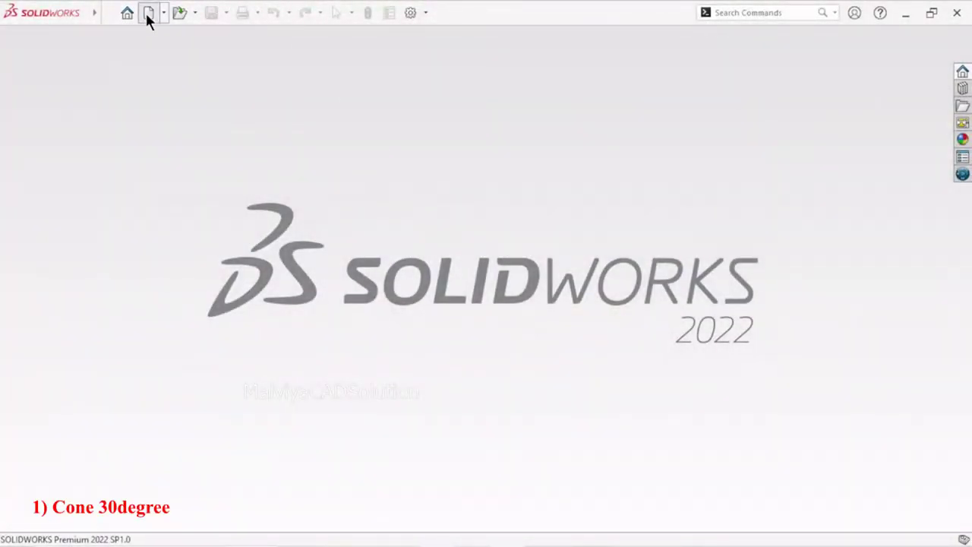
Step: Create a new blank Part document
left_click(148, 12)
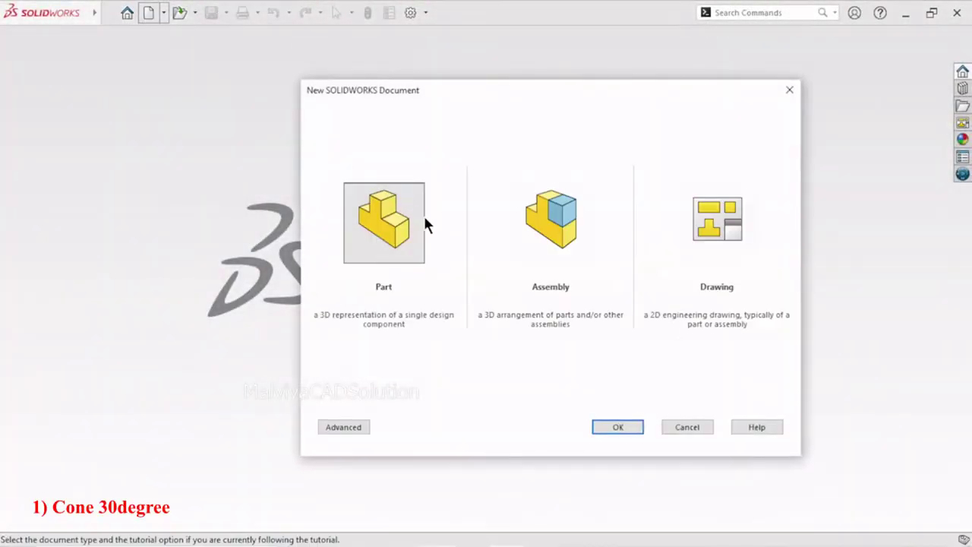
left_click(607, 427)
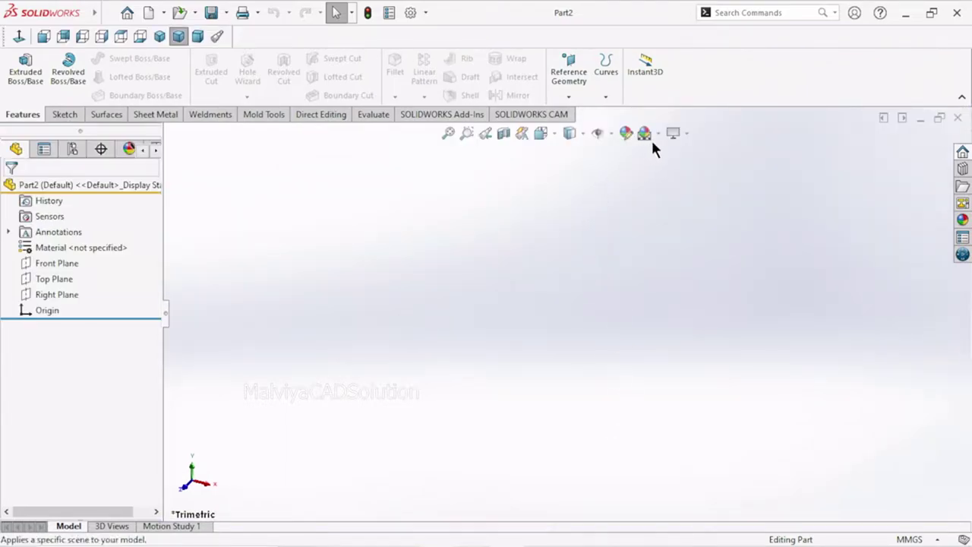
Step: Set the scene to Plain White and start a sketch on the Front Plane
left_click(656, 134)
left_click(659, 168)
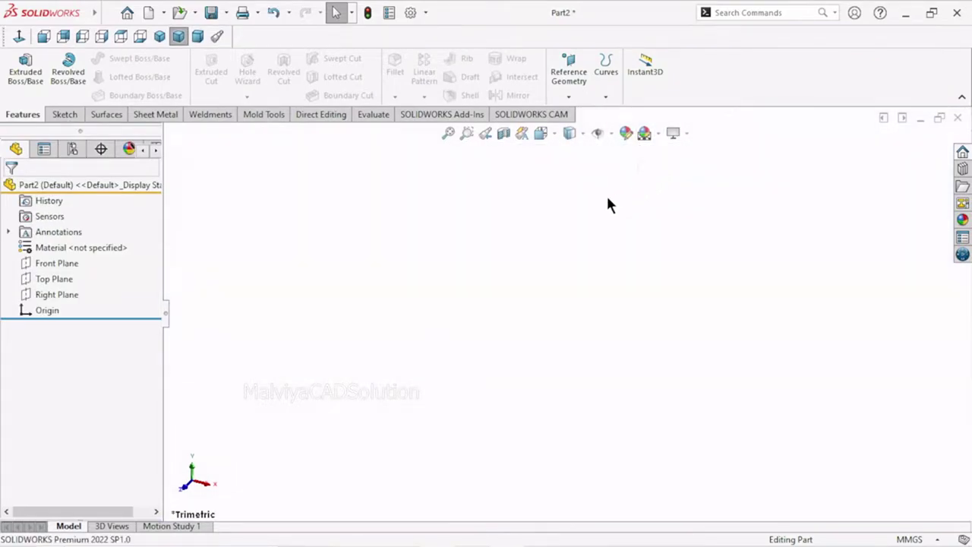
left_click(57, 264)
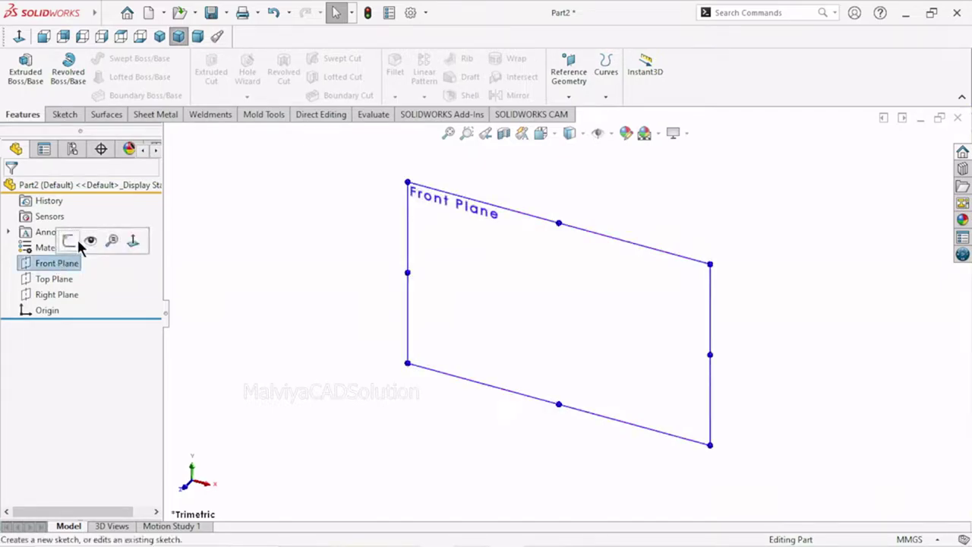
left_click(68, 240)
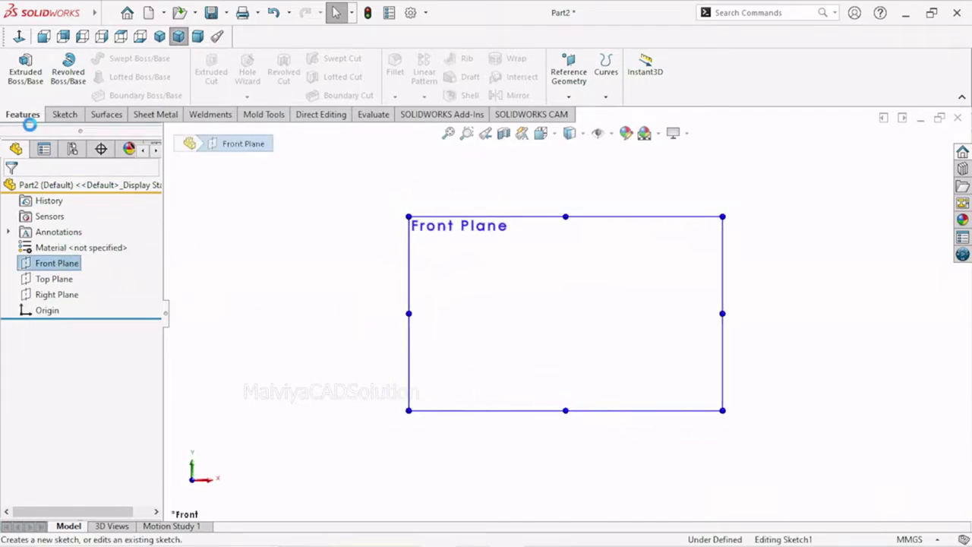
Step: Draw a horizontal centerline through the origin
left_click(67, 116)
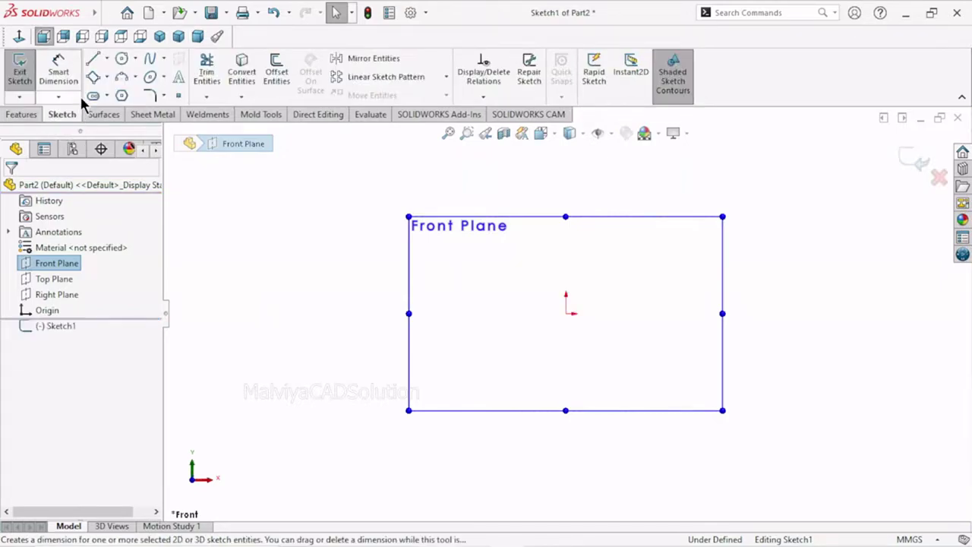
left_click(106, 58)
left_click(122, 94)
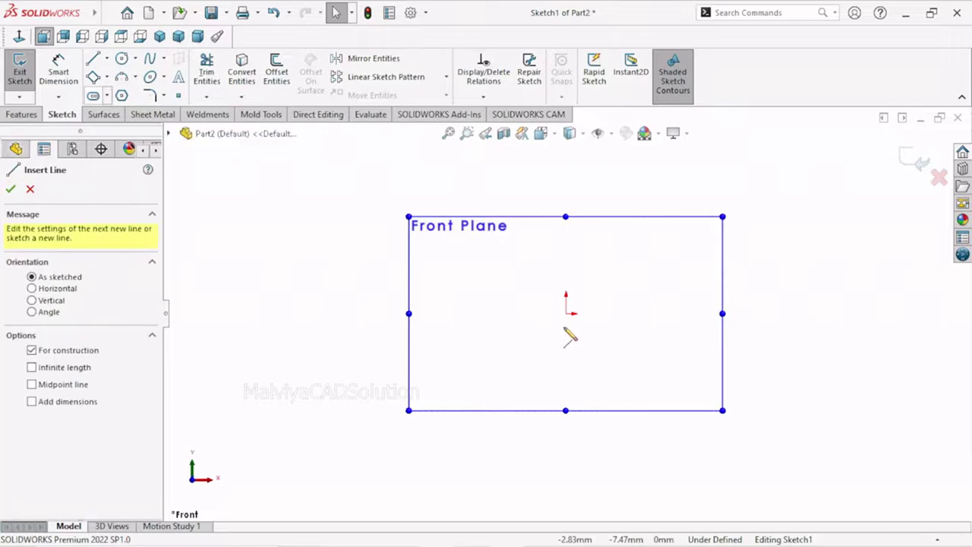
left_click(484, 312)
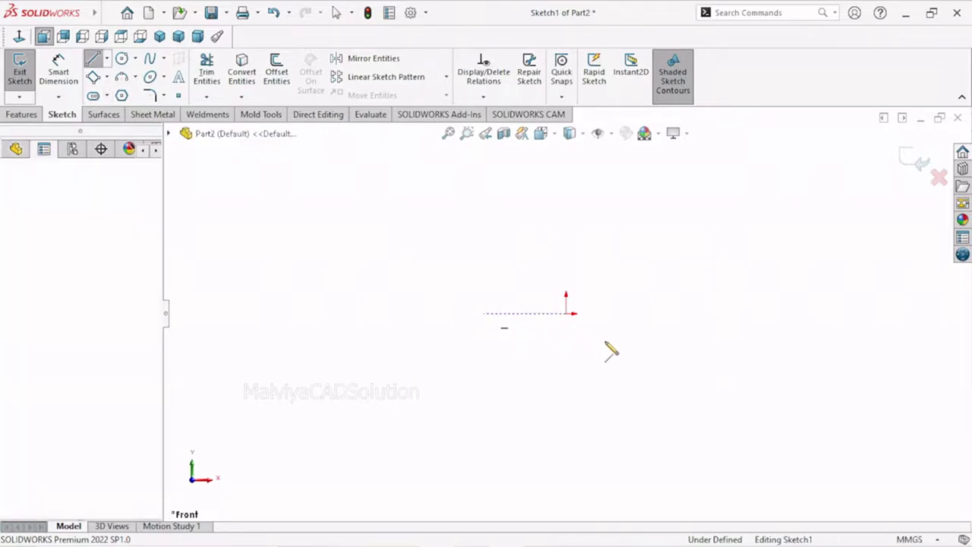
left_click(648, 313)
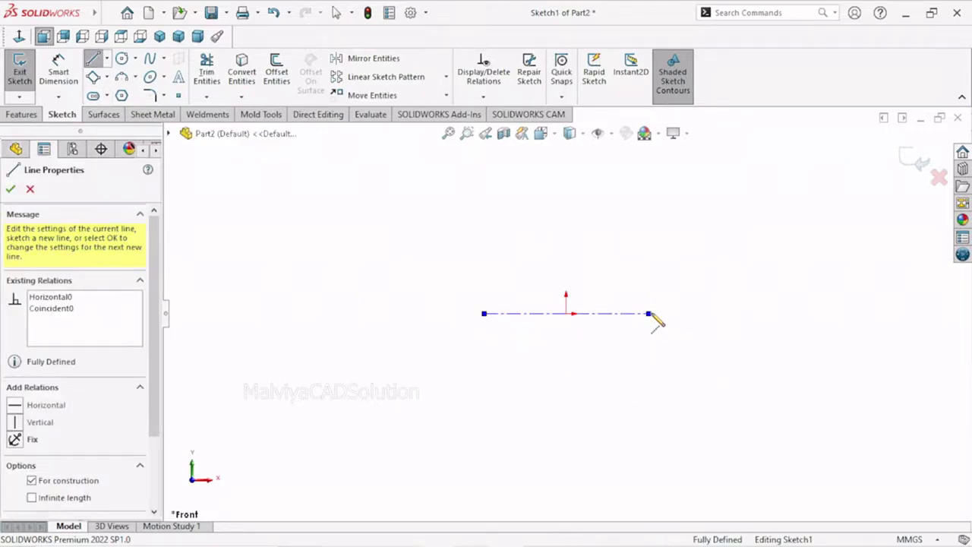
right_click(700, 293)
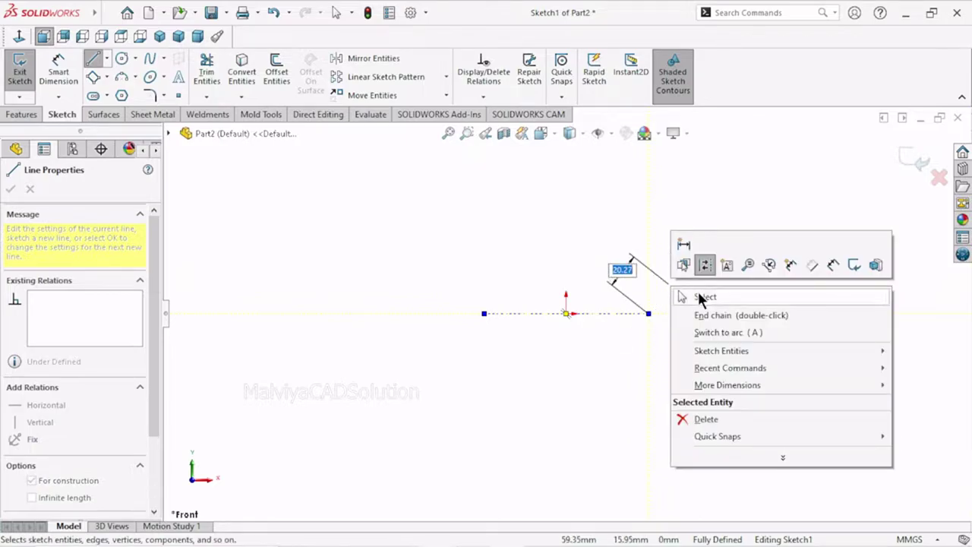
left_click(702, 296)
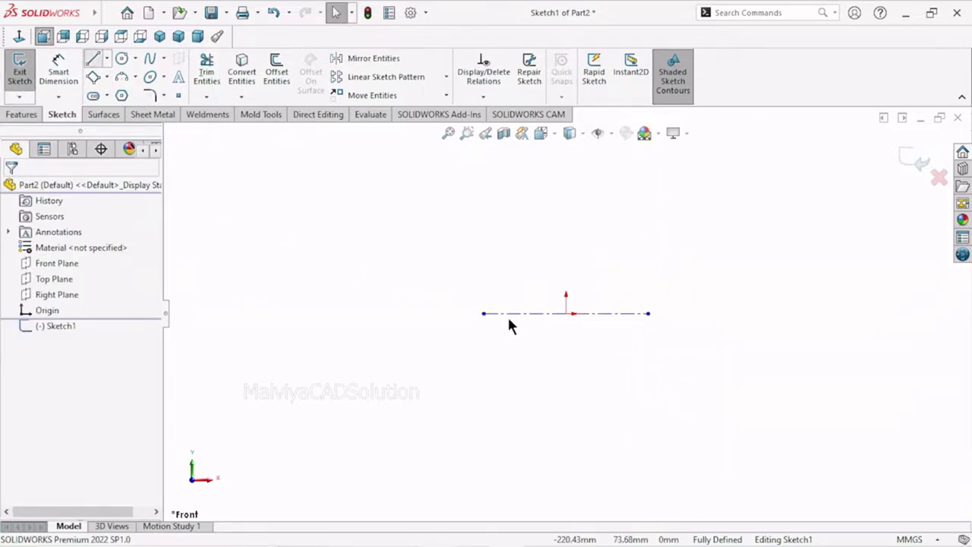
Step: Draw vertical, short top and slanted lines closing the tapered outline on the centerline
key("l")
left_click(648, 313)
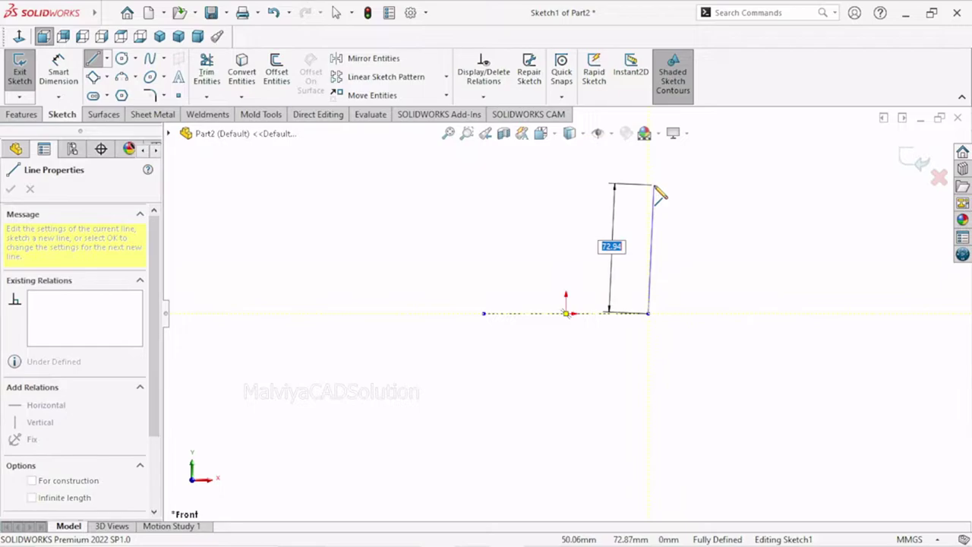
left_click(648, 177)
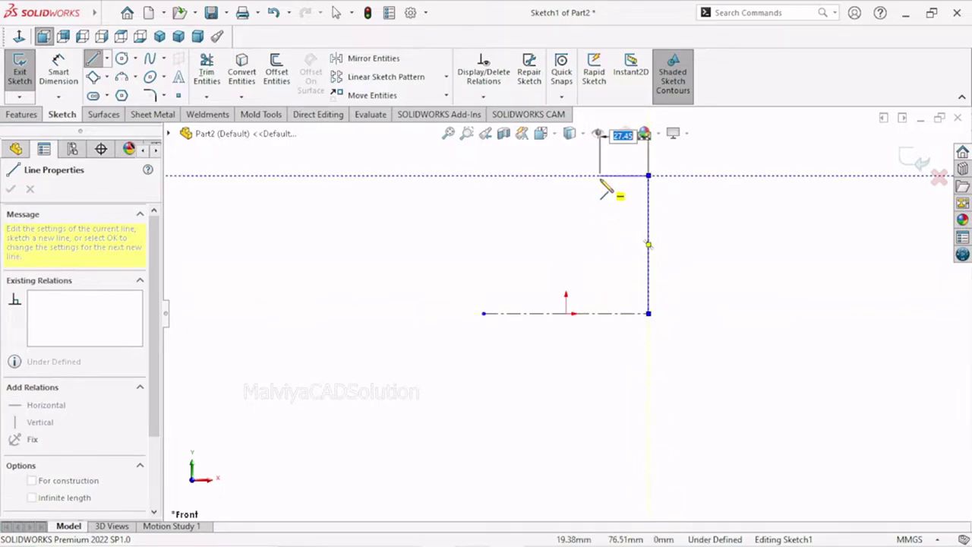
left_click(608, 176)
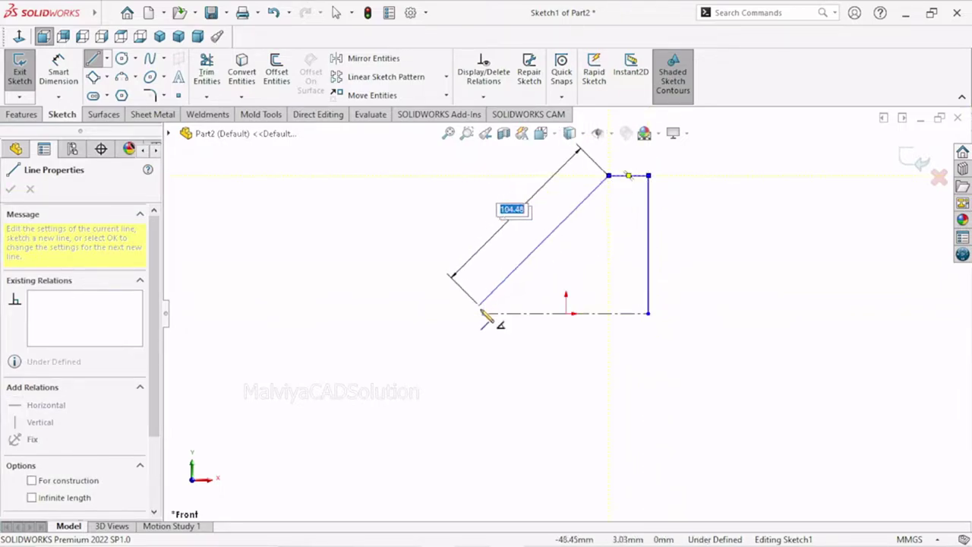
left_click(483, 313)
right_click(445, 283)
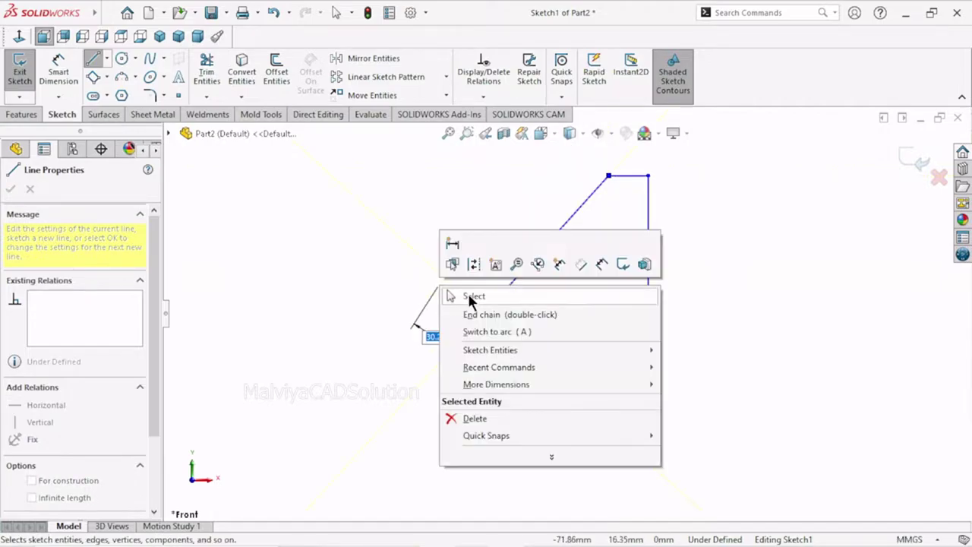
left_click(467, 293)
scroll(593, 271, "down", 3)
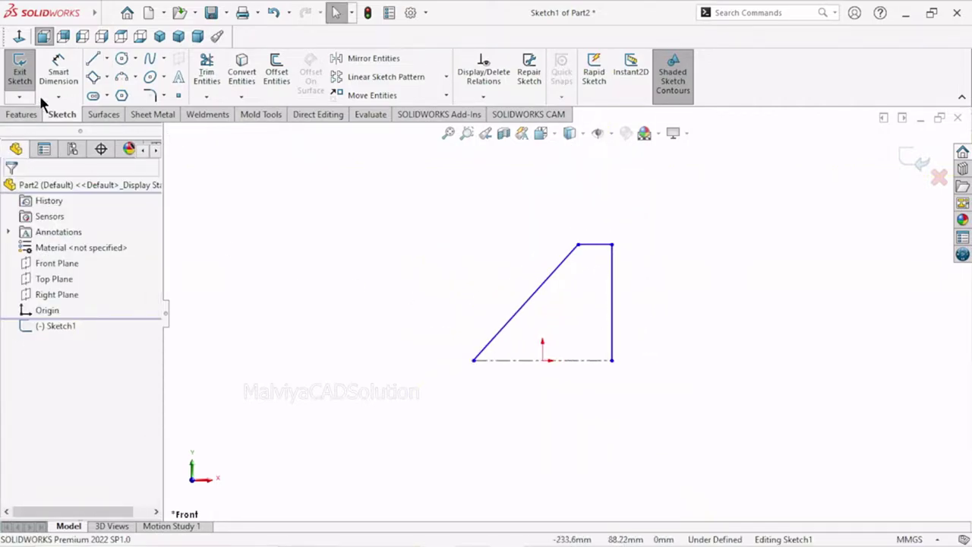
Step: Dimension the profile height to 101.6 and the top line to 18
left_click(43, 70)
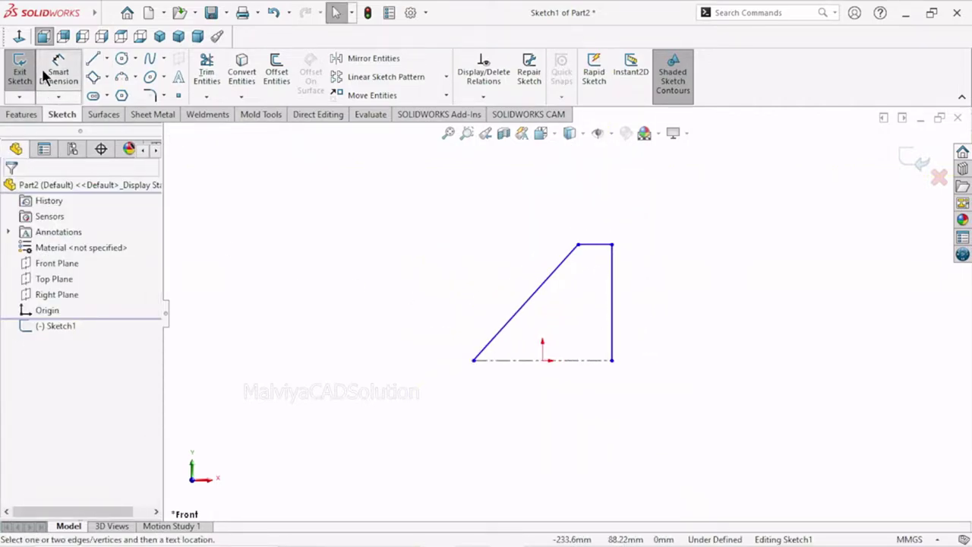
left_click(612, 246)
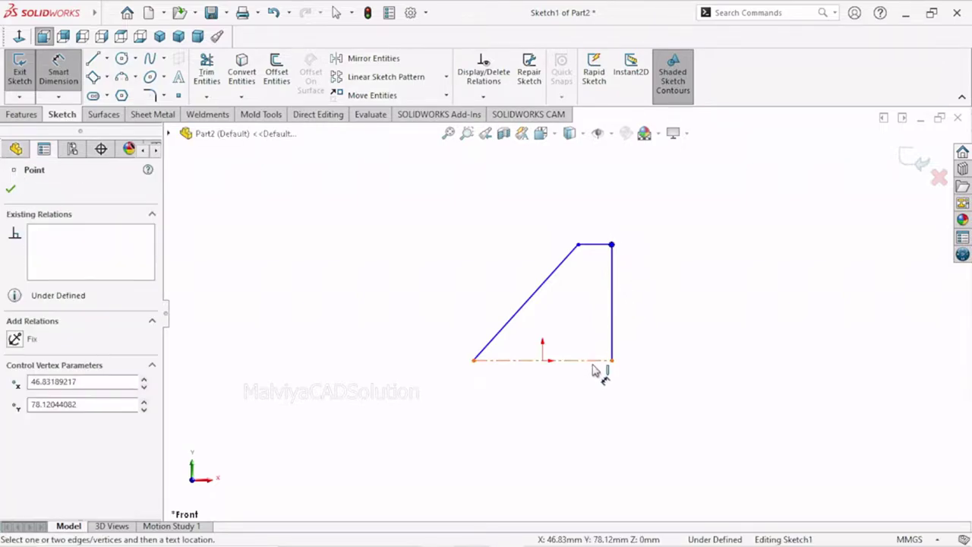
left_click(595, 367)
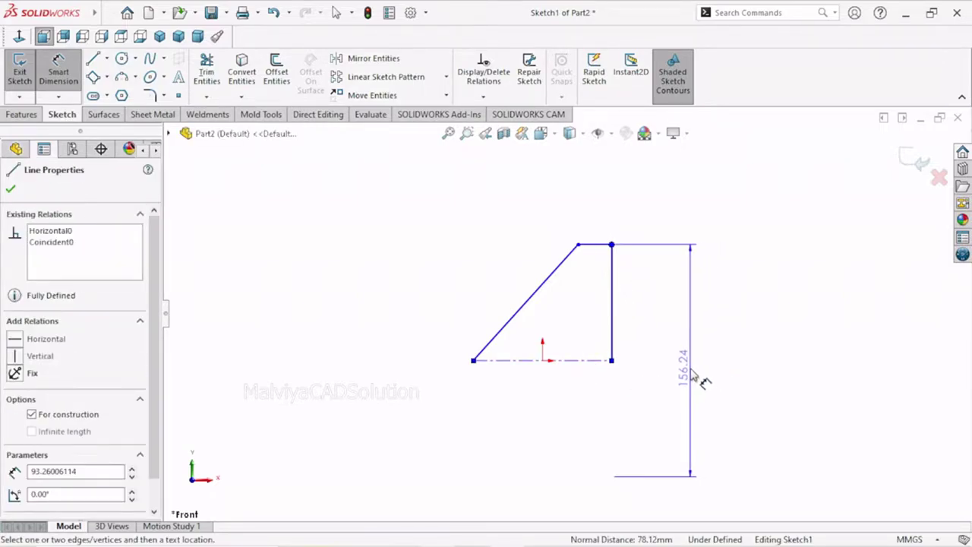
left_click(698, 377)
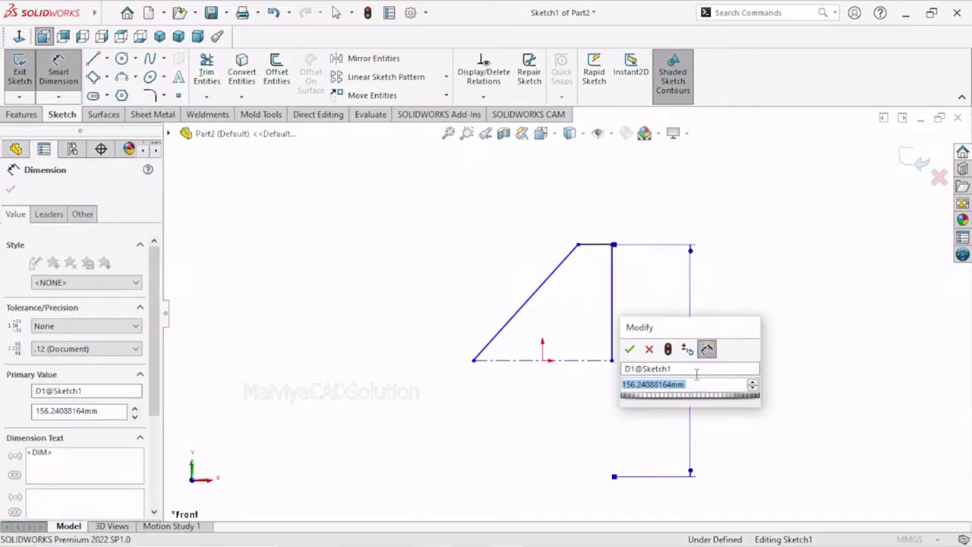
type("101.6")
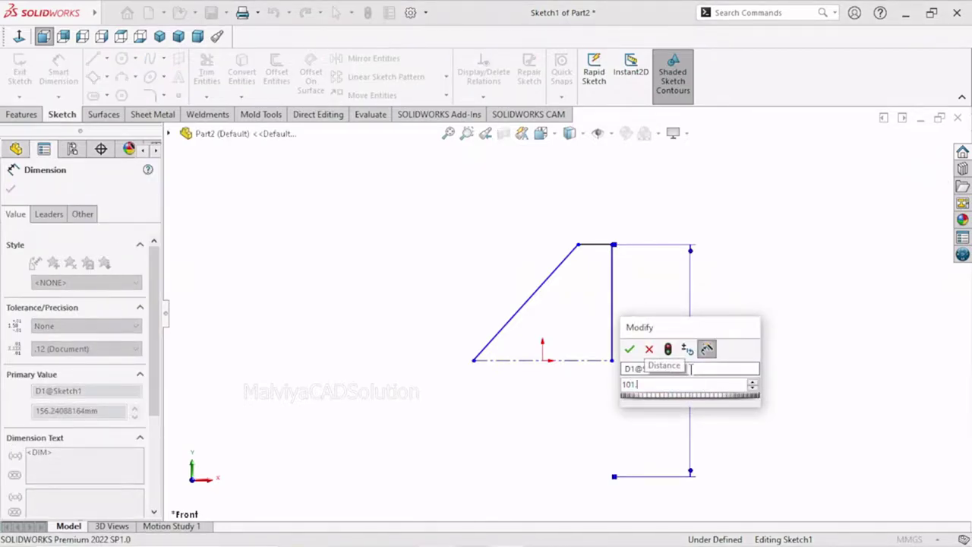
left_click(631, 348)
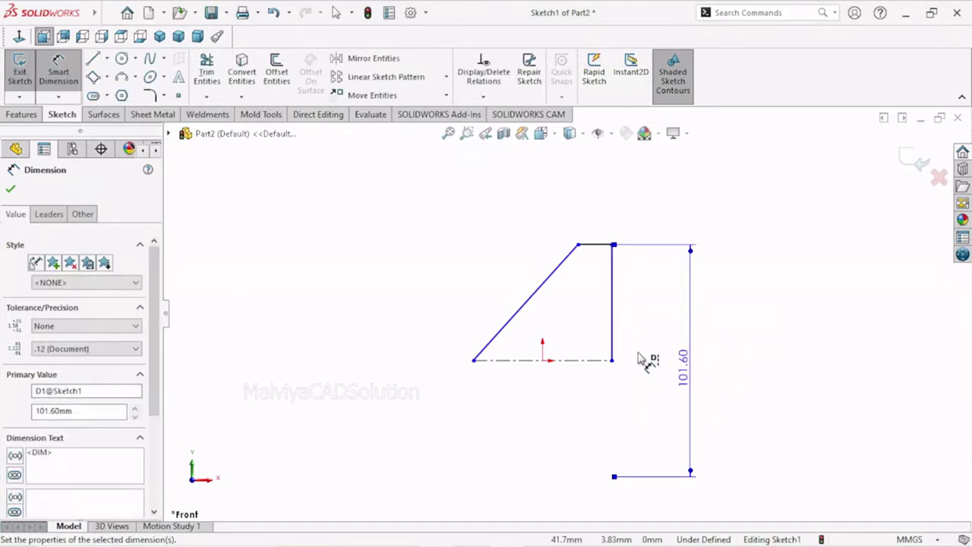
left_click(598, 246)
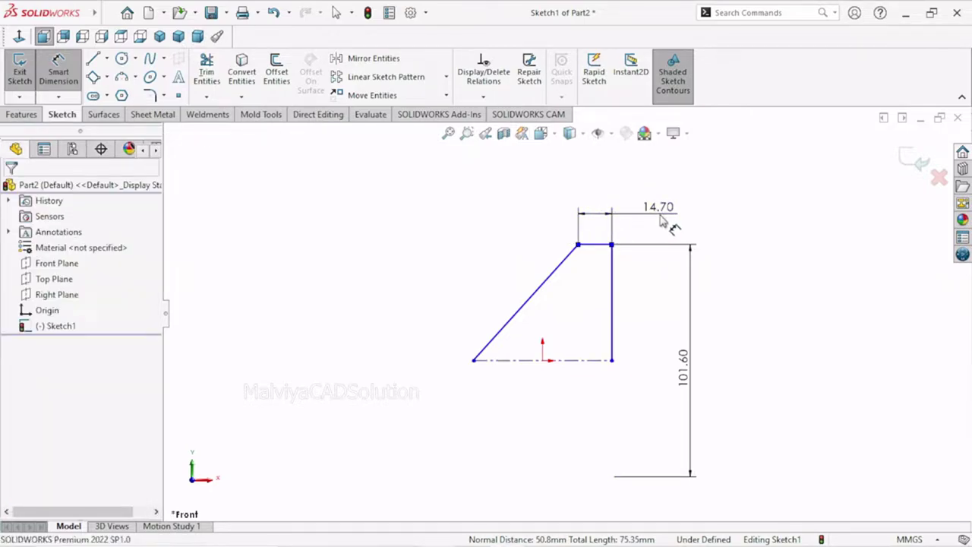
left_click(660, 221)
type("18")
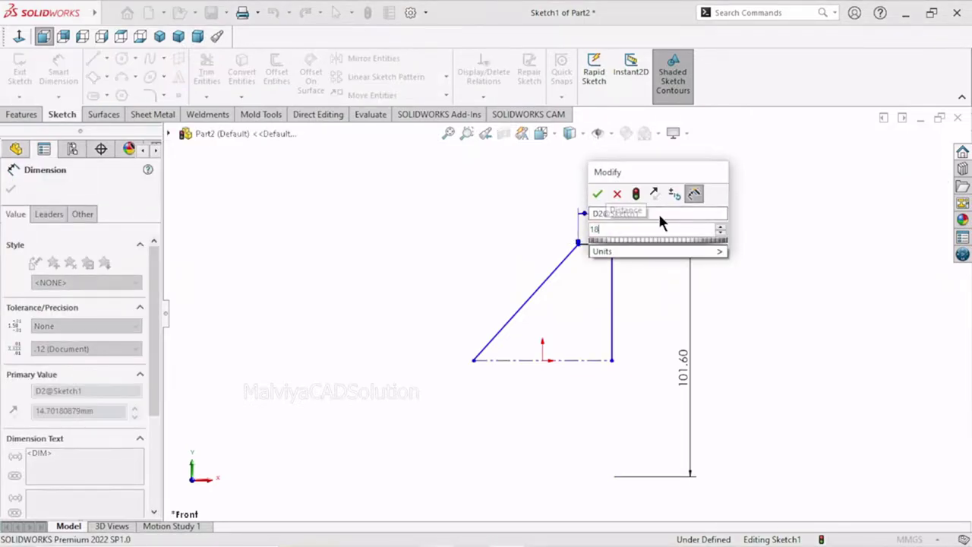
left_click(598, 194)
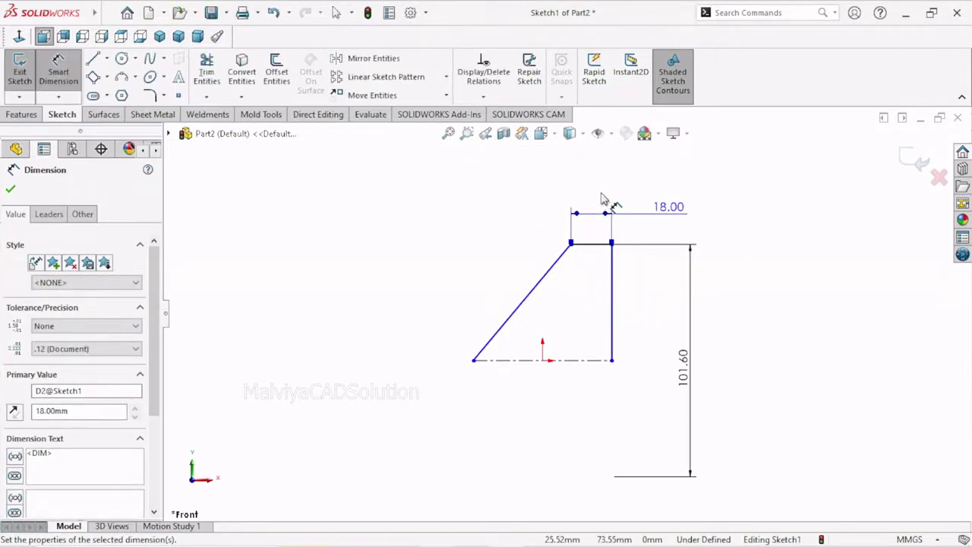
Step: Set the slanted edge to 30° from the centerline
left_click(532, 308)
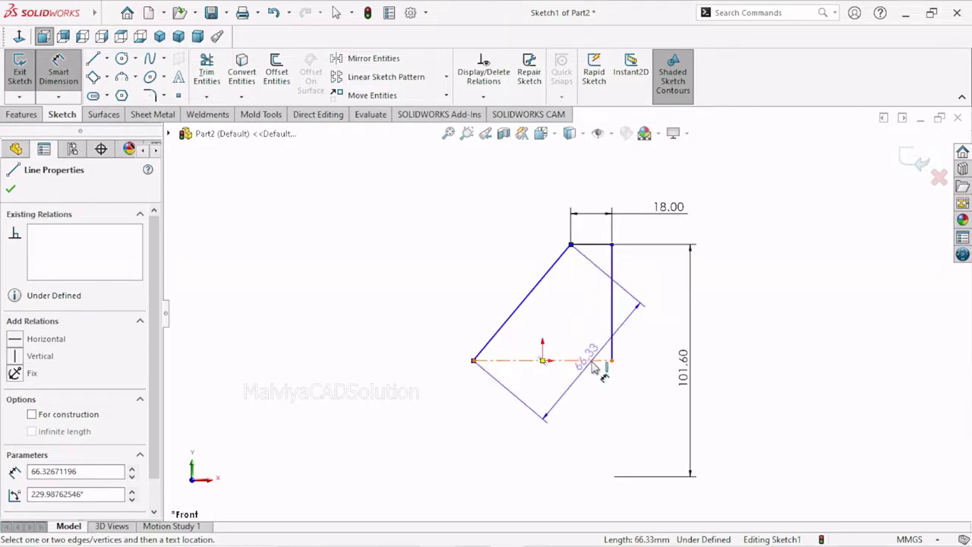
left_click(591, 361)
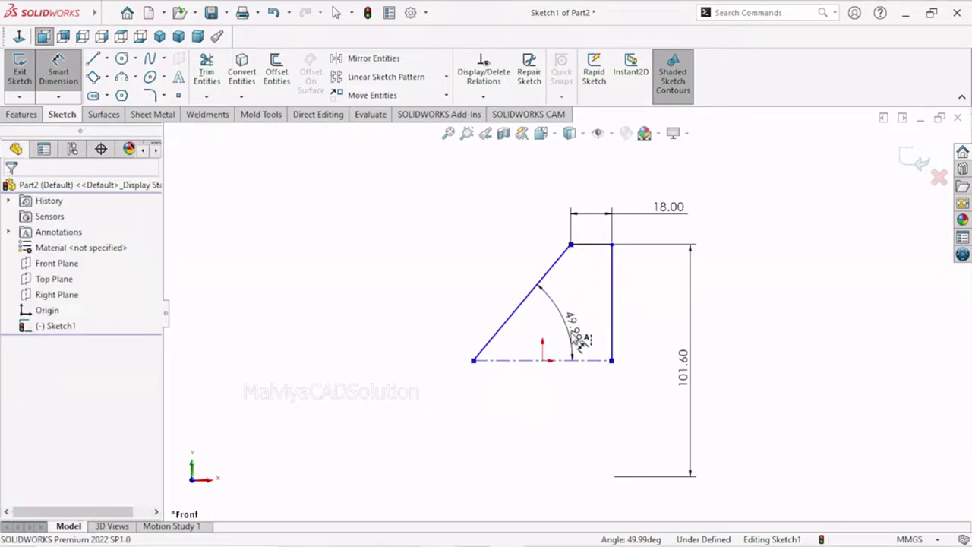
left_click(584, 340)
type("30")
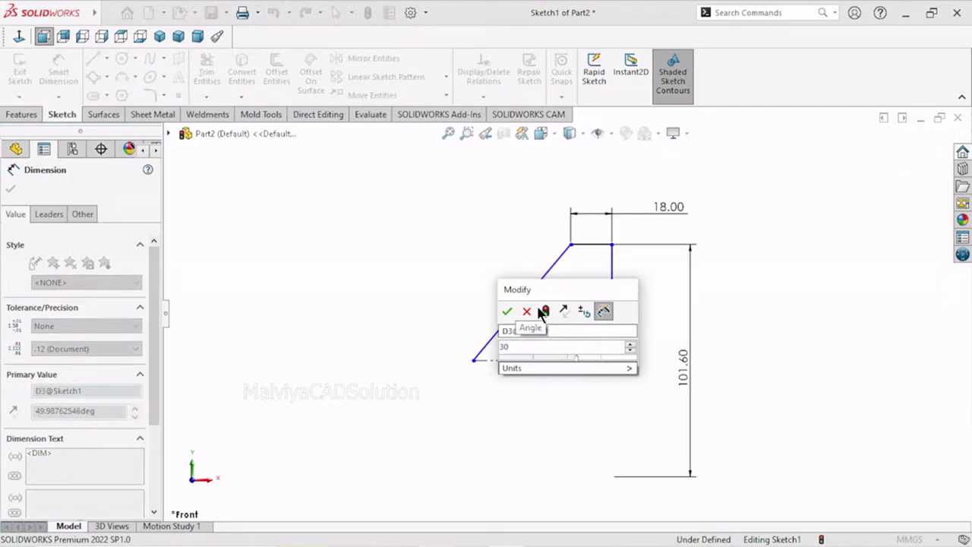
left_click(507, 311)
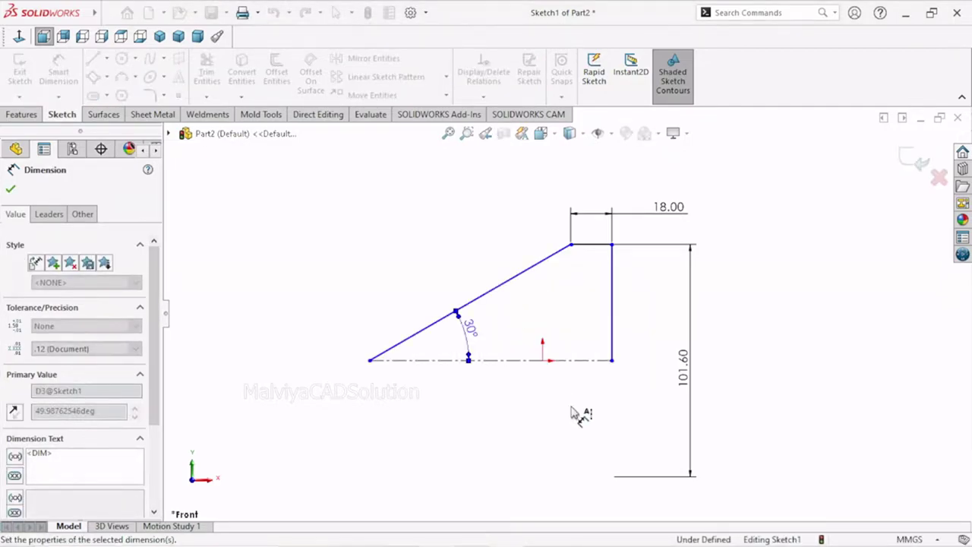
scroll(577, 413, "up", 2)
scroll(531, 350, "down", 1)
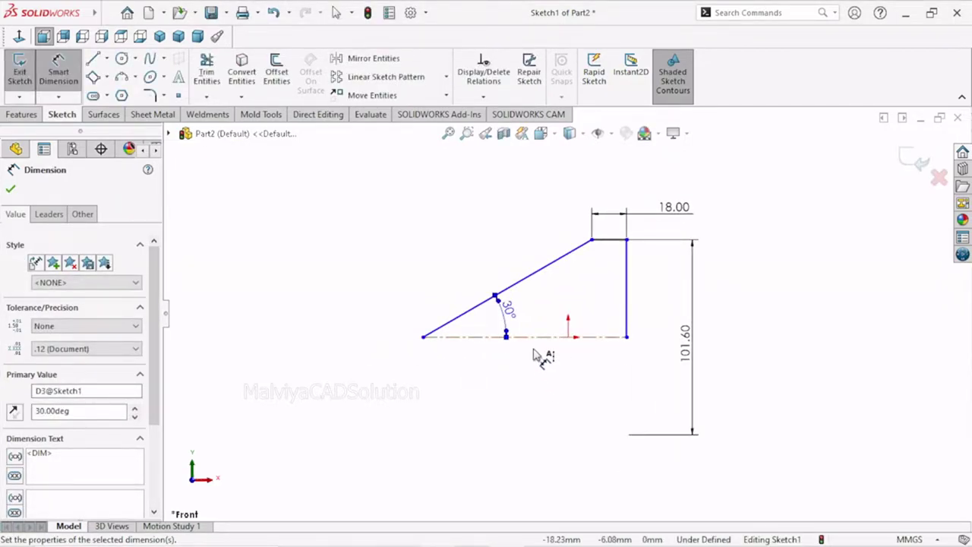
Step: Add a driven 105.99 reference length dimension to the centreline
left_click(535, 339)
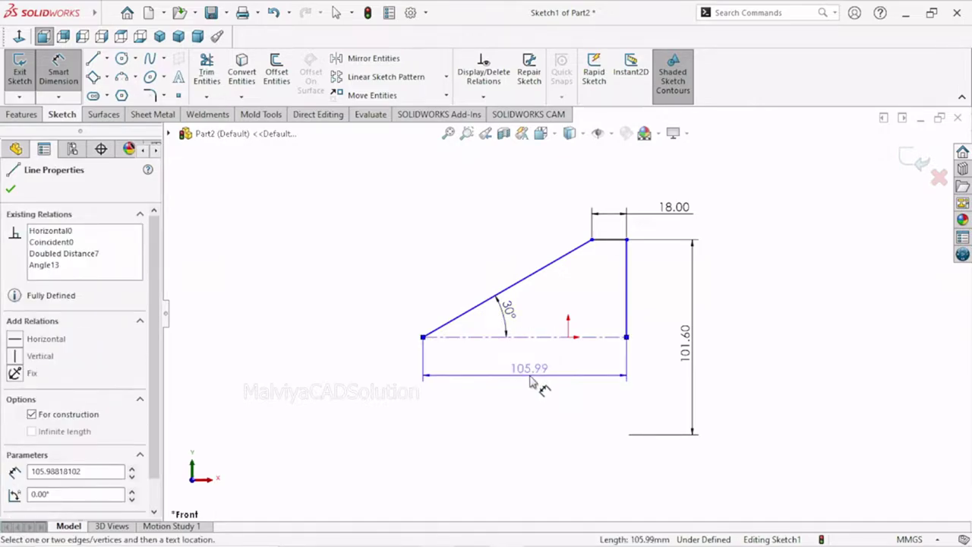
left_click(531, 380)
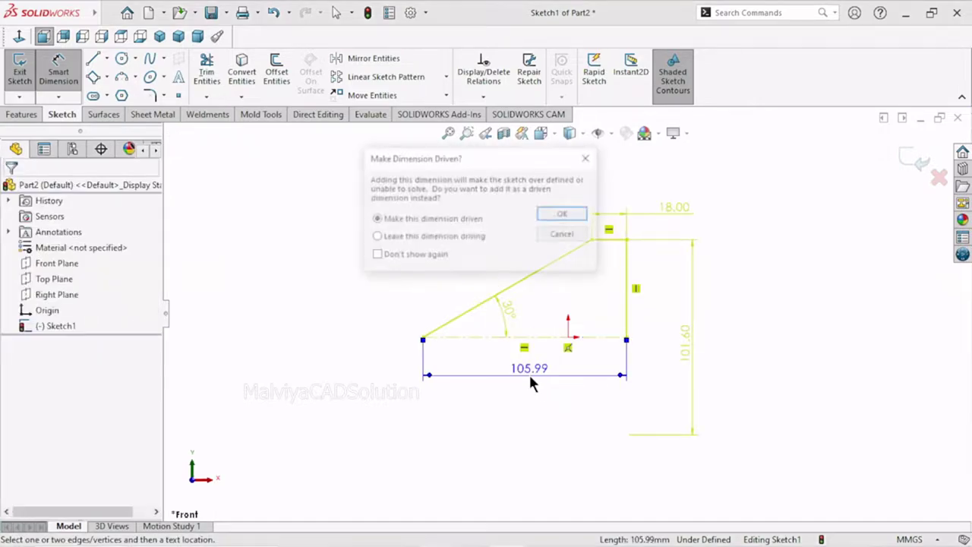
left_click(562, 216)
key("f")
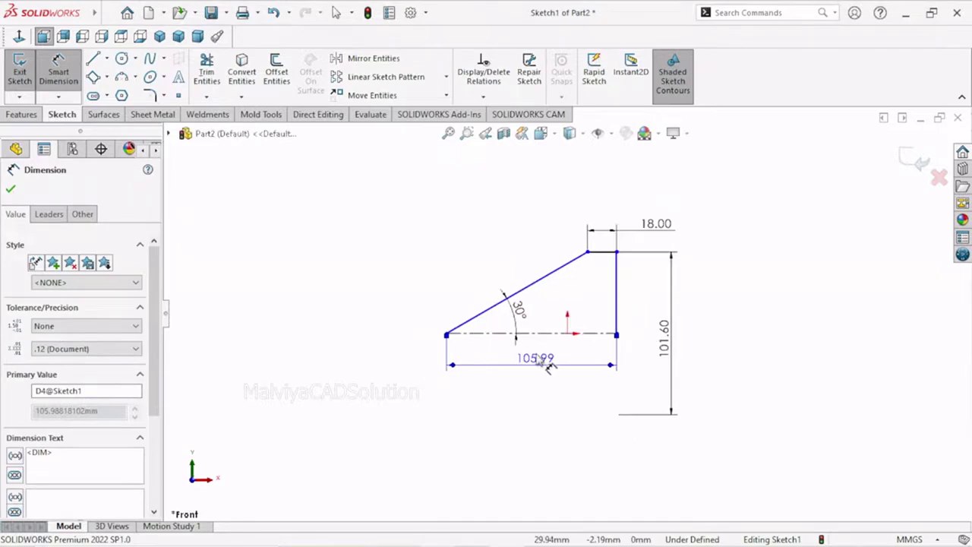
left_click(11, 188)
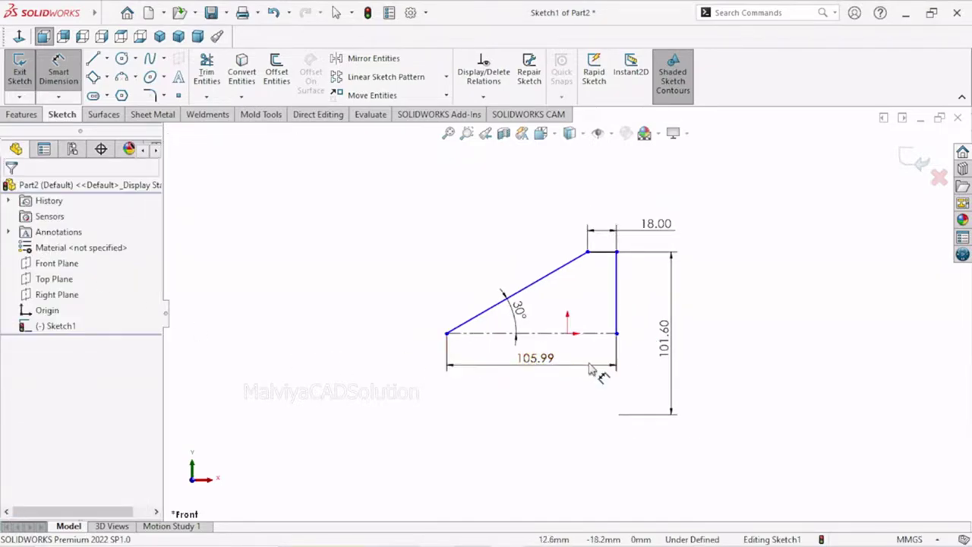
Step: Make the centreline point coincident with the origin to fully define the sketch
left_click(532, 335)
key("Escape")
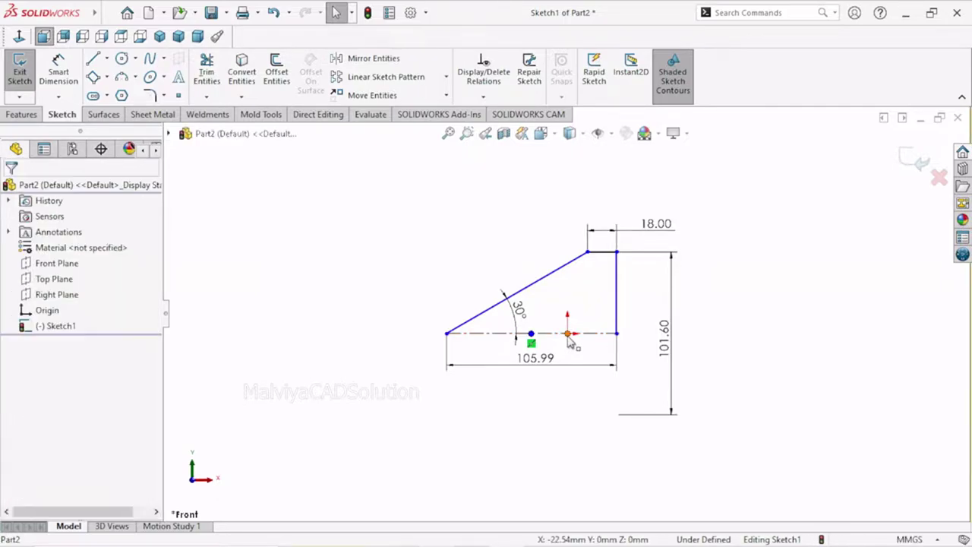
left_click(569, 337)
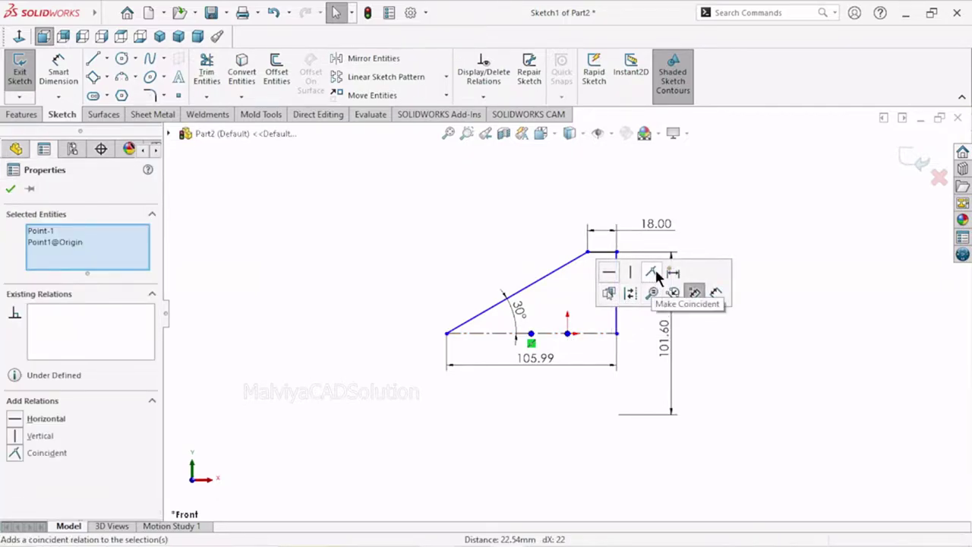
left_click(654, 271)
left_click(11, 190)
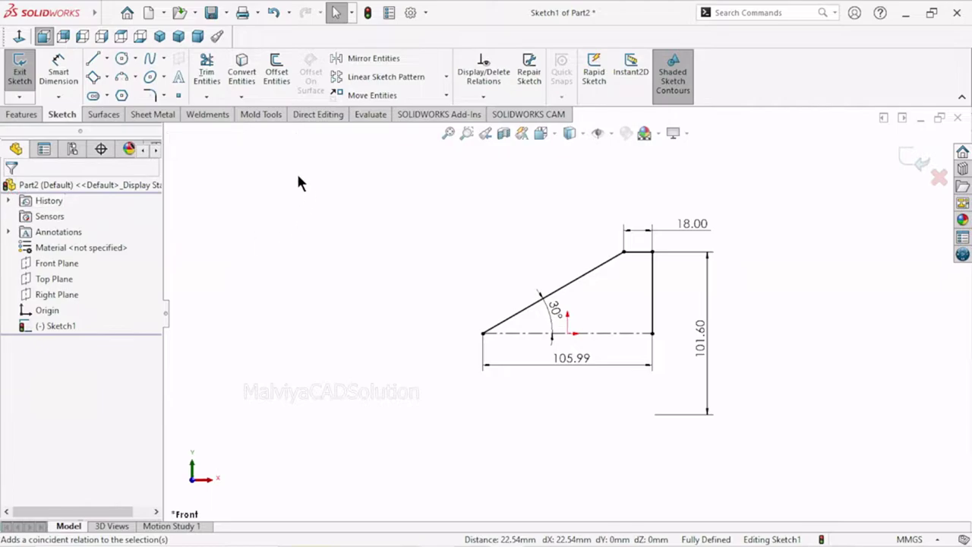
Step: Revolve Sketch1 360° about the centreline Line1 into a solid cone
left_click(35, 114)
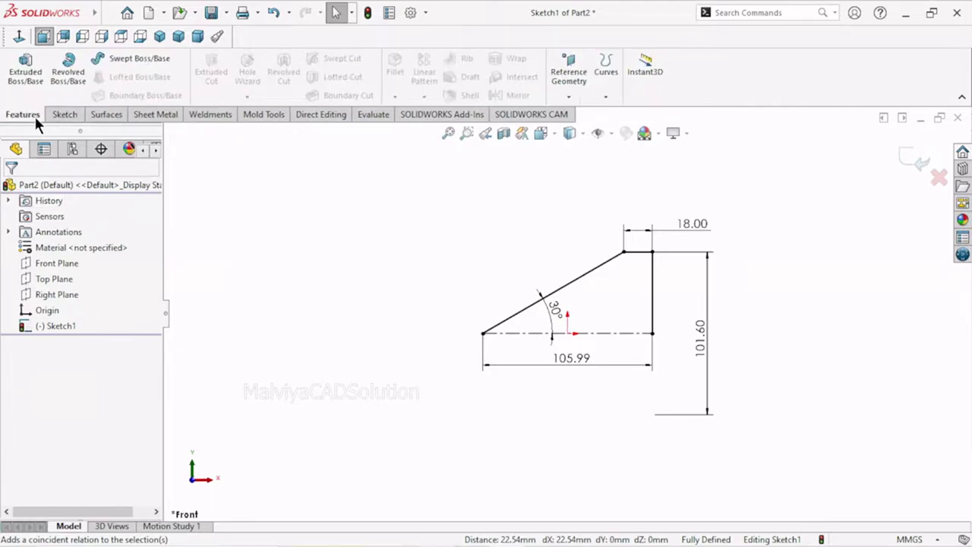
left_click(67, 73)
left_click(507, 290)
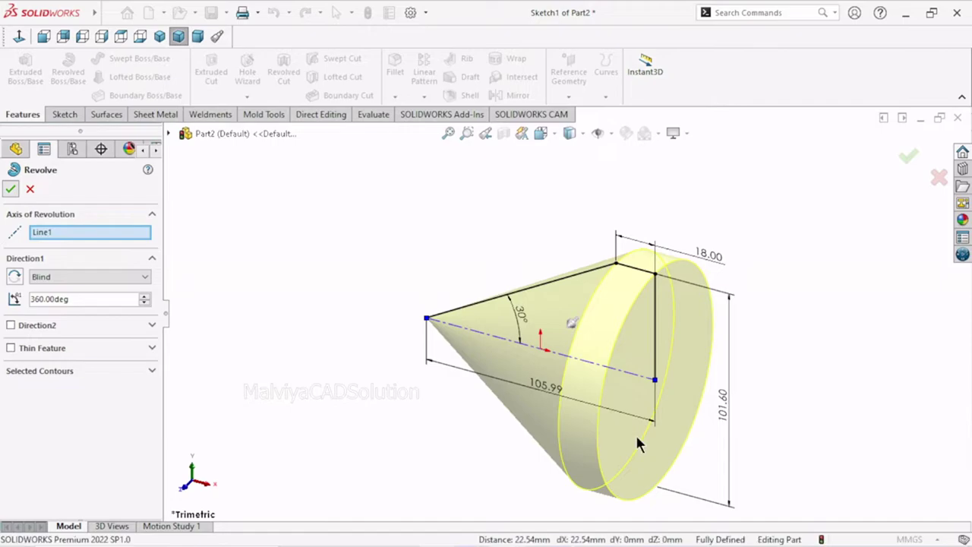
scroll(643, 429, "up", 3)
scroll(618, 353, "down", 2)
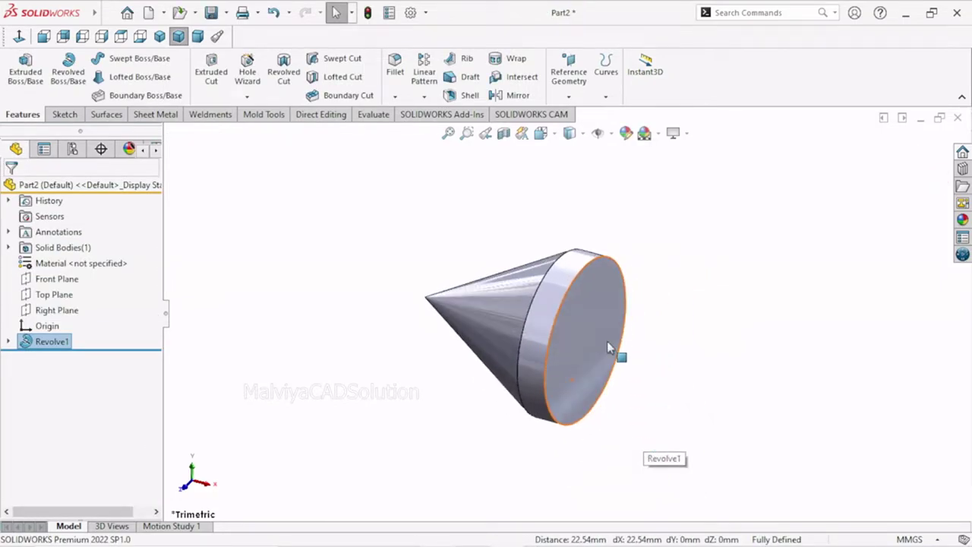
Step: Sketch a circle centred on the origin on the cone's flat face, viewed normal to it
left_click(608, 322)
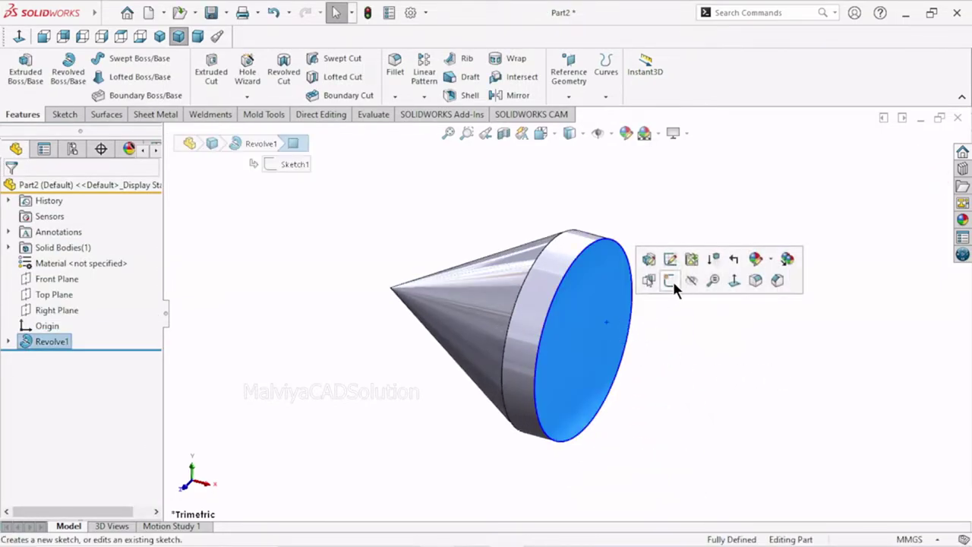
left_click(673, 281)
left_click(18, 37)
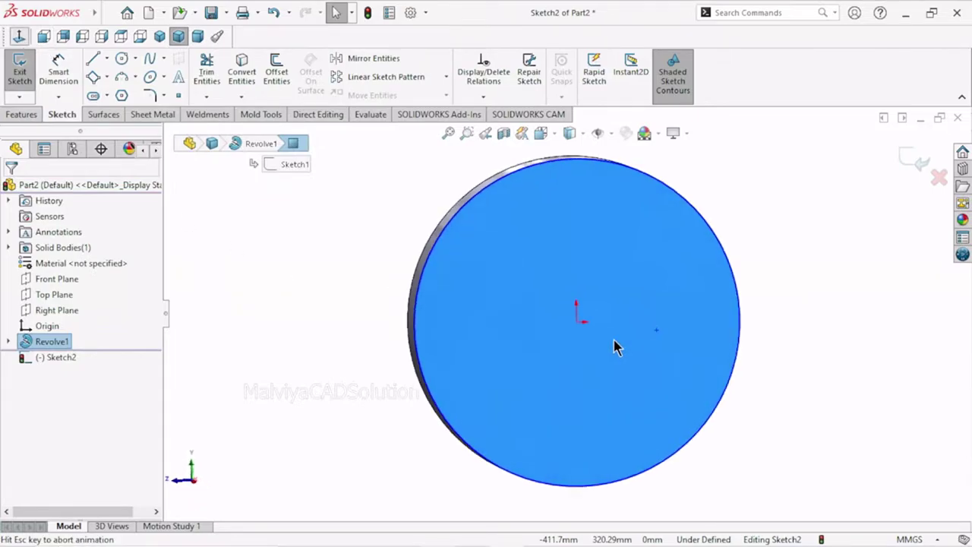
left_click(120, 59)
left_click(567, 314)
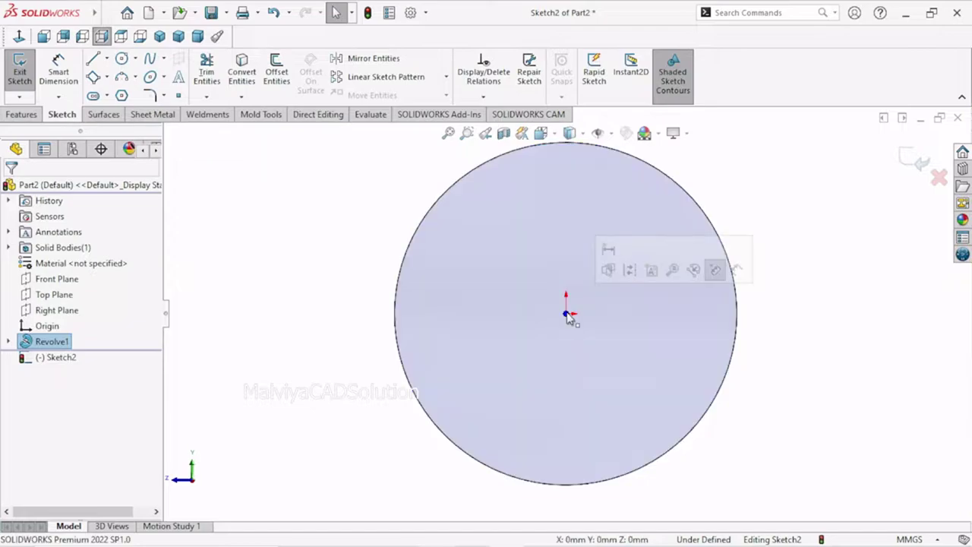
left_click(823, 388)
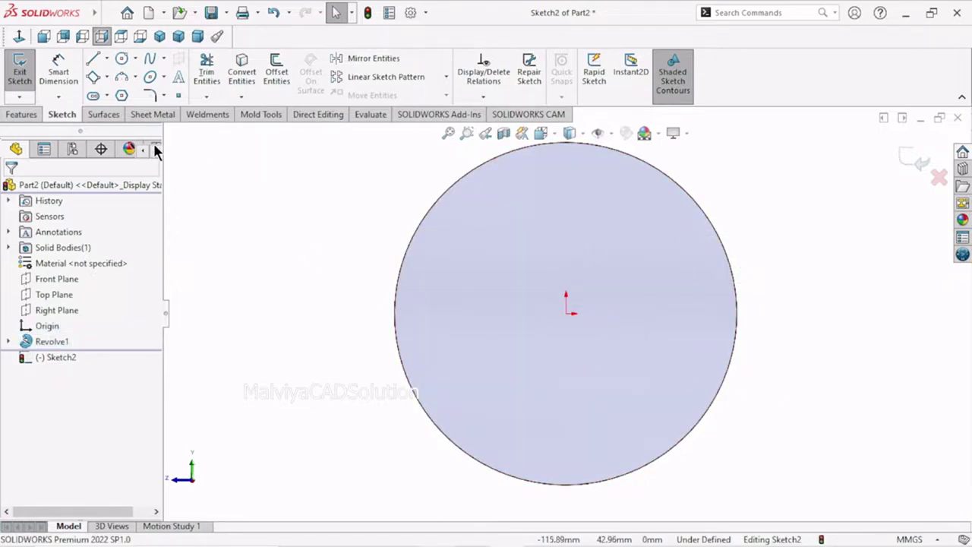
left_click(123, 58)
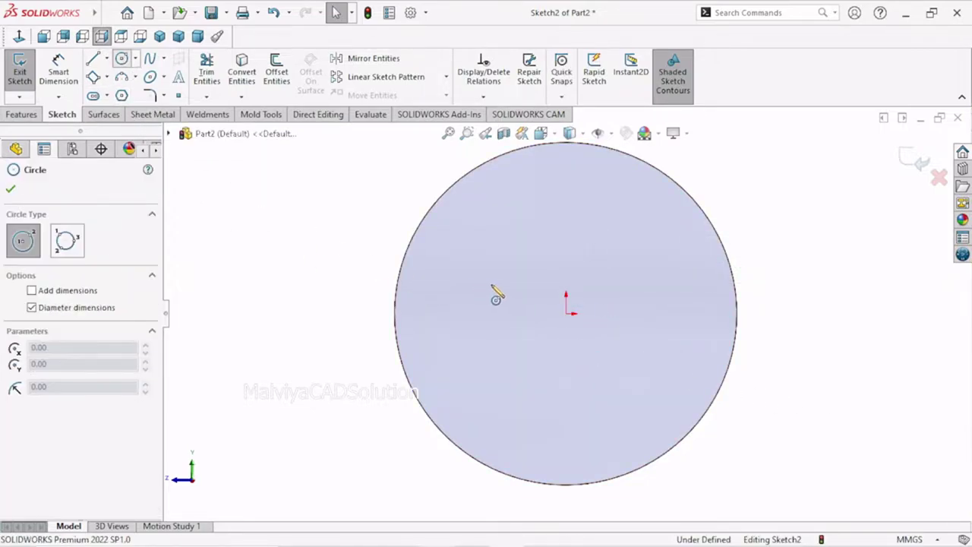
left_click(566, 313)
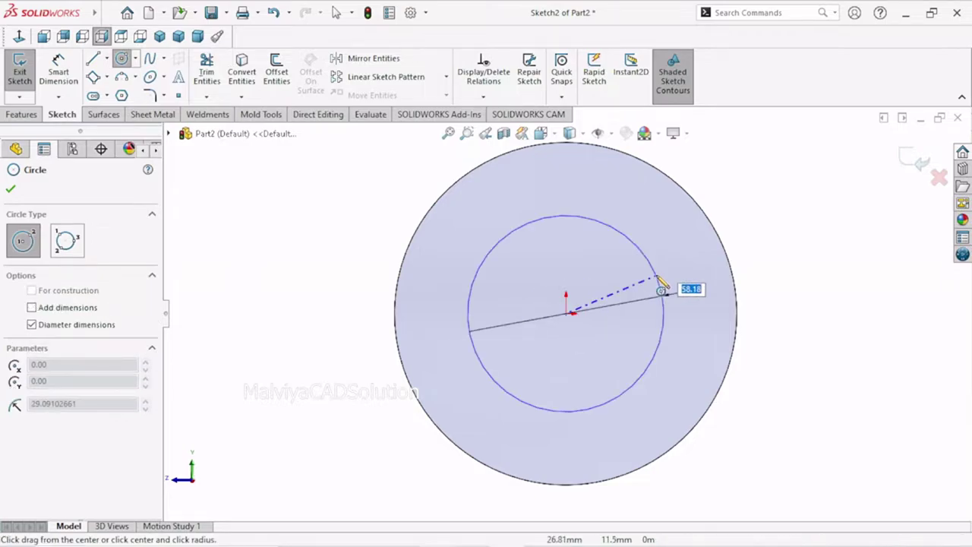
left_click(662, 288)
right_click(759, 302)
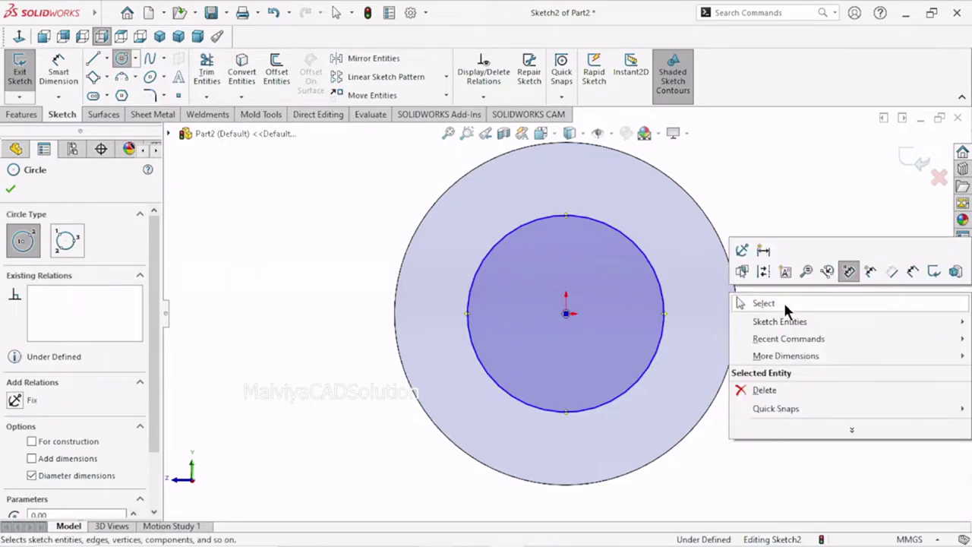
left_click(783, 301)
Step: Dimension the circle's diameter to 52 mm
left_click(62, 60)
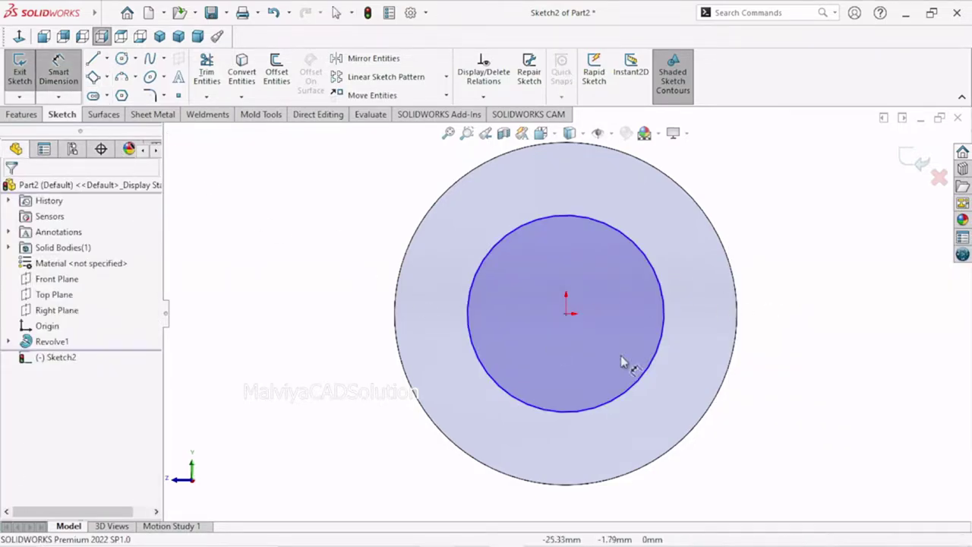
left_click(662, 325)
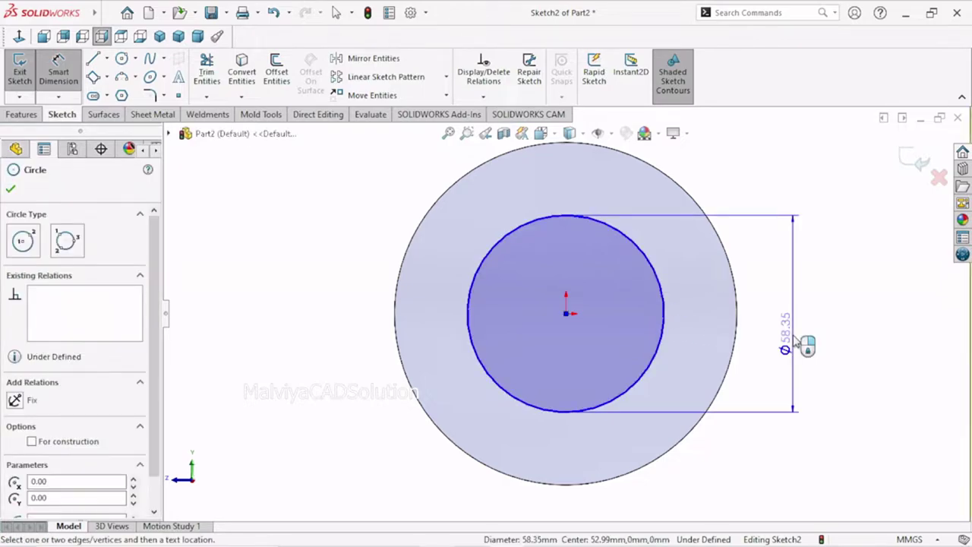
left_click(796, 343)
left_click(796, 343)
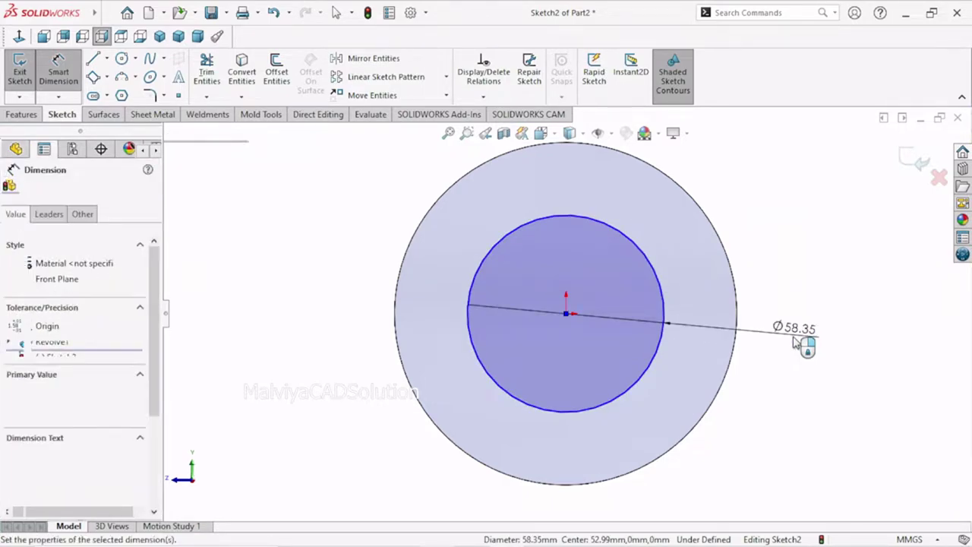
type("52")
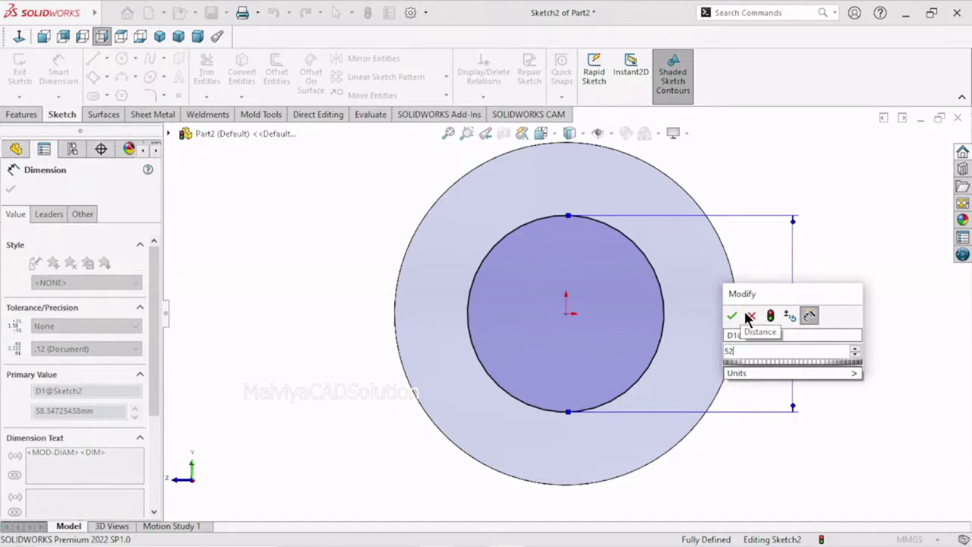
key("Return")
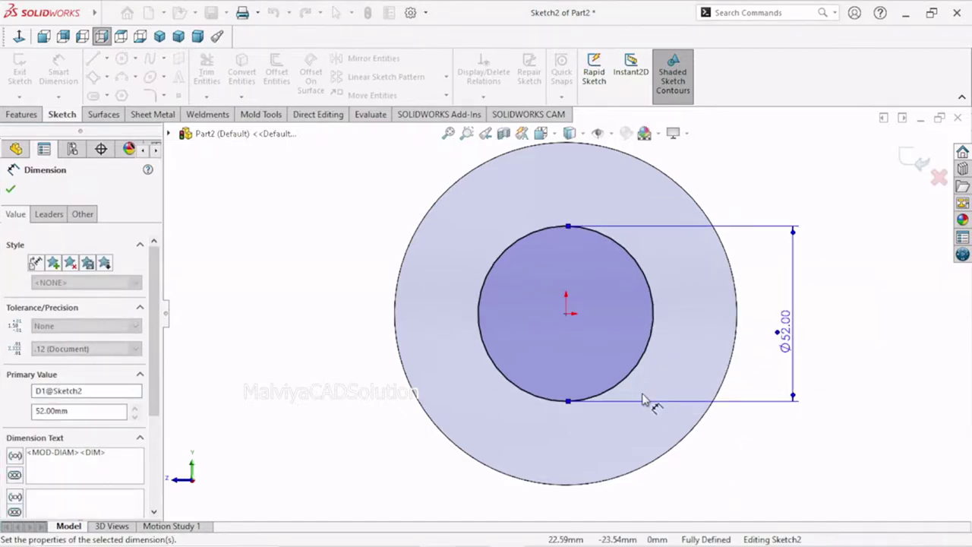
scroll(689, 369, "up", 5)
scroll(678, 347, "down", 2)
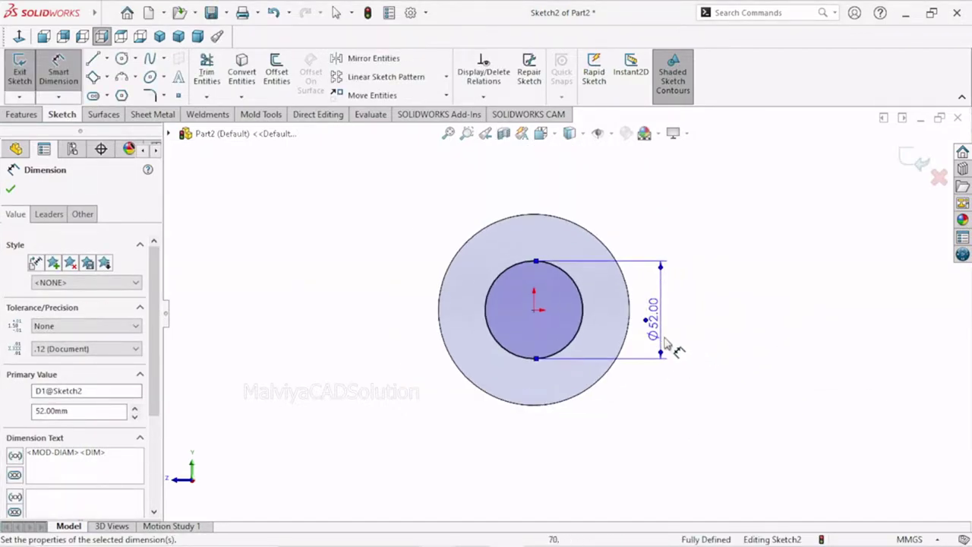
left_click(10, 189)
Step: Extruded-cut the Ø52 circle Blind 50 mm deep
left_click(20, 115)
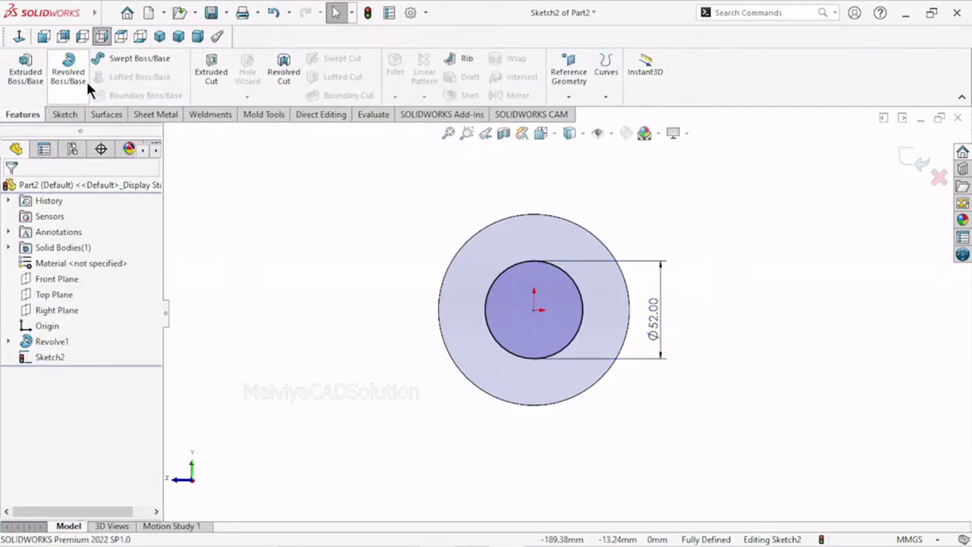
left_click(202, 82)
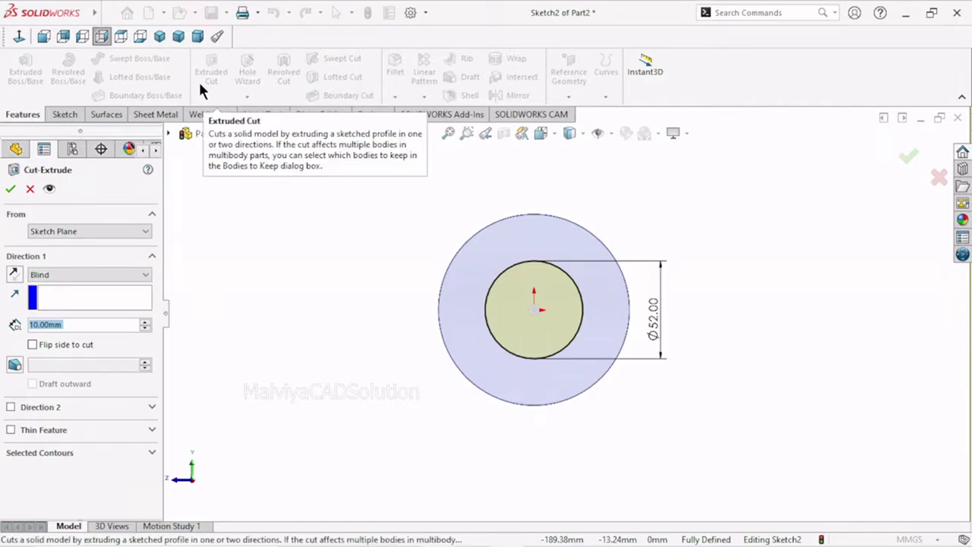
type("5")
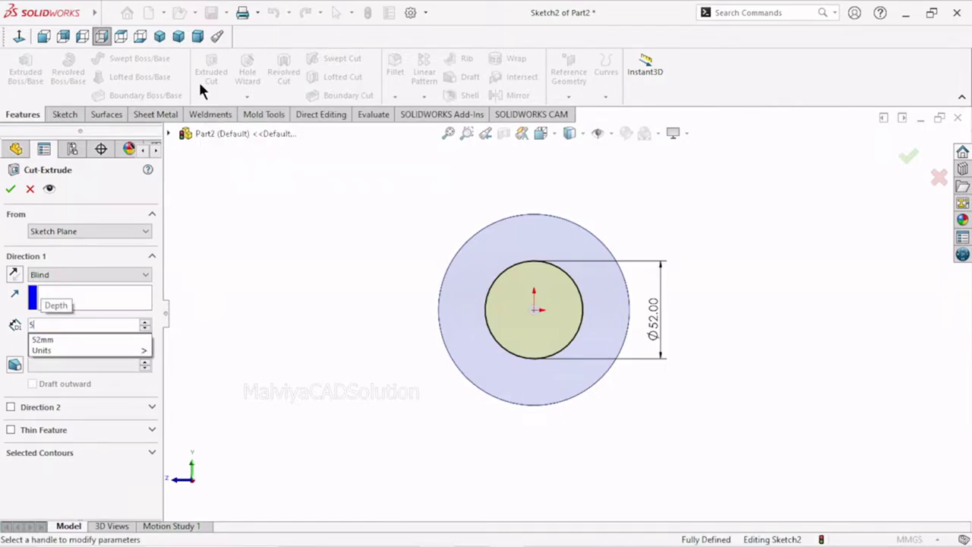
type("0")
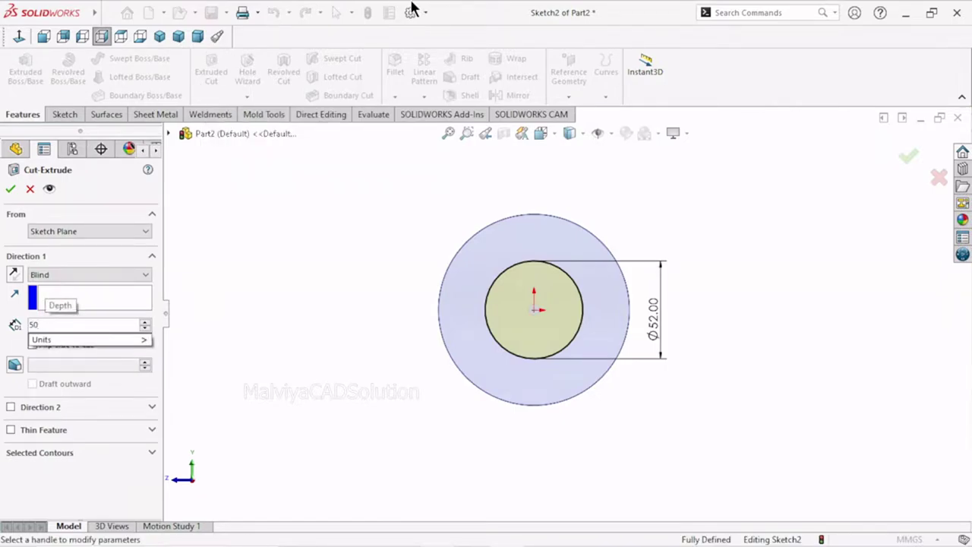
key("Return")
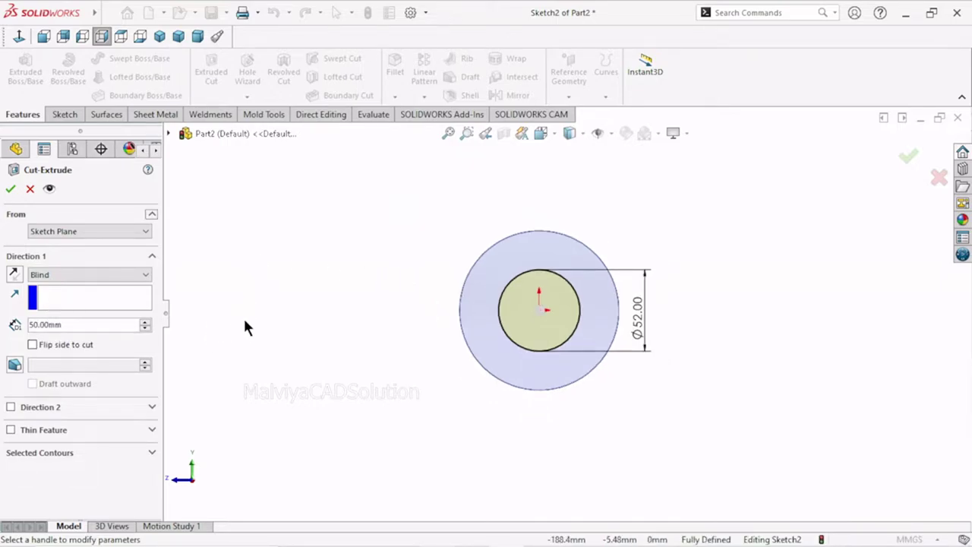
left_click(10, 188)
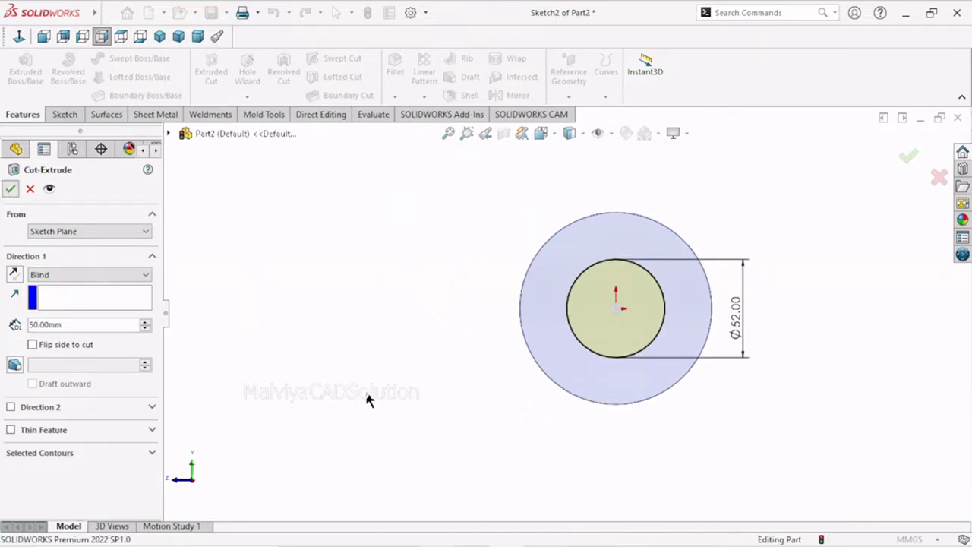
Step: Sketch a circle centred on the origin on the flat face inside the hole
middle_click_drag(658, 292, 634, 387)
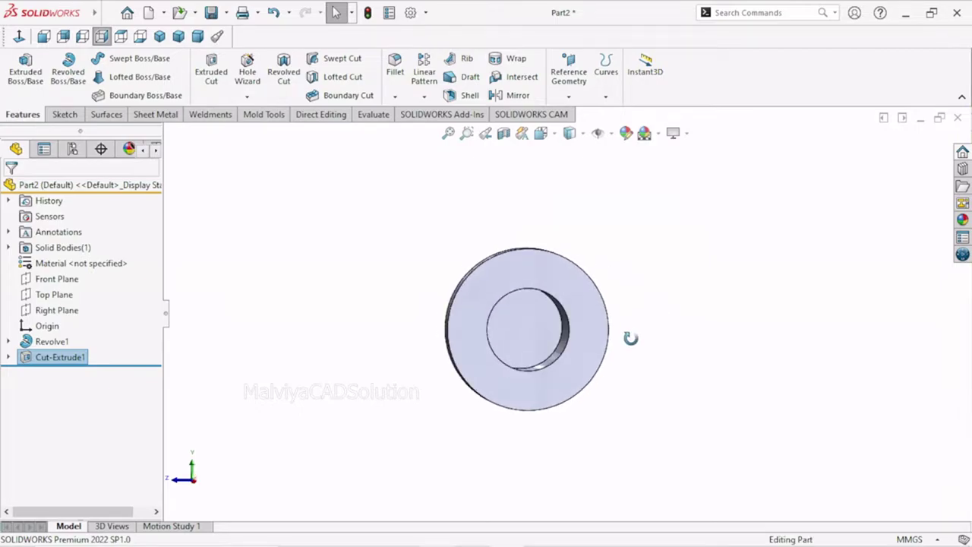
scroll(631, 375, "down", 2)
scroll(618, 358, "down", 2)
left_click(766, 403)
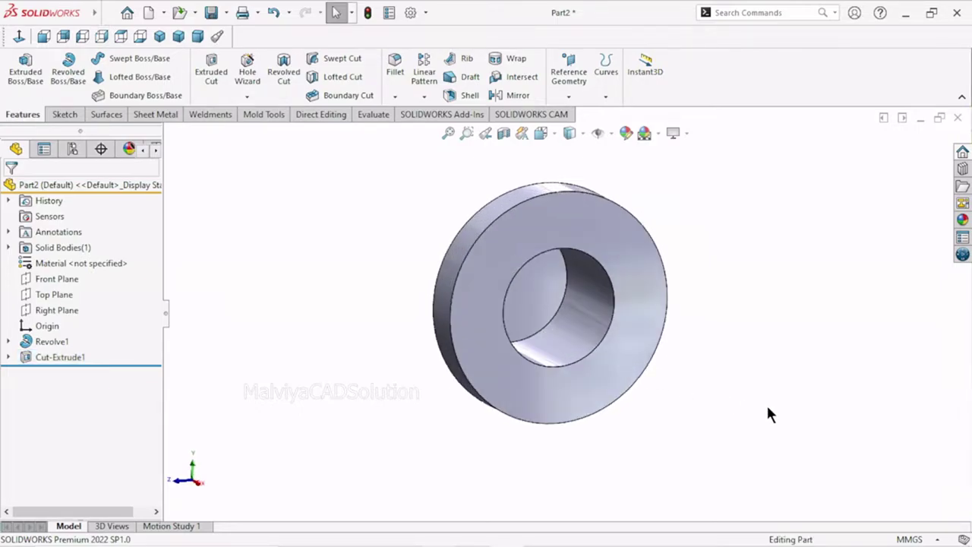
left_click(523, 284)
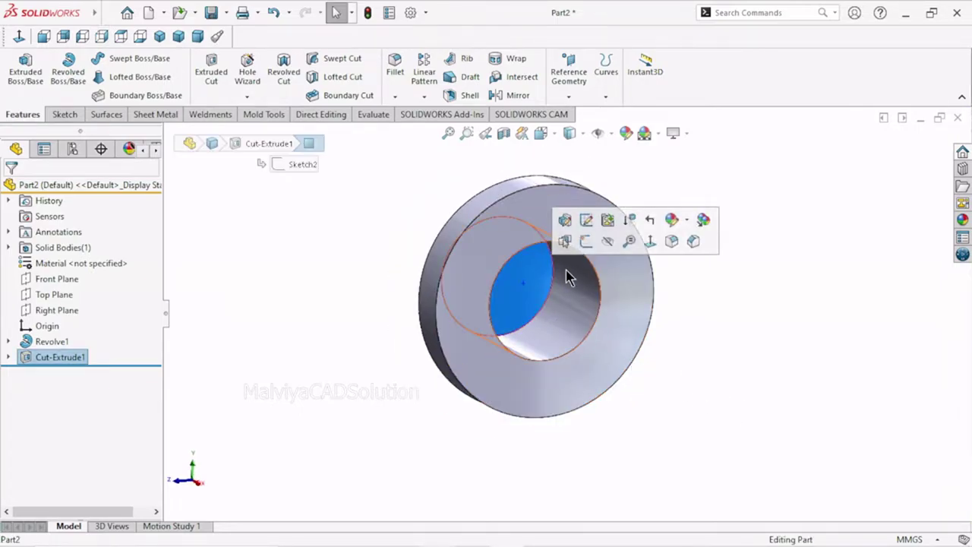
left_click(588, 240)
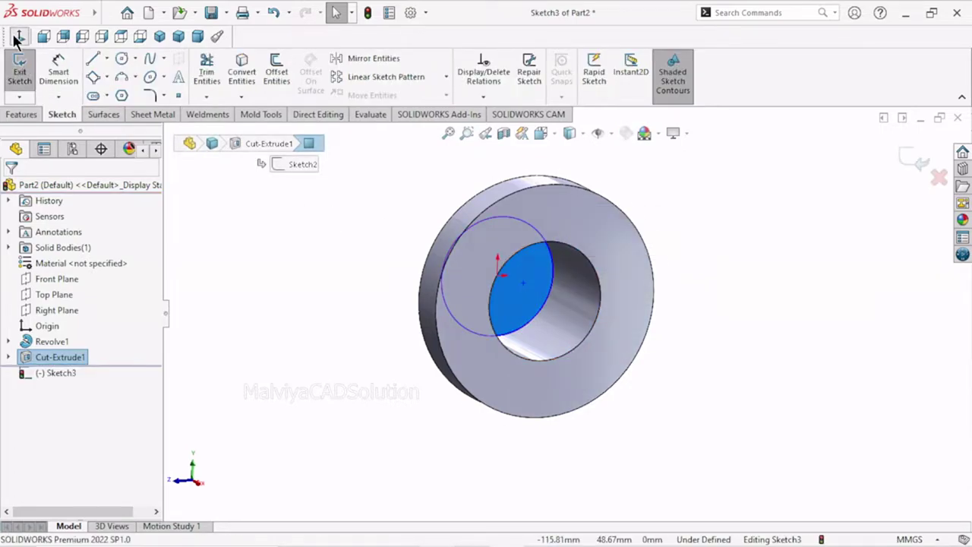
left_click(122, 59)
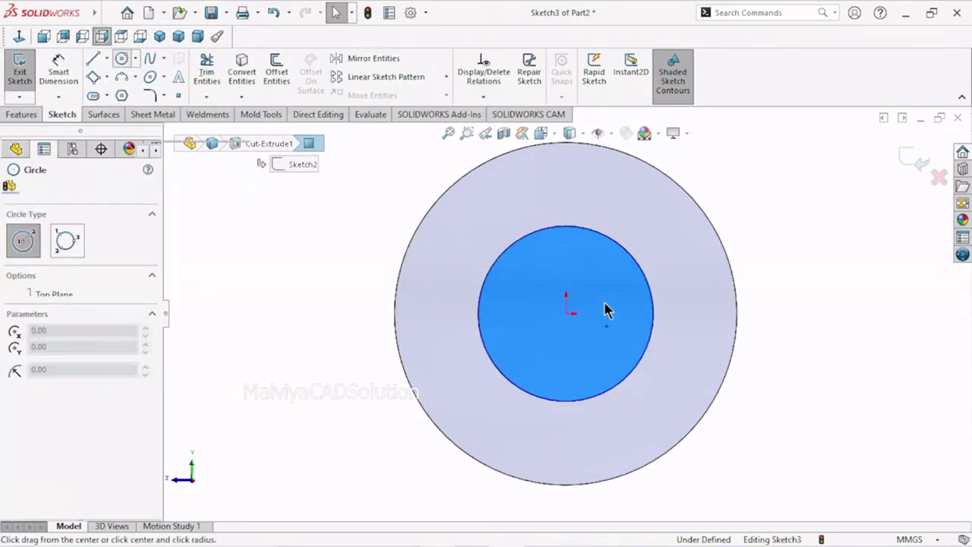
left_click(565, 312)
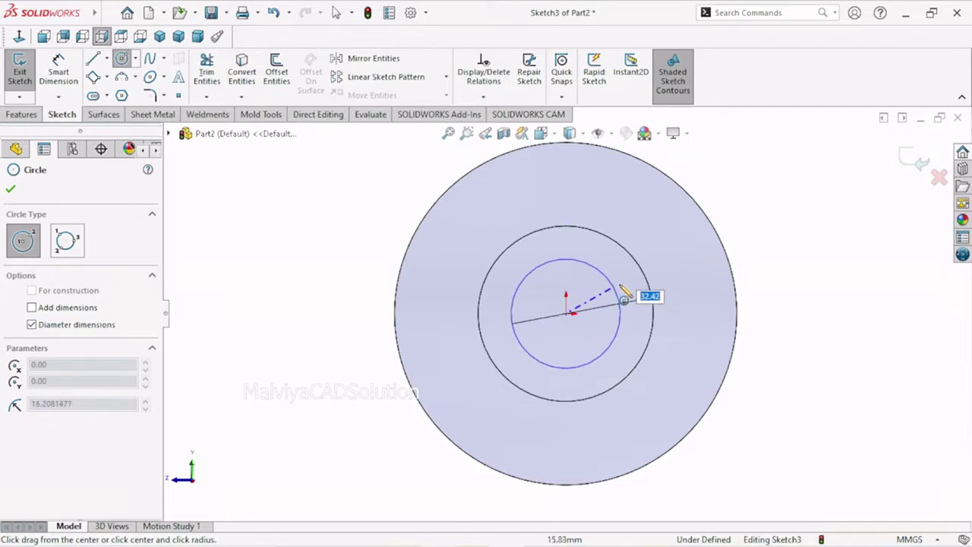
left_click(618, 299)
right_click(787, 296)
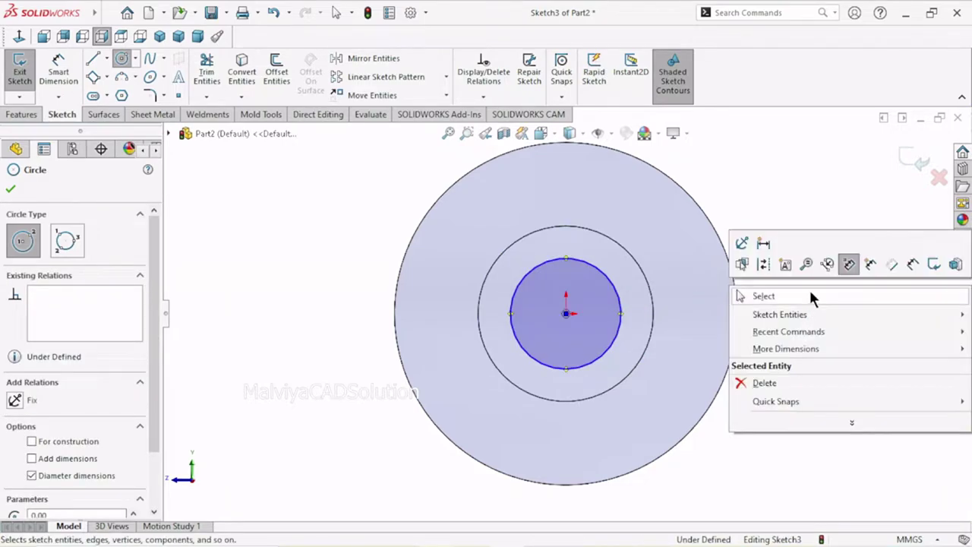
left_click(810, 294)
Step: Dimension the new circle's diameter to 40 mm
left_click(58, 72)
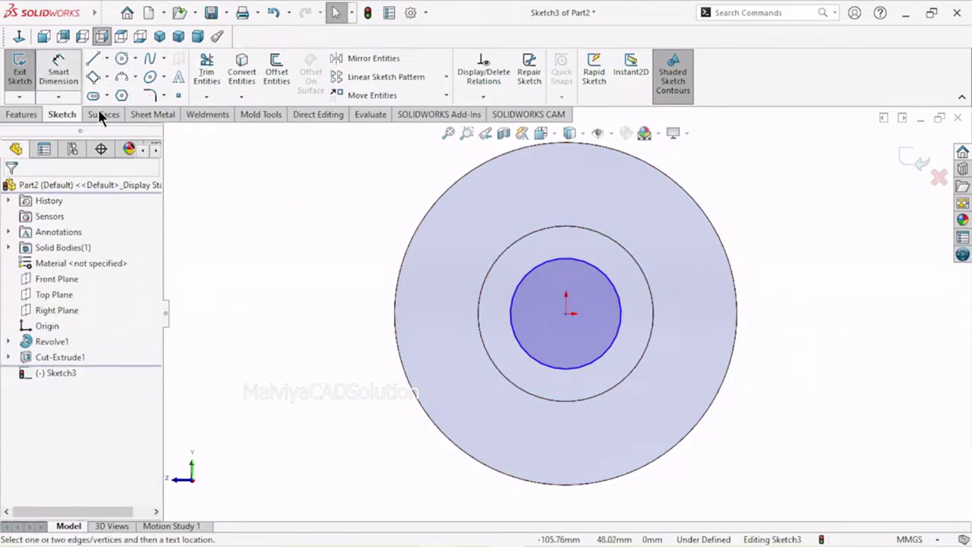
left_click(623, 332)
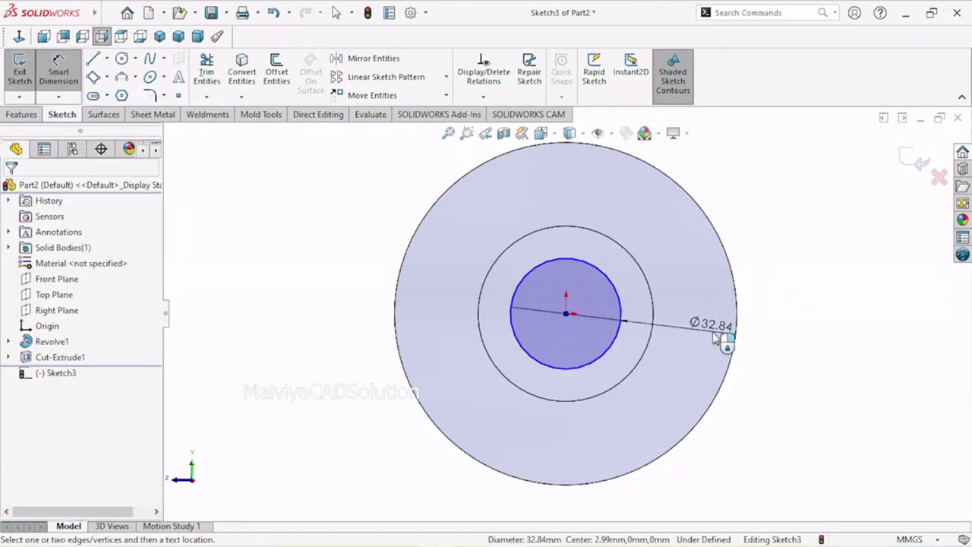
left_click(715, 338)
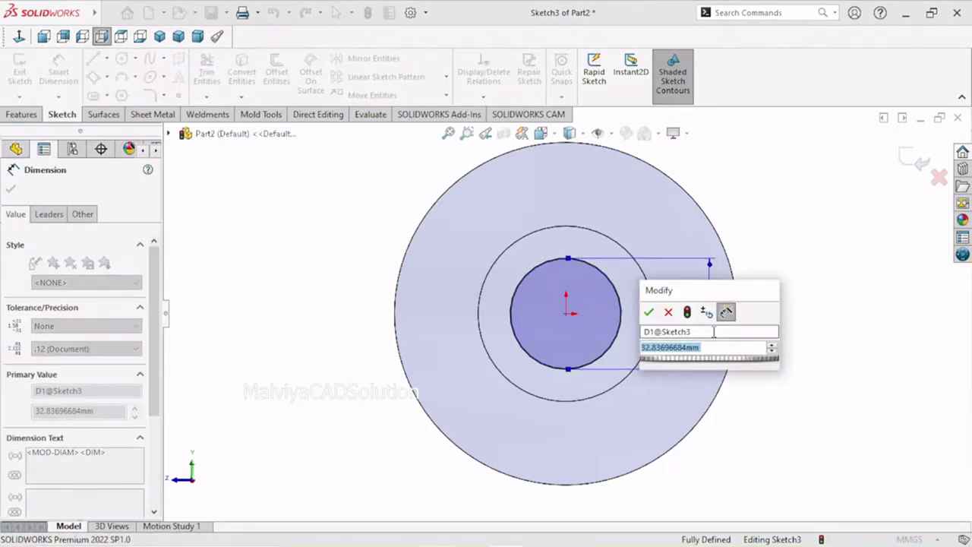
type("40")
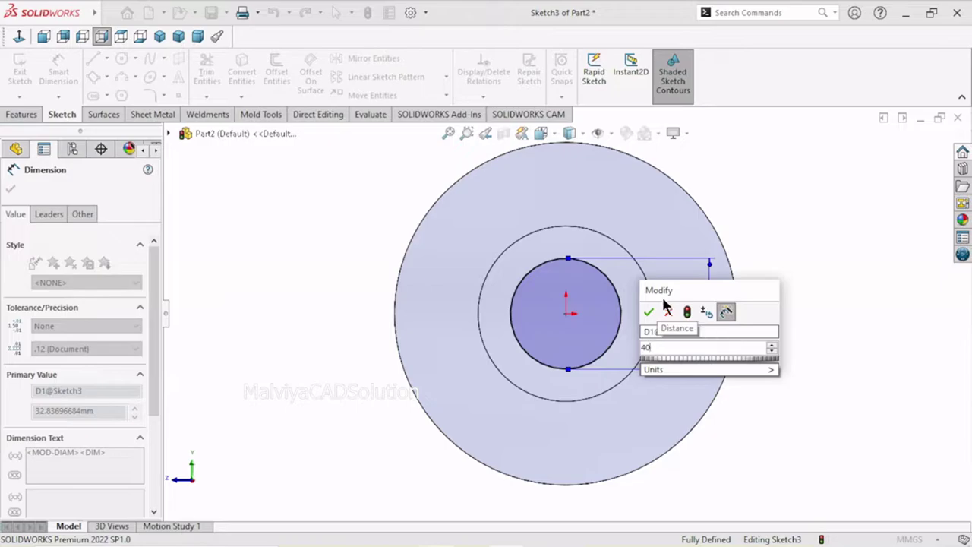
left_click(649, 311)
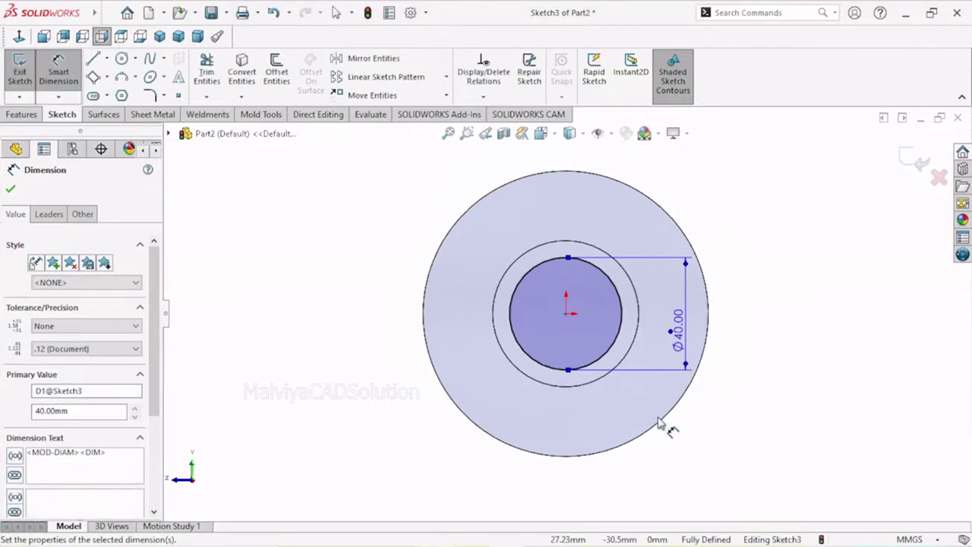
scroll(684, 395, "up", 2)
left_click(10, 189)
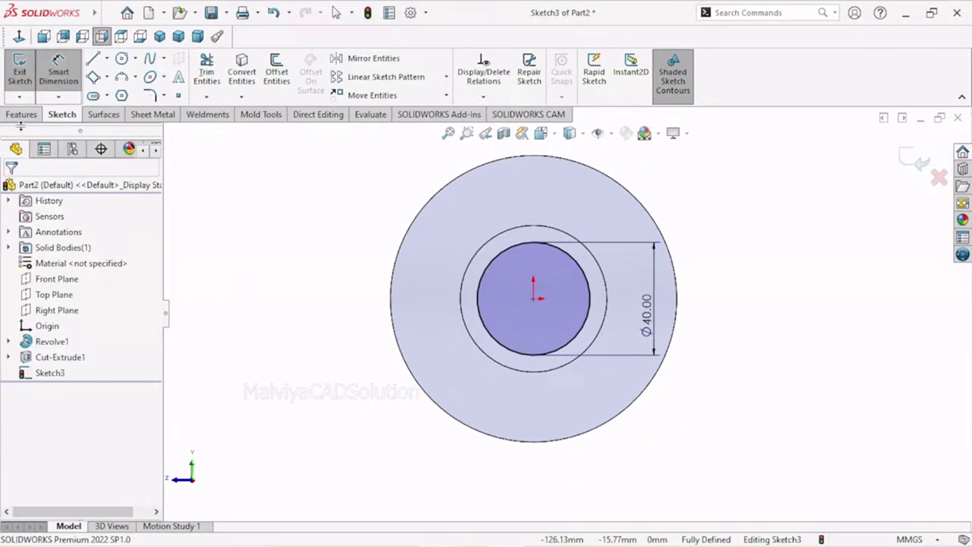
Step: Extruded-cut the Ø40 circle Blind 1.5 mm deep with a 45° draft
left_click(23, 116)
left_click(205, 72)
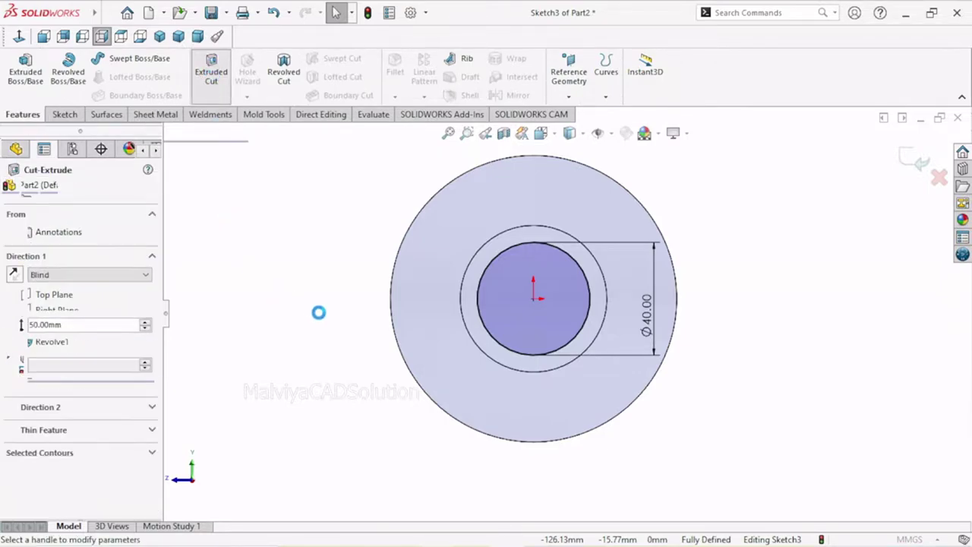
type("1")
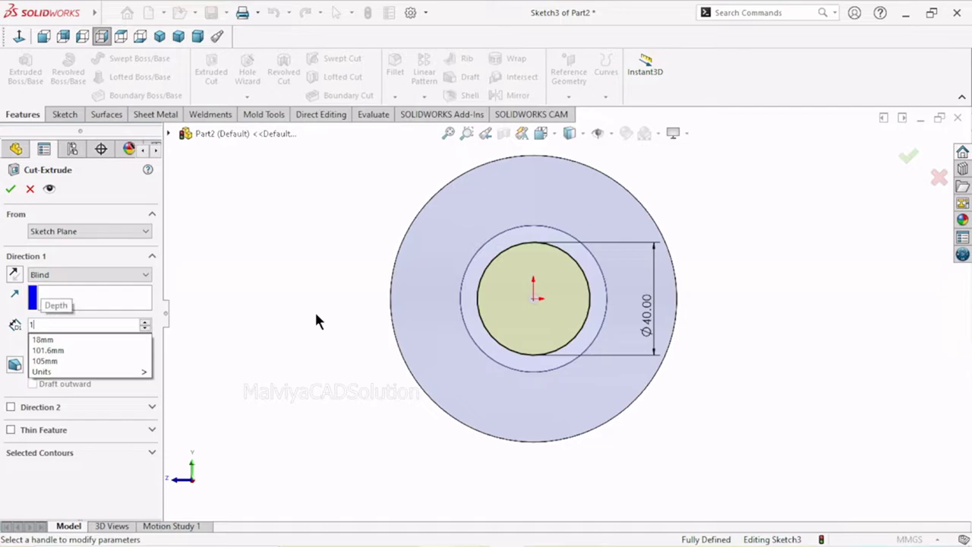
type(".5")
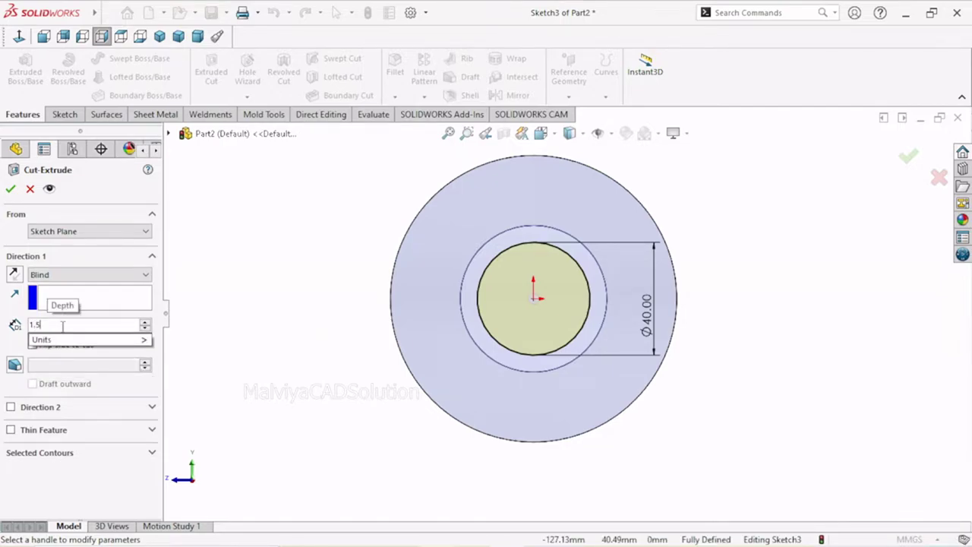
key("Return")
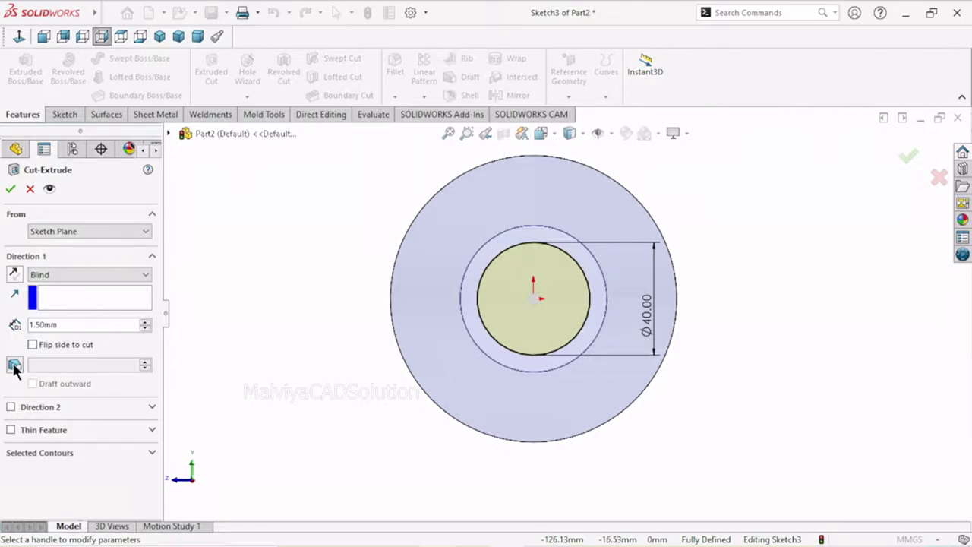
left_click(14, 366)
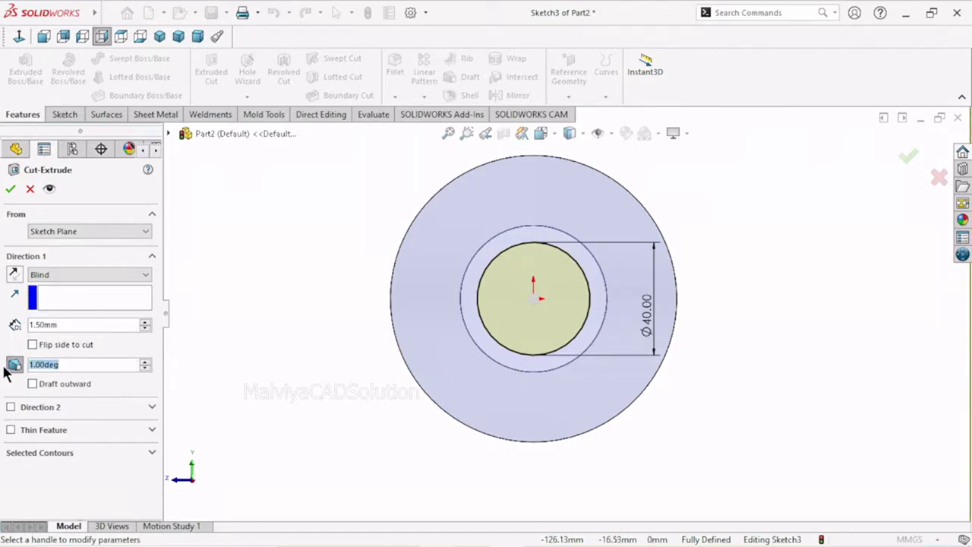
type("45")
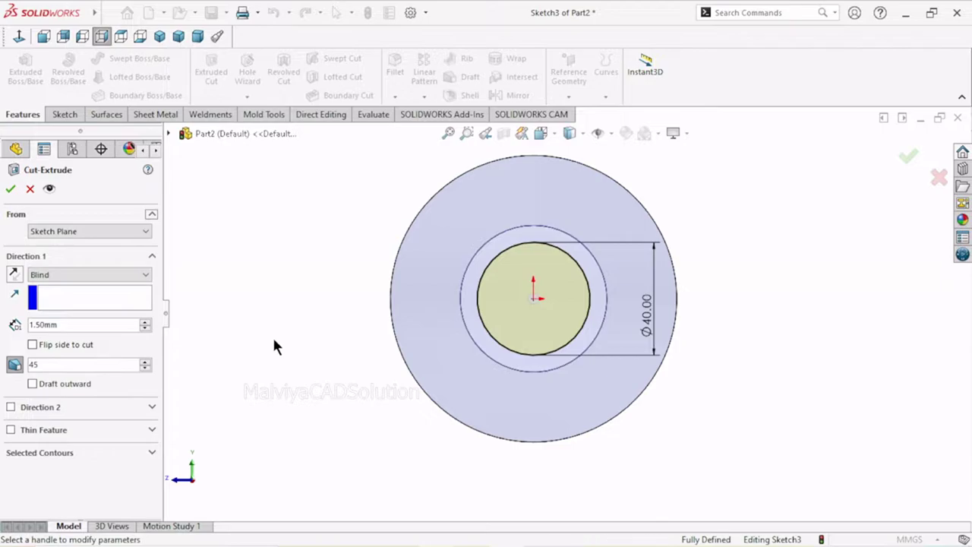
key("Return")
left_click(11, 188)
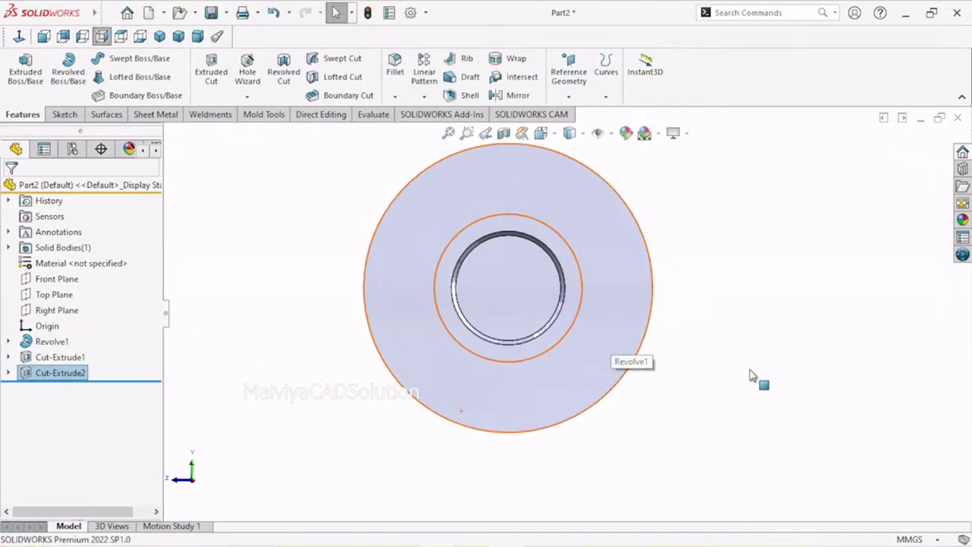
Step: Start a Chamfer feature with a 1 mm distance
mouse_move(759, 382)
middle_mouse_down()
mouse_move(725, 378)
mouse_move(737, 408)
mouse_move(714, 352)
mouse_move(719, 364)
mouse_move(774, 364)
mouse_move(781, 375)
mouse_move(737, 413)
middle_mouse_up()
middle_click_drag(713, 342, 741, 306)
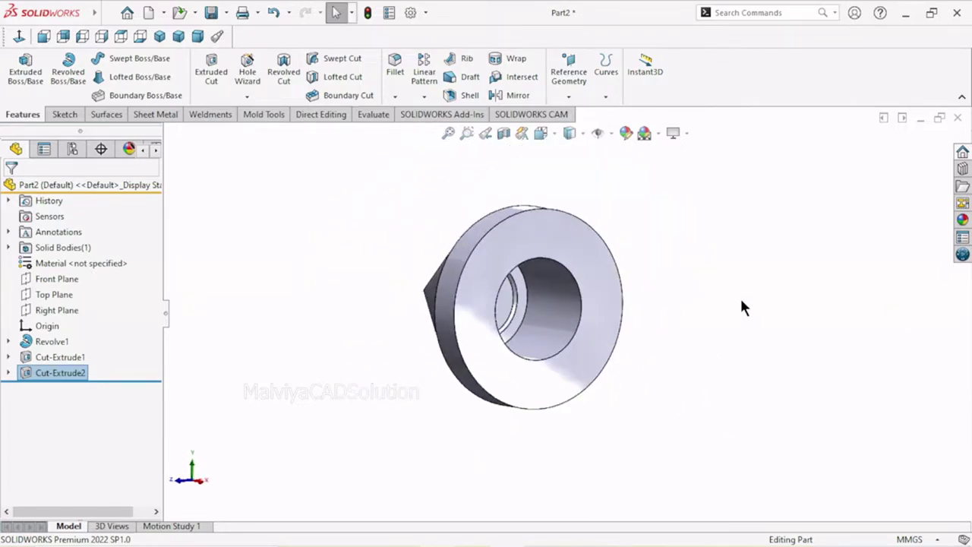
left_click(583, 262)
left_click(763, 363)
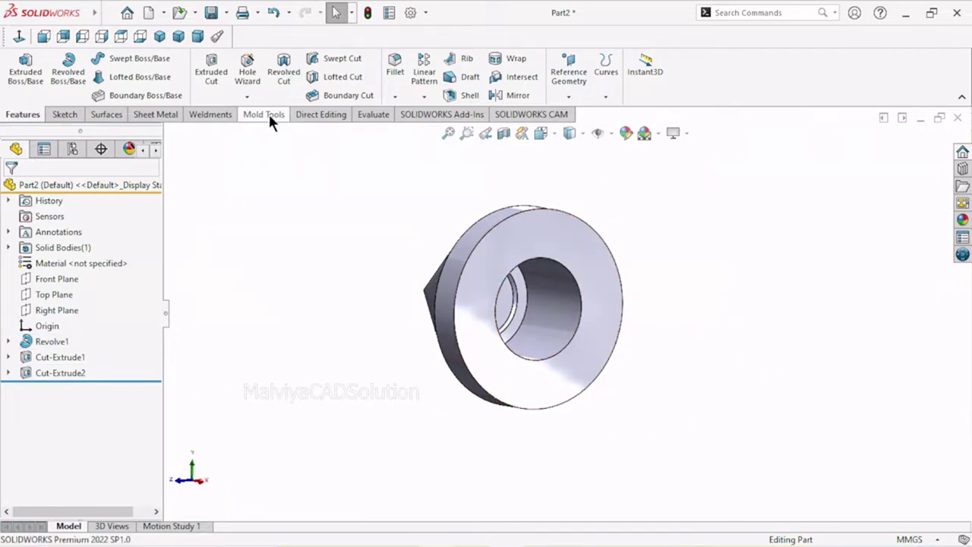
left_click(395, 96)
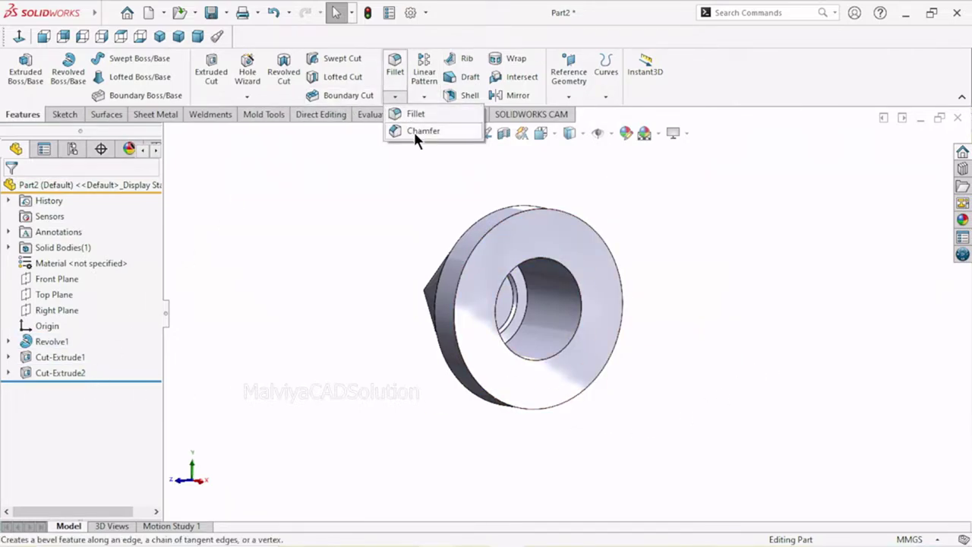
left_click(415, 132)
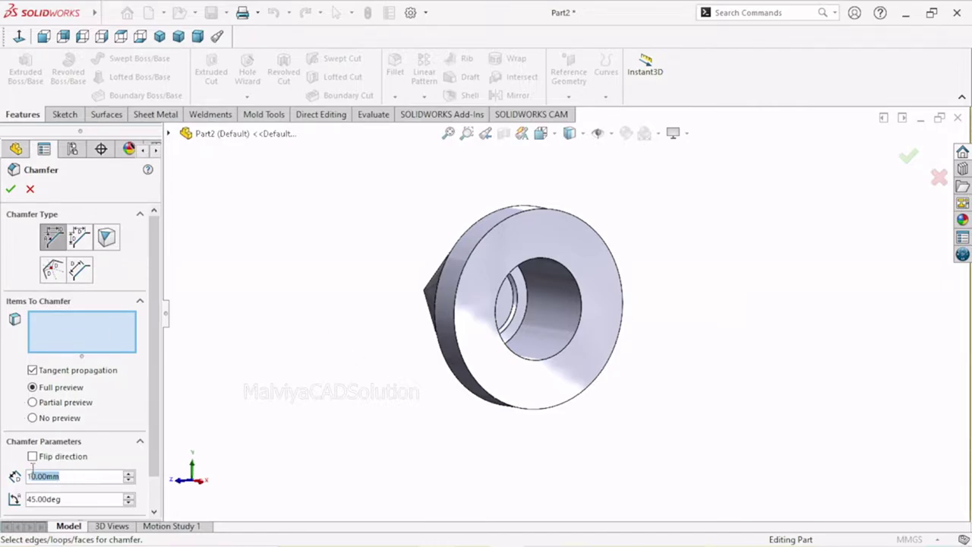
type("1")
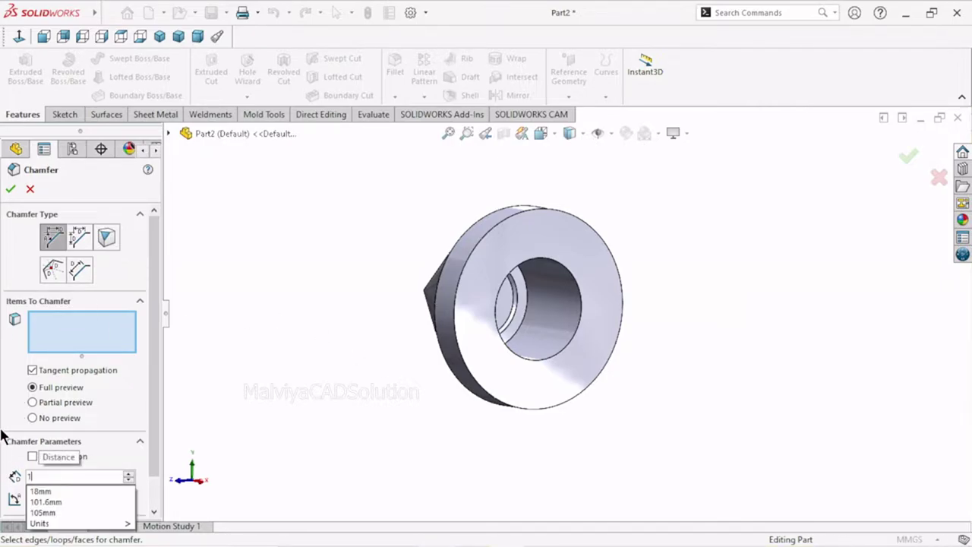
key("Return")
Step: Pick the bore edge and the outer rim edge to chamfer
scroll(659, 347, "down", 3)
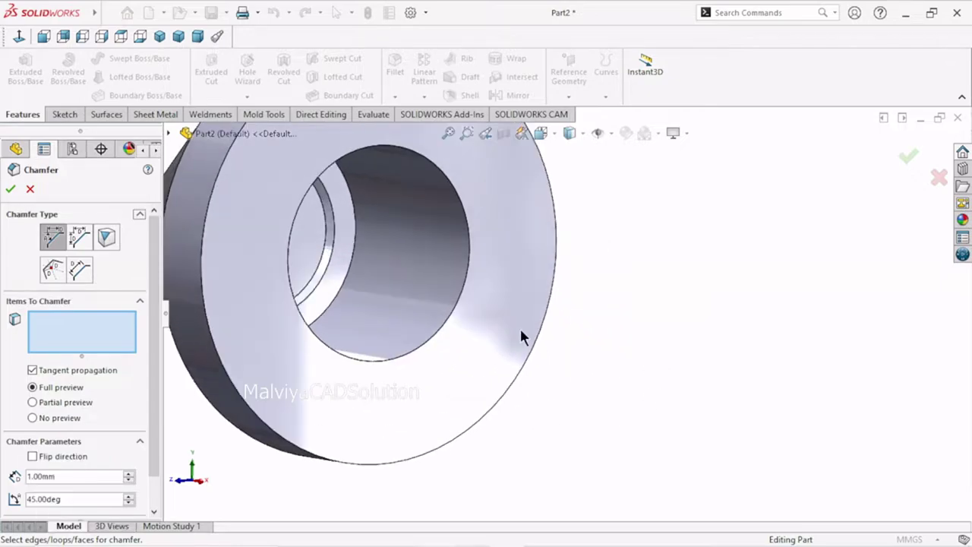
left_click(468, 303)
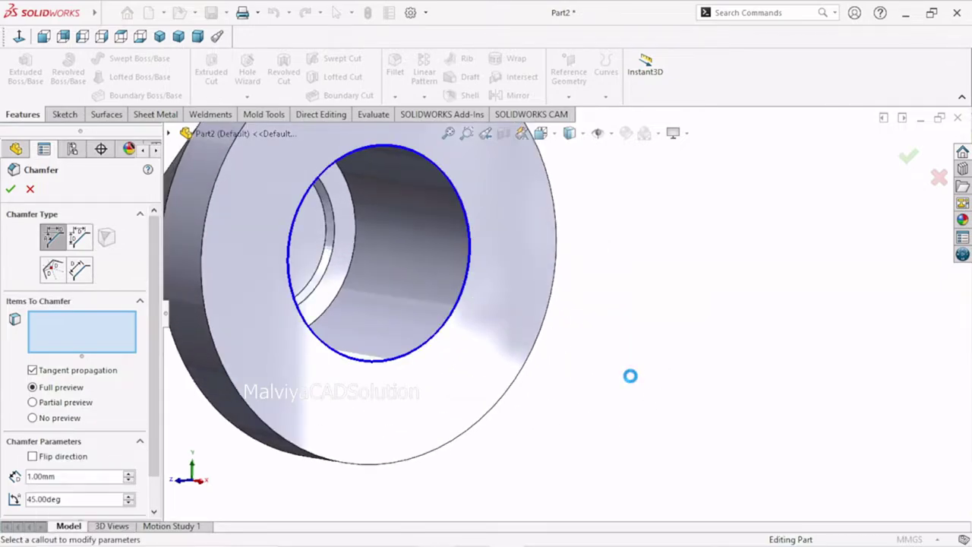
scroll(630, 378, "up", 3)
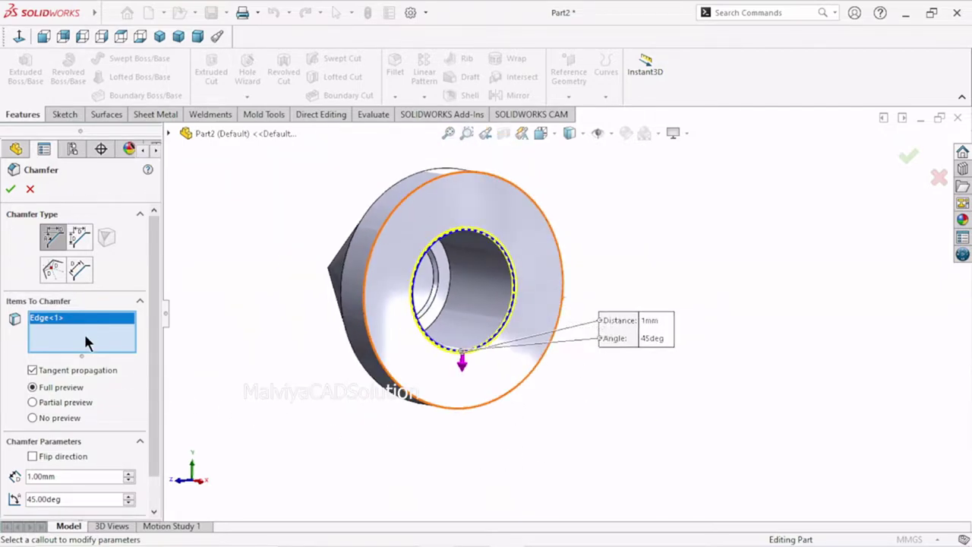
middle_click_drag(365, 403, 449, 232)
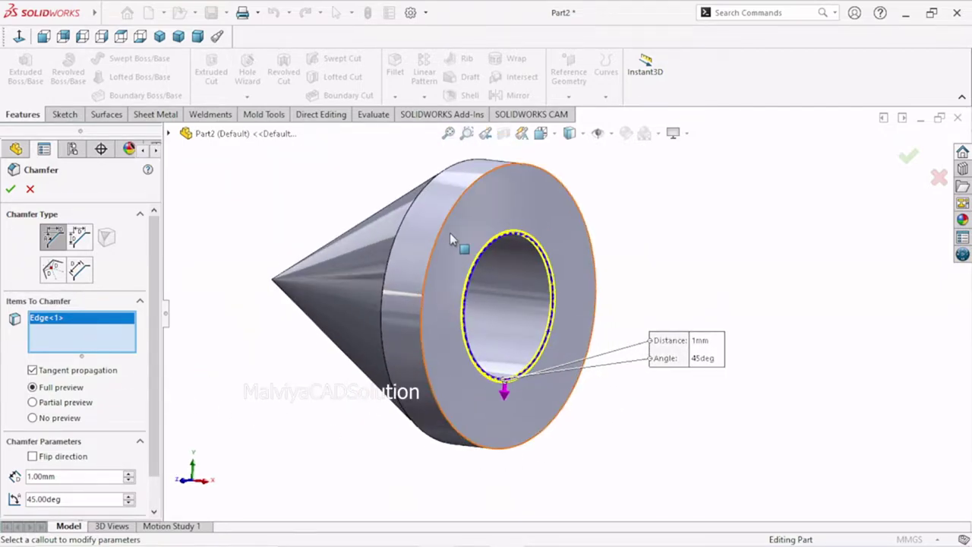
scroll(448, 251, "down", 2)
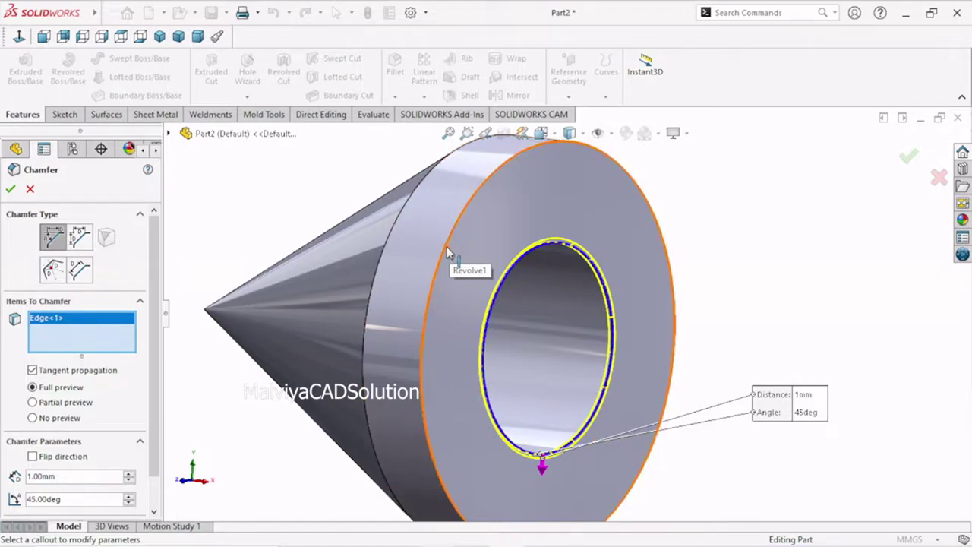
left_click(448, 252)
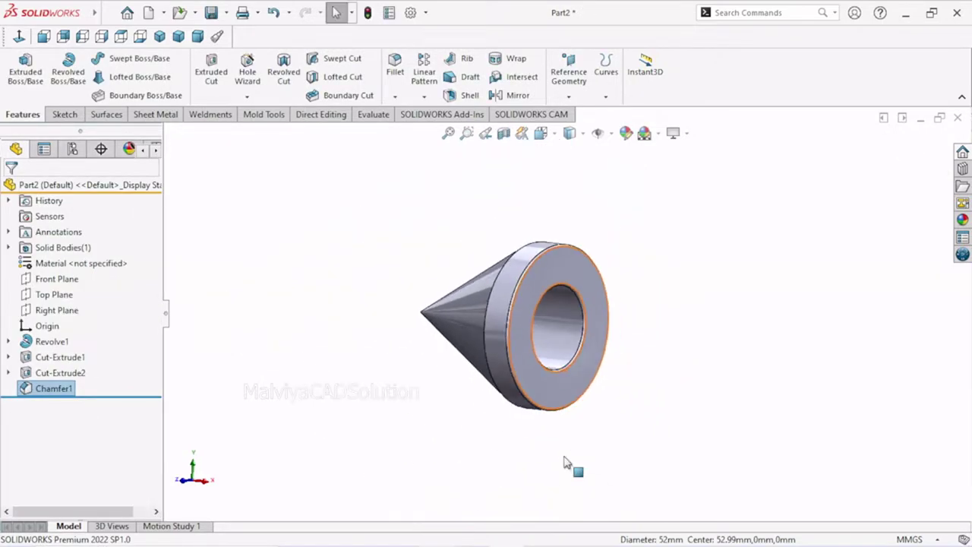
mouse_move(690, 373)
middle_mouse_down()
mouse_move(584, 365)
mouse_move(506, 379)
mouse_move(508, 395)
mouse_move(675, 384)
mouse_move(659, 382)
middle_mouse_up()
left_click(555, 260)
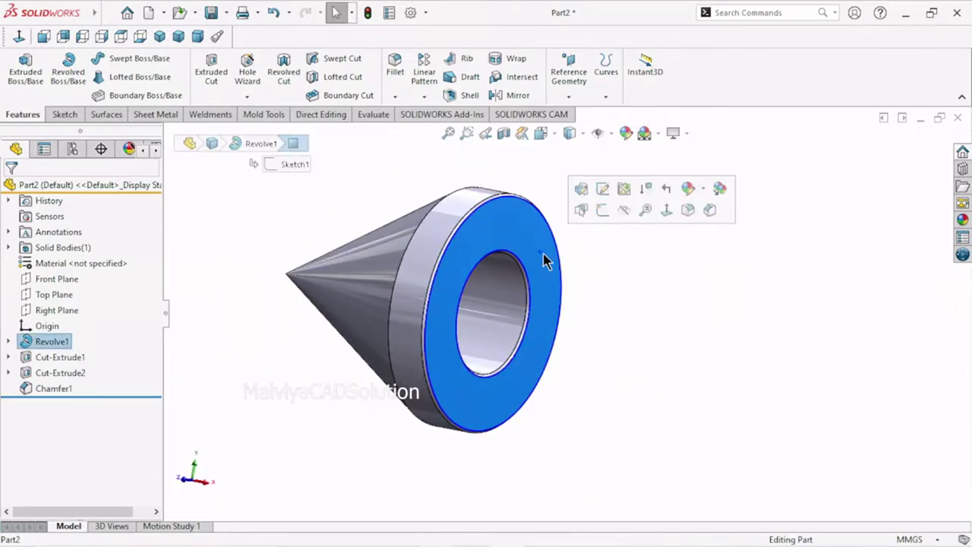
left_click(599, 211)
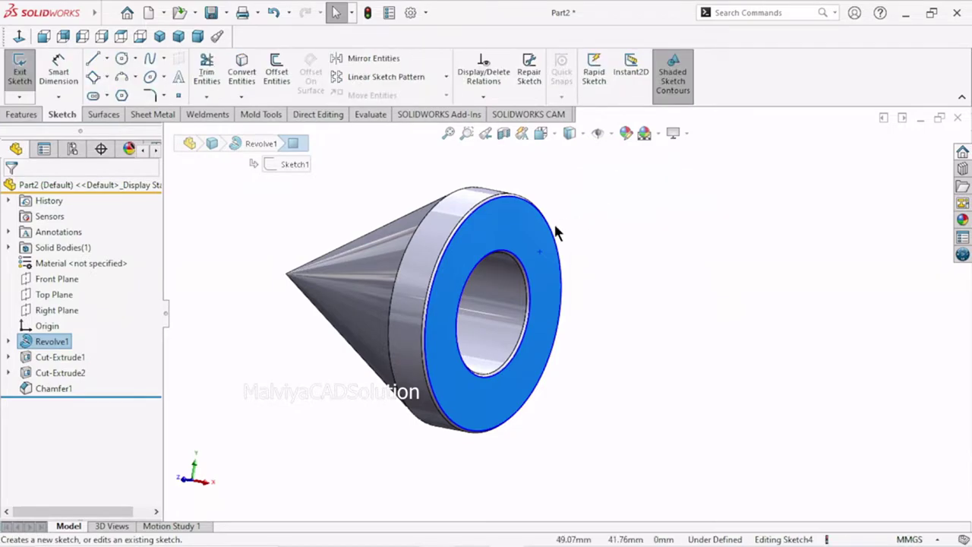
left_click(18, 115)
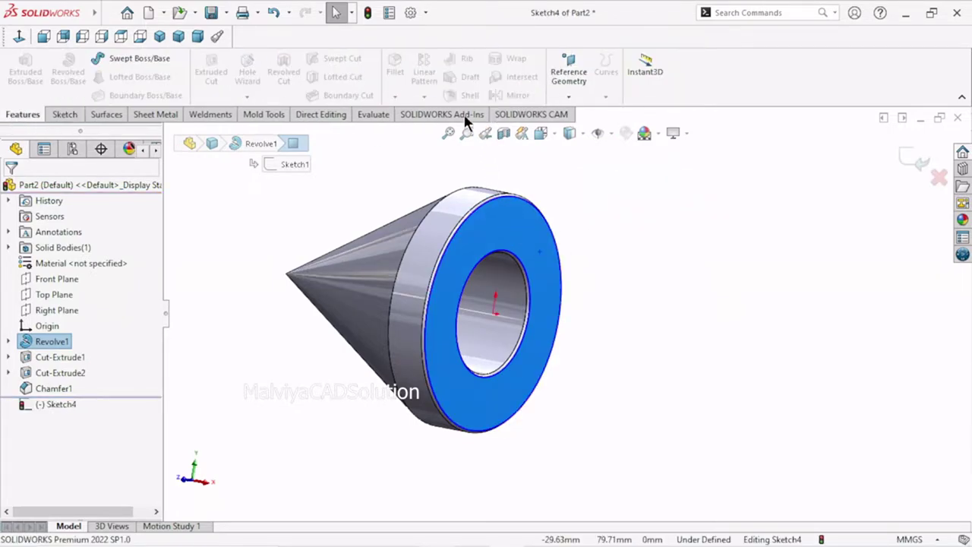
left_click(568, 97)
left_click(653, 238)
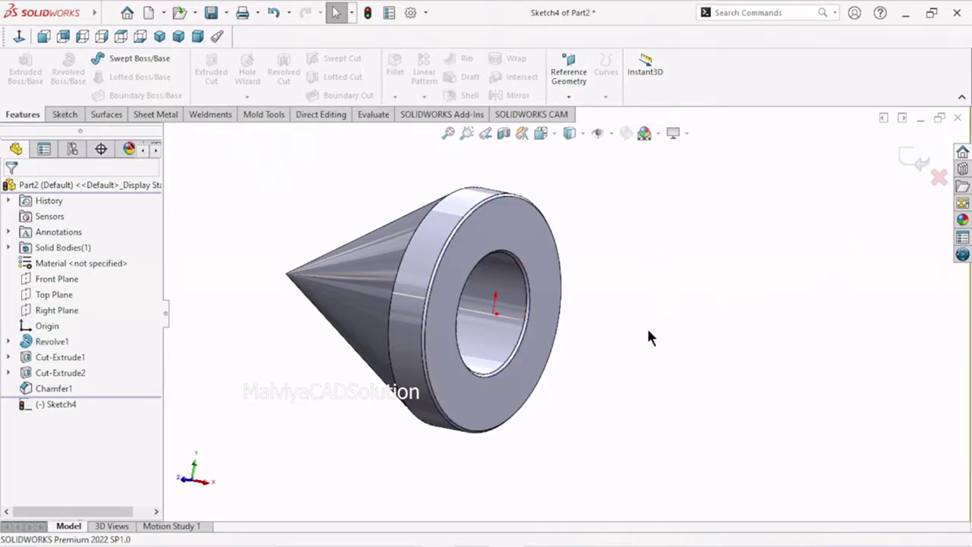
key("ctrl+Right")
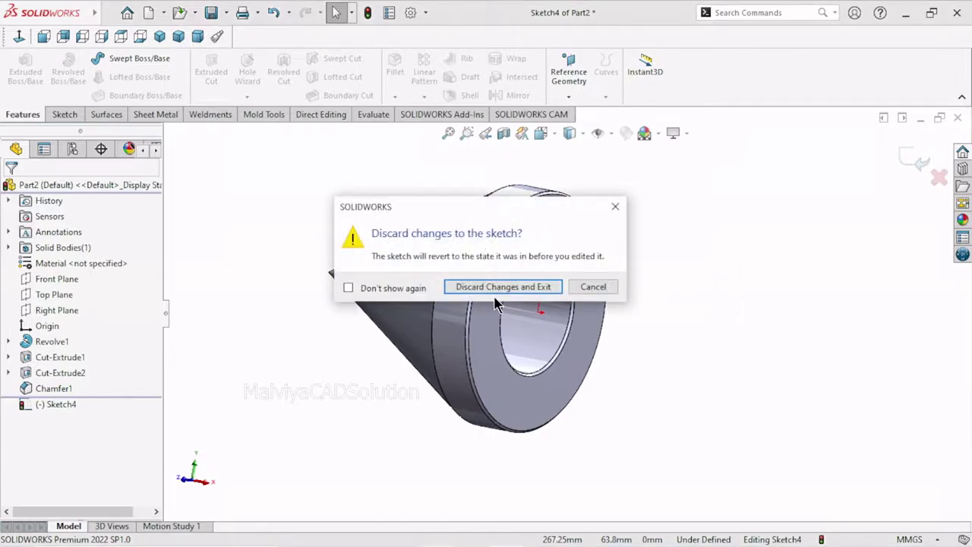
left_click(502, 291)
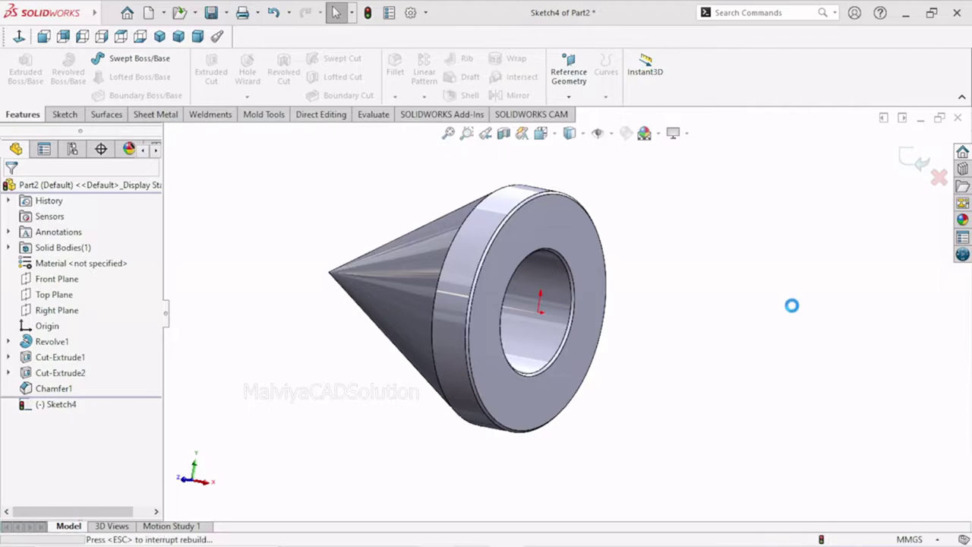
Step: Sketch on the flat ring face and convert the bore's edge into a circle
scroll(574, 307, "down", 2)
scroll(575, 314, "down", 1)
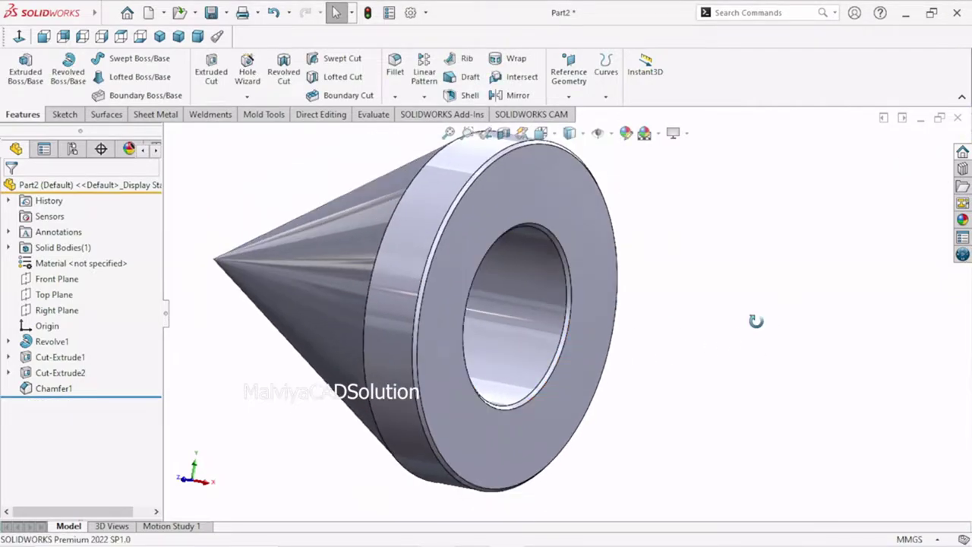
scroll(575, 314, "down", 2)
scroll(575, 319, "up", 2)
scroll(575, 323, "up", 2)
scroll(574, 323, "down", 3)
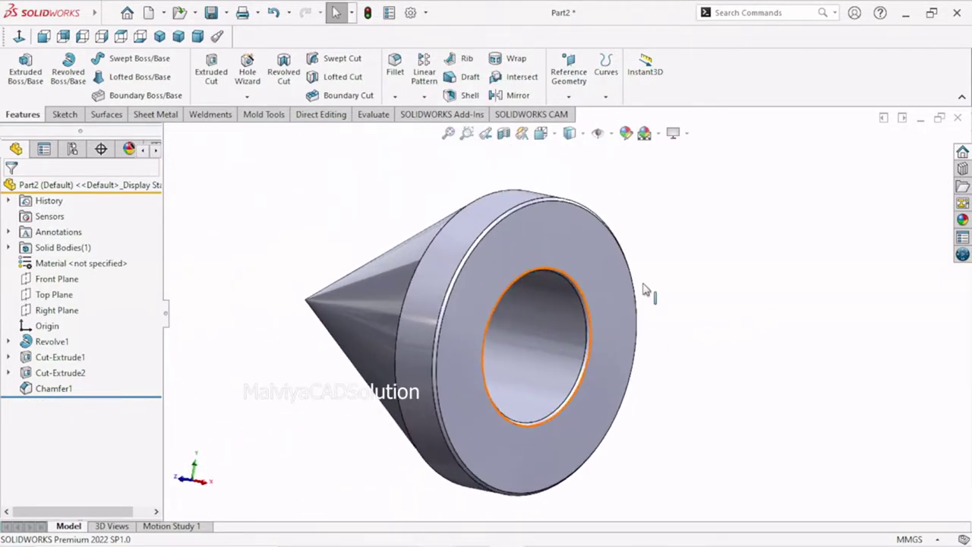
left_click(600, 262)
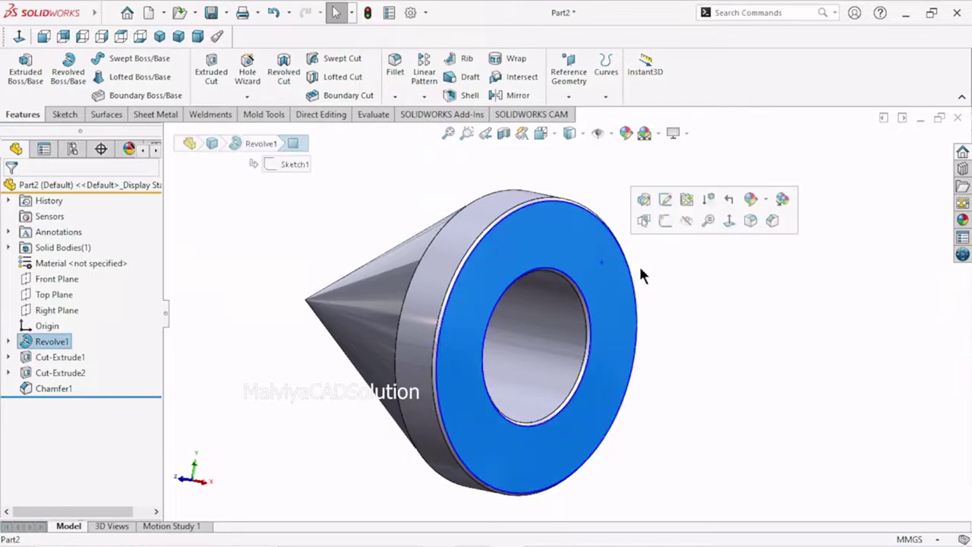
left_click(666, 218)
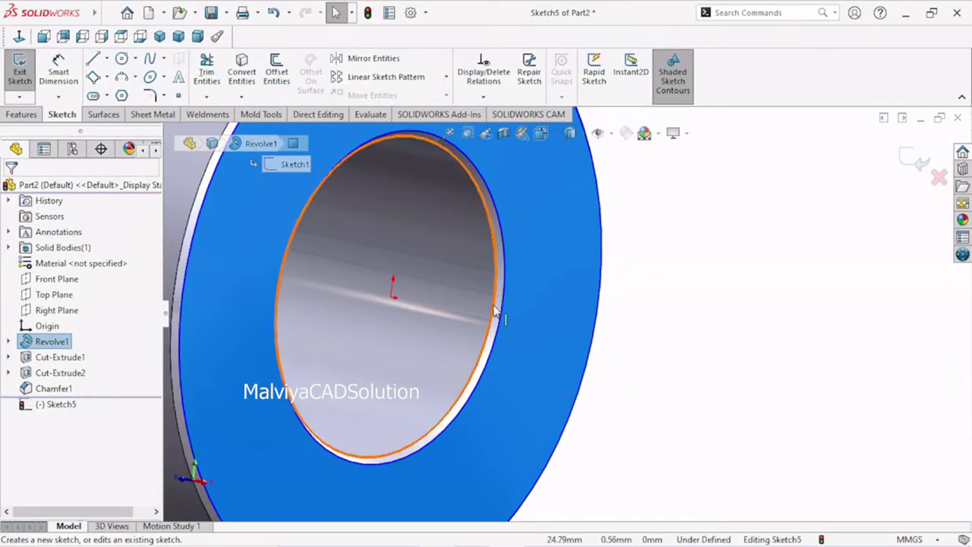
left_click(493, 310)
scroll(739, 357, "up", 3)
scroll(368, 236, "up", 2)
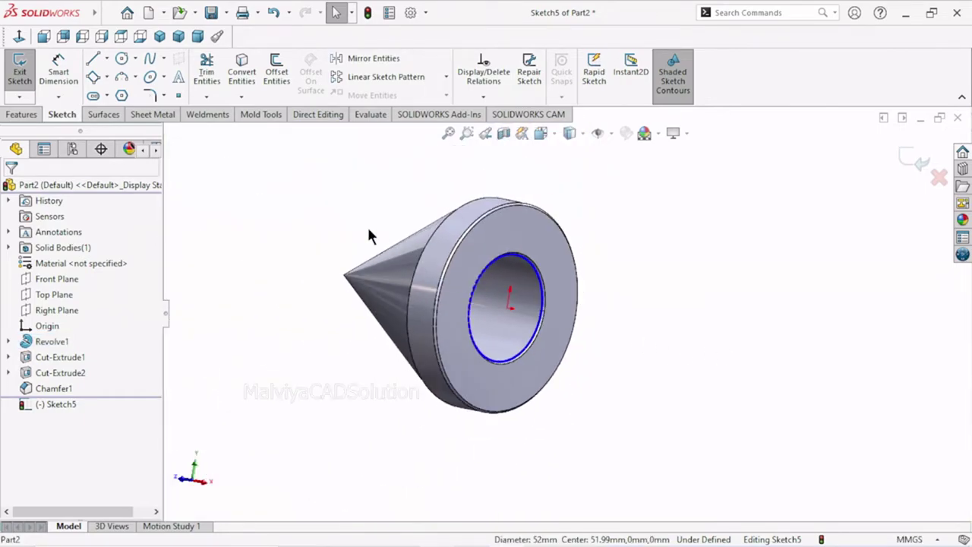
left_click(241, 72)
Step: Create a reversed helix from the bore circle with 1.5 mm pitch and 8 revolutions
left_click(23, 115)
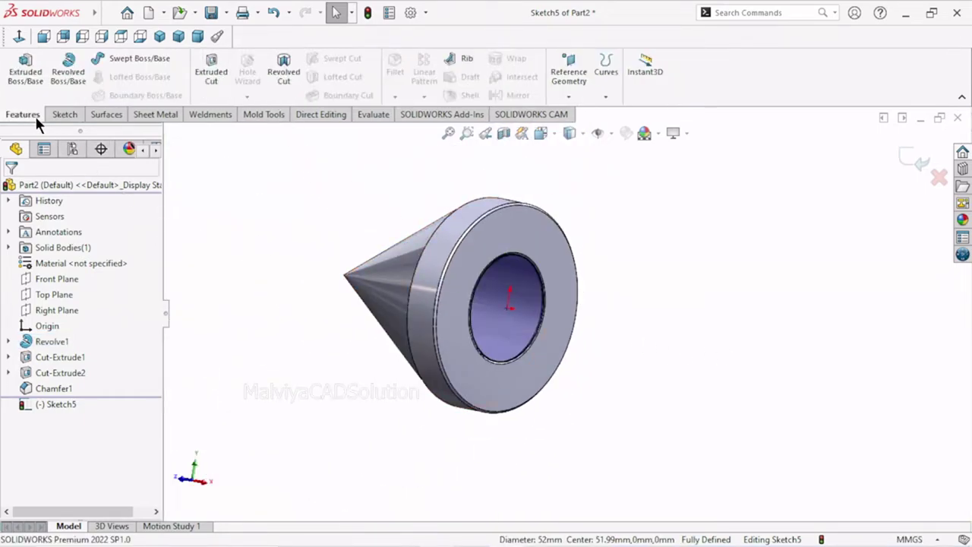
left_click(607, 90)
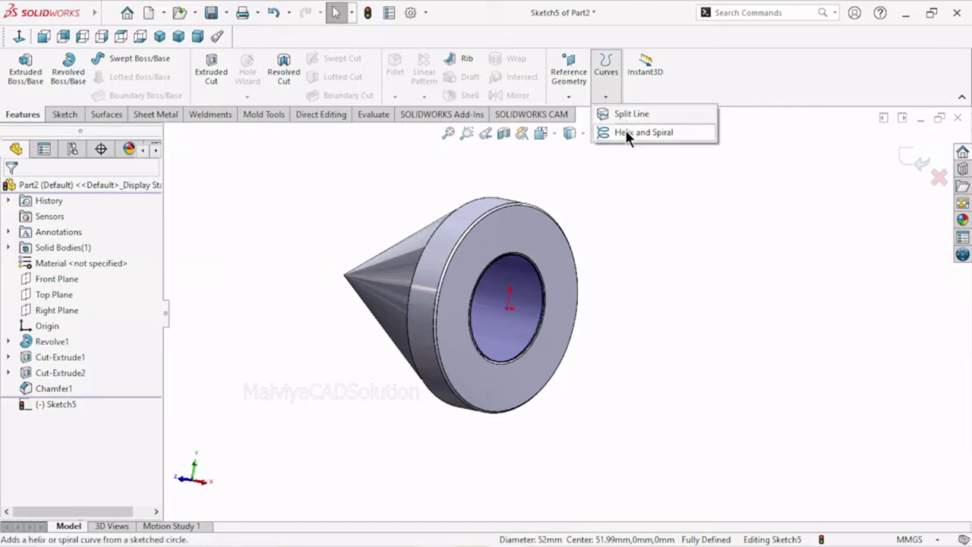
left_click_drag(79, 314, 2, 295)
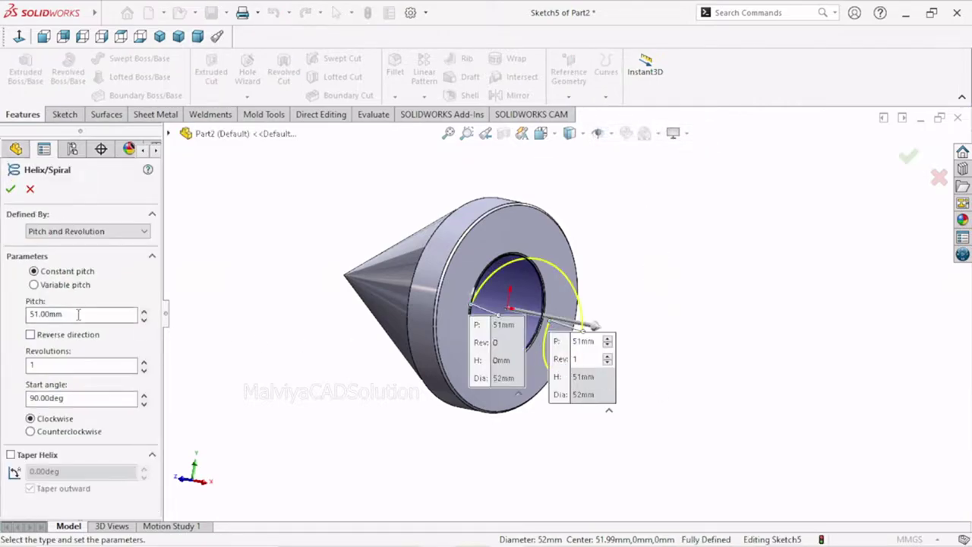
type("1")
key("BackSpace")
type("5")
key("Return")
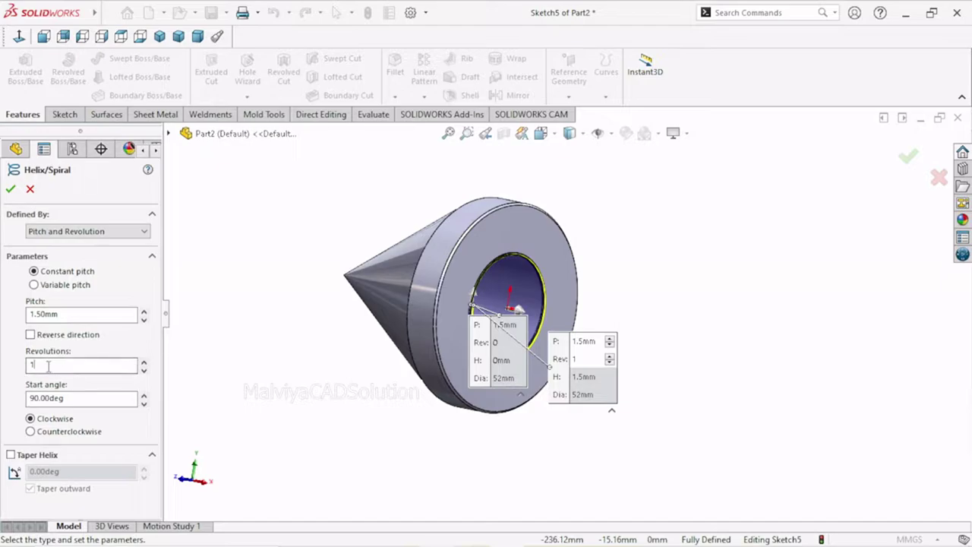
left_click_drag(48, 366, 8, 369)
key("Tab")
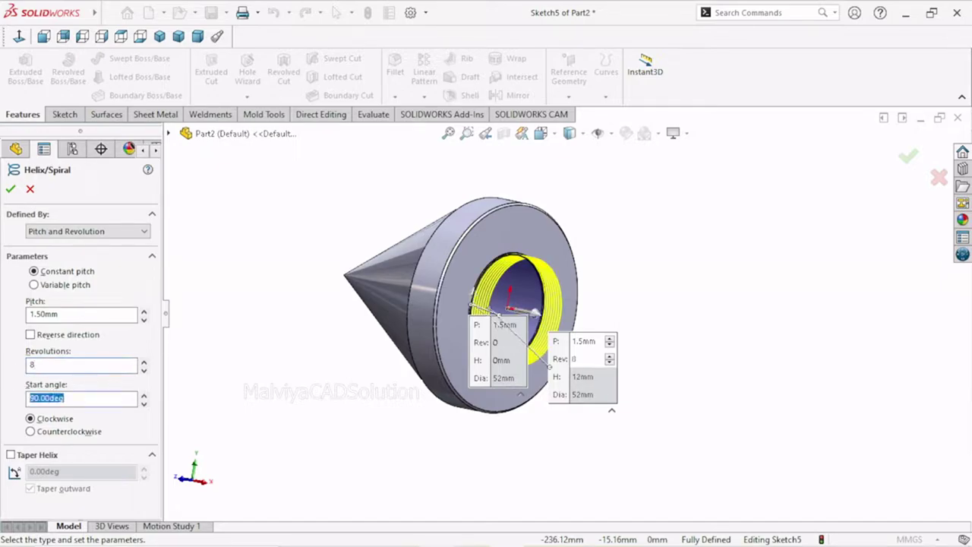
left_click(282, 418)
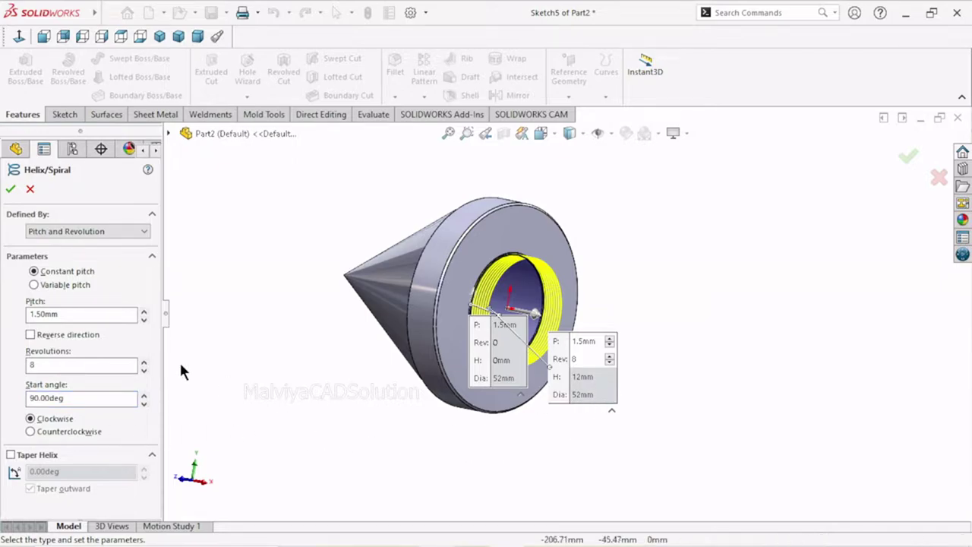
left_click(30, 335)
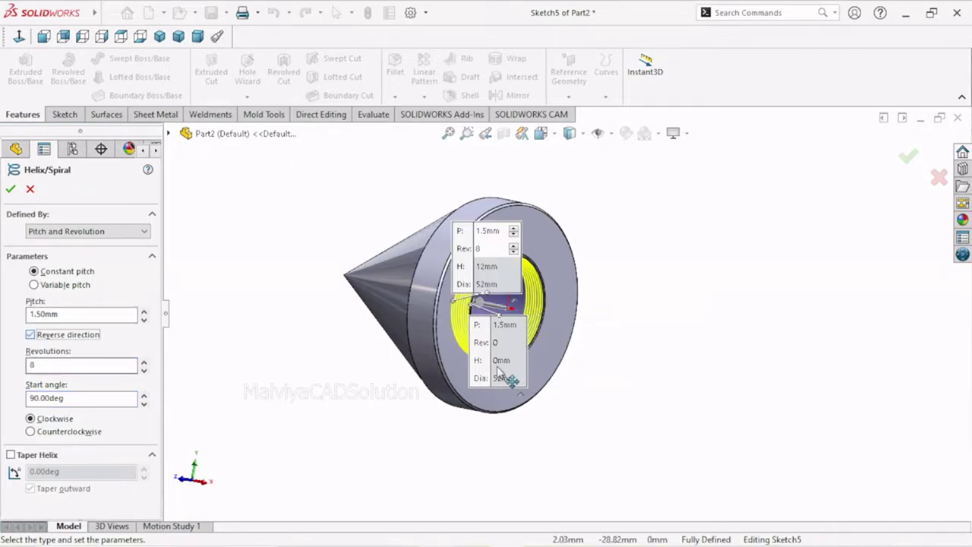
left_click(11, 190)
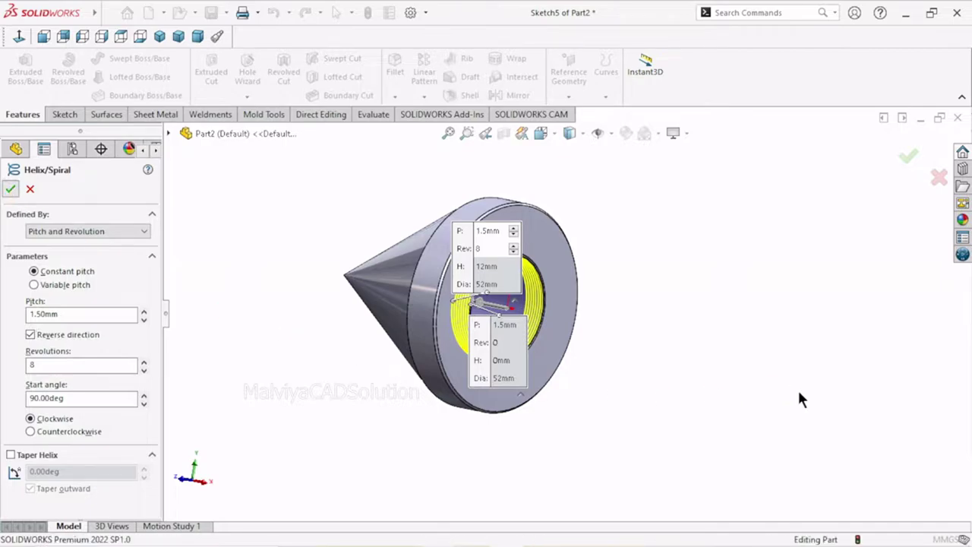
mouse_move(692, 366)
middle_mouse_down()
mouse_move(653, 341)
mouse_move(602, 364)
mouse_move(612, 344)
mouse_move(522, 370)
middle_mouse_up()
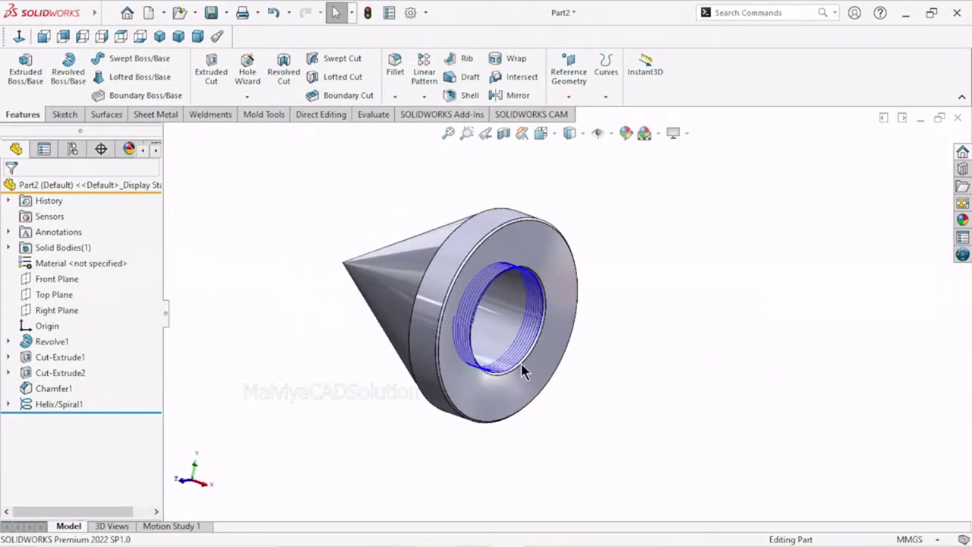
Step: Open a Right Plane sketch viewed normal, cancel it, then start and undo a Front Plane sketch
left_click(56, 306)
left_click(67, 283)
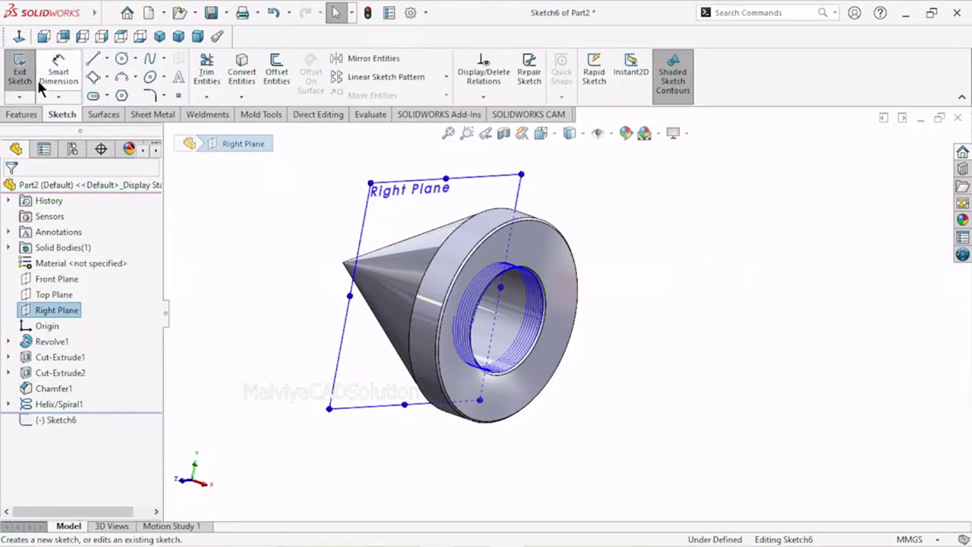
left_click(21, 37)
scroll(600, 338, "up", 5)
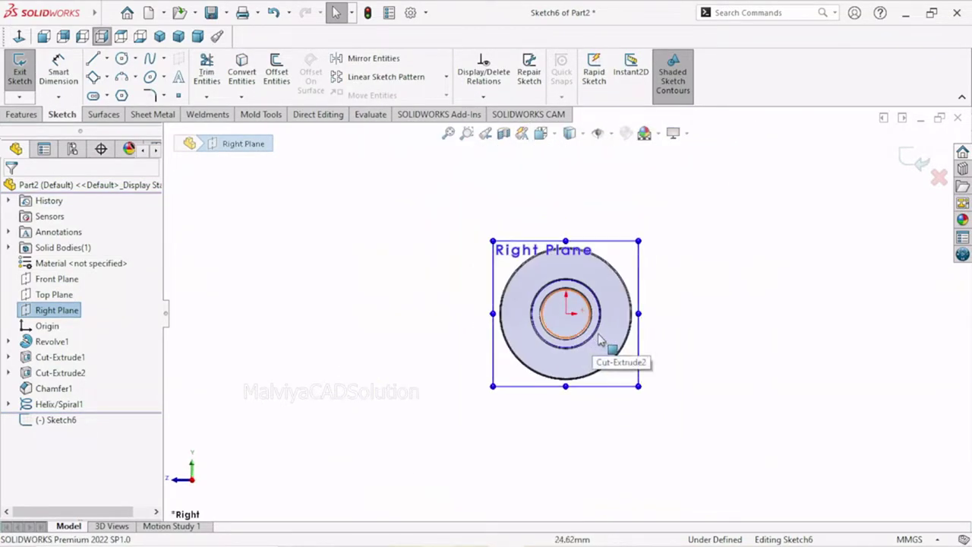
scroll(649, 348, "down", 1)
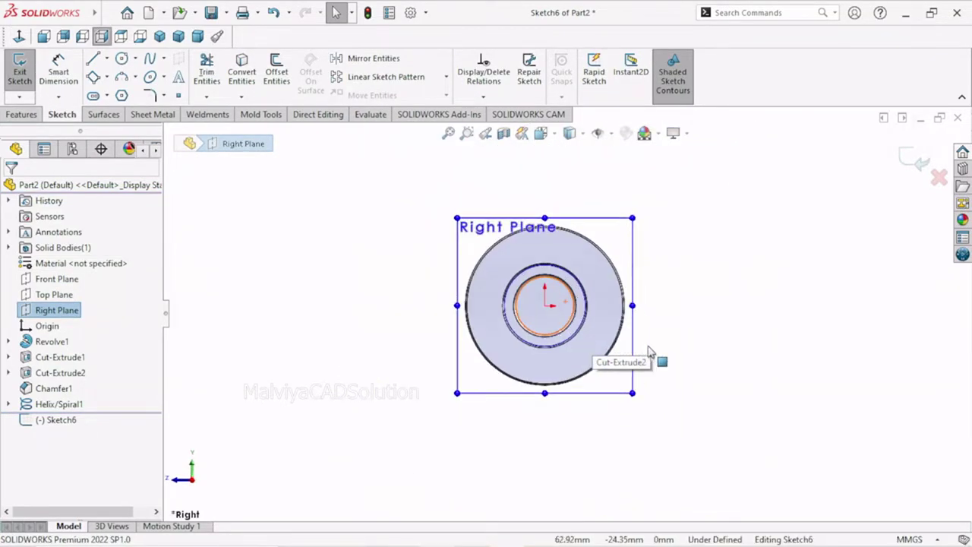
left_click(274, 13)
mouse_move(704, 337)
middle_mouse_down()
mouse_move(691, 337)
mouse_move(728, 331)
middle_mouse_up()
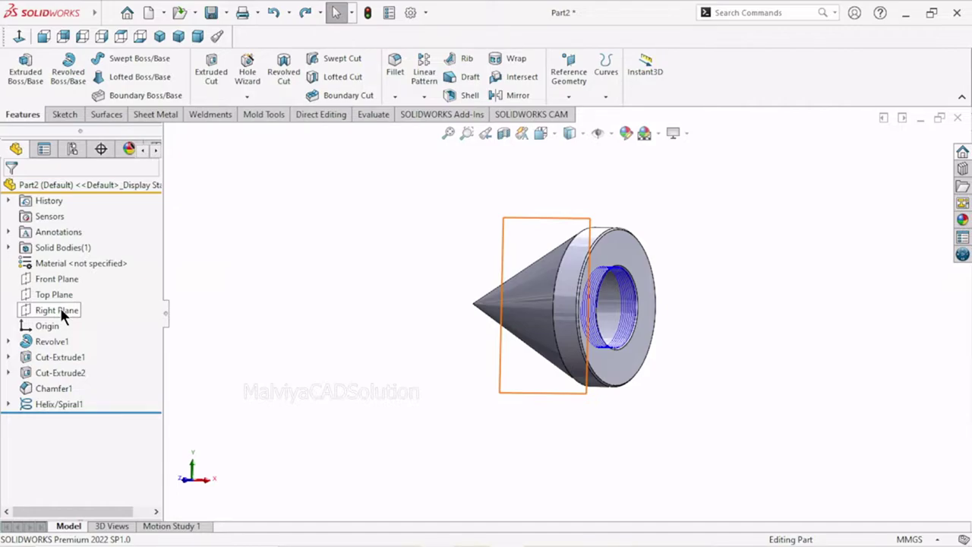
left_click(56, 279)
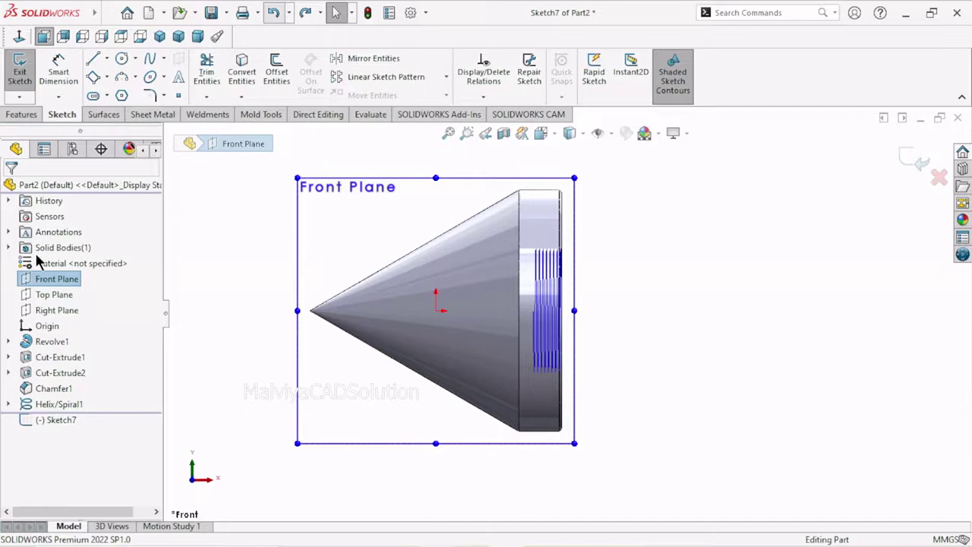
key("ctrl+z")
Step: Start a new sketch on the Top Plane and fit the model in view
left_click(55, 294)
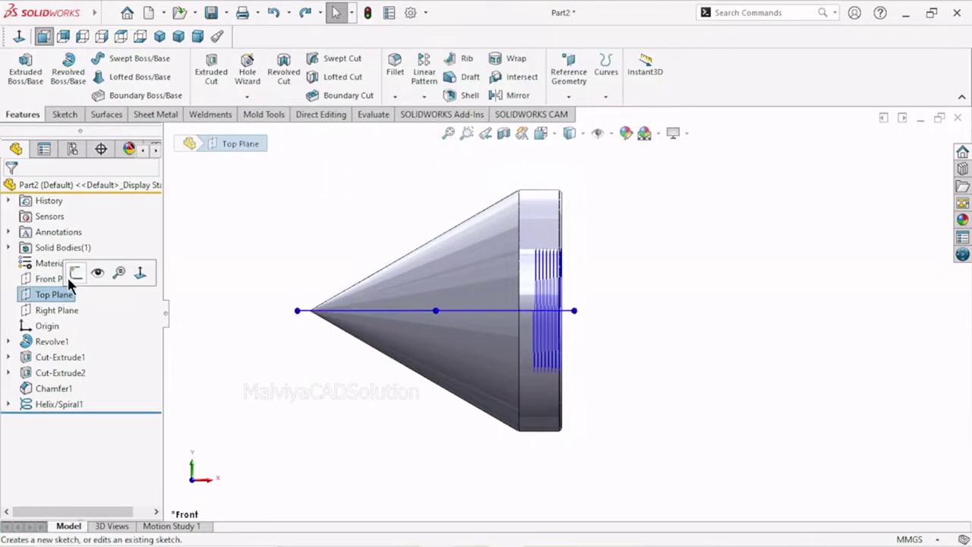
left_click(73, 279)
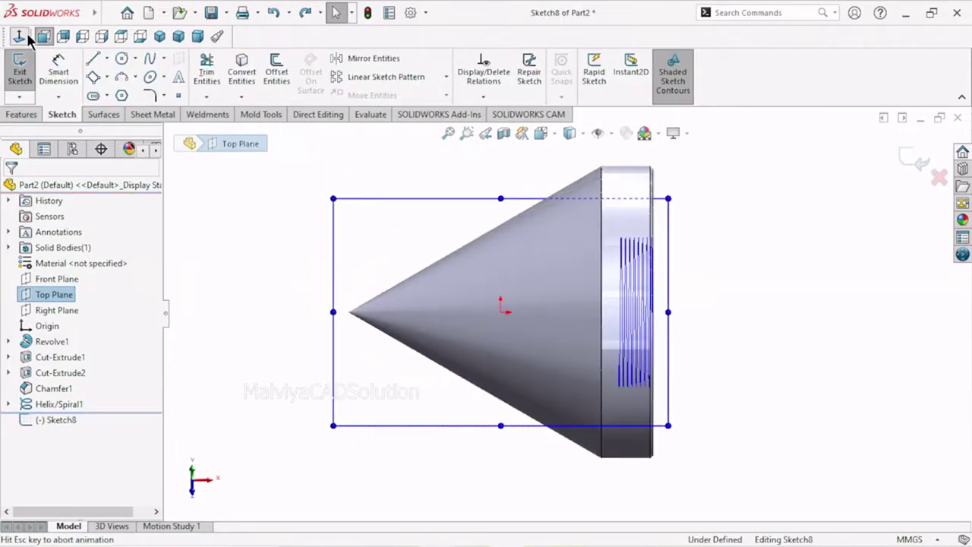
key("z")
scroll(657, 314, "down", 1)
scroll(613, 331, "down", 5)
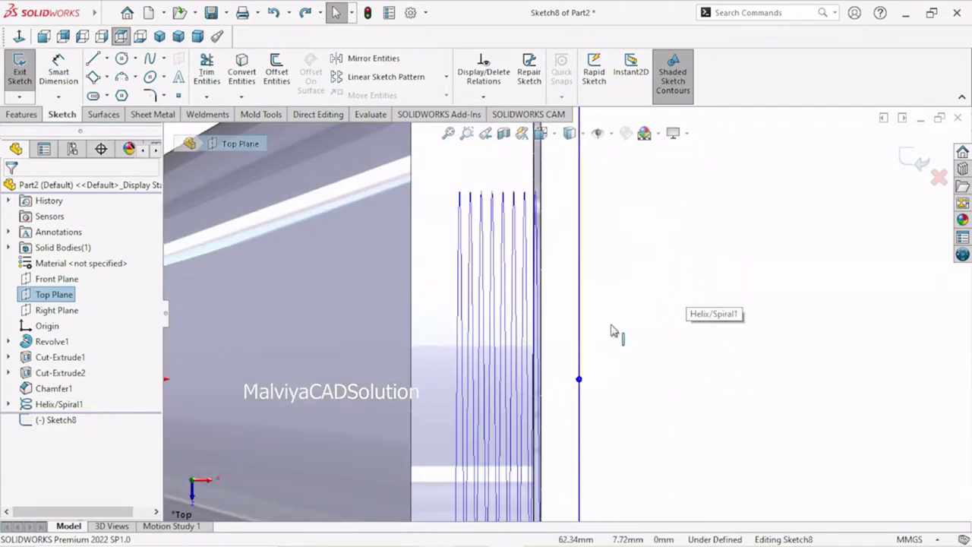
scroll(569, 417, "up", 5)
scroll(578, 446, "down", 5)
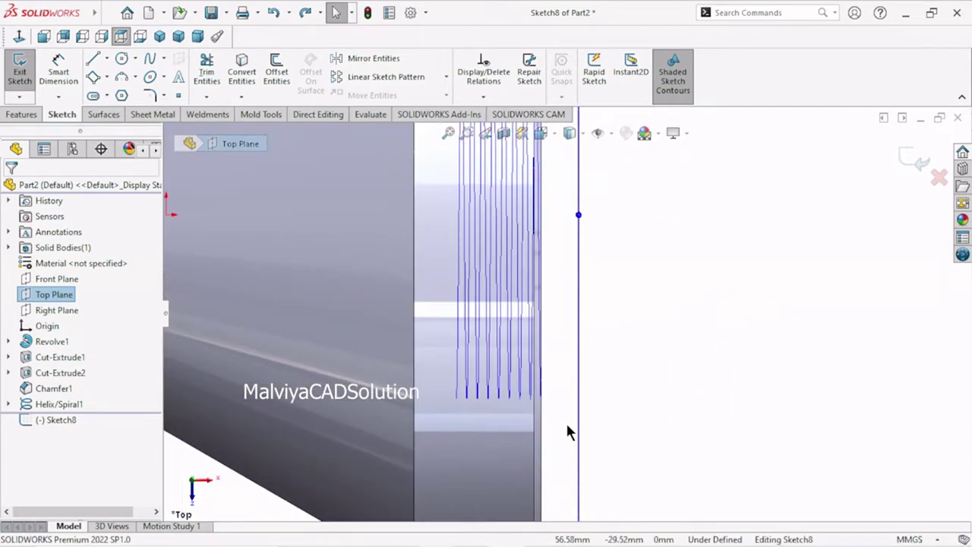
scroll(558, 414, "down", 1)
scroll(531, 334, "down", 3)
scroll(571, 387, "down", 2)
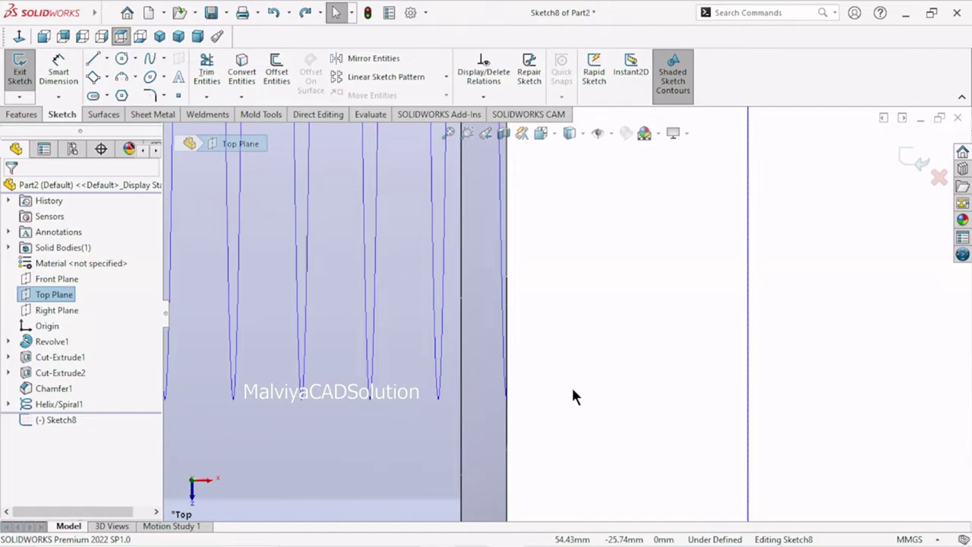
scroll(571, 395, "up", 1)
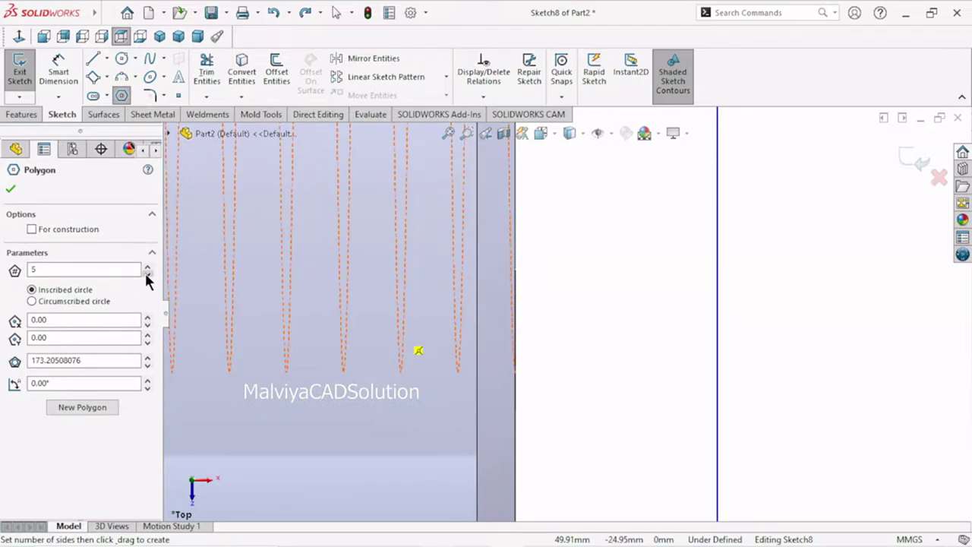
Step: Draw a 3-sided polygon just right of the part's edge near the helix end
left_click(146, 275)
left_click(145, 275)
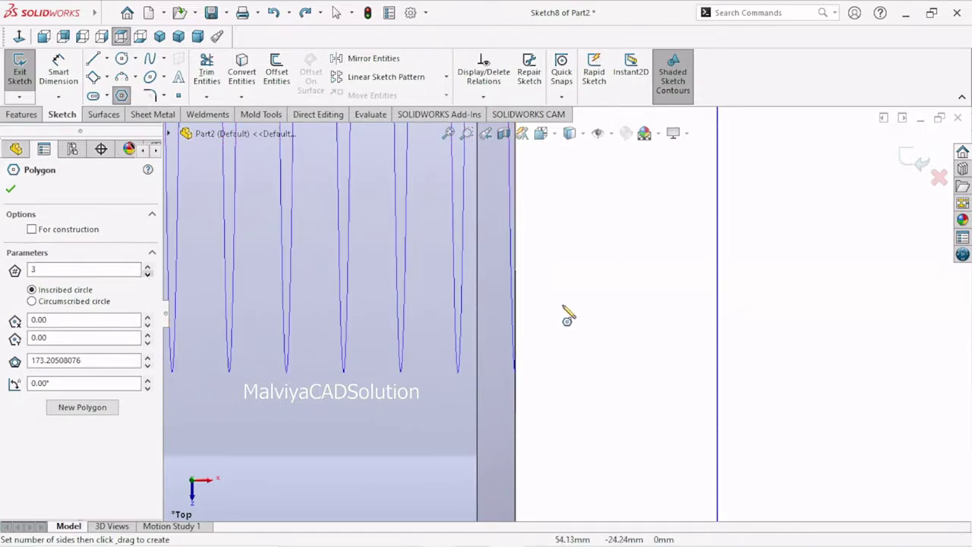
left_click_drag(586, 302, 588, 348)
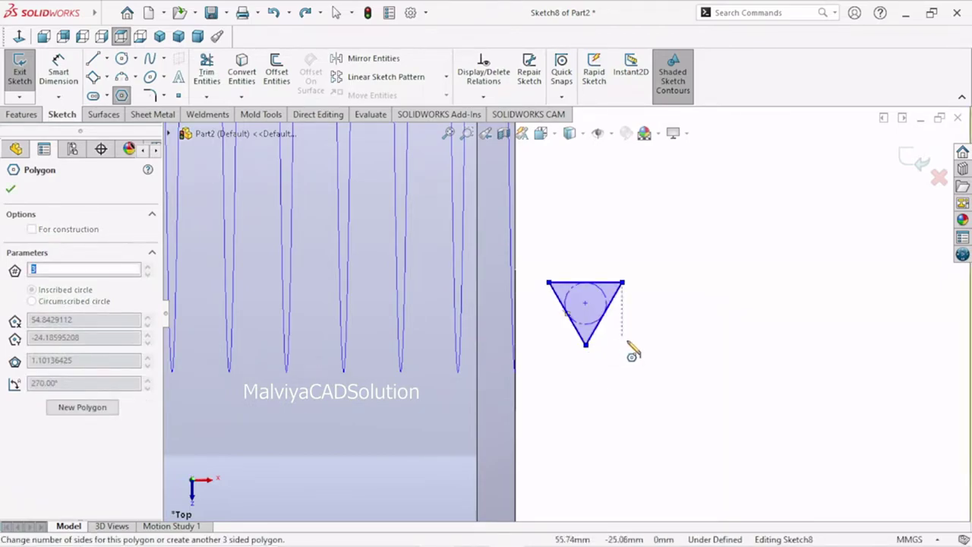
right_click(652, 353)
left_click(646, 347)
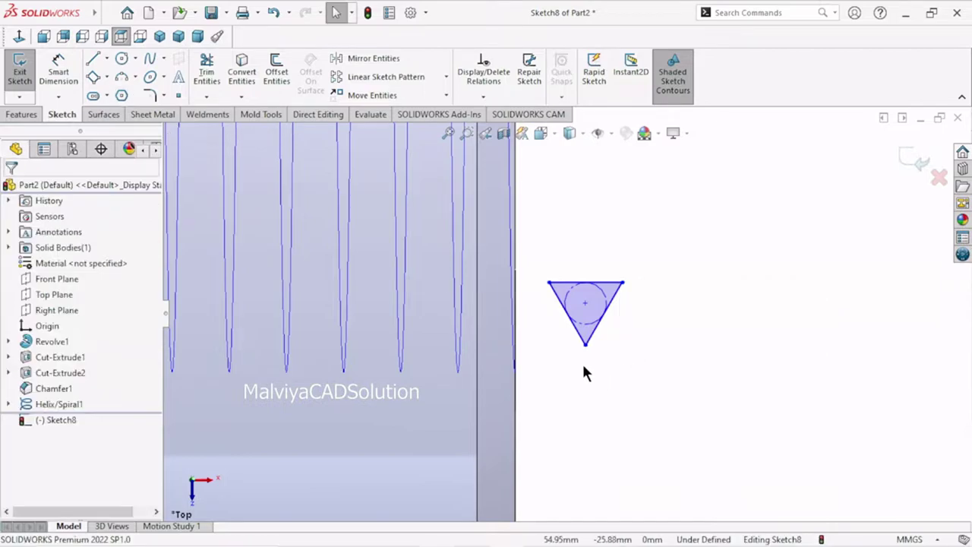
scroll(585, 326, "up", 2)
scroll(589, 325, "down", 2)
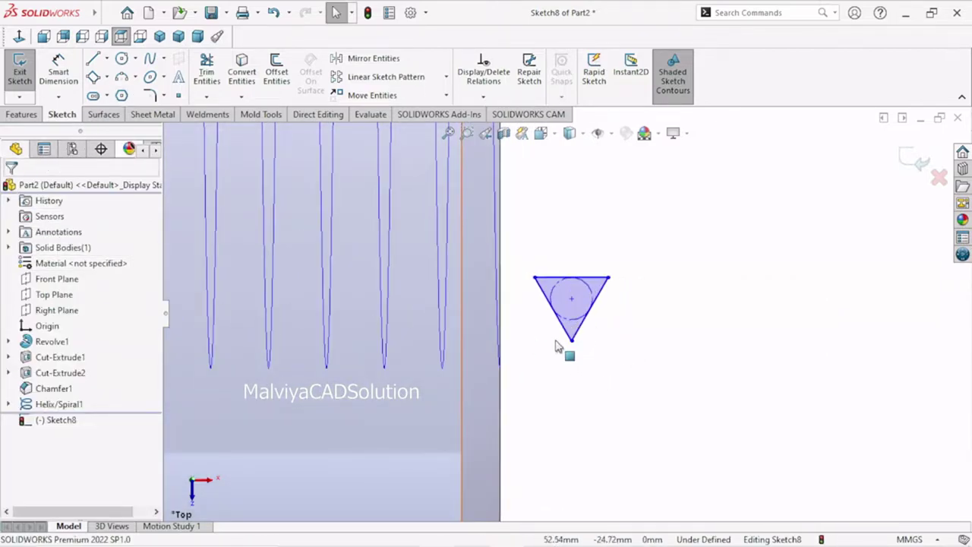
scroll(614, 320, "down", 2)
scroll(502, 300, "down", 2)
scroll(531, 292, "up", 2)
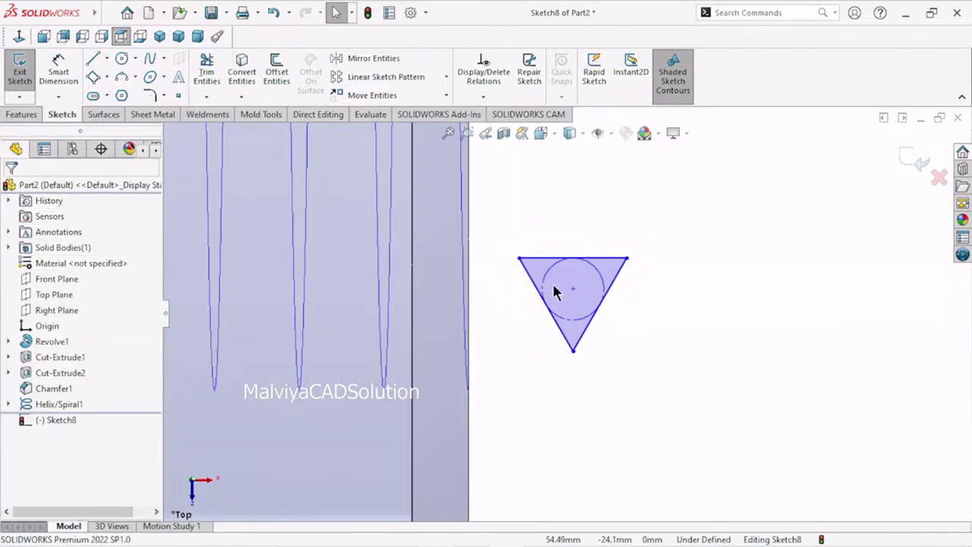
Step: Dimension the triangle's top edge to 1.40 mm with Smart Dimension
left_click(54, 72)
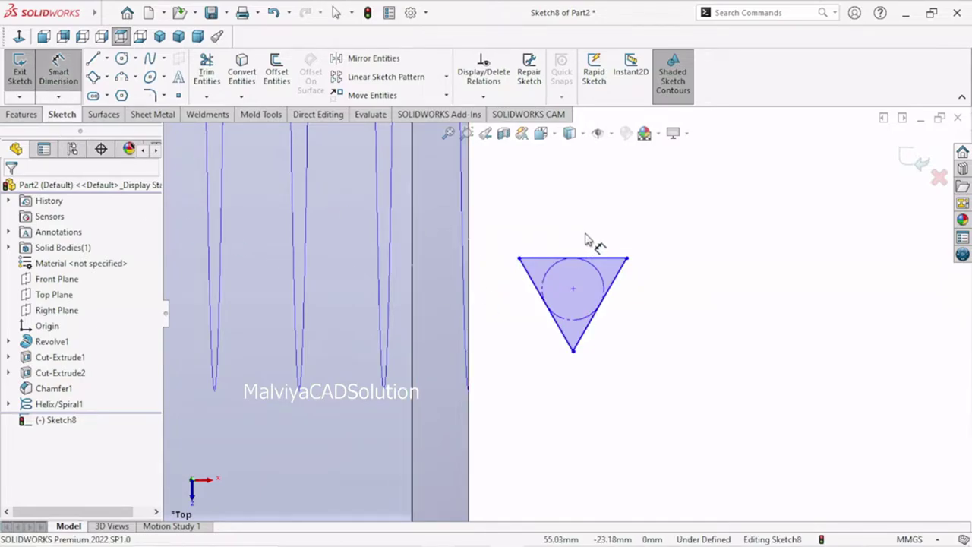
left_click(590, 258)
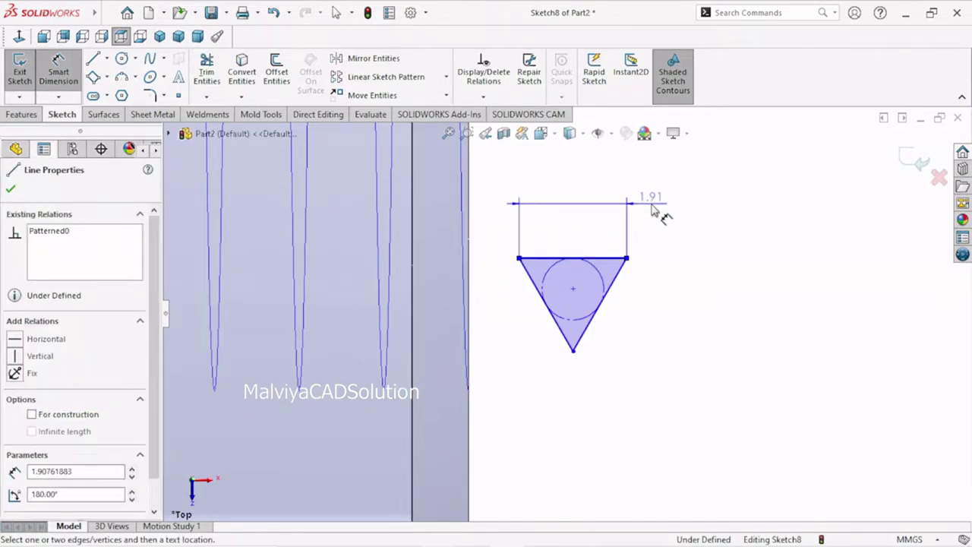
left_click(657, 215)
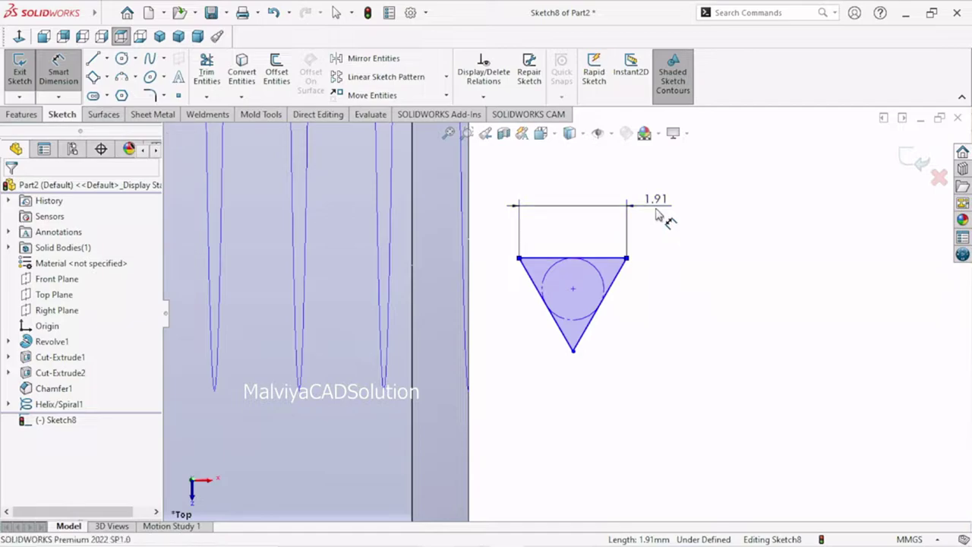
type("1.")
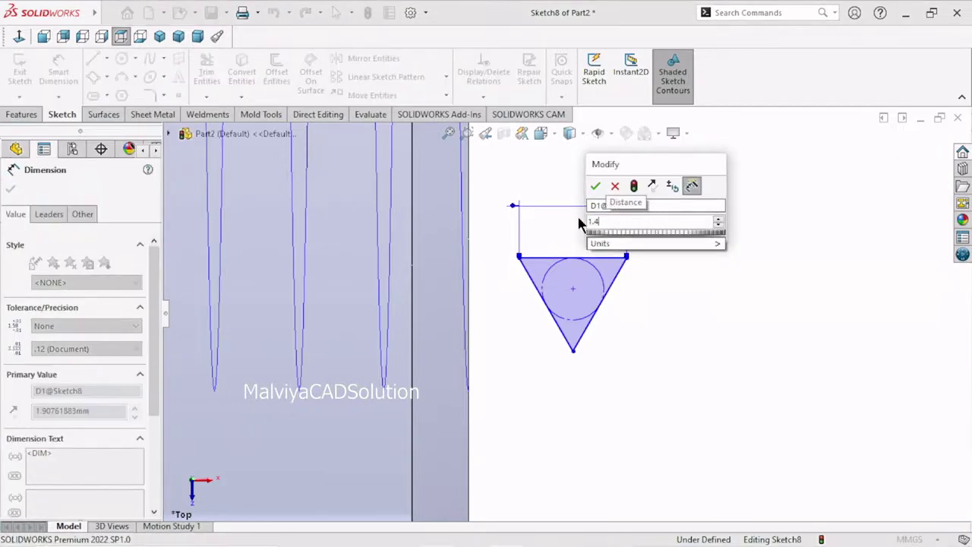
type("4")
left_click(596, 186)
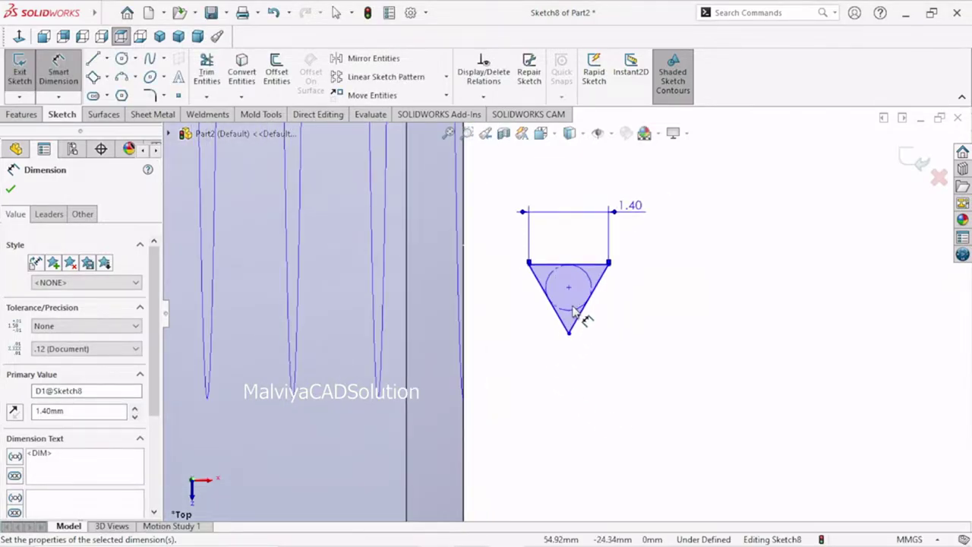
left_click(11, 189)
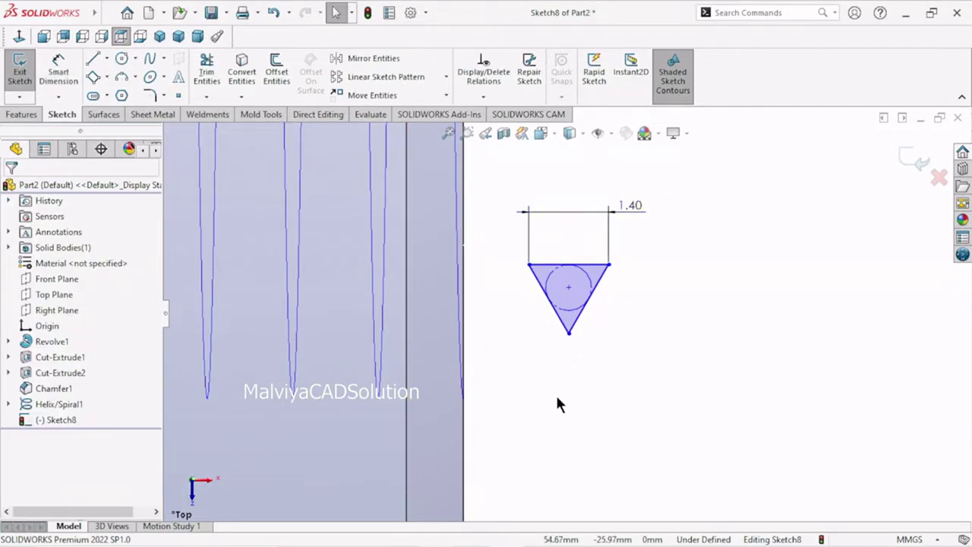
scroll(507, 392, "down", 1)
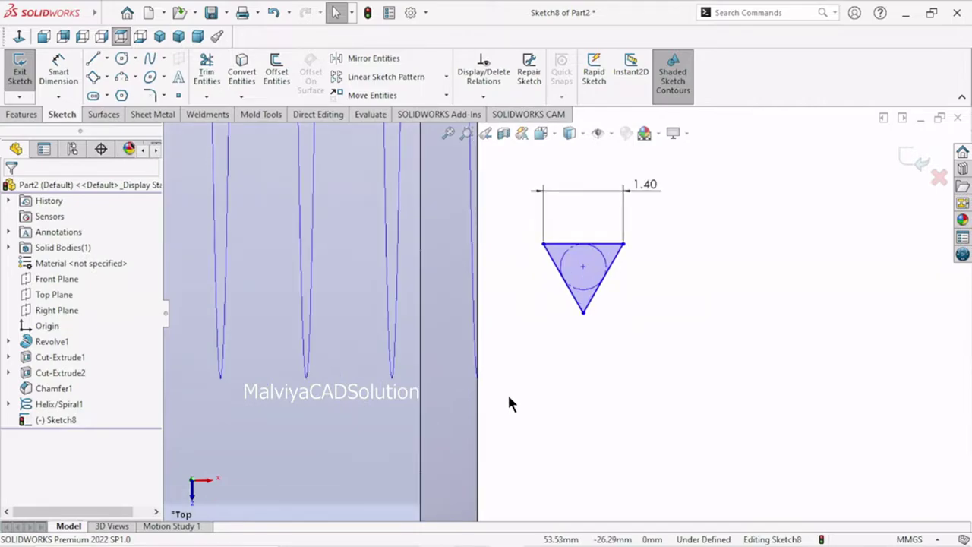
scroll(501, 373, "down", 1)
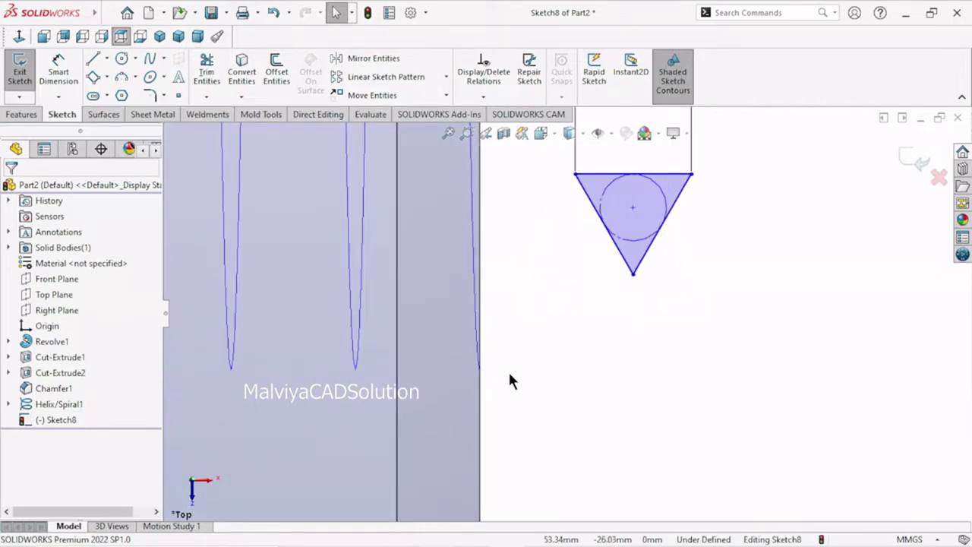
Step: Pierce-relate the triangle's top-edge midpoint to the helix end, fully defining Sketch8
left_click(637, 175)
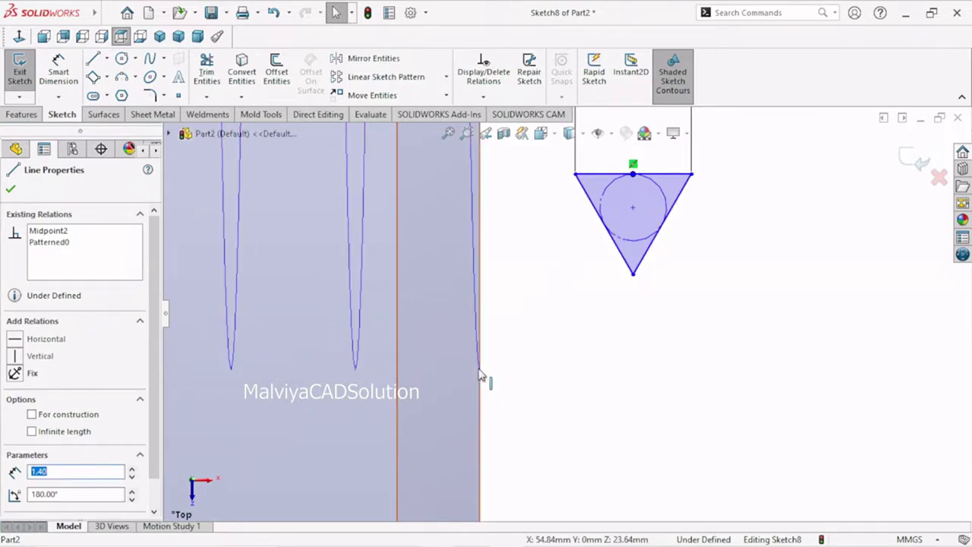
left_click(479, 370)
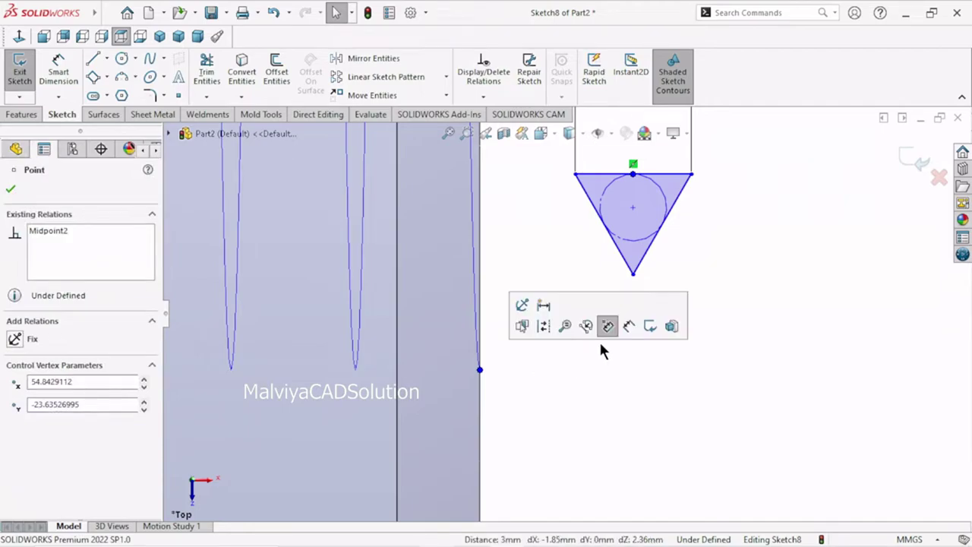
left_click(594, 374)
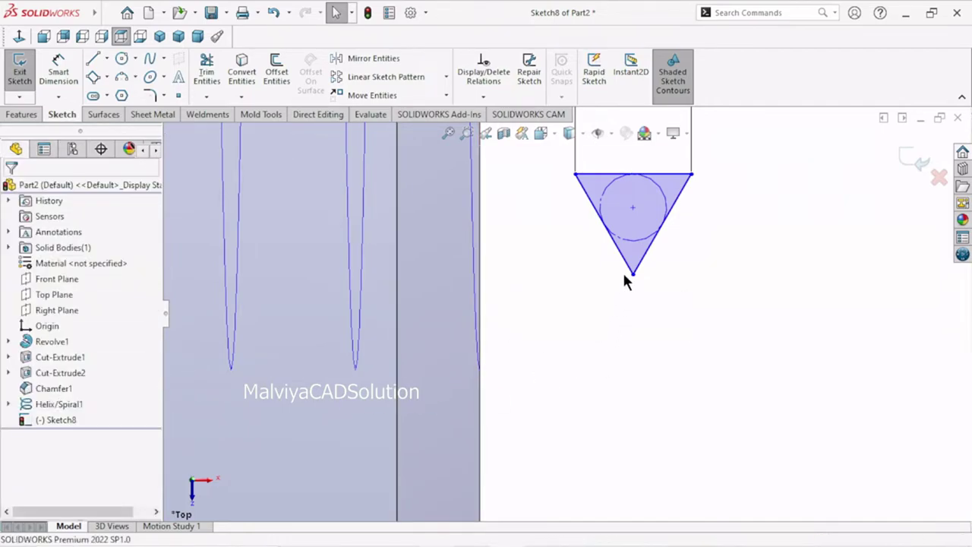
left_click(632, 175)
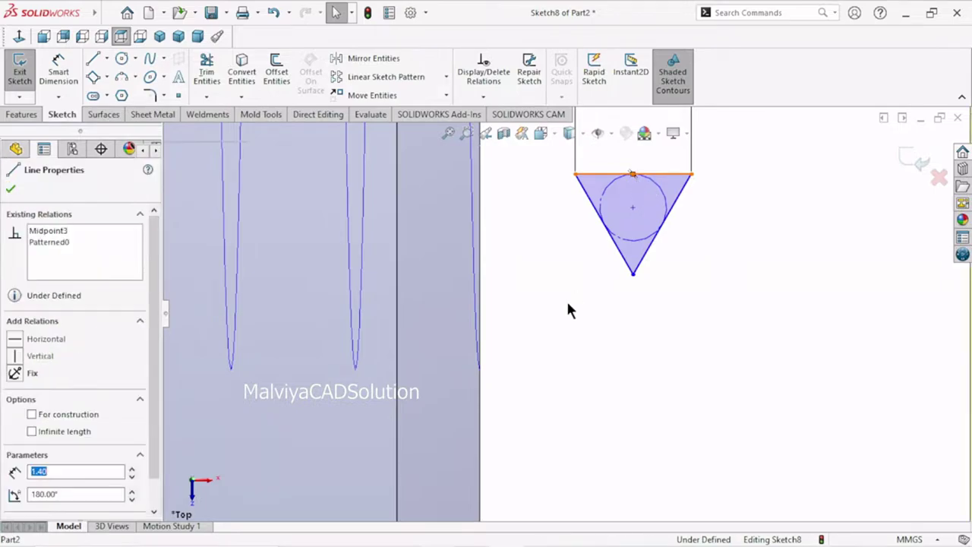
key("Escape")
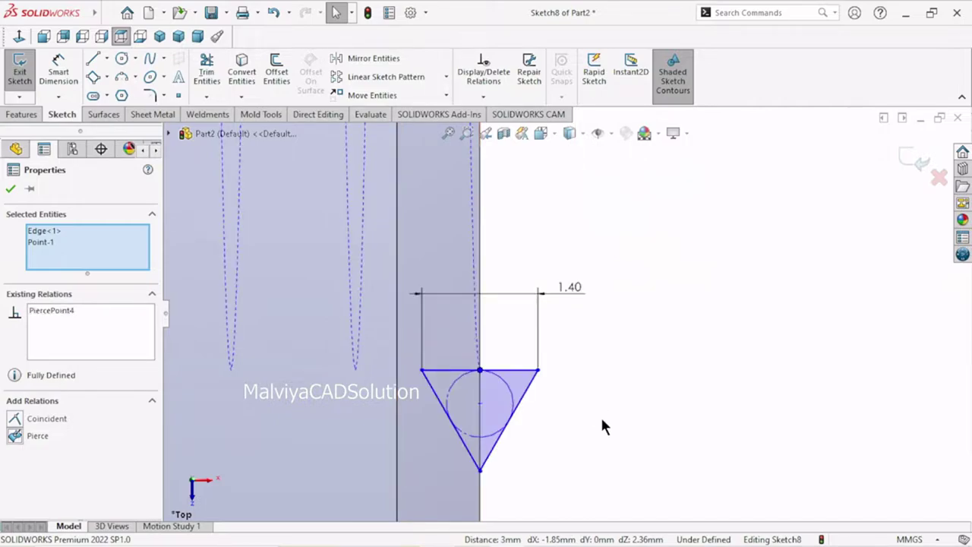
scroll(532, 410, "up", 3)
scroll(543, 372, "down", 2)
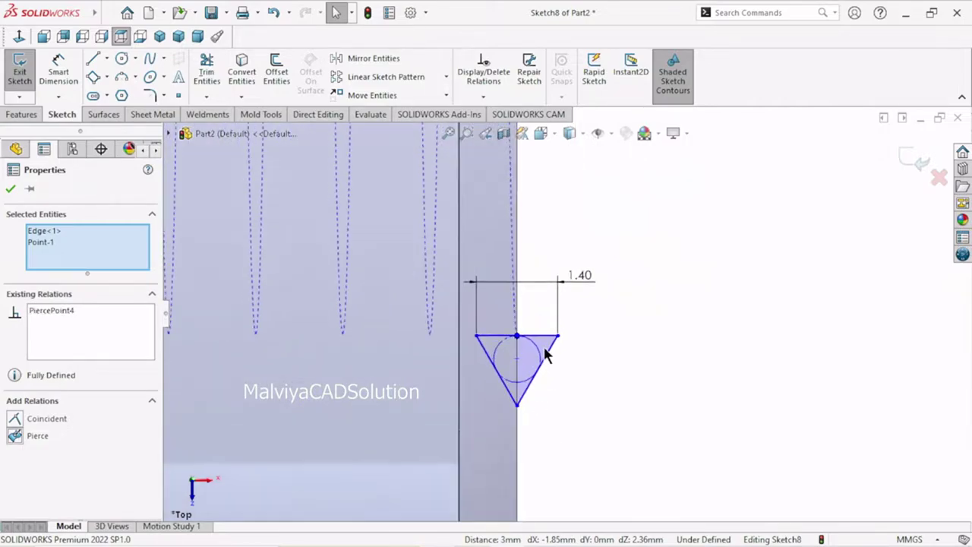
left_click(11, 190)
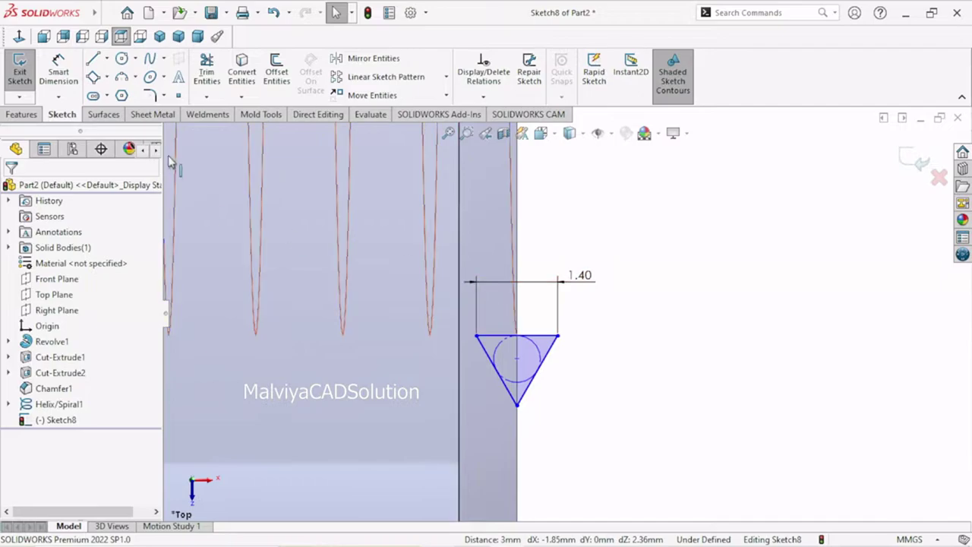
Step: Chamfer the triangle's bottom tip with a 0.10 mm equal-distance sketch chamfer
left_click(149, 94)
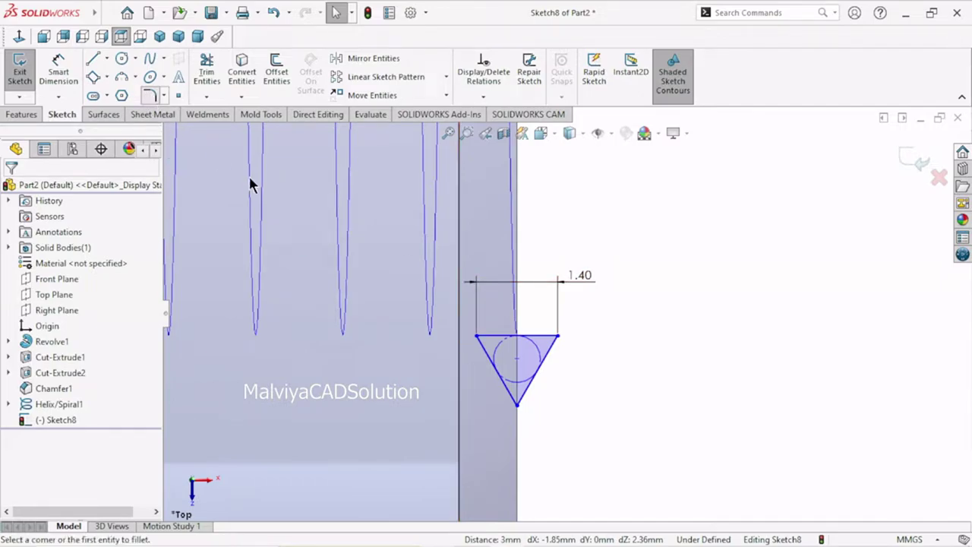
left_click(164, 95)
left_click(189, 129)
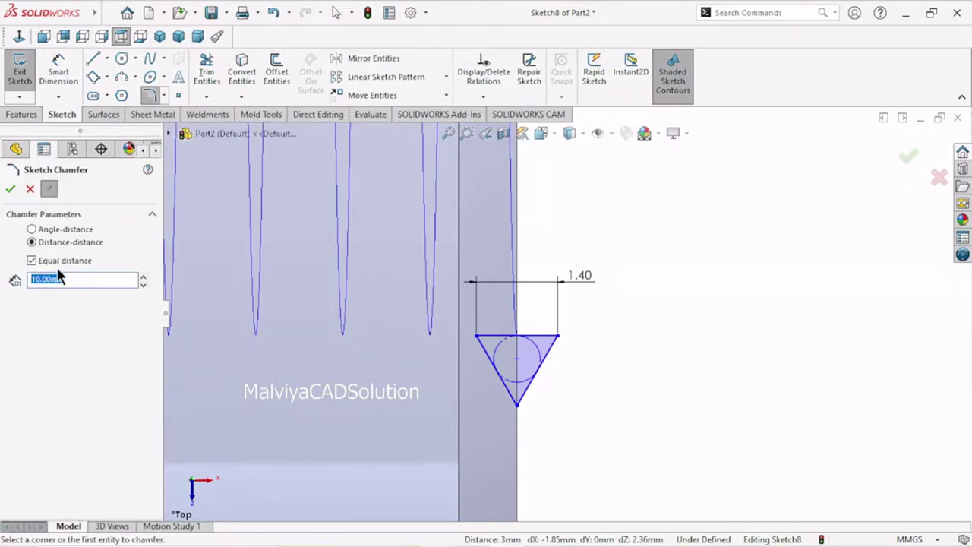
left_click(29, 188)
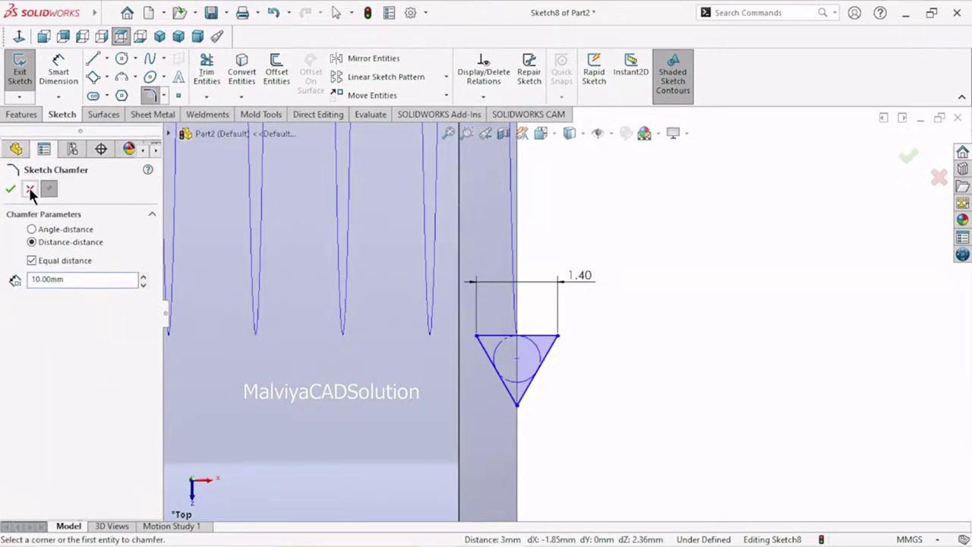
left_click(164, 95)
left_click(168, 130)
type("0.1")
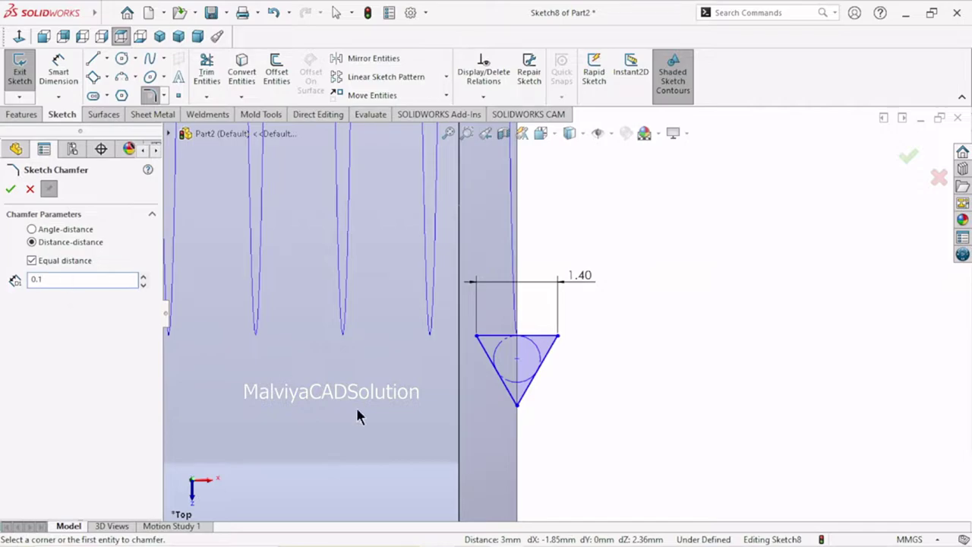
left_click(564, 407)
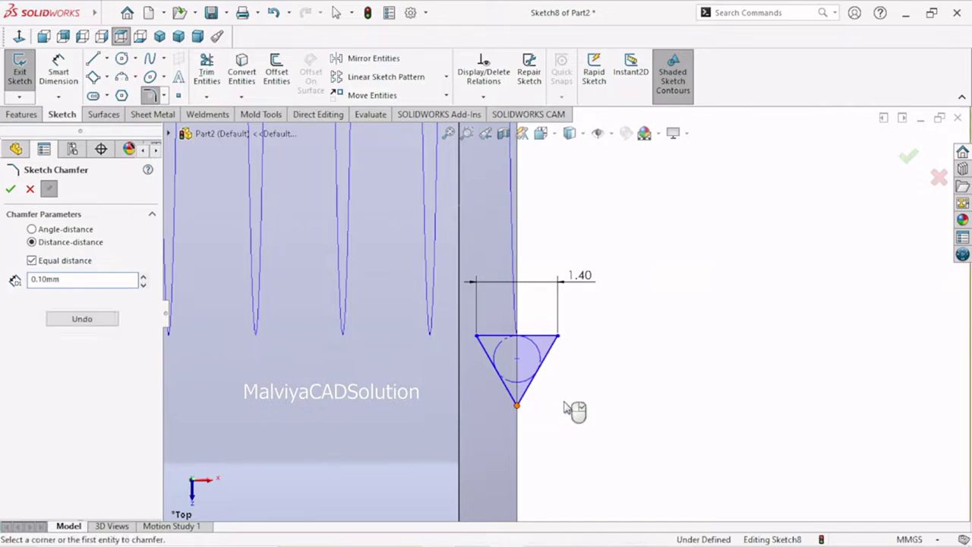
left_click(11, 190)
Step: Exit the finished Sketch8 profile sketch
scroll(531, 406, "down", 2)
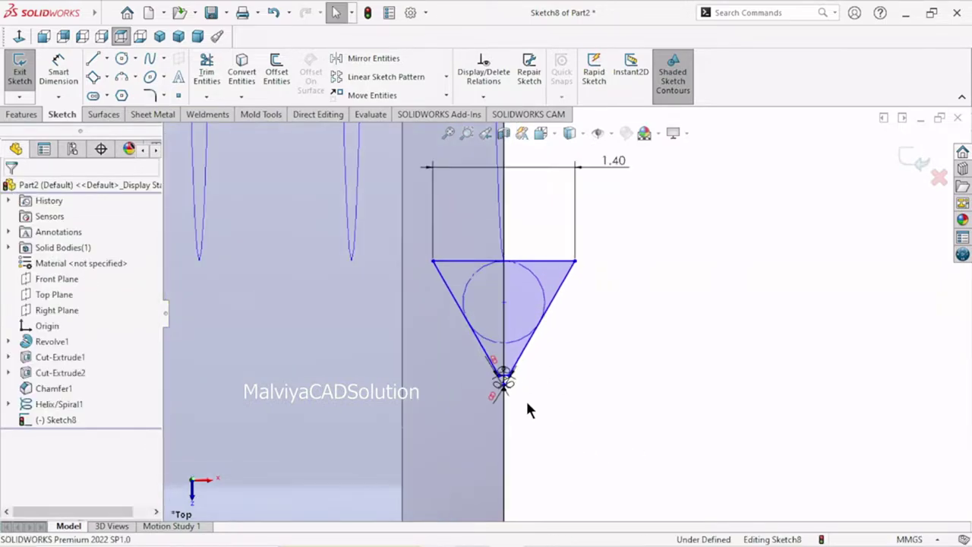
scroll(520, 396, "down", 3)
scroll(516, 396, "up", 3)
scroll(517, 395, "up", 2)
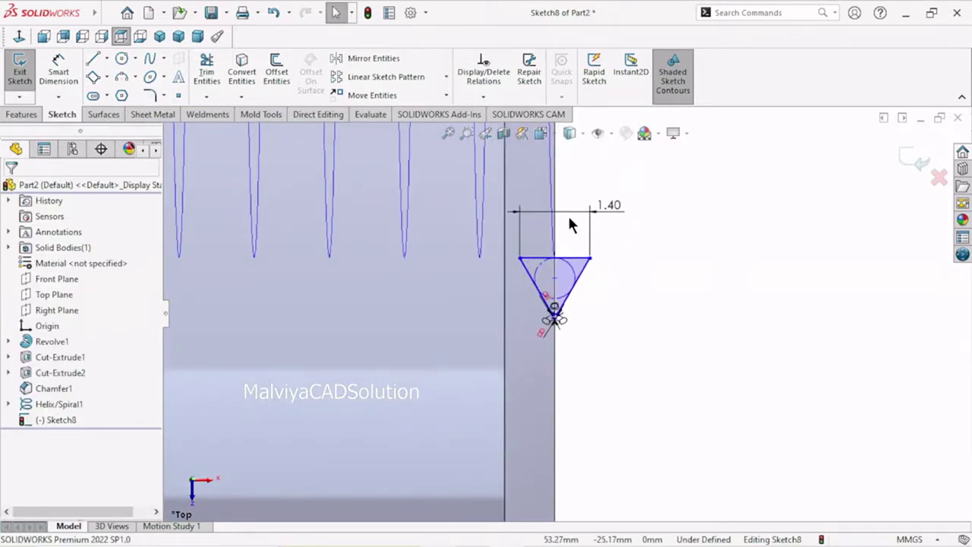
scroll(567, 215, "down", 1)
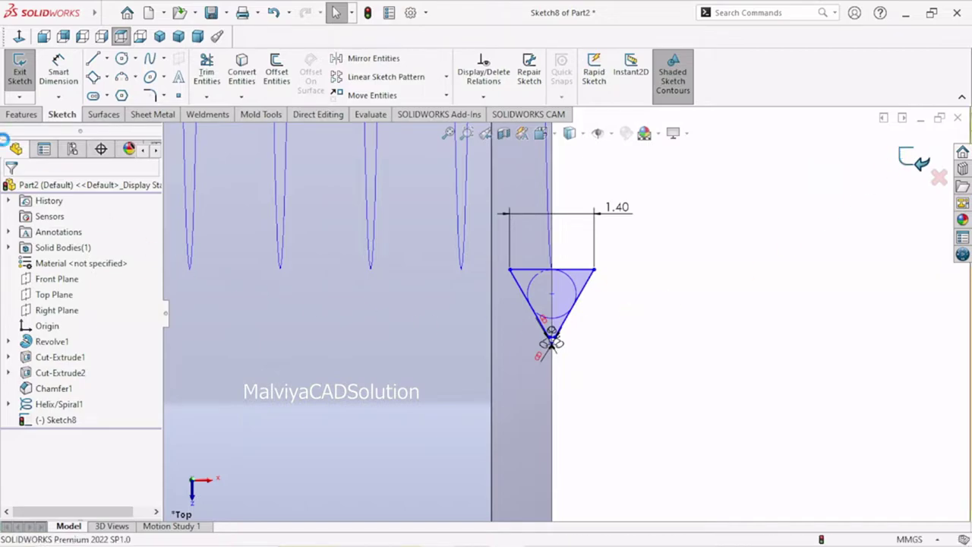
left_click(29, 112)
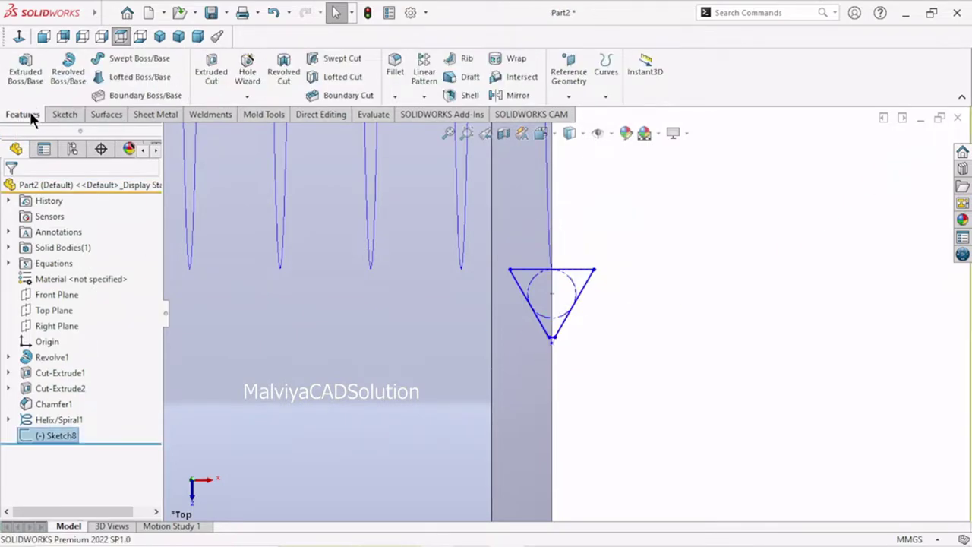
Step: Swept-cut the Sketch8 triangle along Helix/Spiral1 to create Cut-Sweep1
left_click(343, 59)
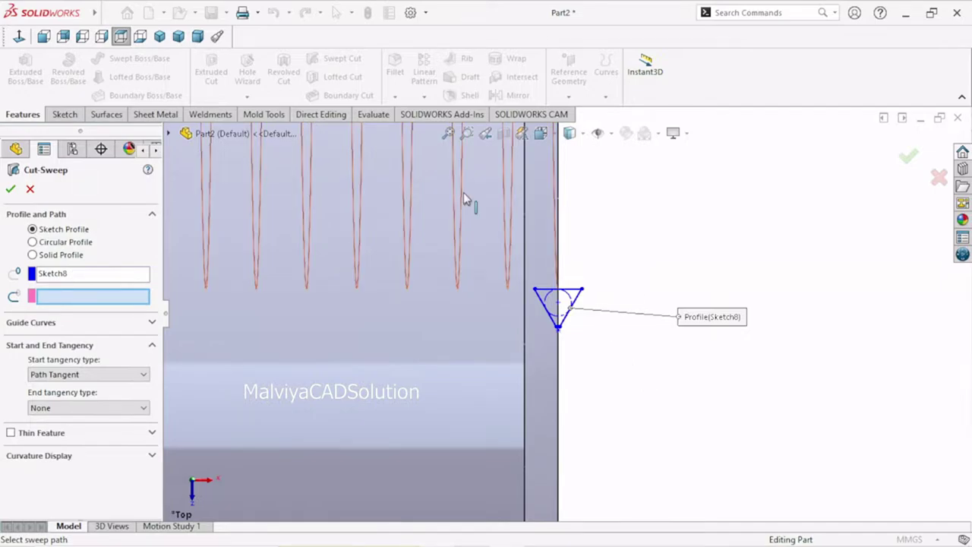
left_click(506, 233)
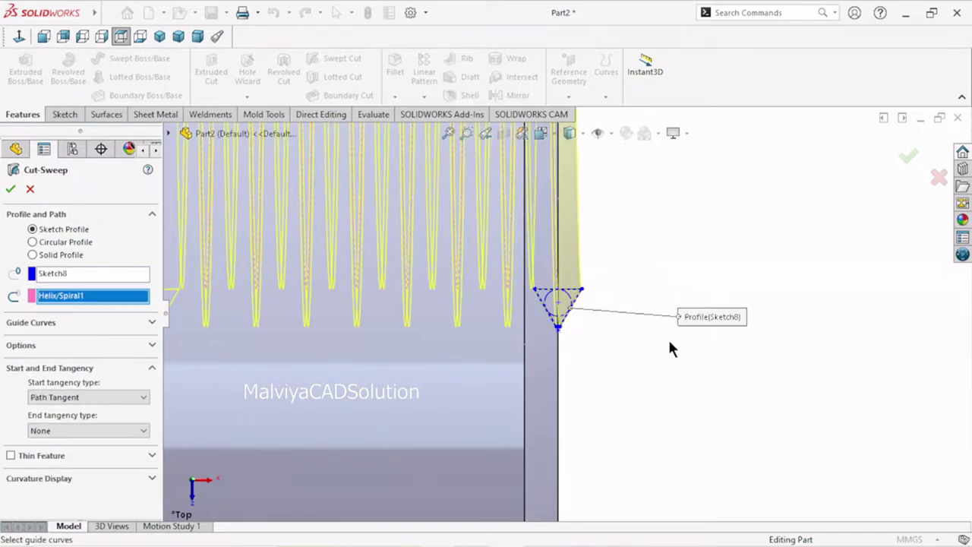
mouse_move(667, 337)
middle_mouse_down()
mouse_move(753, 325)
mouse_move(763, 341)
middle_mouse_up()
scroll(612, 248, "up", 3)
scroll(612, 247, "up", 3)
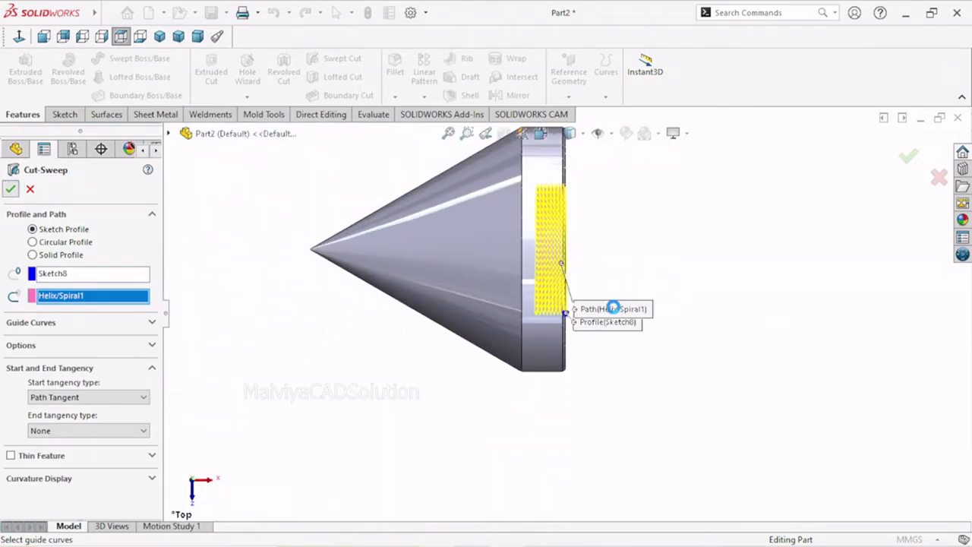
key("Return")
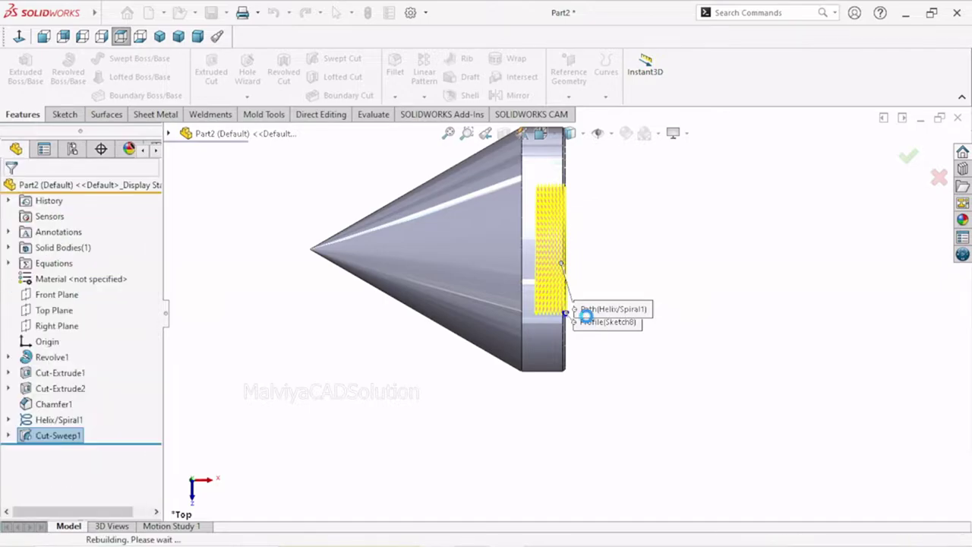
scroll(585, 304, "down", 3)
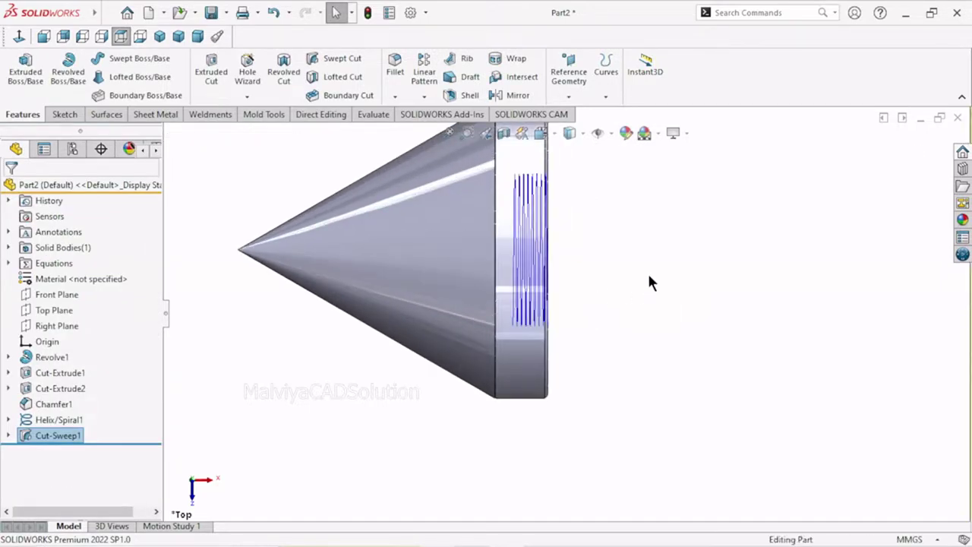
Step: Hide Helix/Spiral1 and orbit around the bore to inspect the thread grooves
left_click(57, 417)
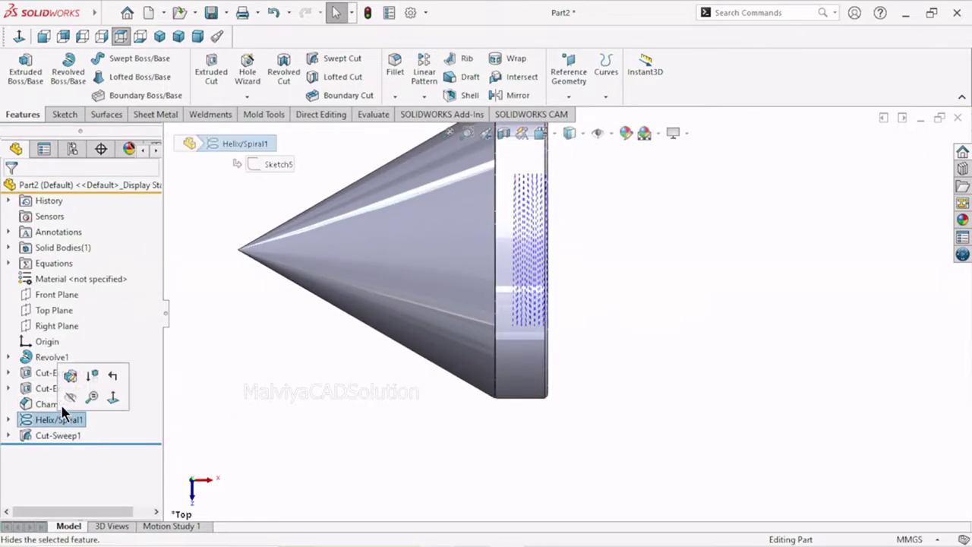
left_click(66, 392)
mouse_move(689, 304)
middle_mouse_down()
mouse_move(561, 330)
mouse_move(502, 452)
middle_mouse_up()
scroll(552, 323, "down", 3)
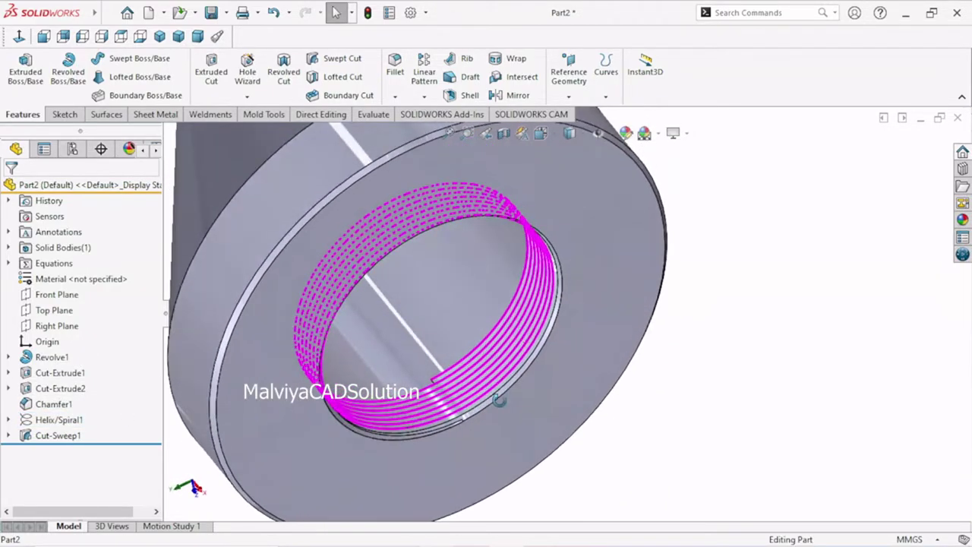
scroll(502, 451, "down", 3)
scroll(475, 427, "down", 2)
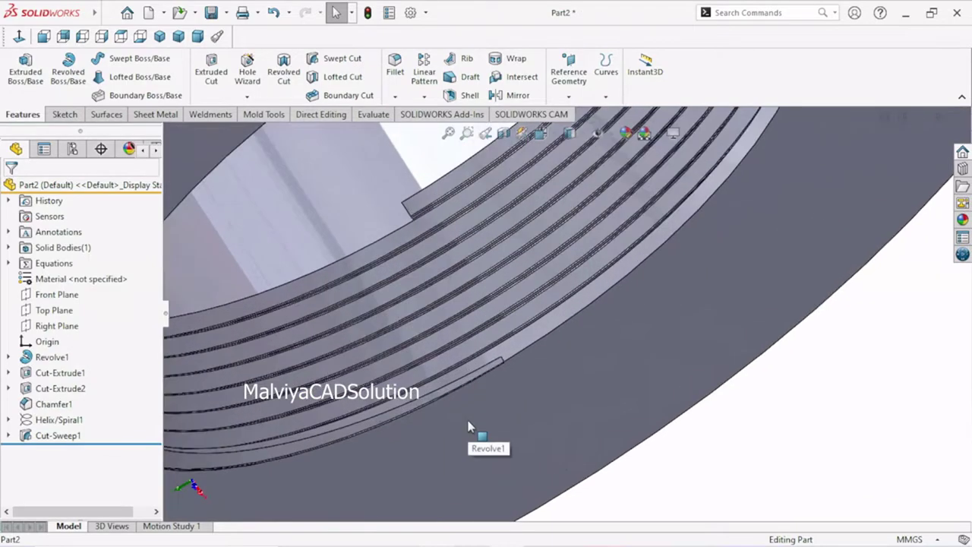
scroll(490, 410, "down", 2)
scroll(493, 391, "down", 2)
scroll(577, 383, "up", 2)
scroll(577, 384, "up", 2)
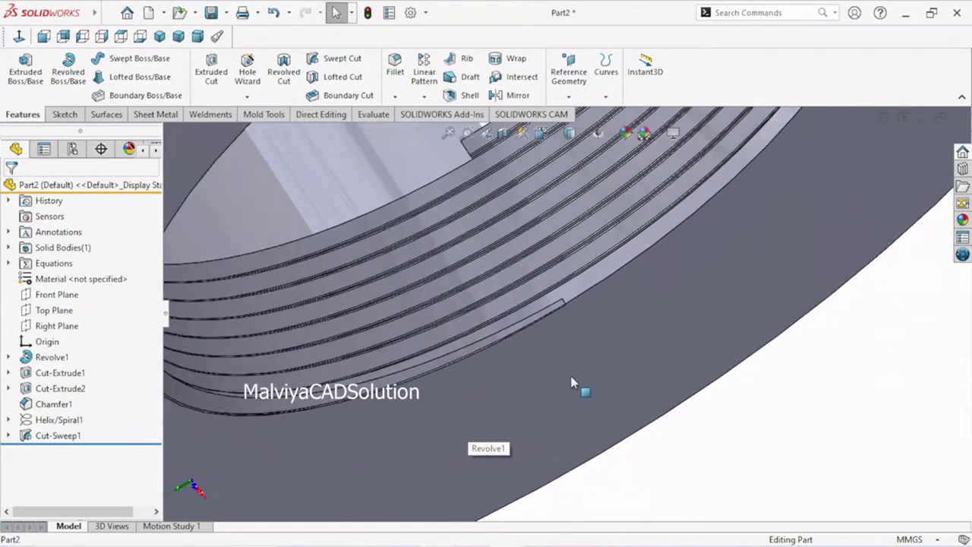
scroll(573, 375, "up", 2)
mouse_move(571, 374)
middle_mouse_down()
mouse_move(588, 367)
mouse_move(564, 375)
mouse_move(516, 445)
mouse_move(516, 423)
mouse_move(529, 421)
middle_mouse_up()
key("f")
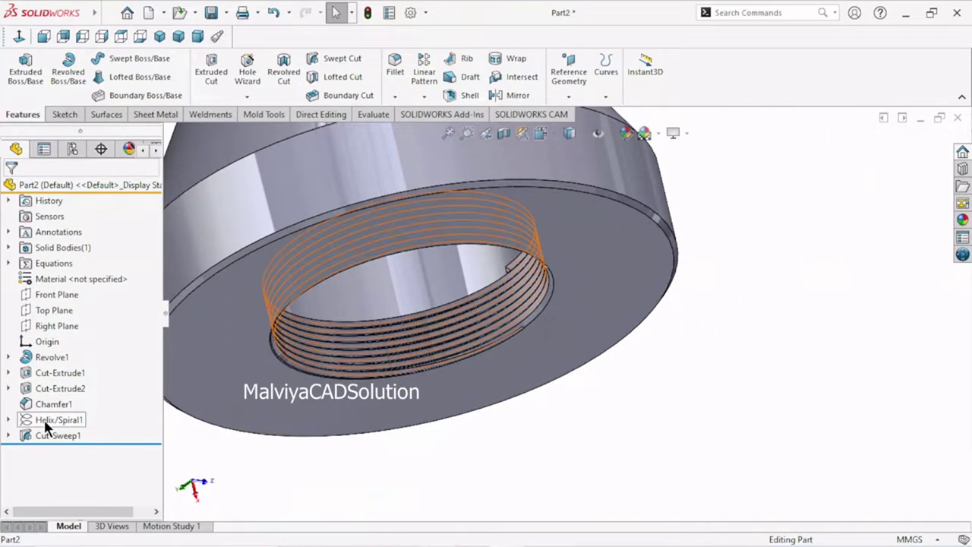
Step: Edit Helix/Spiral1 to review its 1.50 mm pitch and 8 revolutions
left_click(46, 419)
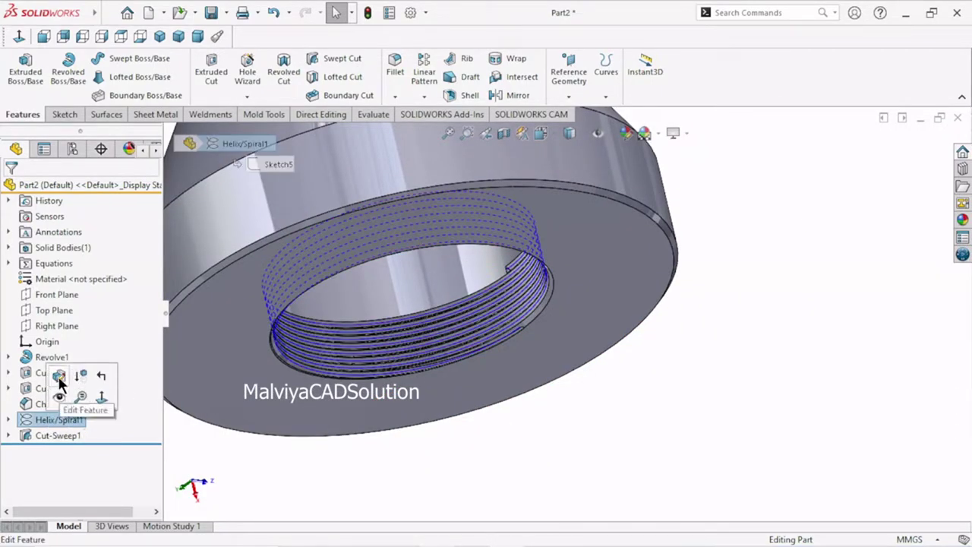
double_click(393, 374)
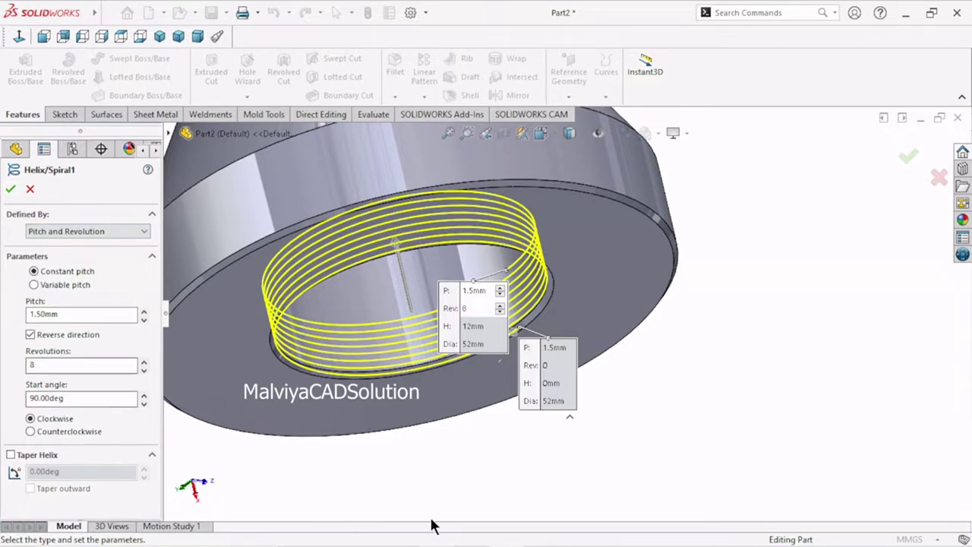
mouse_move(714, 418)
middle_mouse_down()
mouse_move(711, 394)
mouse_move(781, 296)
mouse_move(790, 365)
mouse_move(759, 334)
middle_mouse_up()
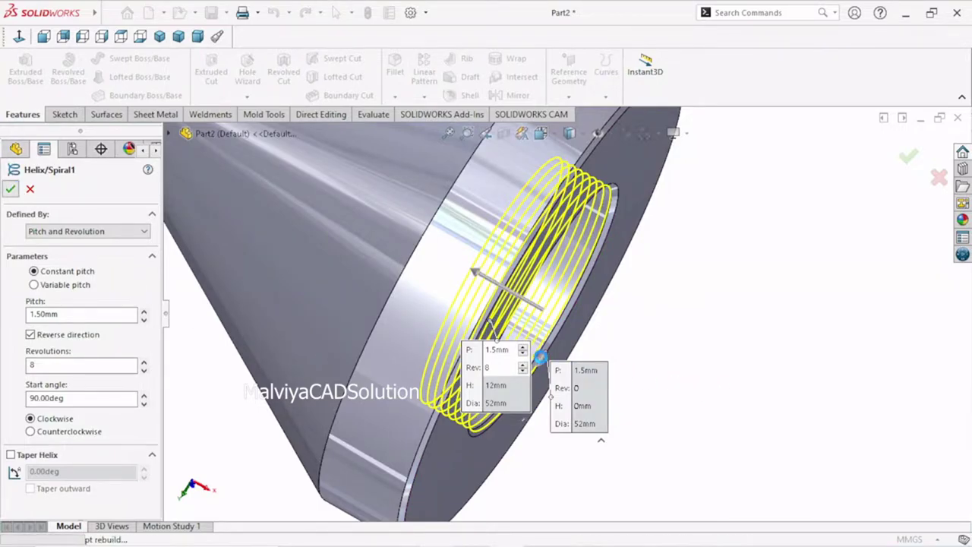
scroll(574, 351, "up", 3)
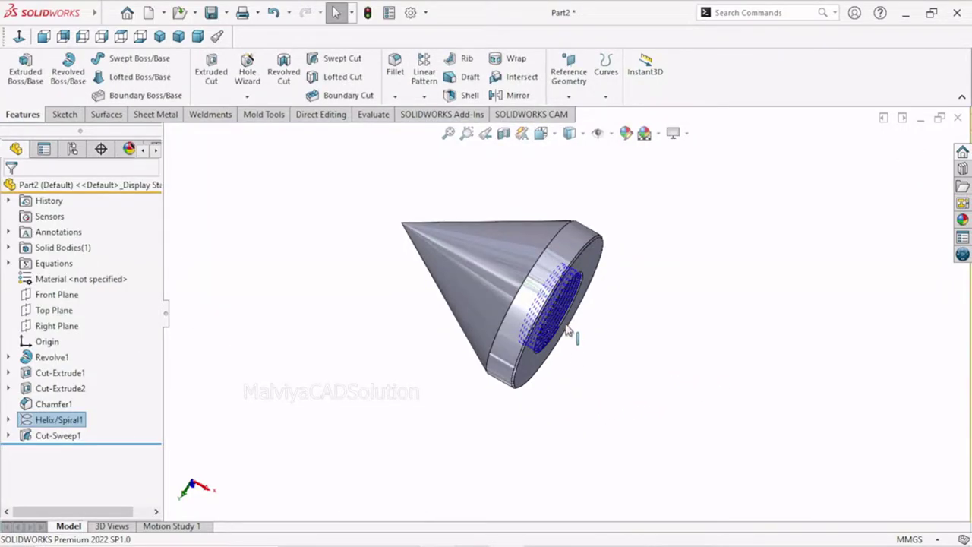
scroll(570, 336, "down", 4)
Step: Sketch on the groove's triangular end face and convert its edges into the sketch
left_click(727, 342)
mouse_move(720, 341)
middle_mouse_down()
mouse_move(530, 288)
mouse_move(555, 364)
mouse_move(531, 303)
middle_mouse_up()
scroll(530, 288, "down", 4)
scroll(505, 278, "down", 3)
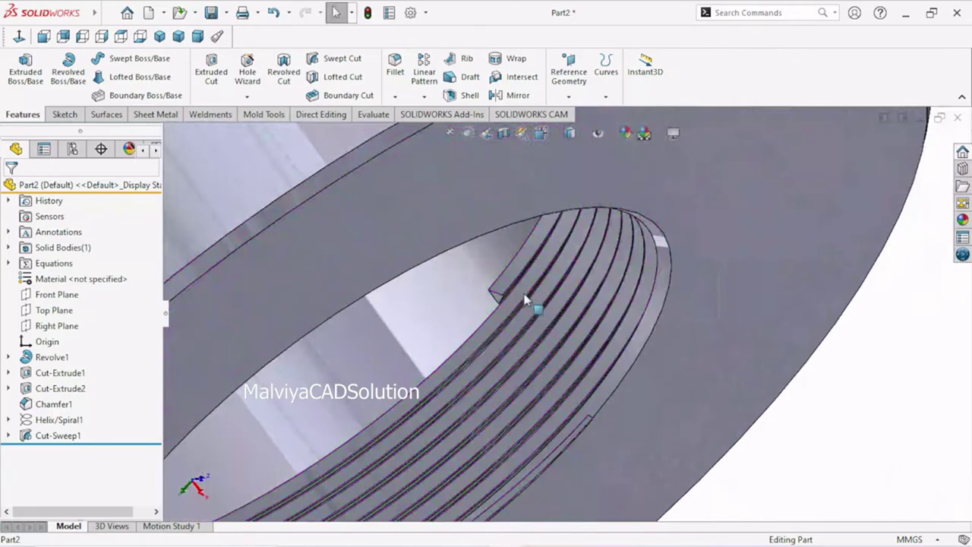
scroll(522, 304, "down", 3)
scroll(522, 305, "down", 2)
left_click(437, 316)
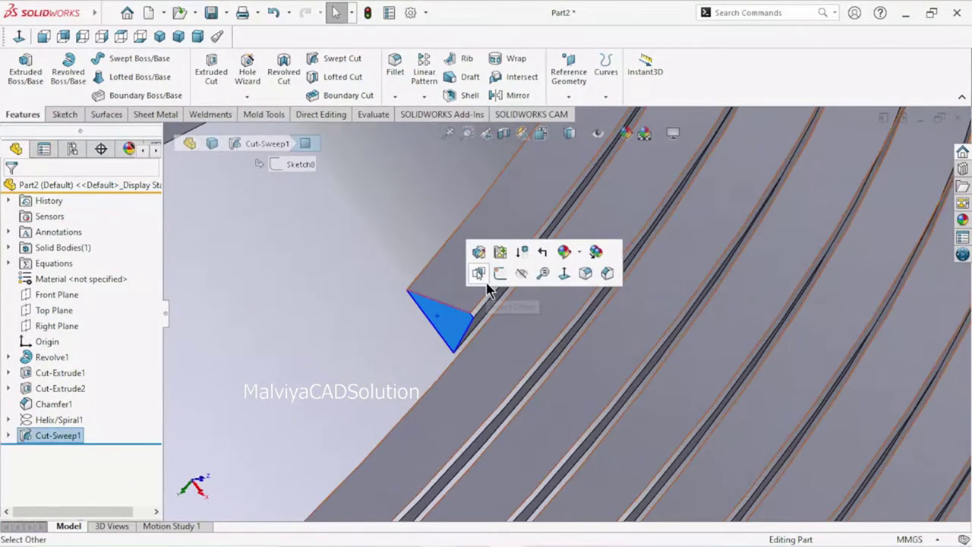
left_click(499, 274)
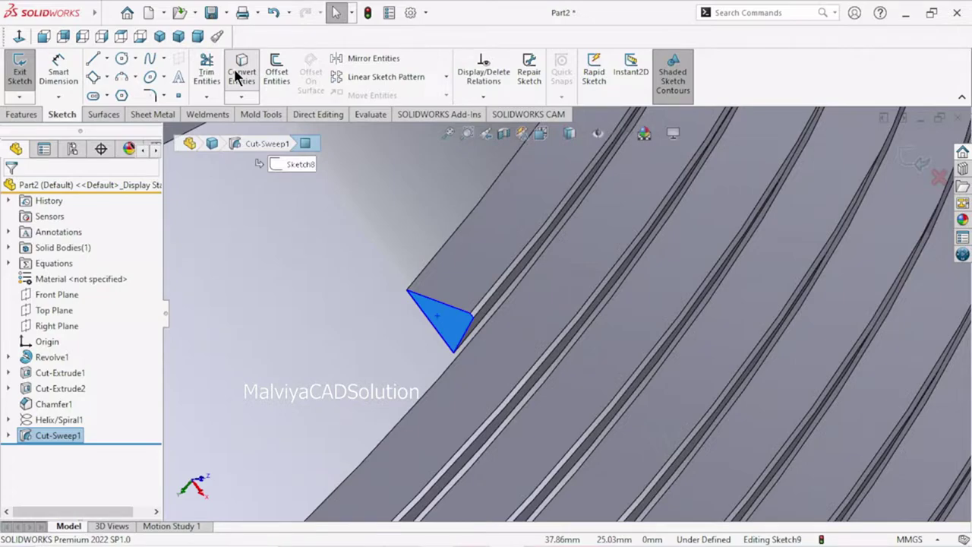
left_click(235, 72)
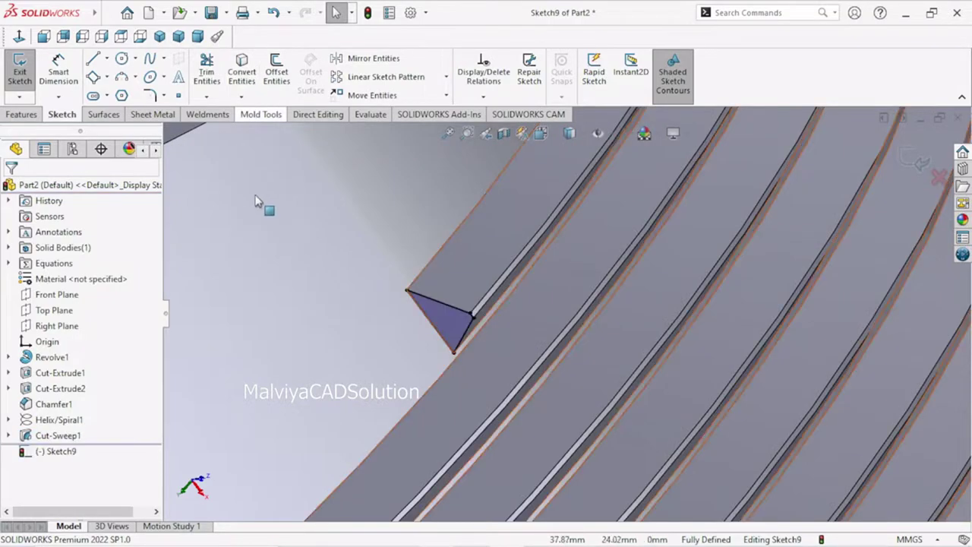
left_click(21, 114)
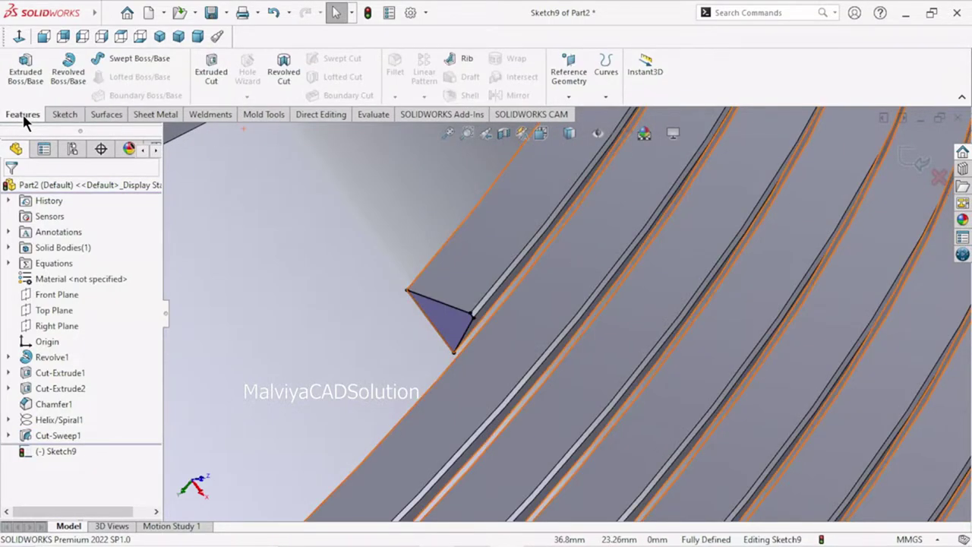
Step: Start an extruded cut from Sketch9 and cancel it without applying
left_click(212, 76)
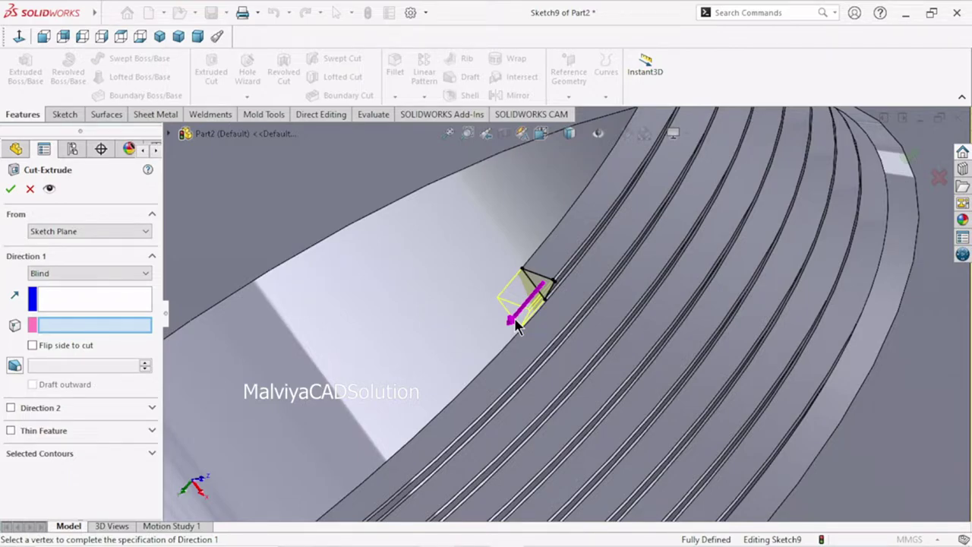
left_click(85, 273)
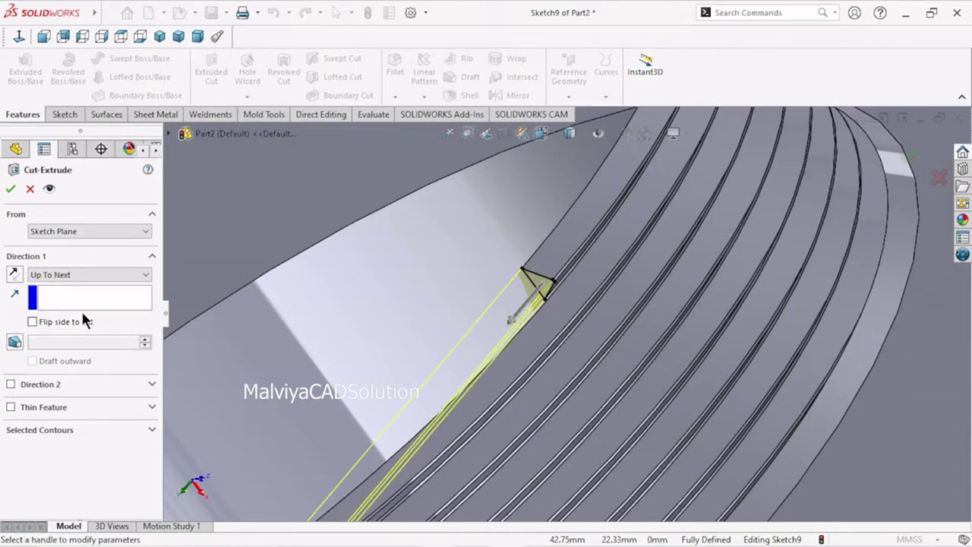
scroll(565, 319, "down", 3)
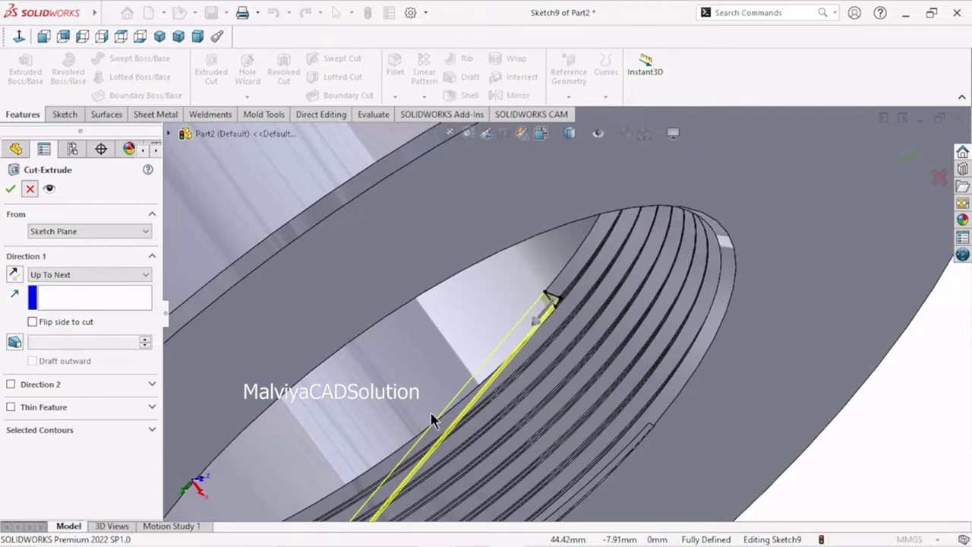
left_click(29, 189)
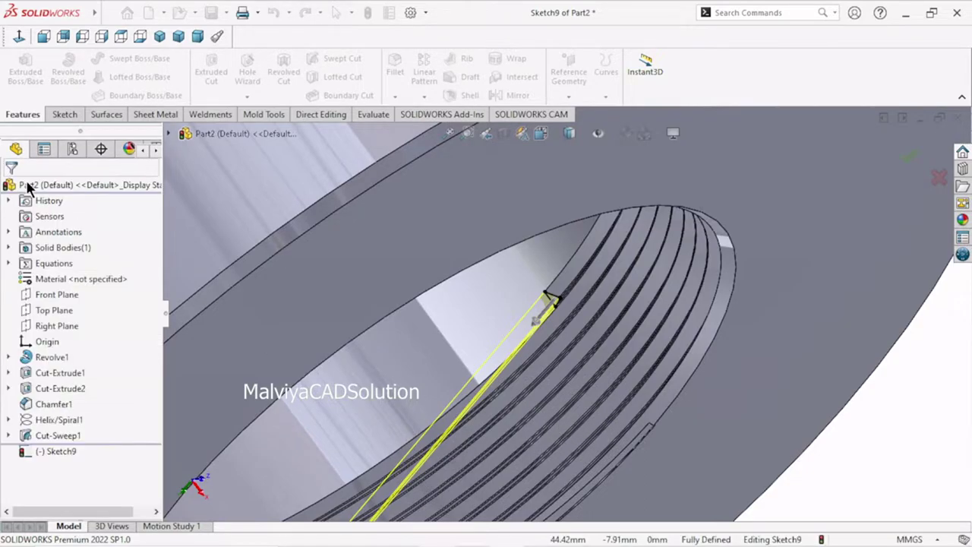
Step: Exit Sketch9 with Discard Changes and orbit back to the whole part
scroll(677, 349, "down", 3)
scroll(678, 349, "down", 2)
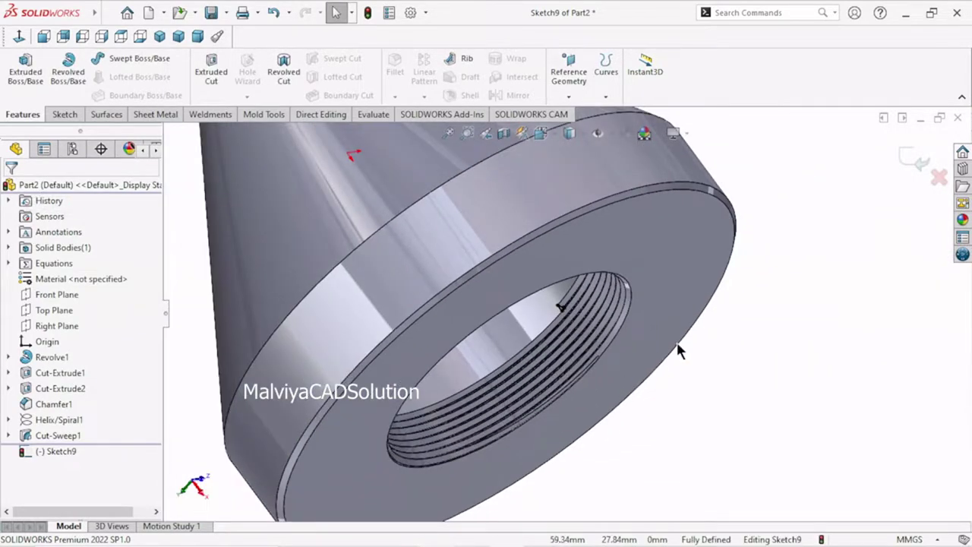
left_click(942, 180)
left_click(510, 290)
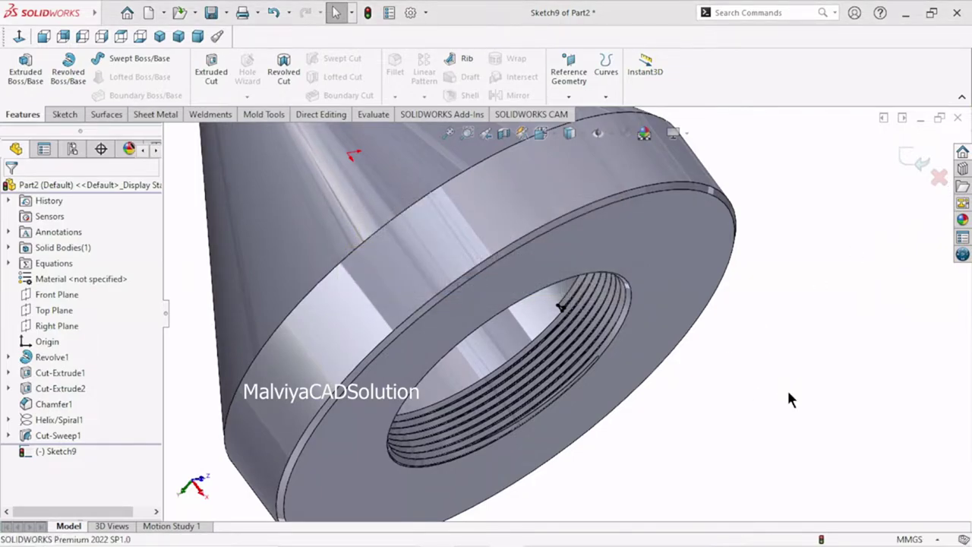
scroll(665, 376, "down", 2)
mouse_move(666, 381)
middle_mouse_down()
mouse_move(530, 247)
mouse_move(579, 225)
mouse_move(627, 271)
mouse_move(535, 368)
middle_mouse_up()
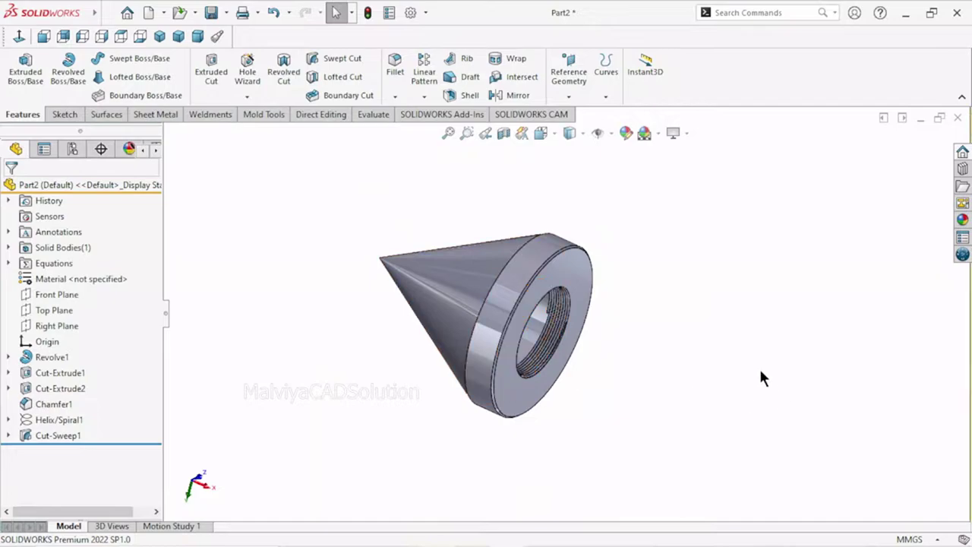
Step: Start a sketch on the flat ring face and draw a small circle directly above the bore
mouse_move(759, 366)
middle_mouse_down()
mouse_move(583, 327)
mouse_move(627, 319)
middle_mouse_up()
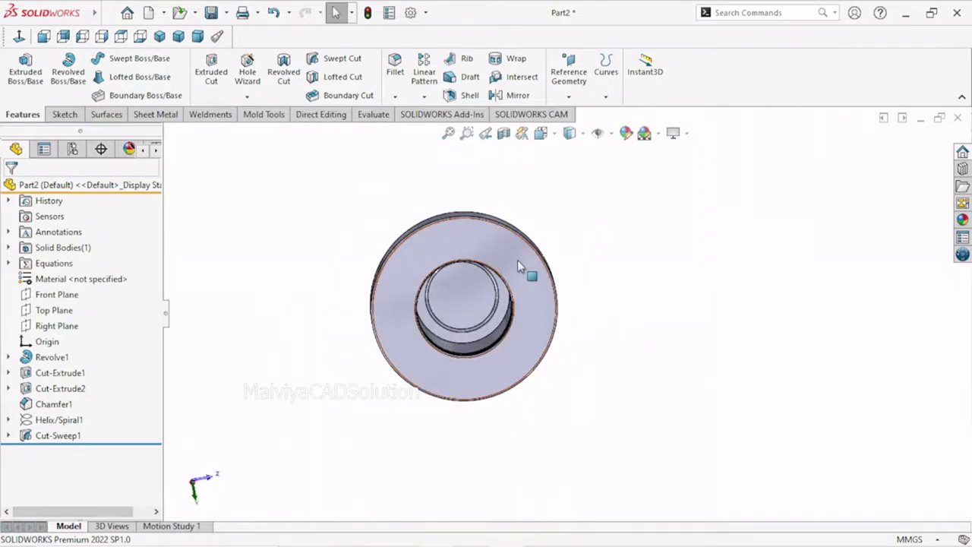
left_click(516, 258)
left_click(585, 219)
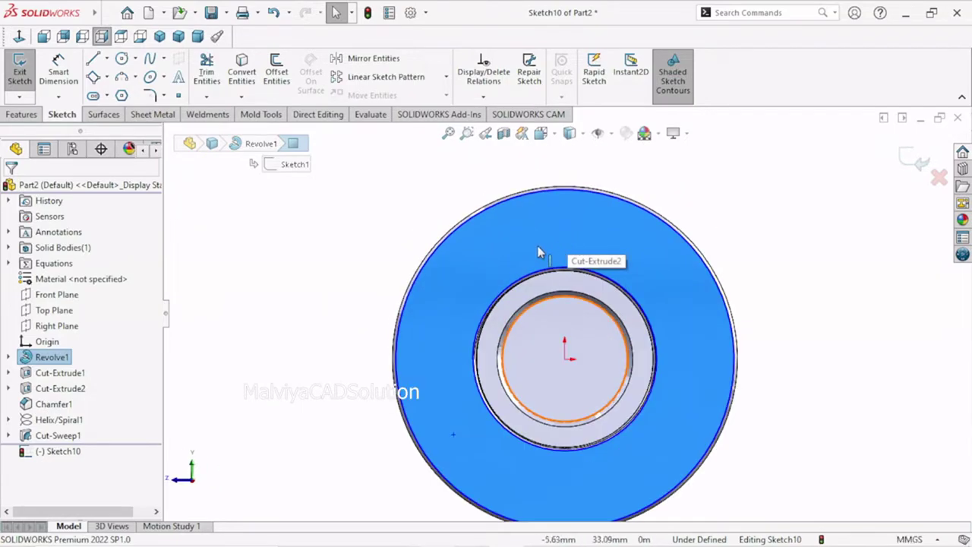
left_click(121, 61)
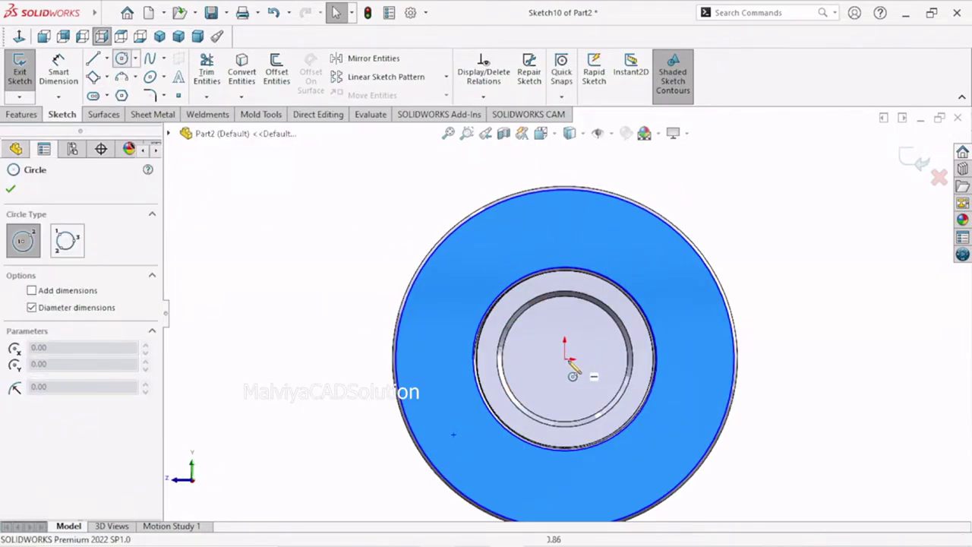
left_click(564, 226)
left_click(564, 219)
type("6")
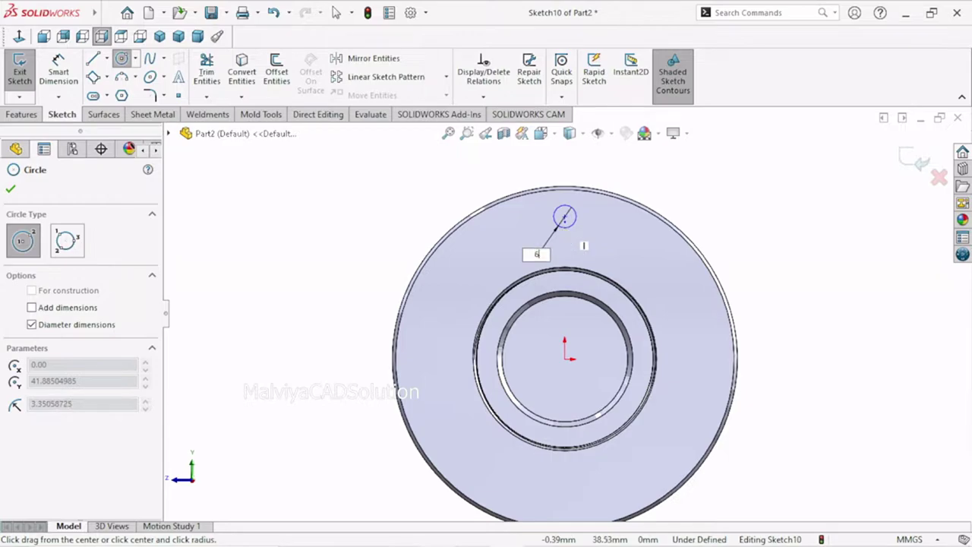
key("Return")
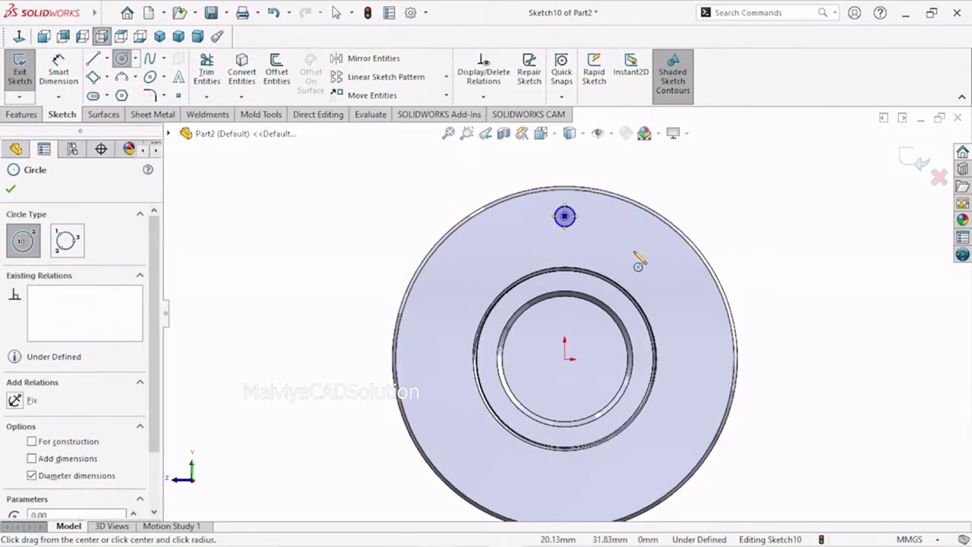
left_click(10, 191)
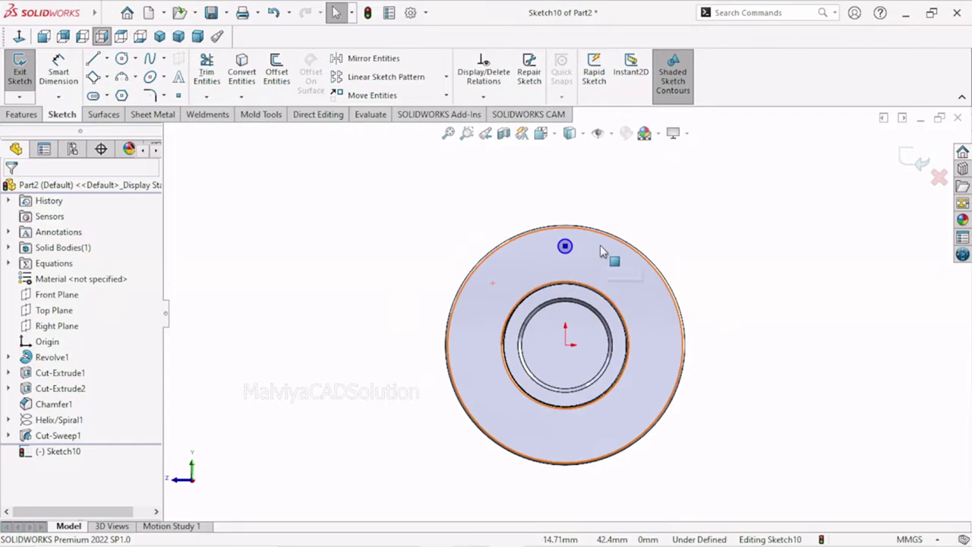
Step: Dimension the circle's centre 12 mm from the outer edge of the ring face
scroll(600, 244, "down", 2)
left_click(58, 72)
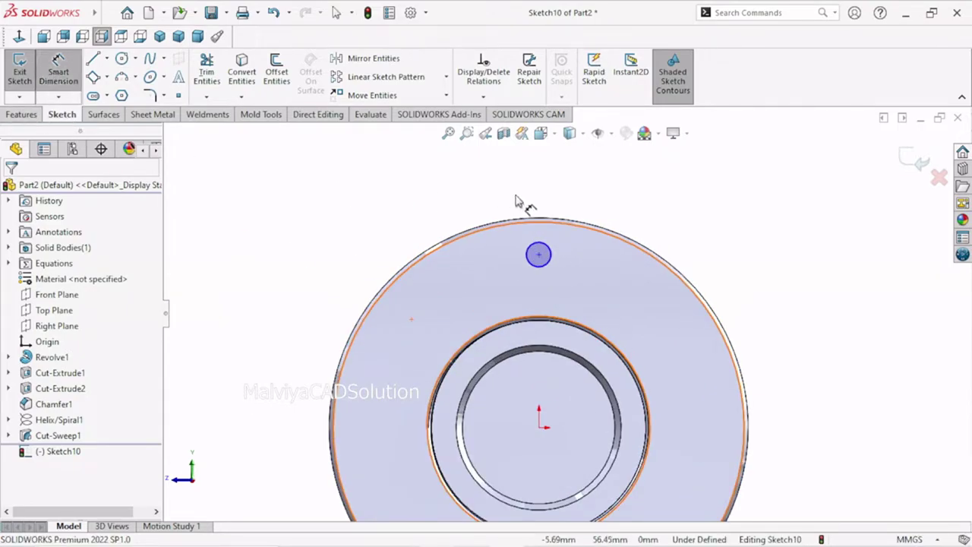
scroll(560, 205, "down", 3)
left_click(561, 204)
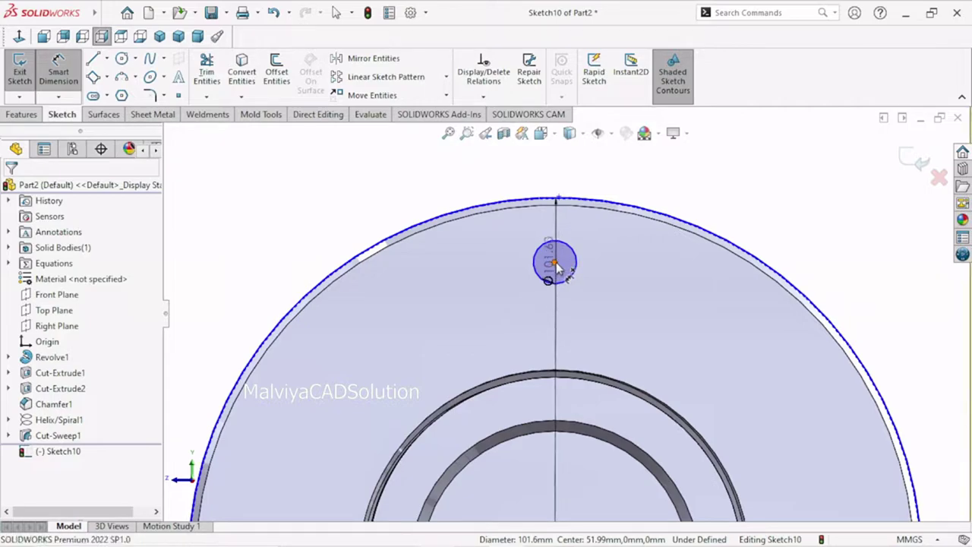
left_click(554, 262)
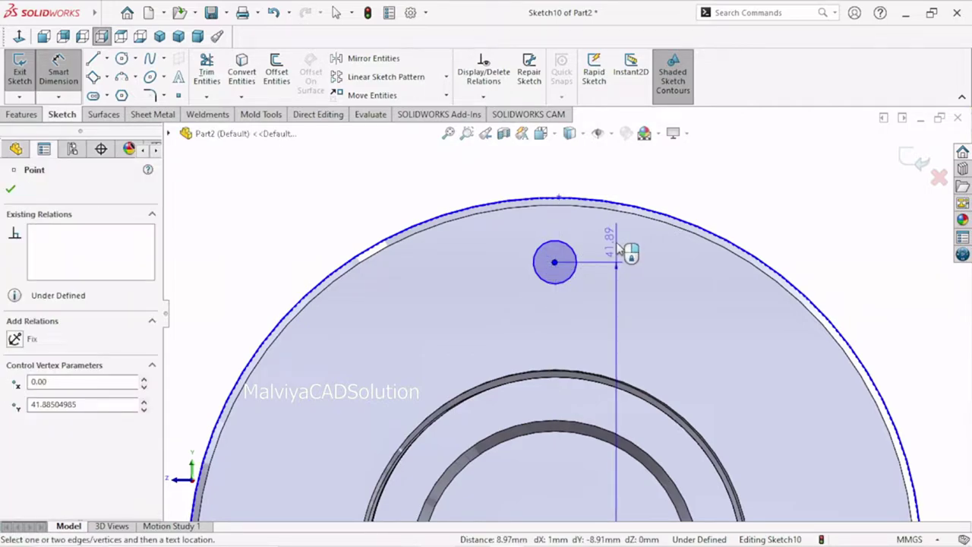
left_click(621, 242)
key("Escape")
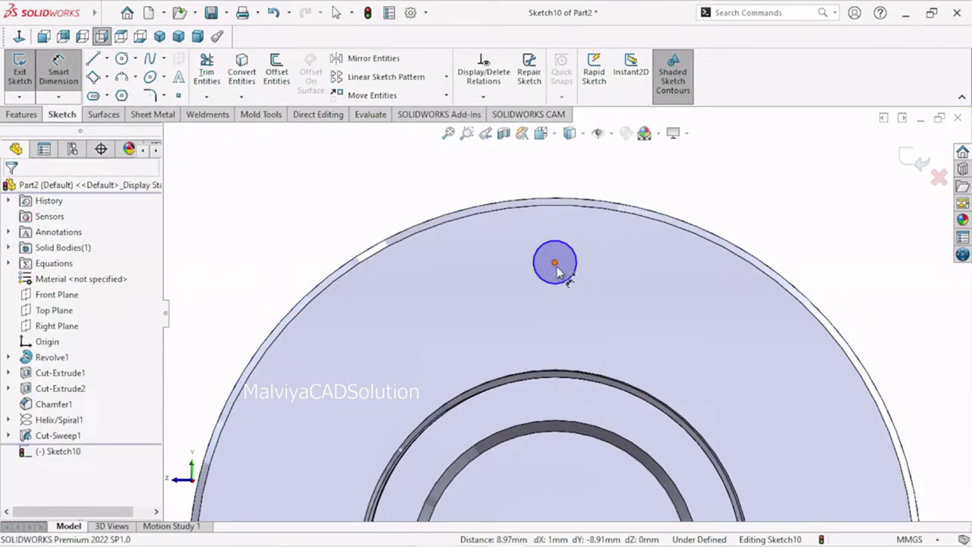
left_click(554, 263)
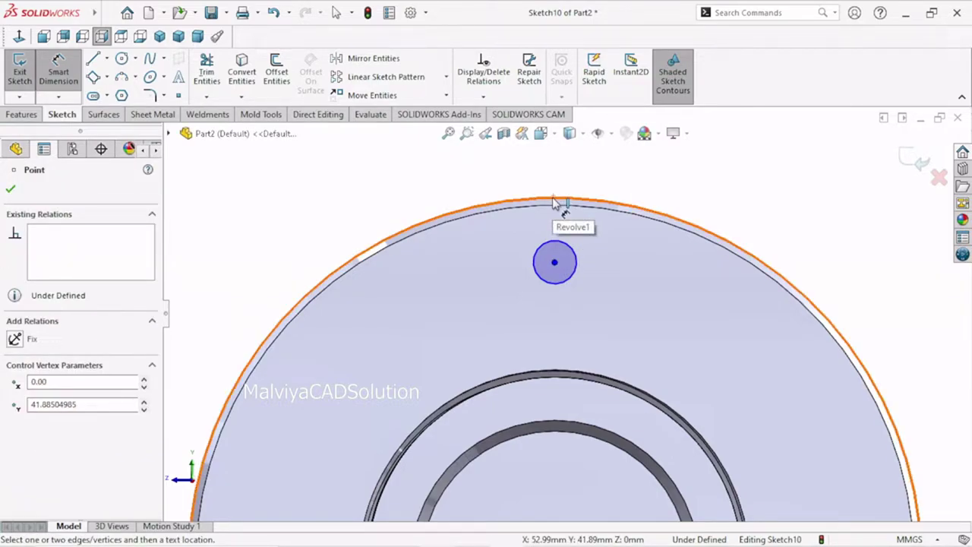
left_click(553, 202)
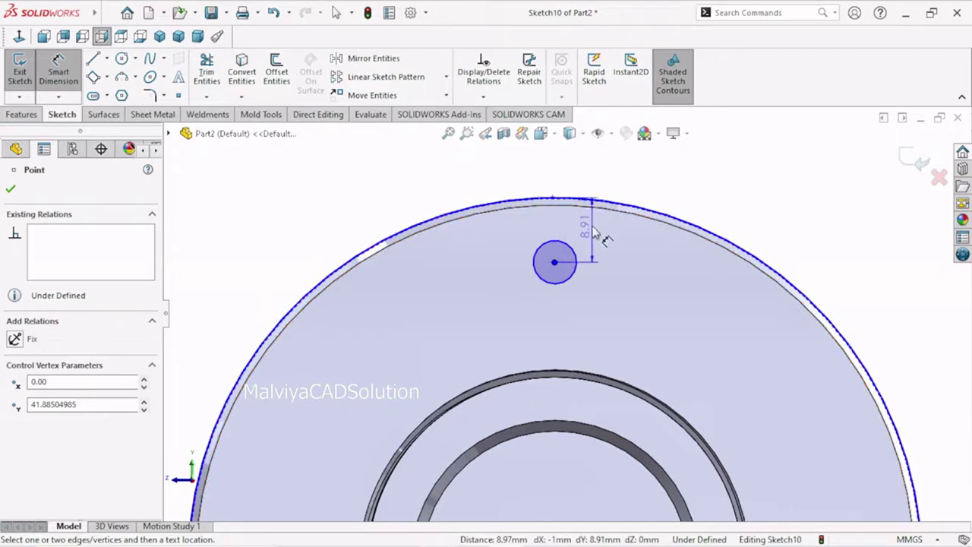
left_click(592, 229)
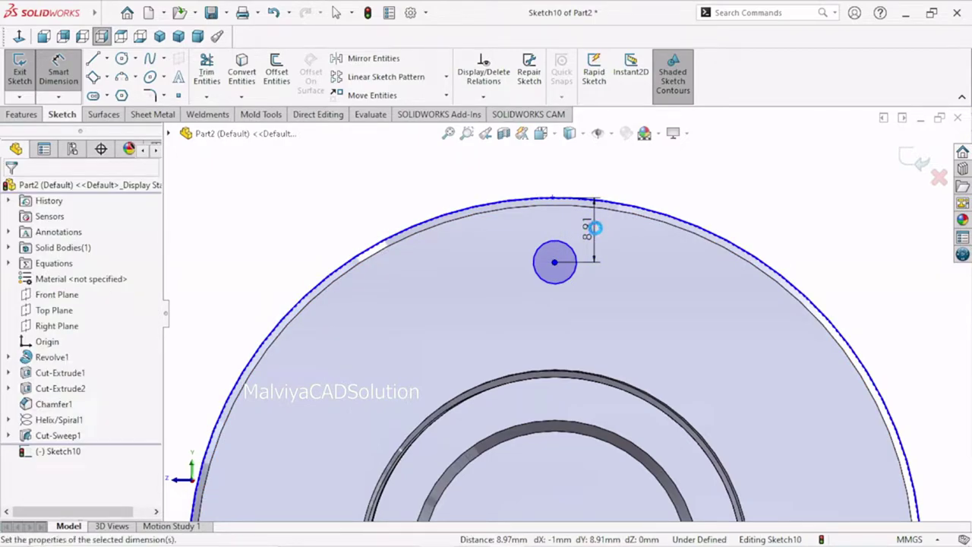
type("10")
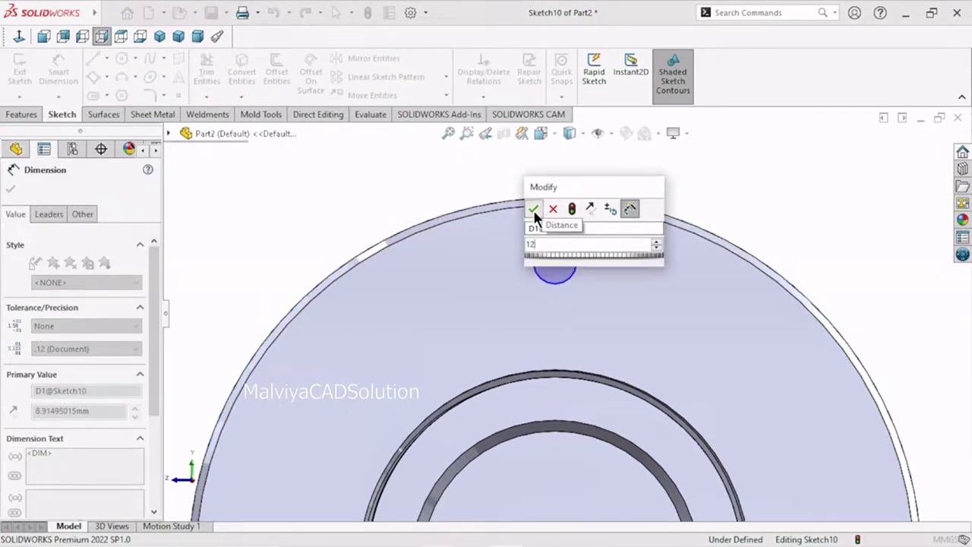
left_click(533, 208)
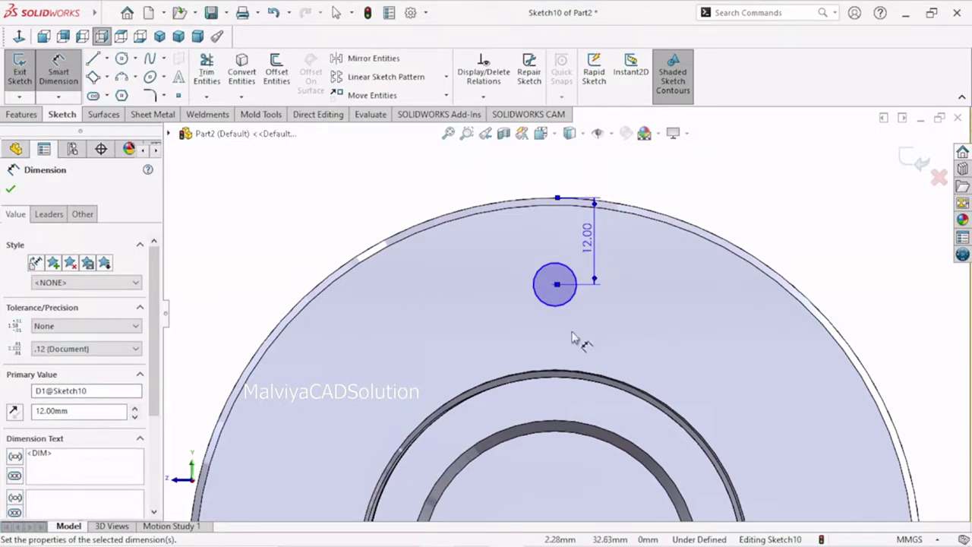
left_click(10, 189)
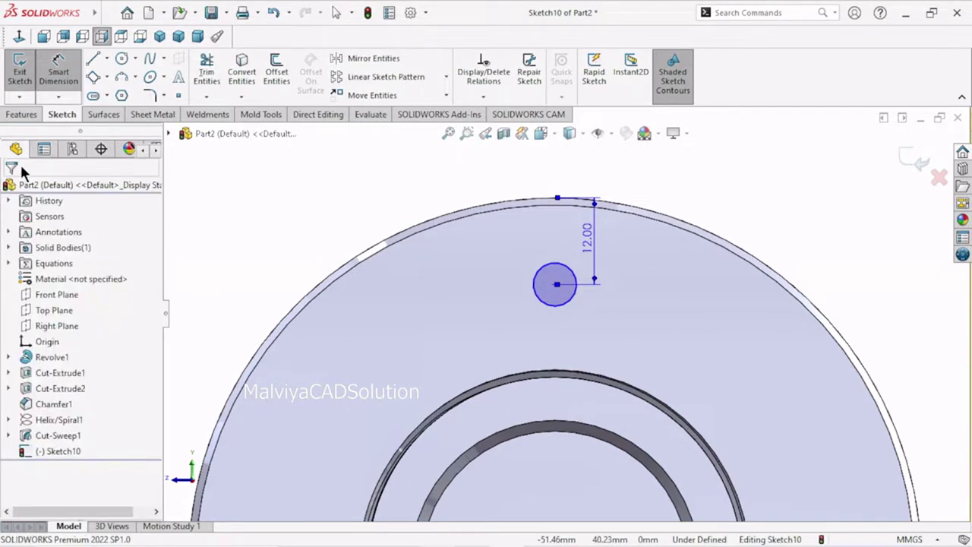
left_click(23, 114)
Step: Cut the small circle 8 mm deep as a blind extruded cut and inspect the resulting hole
left_click(210, 76)
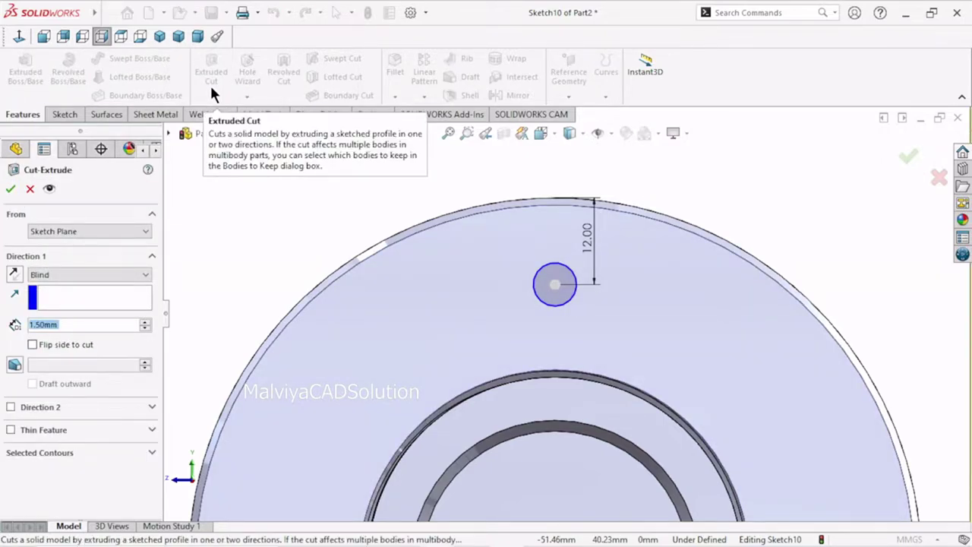
type("8")
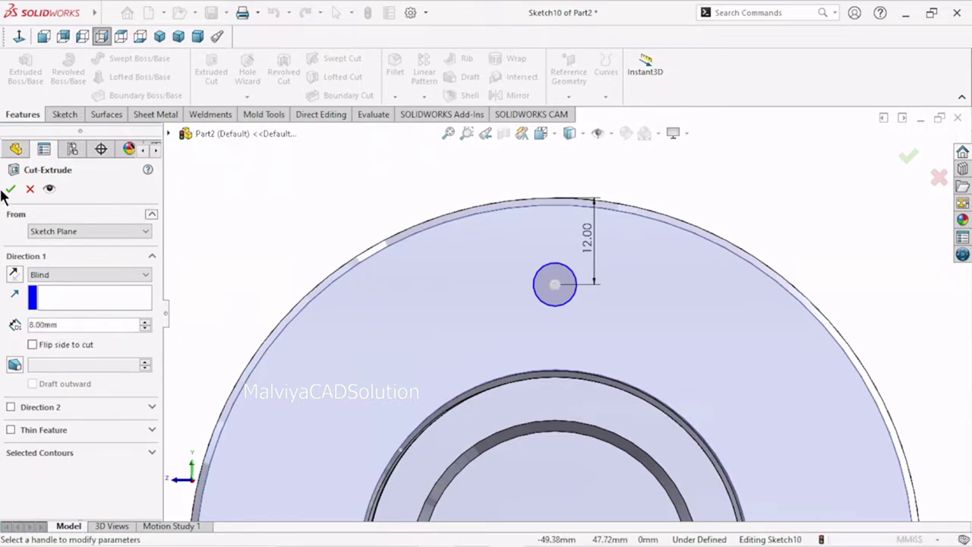
left_click(10, 188)
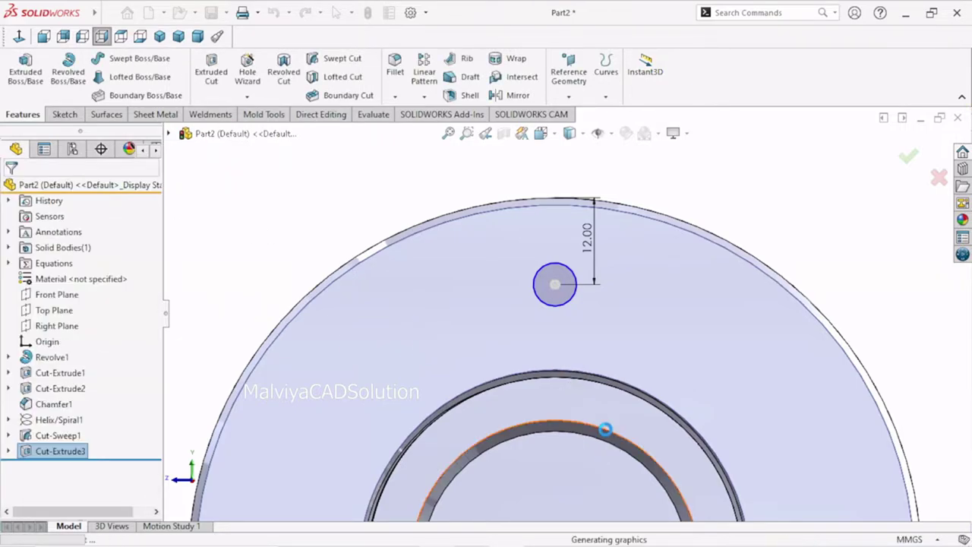
mouse_move(763, 284)
middle_mouse_down()
mouse_move(780, 288)
mouse_move(685, 334)
middle_mouse_up()
scroll(535, 234, "down", 3)
scroll(536, 234, "down", 2)
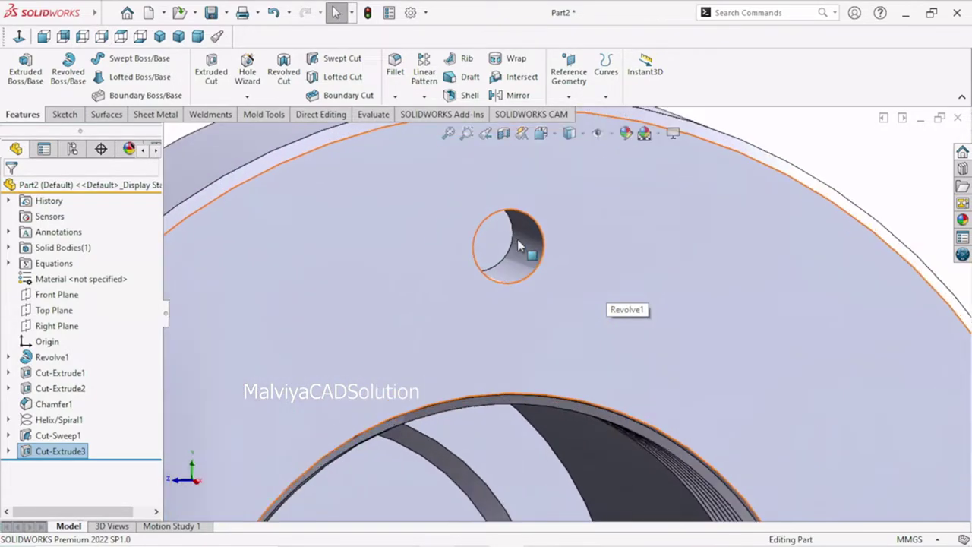
scroll(524, 250, "up", 3)
mouse_move(533, 297)
middle_mouse_down()
mouse_move(582, 304)
mouse_move(567, 300)
mouse_move(579, 308)
mouse_move(566, 313)
middle_mouse_up()
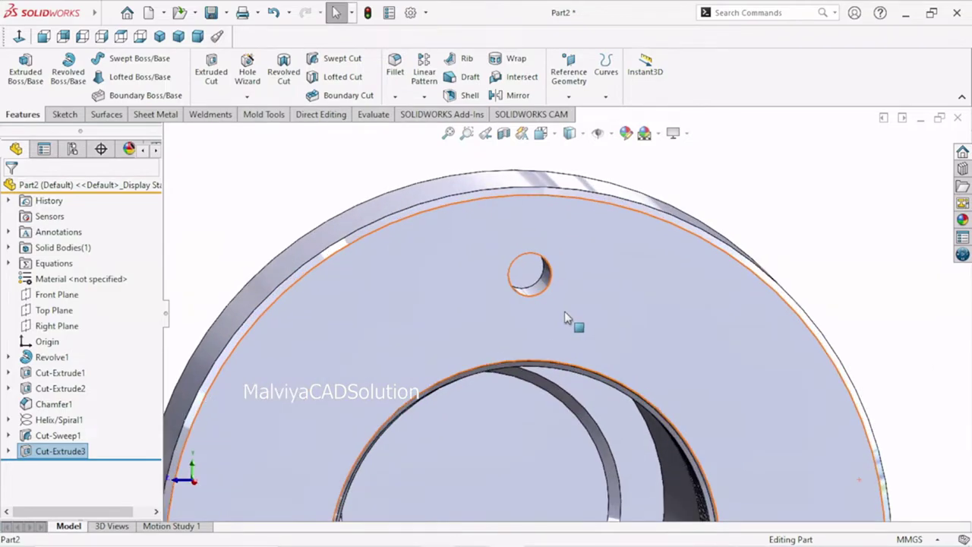
scroll(566, 318, "up", 2)
scroll(570, 322, "up", 1)
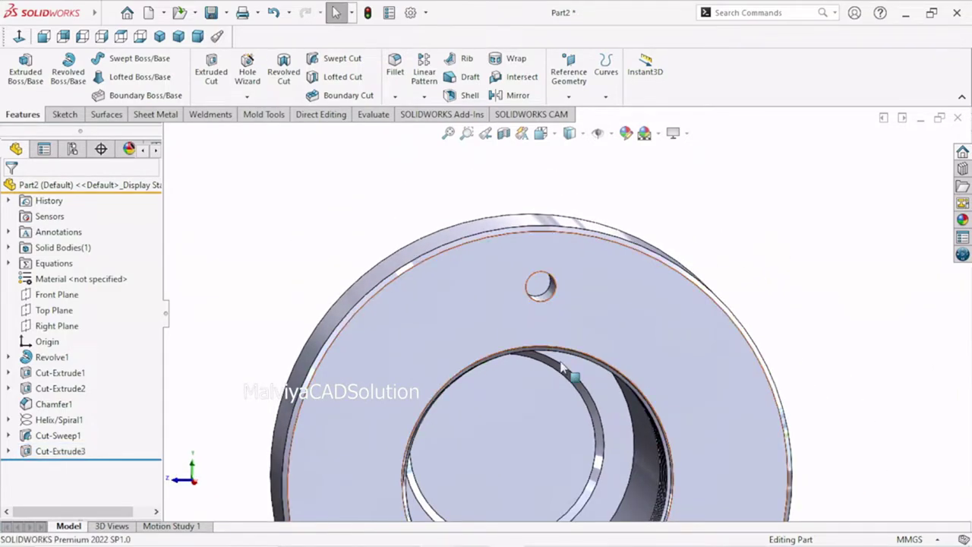
scroll(562, 368, "down", 3)
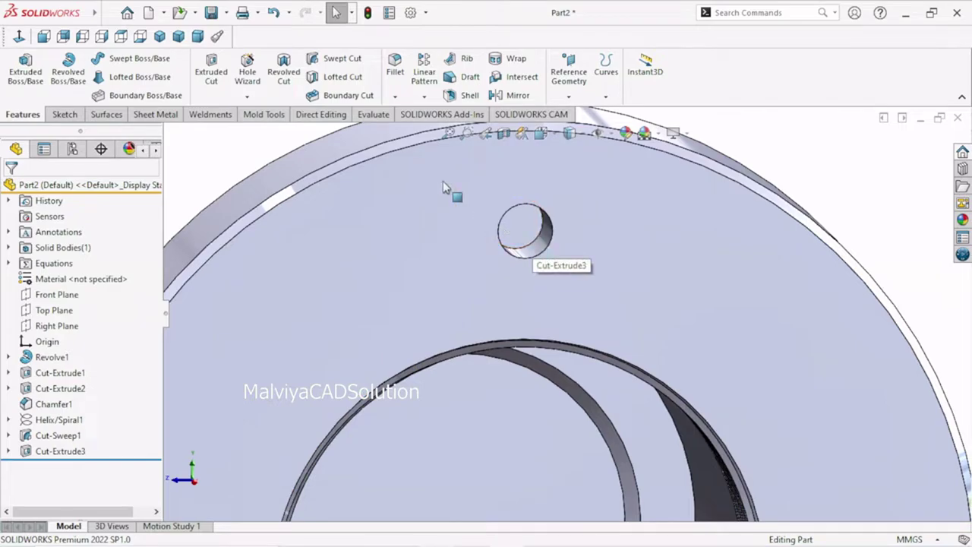
left_click(396, 94)
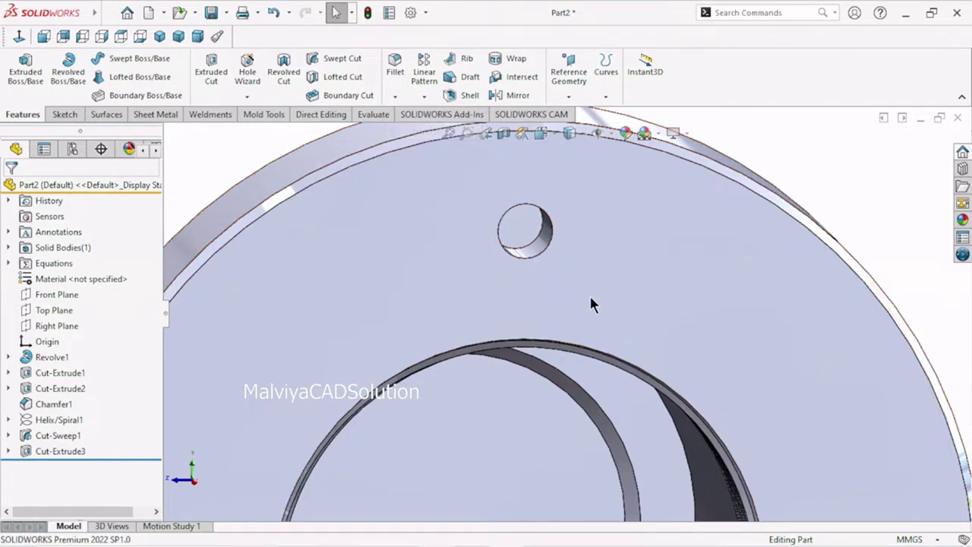
Step: Chamfer the side hole's edge 1 mm at 70°, raising the angle from 45°
left_click(533, 245)
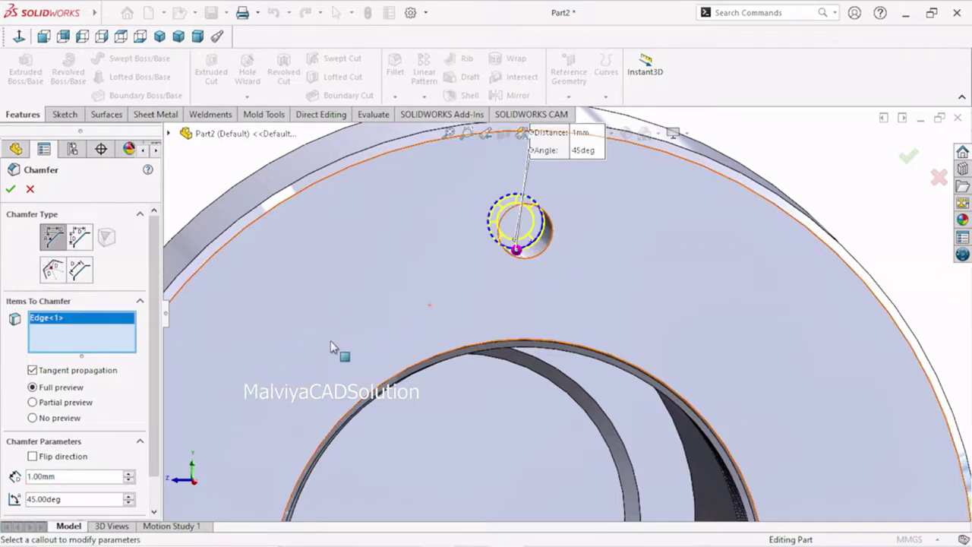
scroll(141, 411, "down", 1)
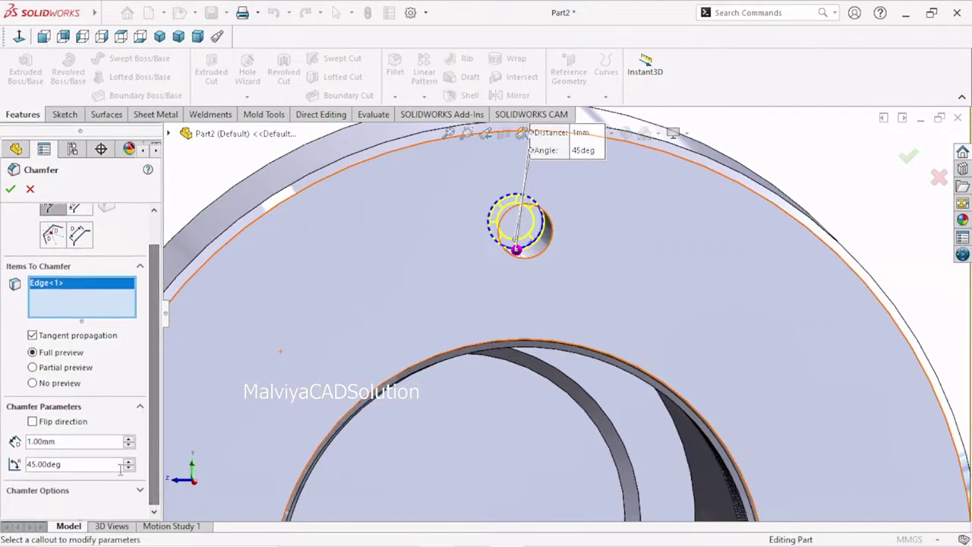
left_click(129, 460)
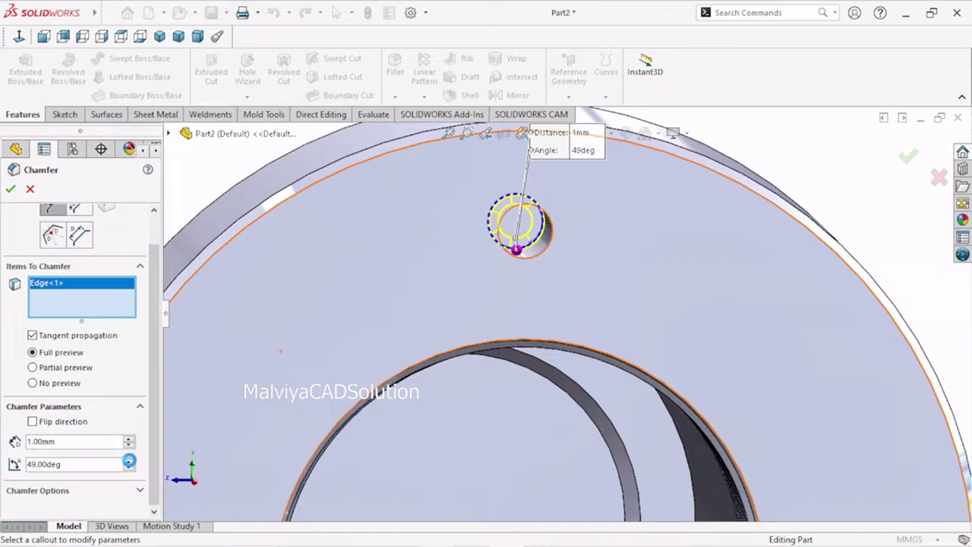
left_click(130, 461)
left_click(130, 460)
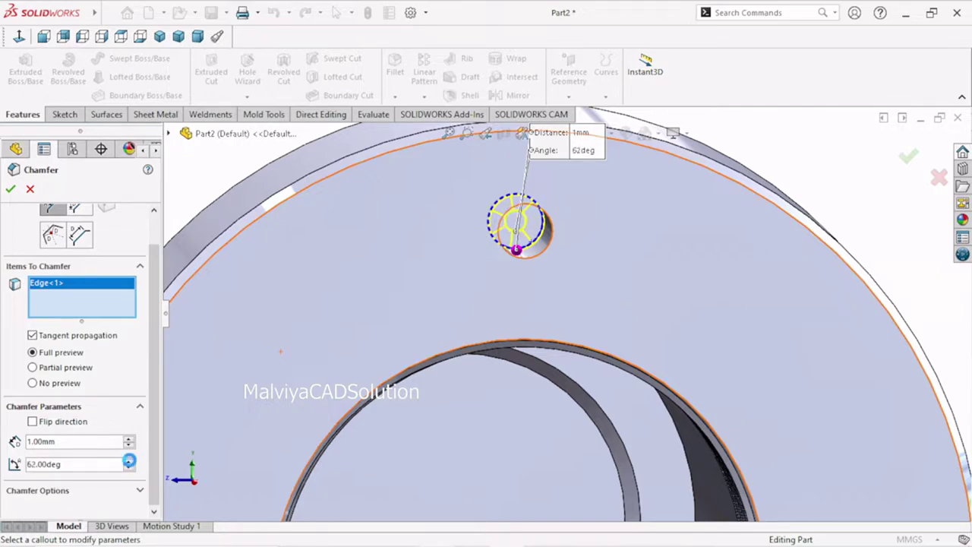
left_click(130, 460)
left_click(129, 461)
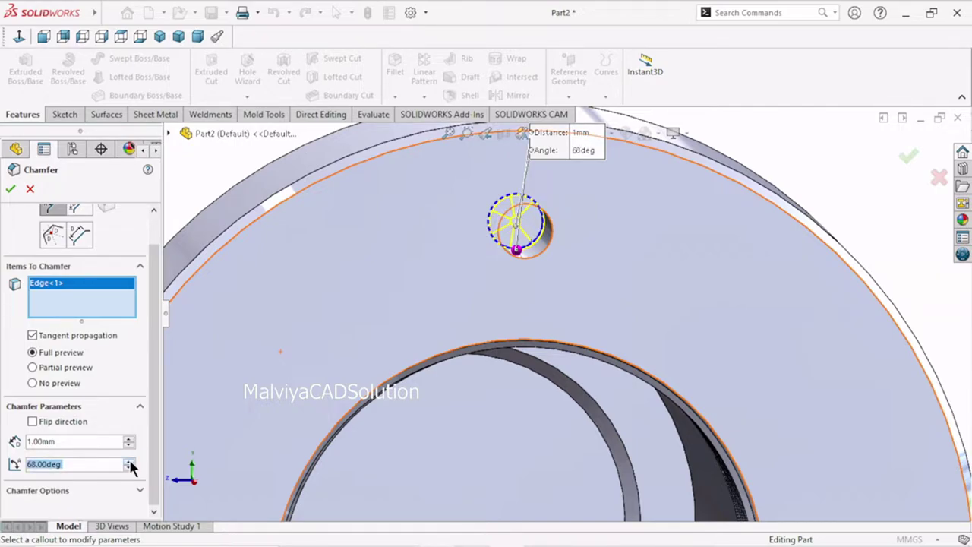
left_click(129, 461)
left_click(130, 461)
left_click(10, 189)
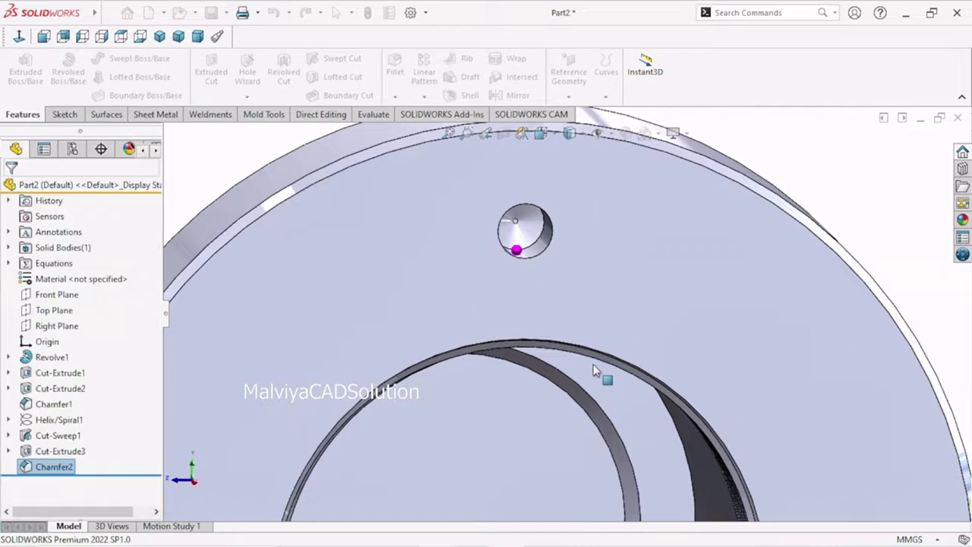
scroll(798, 225, "up", 3)
mouse_move(798, 225)
middle_mouse_down()
mouse_move(725, 277)
mouse_move(716, 245)
middle_mouse_up()
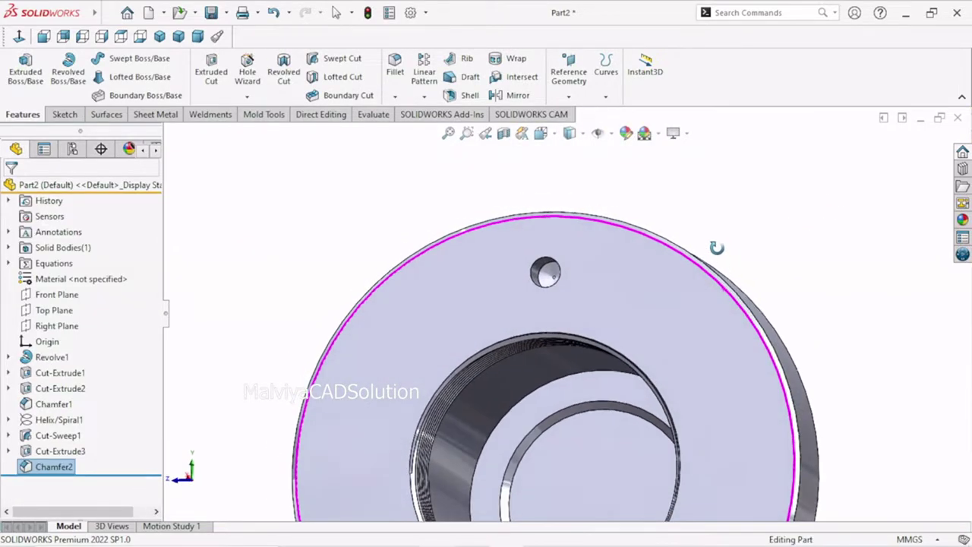
Step: Chamfer the hole's other rim 0.2 mm at 70° as Chamfer3
scroll(562, 292, "down", 3)
scroll(556, 291, "down", 2)
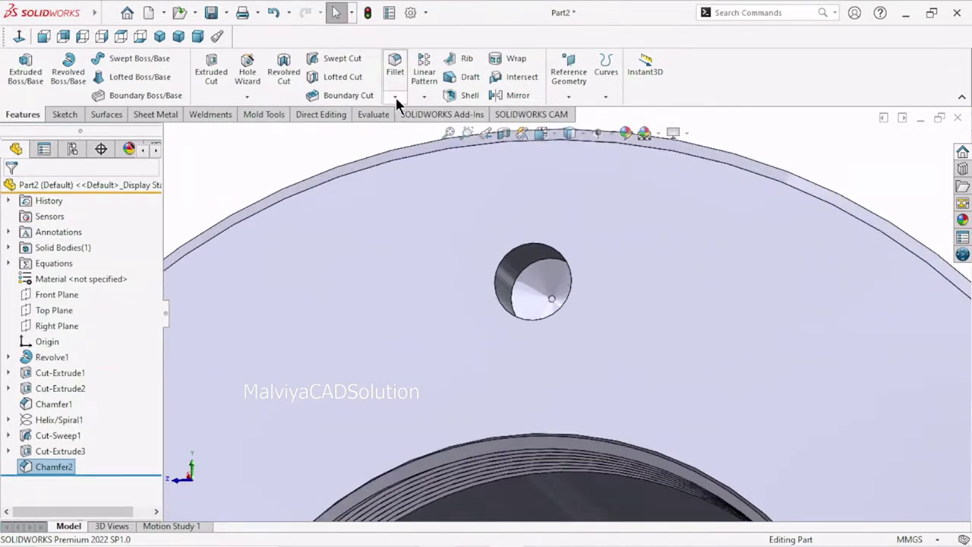
left_click(395, 97)
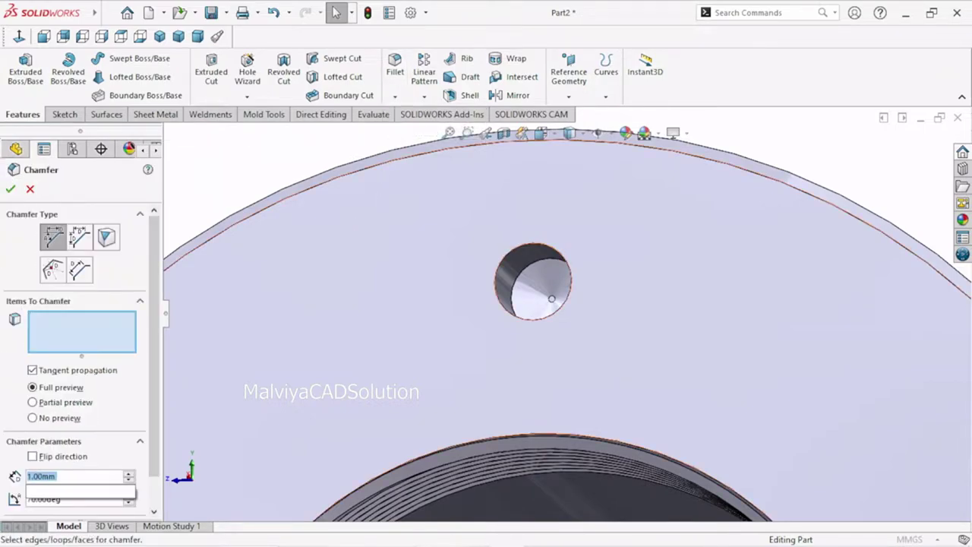
type("0.2")
left_click(512, 260)
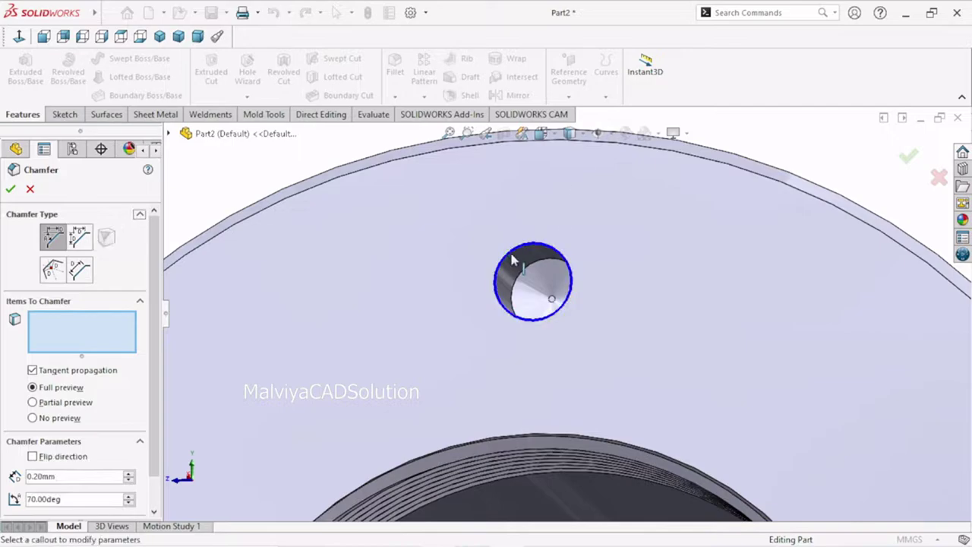
right_click(545, 360)
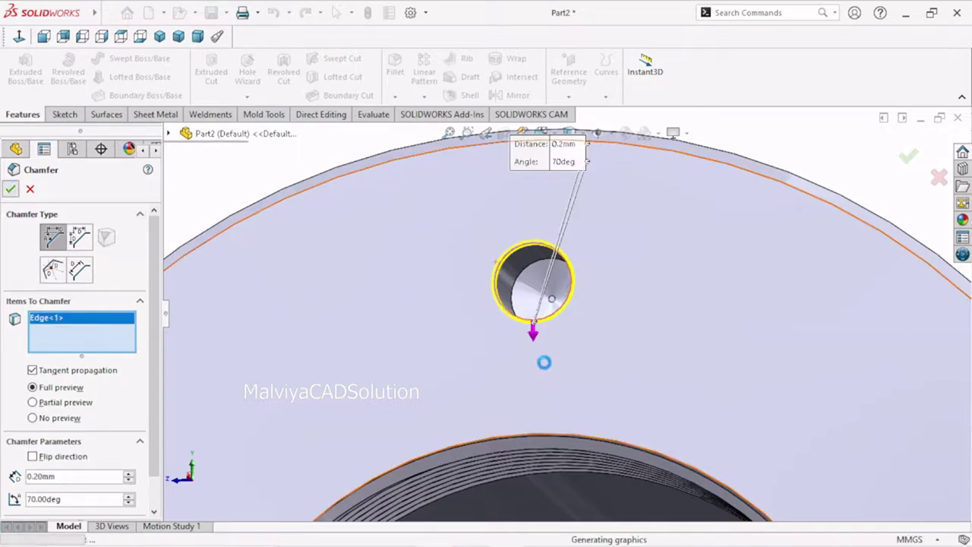
scroll(543, 359, "up", 8)
mouse_move(777, 352)
middle_mouse_down()
mouse_move(718, 377)
mouse_move(666, 369)
mouse_move(767, 332)
mouse_move(844, 338)
middle_mouse_up()
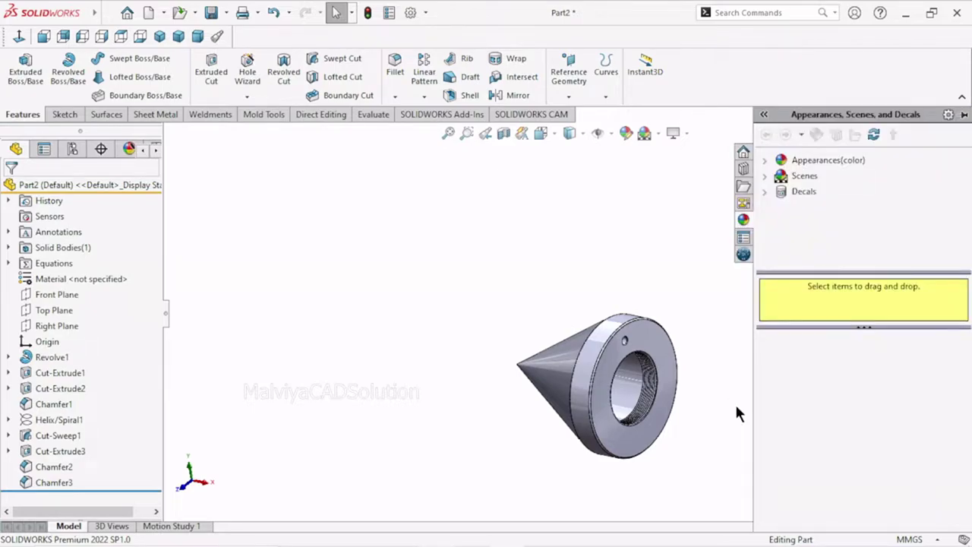
Step: Apply the Metal > Steel polished steel appearance to the whole cone part
left_click(805, 160)
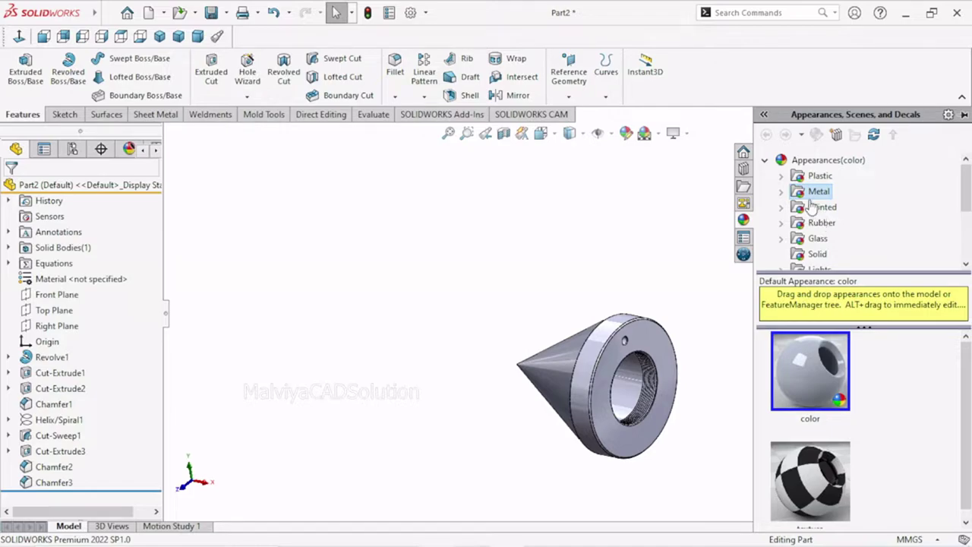
left_click(782, 191)
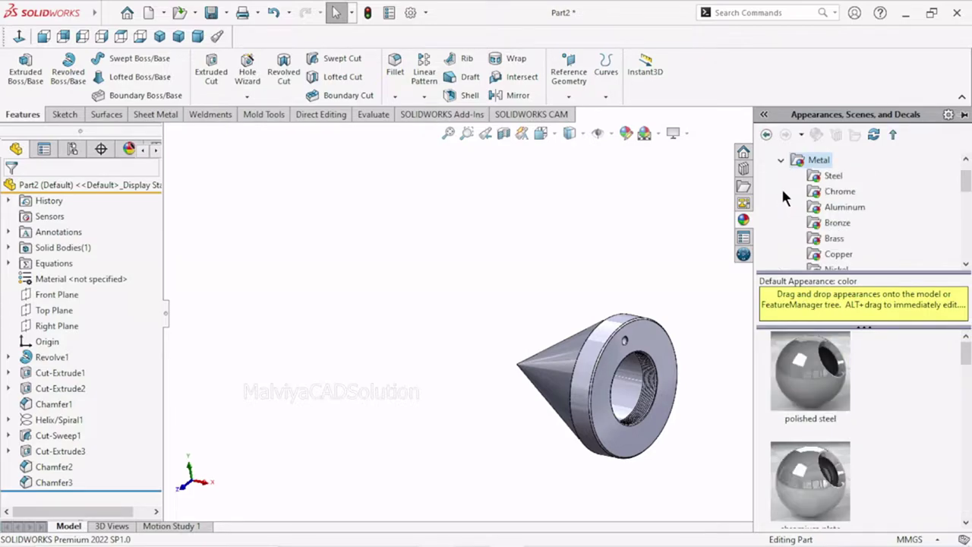
left_click(829, 177)
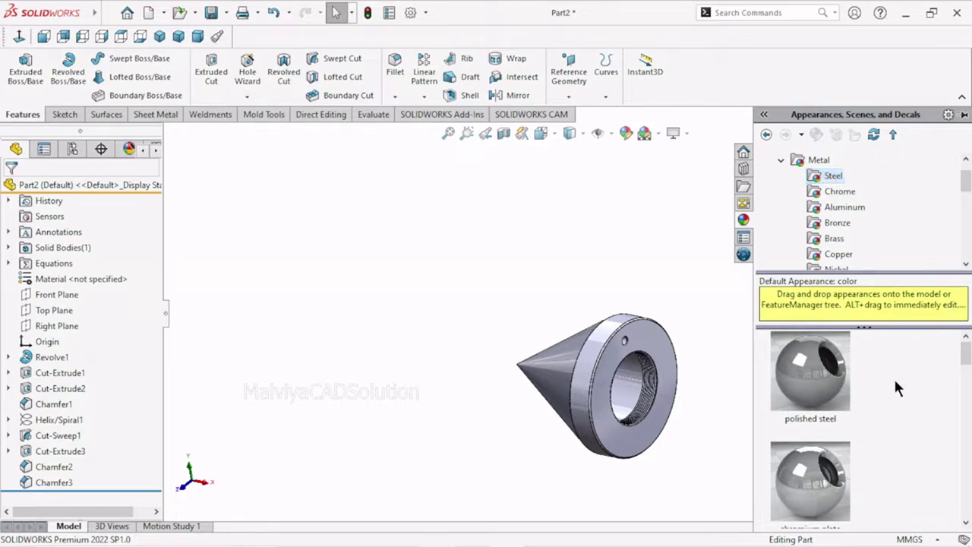
double_click(833, 389)
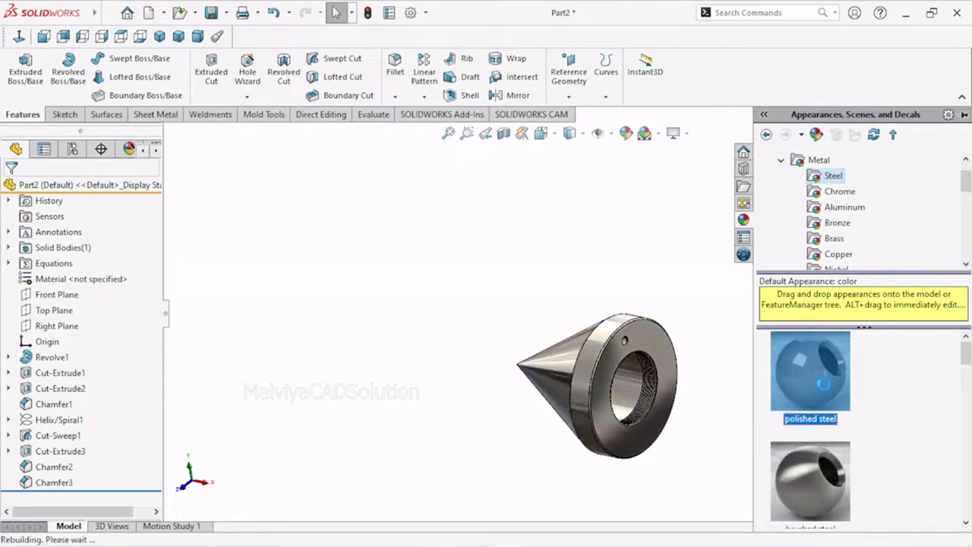
middle_click_drag(699, 434, 689, 416)
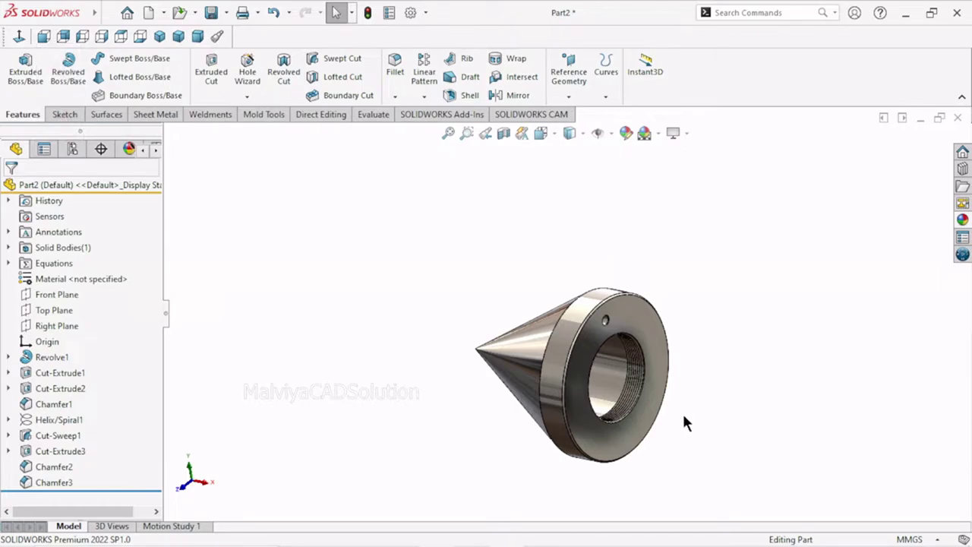
Step: Reorient the model and select the flat ring face at the cone's wide end for recolouring
left_click(635, 398)
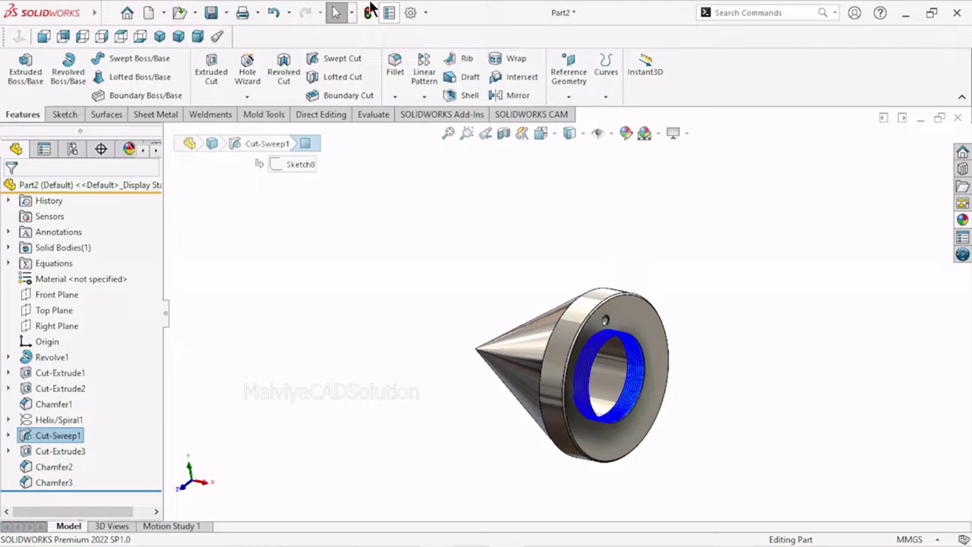
left_click(822, 357)
middle_click_drag(753, 336, 668, 391)
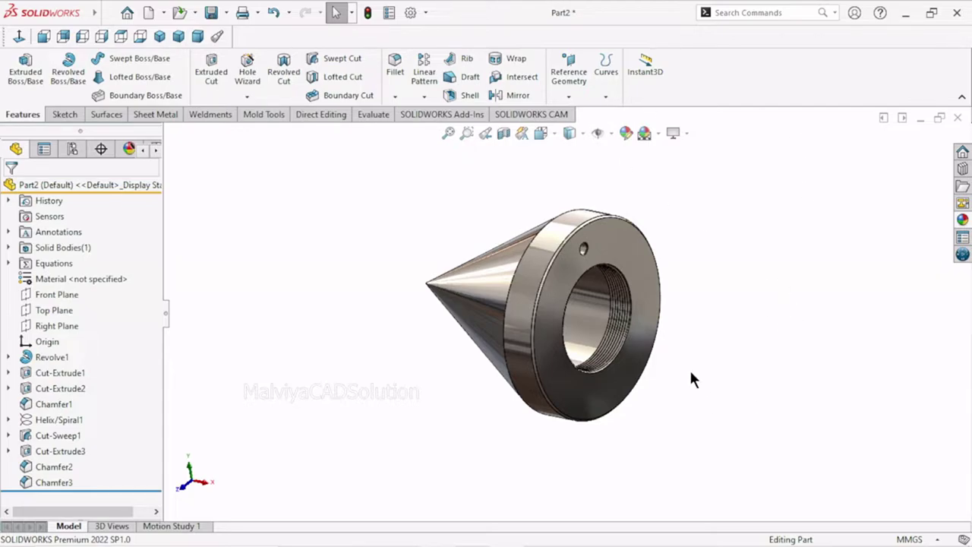
scroll(696, 298, "down", 3)
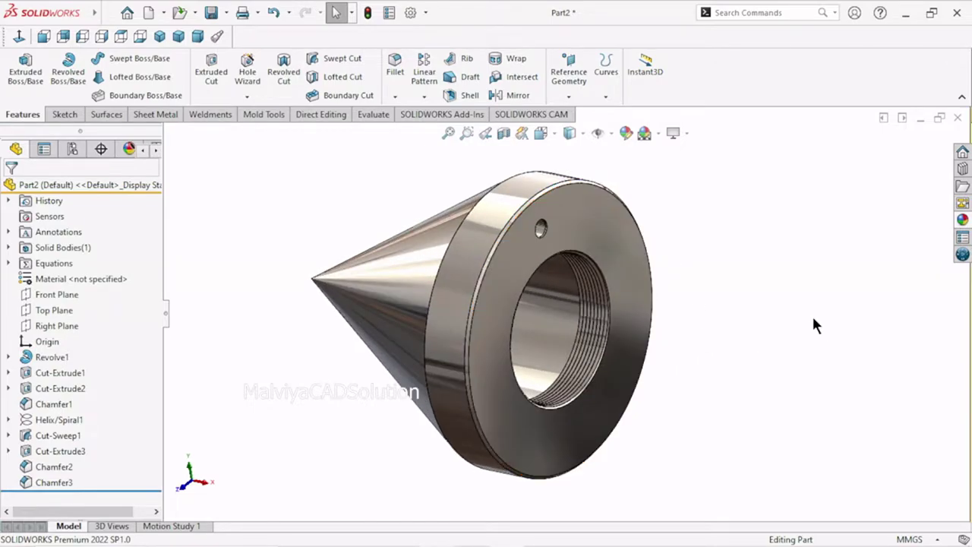
left_click(624, 266)
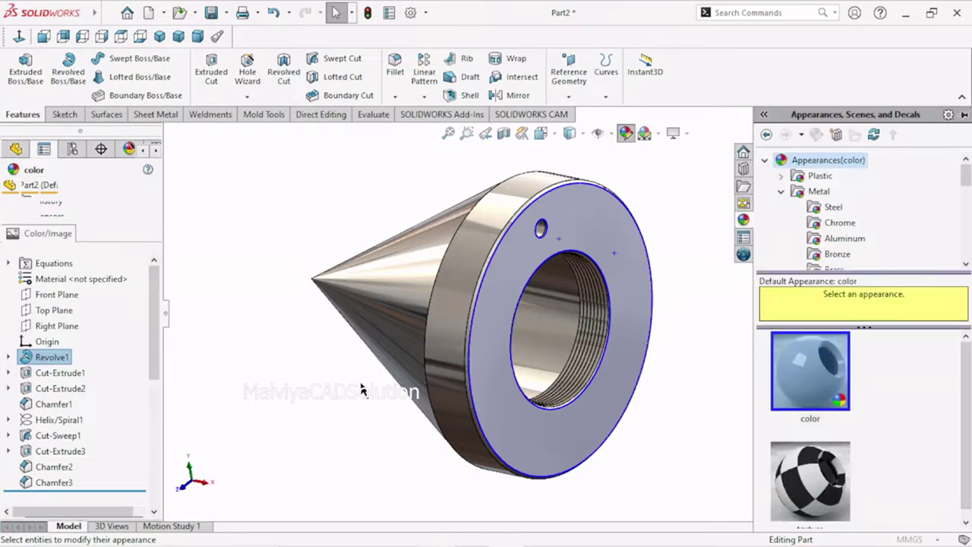
Step: Colour the selected ring face black (RGB 0,0,0) and confirm the change
scroll(155, 403, "down", 2)
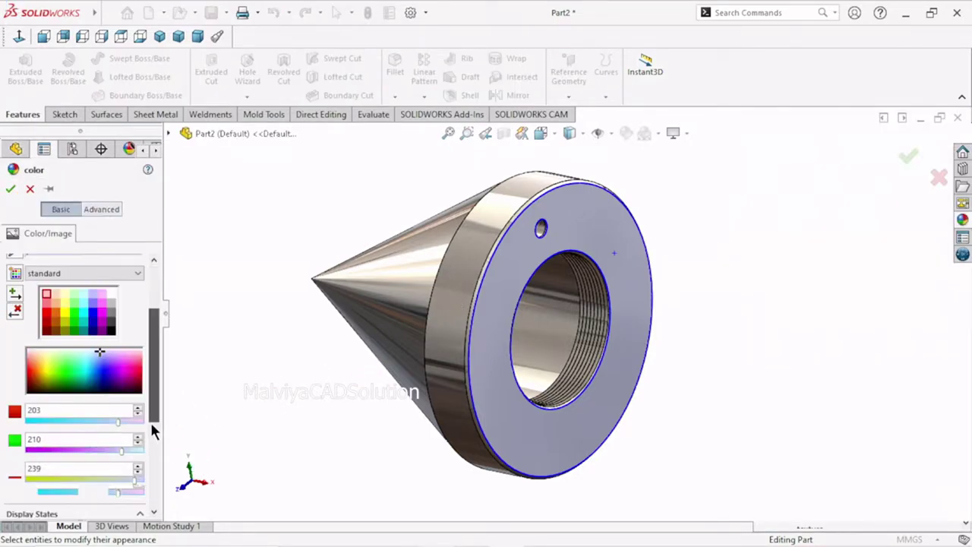
left_click(112, 330)
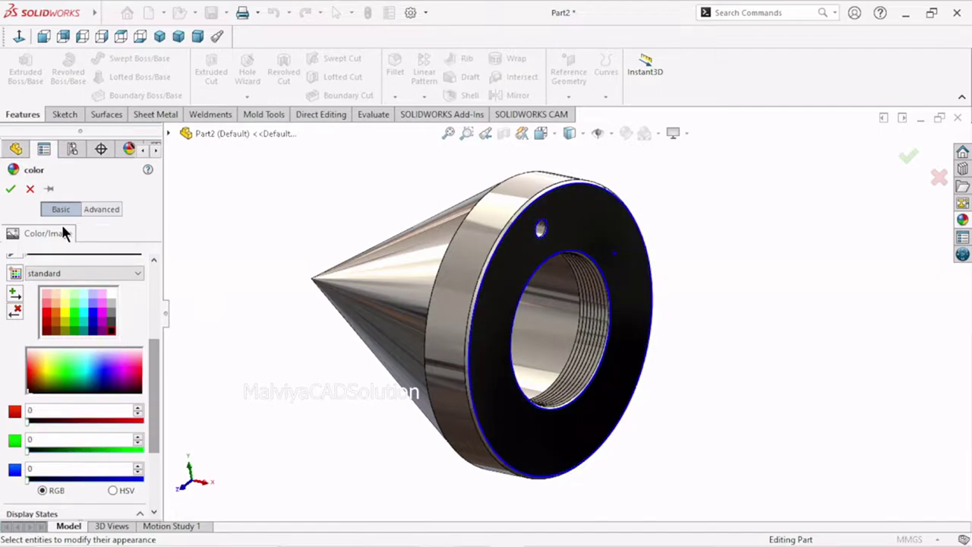
left_click(11, 189)
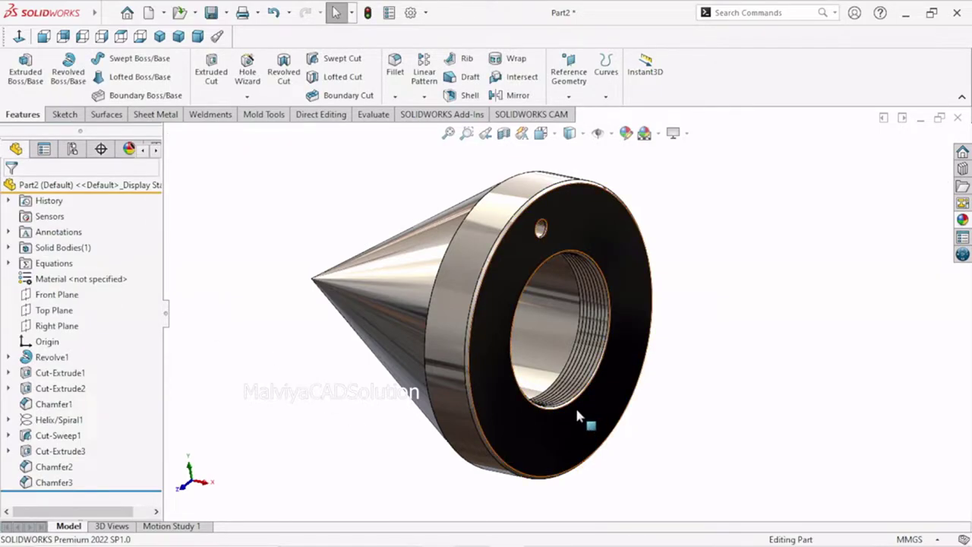
scroll(608, 372, "up", 2)
mouse_move(719, 317)
middle_mouse_down()
mouse_move(673, 347)
mouse_move(629, 340)
middle_mouse_up()
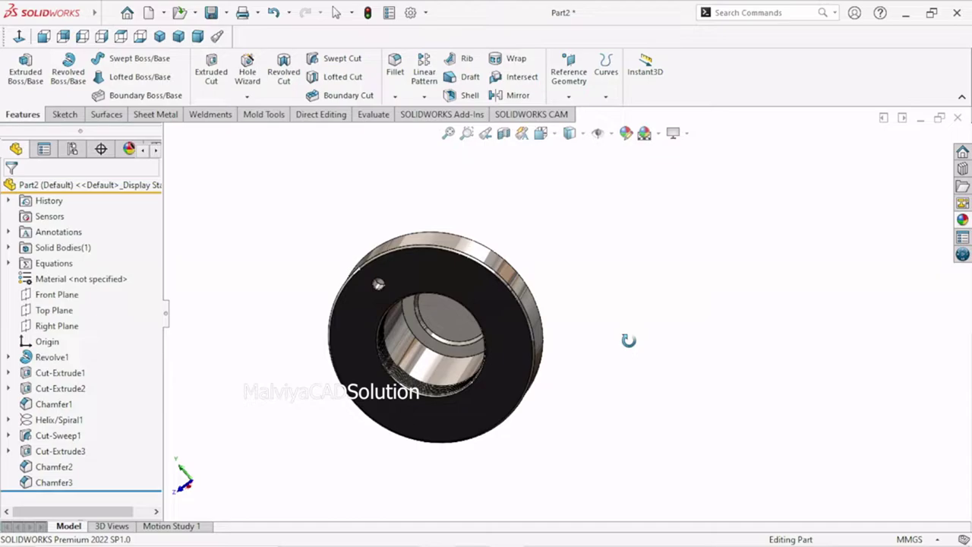
Step: Save the part to the Desktop as SOLIDWORKS Part 'Revolving pipe center 1'
middle_click_drag(628, 340, 643, 249)
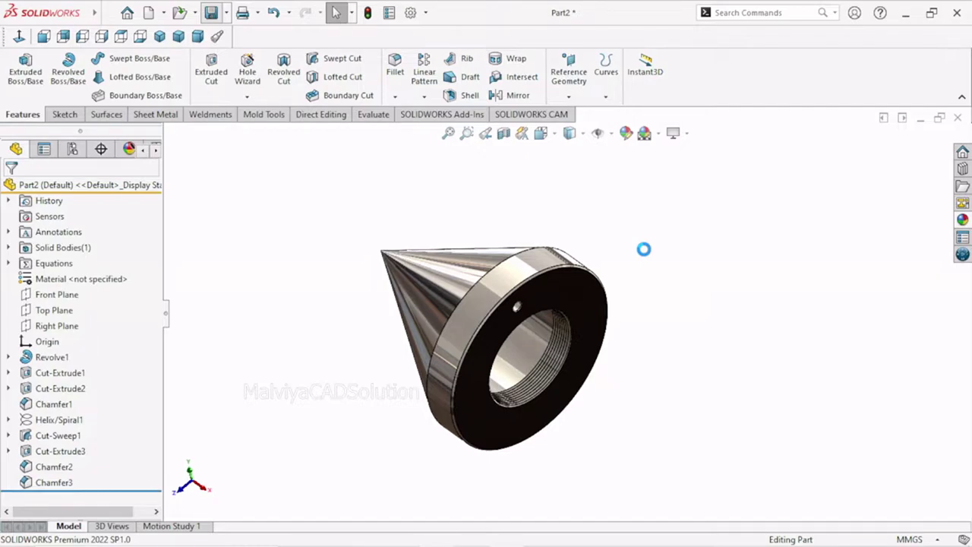
key("ctrl+s")
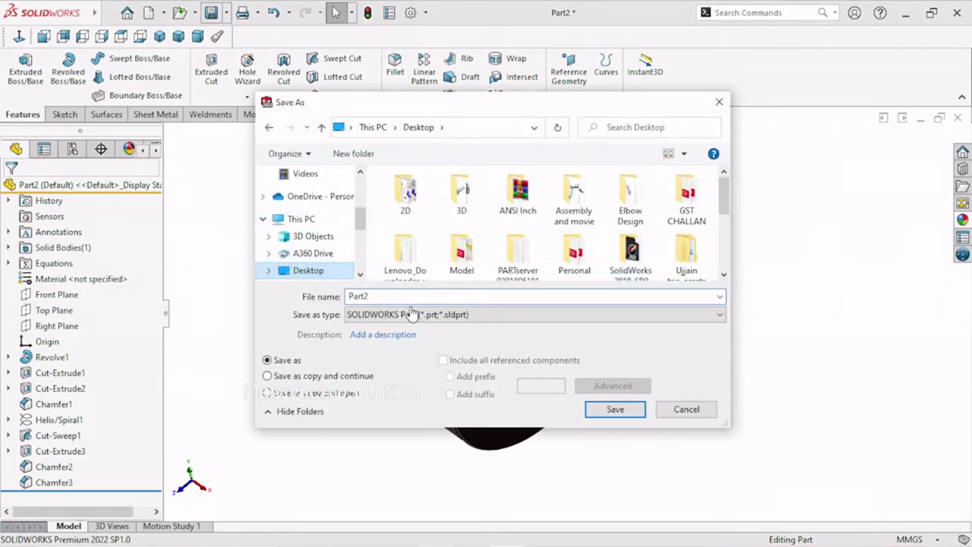
left_click(410, 299)
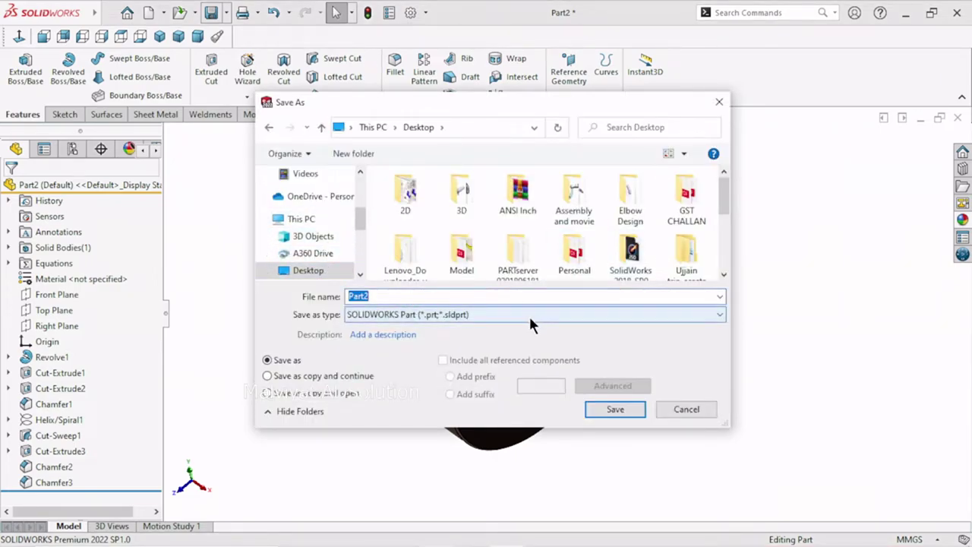
type("Revolving pipe center 1")
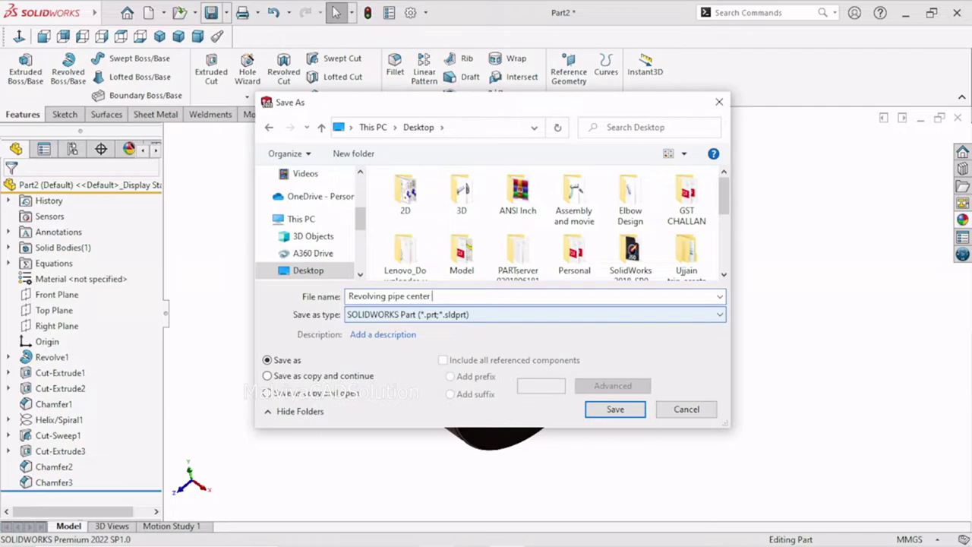
left_click(620, 415)
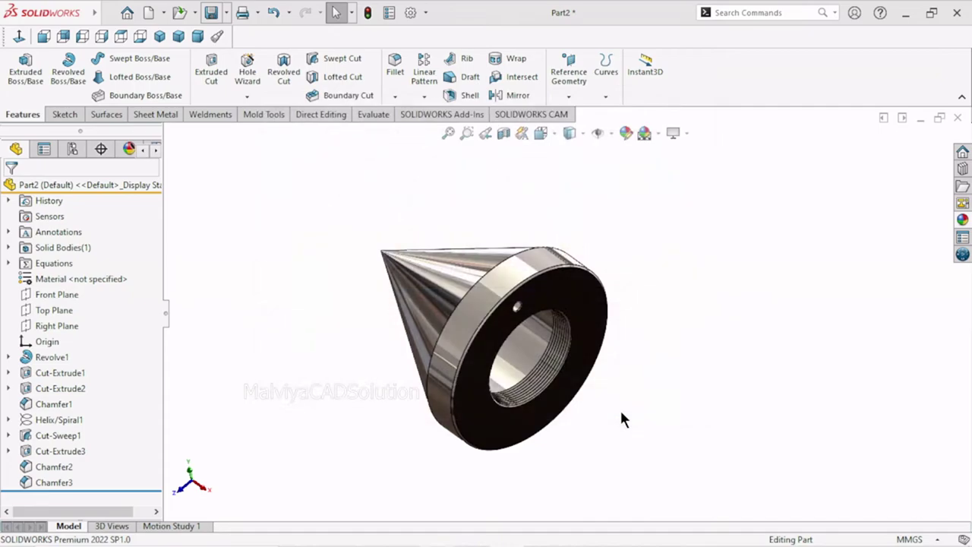
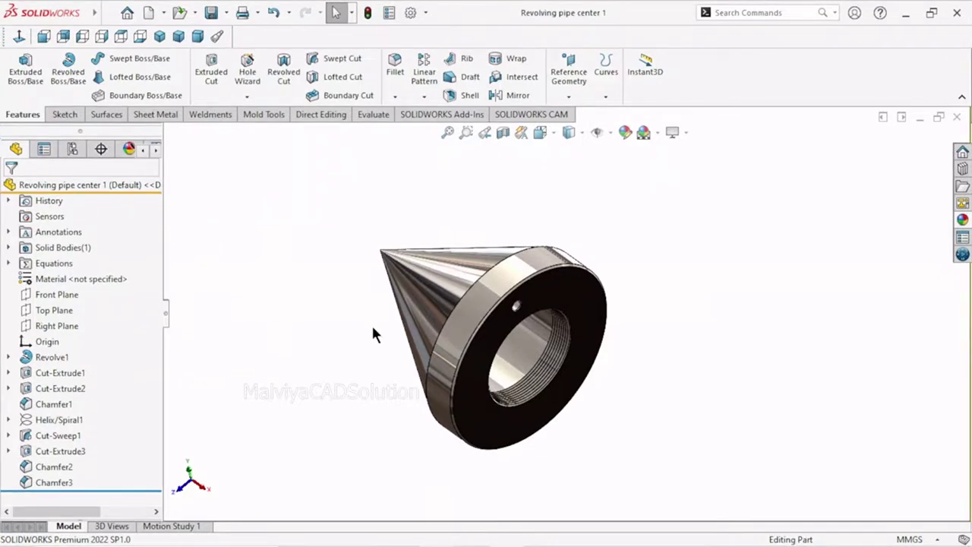
Step: Inspect the finished pipe centre in isometric, front and back views, orbiting between them
left_click(160, 36)
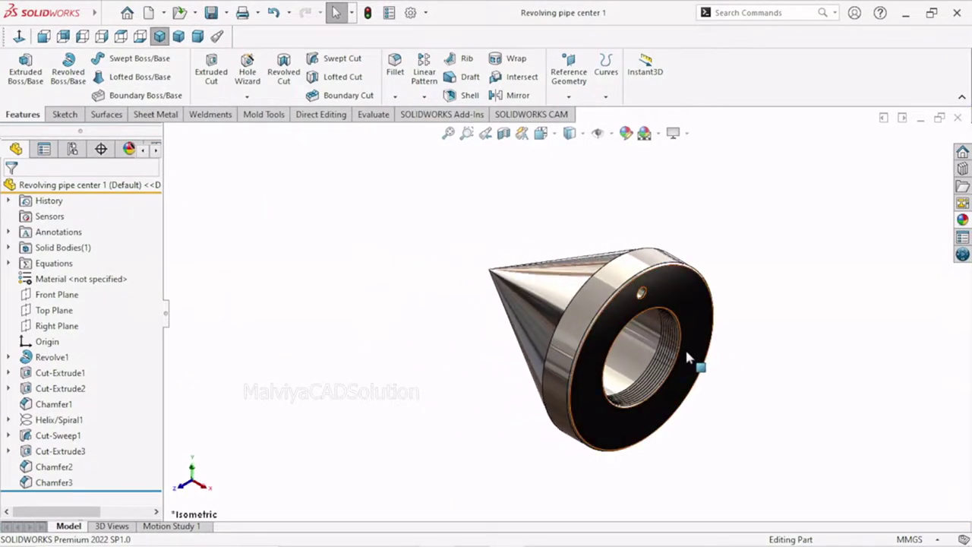
mouse_move(698, 382)
middle_mouse_down()
mouse_move(748, 282)
mouse_move(809, 304)
mouse_move(792, 370)
middle_mouse_up()
left_click(45, 35)
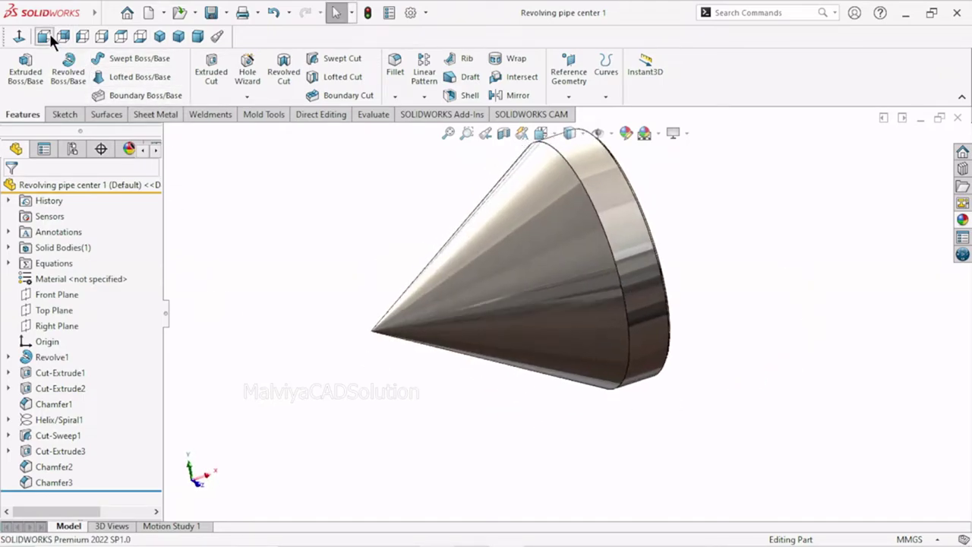
left_click(63, 36)
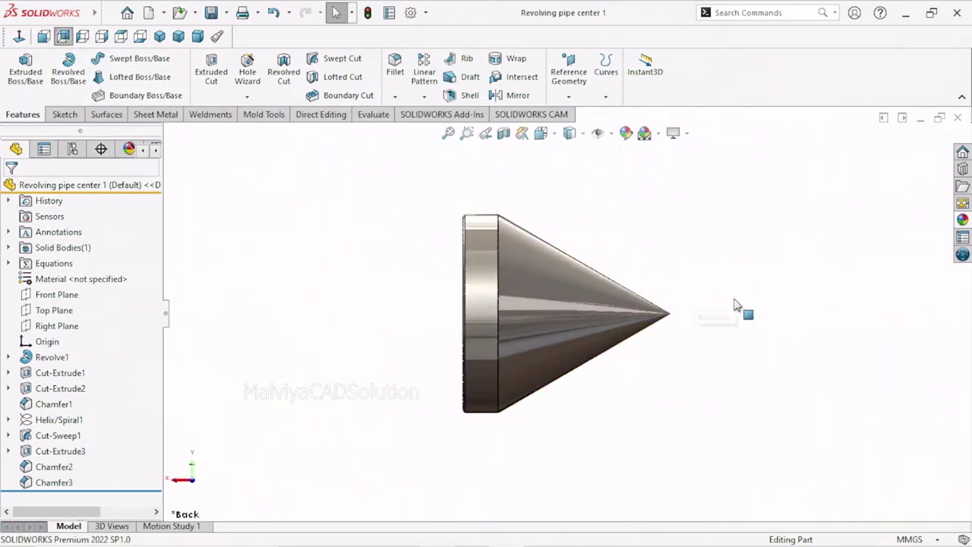
mouse_move(741, 309)
middle_mouse_down()
mouse_move(648, 414)
mouse_move(572, 456)
mouse_move(495, 395)
mouse_move(645, 306)
mouse_move(683, 230)
mouse_move(701, 257)
middle_mouse_up()
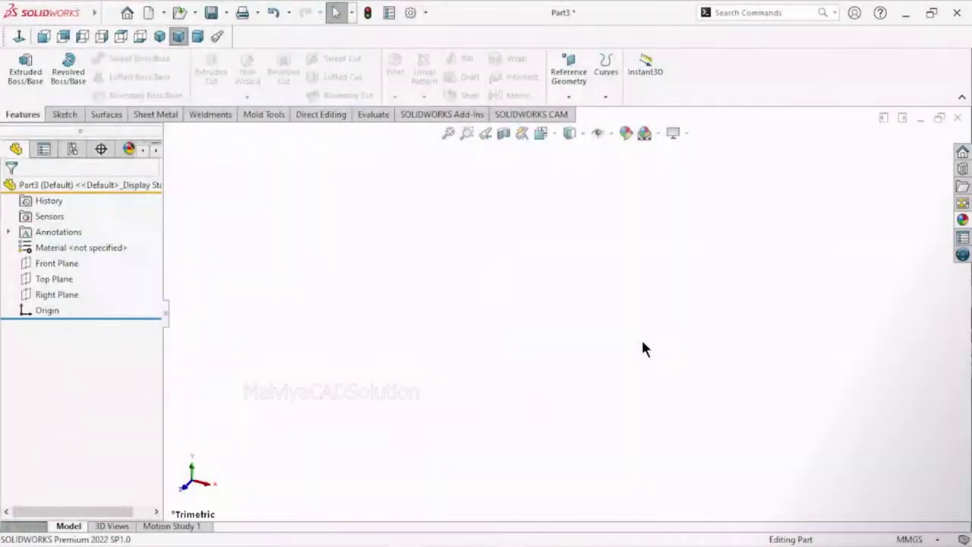
Step: Start a Front Plane sketch and draw a horizontal centreline across the origin
left_click(62, 262)
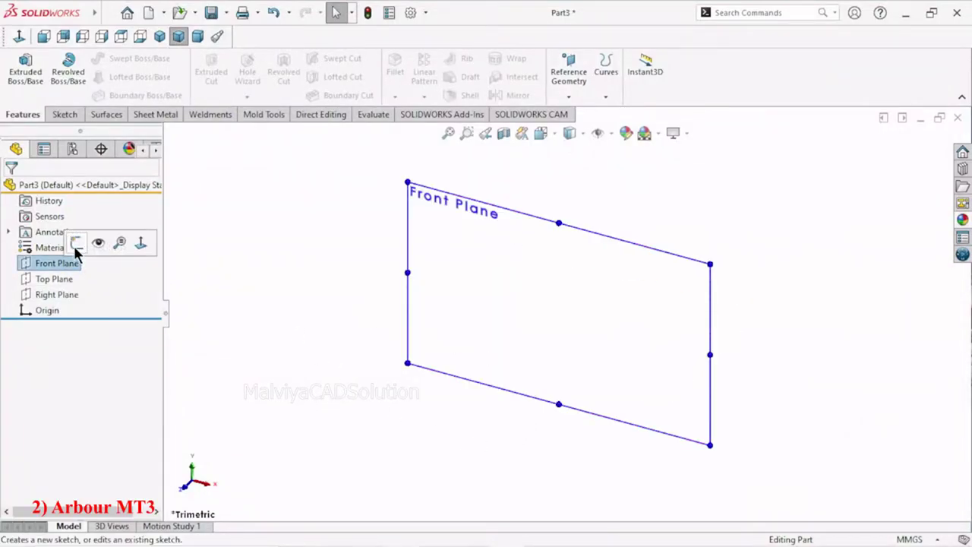
left_click(75, 245)
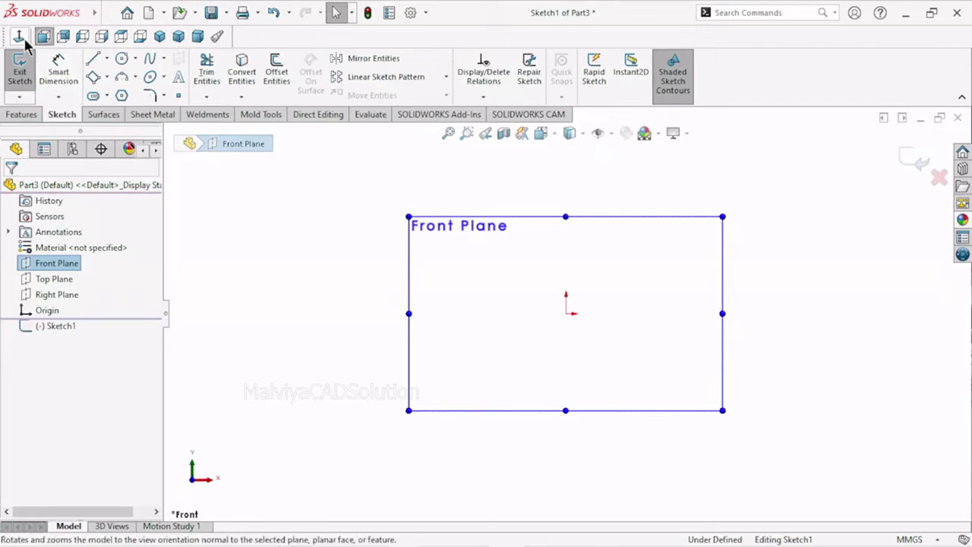
left_click(108, 61)
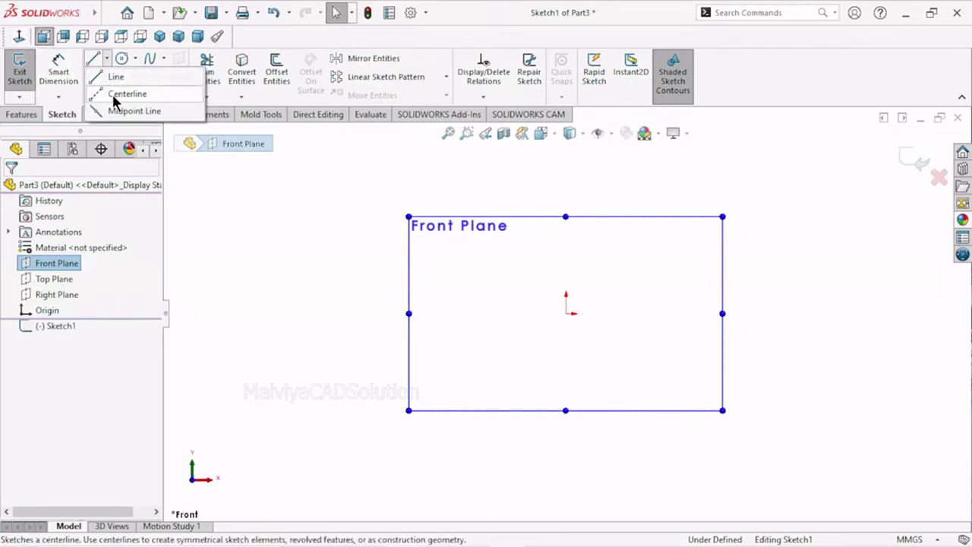
left_click(122, 94)
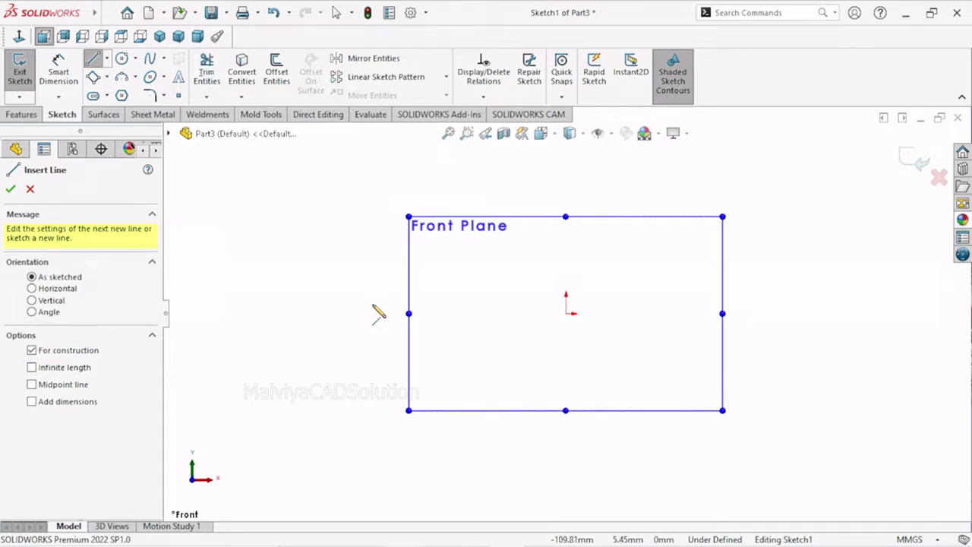
left_click(409, 313)
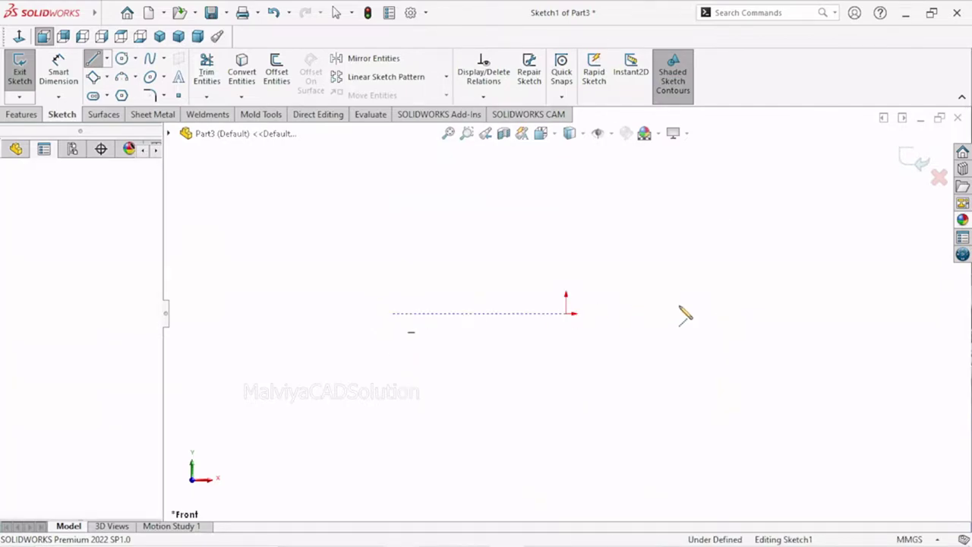
left_click(744, 314)
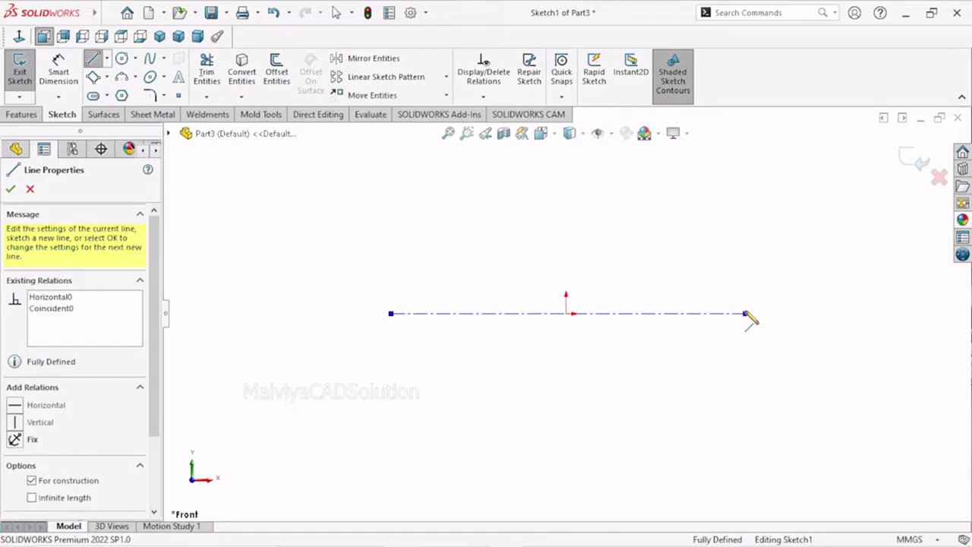
right_click(673, 245)
left_click(697, 252)
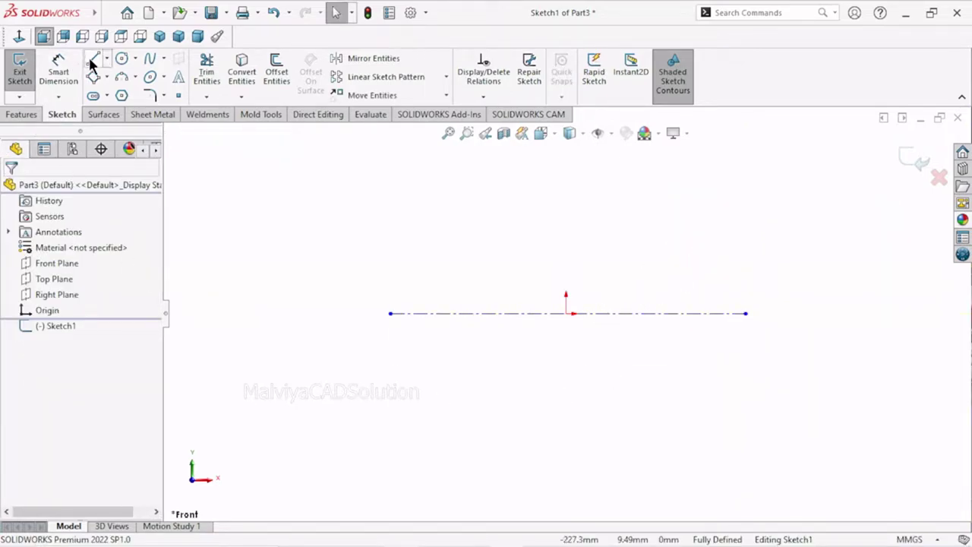
key("l")
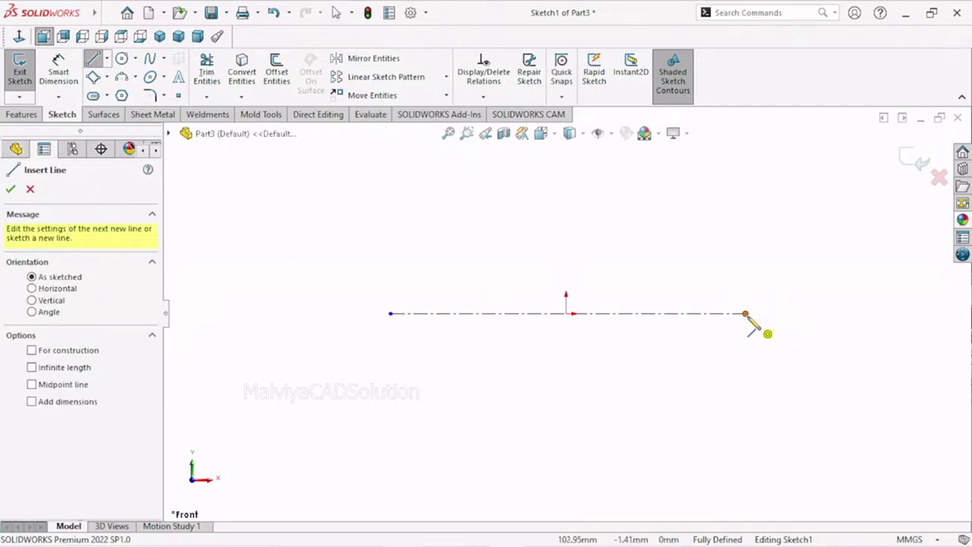
Step: Draw the line chain: vertical end, short step, long leftward taper and flat left top
left_click(745, 314)
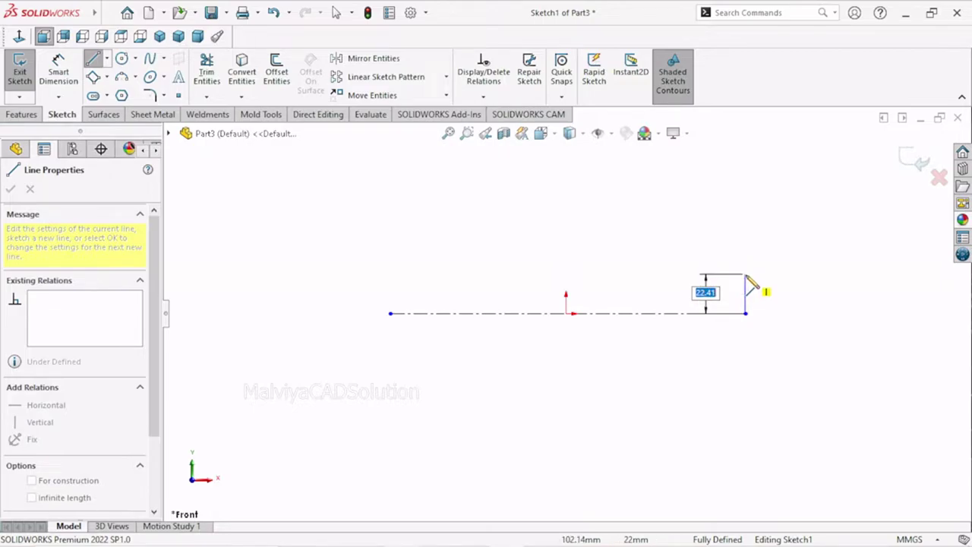
left_click(745, 281)
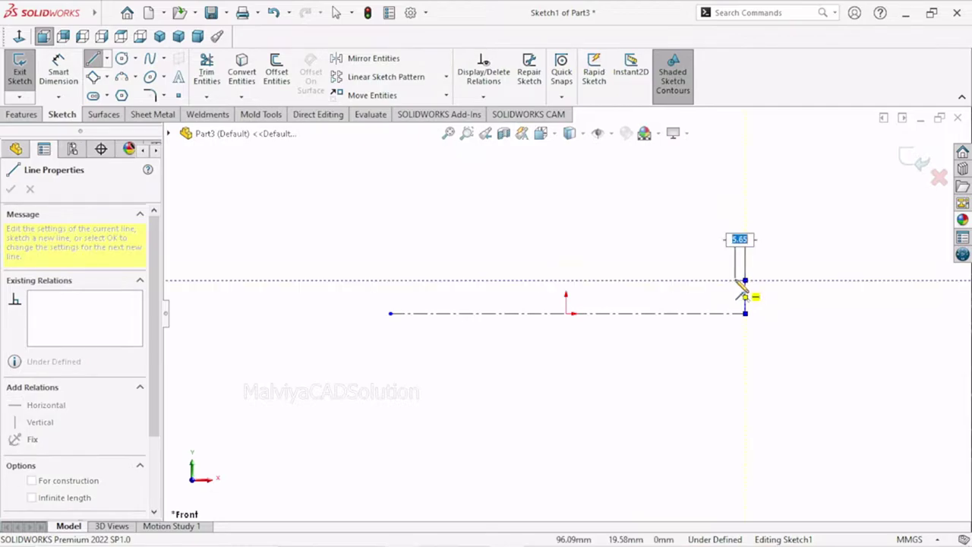
left_click(726, 280)
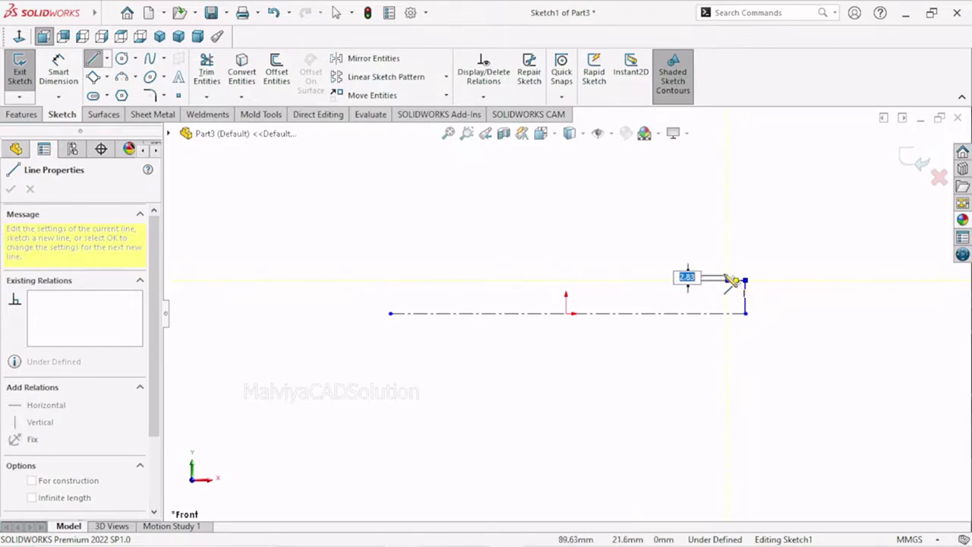
left_click(726, 271)
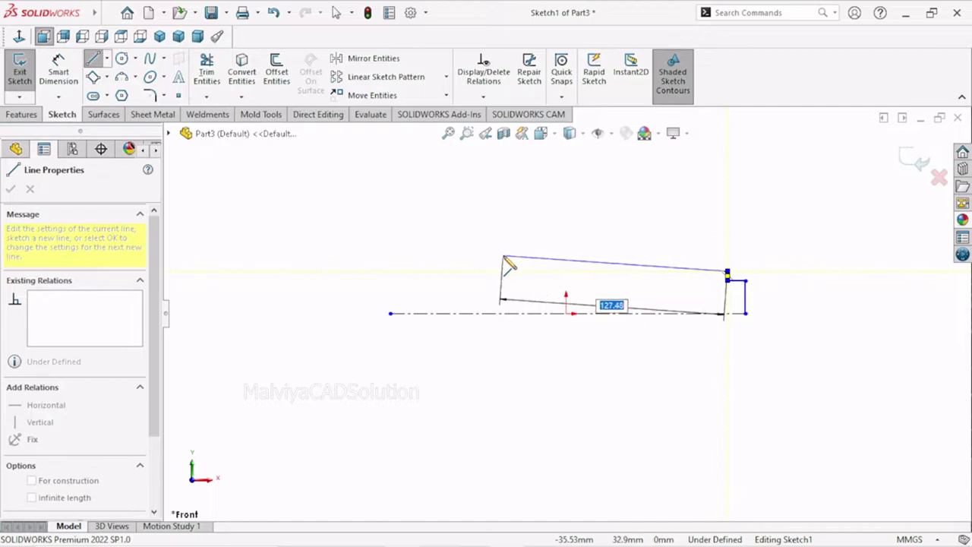
left_click(503, 257)
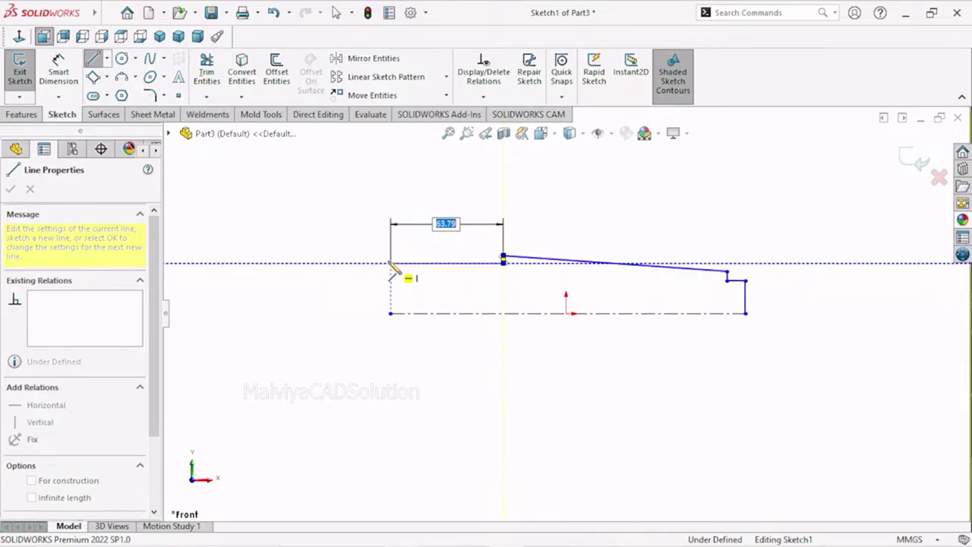
left_click(392, 263)
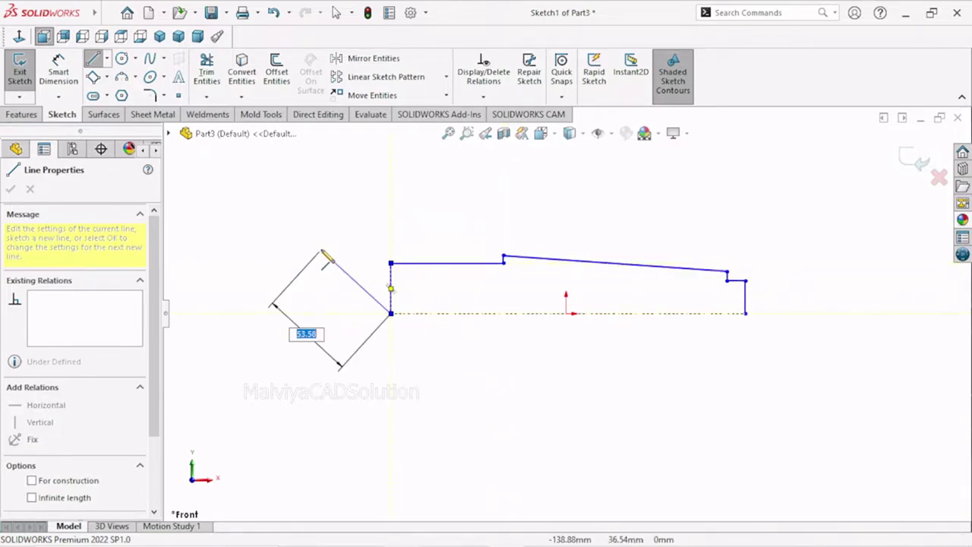
right_click(334, 259)
left_click(335, 260)
scroll(410, 303, "up", 1)
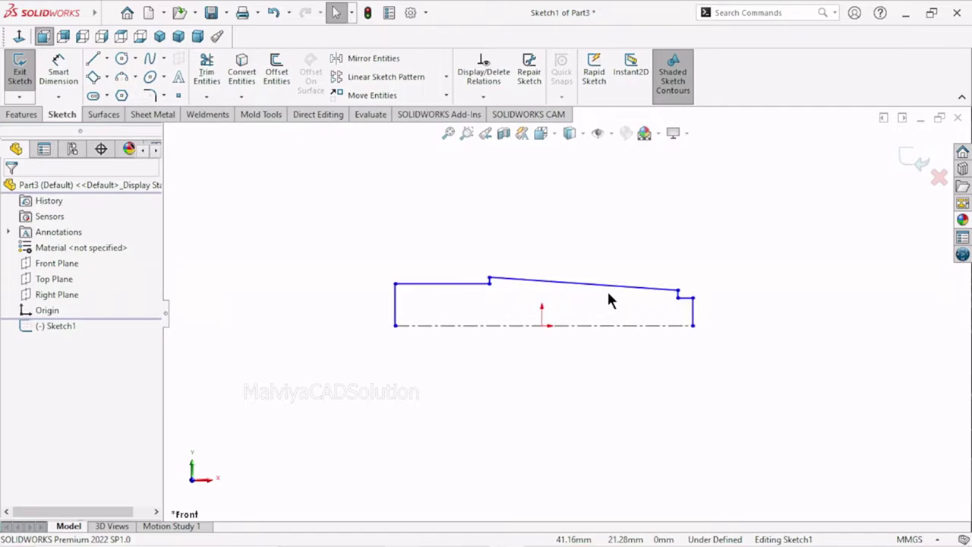
left_click(441, 283)
Step: Make the top-left line horizontal and dimension its height from the centreline as 25/2 (12.50 mm)
left_click(462, 219)
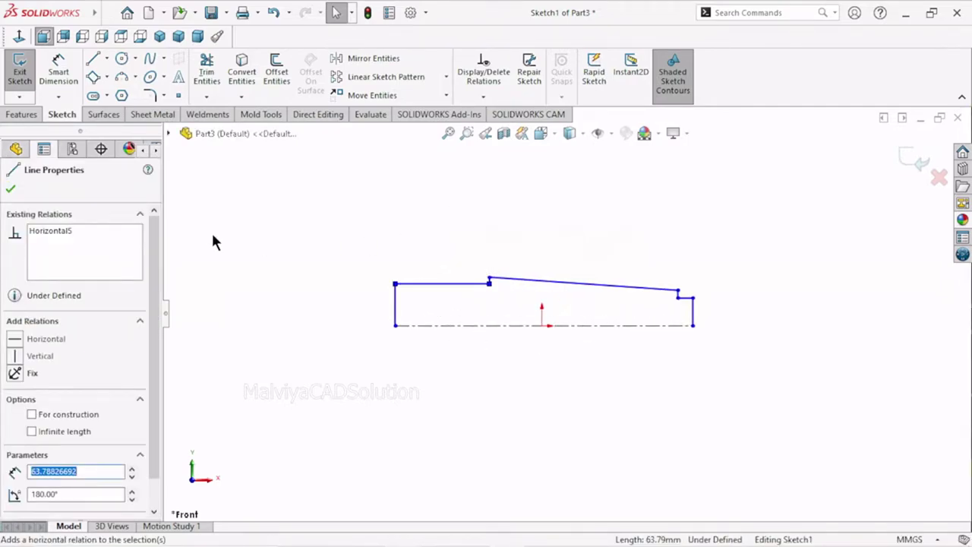
left_click(10, 188)
scroll(651, 303, "up", 2)
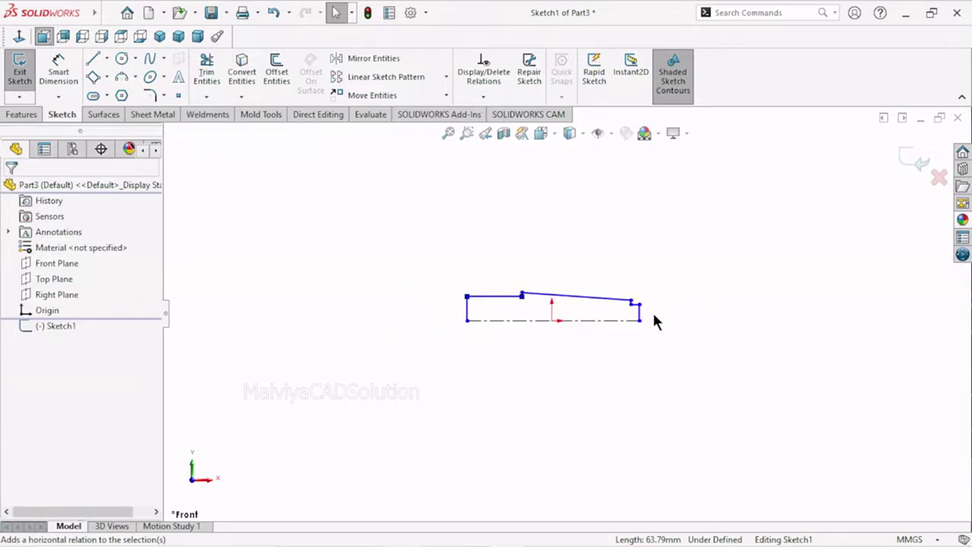
scroll(652, 311, "down", 2)
scroll(505, 317, "down", 1)
left_click(59, 72)
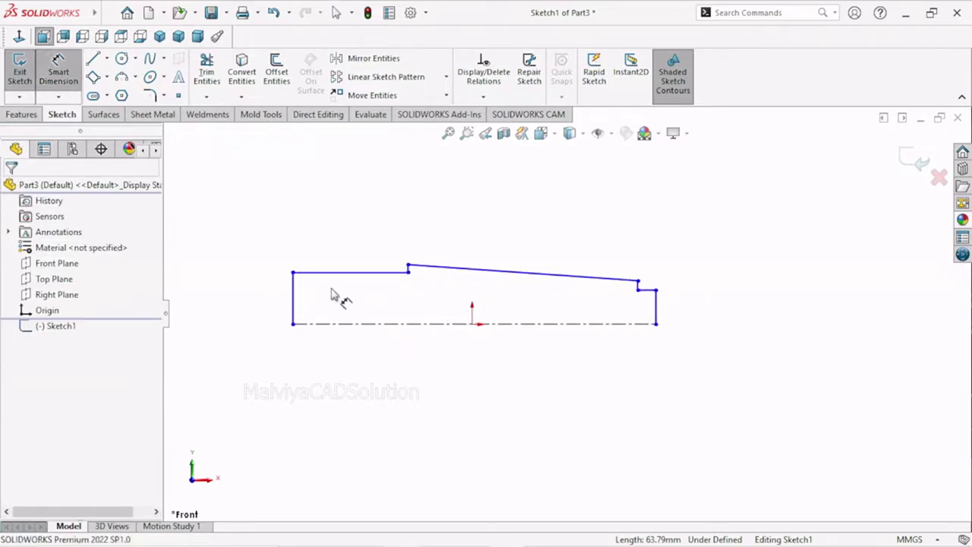
left_click(328, 275)
left_click(336, 324)
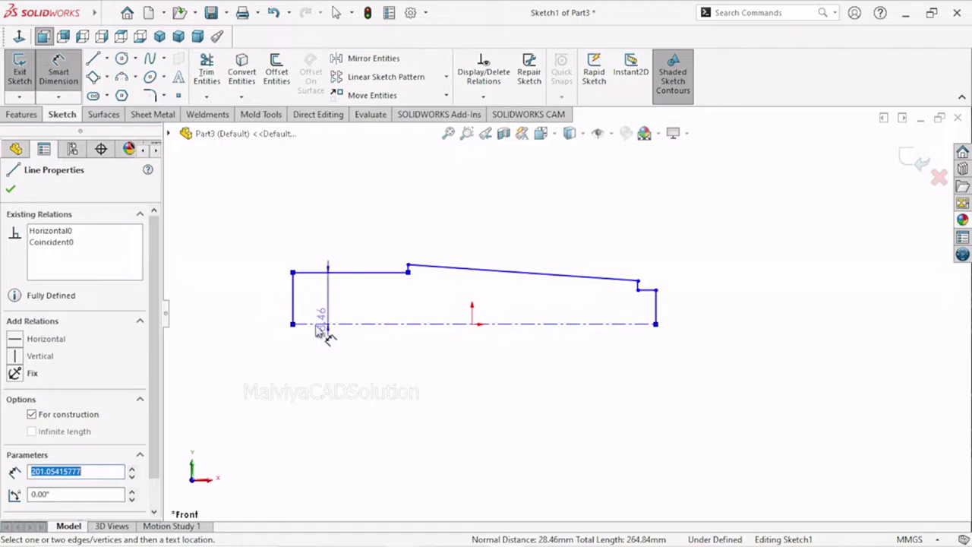
left_click(244, 326)
left_click(244, 327)
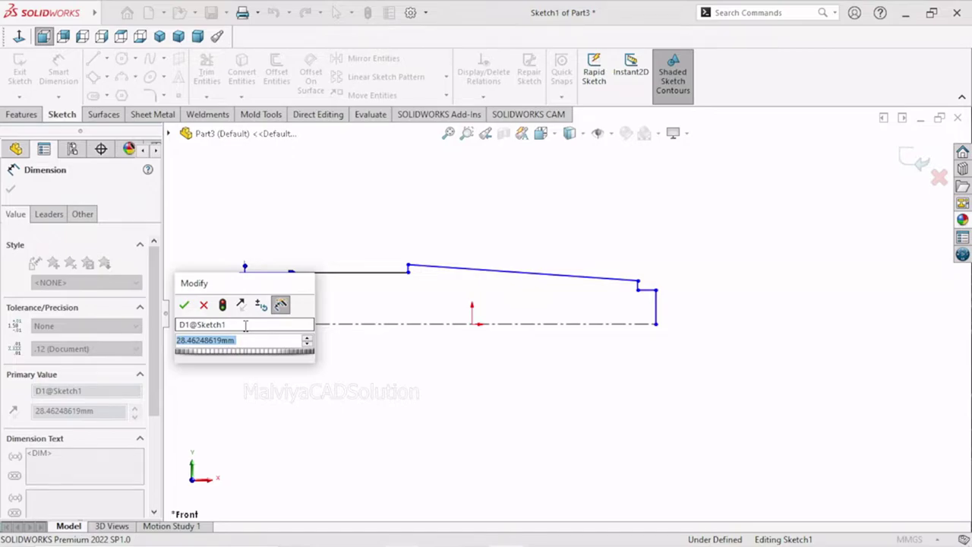
type("25")
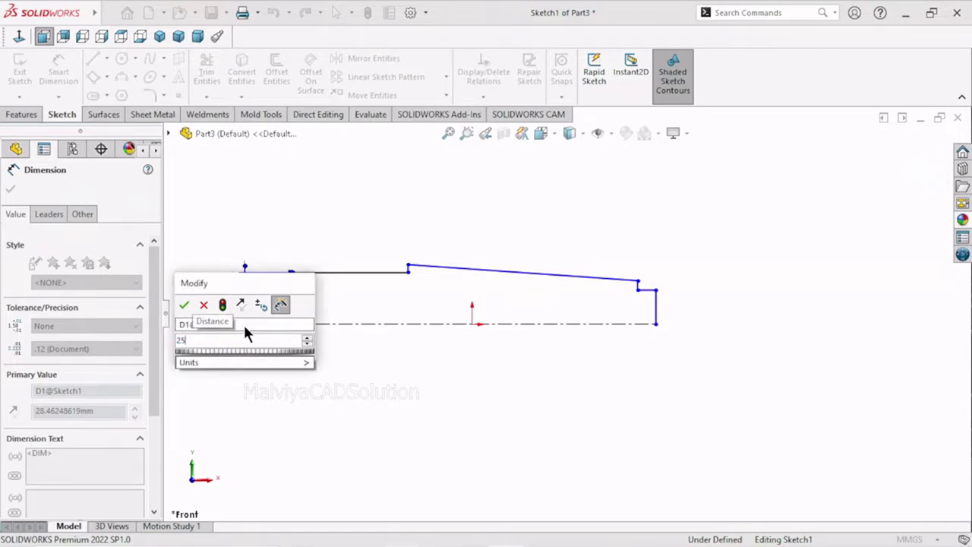
type("/2")
key("Return")
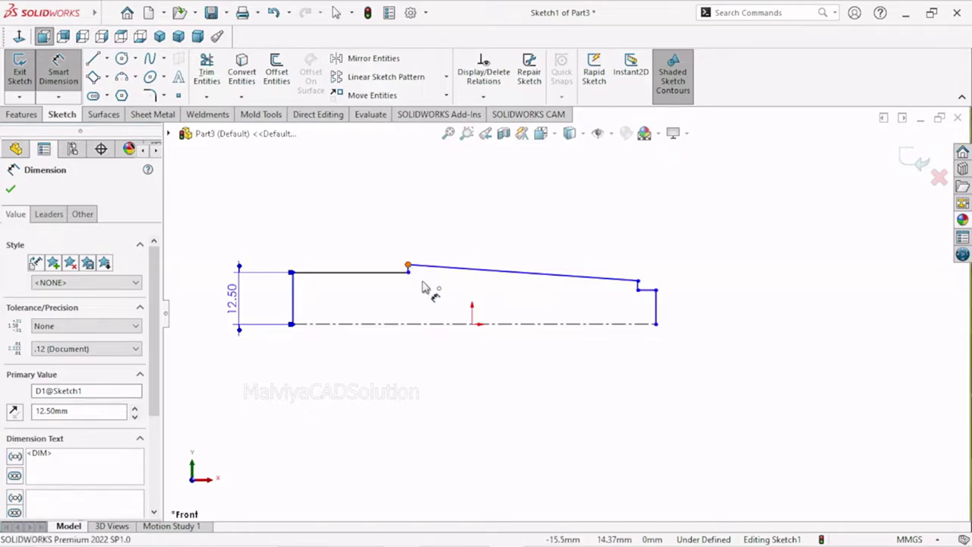
Step: Dimension the taper's left-end height from the centreline as 31.5/2 (15.75 mm)
left_click(409, 266)
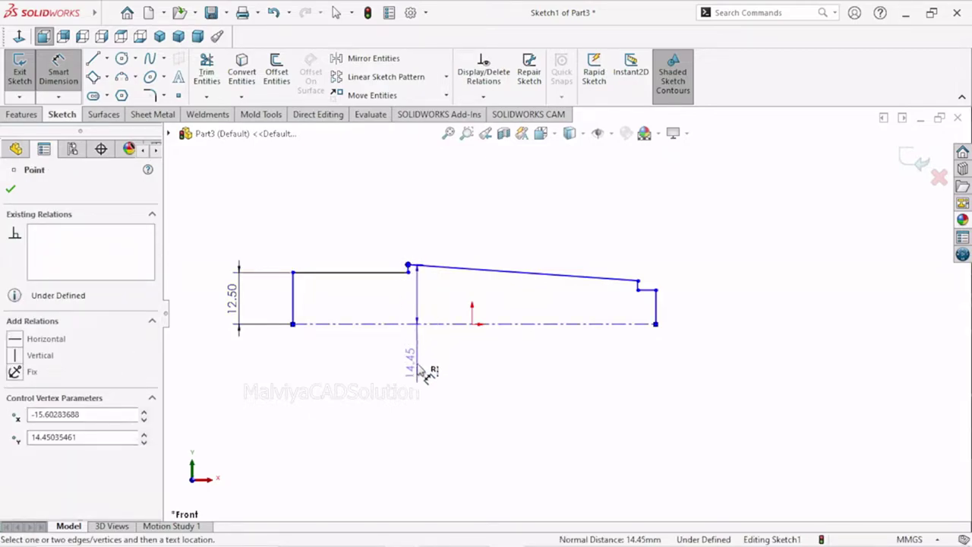
left_click(426, 309)
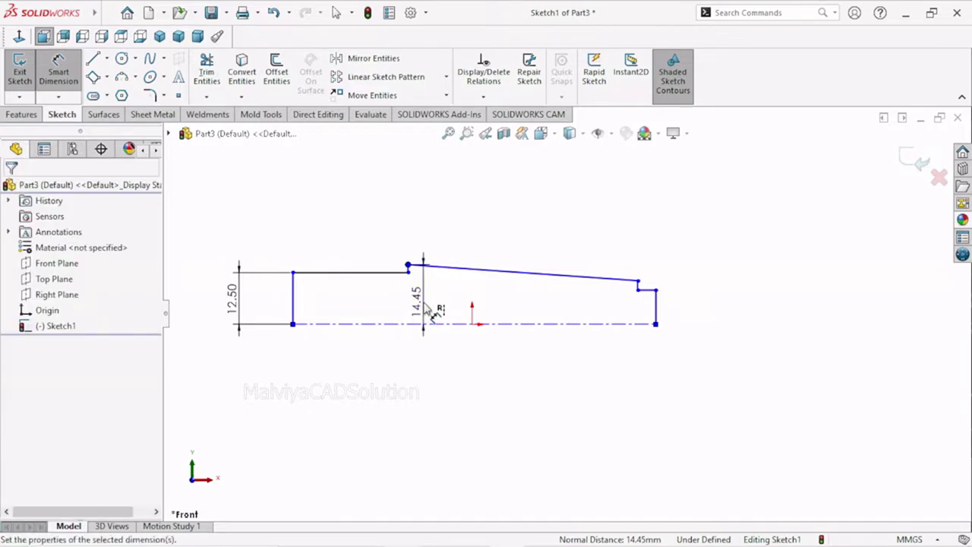
type("31")
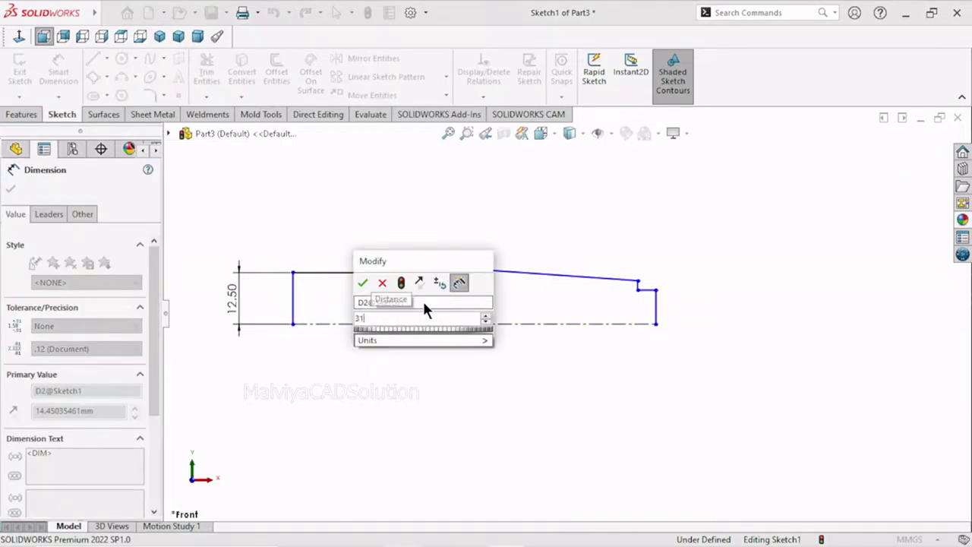
type(".5/2")
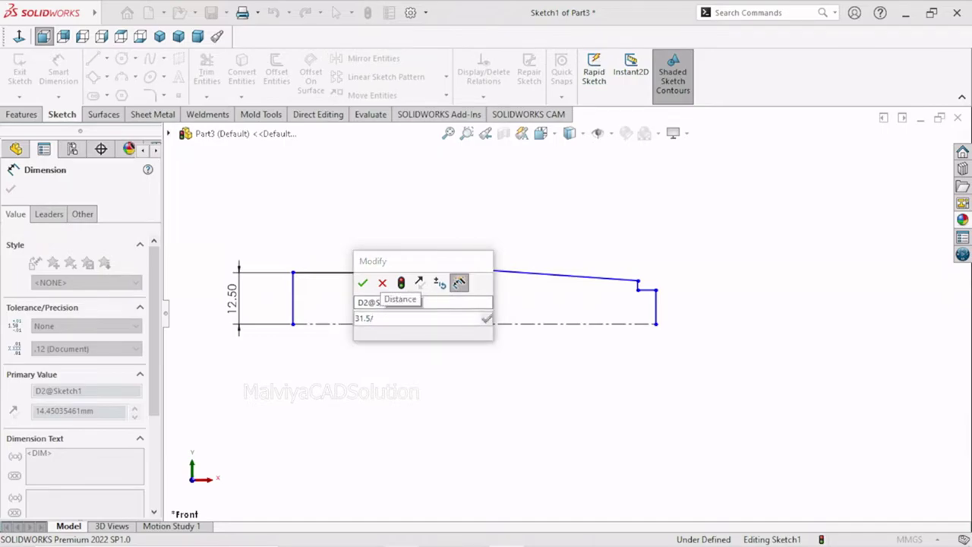
left_click(362, 282)
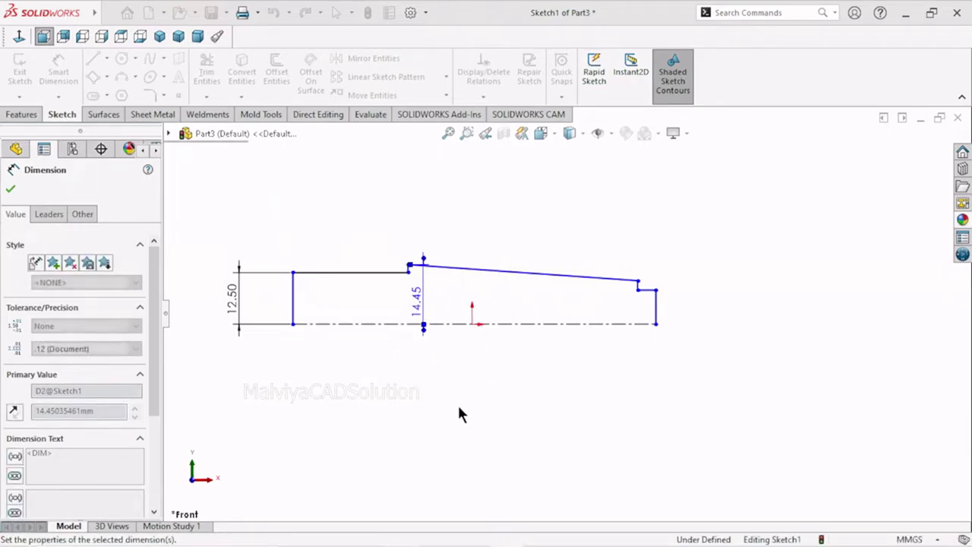
scroll(543, 287, "down", 1)
scroll(595, 348, "down", 1)
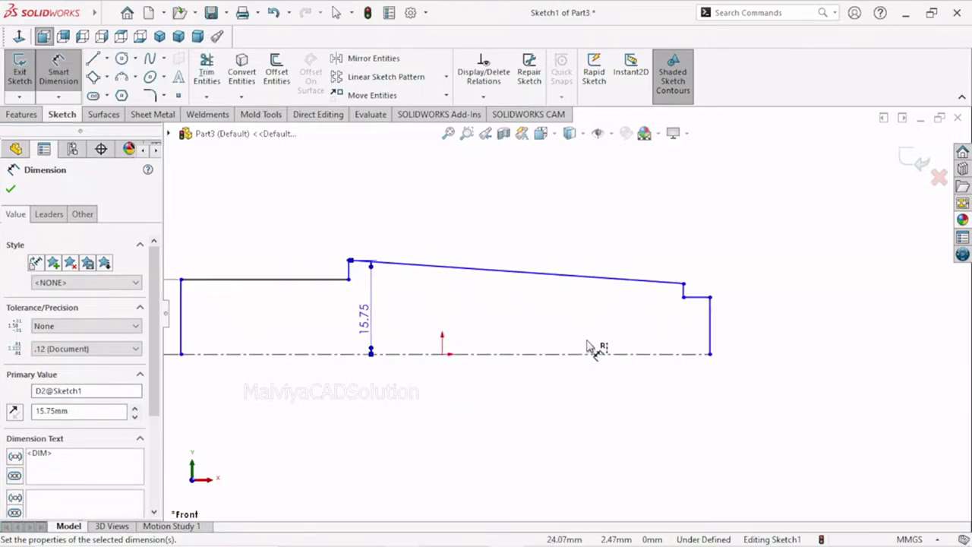
Step: Dimension the slanted top line at 1.5° to the centreline
left_click(513, 355)
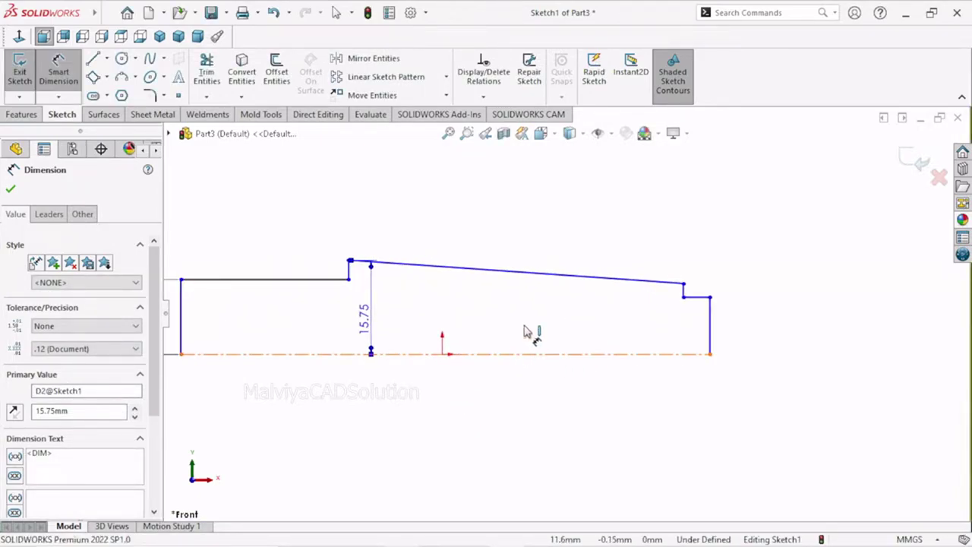
left_click(527, 274)
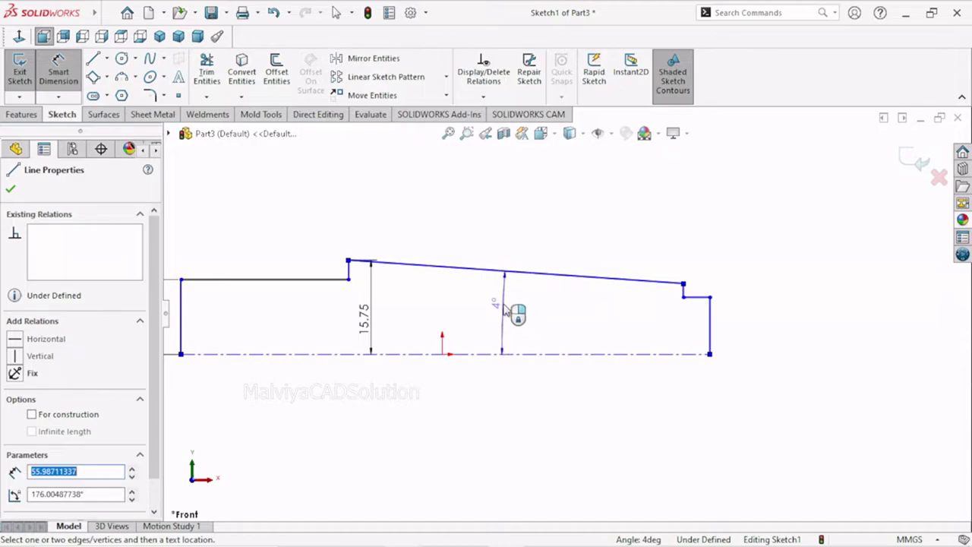
left_click(506, 308)
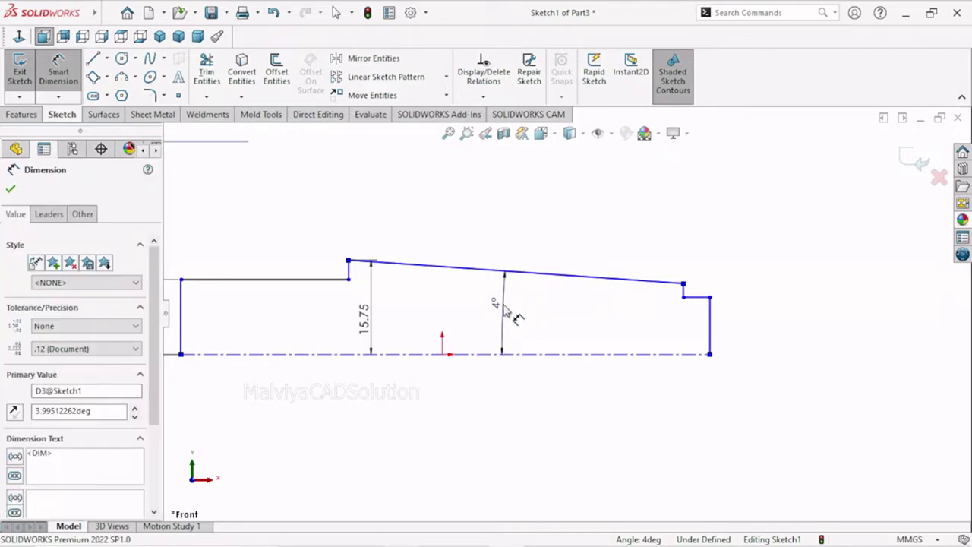
type("1.")
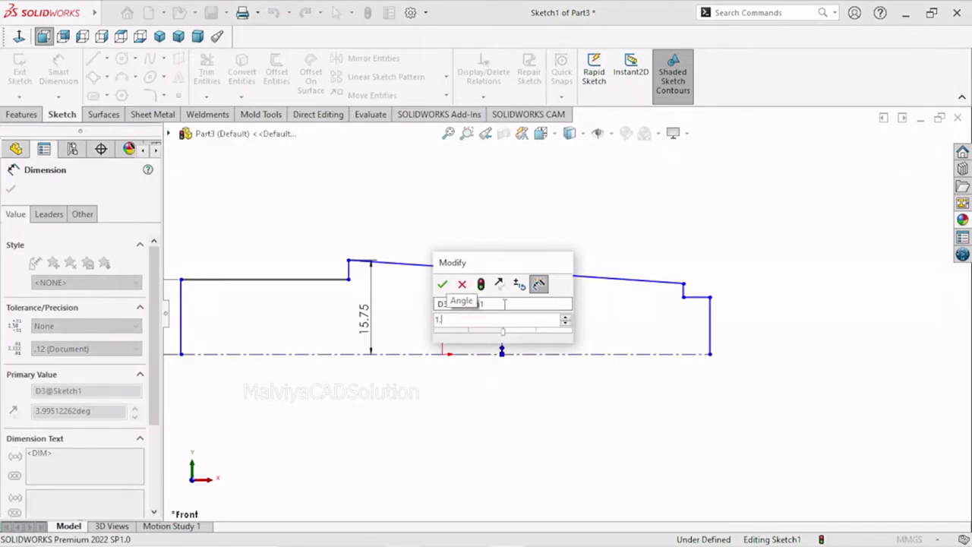
type("5")
key("Return")
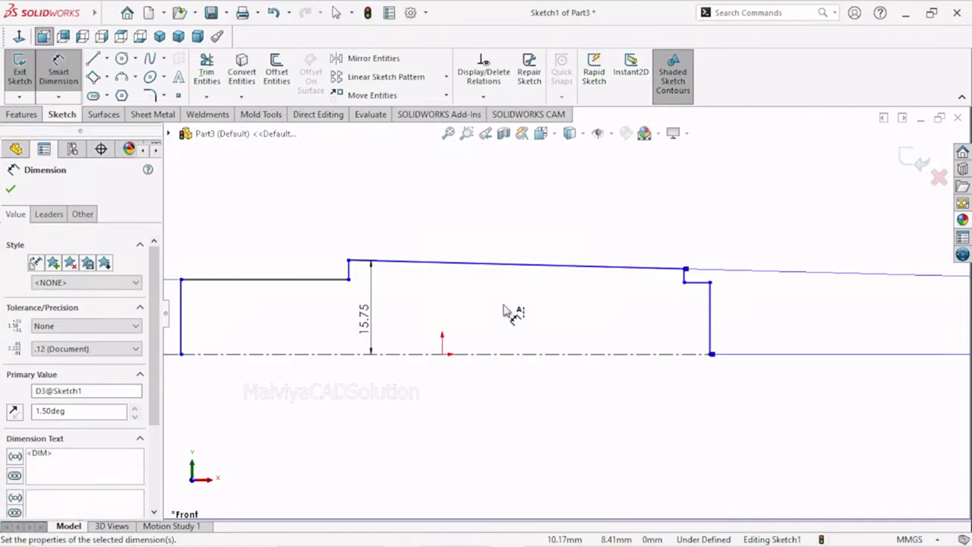
Step: Shorten the overlong taper line and move the 1.5° dimension inside the profile
scroll(504, 311, "up", 3)
scroll(607, 342, "up", 3)
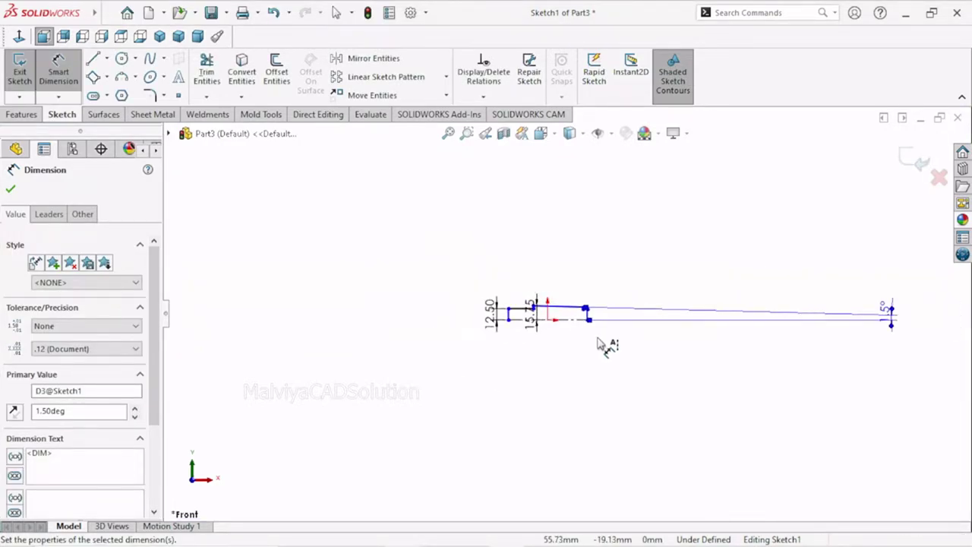
left_click_drag(831, 313, 580, 315)
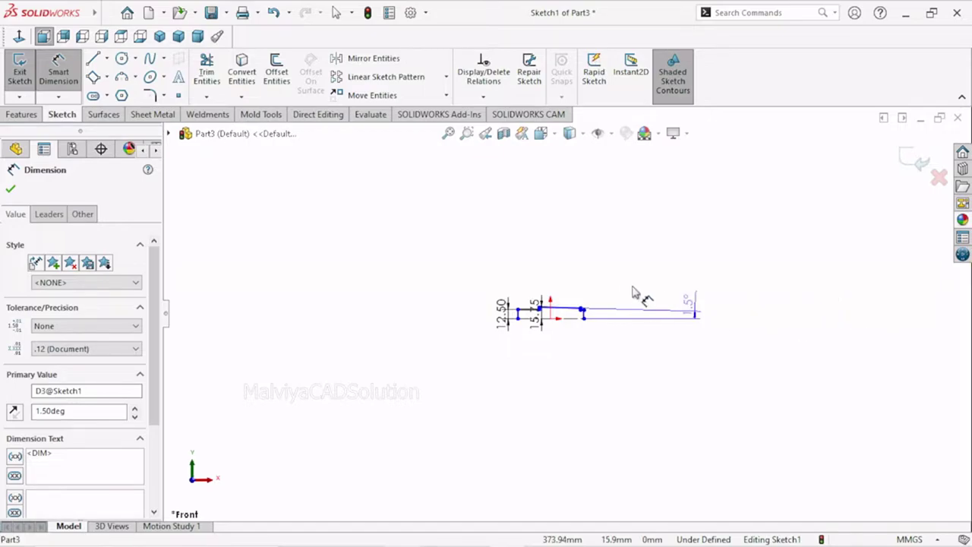
left_click(570, 320)
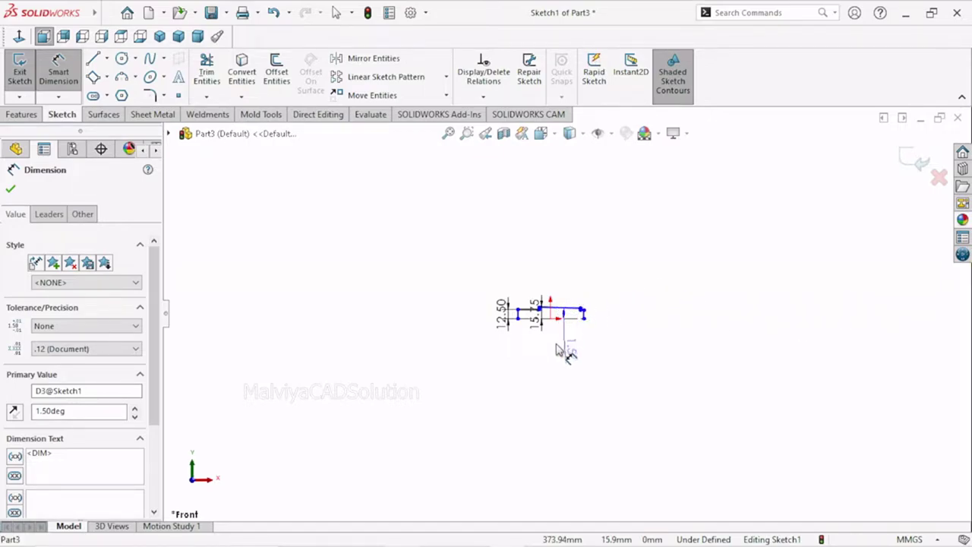
scroll(577, 332, "down", 3)
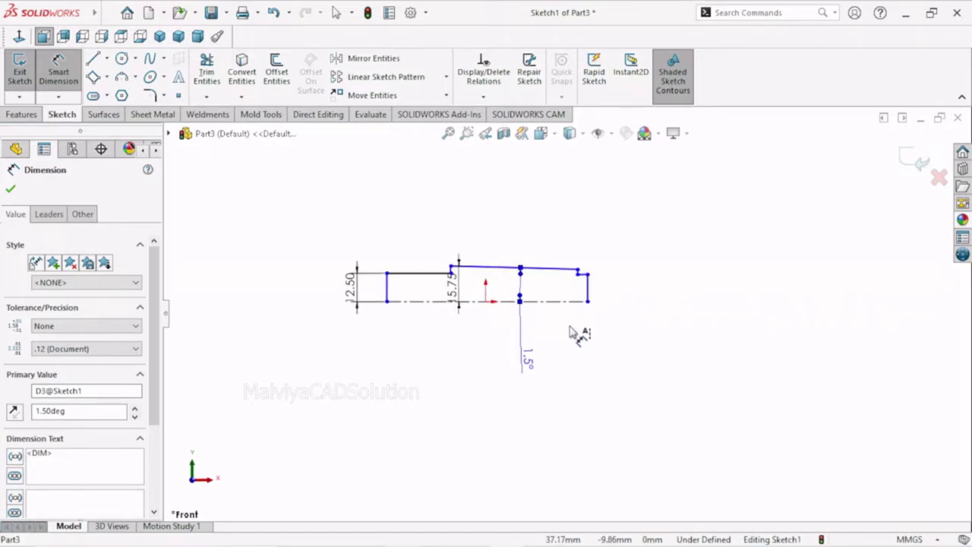
scroll(573, 331, "down", 3)
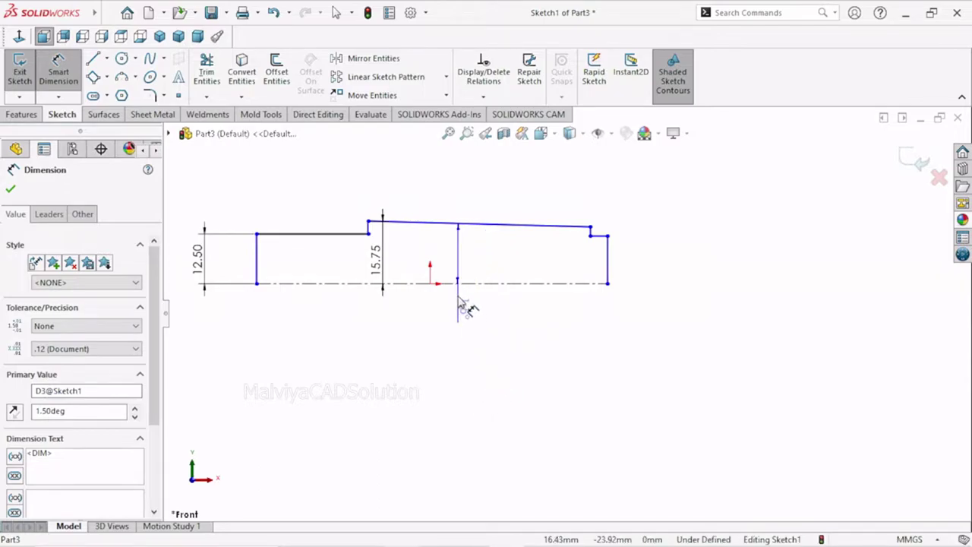
left_click(459, 250)
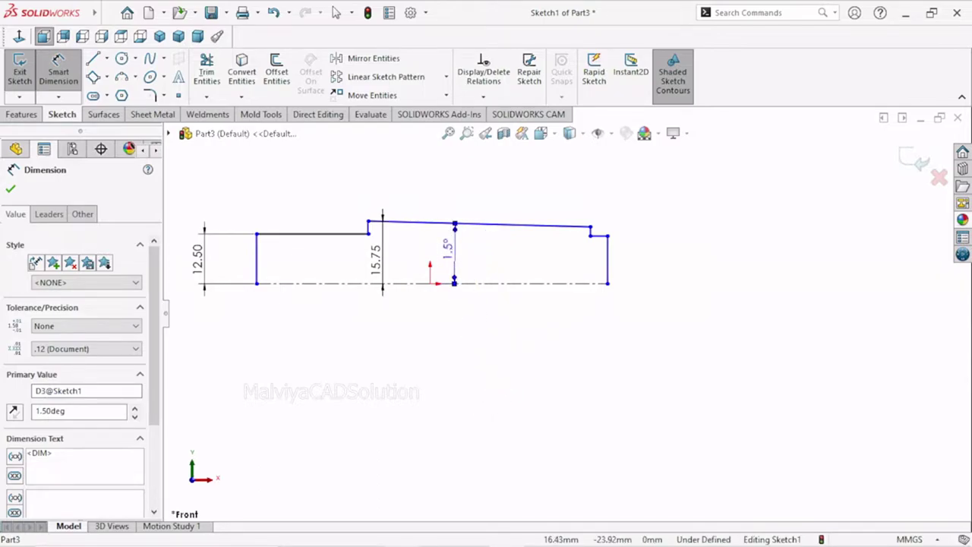
left_click(527, 343)
scroll(402, 273, "up", 2)
scroll(402, 274, "down", 3)
scroll(668, 379, "down", 2)
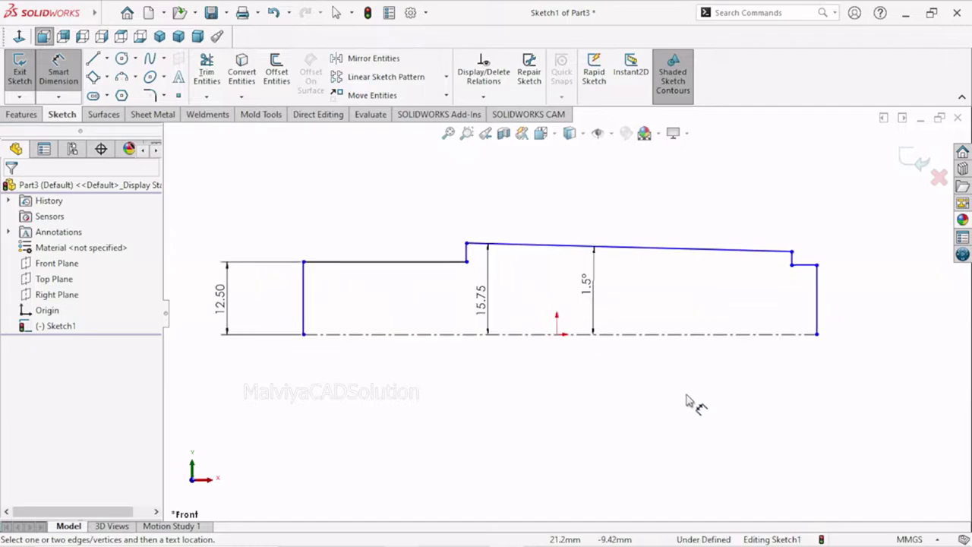
scroll(811, 281, "down", 1)
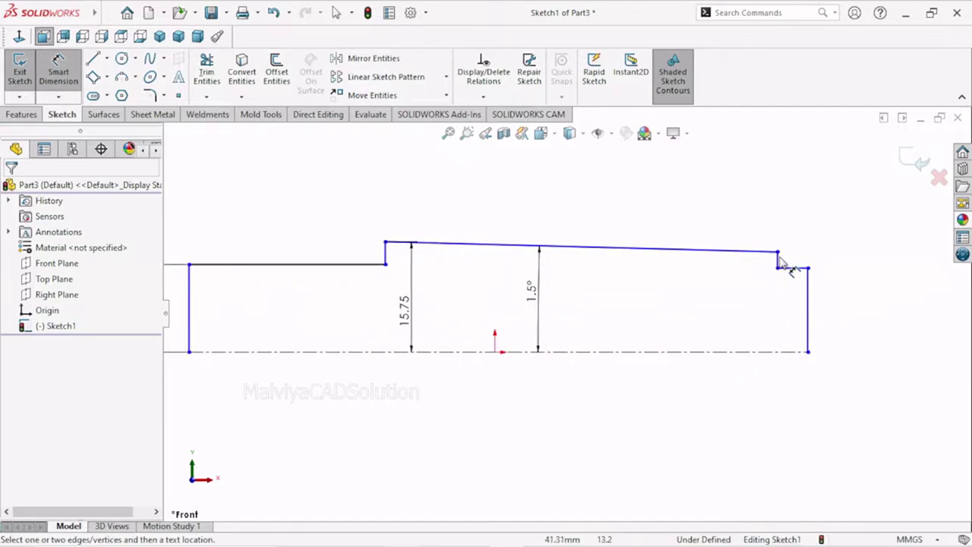
Step: Add a 14.28 mm right-corner height dimension, try 27.5, then undo that change
left_click(777, 251)
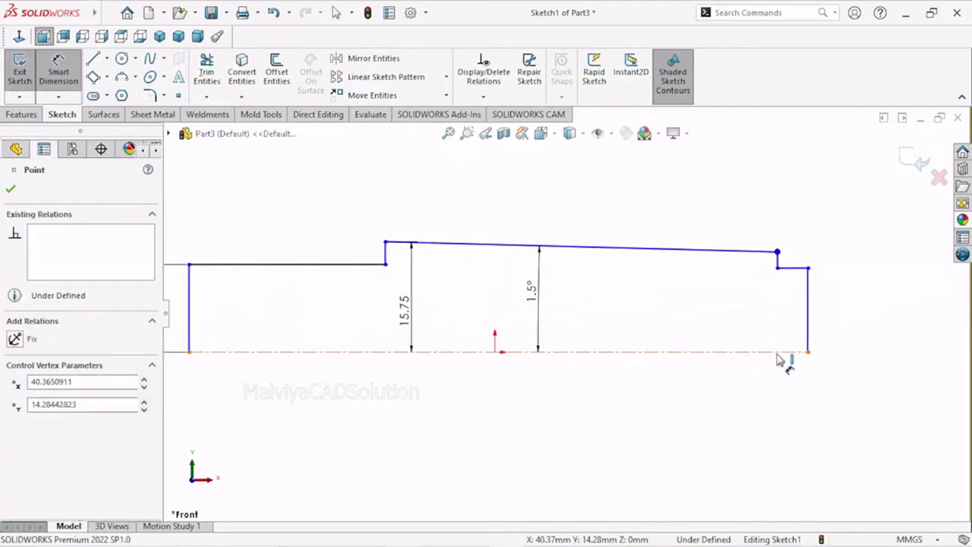
left_click(778, 353)
left_click(735, 319)
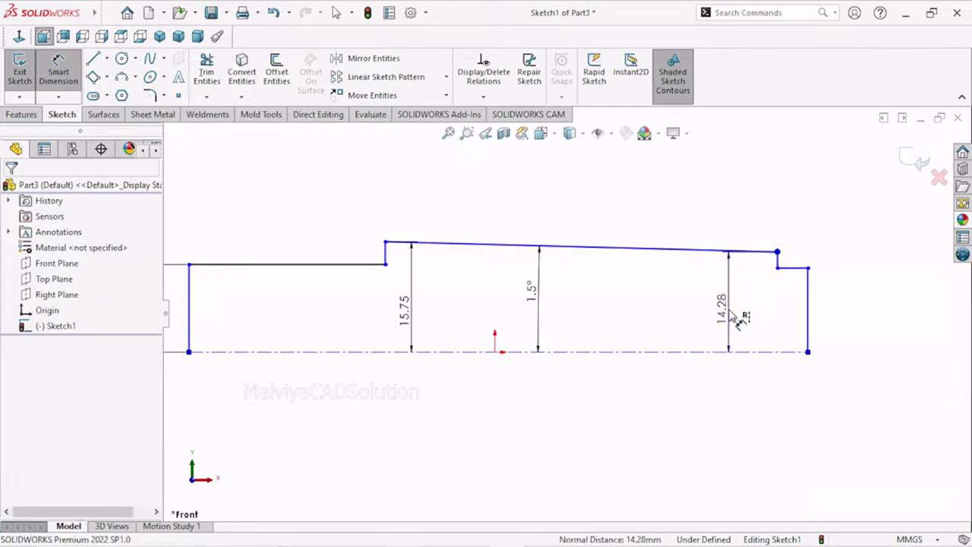
double_click(730, 314)
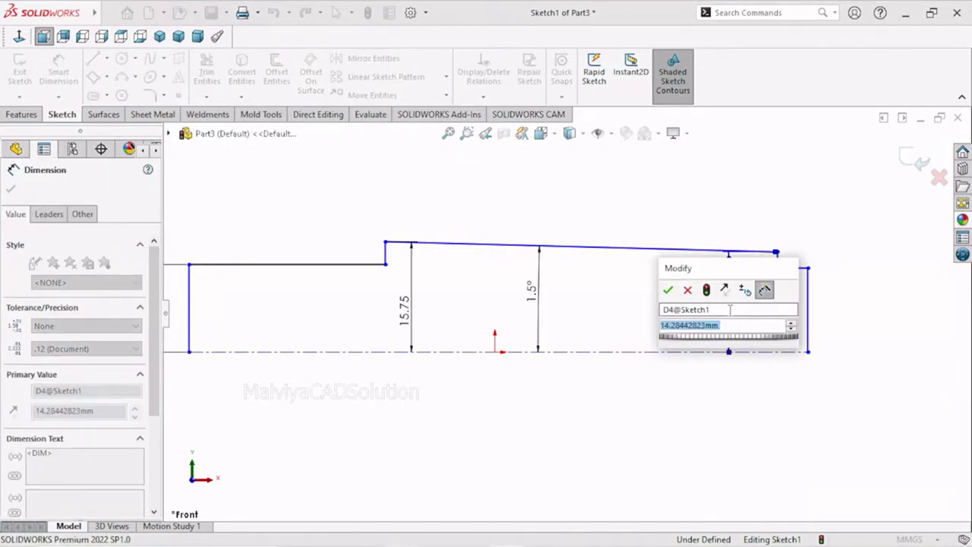
type("2")
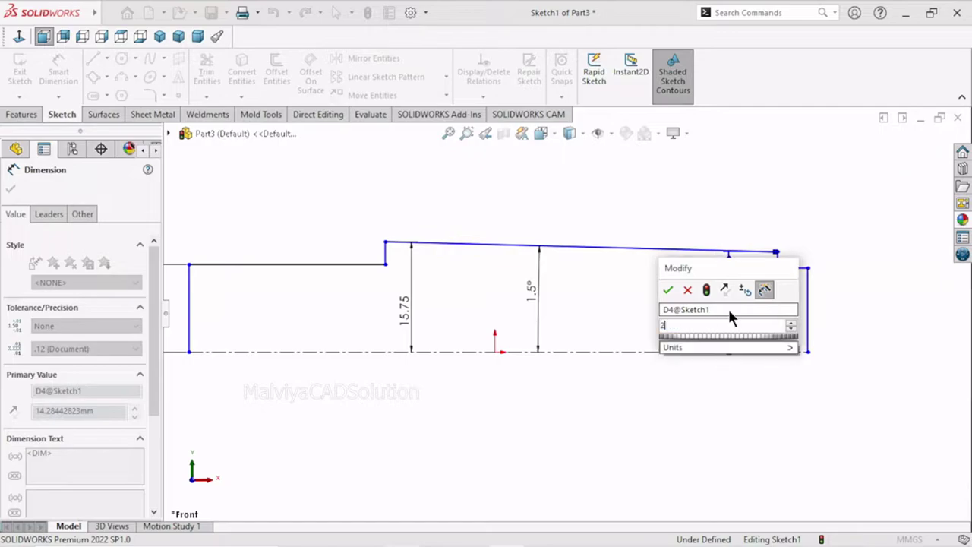
type("7.5")
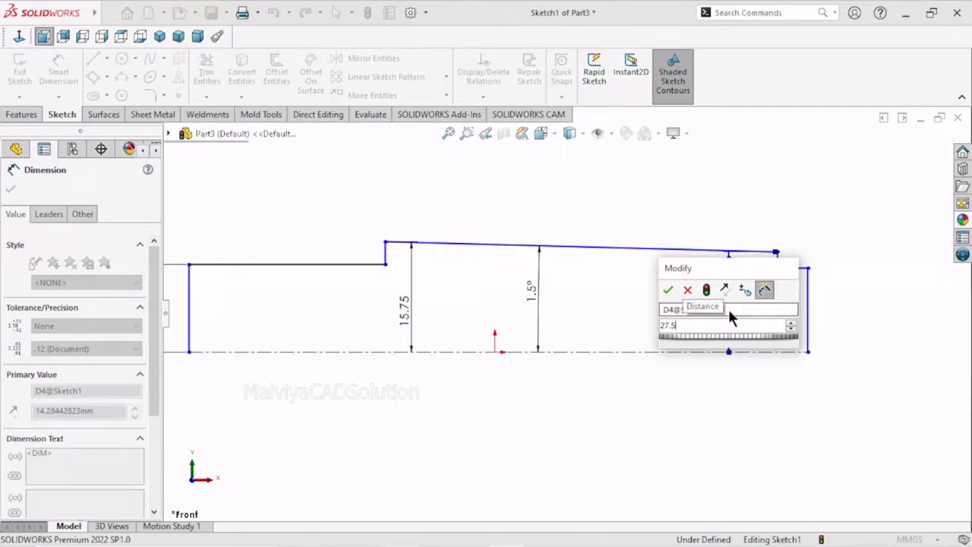
key("Return")
scroll(702, 427, "up", 4)
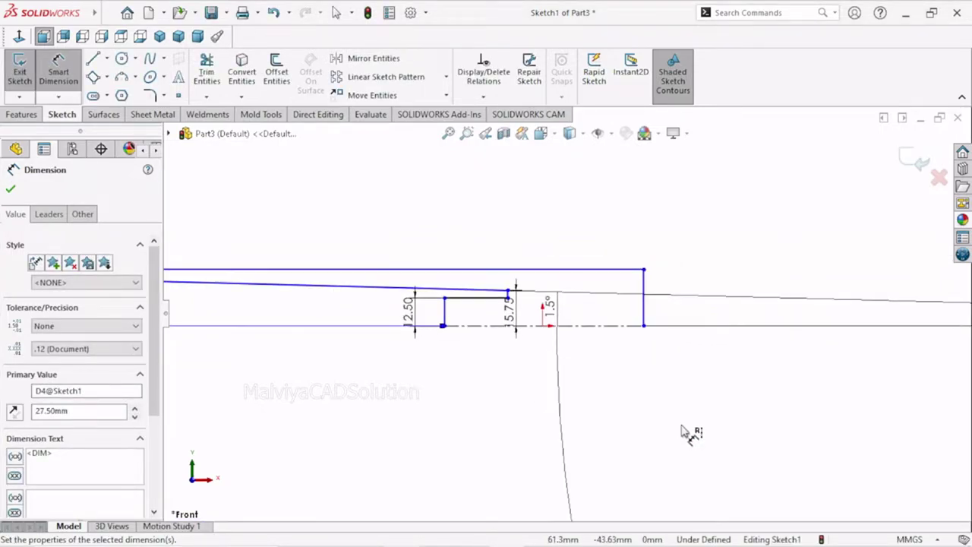
scroll(691, 429, "up", 1)
scroll(691, 430, "up", 1)
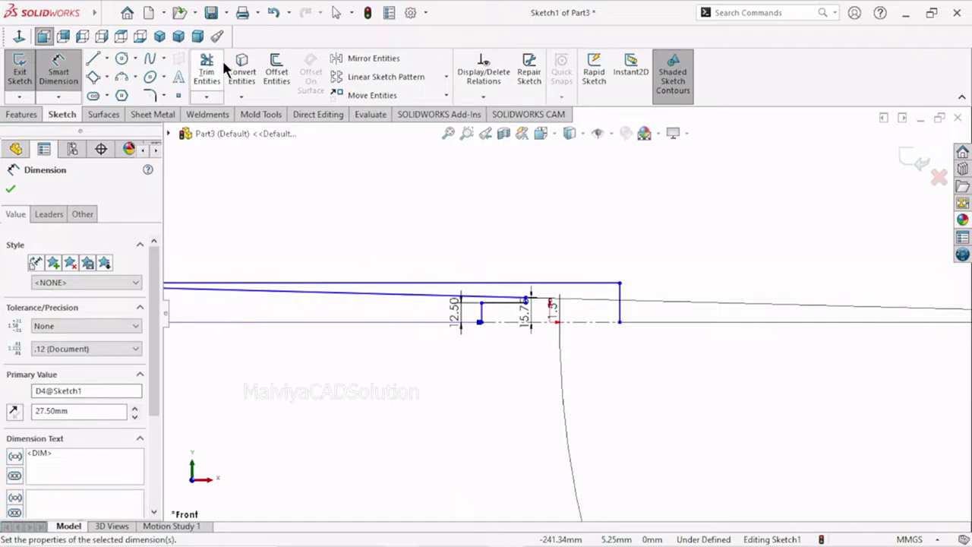
left_click(273, 12)
scroll(558, 313, "down", 2)
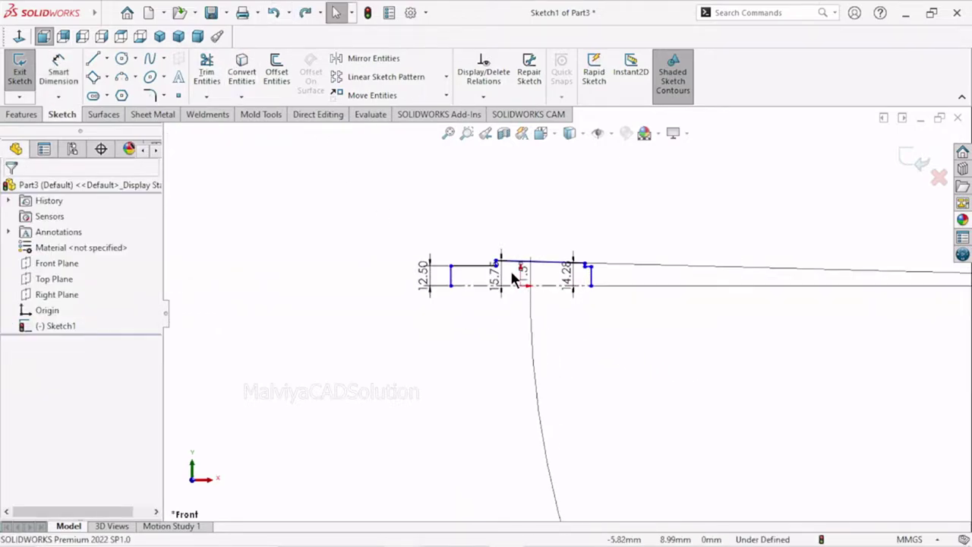
scroll(547, 262, "down", 2)
Step: Attempt a horizontal length dimension on the sloped line, then cancel the conflicting dimension
scroll(546, 265, "down", 1)
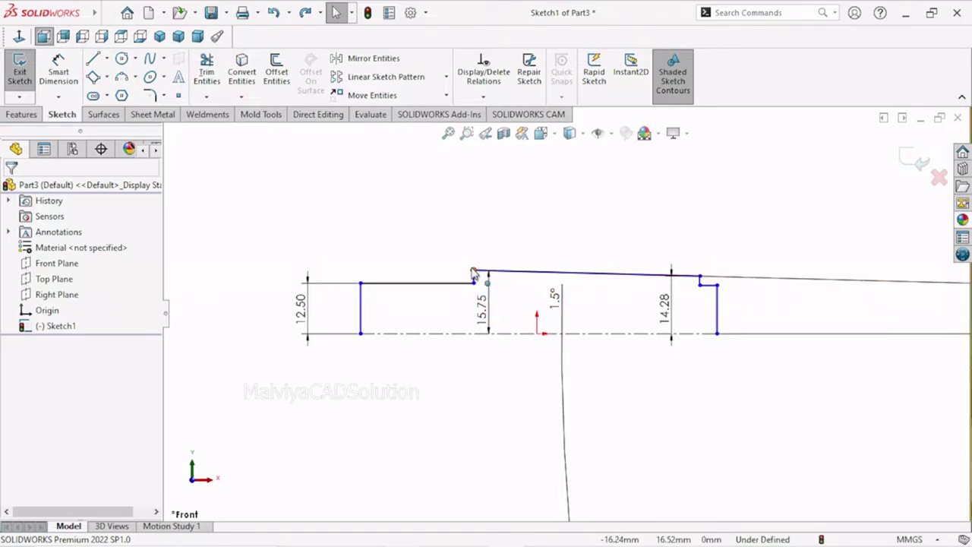
left_click(472, 271)
left_click(59, 69)
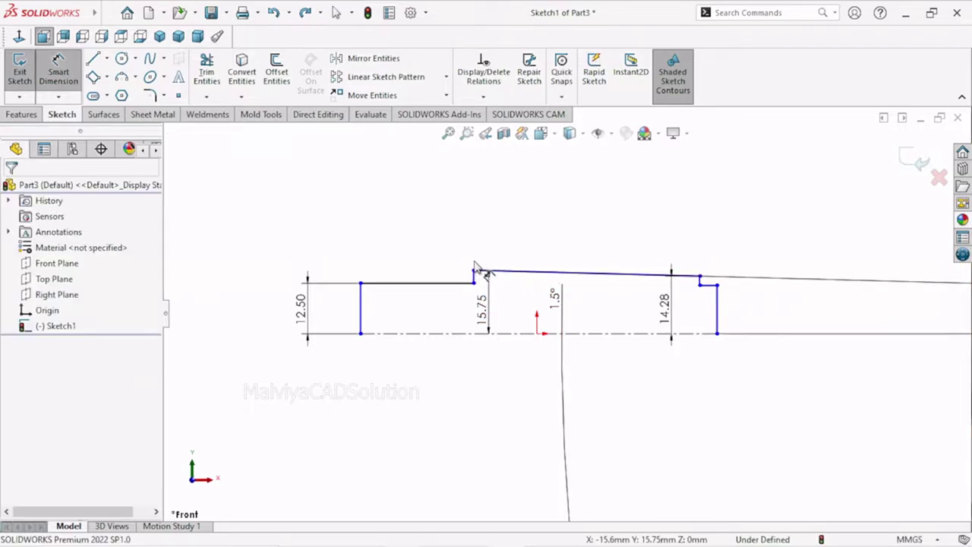
left_click(699, 274)
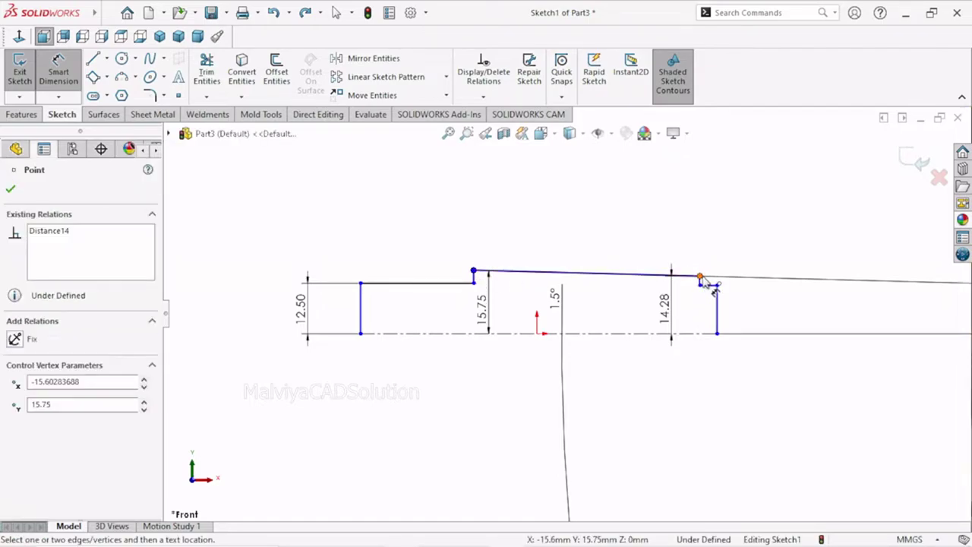
left_click(603, 220)
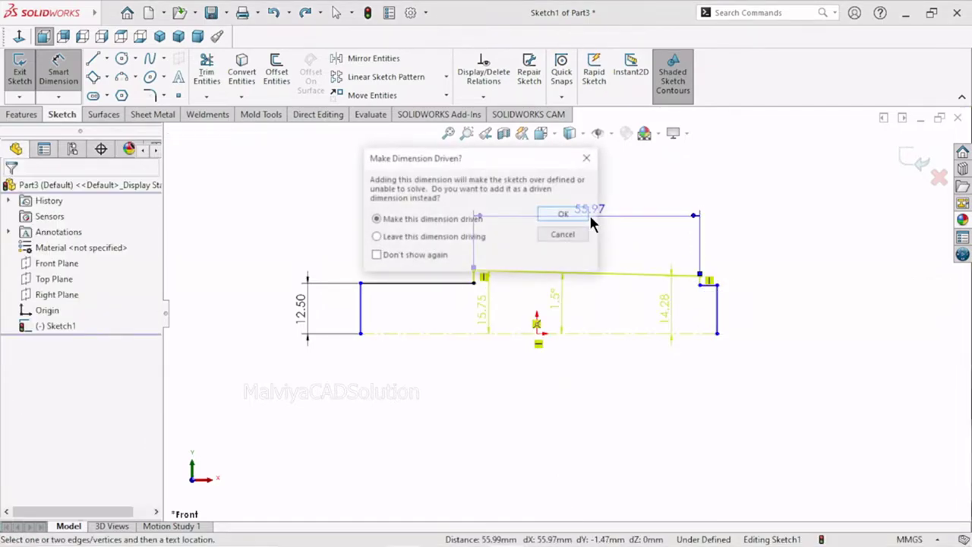
left_click(569, 234)
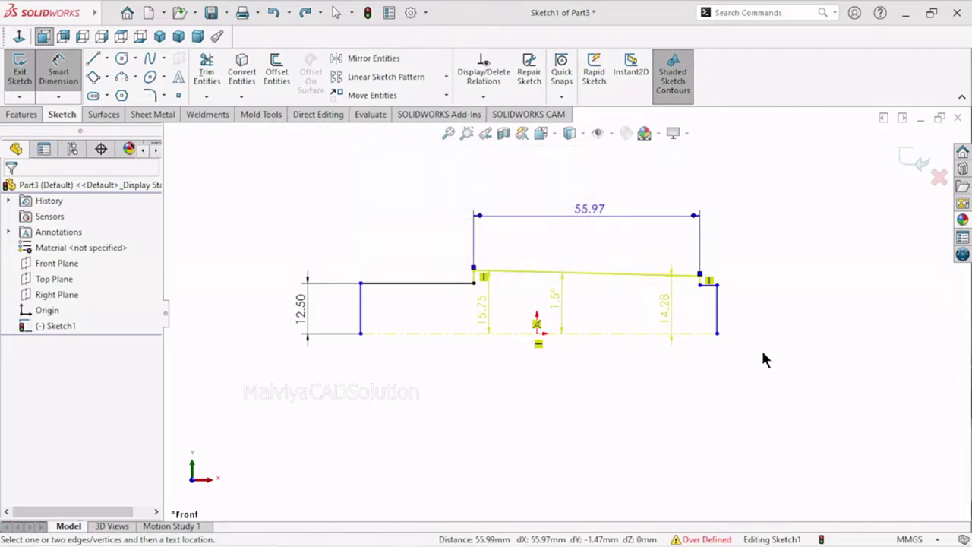
Step: Delete the 1.5° angle and 14.28 mm height dimensions
left_click(558, 306)
key("Delete")
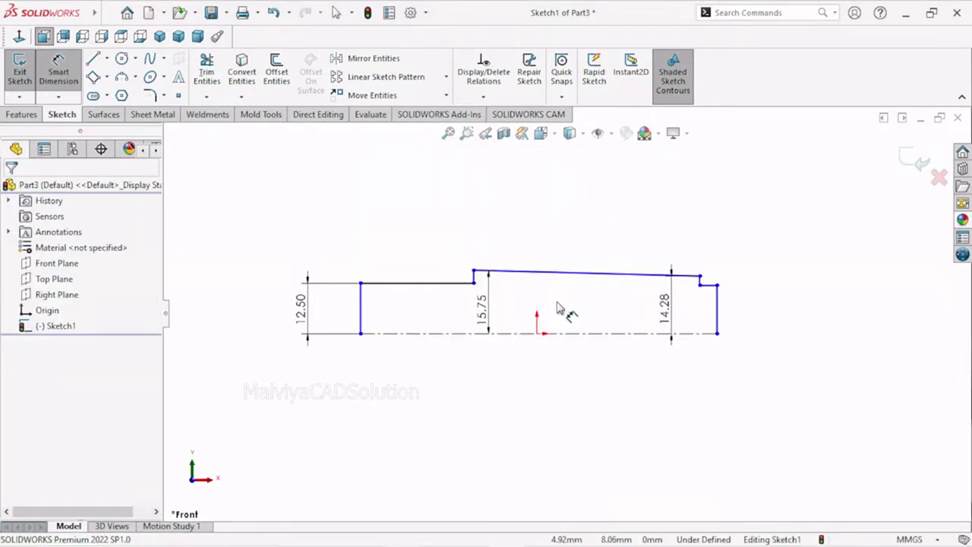
left_click(669, 326)
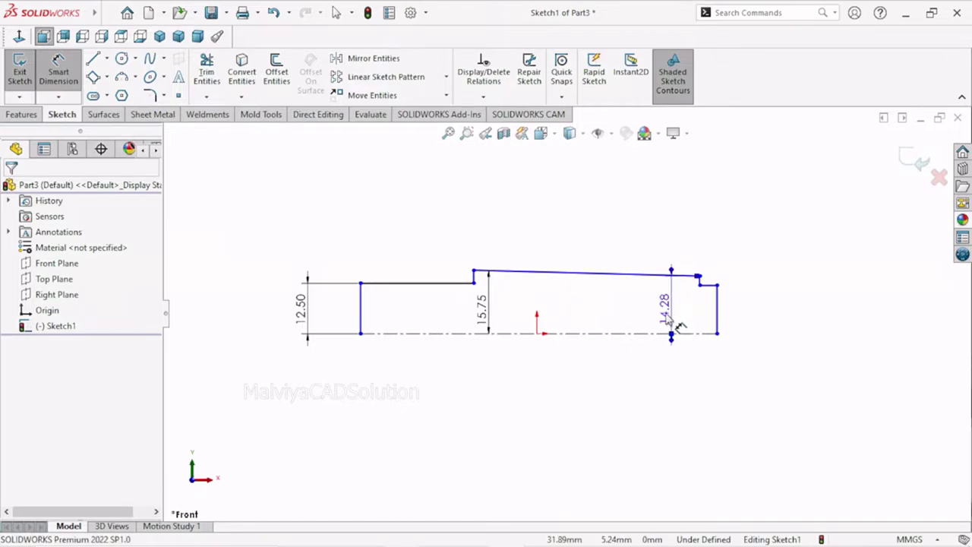
left_click(668, 313)
key("Delete")
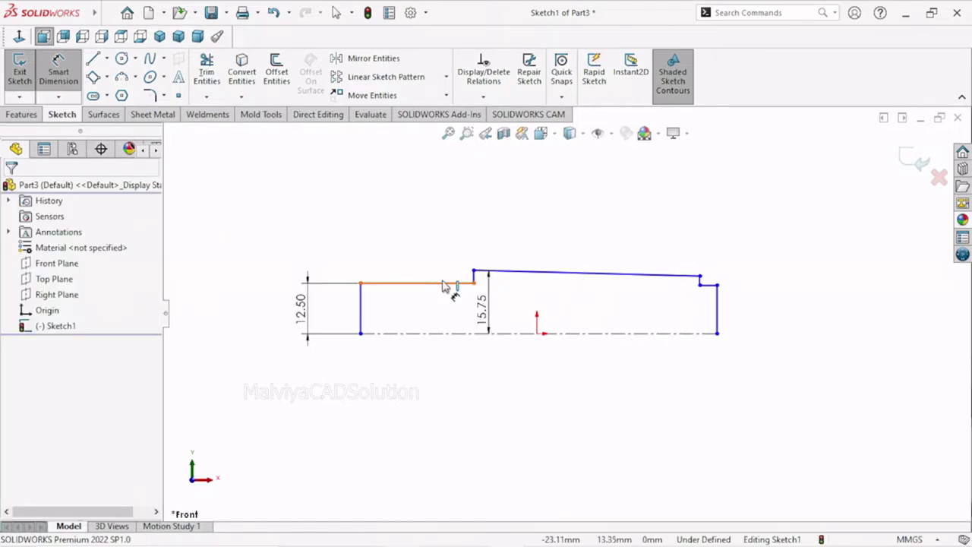
left_click(474, 270)
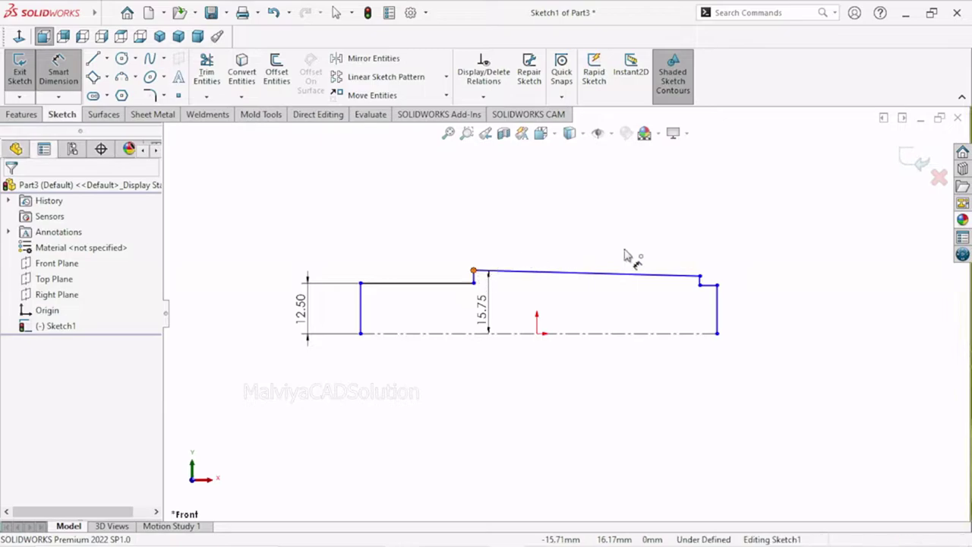
Step: Add a 100 mm horizontal length dimension between the sloped line's two endpoints
left_click(700, 277)
left_click(570, 226)
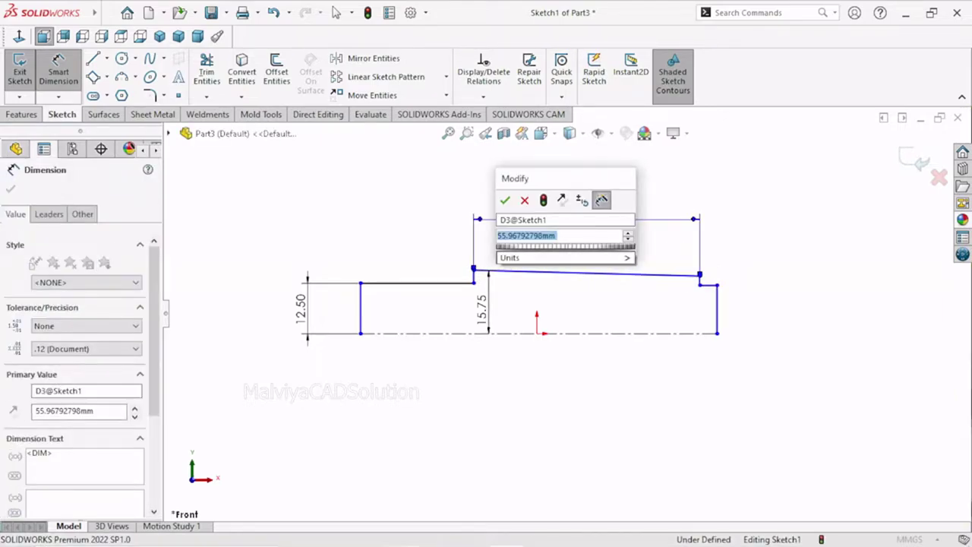
type("1.")
key("BackSpace")
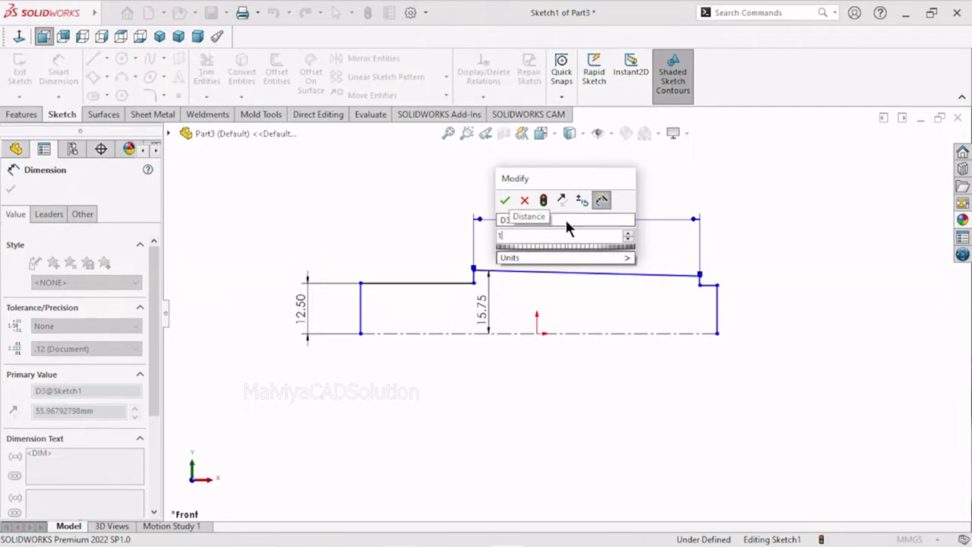
type("09")
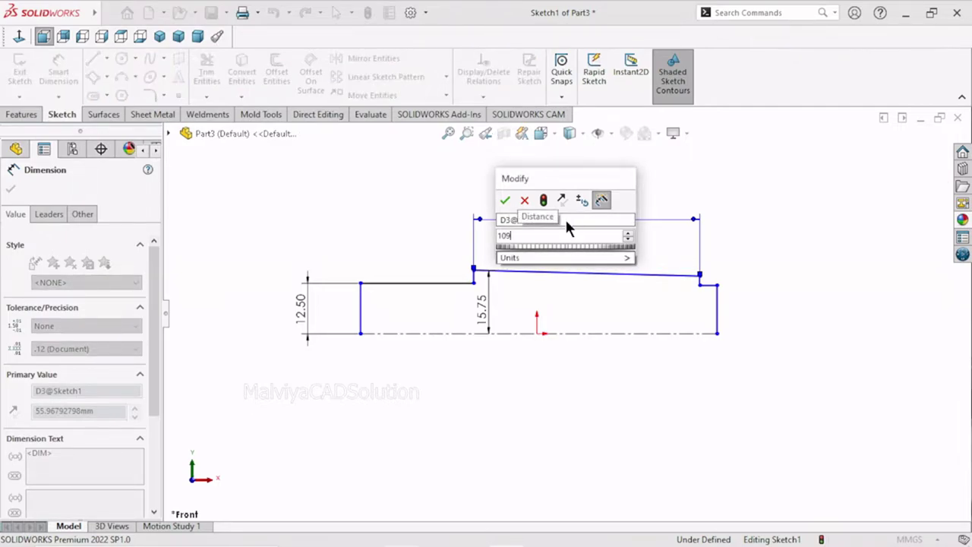
type("-")
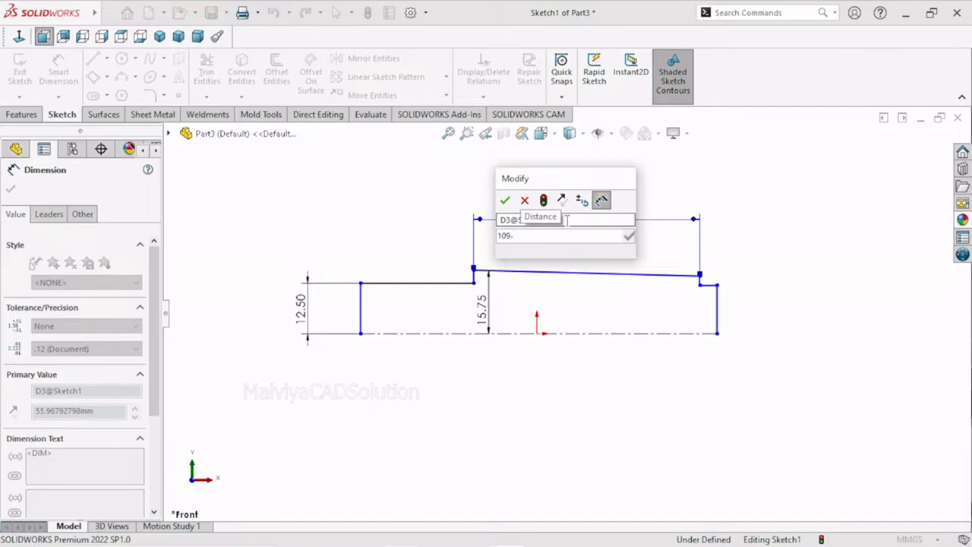
key("BackSpace")
key("BackSpace")
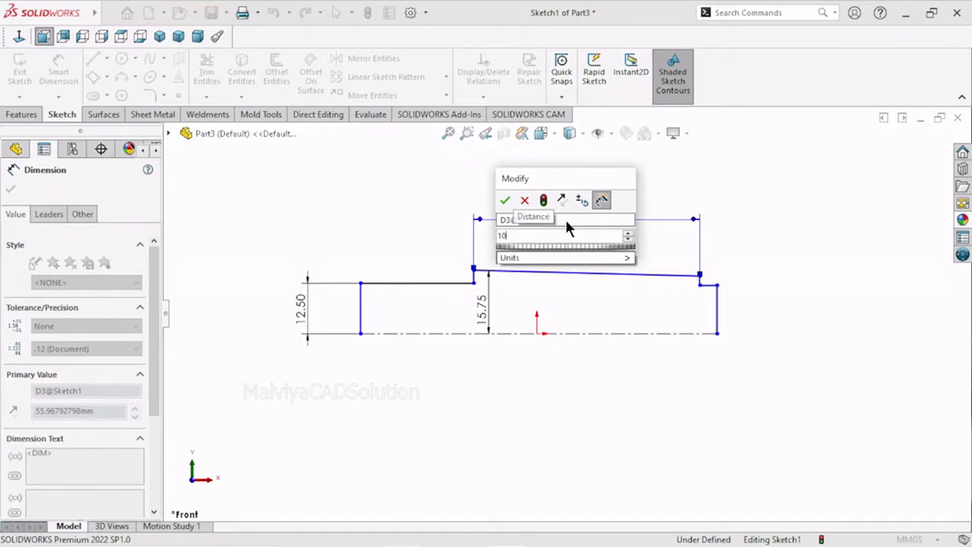
type("0")
left_click(506, 202)
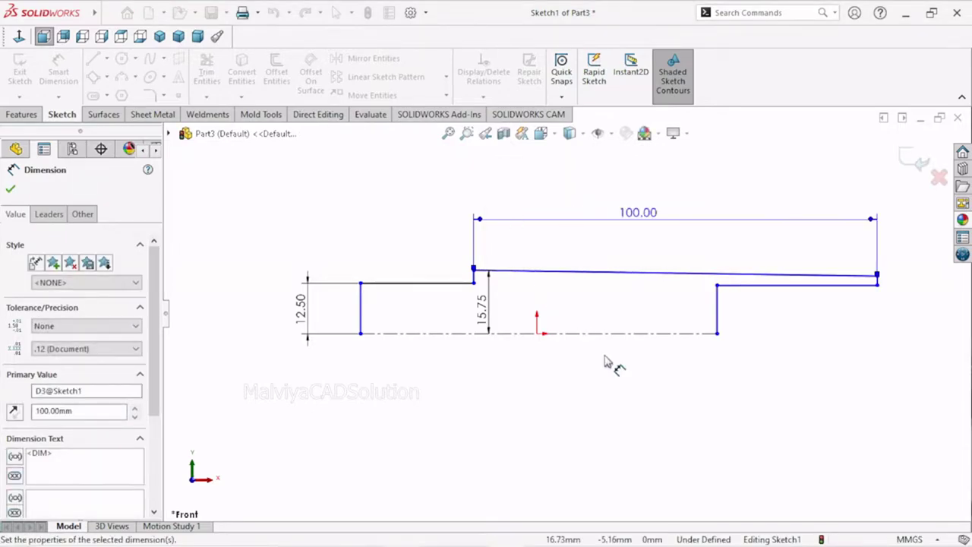
scroll(607, 362, "up", 3)
scroll(759, 314, "down", 2)
scroll(663, 325, "down", 2)
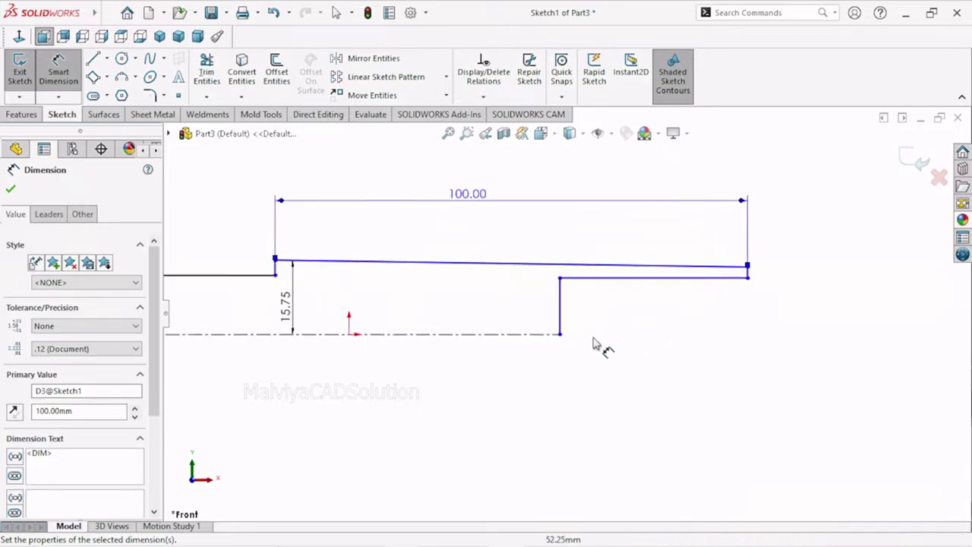
Step: Finish the length dimension and stretch the profile's right end along the centreline
left_click(12, 189)
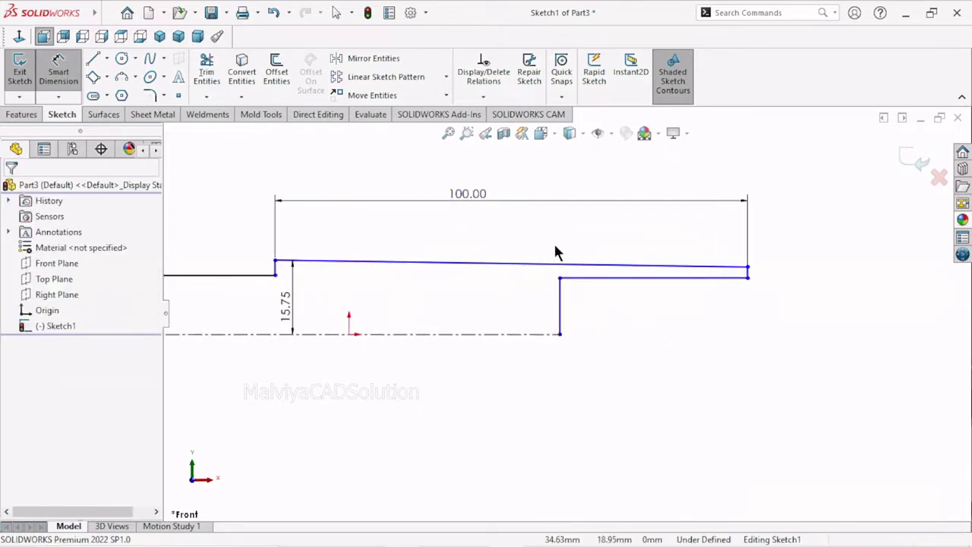
left_click_drag(559, 334, 773, 334)
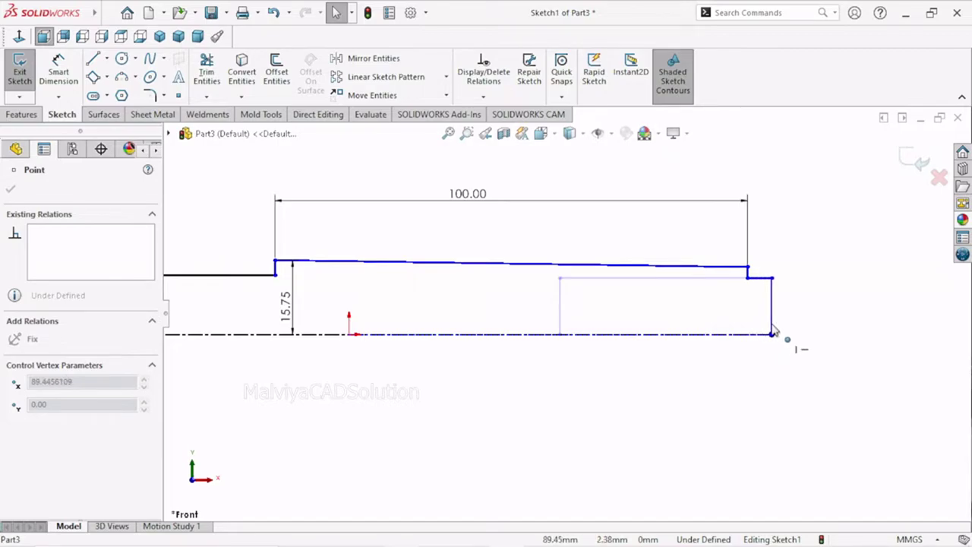
left_click(745, 406)
scroll(616, 393, "up", 3)
scroll(462, 318, "down", 1)
scroll(555, 330, "down", 2)
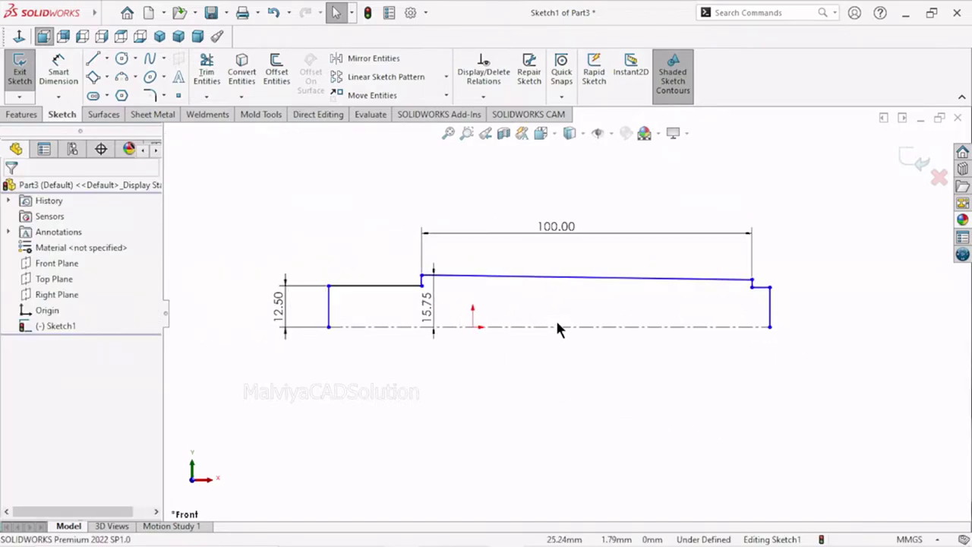
scroll(555, 329, "down", 1)
scroll(616, 338, "up", 1)
scroll(650, 328, "down", 1)
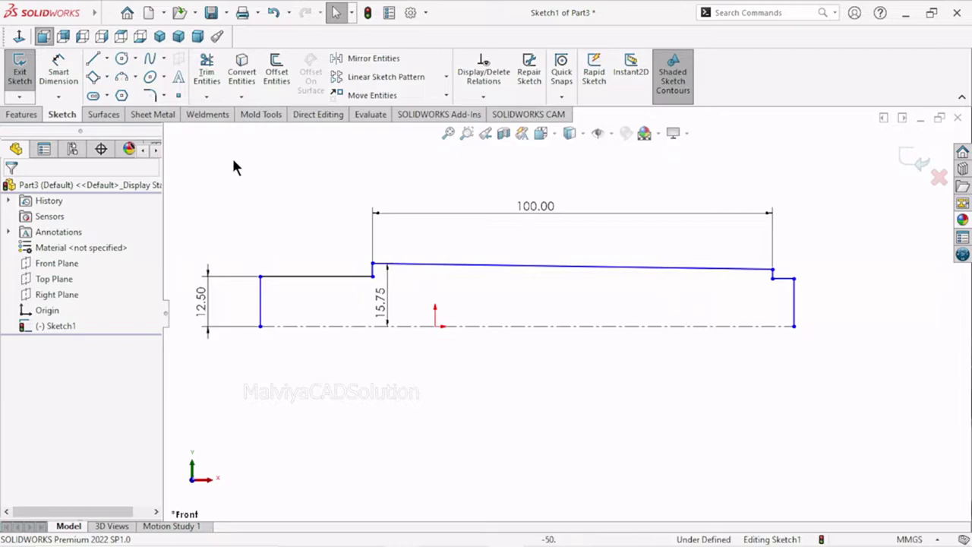
Step: Dimension the right-end height from the centreline as 12.5 mm
left_click(59, 74)
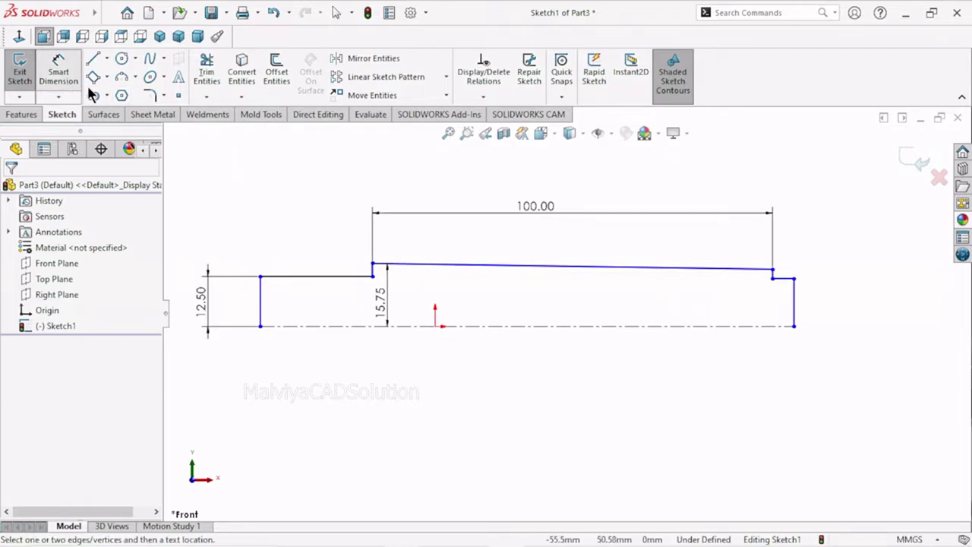
left_click(789, 281)
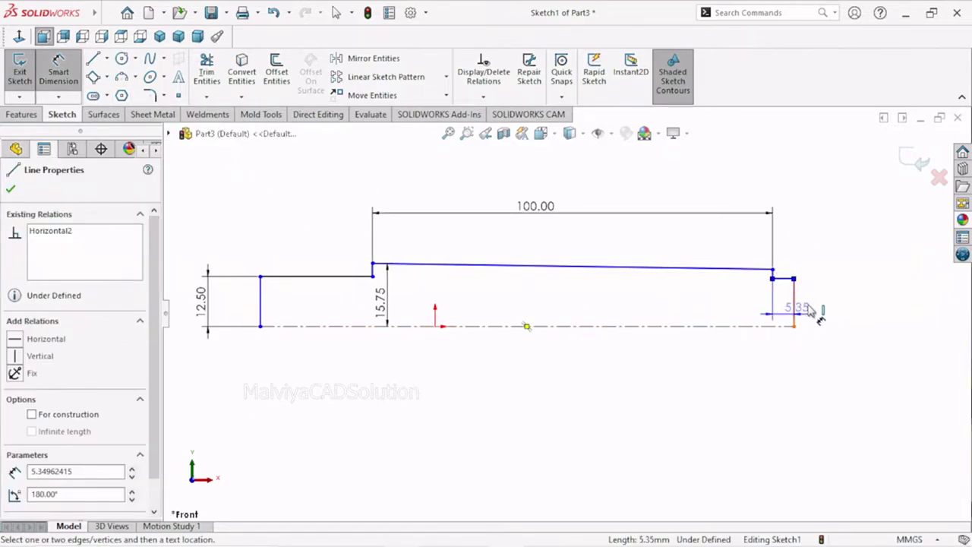
left_click(787, 327)
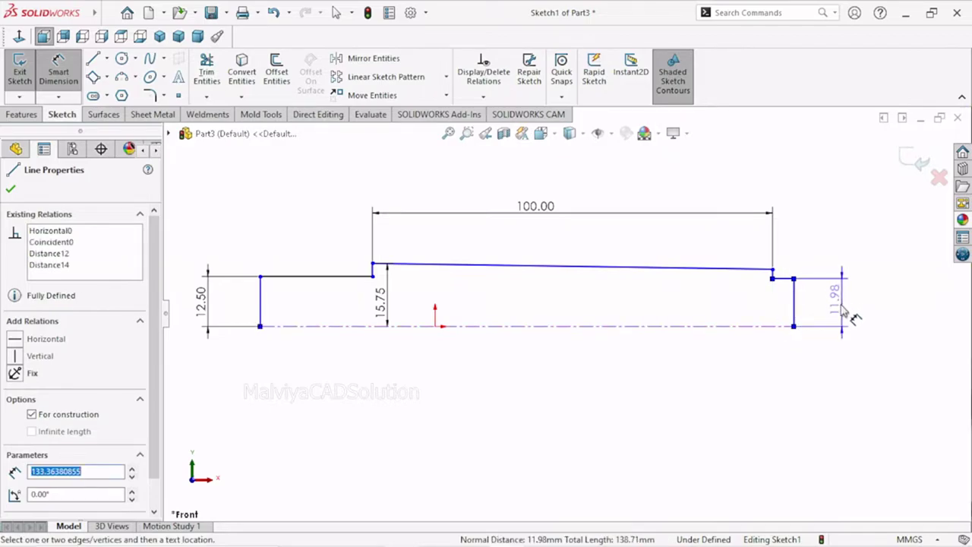
left_click(841, 306)
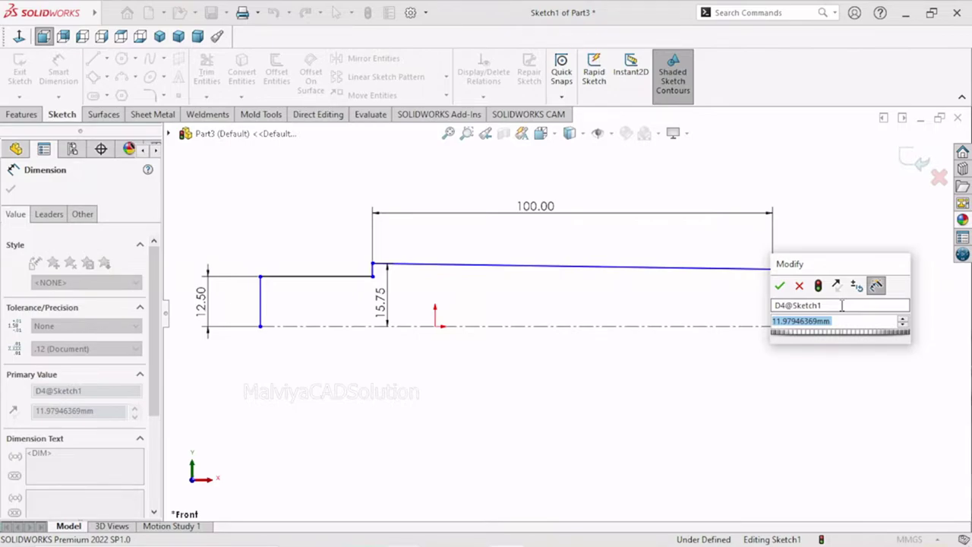
type("12.5")
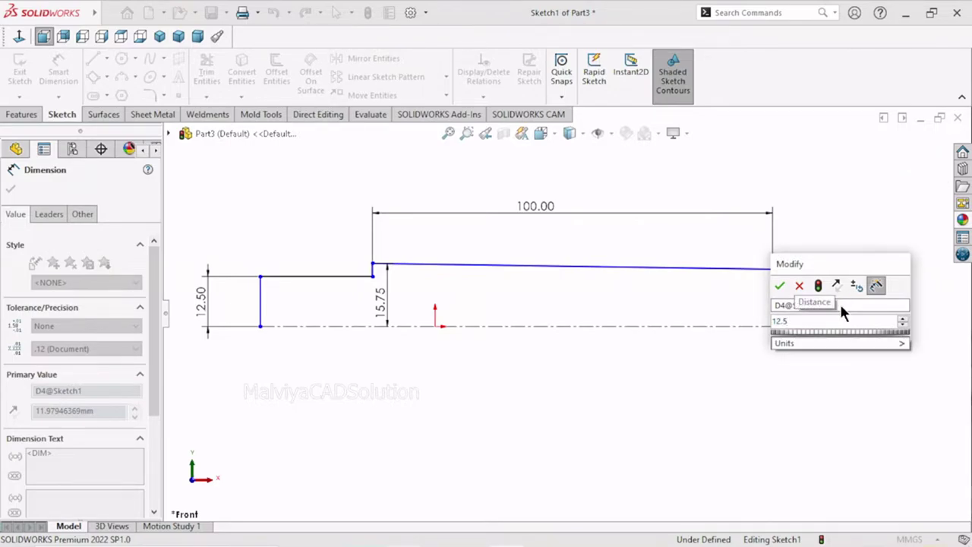
left_click(779, 285)
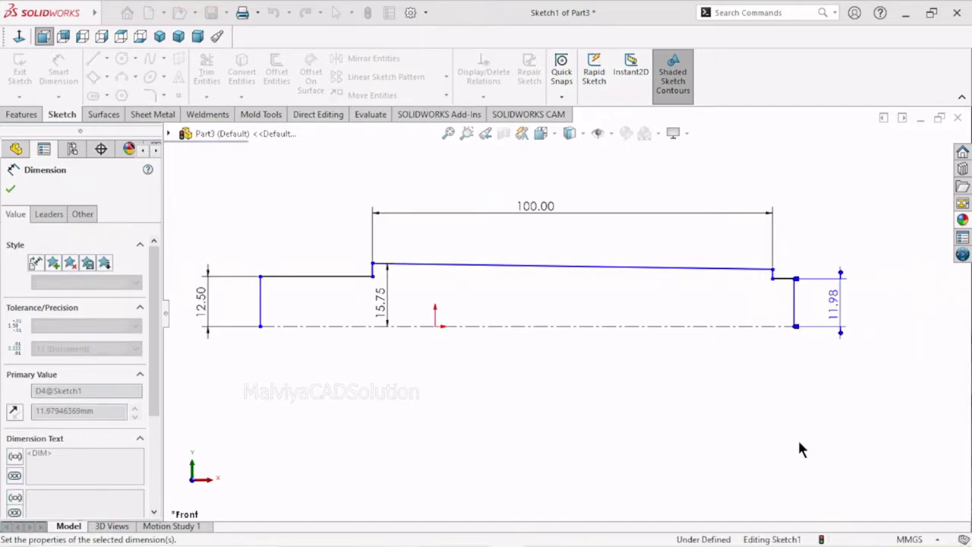
Step: Dimension the short right-hand step's length as 9 mm
scroll(699, 321, "down", 4)
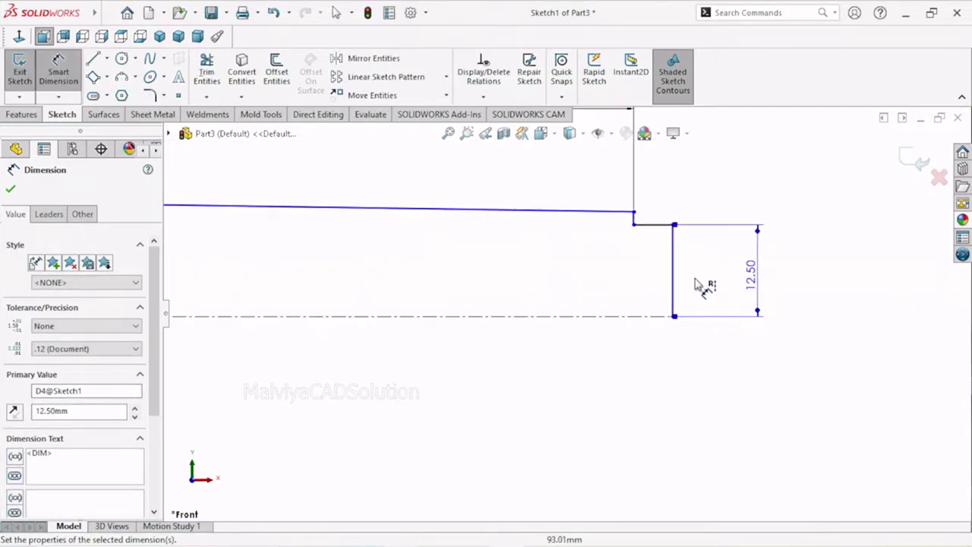
left_click(655, 225)
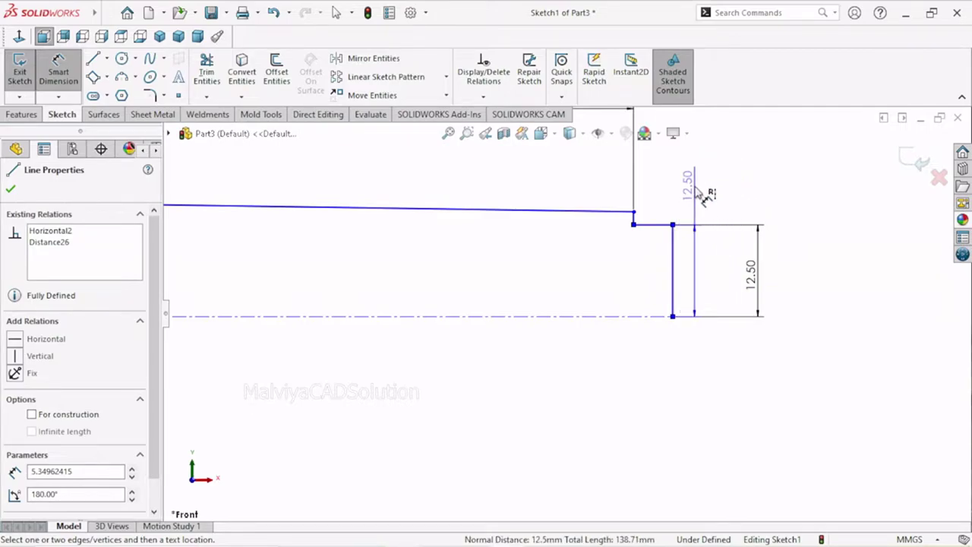
key("Escape")
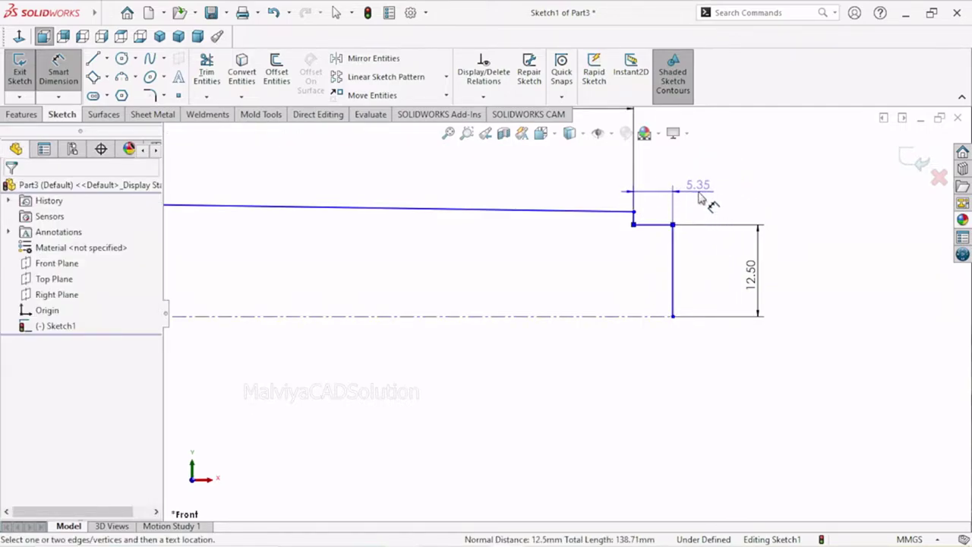
left_click(711, 195)
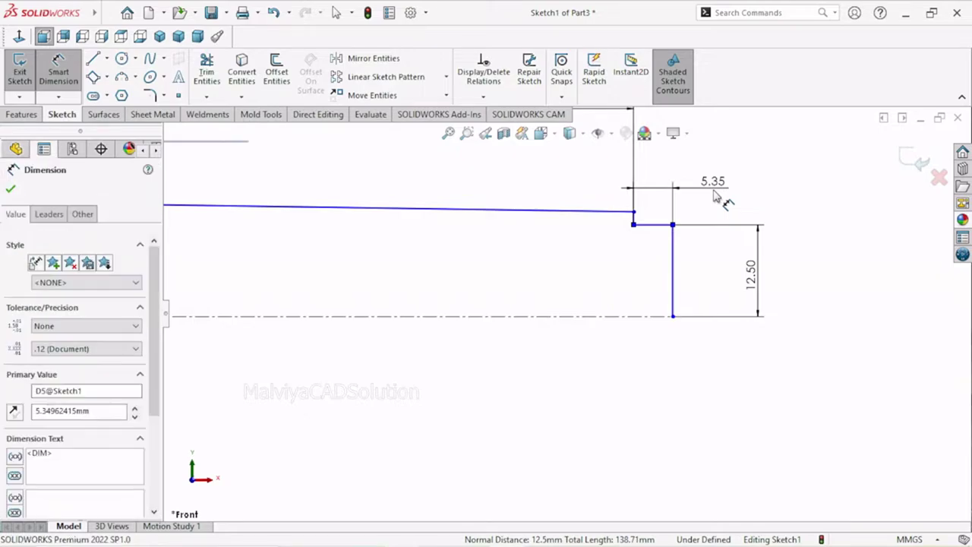
type("9")
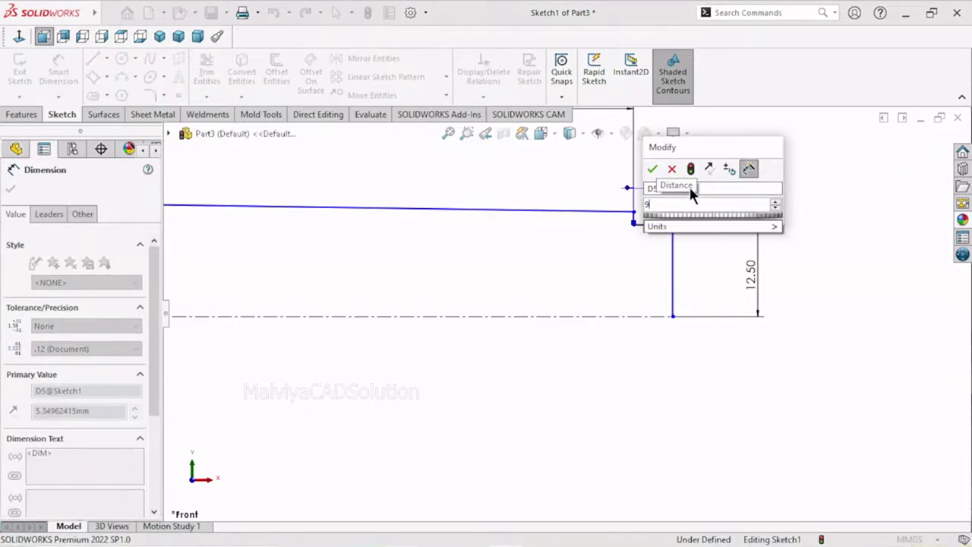
left_click(651, 169)
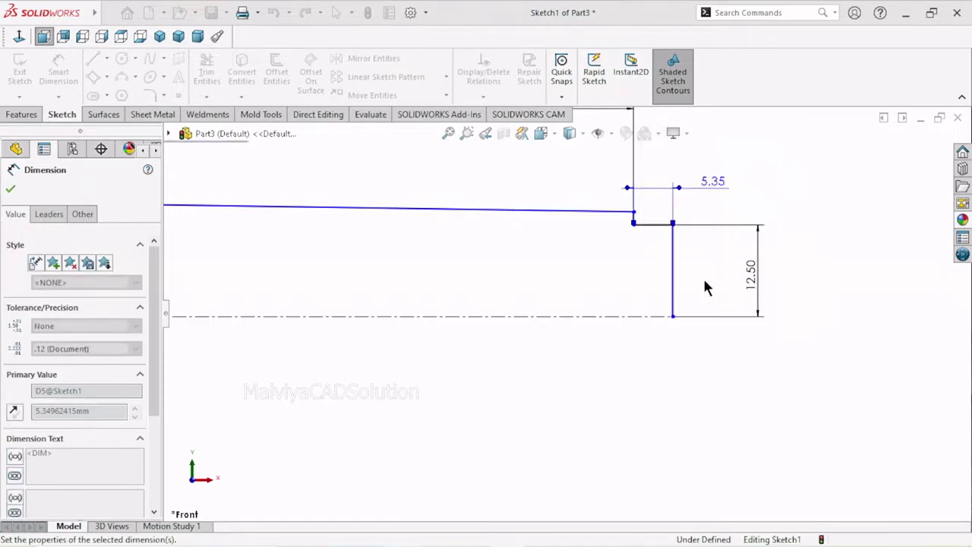
scroll(657, 364, "up", 4)
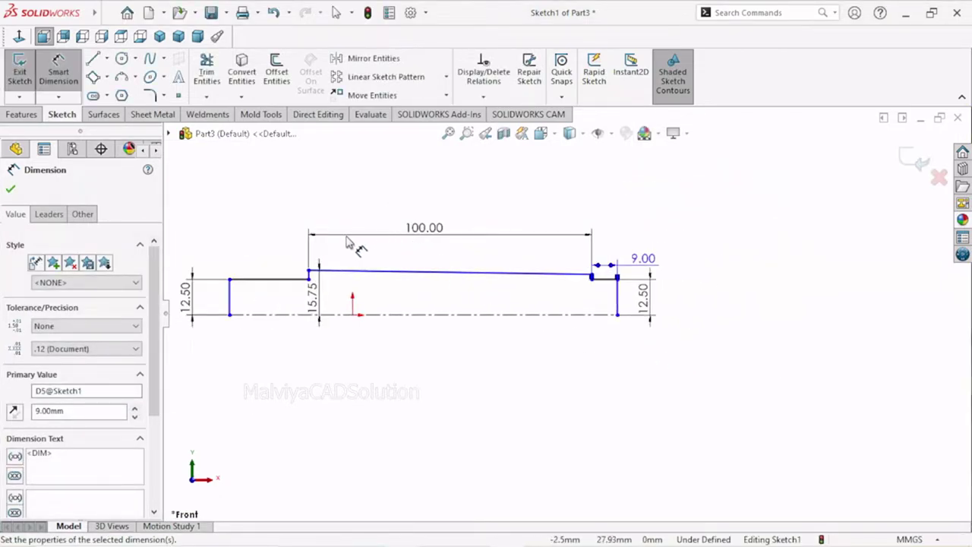
scroll(342, 266, "down", 1)
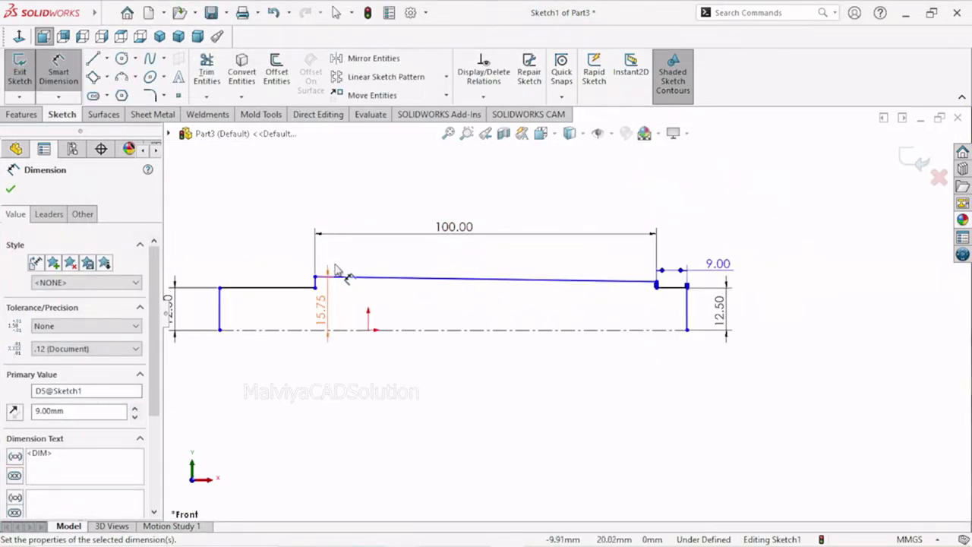
Step: Dimension the sloped taper line at 1.5° to the centreline
left_click(461, 279)
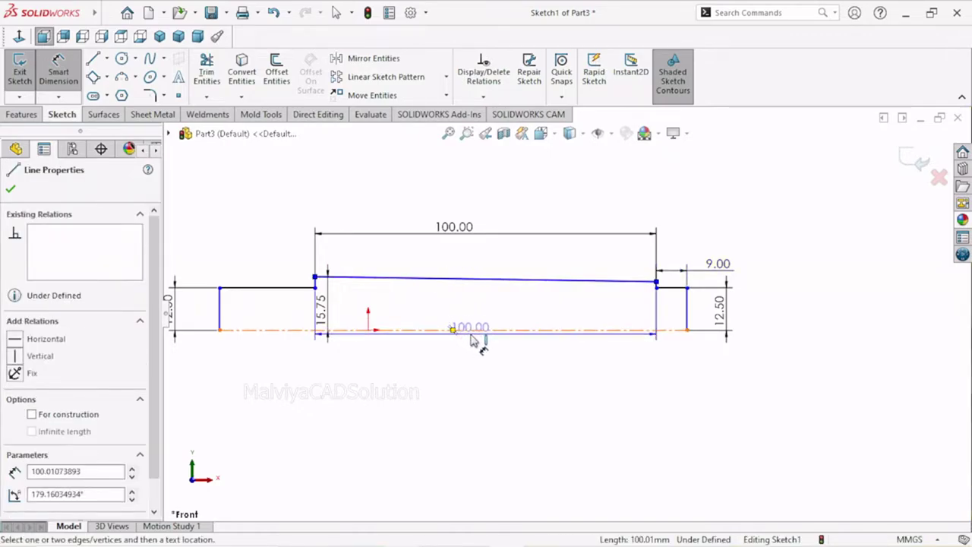
left_click(465, 329)
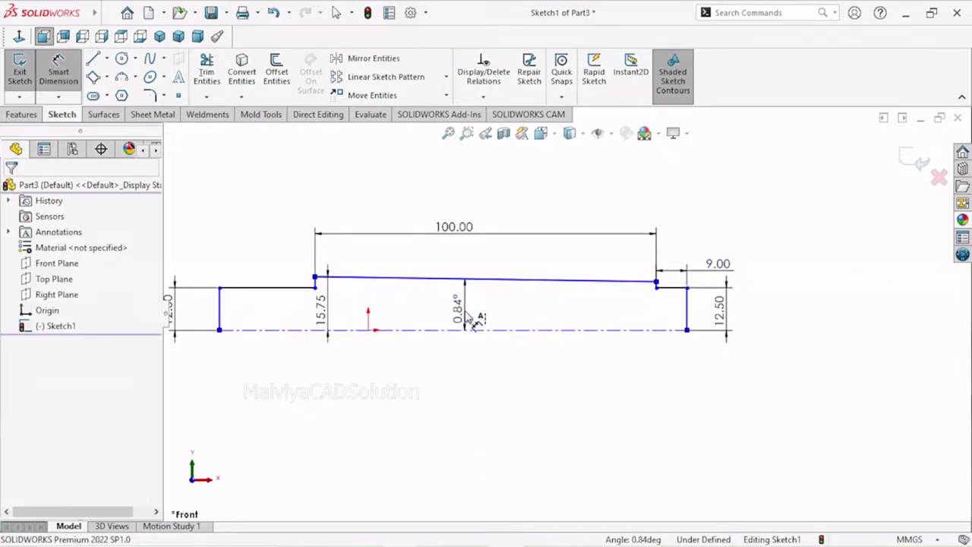
left_click(469, 318)
type("1")
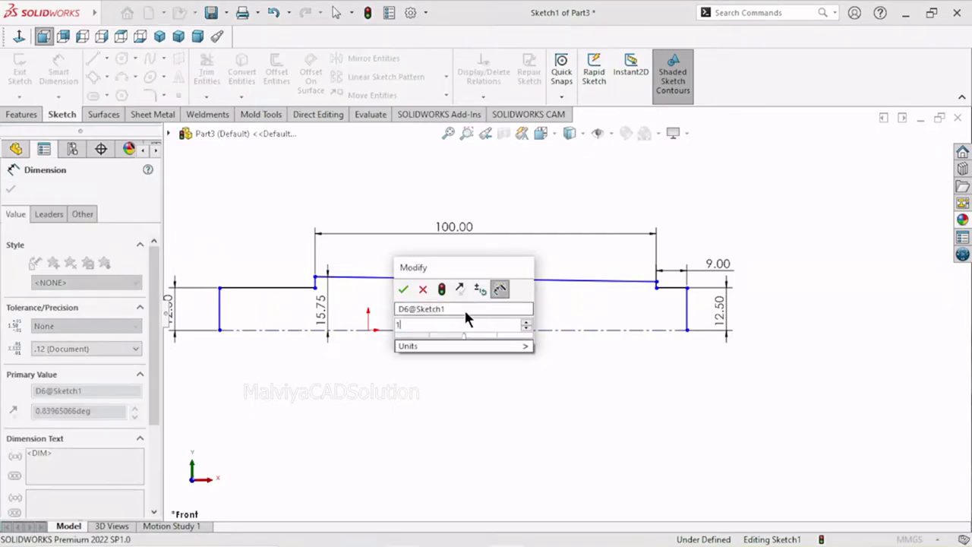
type(".5")
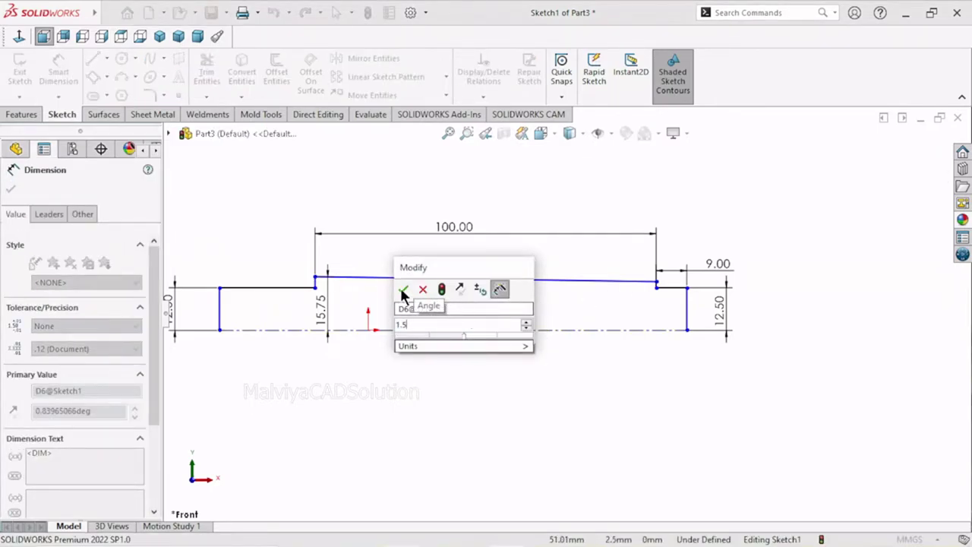
left_click(402, 290)
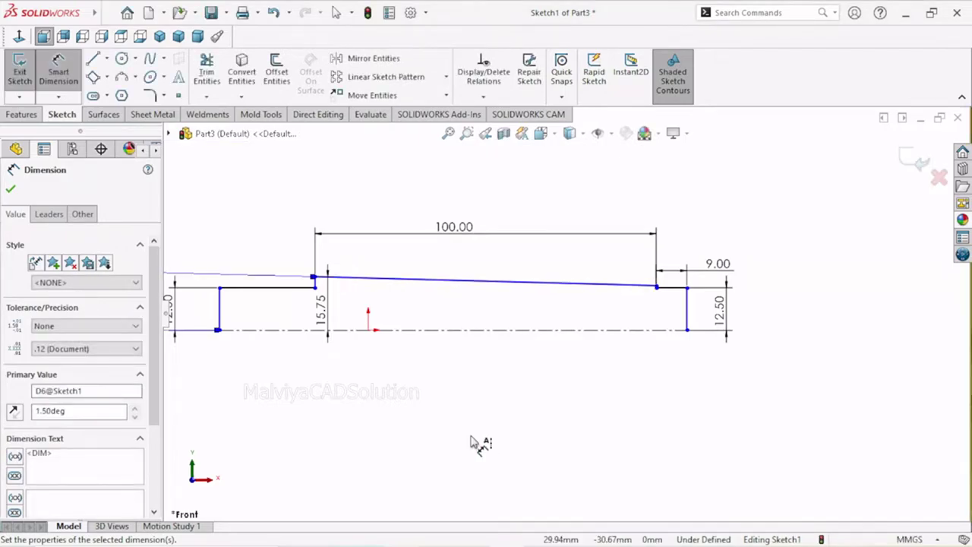
scroll(471, 439, "up", 2)
scroll(434, 386, "up", 1)
scroll(559, 369, "up", 1)
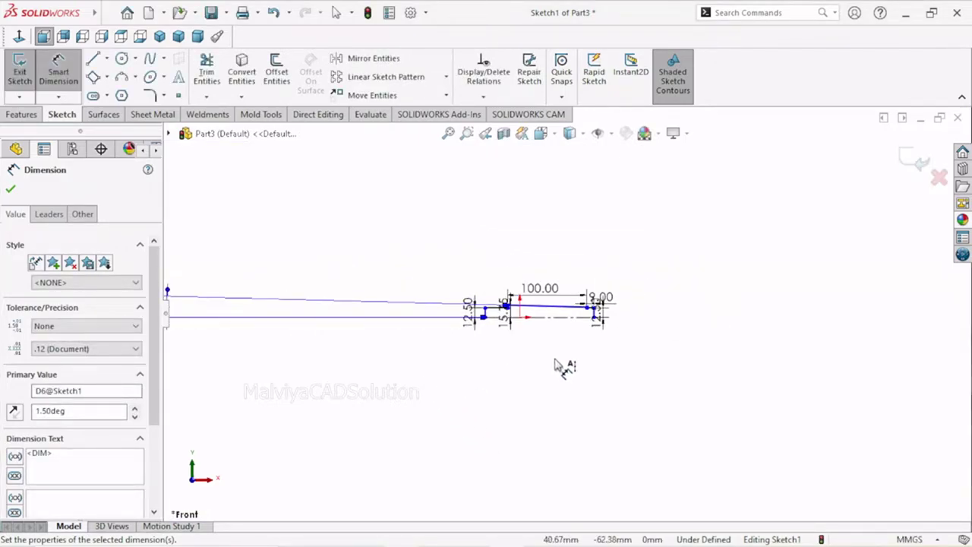
scroll(560, 369, "up", 1)
key("Delete")
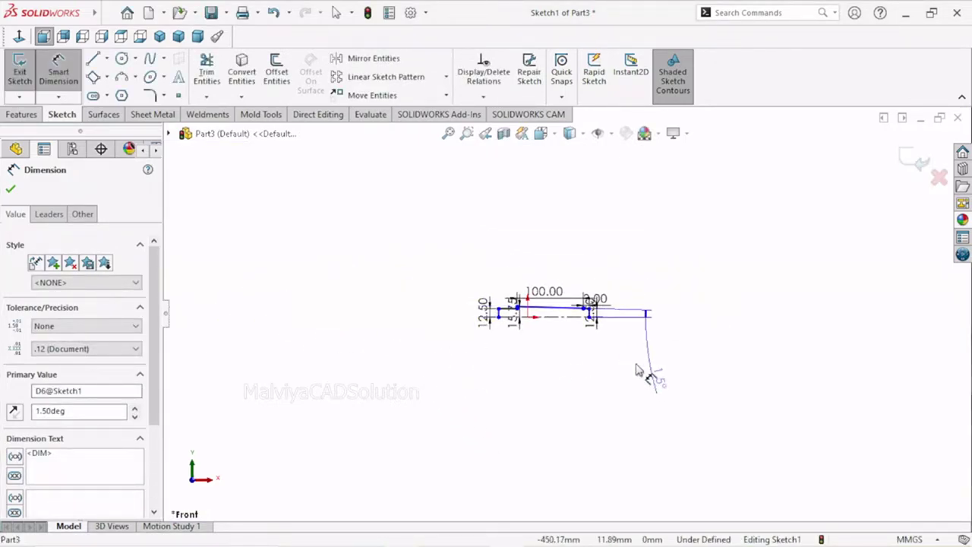
scroll(560, 328, "down", 4)
scroll(564, 325, "down", 2)
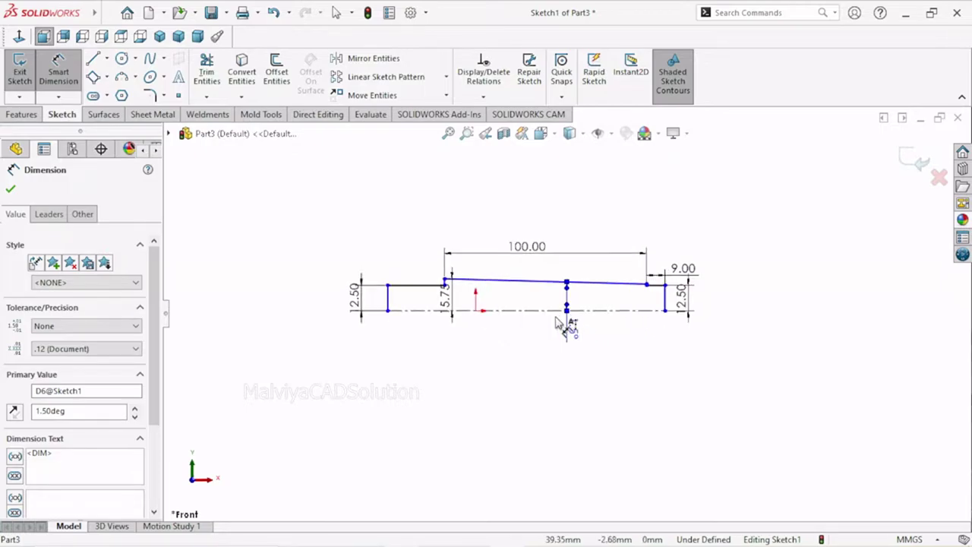
scroll(577, 334, "down", 2)
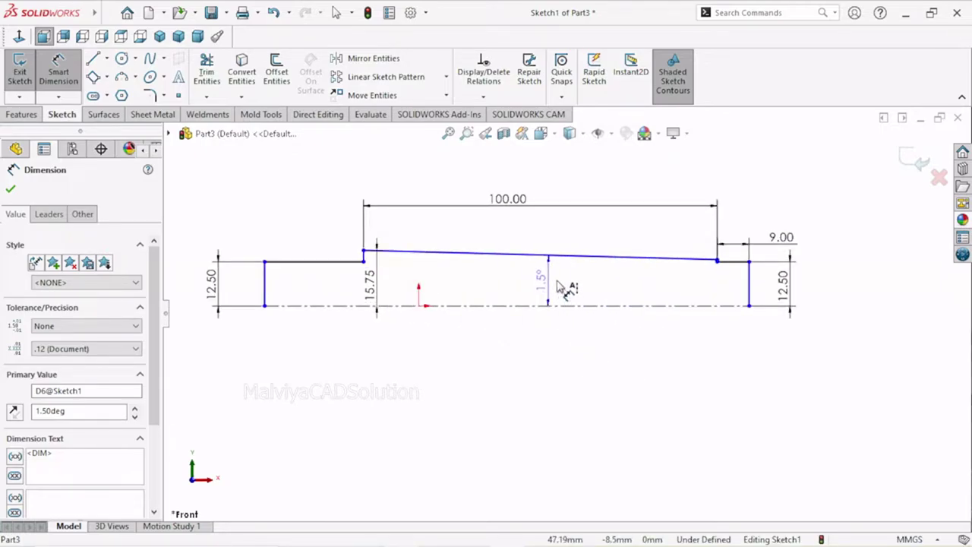
left_click(562, 408)
Step: Move the 100.00 length dimension higher, clear above the profile
scroll(511, 405, "up", 1)
scroll(460, 341, "up", 1)
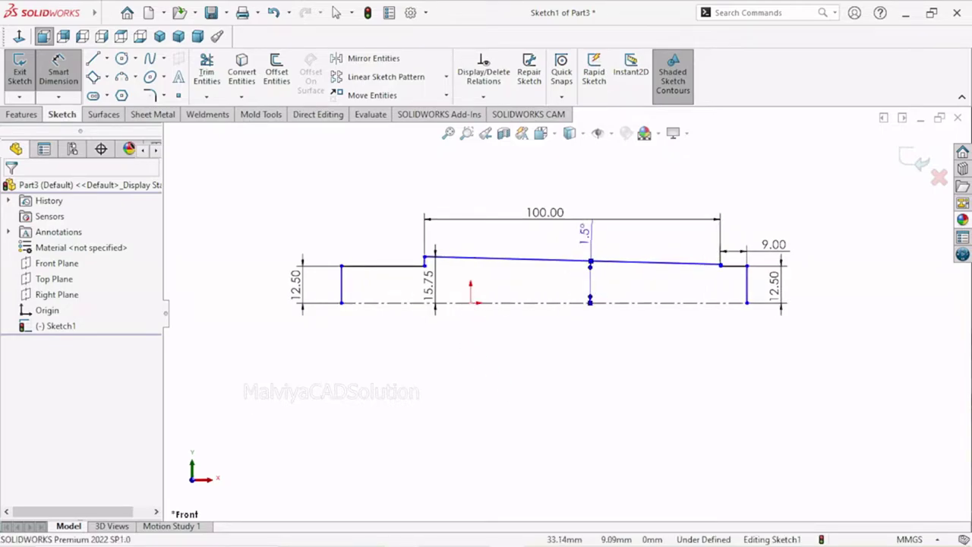
left_click_drag(545, 212, 562, 189)
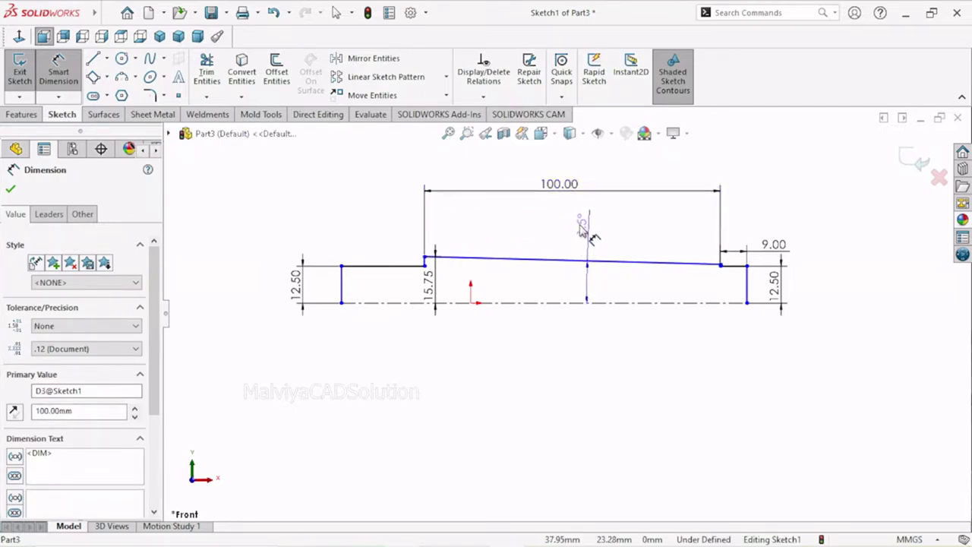
key("Escape")
scroll(386, 325, "down", 2)
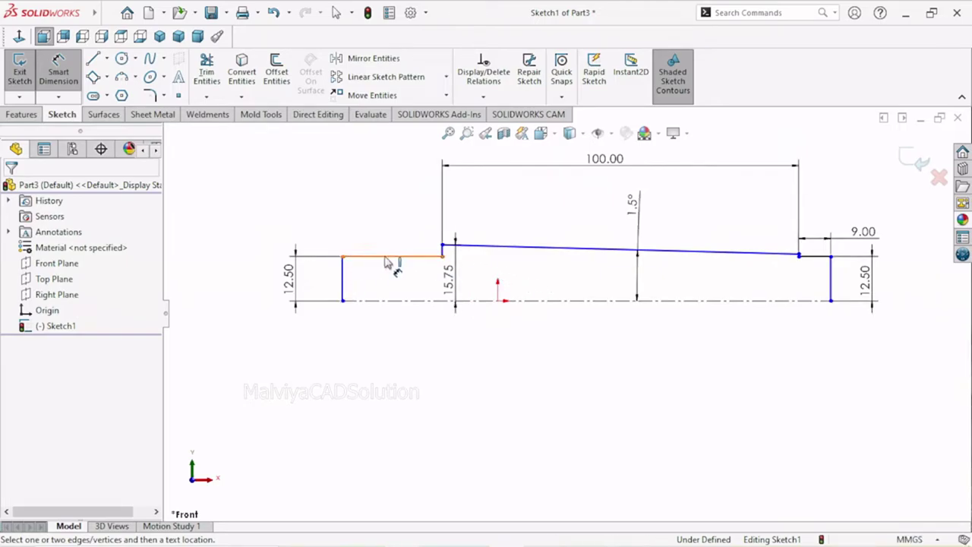
Step: Dimension the top line of the left section to 56 mm, replacing 28.01
left_click(391, 257)
left_click(377, 222)
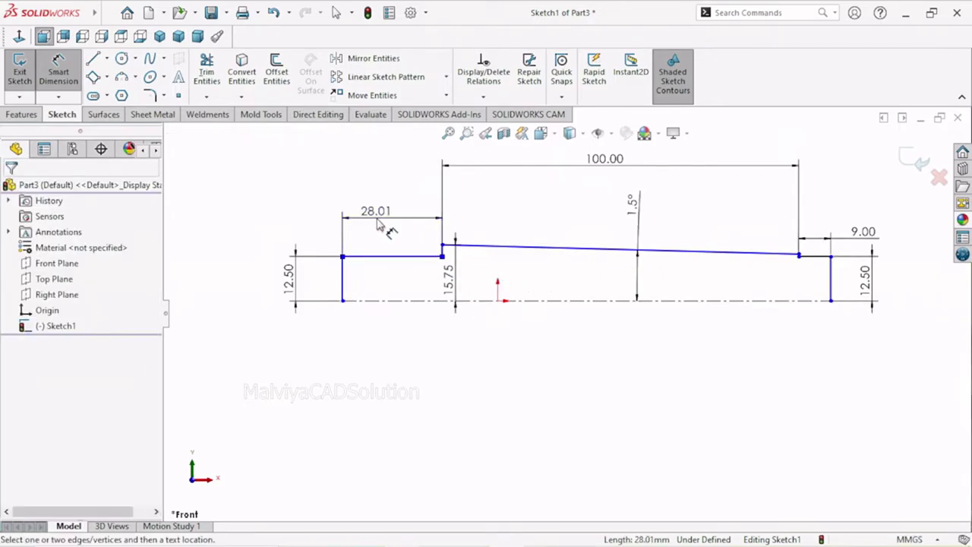
double_click(377, 219)
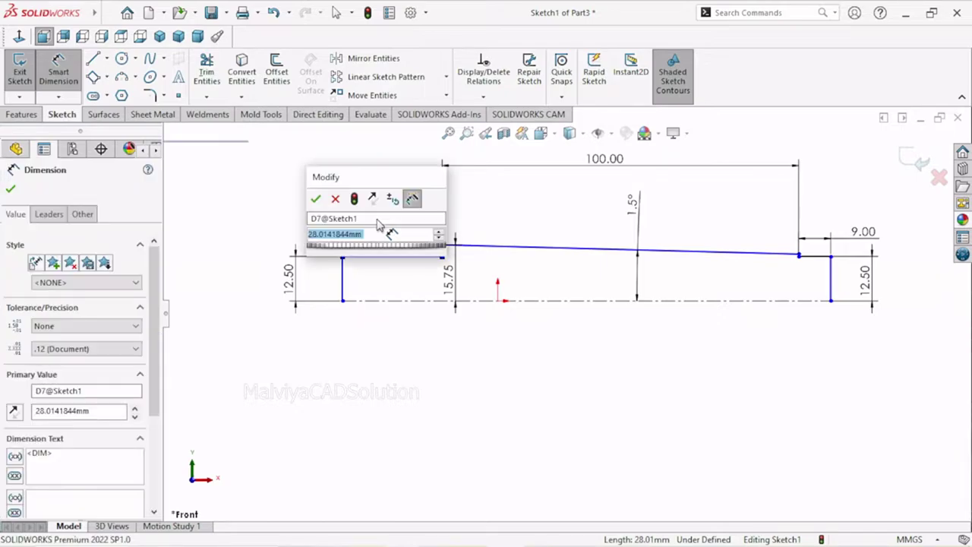
type("55")
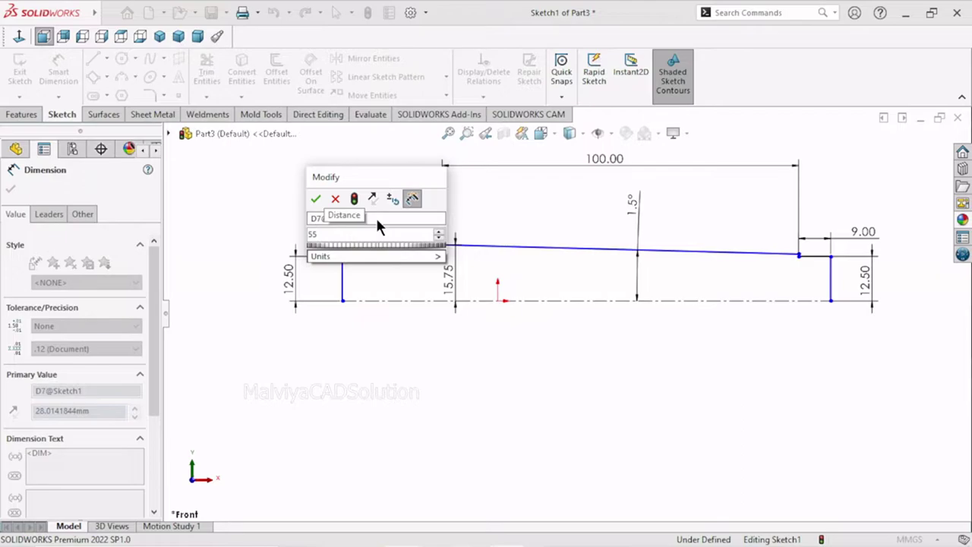
key("BackSpace")
type("6")
left_click(316, 204)
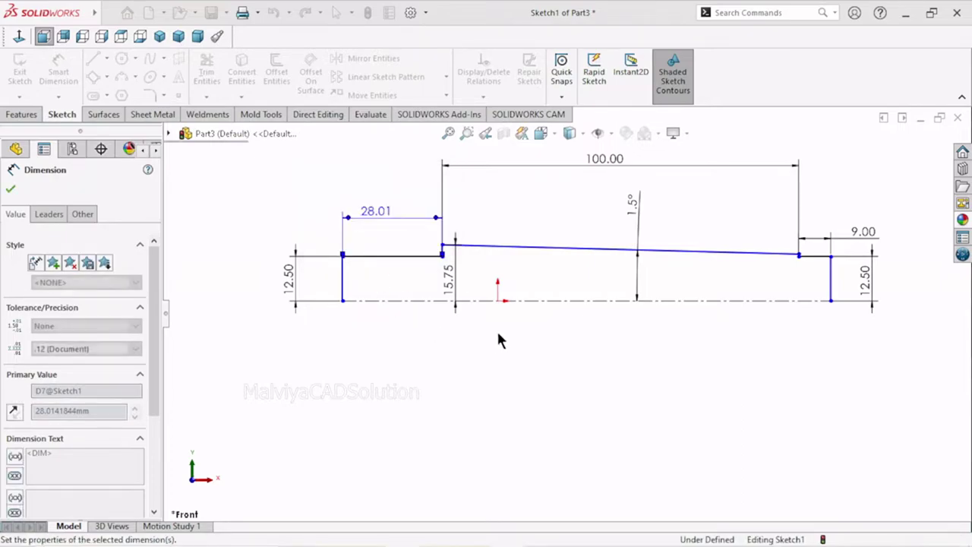
scroll(497, 329, "up", 3)
scroll(624, 297, "down", 2)
scroll(698, 319, "down", 2)
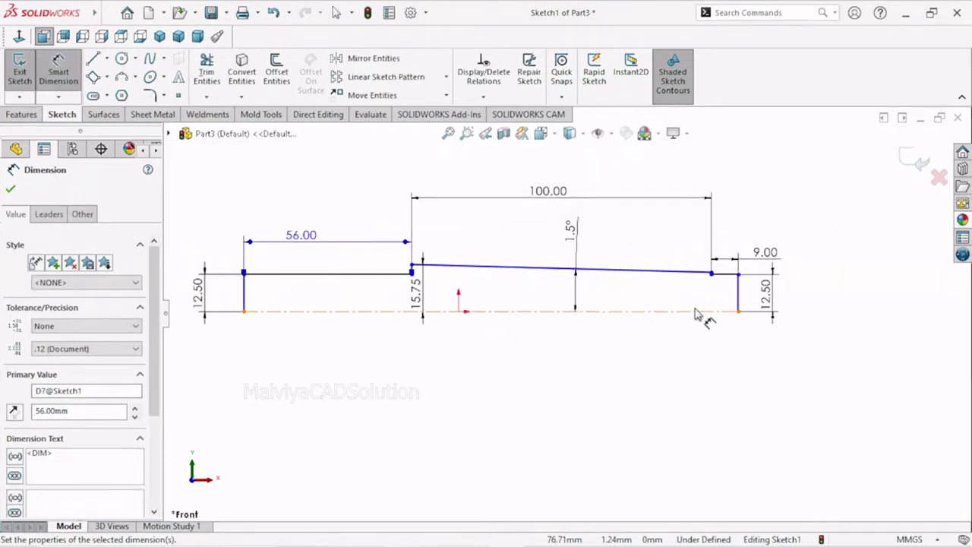
scroll(698, 319, "down", 2)
scroll(584, 342, "up", 4)
scroll(585, 342, "up", 2)
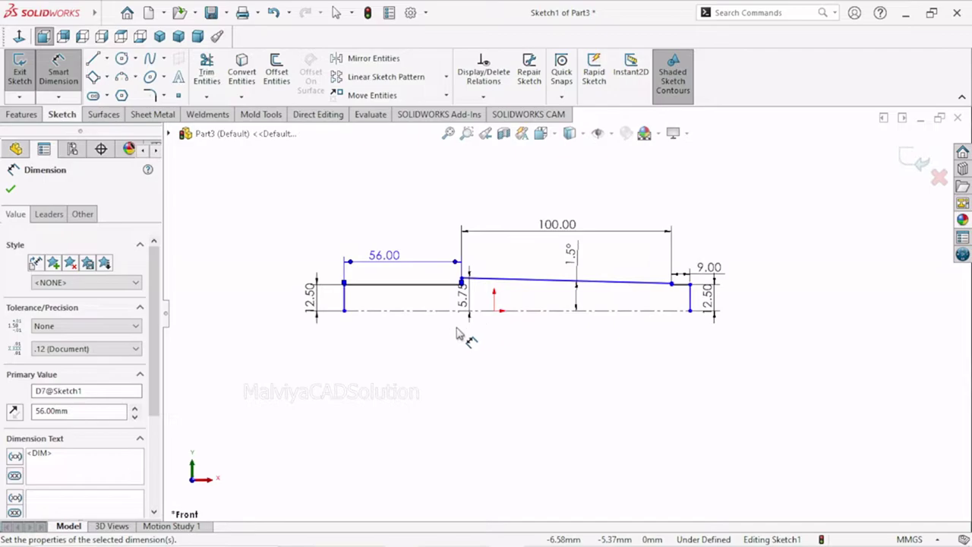
left_click(10, 190)
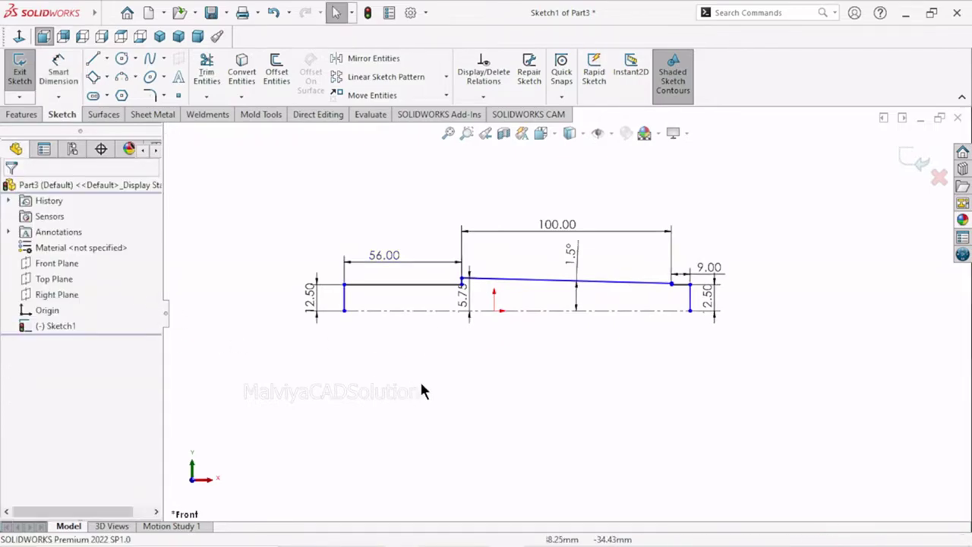
Step: Move the 15.75 dimension up beside the step and start a Revolved Boss/Base
scroll(532, 350, "up", 1)
scroll(551, 337, "down", 2)
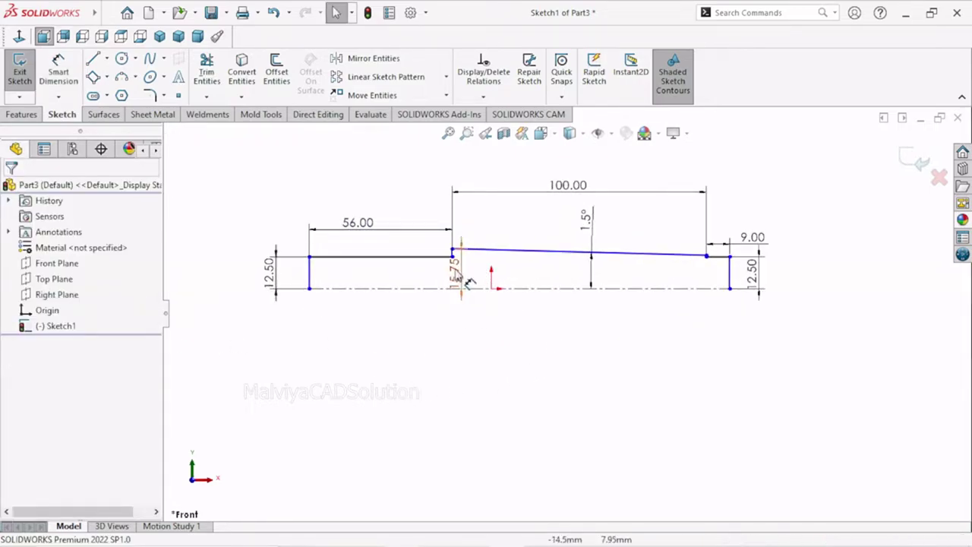
mouse_move(454, 271)
left_mouse_down()
mouse_move(484, 222)
mouse_move(429, 211)
left_mouse_up()
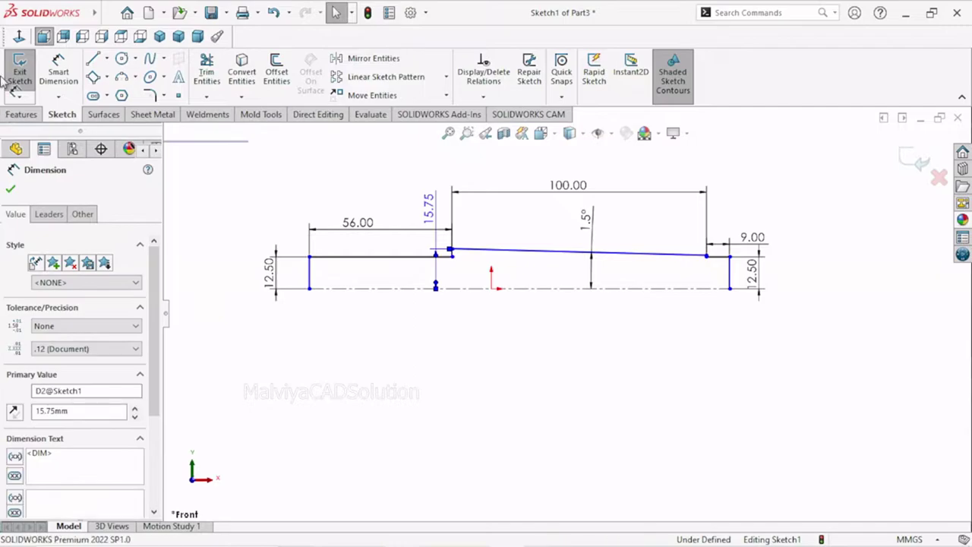
left_click(11, 189)
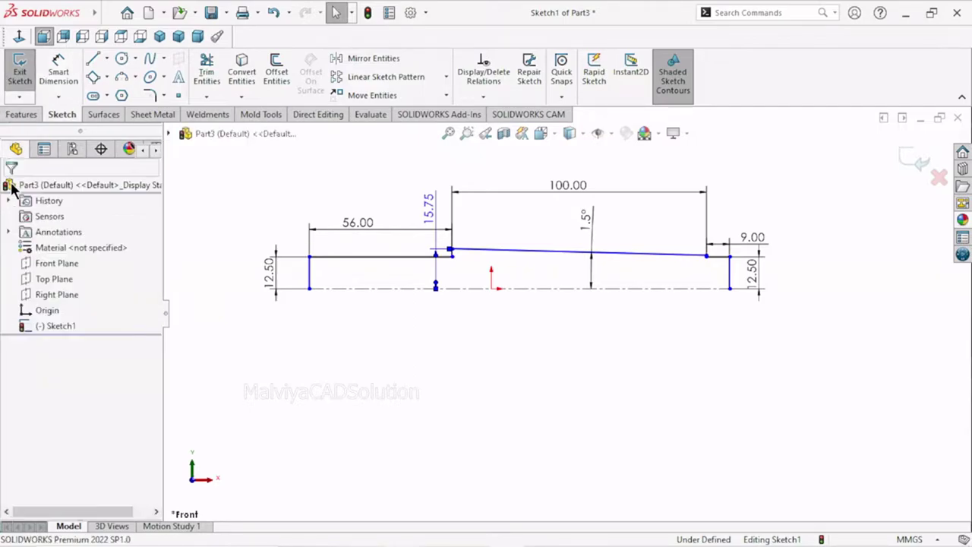
left_click(31, 113)
left_click(74, 82)
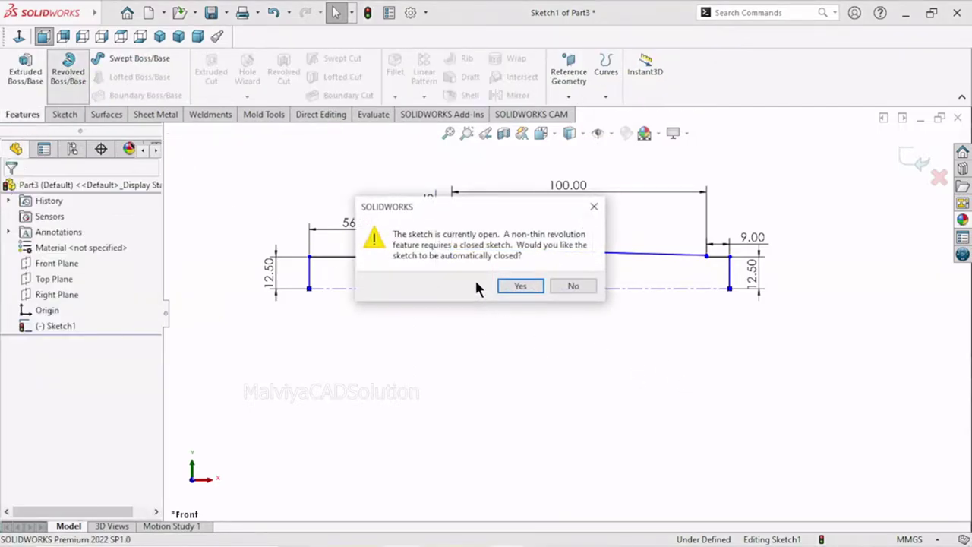
Step: Auto-close the sketch and revolve it 360° about Line1 into the stepped, tapered shaft
left_click(513, 287)
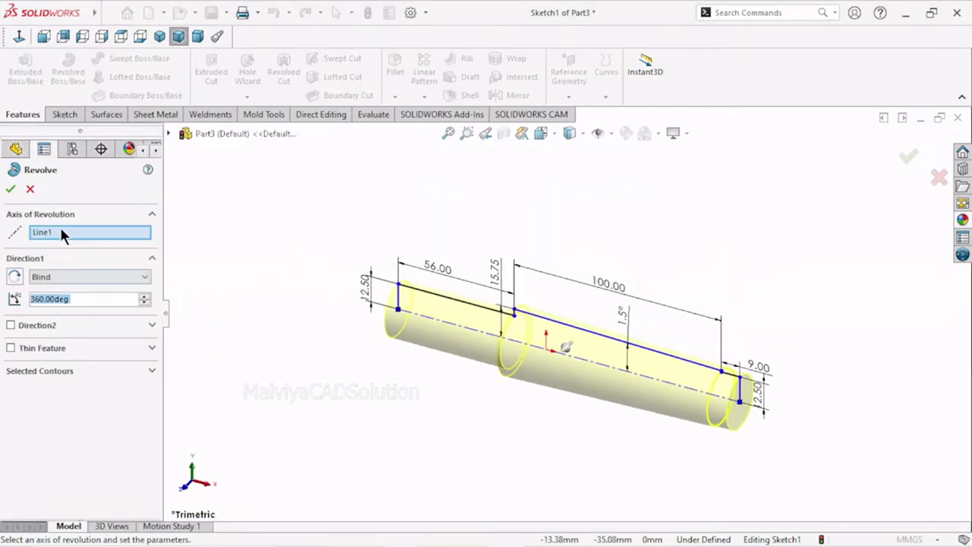
left_click(11, 189)
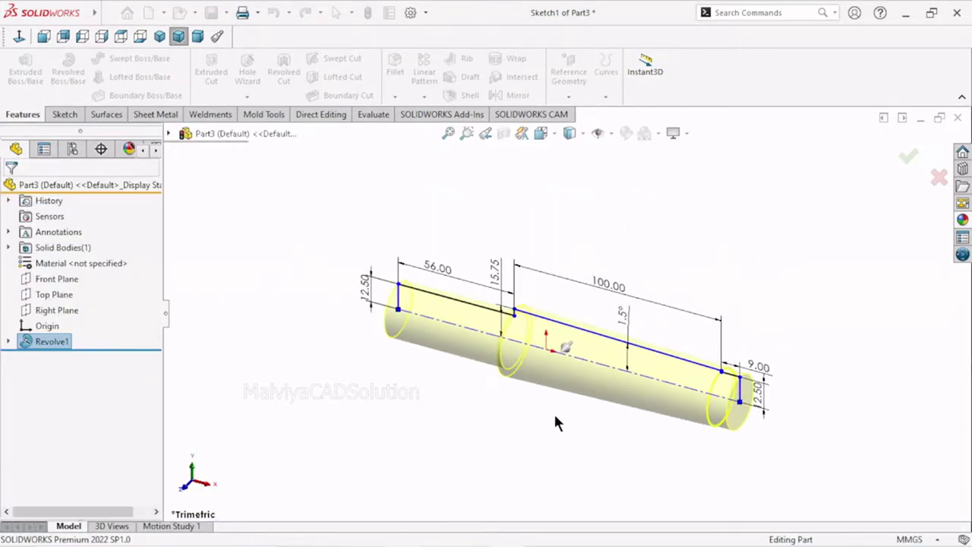
scroll(554, 412, "up", 1)
scroll(589, 383, "down", 2)
scroll(625, 387, "up", 2)
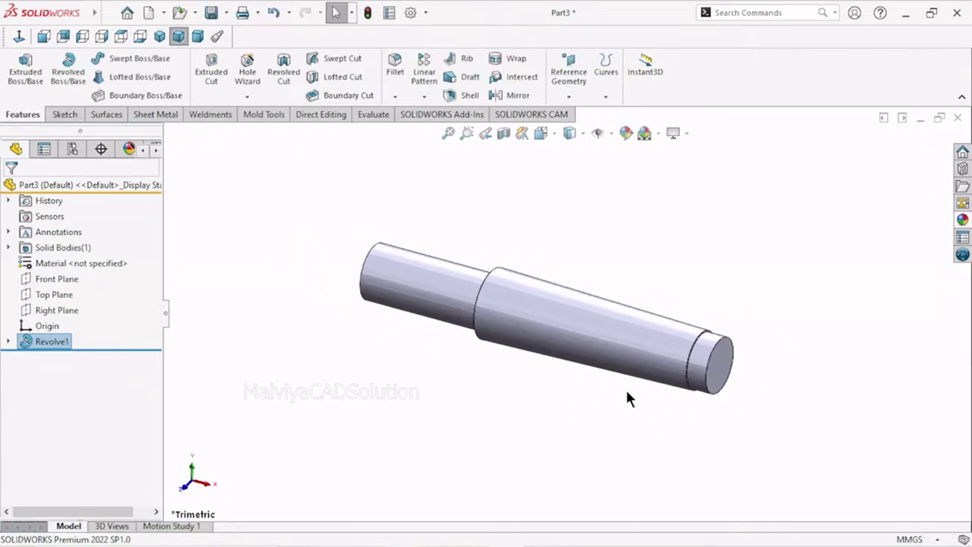
scroll(683, 364, "up", 1)
mouse_move(784, 350)
middle_mouse_down()
mouse_move(679, 336)
mouse_move(635, 358)
mouse_move(605, 390)
mouse_move(737, 336)
mouse_move(792, 401)
mouse_move(824, 417)
mouse_move(778, 325)
middle_mouse_up()
scroll(654, 380, "down", 2)
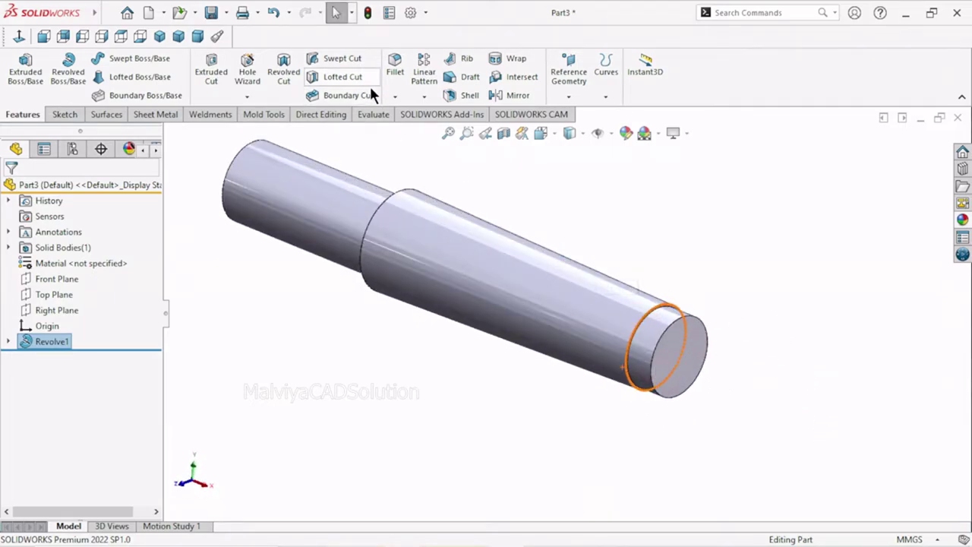
scroll(782, 357, "up", 1)
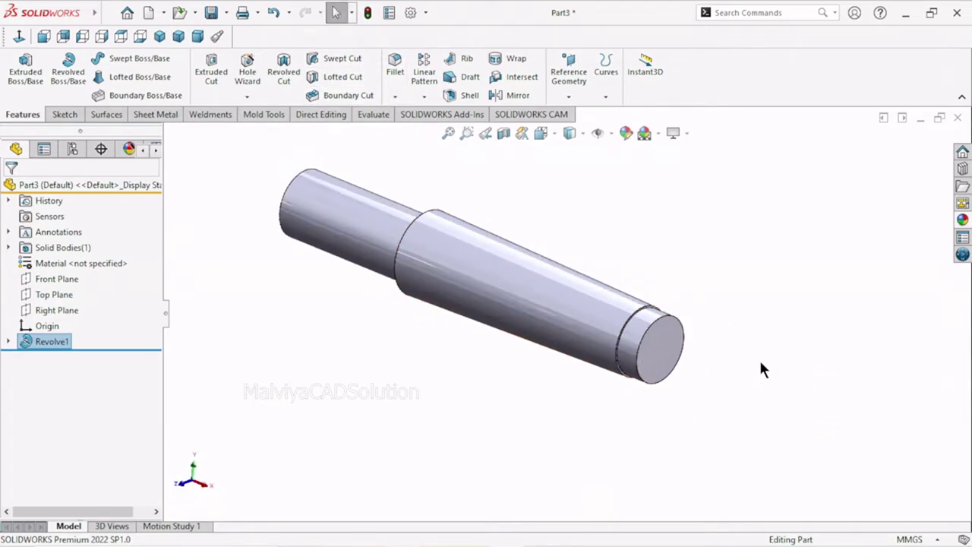
scroll(683, 334, "up", 2)
scroll(621, 307, "down", 4)
scroll(721, 354, "down", 1)
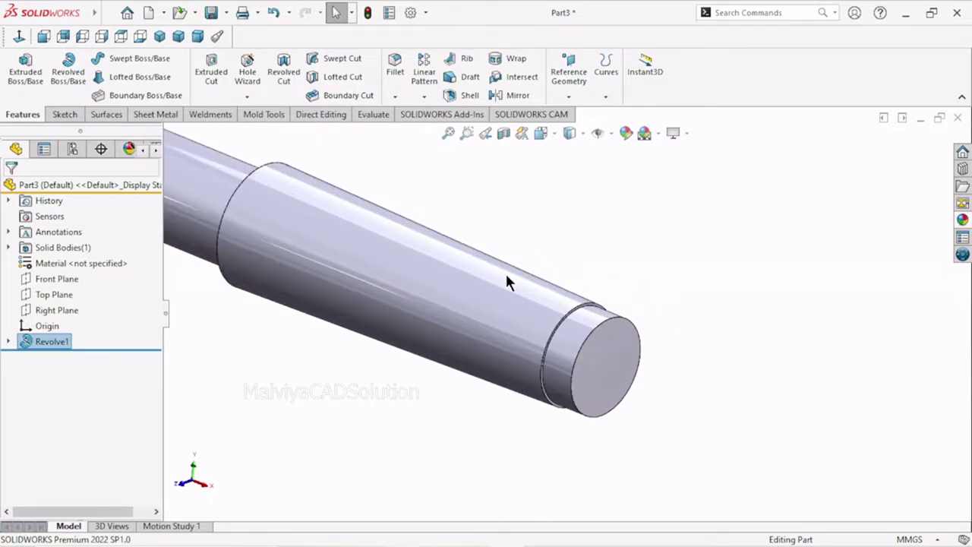
Step: Round the circular edge of the small end face with a 2 mm fillet
left_click(392, 65)
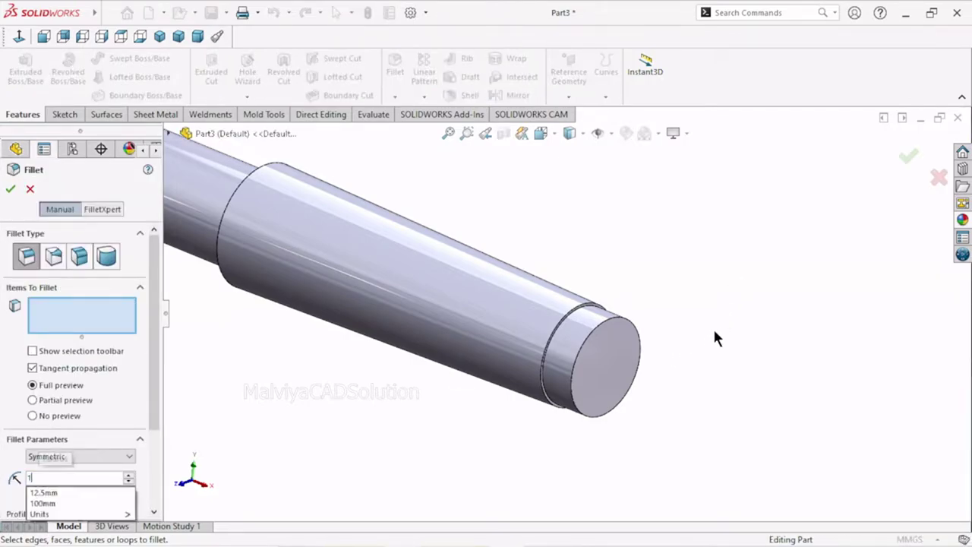
left_click(616, 328)
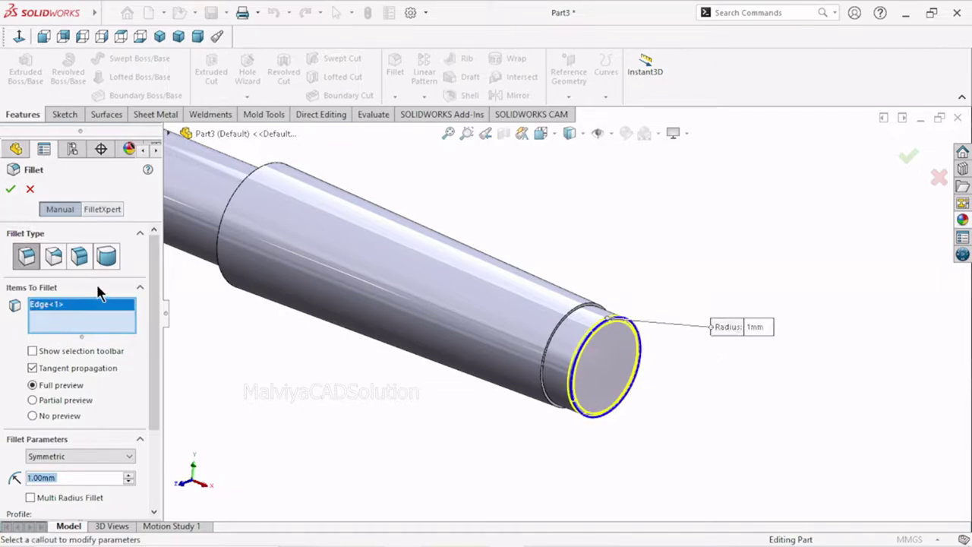
type("2")
key("Return")
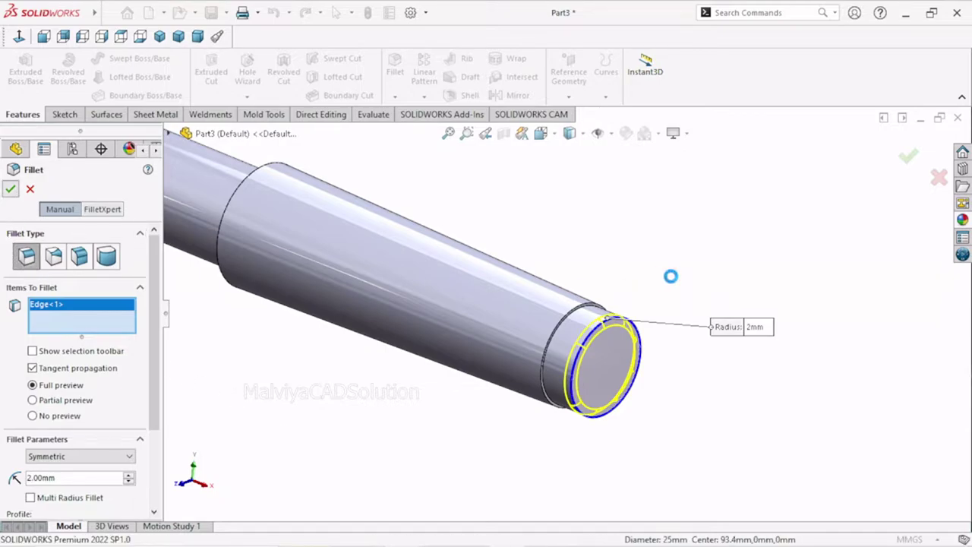
scroll(583, 368, "down", 1)
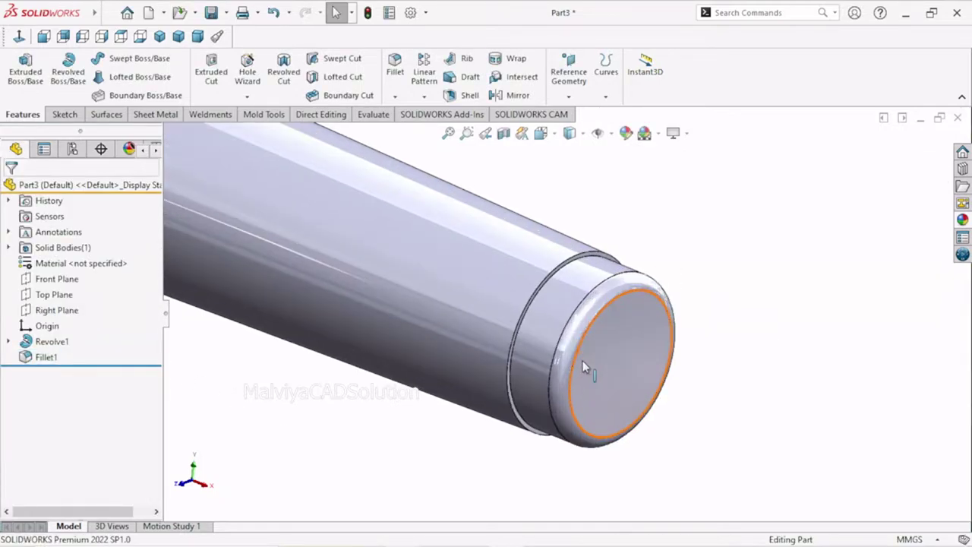
scroll(583, 366, "down", 1)
scroll(583, 364, "down", 1)
scroll(583, 364, "down", 1)
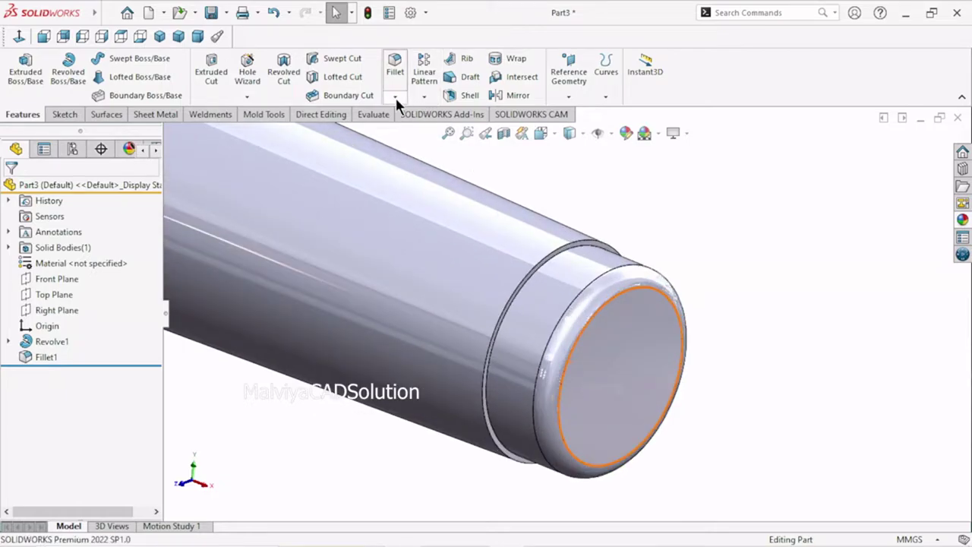
Step: Chamfer the shoulder edge near the narrow right end at 1 mm × 45°
left_click(395, 96)
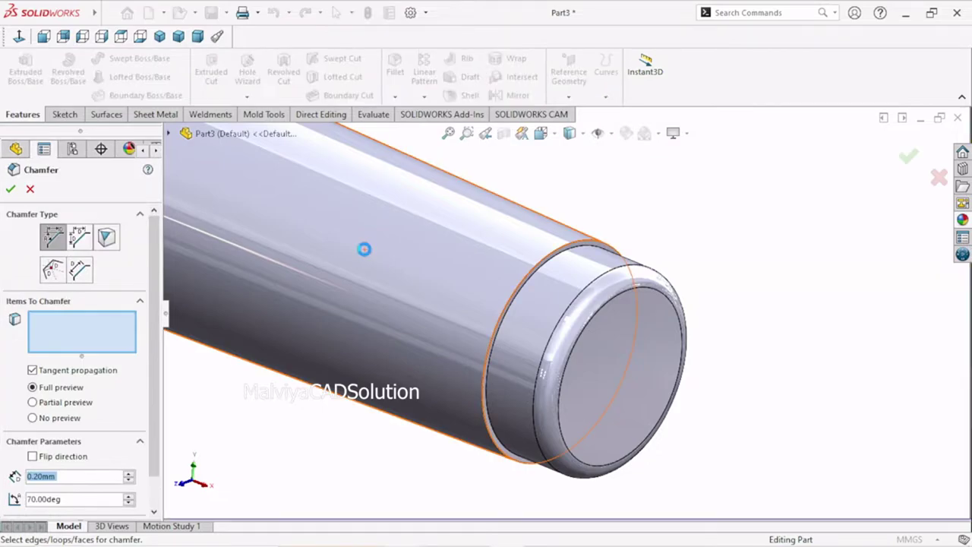
type("1")
key("Return")
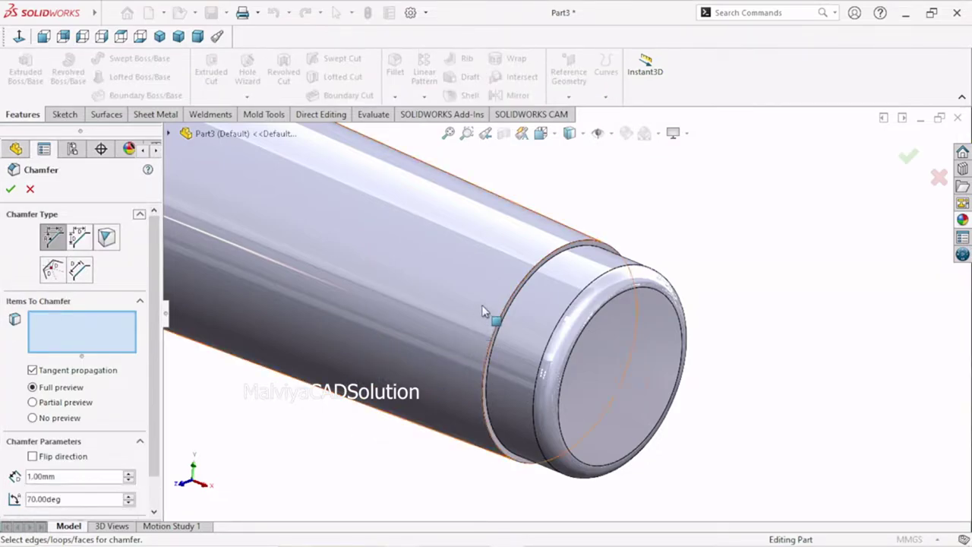
left_click(507, 312)
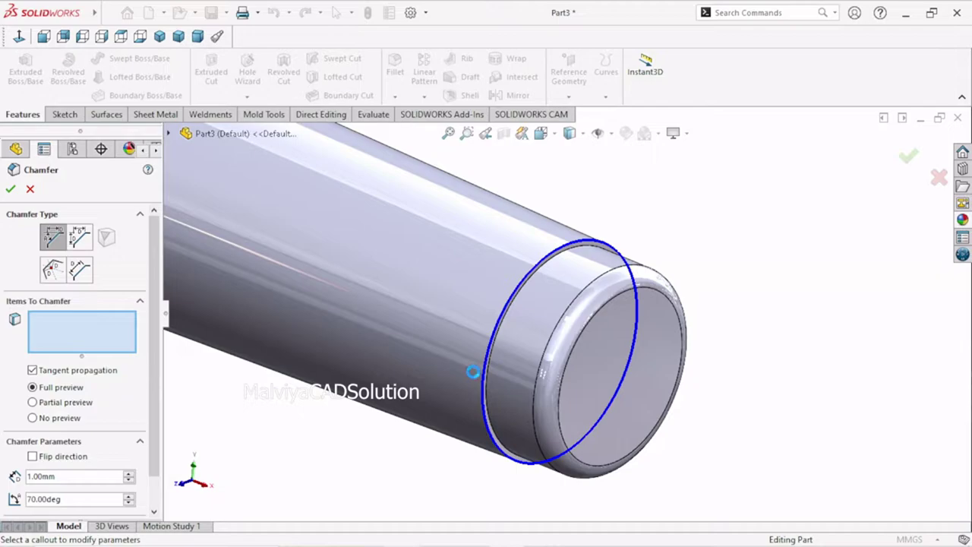
middle_click_drag(729, 396, 759, 377)
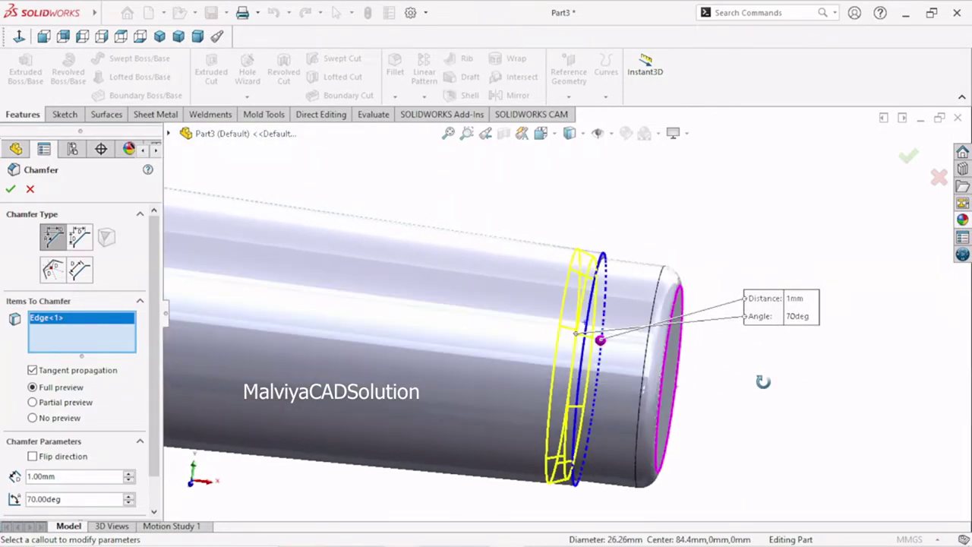
middle_click_drag(759, 377, 737, 414)
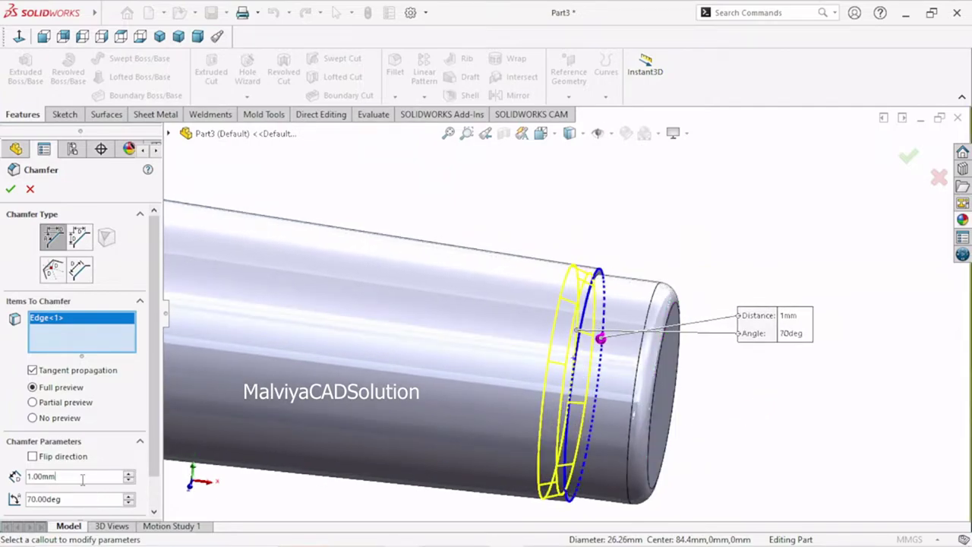
left_click_drag(57, 476, 7, 472)
left_click(77, 499)
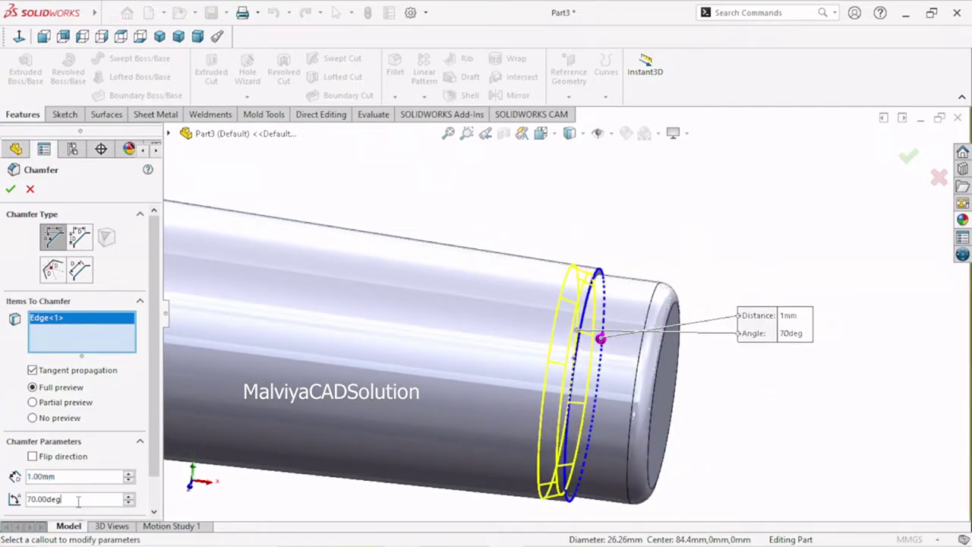
type("4")
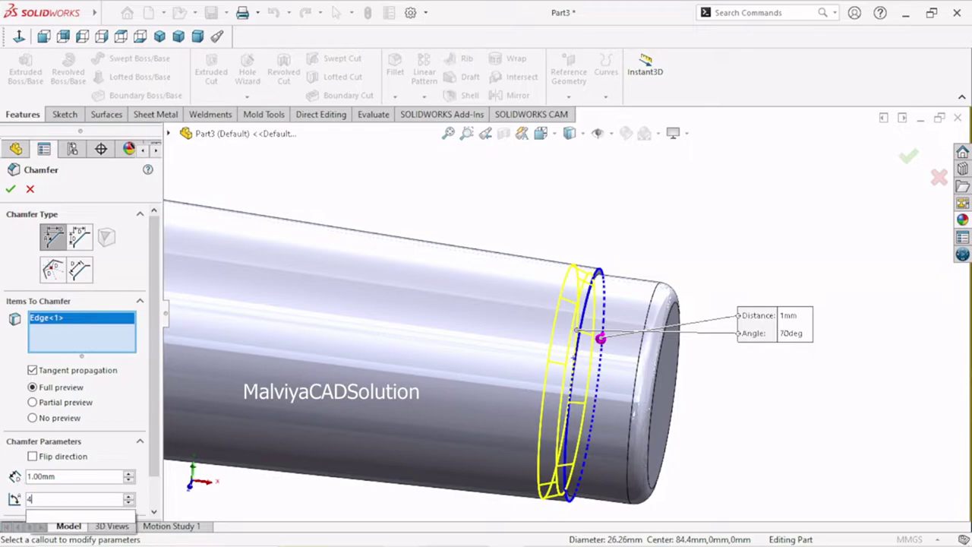
type("5")
key("Return")
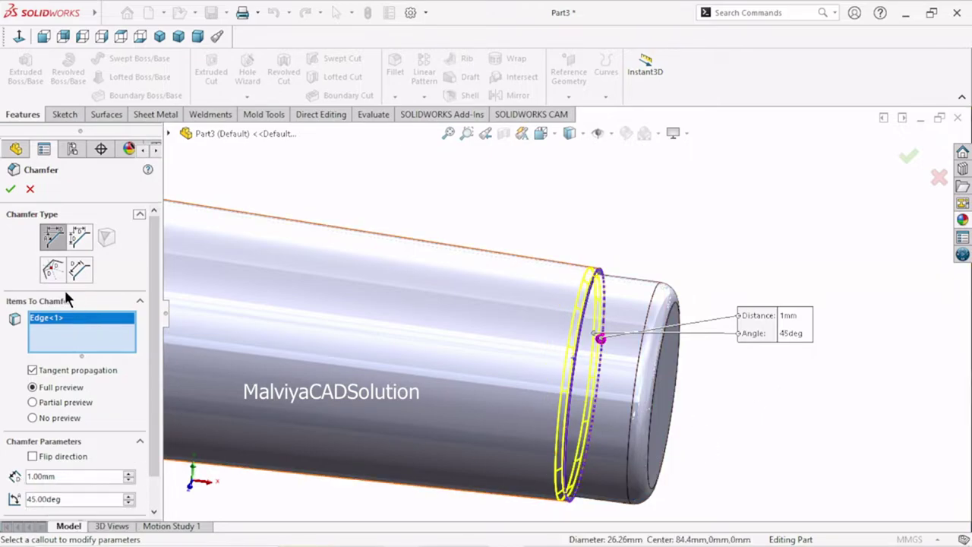
left_click(11, 190)
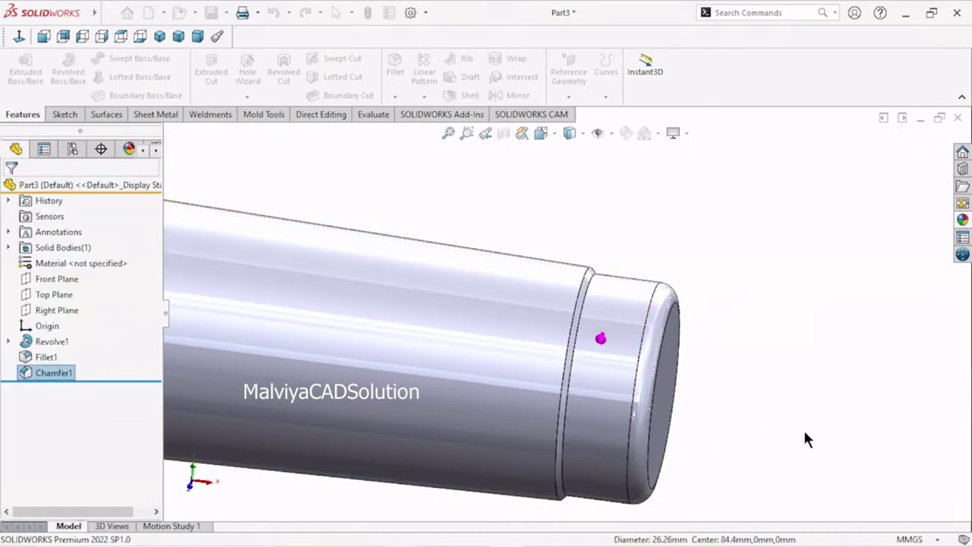
Step: Chamfer the shoulder between the left section and the taper's large end at 0.5 mm
scroll(684, 406, "up", 3)
scroll(593, 393, "up", 2)
middle_click_drag(570, 395, 354, 336)
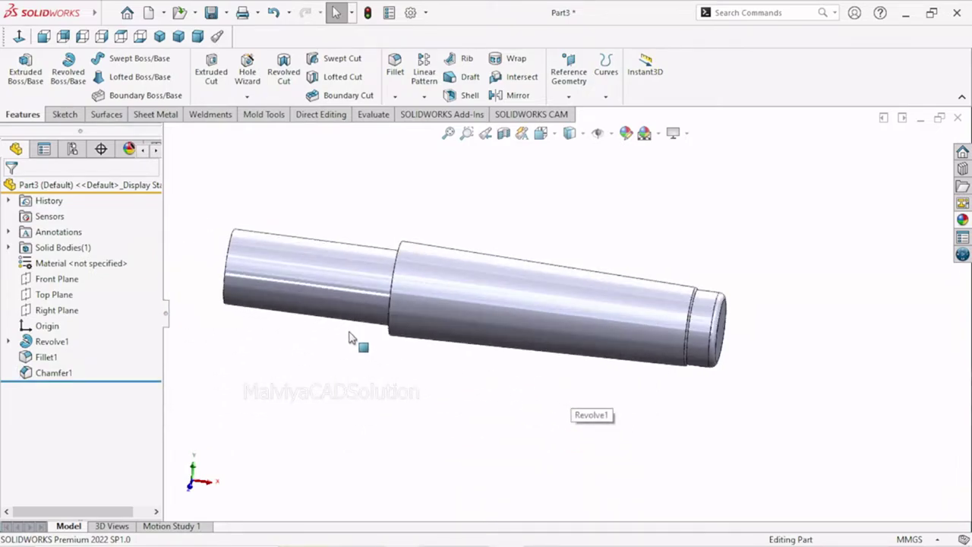
middle_click_drag(403, 370, 434, 390)
scroll(440, 314, "down", 2)
scroll(448, 289, "down", 3)
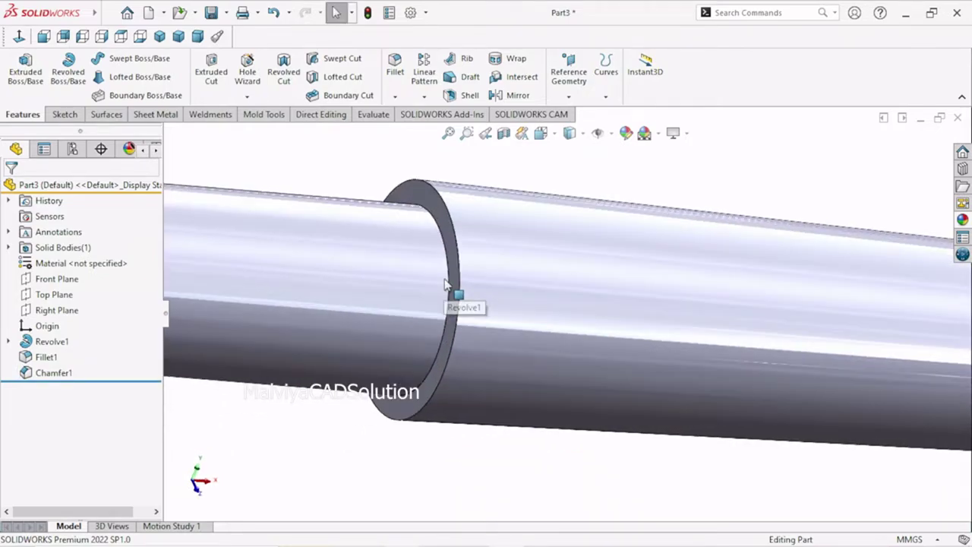
left_click(397, 96)
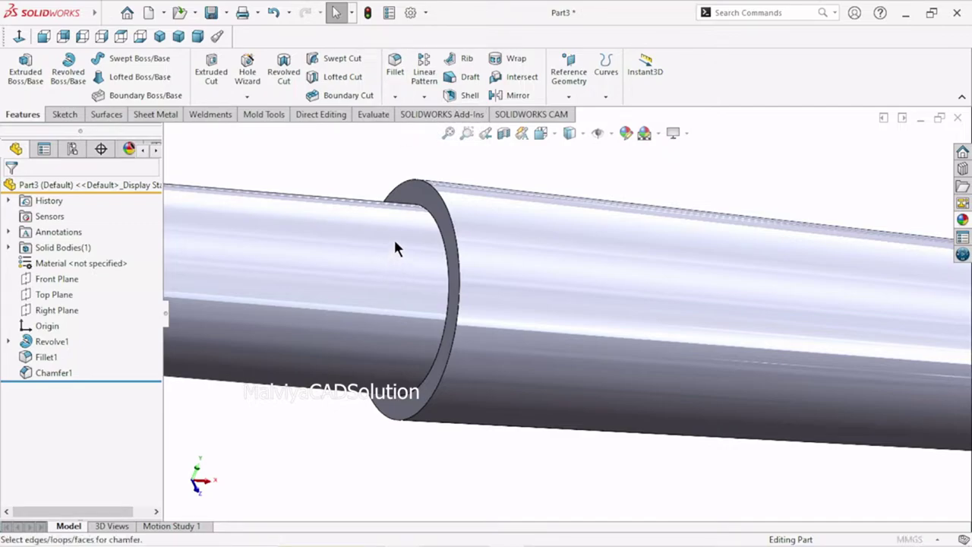
type("0.50mm")
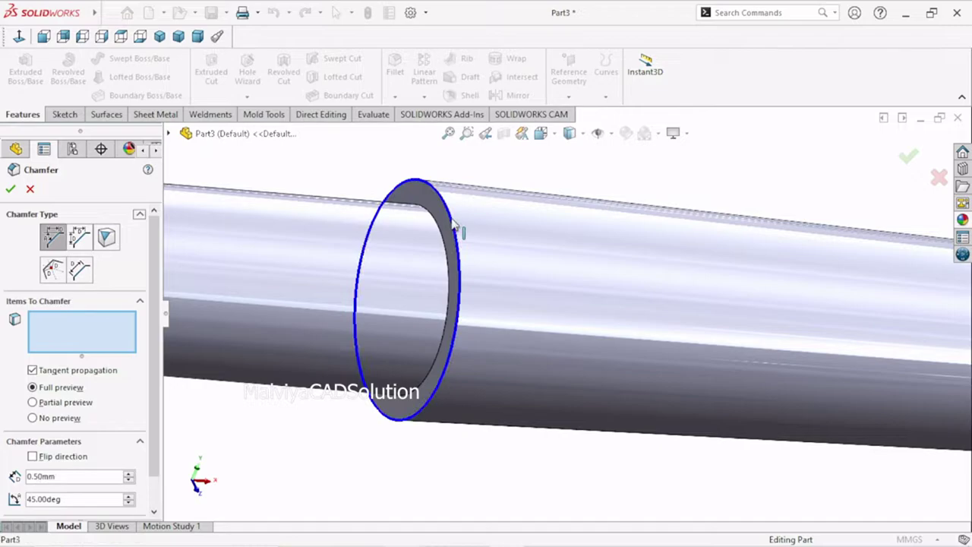
left_click(365, 350)
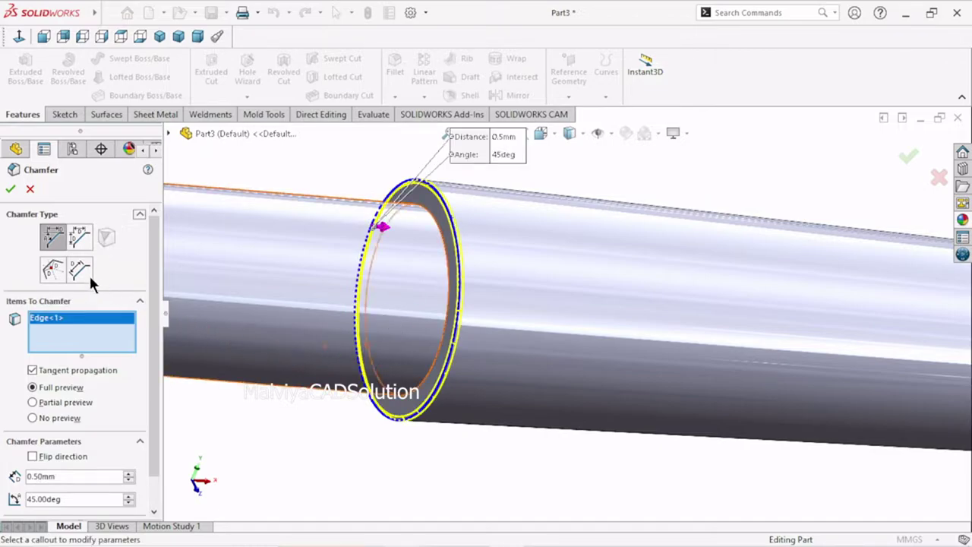
left_click(11, 188)
scroll(432, 322, "up", 5)
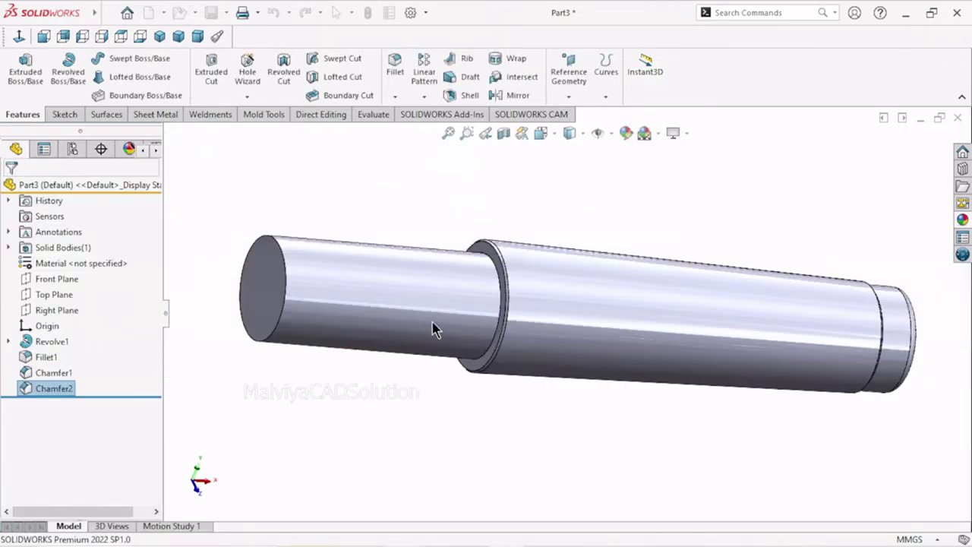
Step: Bevel the left end-face edge with a 1 mm × 45° chamfer, then orbit to view the end
left_click(395, 97)
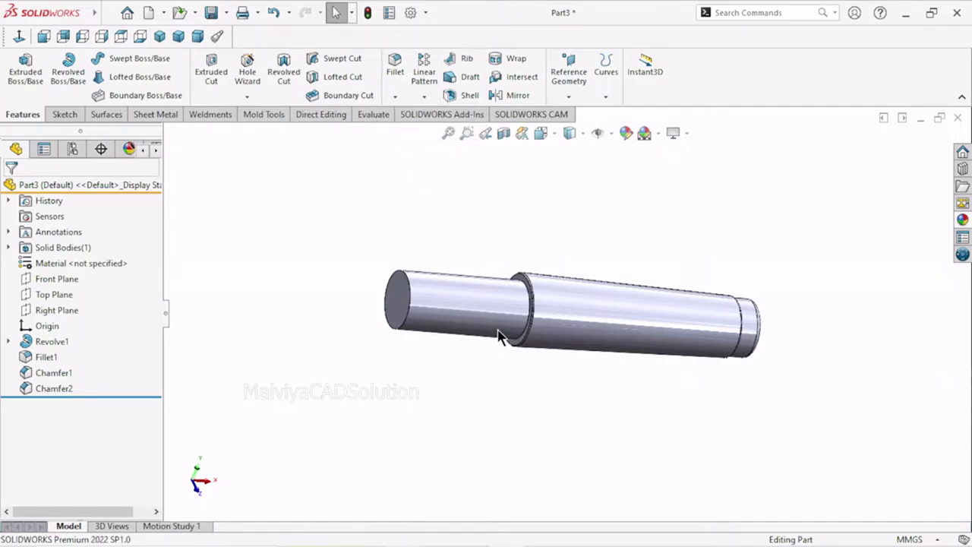
left_click(395, 97)
left_click(387, 130)
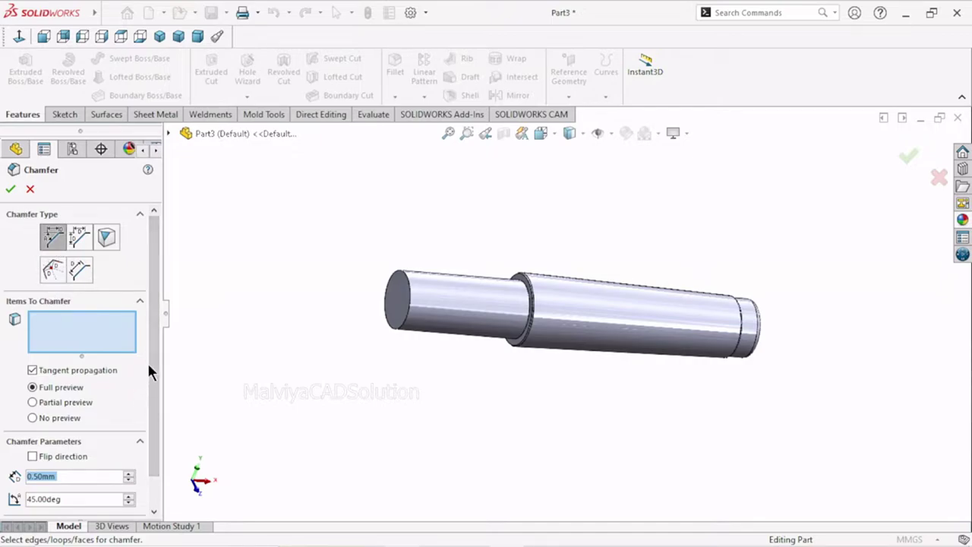
type("1")
key("Return")
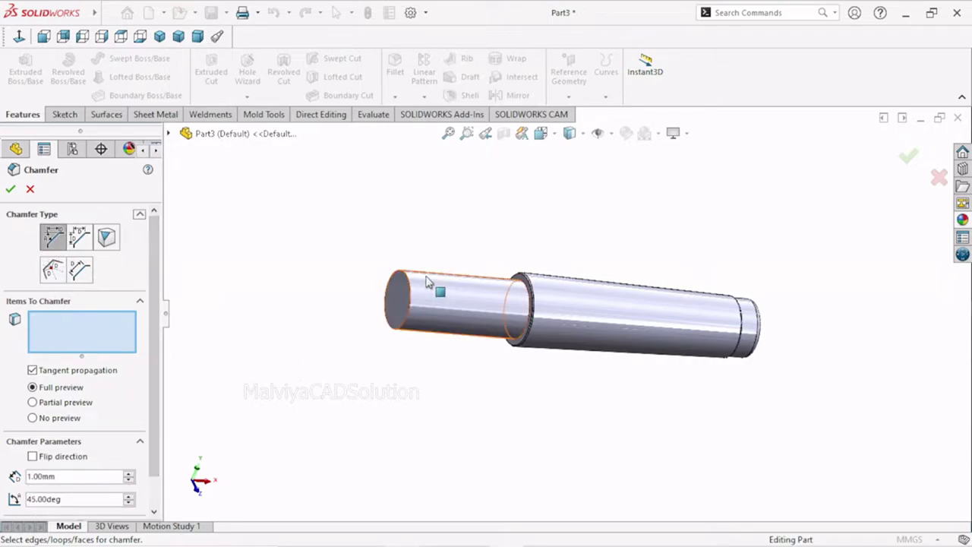
scroll(427, 282, "down", 3)
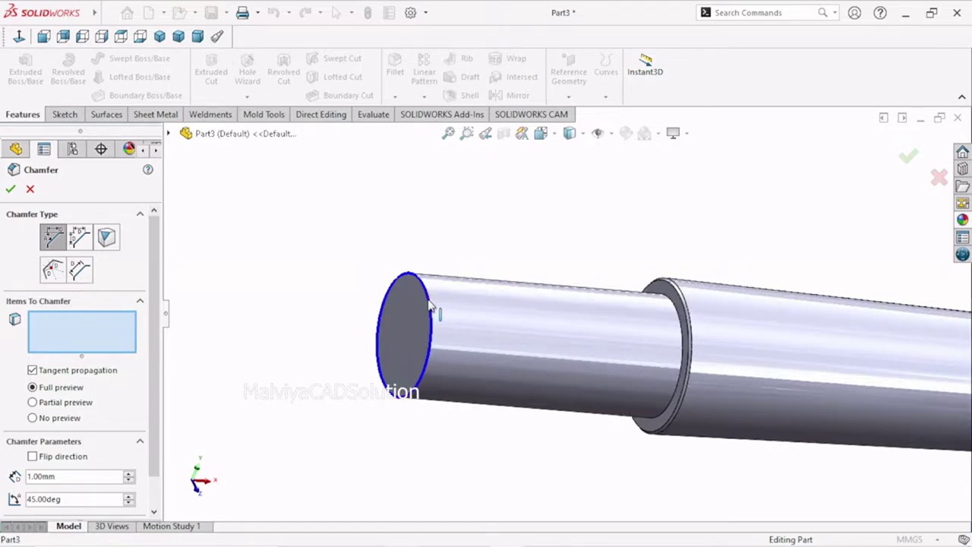
left_click(431, 306)
scroll(389, 401, "up", 1)
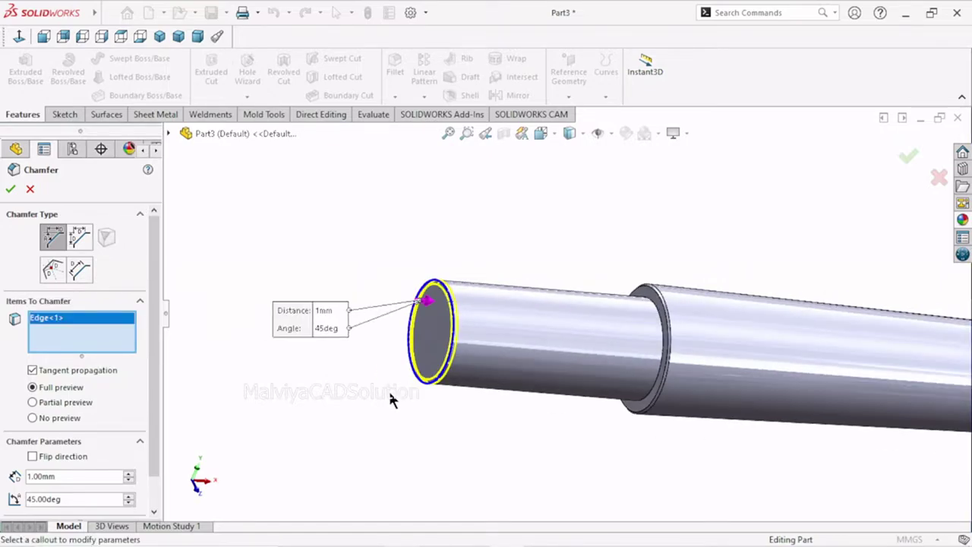
left_click(17, 192)
scroll(531, 391, "up", 3)
scroll(607, 413, "up", 2)
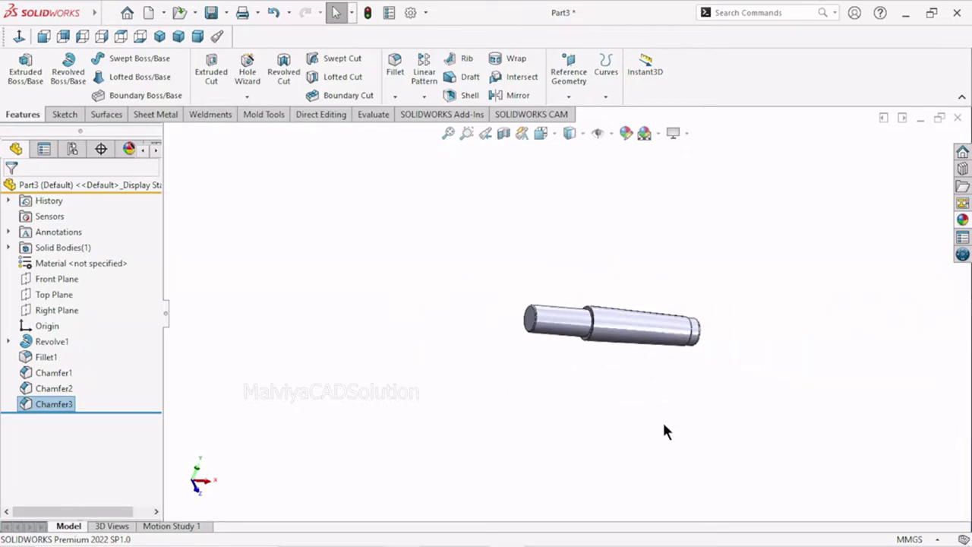
mouse_move(663, 431)
middle_mouse_down()
mouse_move(610, 413)
mouse_move(620, 386)
middle_mouse_up()
scroll(642, 323, "down", 2)
scroll(605, 282, "down", 3)
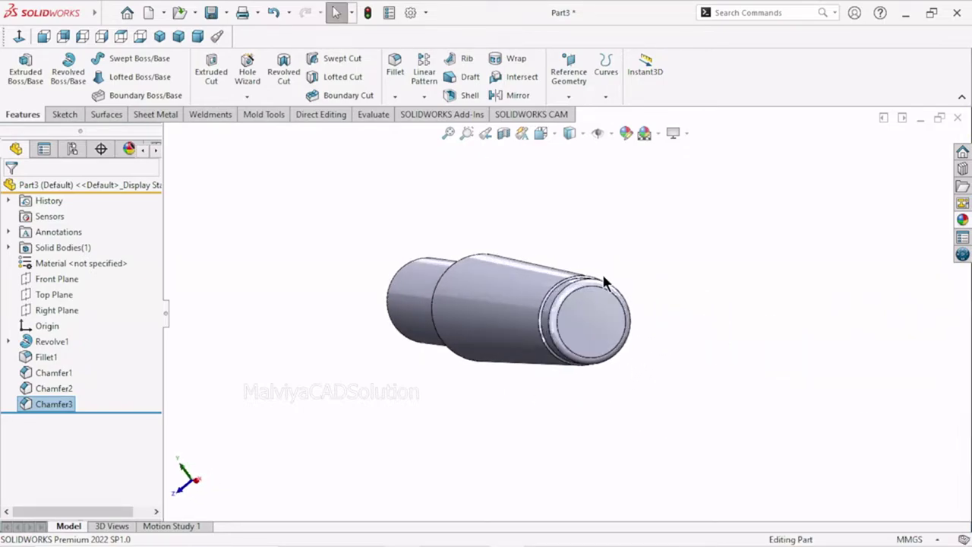
scroll(605, 282, "down", 2)
Step: Start a sketch on the shaft's end face and view it Normal To
left_click(607, 348)
left_click(647, 307)
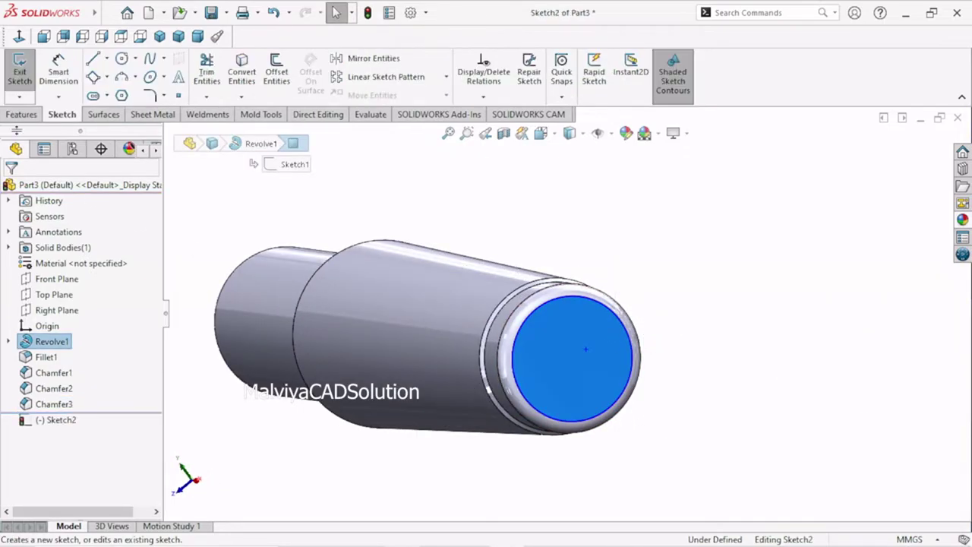
left_click(19, 35)
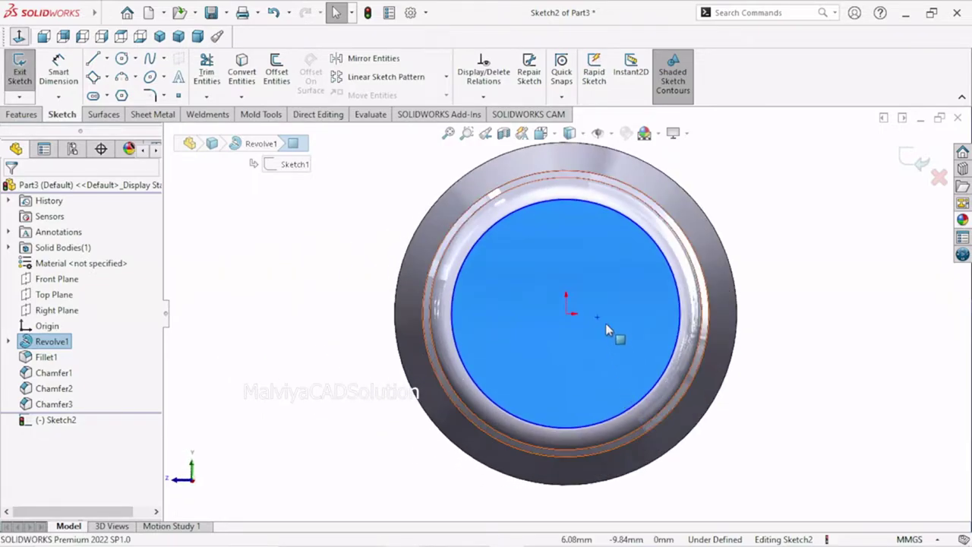
scroll(596, 322, "down", 3)
scroll(594, 316, "up", 4)
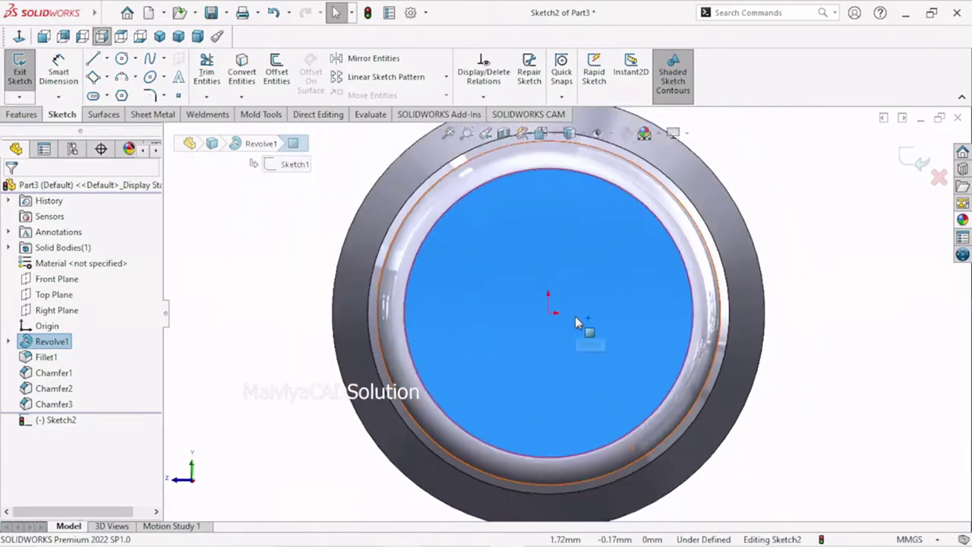
scroll(574, 316, "down", 1)
Step: Draw a circle centred on the origin and dimension its diameter to 9 mm
left_click(122, 59)
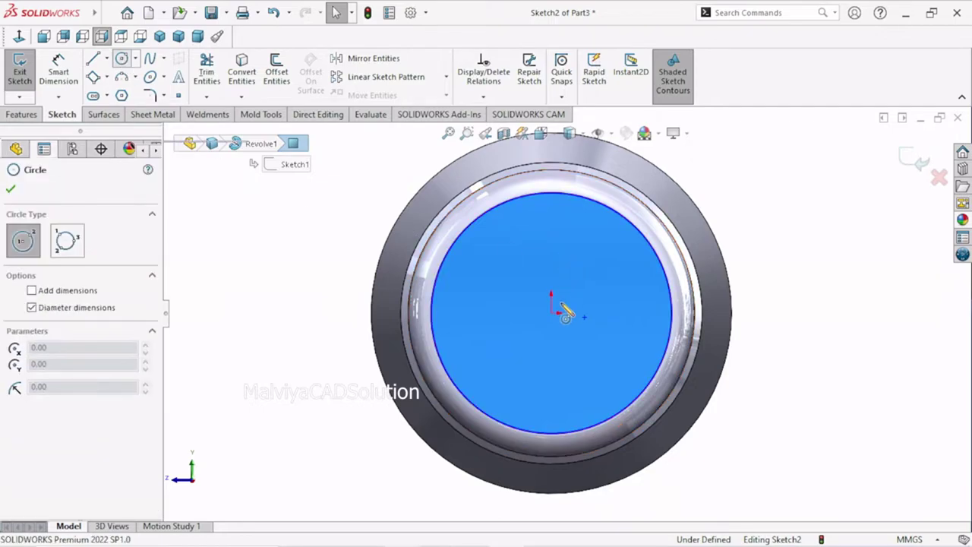
left_click(551, 311)
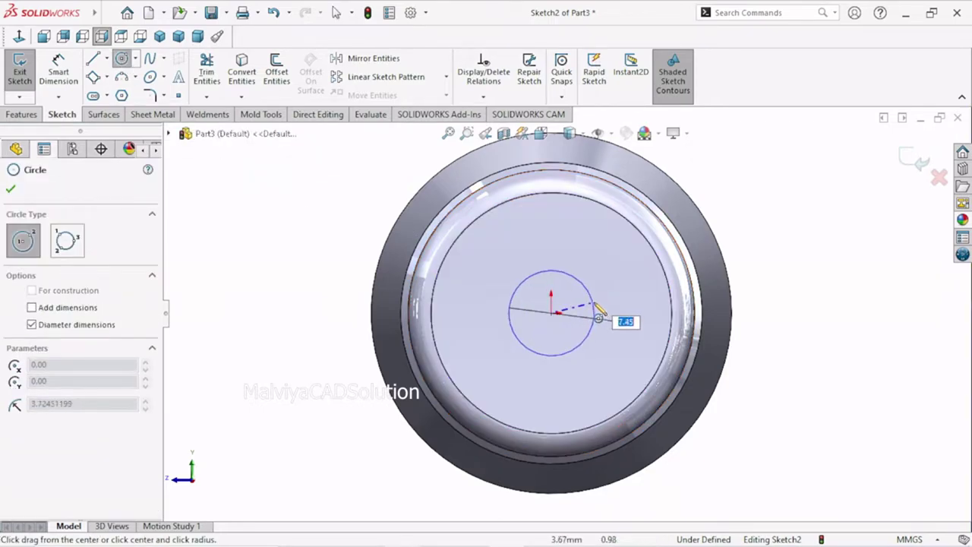
left_click(595, 310)
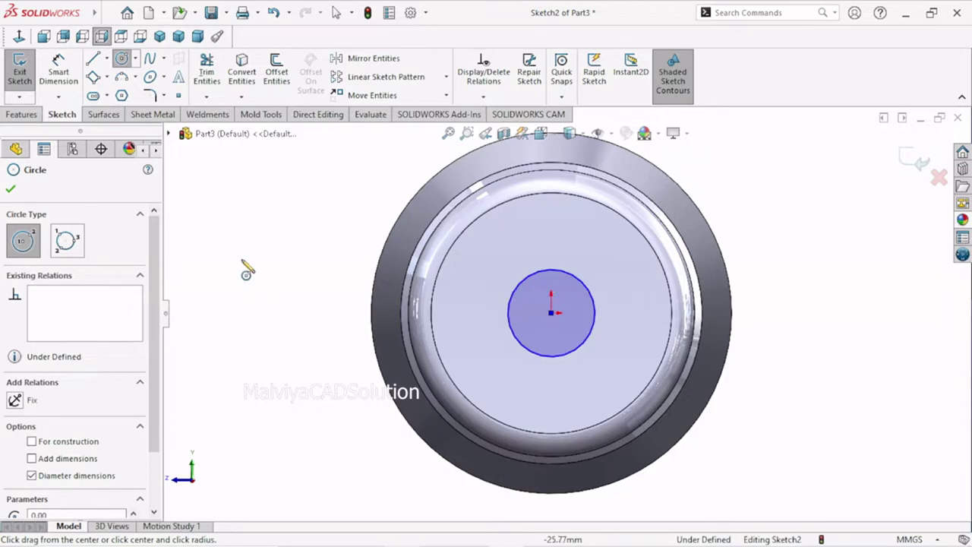
left_click(10, 190)
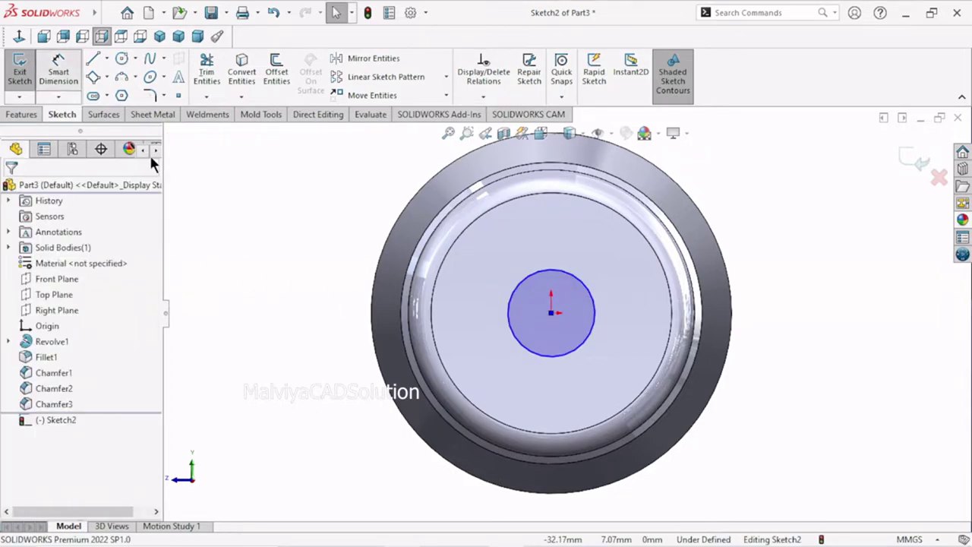
left_click(58, 68)
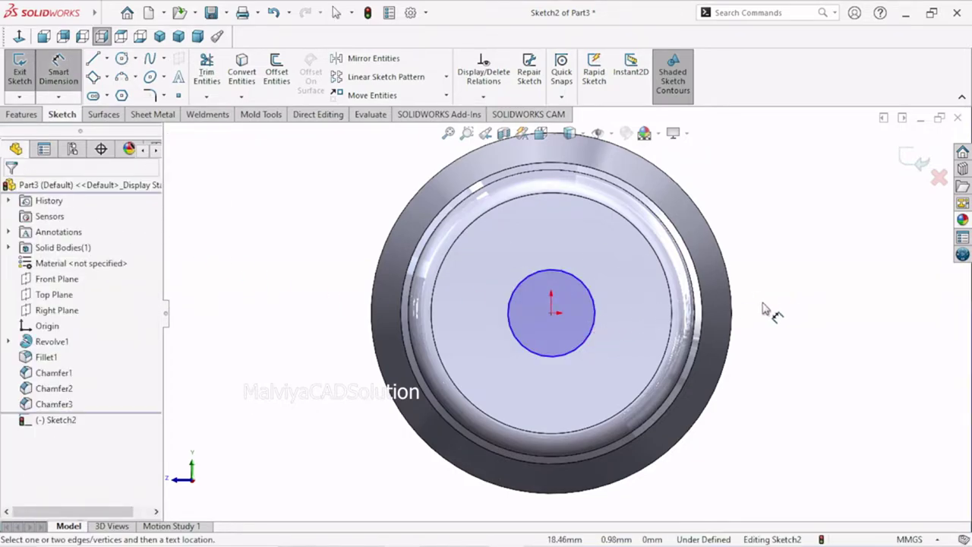
left_click(594, 328)
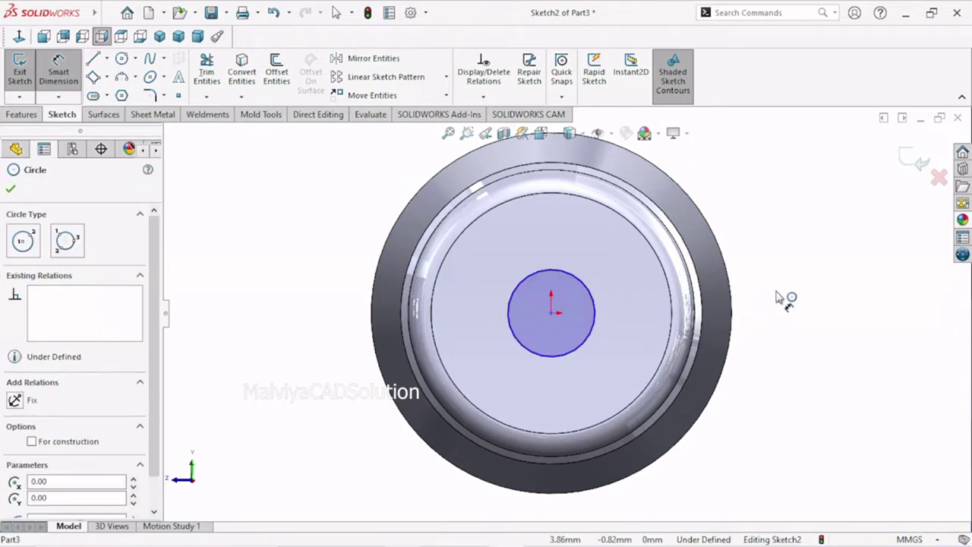
left_click(773, 319)
type("9")
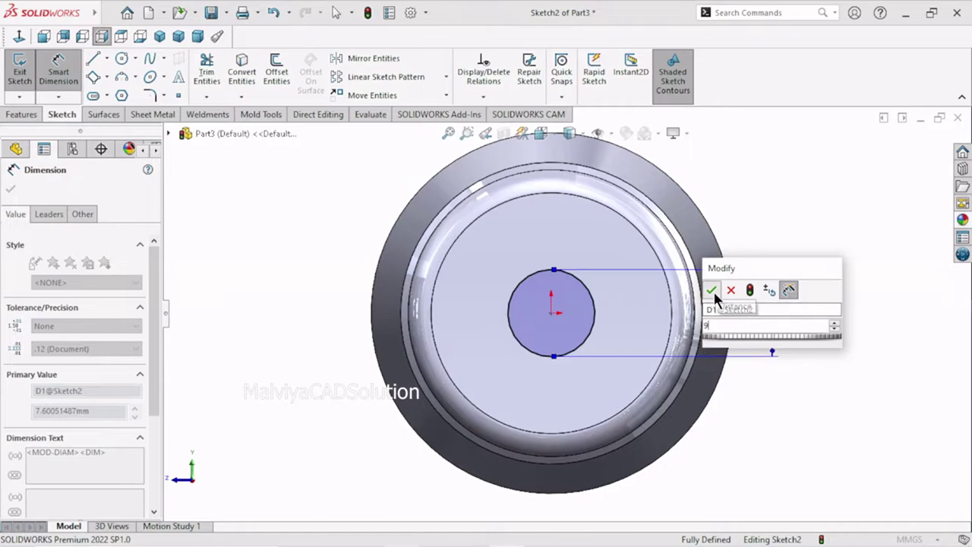
left_click(713, 290)
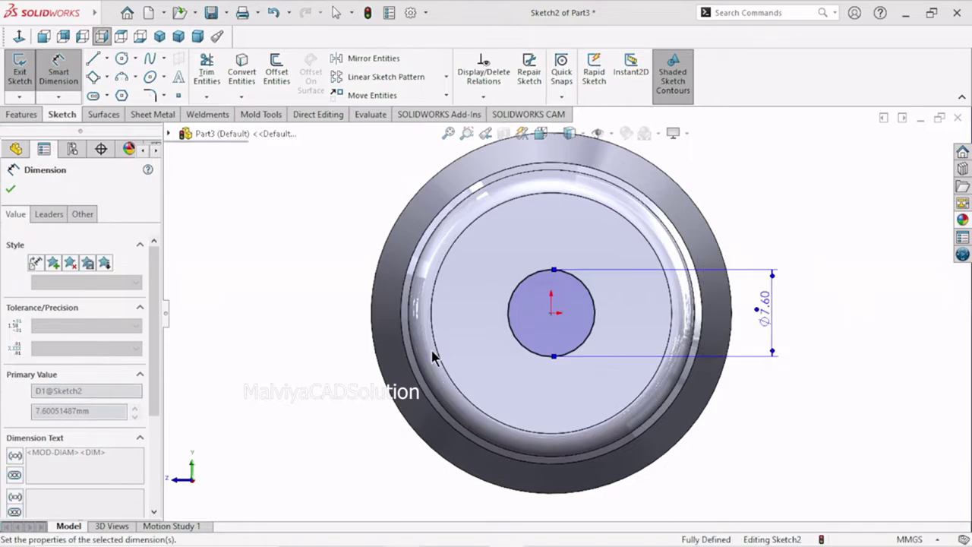
left_click(10, 188)
left_click(18, 116)
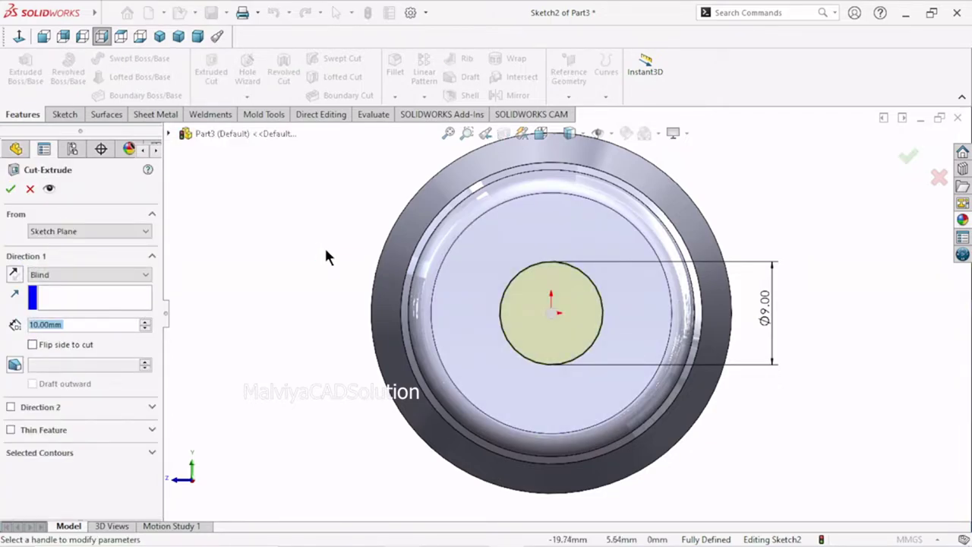
Step: Cut the Ø9 circle 1 mm deep (Blind) with a 45° draft into the end face
type("1")
key("Return")
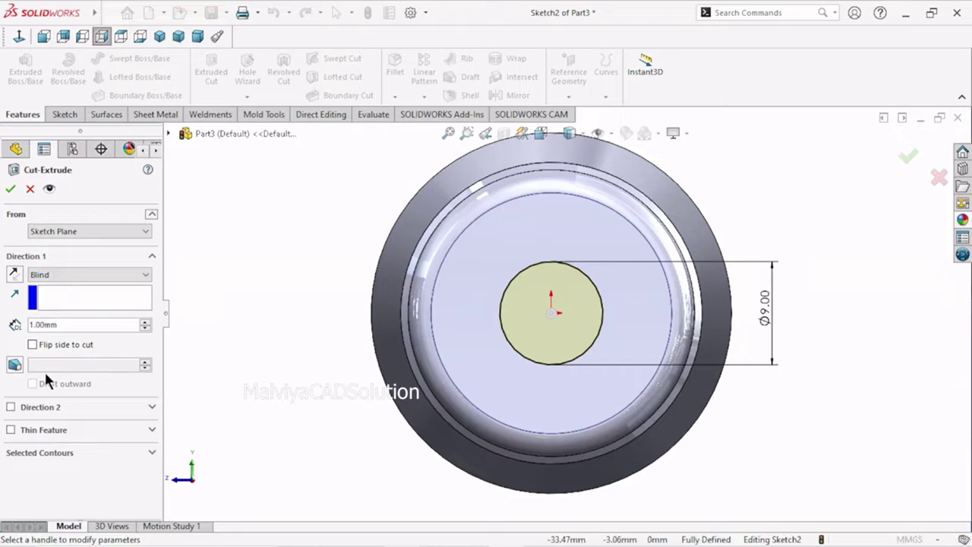
left_click(14, 365)
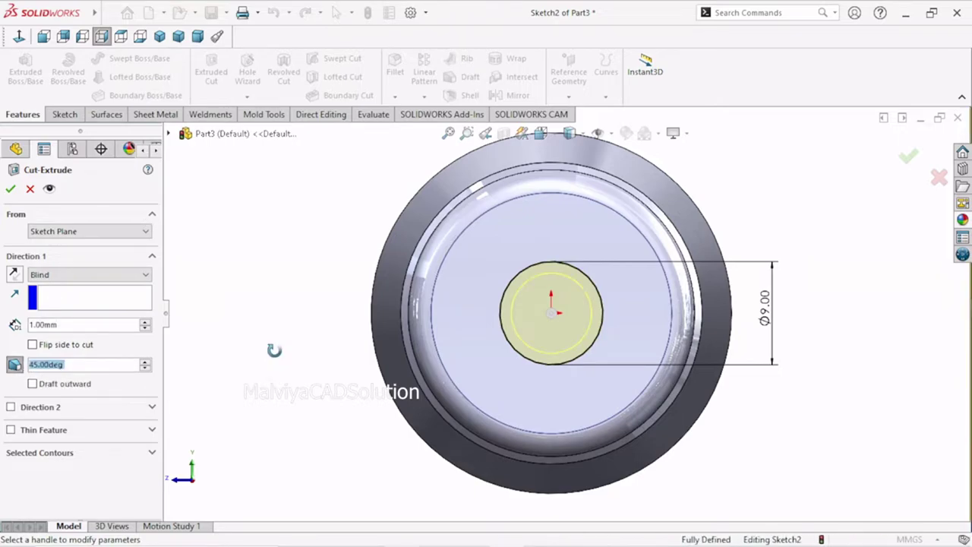
key("f")
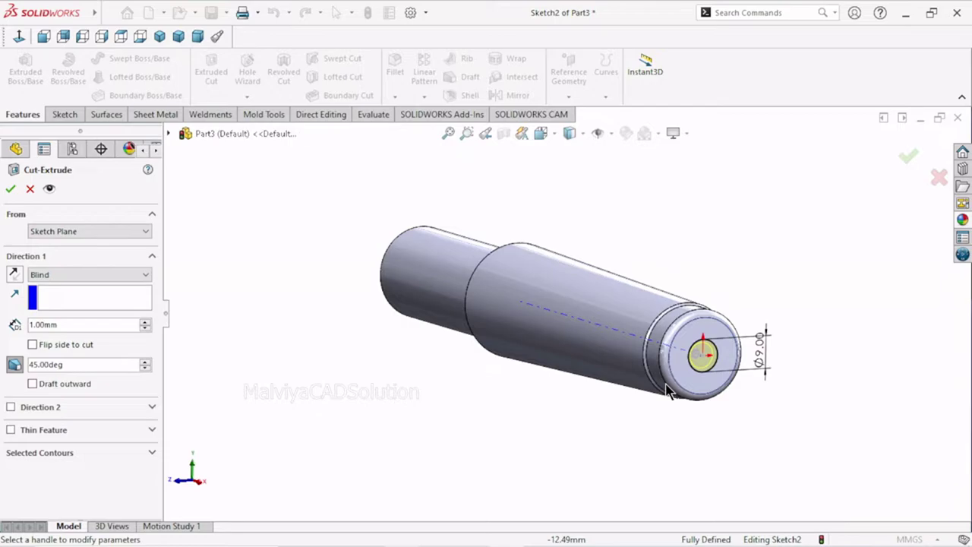
key("Return")
scroll(668, 389, "down", 3)
scroll(733, 380, "down", 5)
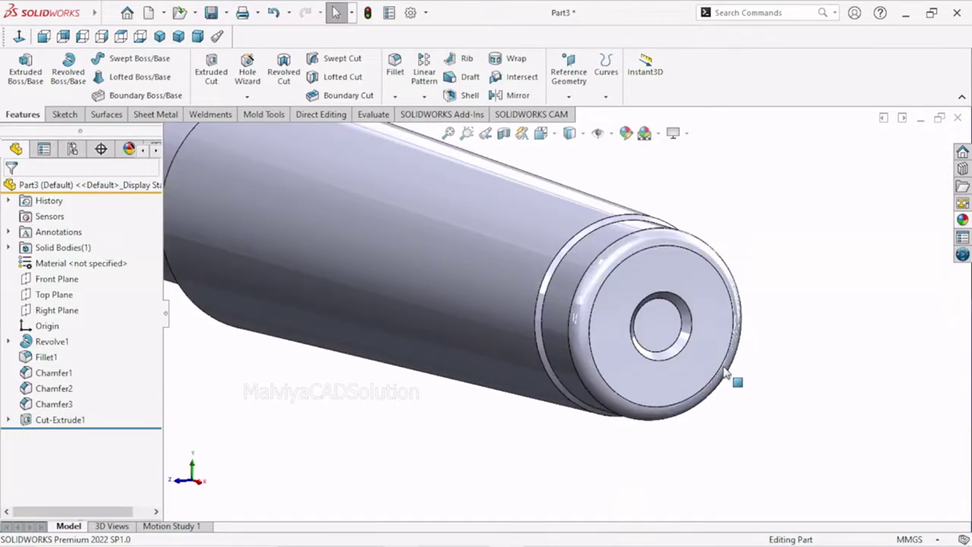
scroll(699, 358, "up", 6)
Step: Start a sketch on the face inside the end hole and view it straight on
mouse_move(698, 358)
middle_mouse_down()
mouse_move(686, 334)
mouse_move(677, 356)
mouse_move(694, 360)
mouse_move(716, 341)
mouse_move(735, 403)
mouse_move(716, 405)
mouse_move(683, 347)
mouse_move(827, 384)
mouse_move(701, 363)
mouse_move(697, 378)
middle_mouse_up()
scroll(619, 341, "down", 5)
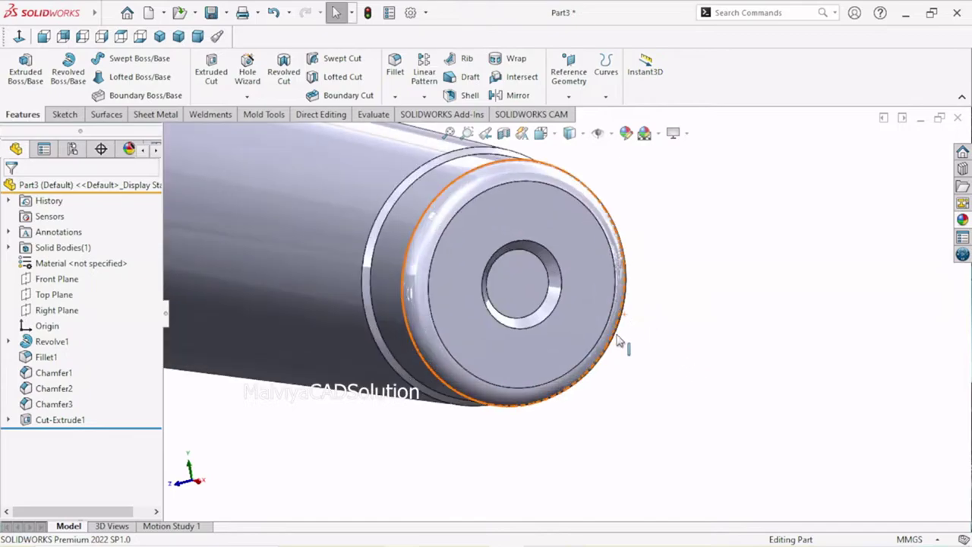
left_click(516, 282)
left_click(579, 240)
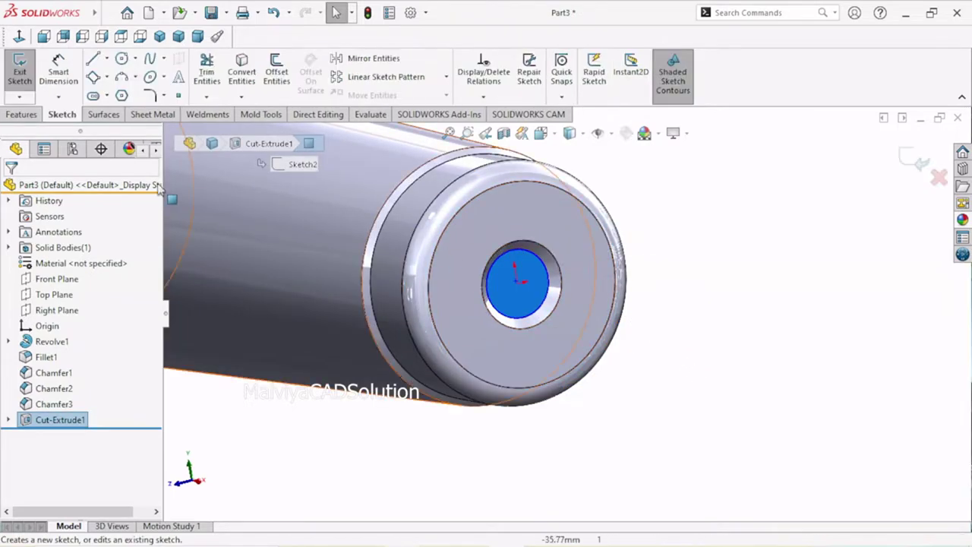
left_click(19, 36)
scroll(584, 368, "down", 3)
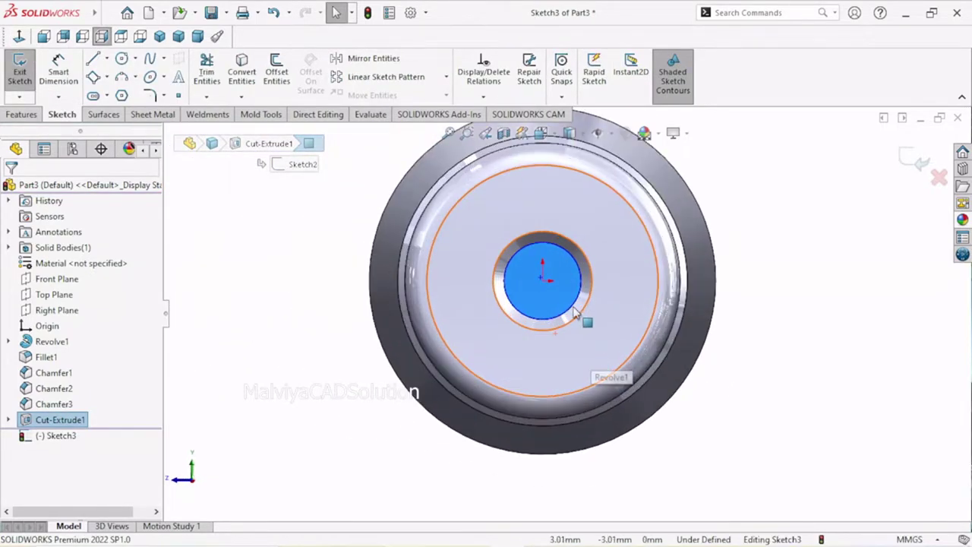
scroll(577, 341, "down", 2)
left_click(822, 381)
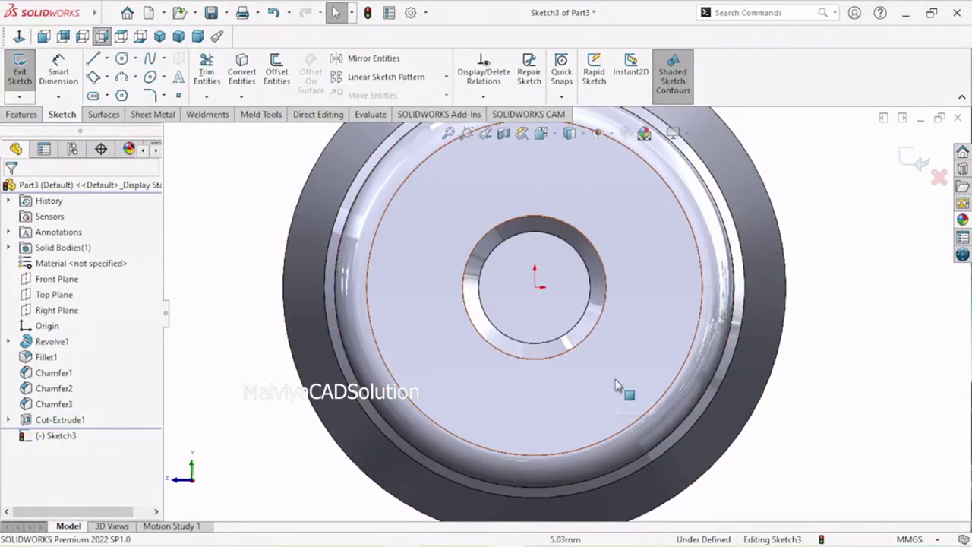
left_click(107, 76)
left_click(122, 144)
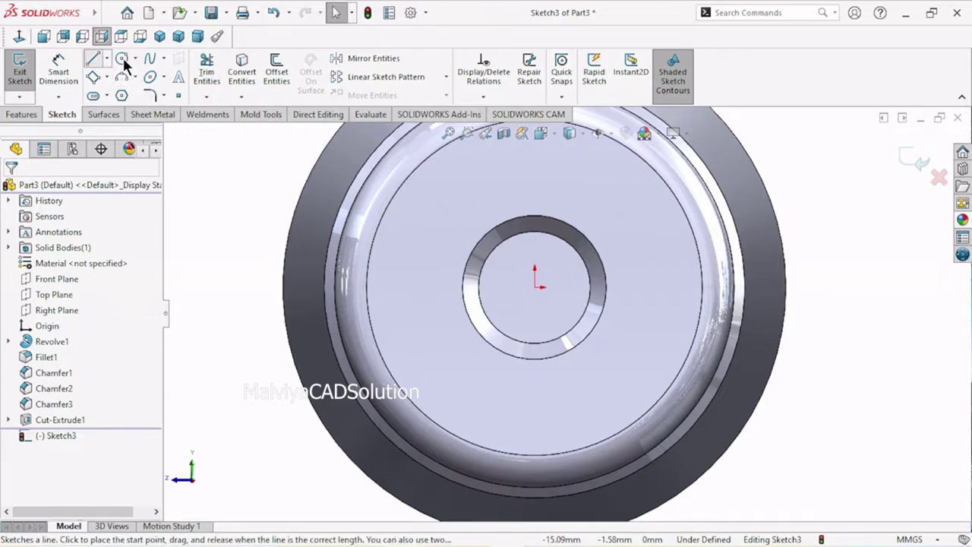
Step: Draw a small circle centred on the origin and add its diameter dimension
left_click(122, 58)
left_click(534, 288)
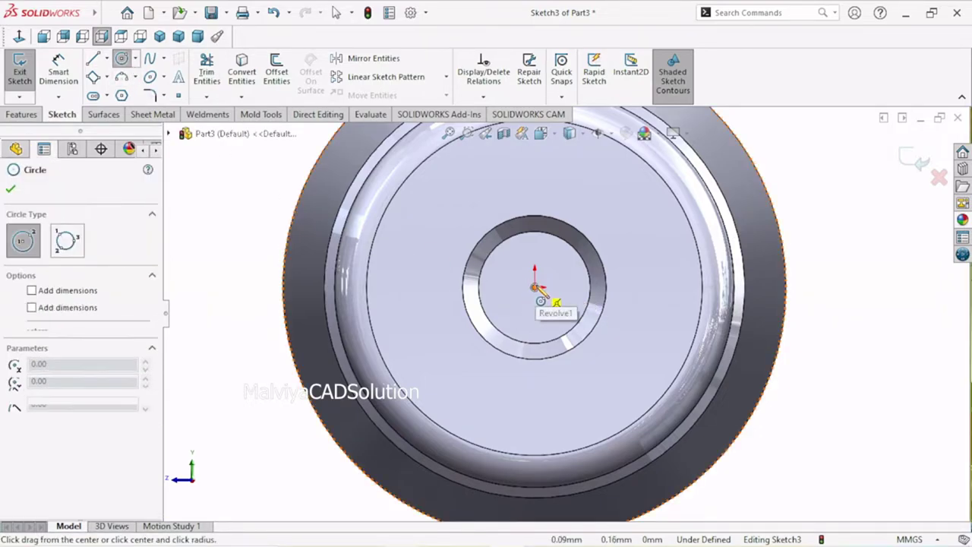
left_click(549, 286)
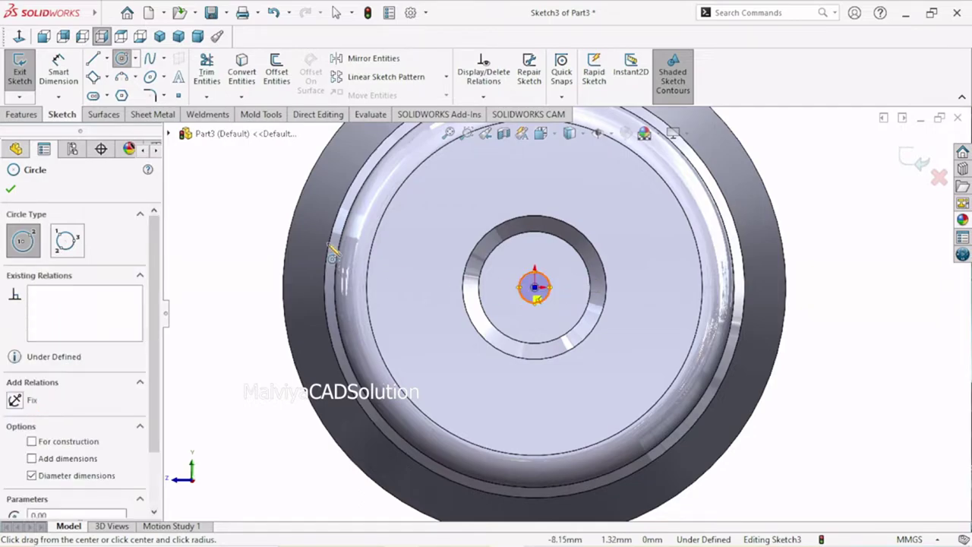
left_click(11, 190)
left_click(59, 69)
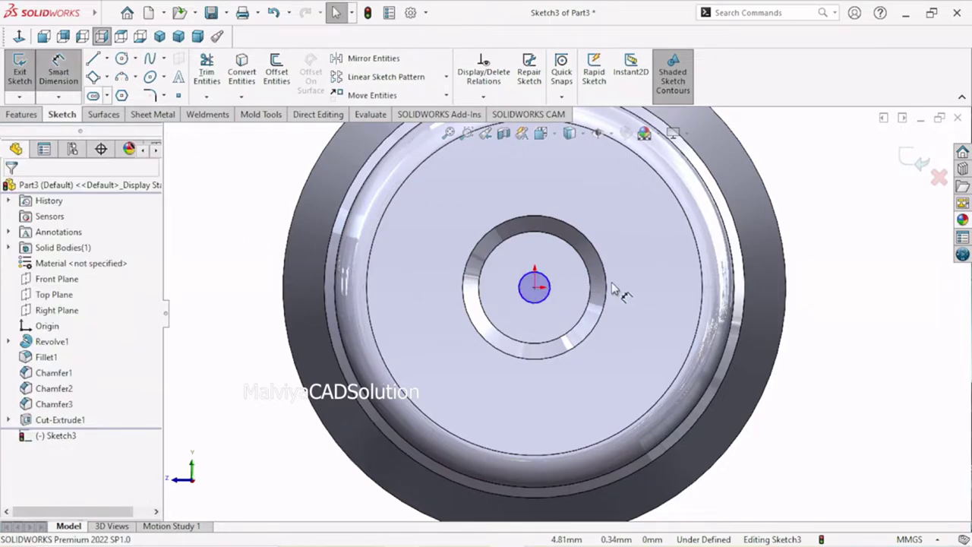
left_click(549, 291)
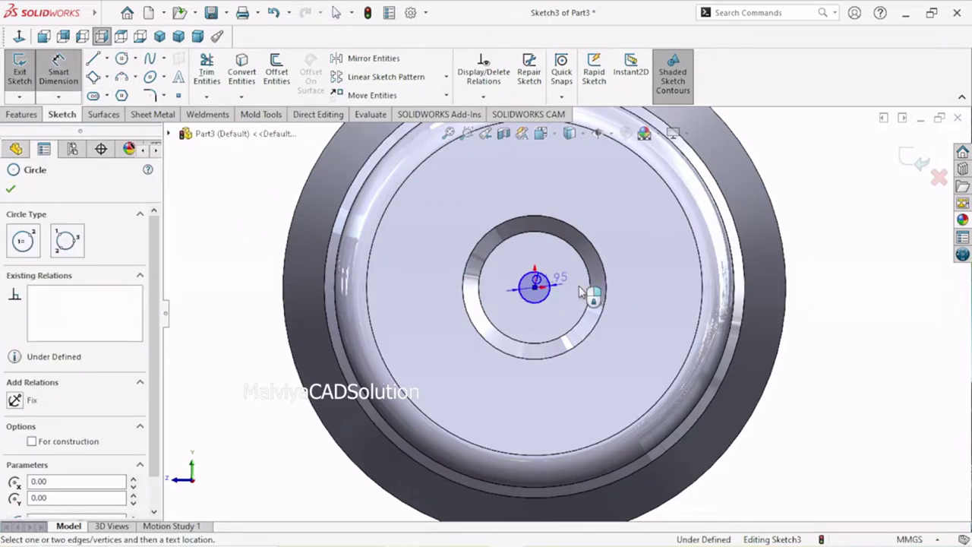
left_click(583, 287)
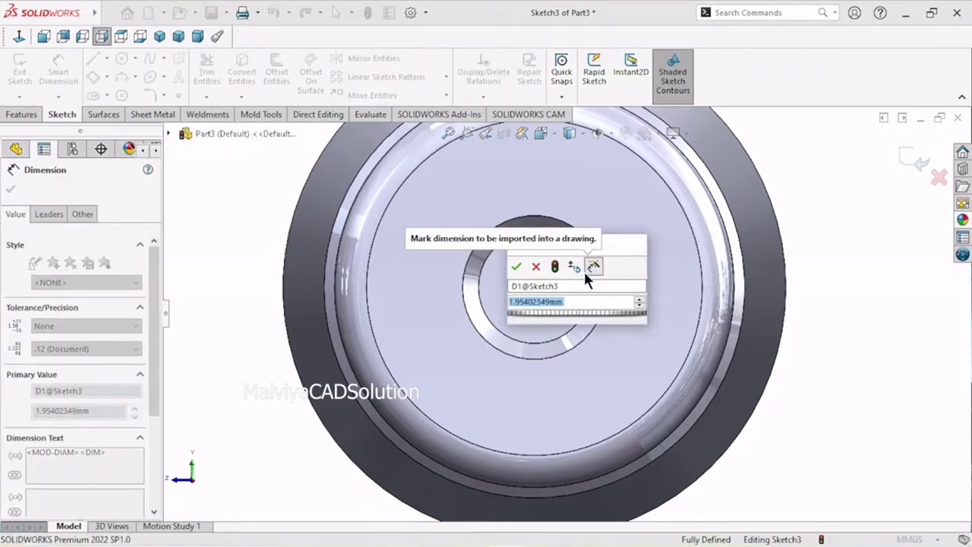
Step: Set the circle's diameter to 3 mm, correcting an initial 4, and start an Extruded Cut
type("4")
left_click(516, 266)
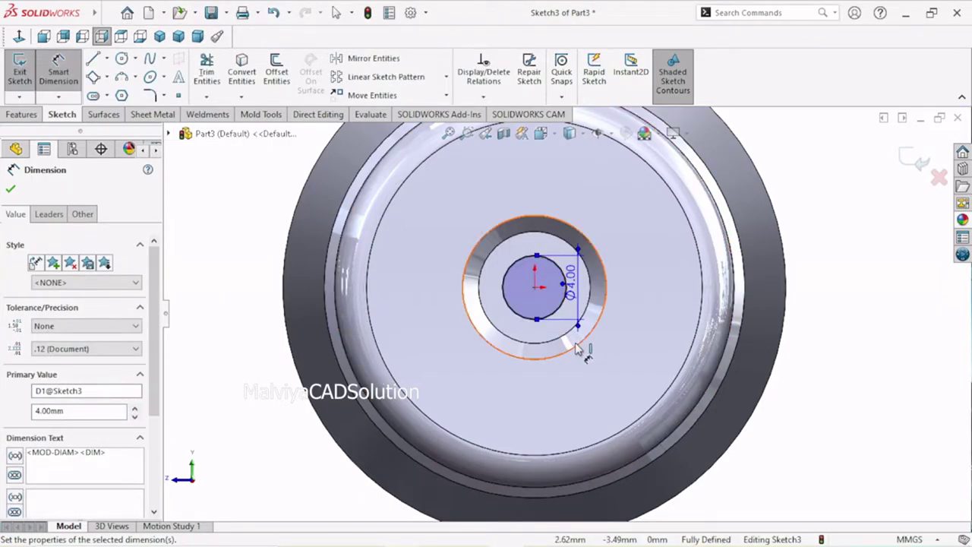
scroll(575, 303, "up", 2)
double_click(569, 283)
type("3")
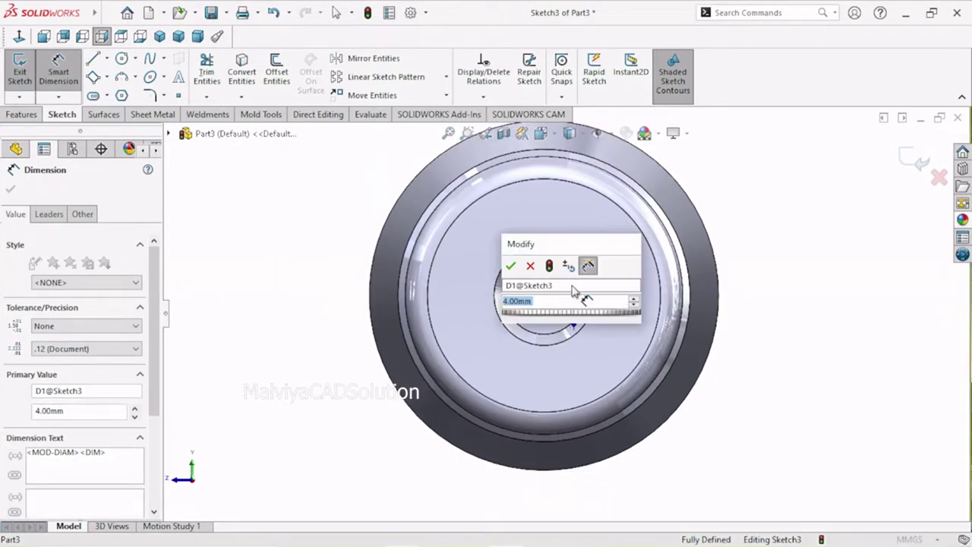
left_click(511, 265)
scroll(542, 296, "up", 2)
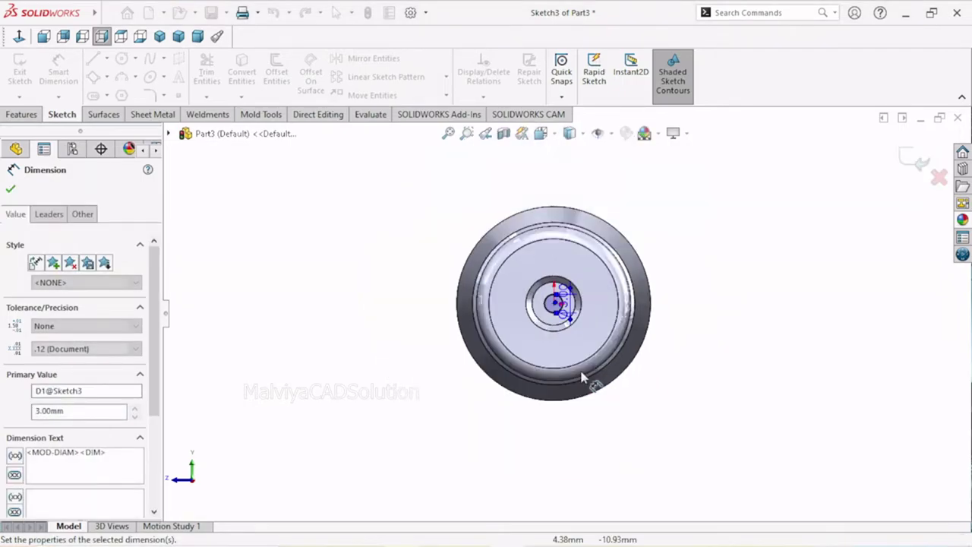
left_click(11, 189)
left_click(21, 113)
left_click(205, 72)
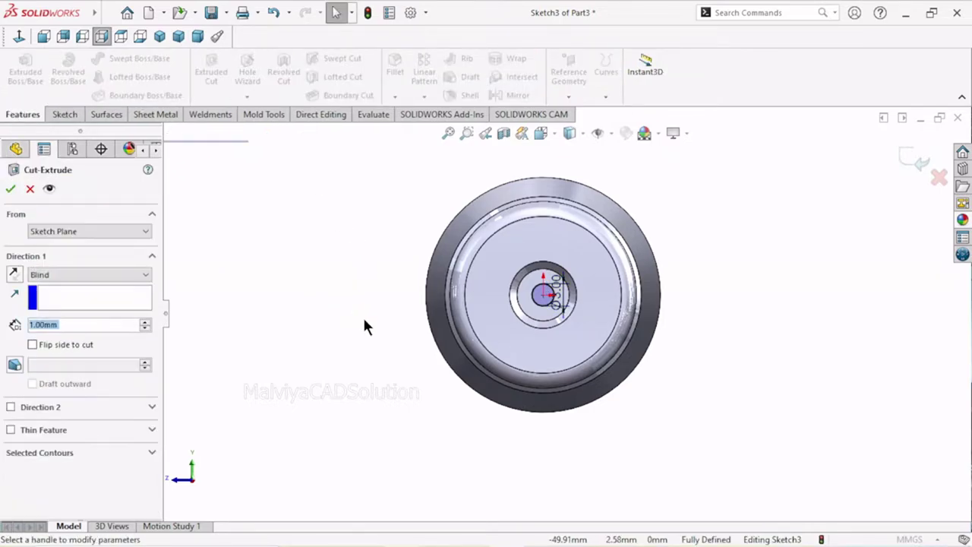
Step: Turn on draft for the cut and set its blind depth to 4 mm
scroll(561, 327, "up", 4)
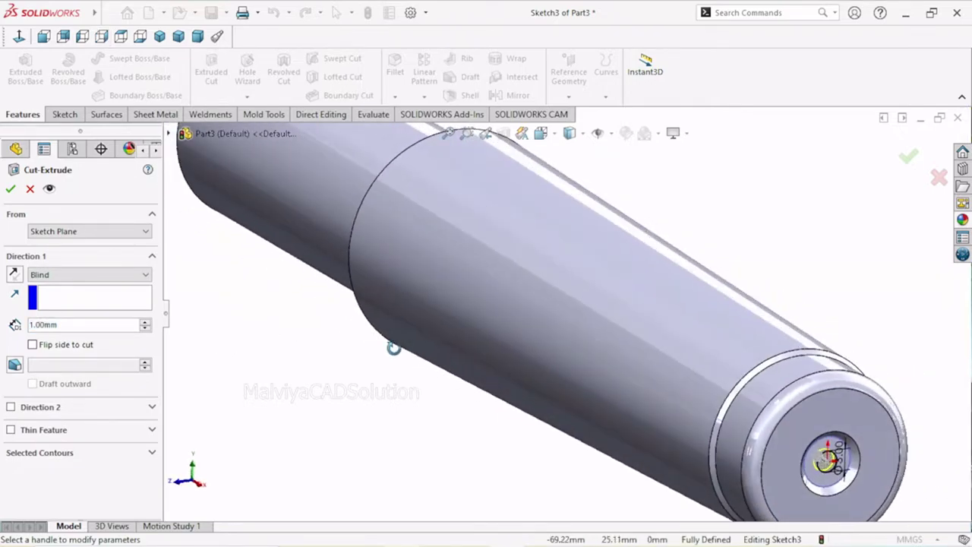
scroll(562, 326, "up", 2)
scroll(773, 397, "down", 2)
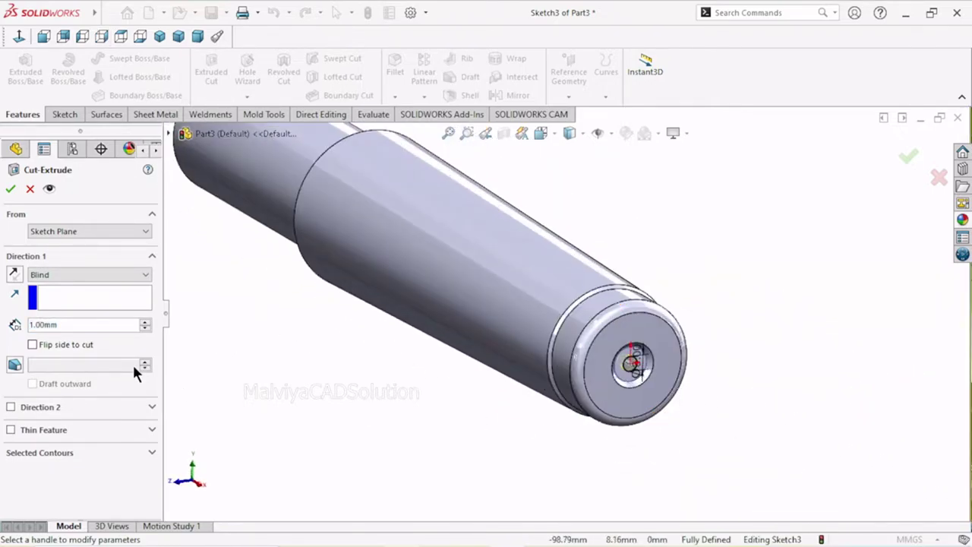
left_click(17, 365)
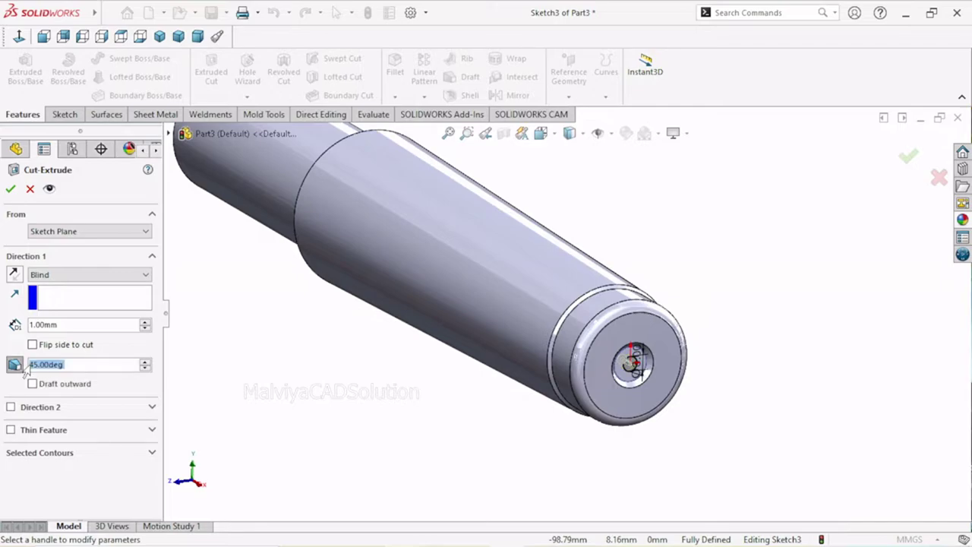
left_click(145, 321)
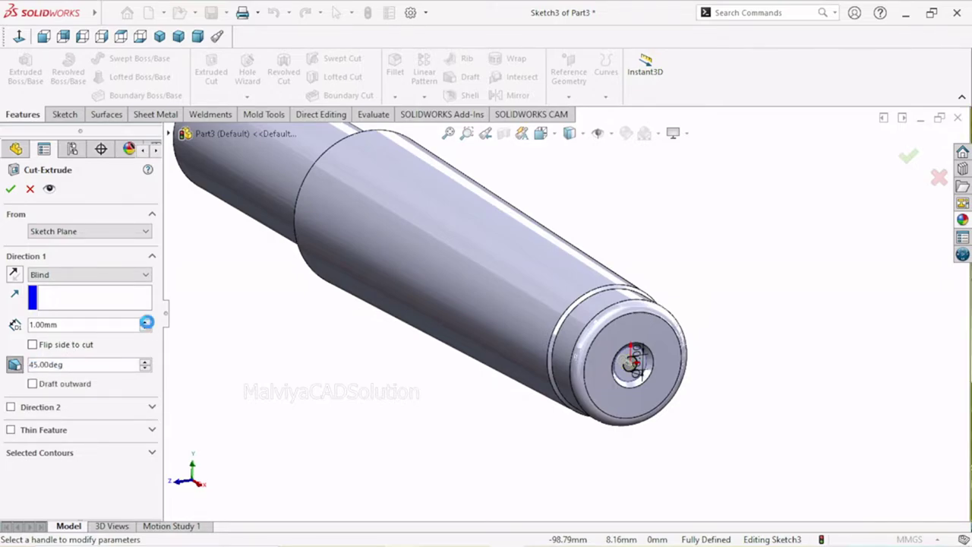
left_click(146, 322)
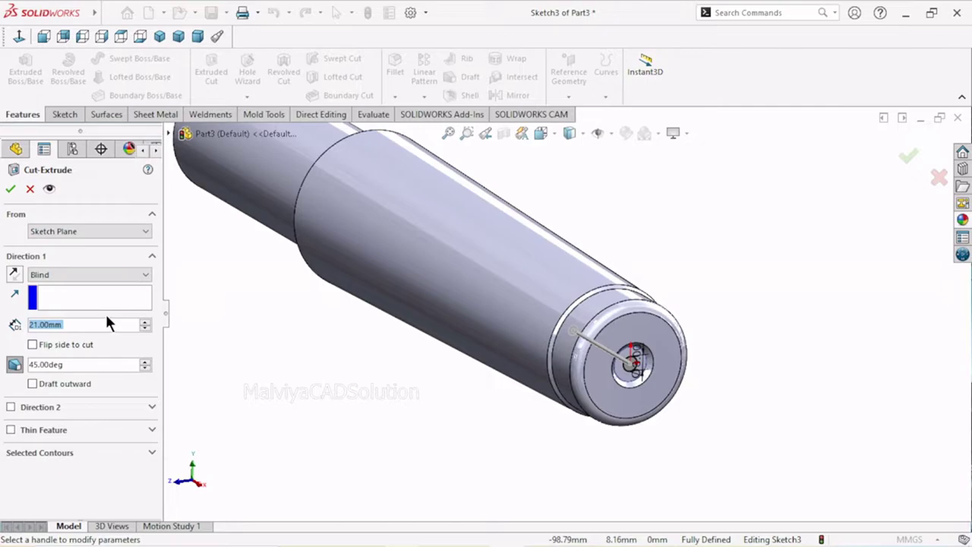
type("4")
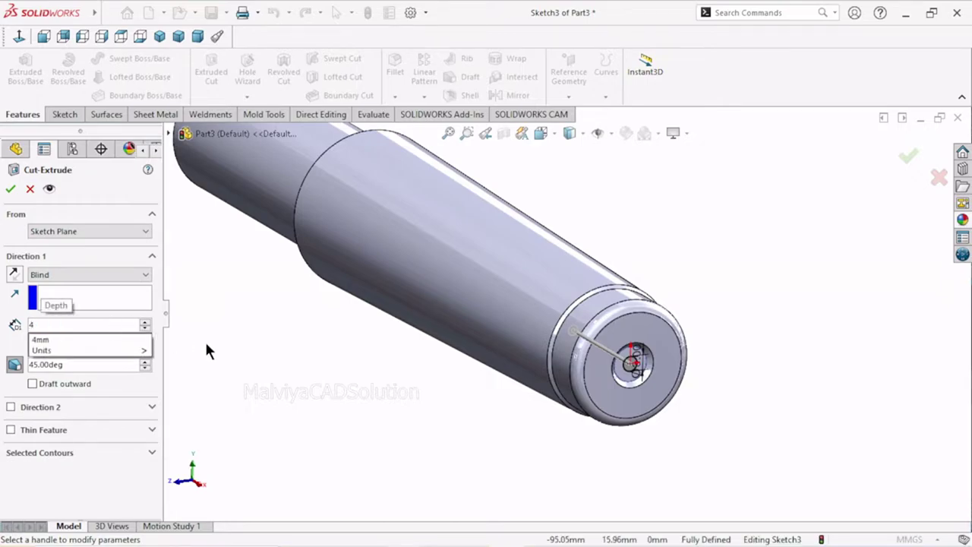
key("Return")
Step: Set the draft angle to 60° and create the tapered centre-hole cut Cut-Extrude2
left_click(102, 369)
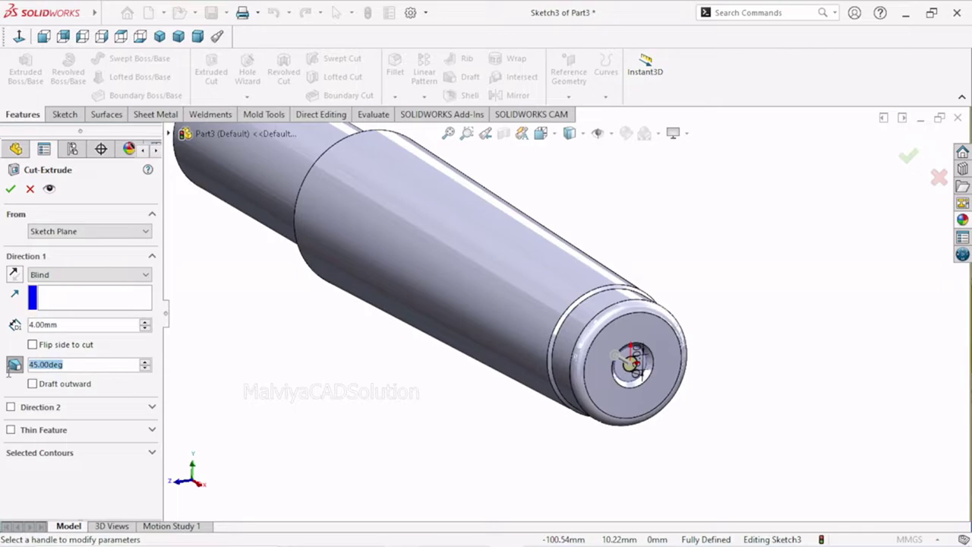
scroll(630, 349, "down", 2)
scroll(599, 322, "down", 4)
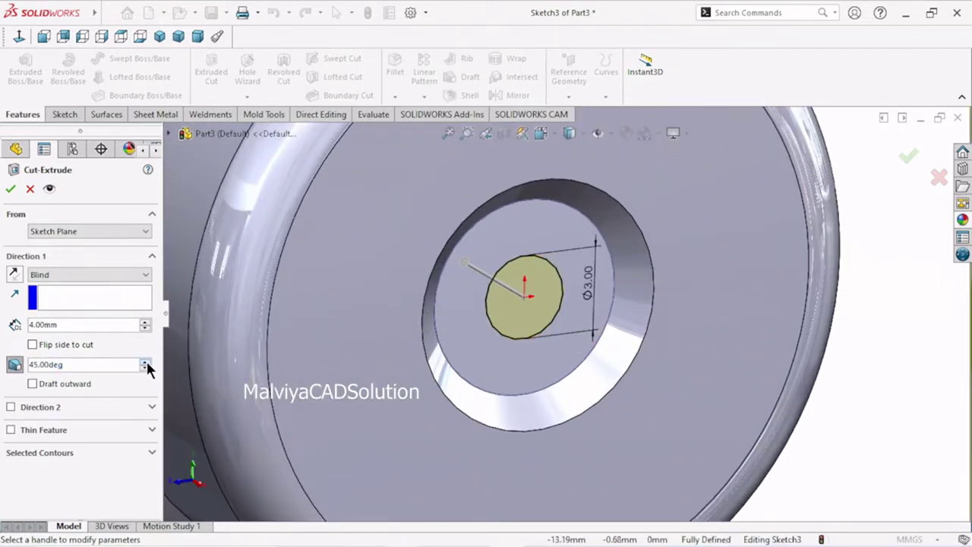
type("53")
key("Return")
middle_click_drag(553, 378, 542, 364)
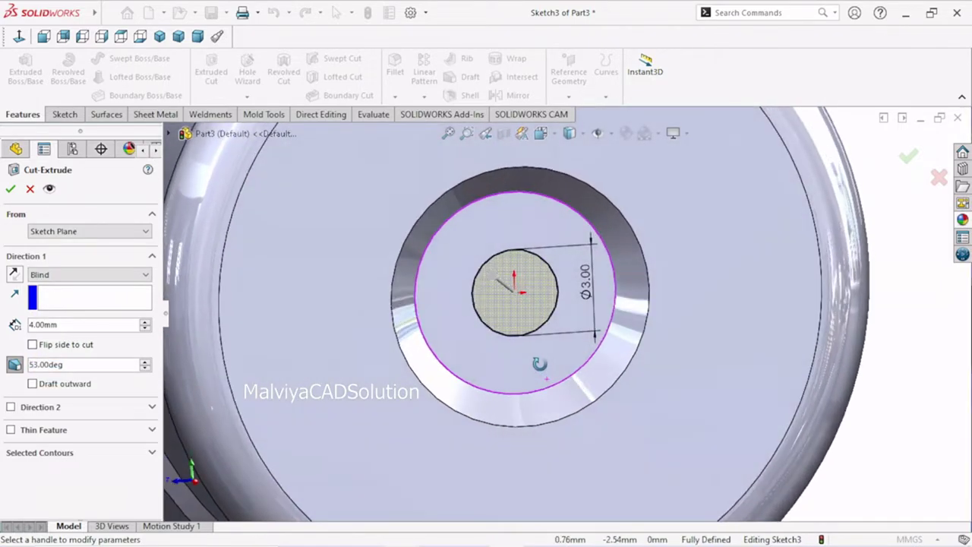
scroll(531, 343, "up", 1)
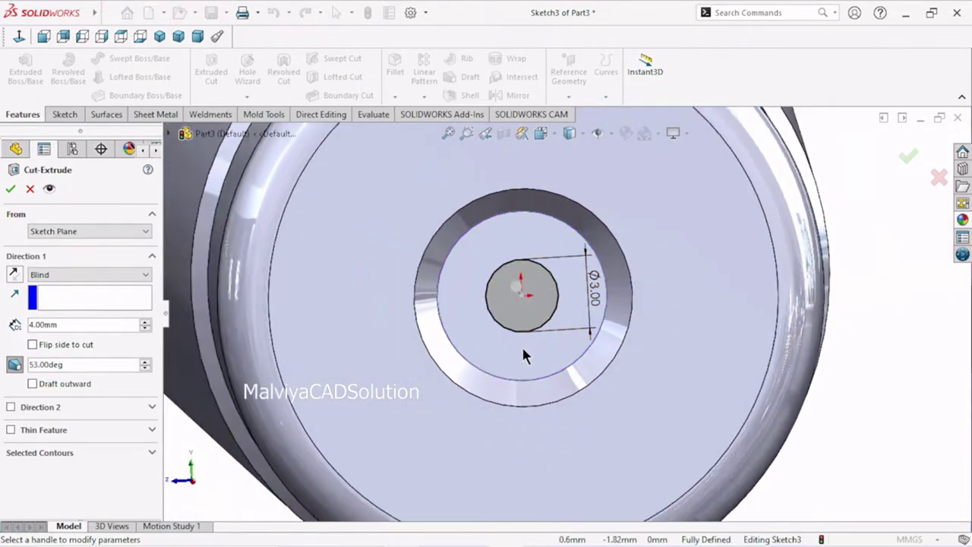
left_click(144, 362)
left_click(144, 361)
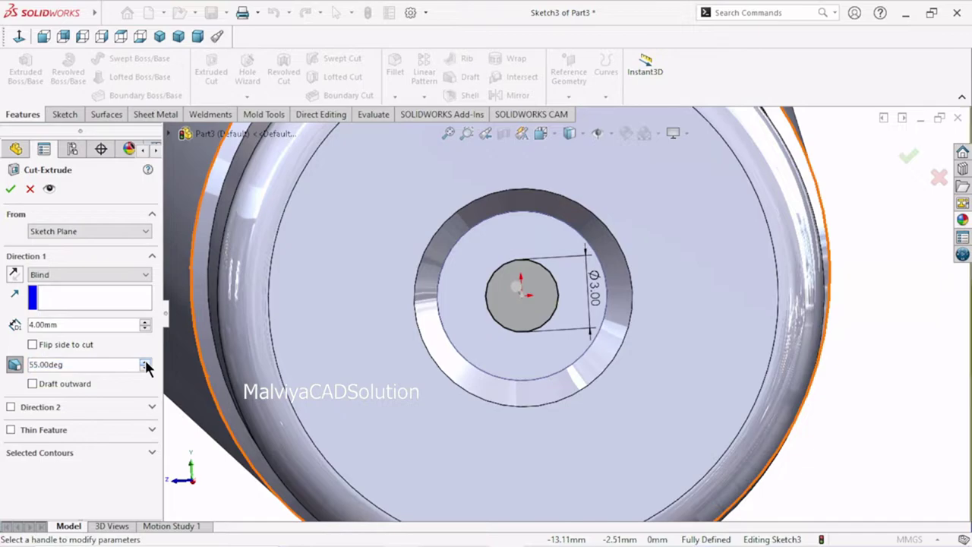
left_click(144, 361)
scroll(531, 323, "down", 2)
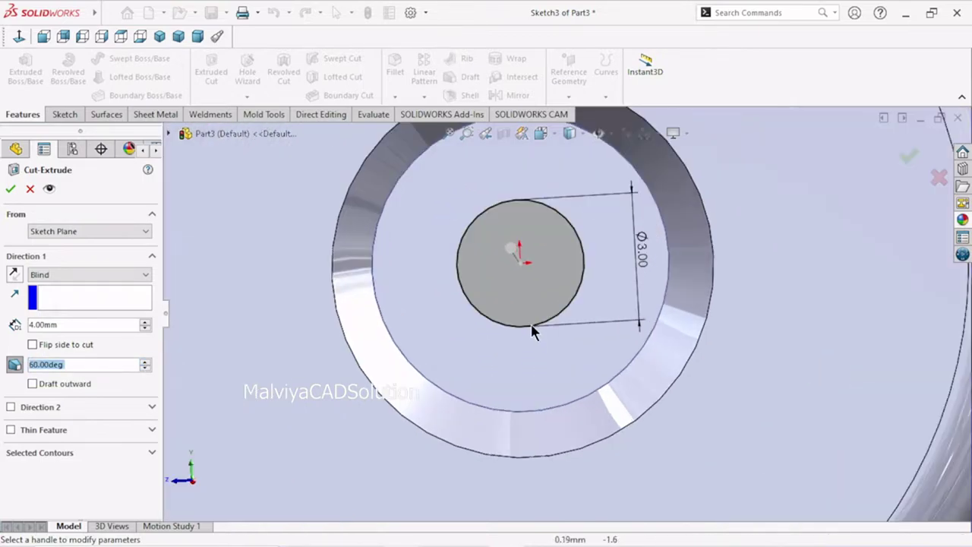
scroll(522, 284, "down", 2)
scroll(522, 285, "up", 5)
middle_click_drag(522, 284, 444, 359)
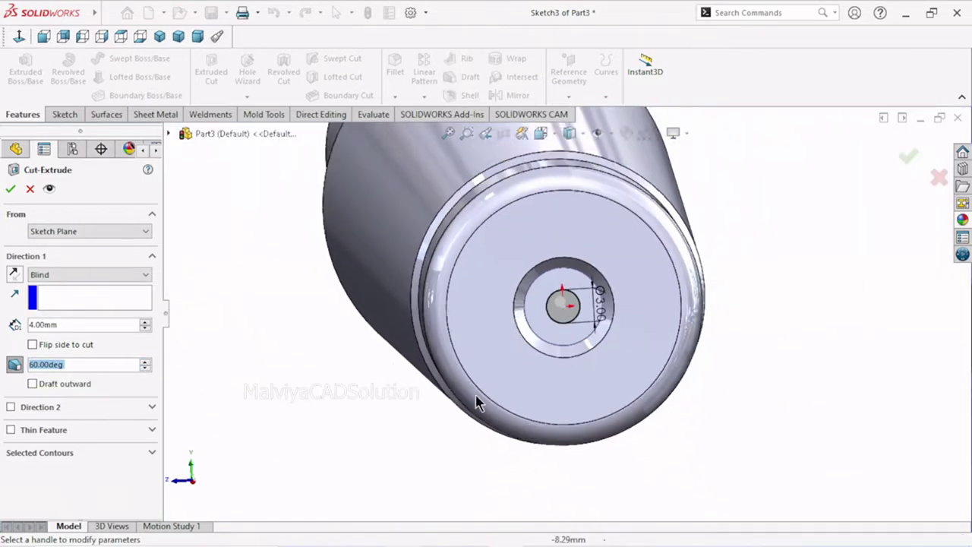
middle_click_drag(338, 415, 367, 447)
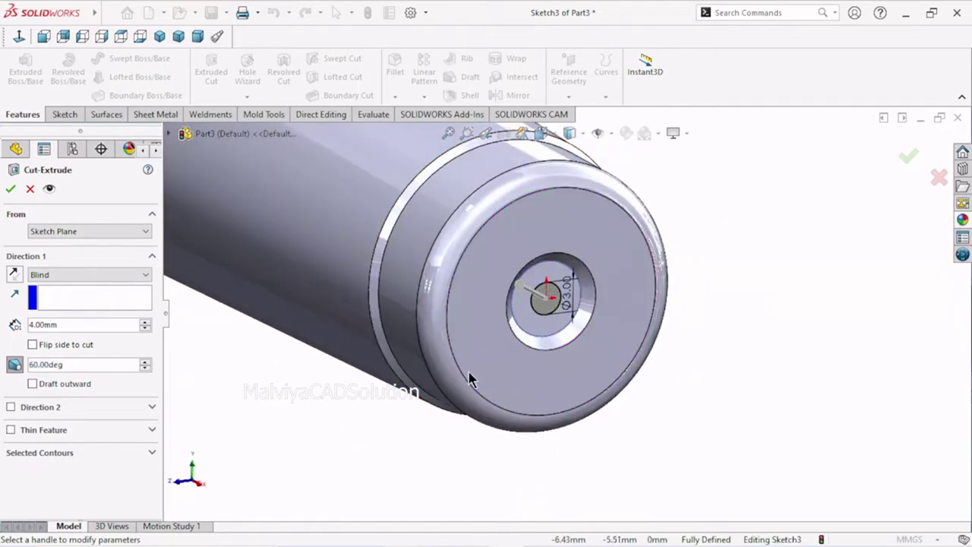
left_click(11, 191)
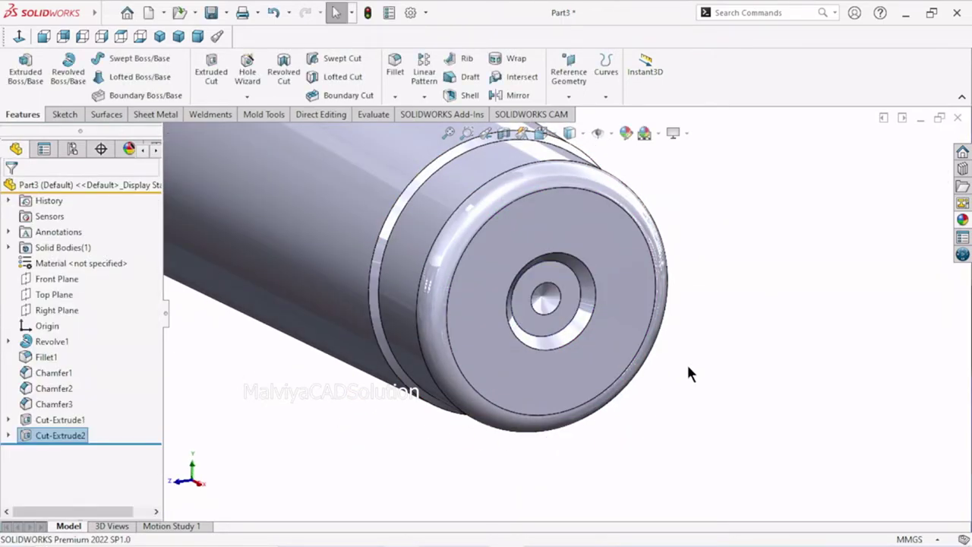
Step: Edit Cut-Extrude2 and enter an 8 mm blind depth, keeping the 60° draft
left_click(668, 376)
middle_click_drag(575, 380, 548, 332)
scroll(548, 332, "up", 3)
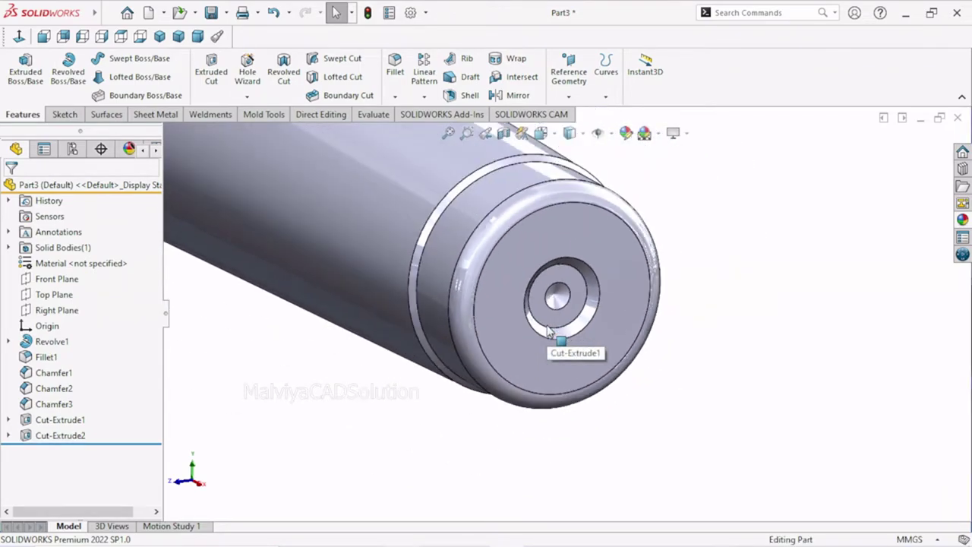
left_click(9, 436)
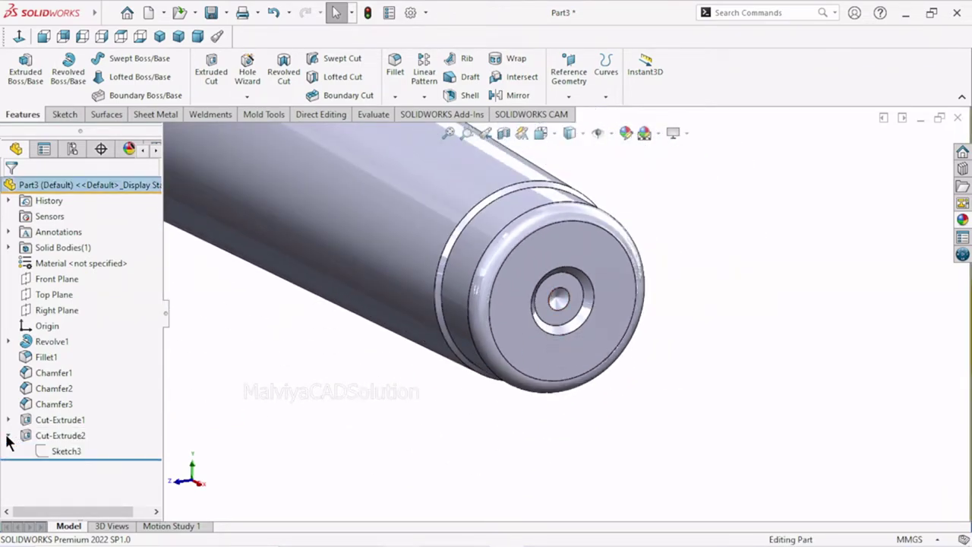
left_click(53, 434)
left_click(88, 391)
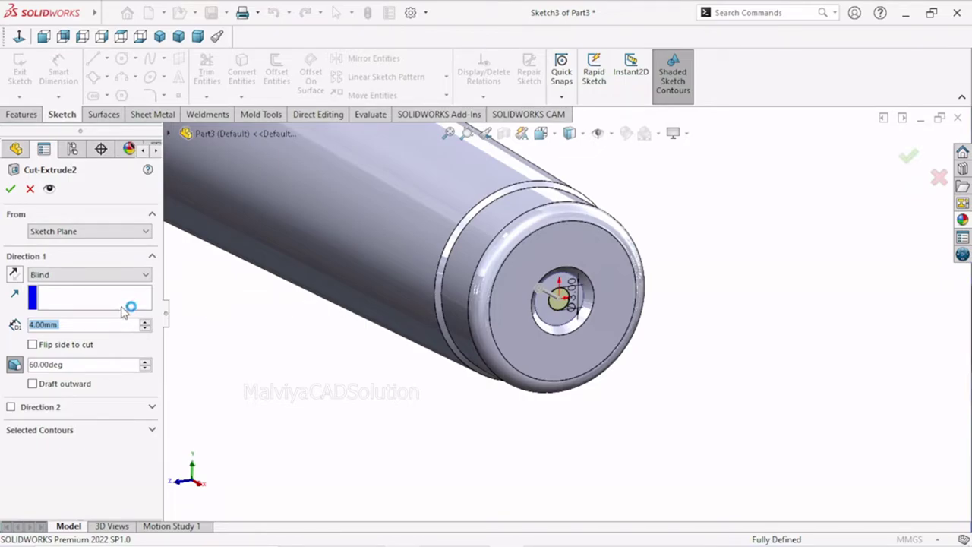
type("8")
key("Return")
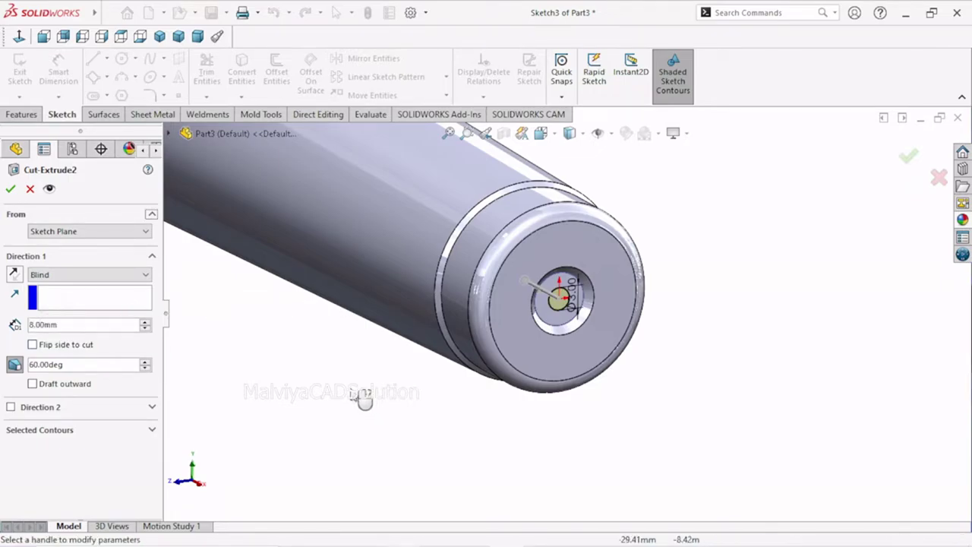
Step: Apply the 8 mm depth change to Cut-Extrude2 and dismiss the Windows restart notice
left_click(10, 190)
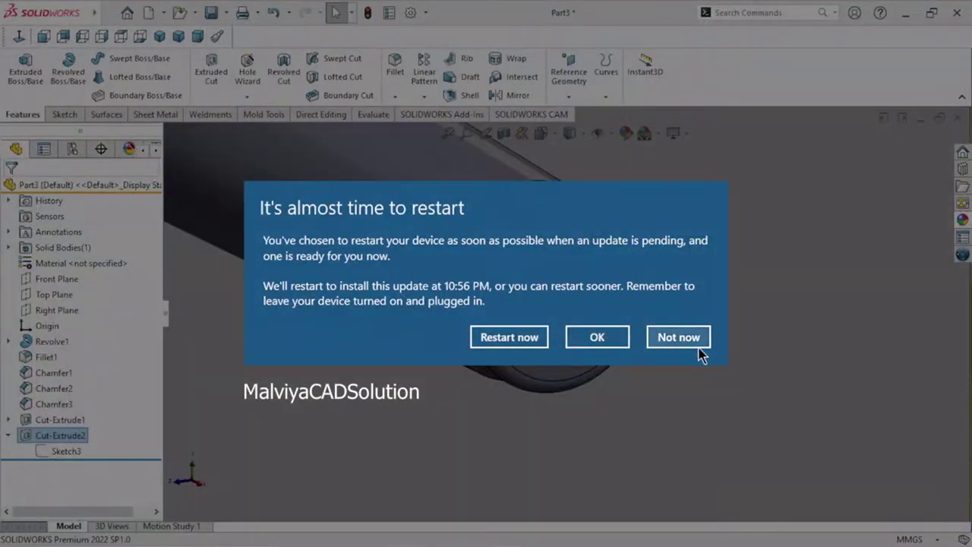
left_click(694, 341)
scroll(578, 312, "down", 2)
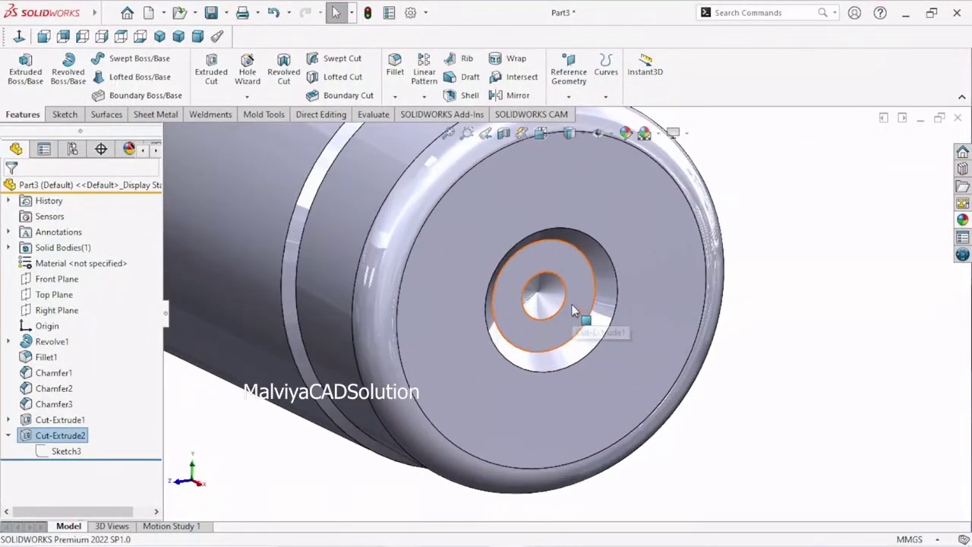
scroll(585, 315, "up", 2)
mouse_move(664, 341)
middle_mouse_down()
mouse_move(695, 327)
mouse_move(693, 341)
middle_mouse_up()
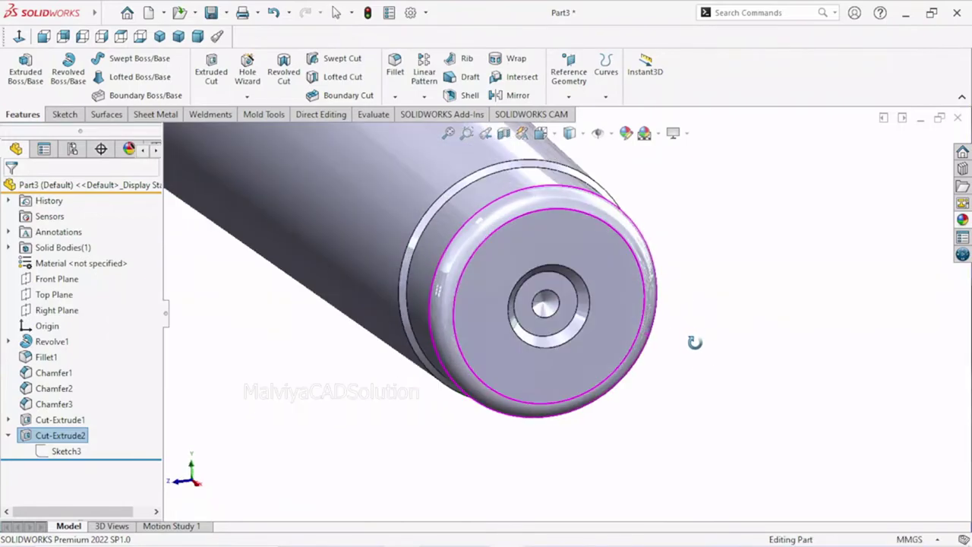
scroll(563, 319, "down", 1)
scroll(563, 319, "down", 2)
scroll(563, 319, "up", 3)
scroll(564, 325, "up", 1)
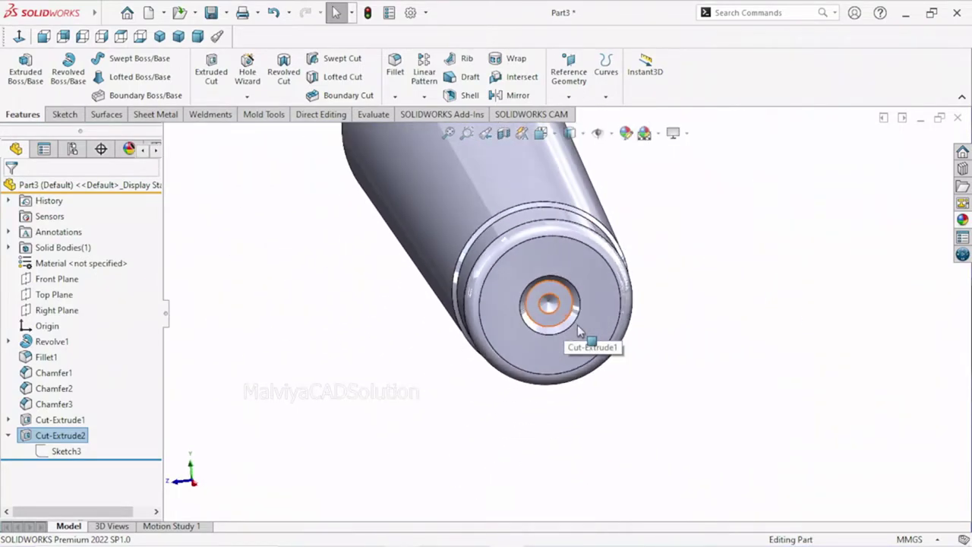
scroll(564, 325, "up", 1)
scroll(564, 325, "up", 1)
Step: Edit Cut-Extrude2 again and lower its draft angle from 60° to 17°
left_click(254, 426)
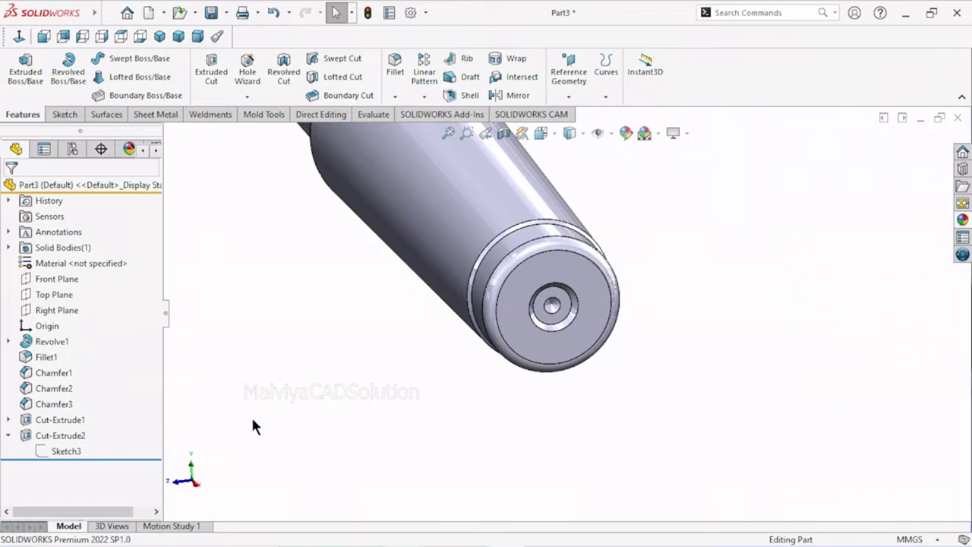
left_click(51, 432)
left_click(82, 388)
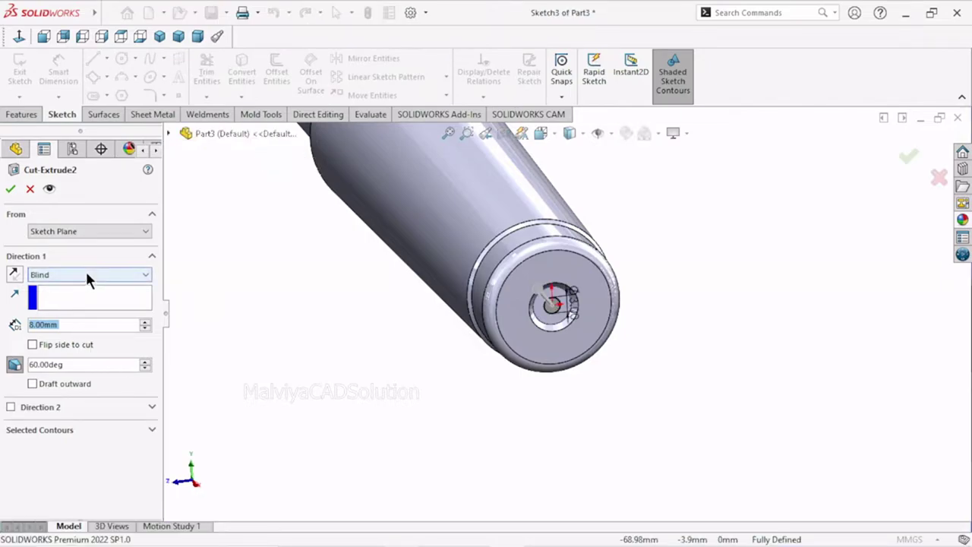
double_click(144, 368)
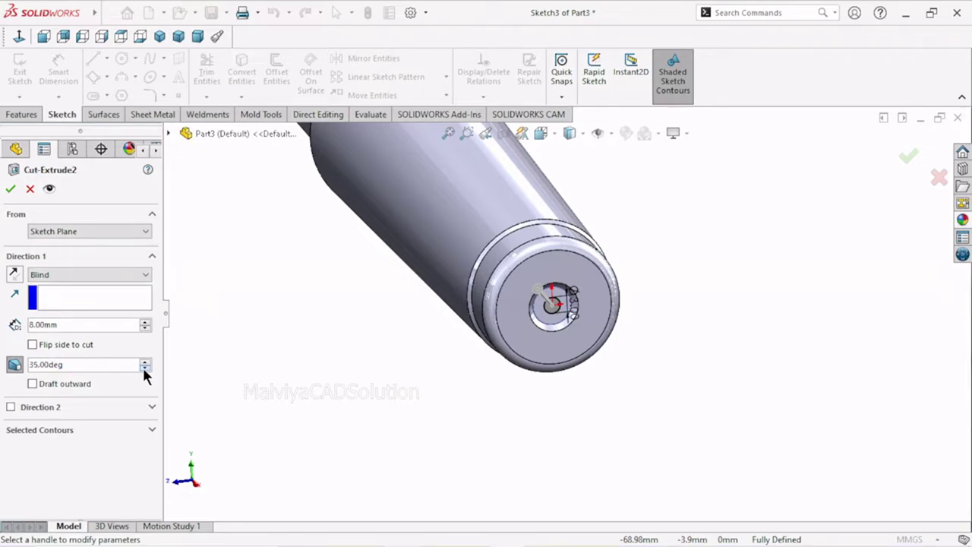
left_click(144, 368)
left_click(10, 190)
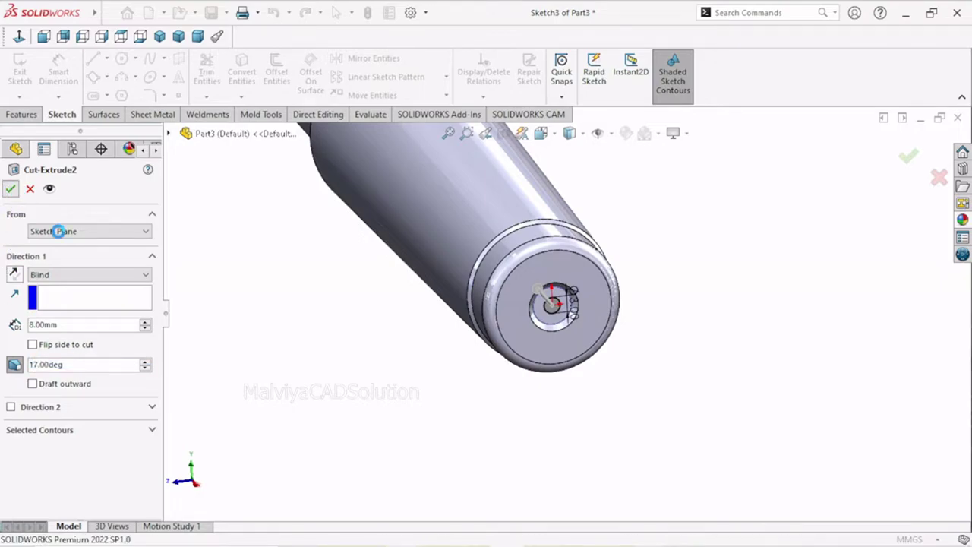
scroll(566, 318, "down", 2)
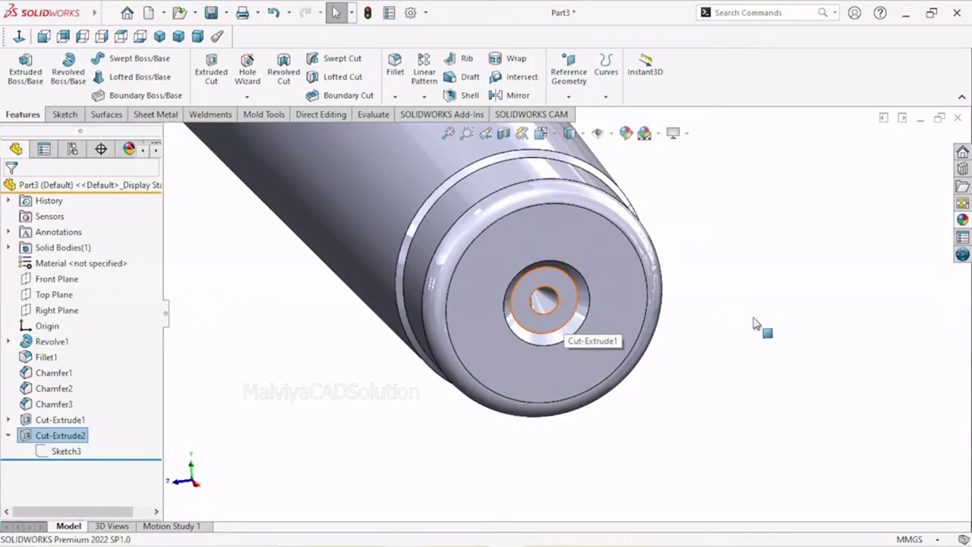
middle_click_drag(757, 326, 733, 299)
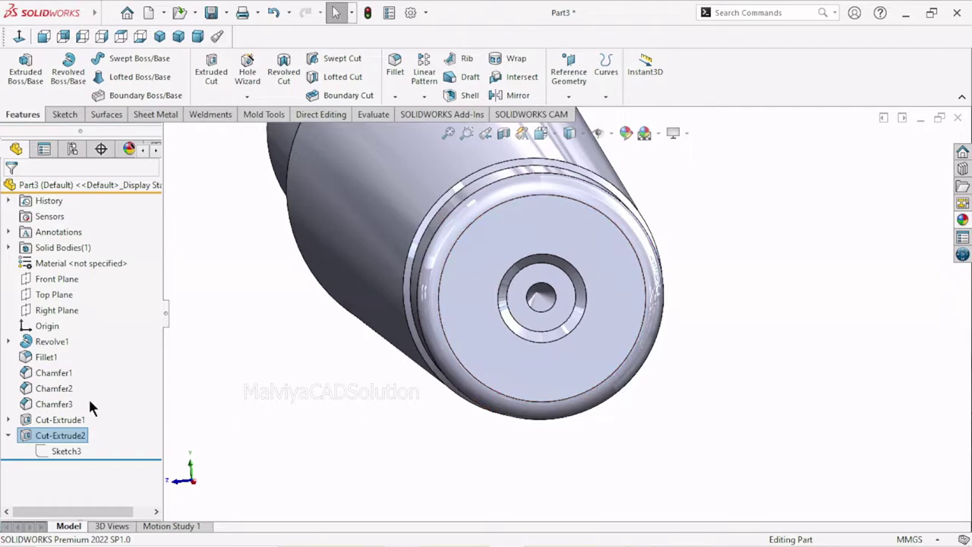
left_click_drag(325, 405, 182, 419)
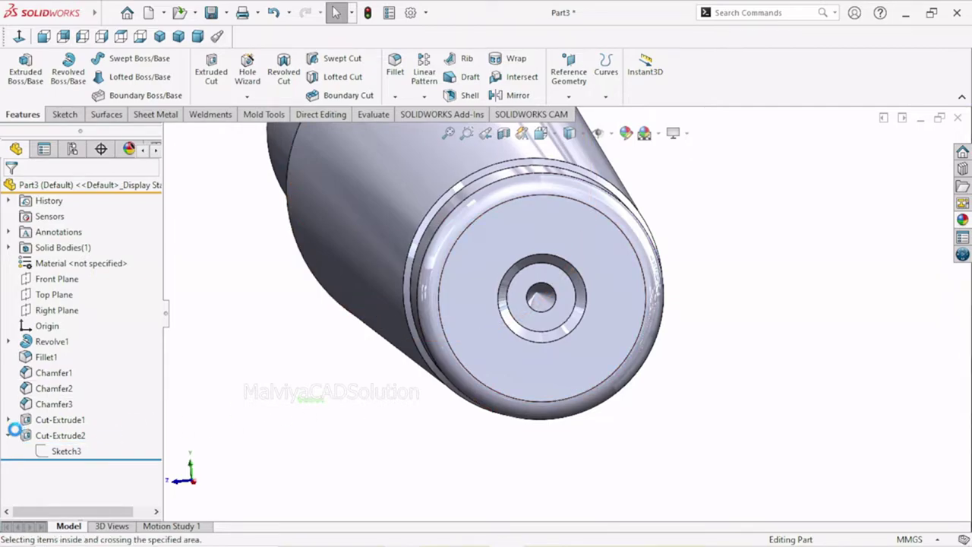
Step: Edit Cut-Extrude2 and step its draft angle from 17° to 8.00°, then apply it
left_click(68, 436)
left_click(79, 393)
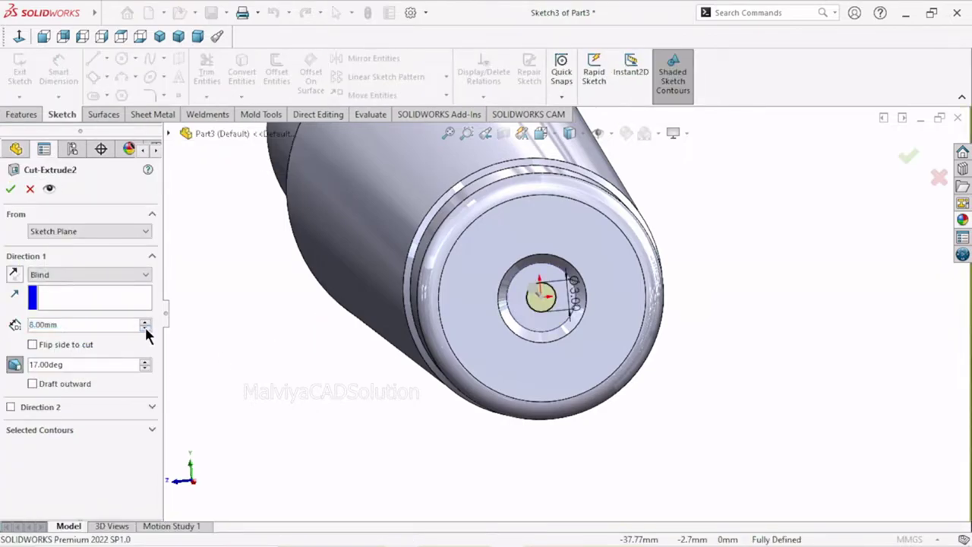
left_click(144, 367)
left_click(146, 367)
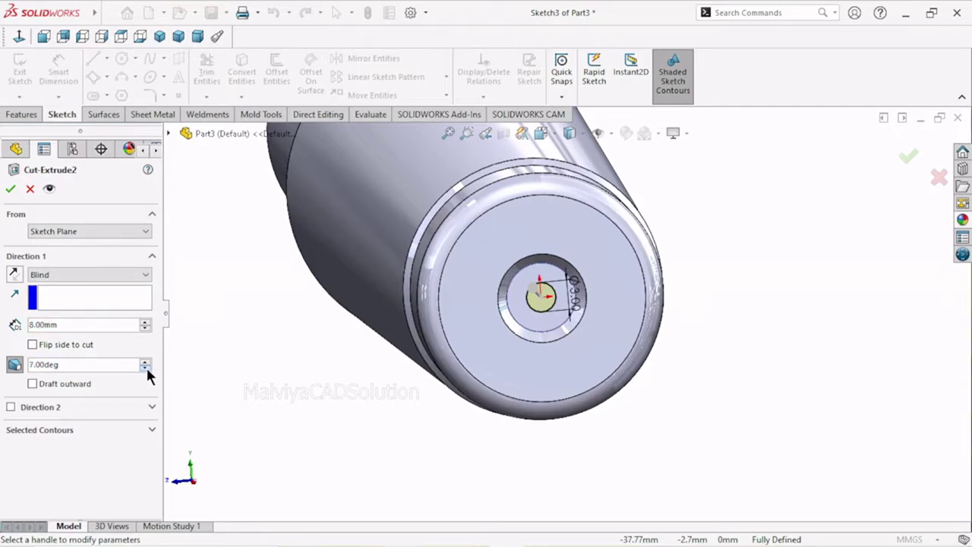
left_click(146, 366)
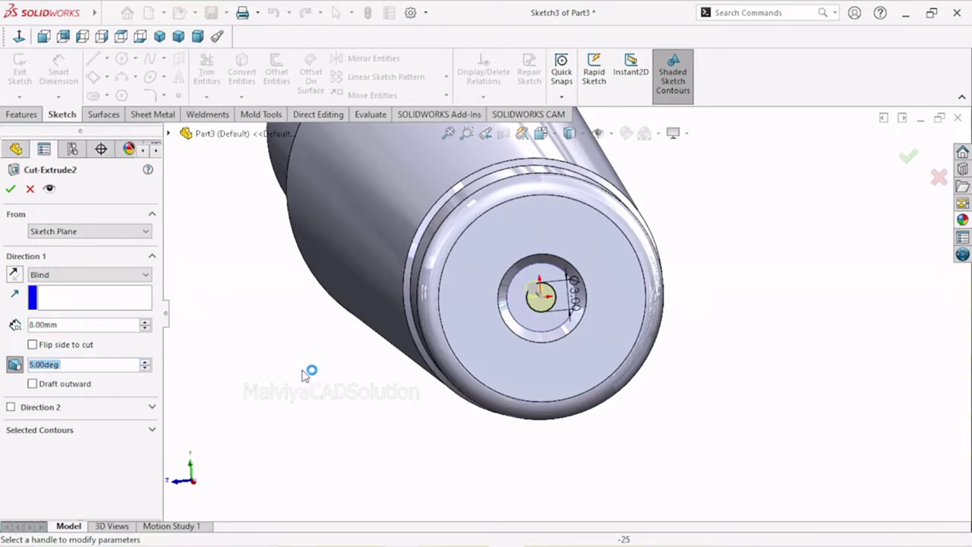
scroll(277, 369, "up", 5)
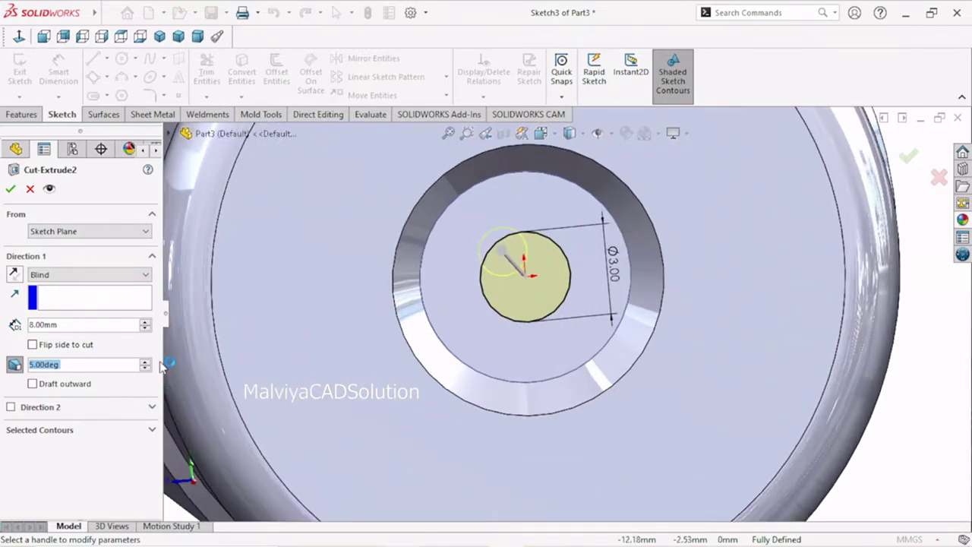
left_click(145, 366)
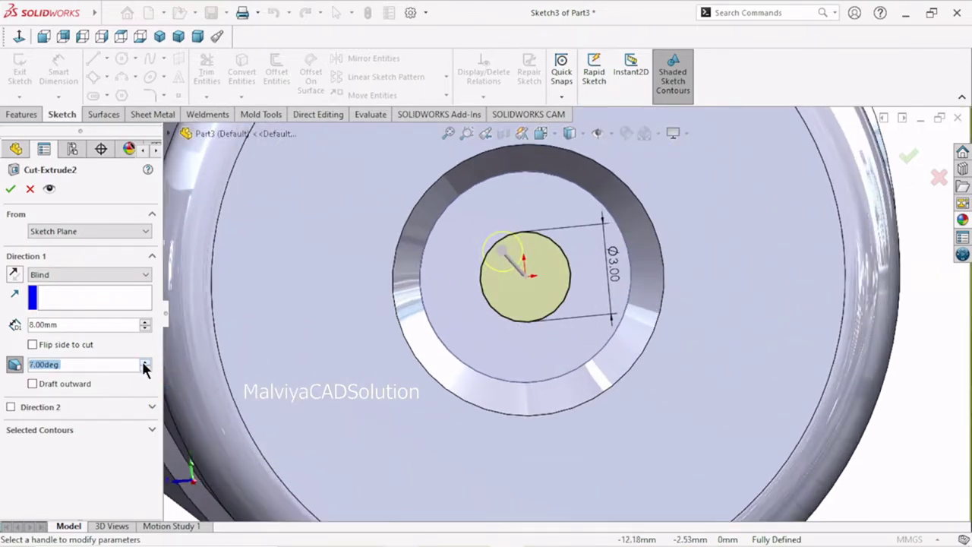
left_click(144, 363)
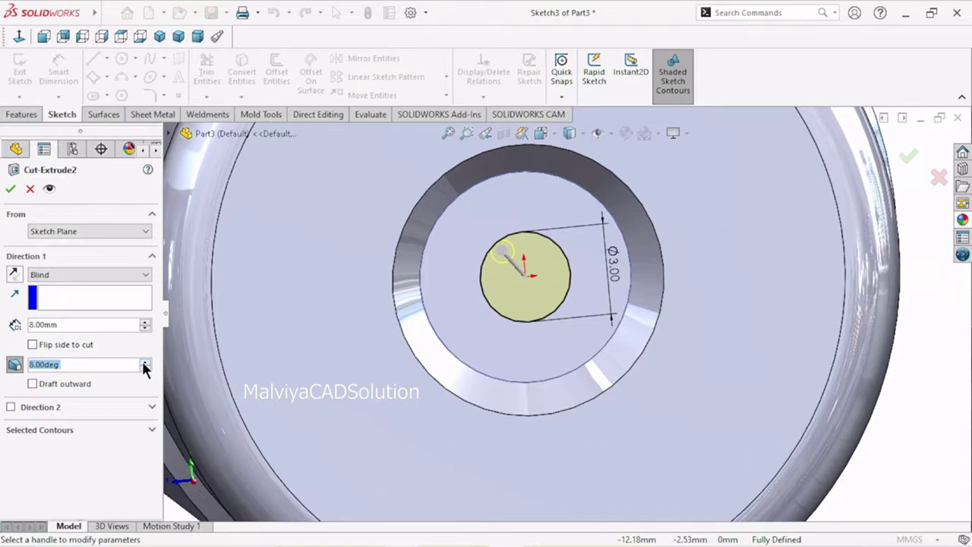
left_click(145, 363)
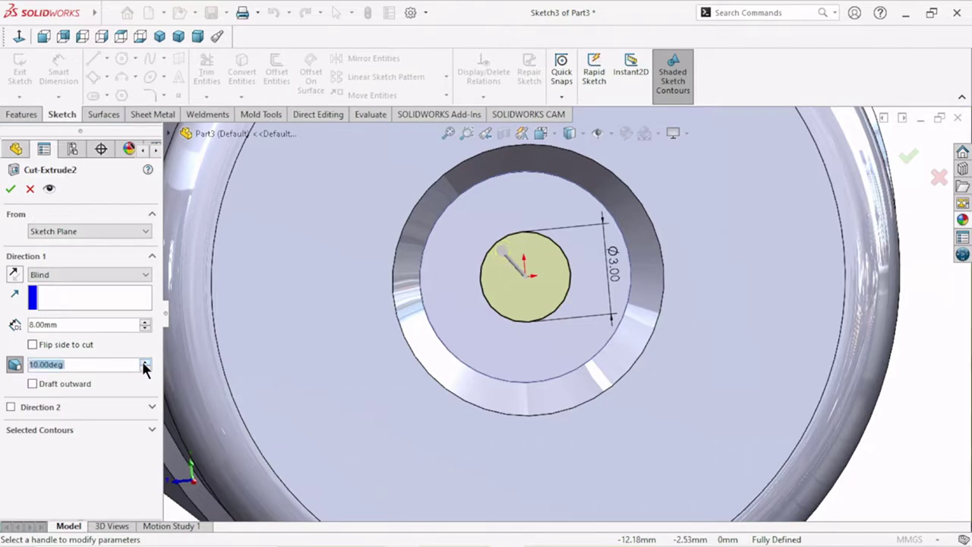
left_click(144, 368)
left_click(144, 368)
left_click(11, 188)
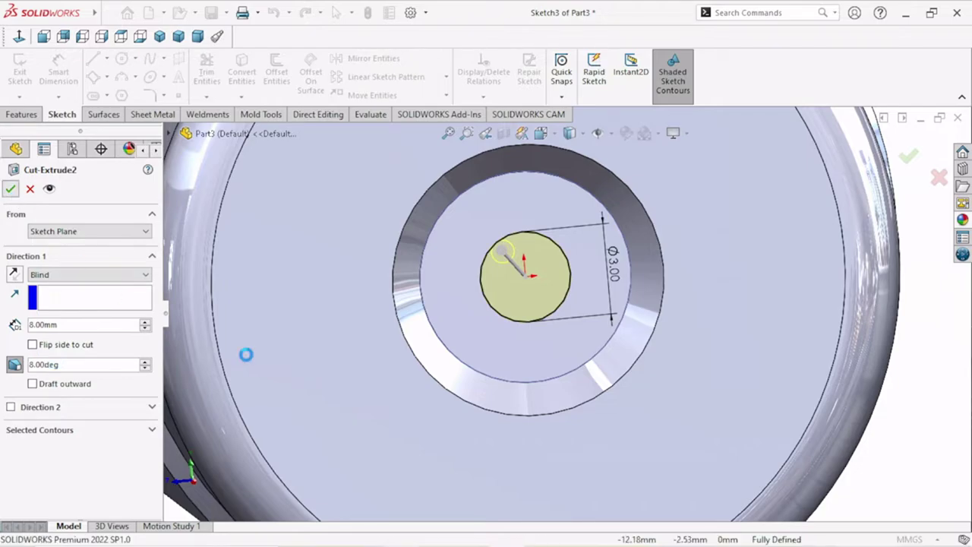
Step: Open Sketch1 under Revolve1 for editing and view it Normal To Front
scroll(516, 411, "up", 5)
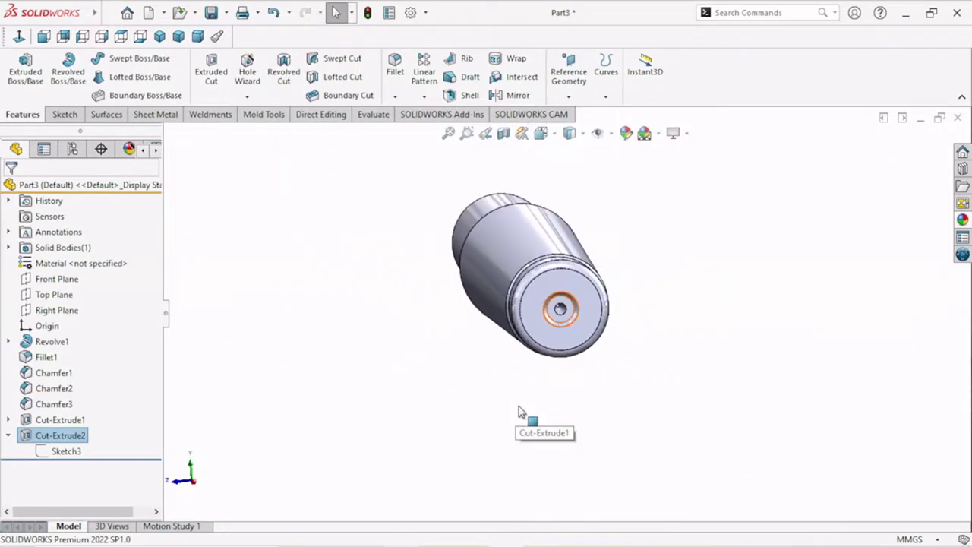
mouse_move(523, 412)
middle_mouse_down()
mouse_move(602, 419)
mouse_move(599, 397)
mouse_move(607, 408)
mouse_move(664, 403)
mouse_move(759, 373)
mouse_move(718, 344)
mouse_move(694, 351)
mouse_move(668, 410)
mouse_move(662, 369)
mouse_move(670, 386)
mouse_move(580, 418)
middle_mouse_up()
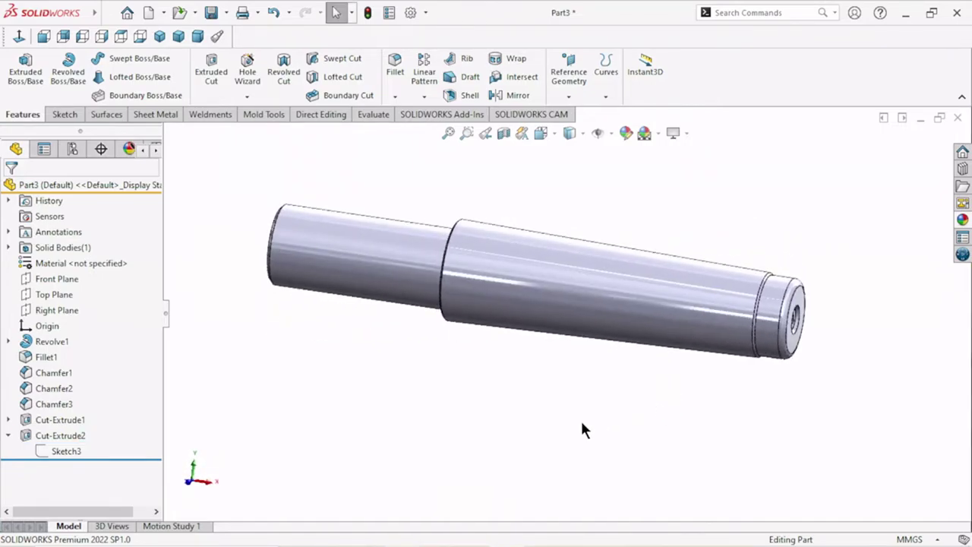
scroll(568, 276, "up", 3)
scroll(568, 276, "down", 2)
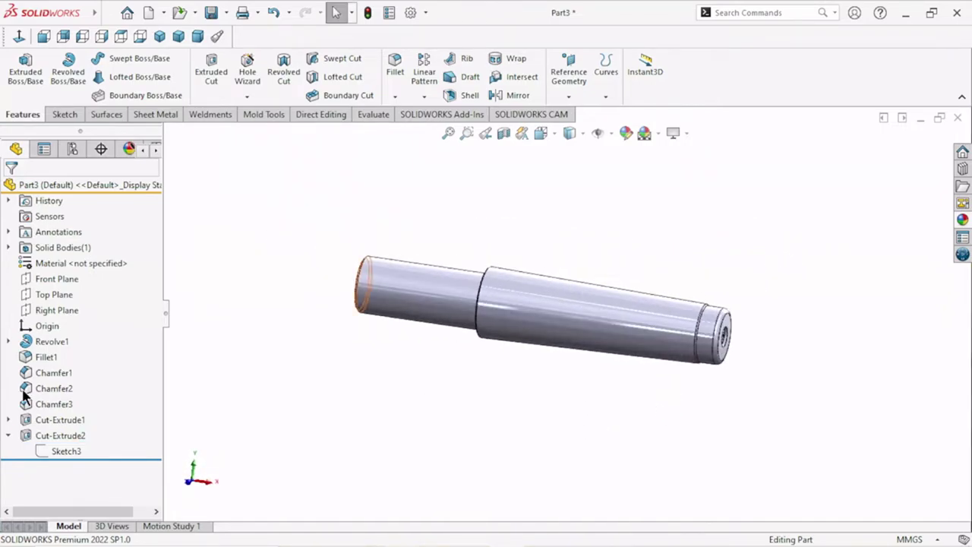
left_click(9, 341)
left_click(65, 355)
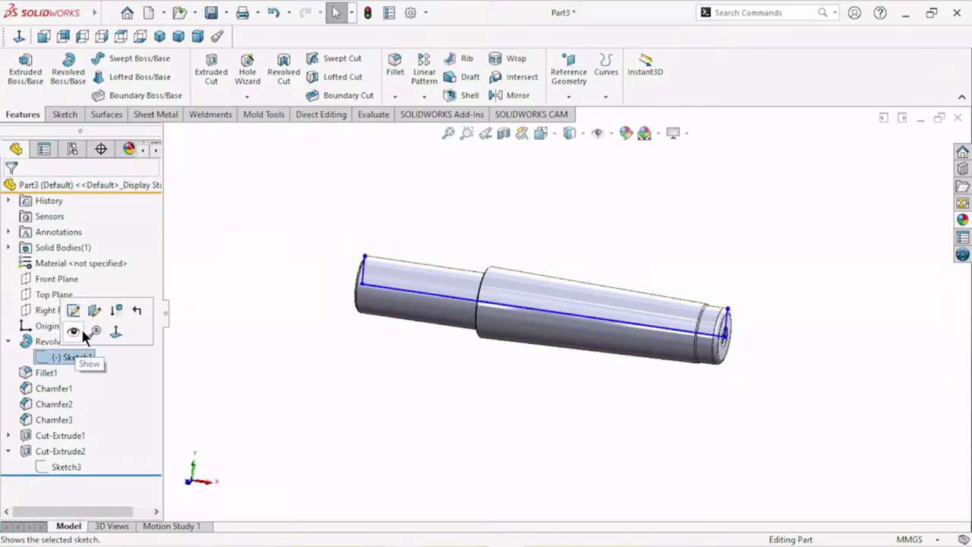
left_click(73, 310)
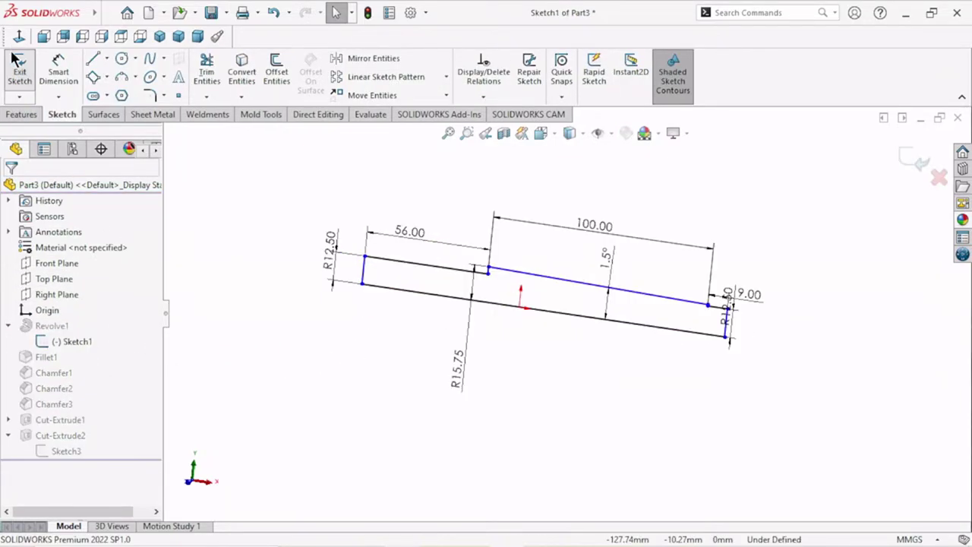
left_click(43, 36)
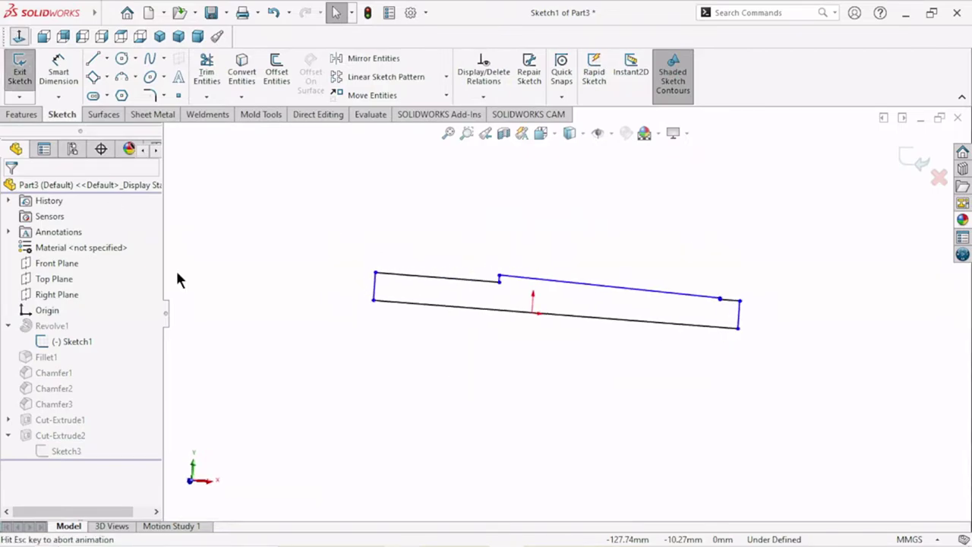
Step: Make the loose sketch point coincident with the origin and exit the sketch
left_click(561, 323)
left_click(550, 322)
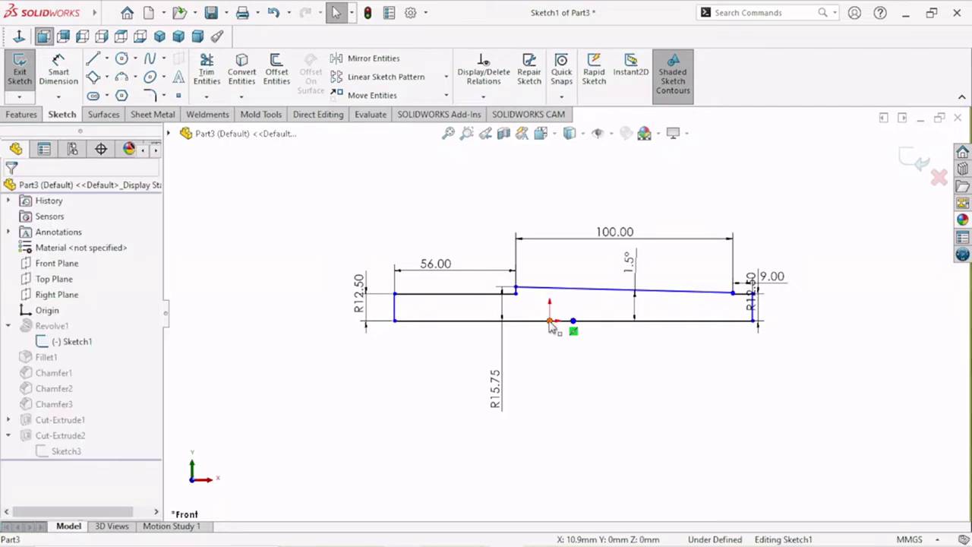
left_click(573, 320, "ctrl")
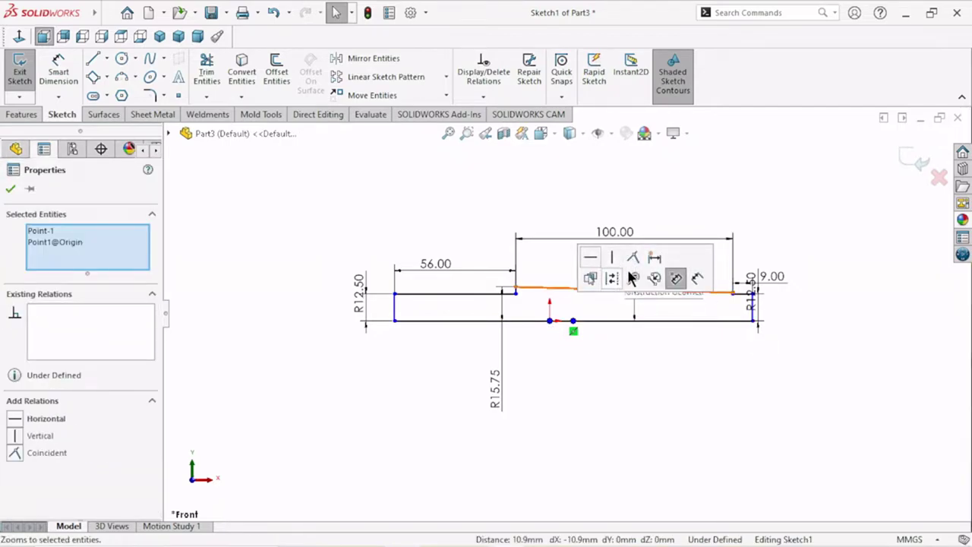
left_click(633, 257)
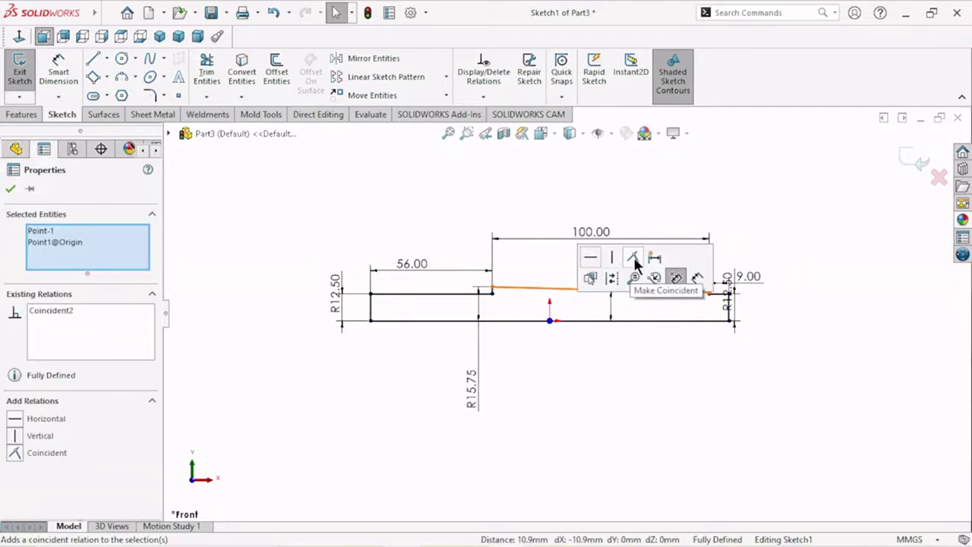
left_click(10, 190)
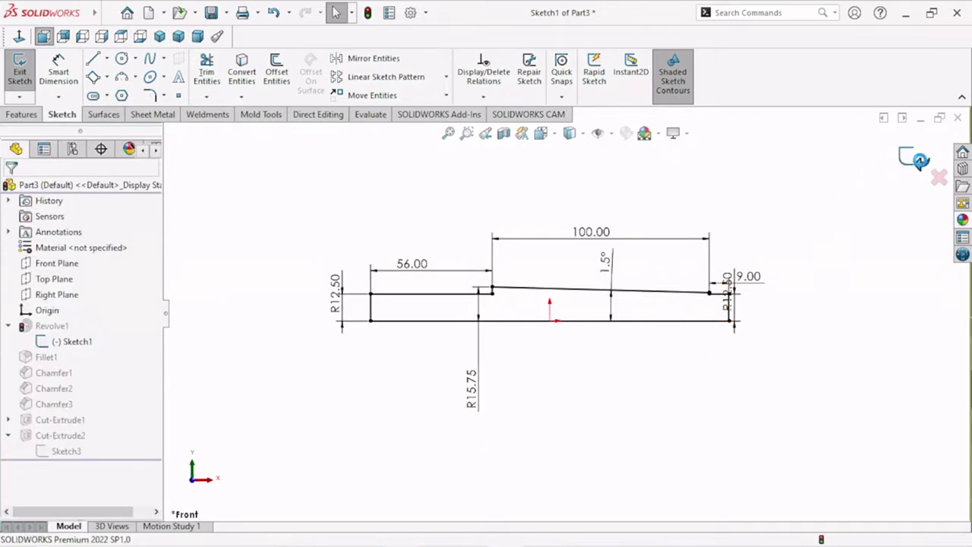
key("ctrl+b")
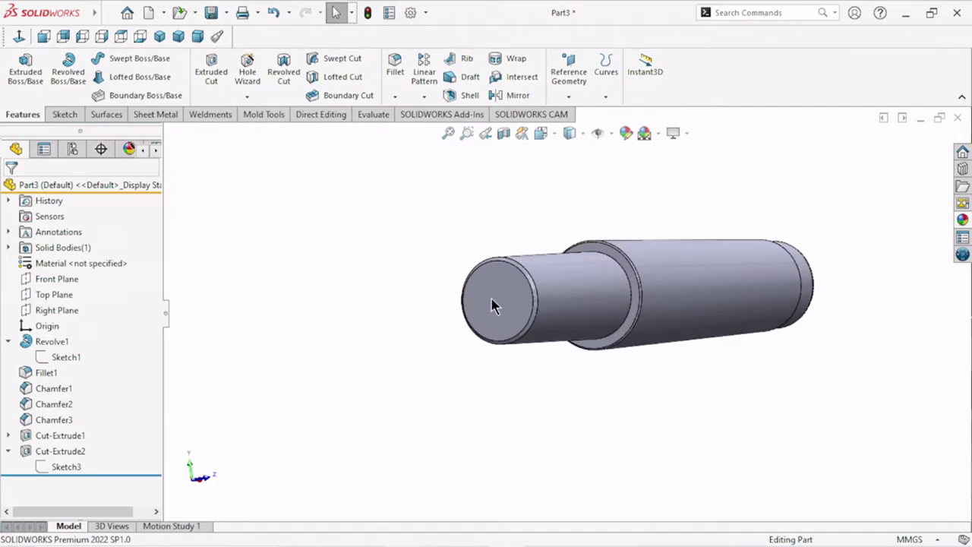
Step: Start a sketch on the shaft's small end face and draw a circle centred on the origin
left_click(493, 299)
left_click(553, 255)
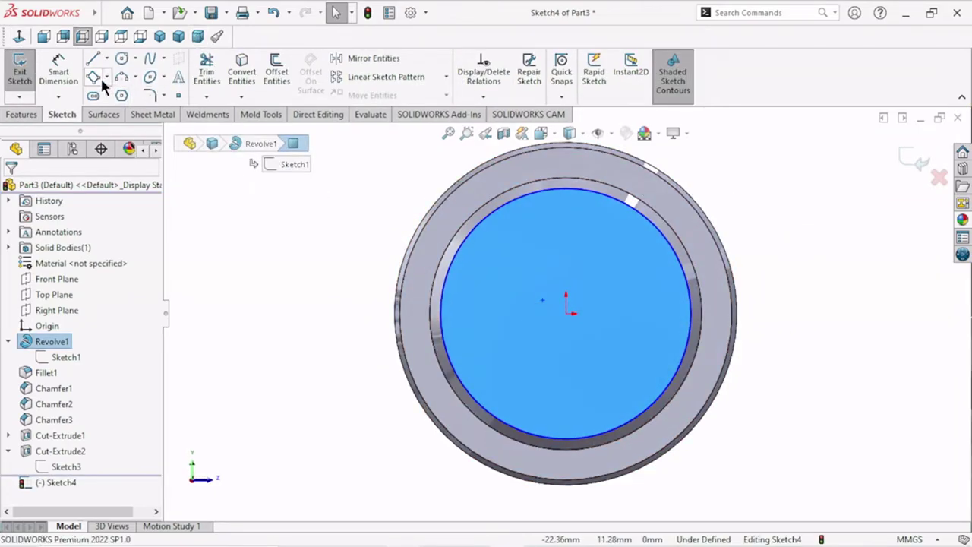
left_click(121, 59)
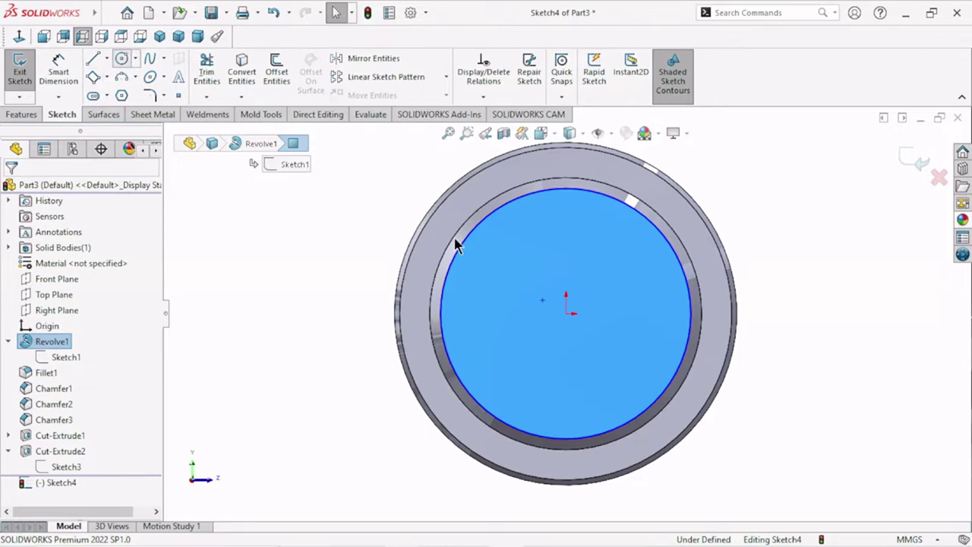
left_click(565, 313)
left_click(580, 299)
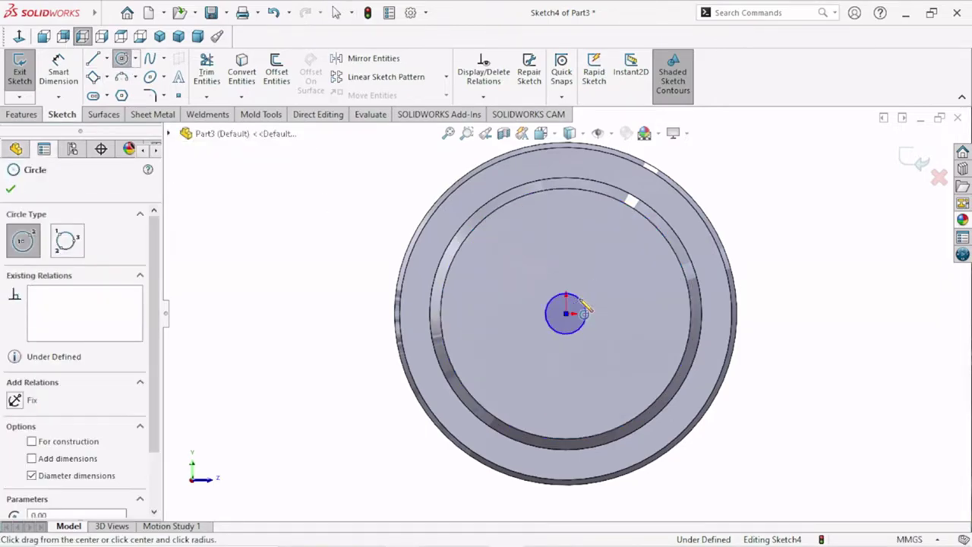
right_click(280, 248)
left_click(271, 227)
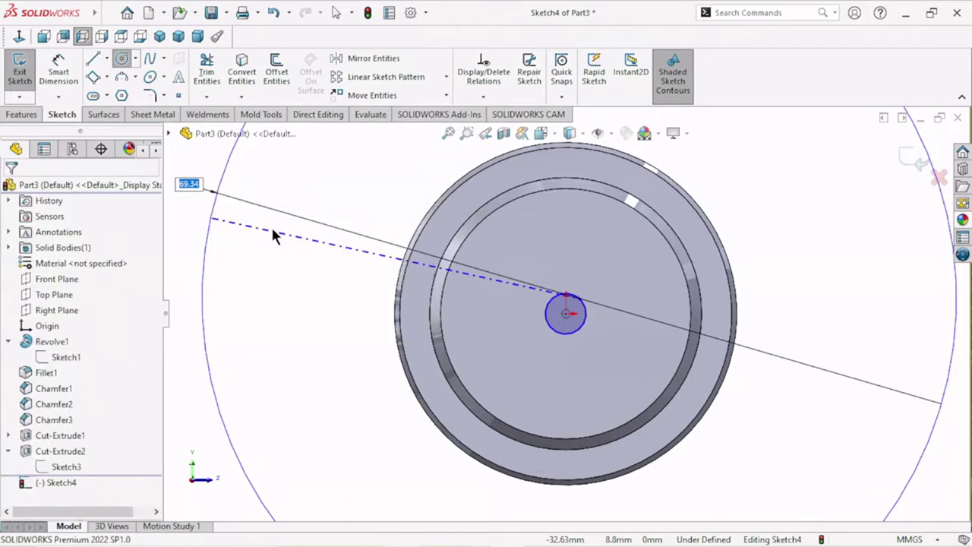
Step: Dimension the circle's diameter to 5 mm
left_click(61, 72)
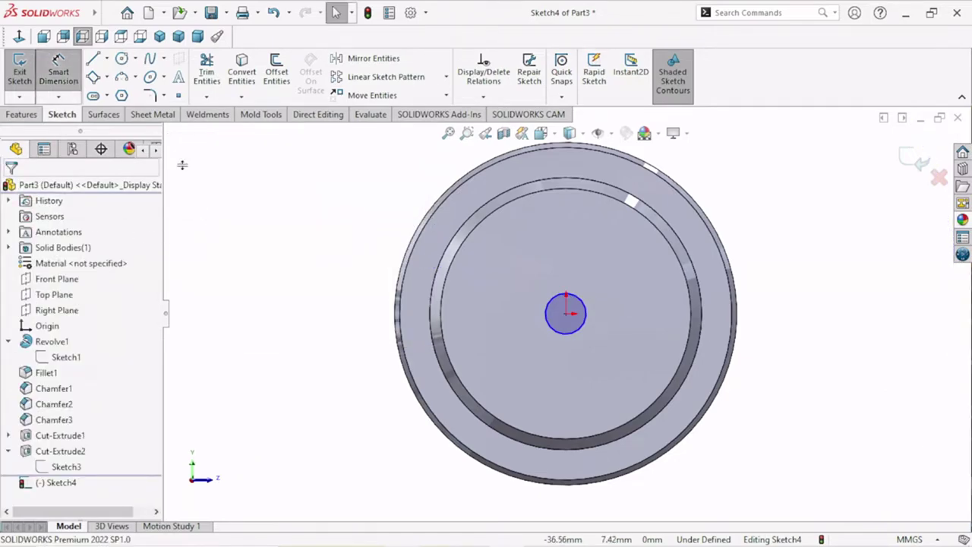
left_click(587, 322)
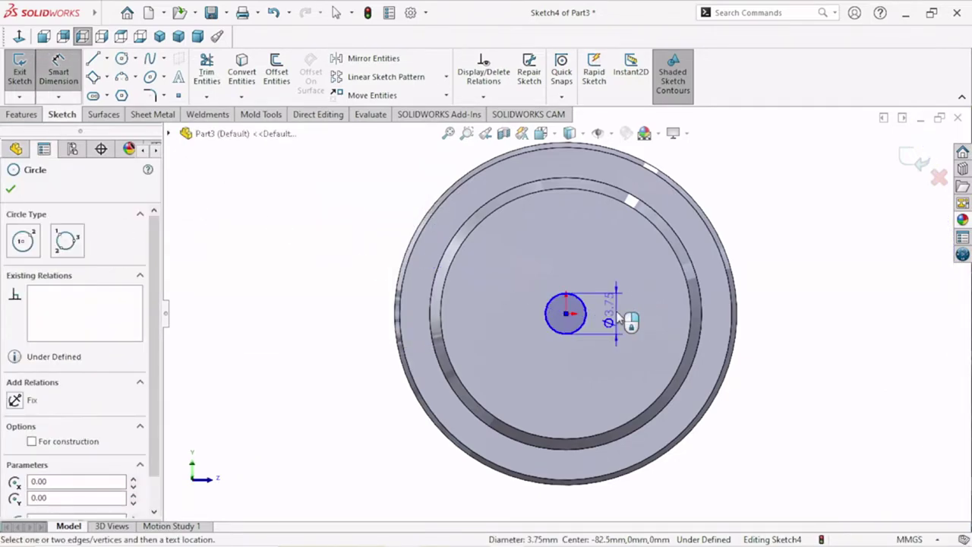
left_click(621, 320)
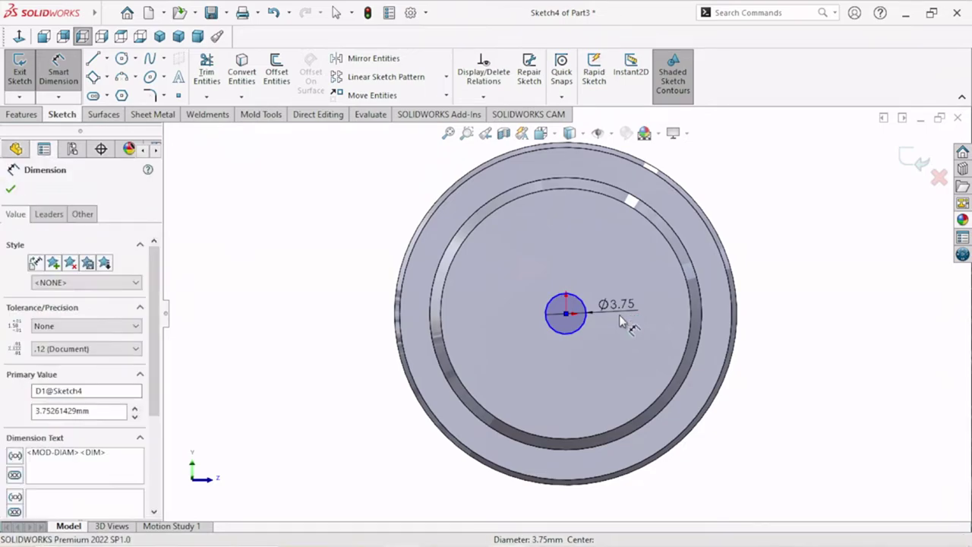
type("5")
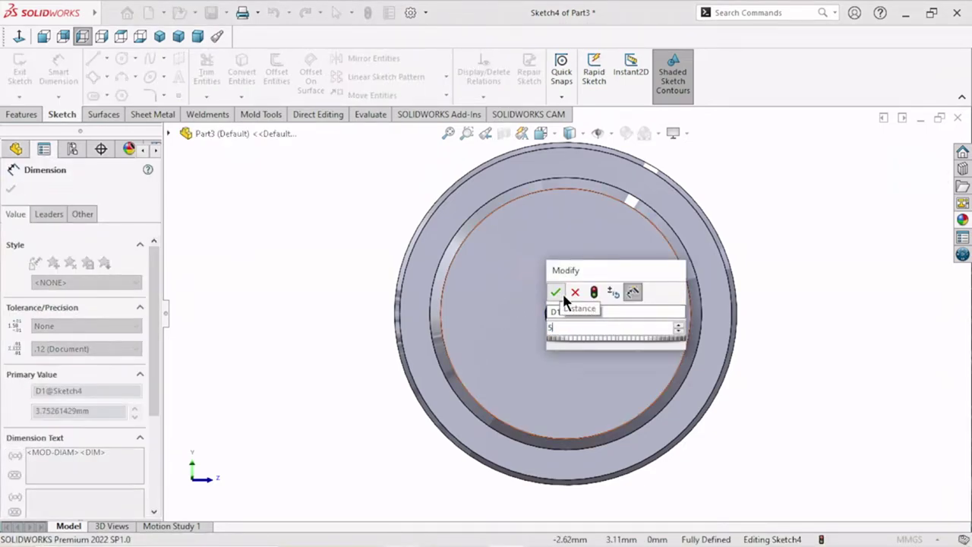
left_click(575, 291)
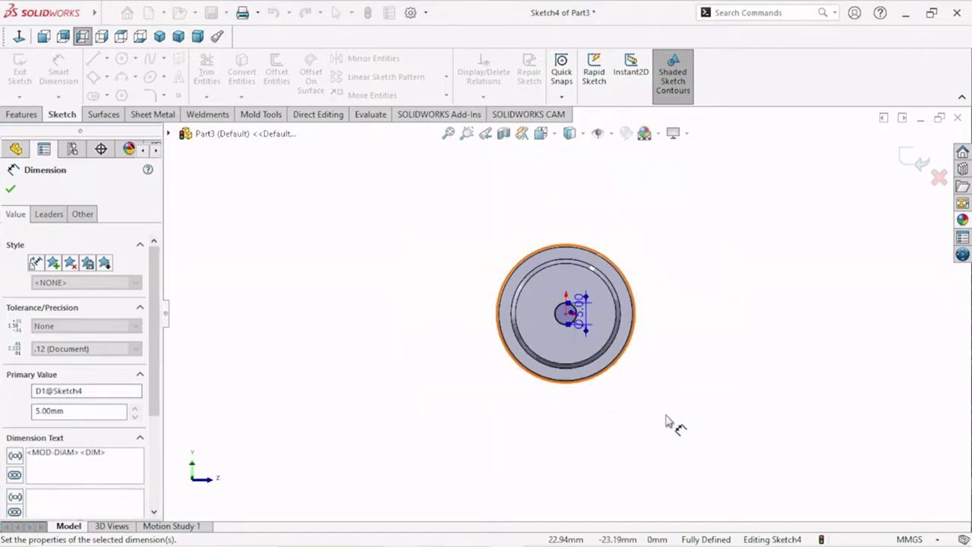
left_click(11, 188)
Step: Start an extruded cut from the circle with a 10 mm blind depth
left_click(20, 115)
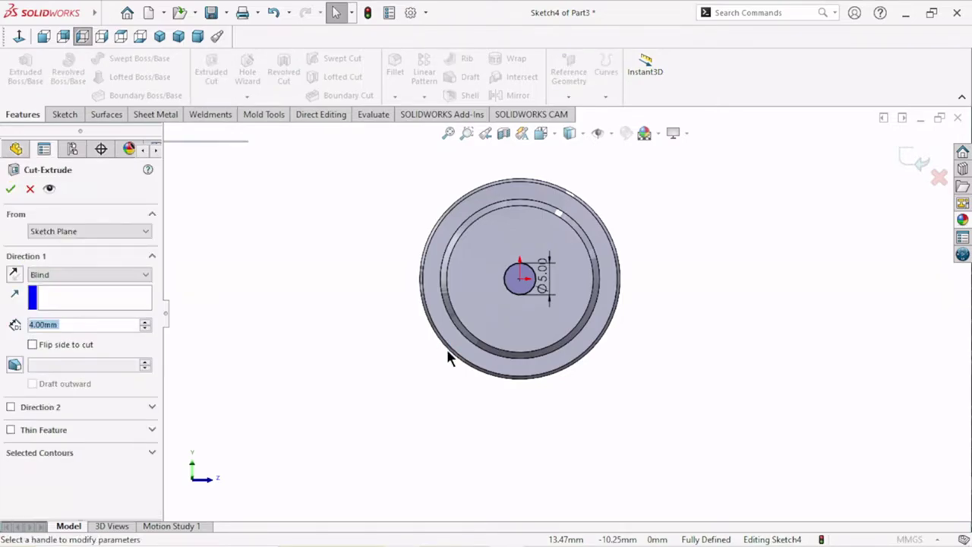
left_click(144, 322)
left_click(144, 322)
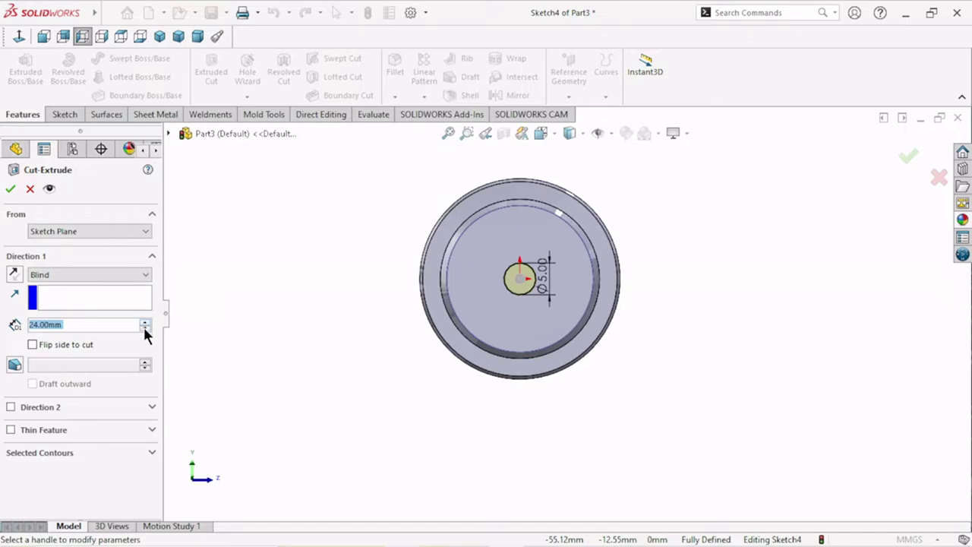
type("10")
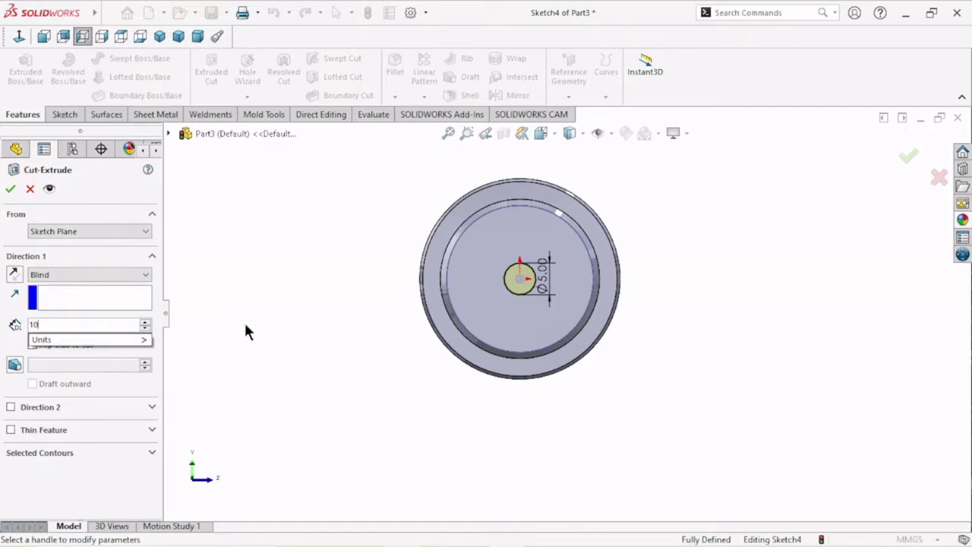
key("Return")
Step: Enable a 9° draft, create Cut-Extrude3, and view the whole shaft at an angle
left_click(15, 365)
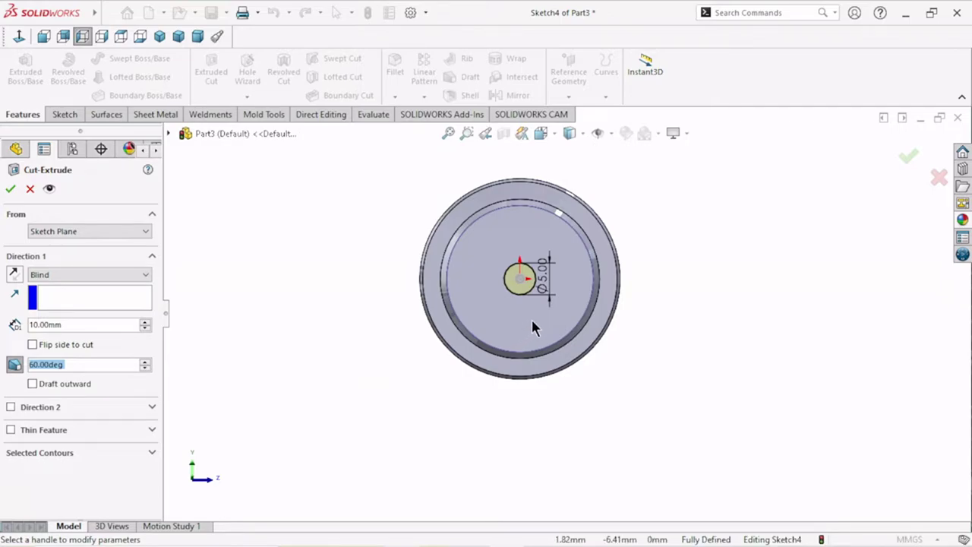
left_click(145, 368)
left_click(145, 368)
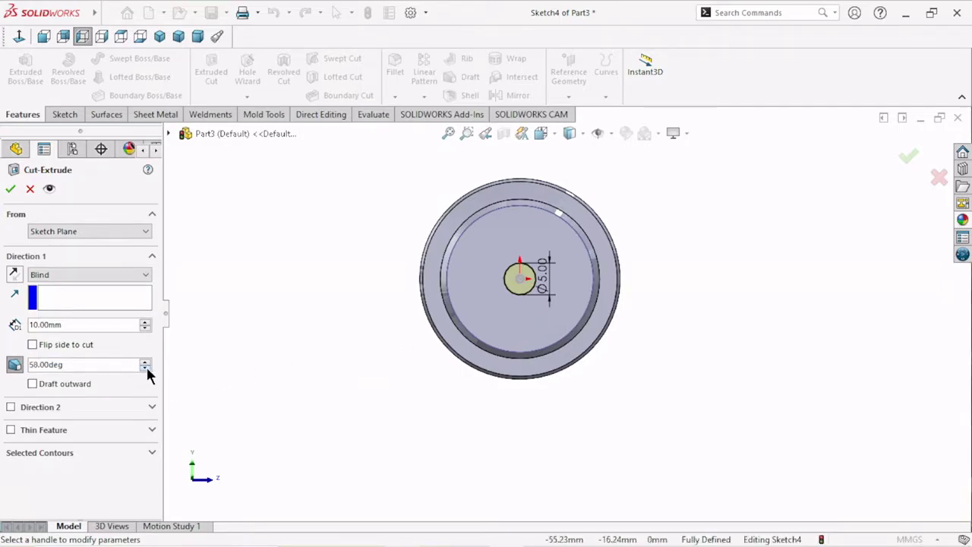
left_click(145, 368)
left_click(145, 369)
left_click(145, 368)
left_click(145, 368)
left_click(145, 368)
left_click(145, 368)
left_click(145, 368)
left_click(145, 368)
left_click(145, 368)
left_click(145, 368)
left_click(145, 369)
left_click(145, 368)
left_click(145, 361)
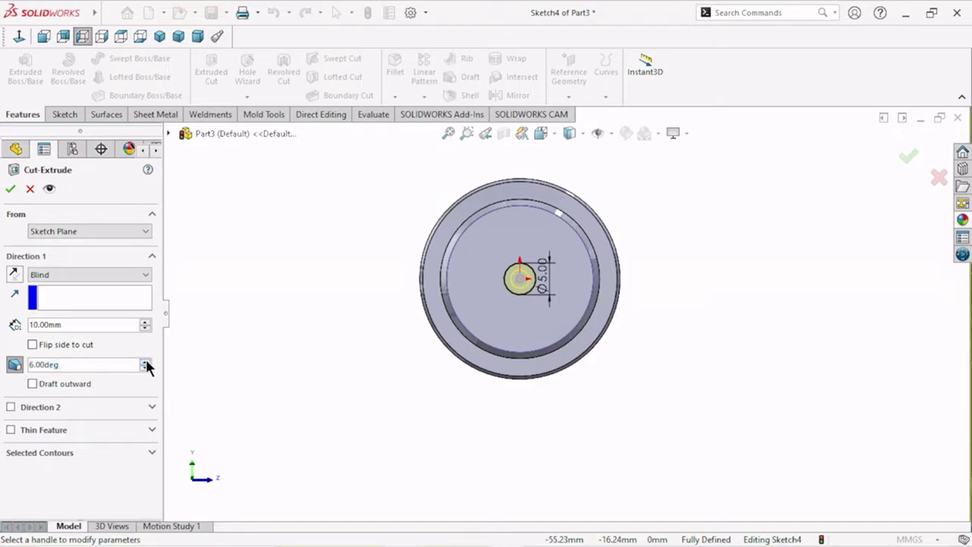
left_click(145, 361)
left_click(145, 361)
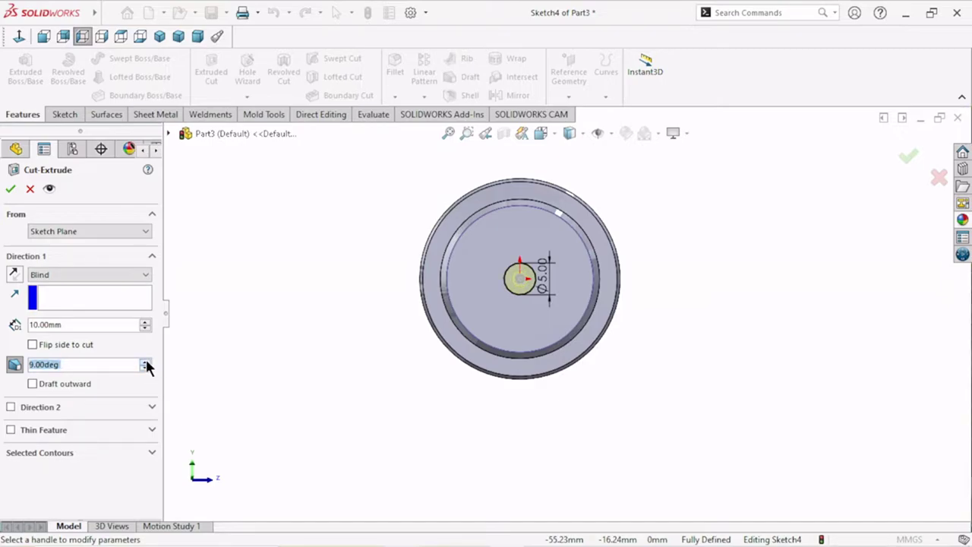
left_click(10, 188)
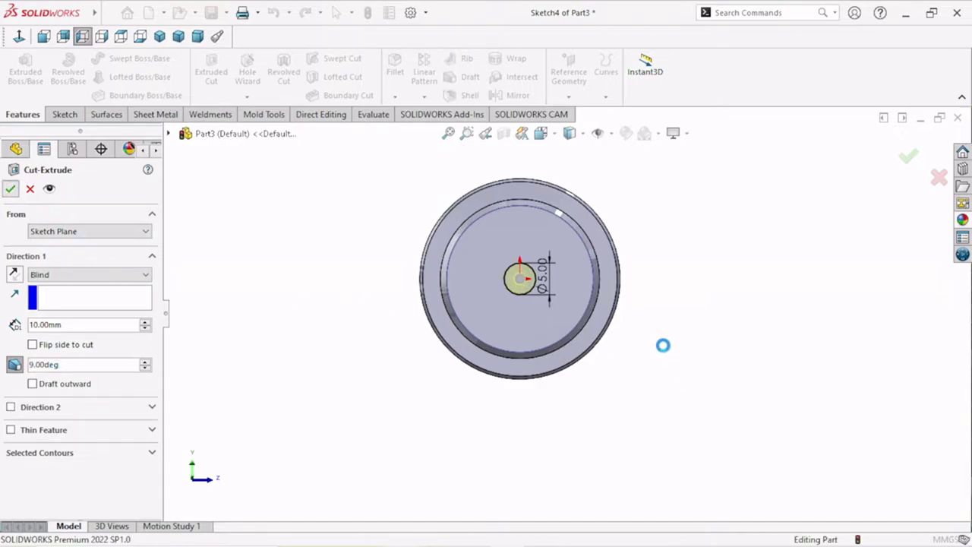
mouse_move(569, 290)
middle_mouse_down()
mouse_move(715, 318)
mouse_move(705, 304)
mouse_move(574, 343)
mouse_move(798, 287)
mouse_move(782, 276)
mouse_move(767, 297)
mouse_move(712, 281)
mouse_move(661, 341)
mouse_move(672, 315)
mouse_move(633, 274)
mouse_move(629, 195)
mouse_move(619, 335)
mouse_move(683, 347)
mouse_move(523, 345)
mouse_move(555, 373)
mouse_move(555, 412)
mouse_move(499, 356)
mouse_move(471, 384)
middle_mouse_up()
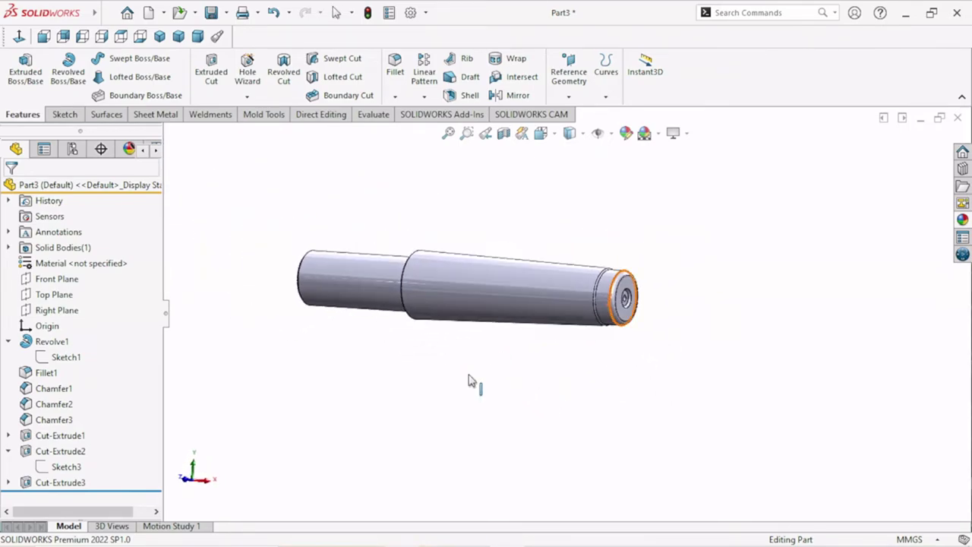
key("f")
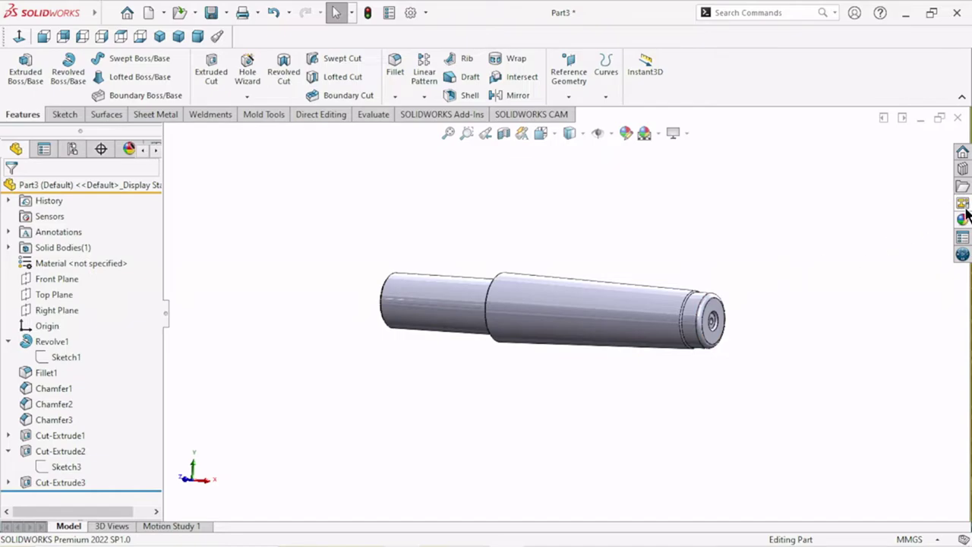
Step: Apply the polished steel appearance from Metal > Steel to the shaft
left_click(962, 219)
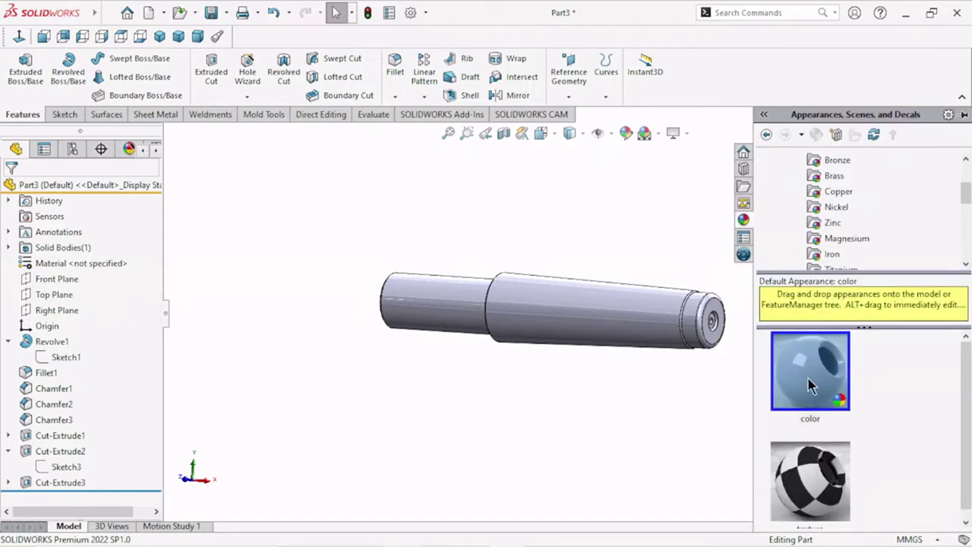
scroll(813, 205, "up", 2)
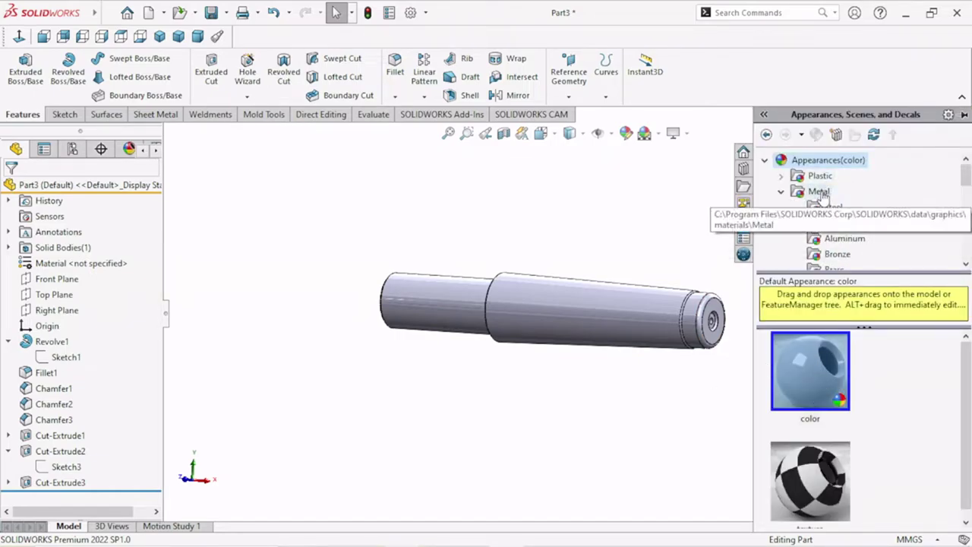
left_click(832, 206)
left_click(810, 402)
left_click_drag(810, 402, 637, 319)
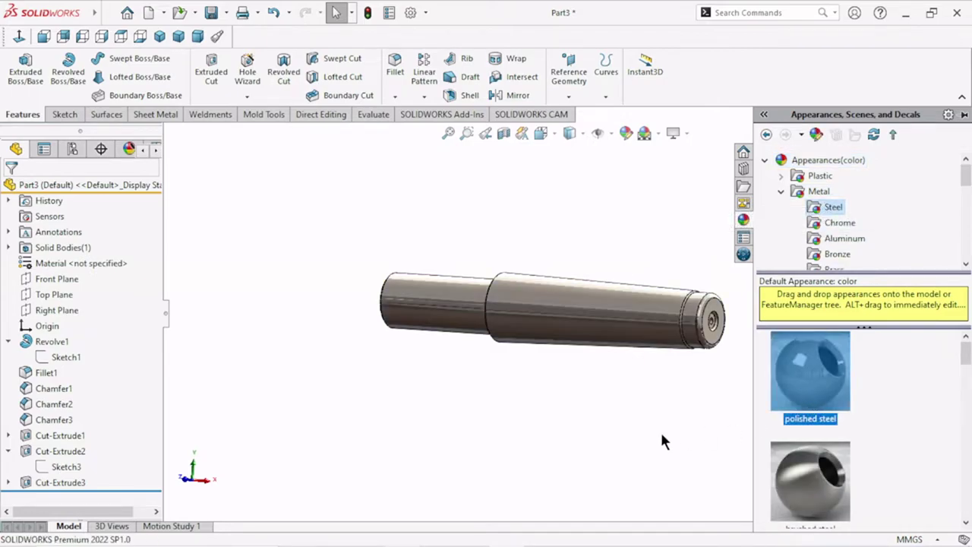
mouse_move(616, 398)
middle_mouse_down()
mouse_move(627, 371)
mouse_move(701, 366)
mouse_move(664, 306)
mouse_move(600, 238)
mouse_move(623, 188)
mouse_move(628, 291)
middle_mouse_up()
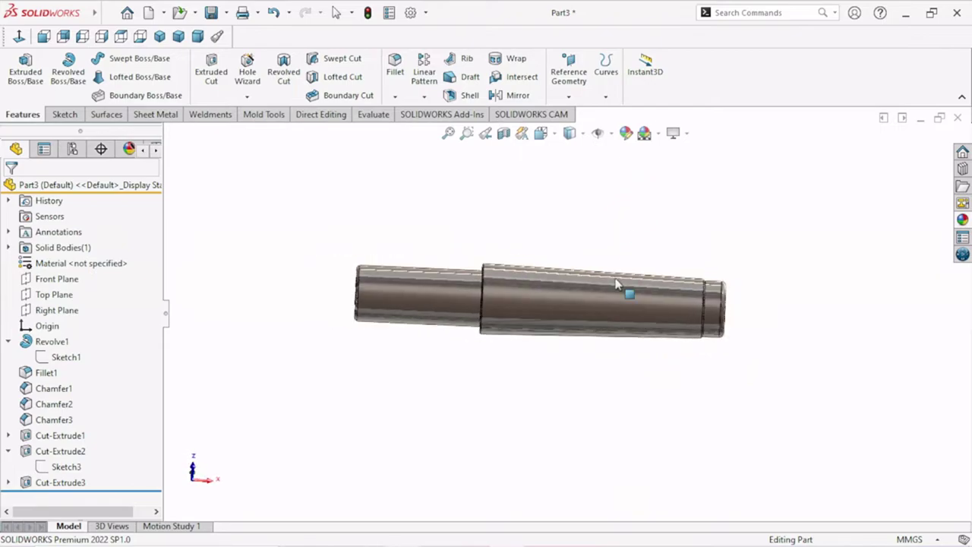
scroll(608, 297, "down", 3)
scroll(731, 297, "up", 3)
mouse_move(731, 297)
middle_mouse_down()
mouse_move(668, 270)
mouse_move(527, 326)
mouse_move(501, 240)
mouse_move(641, 207)
mouse_move(706, 271)
mouse_move(666, 295)
mouse_move(709, 293)
middle_mouse_up()
Step: Replace the shaft's finish with the carbon steel appearance
left_click(962, 223)
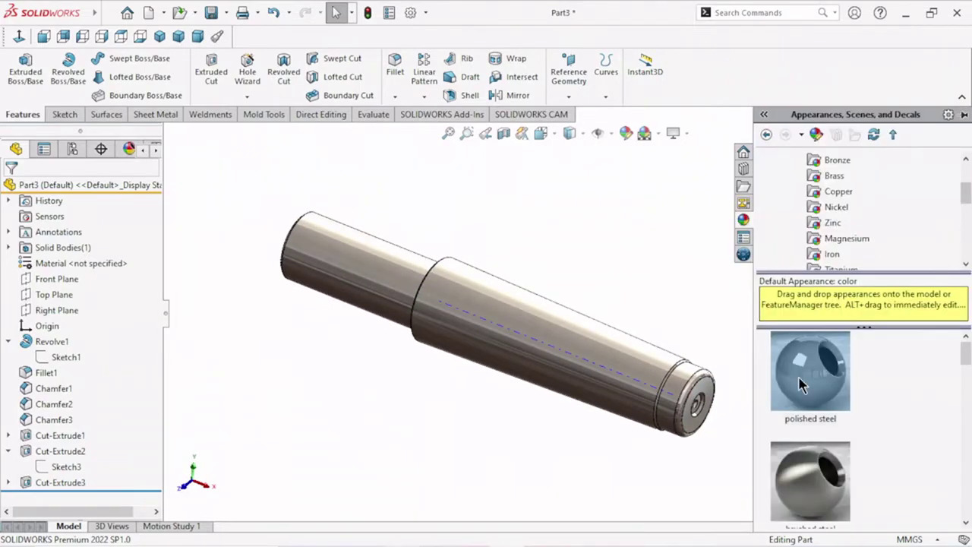
mouse_move(963, 363)
left_mouse_down()
mouse_move(965, 434)
mouse_move(851, 461)
left_mouse_up()
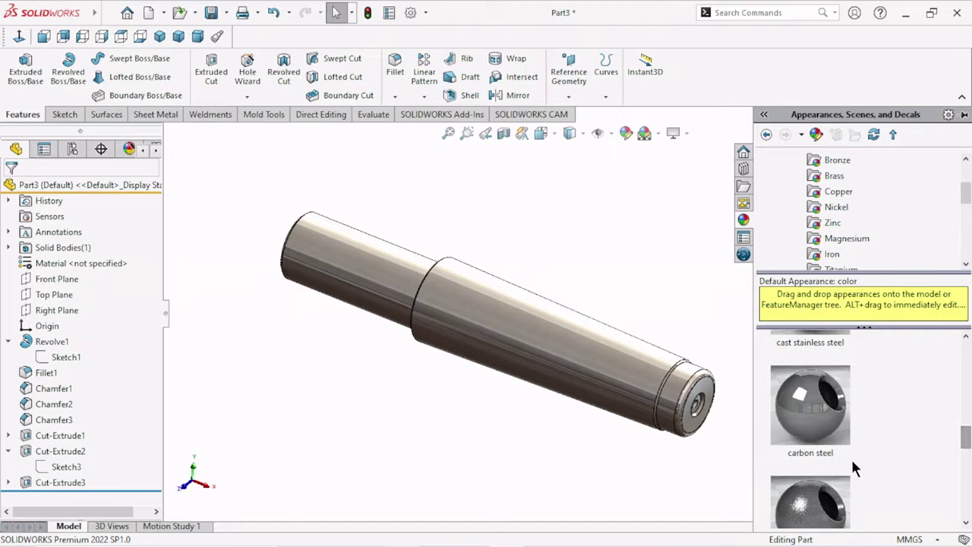
left_click(791, 424)
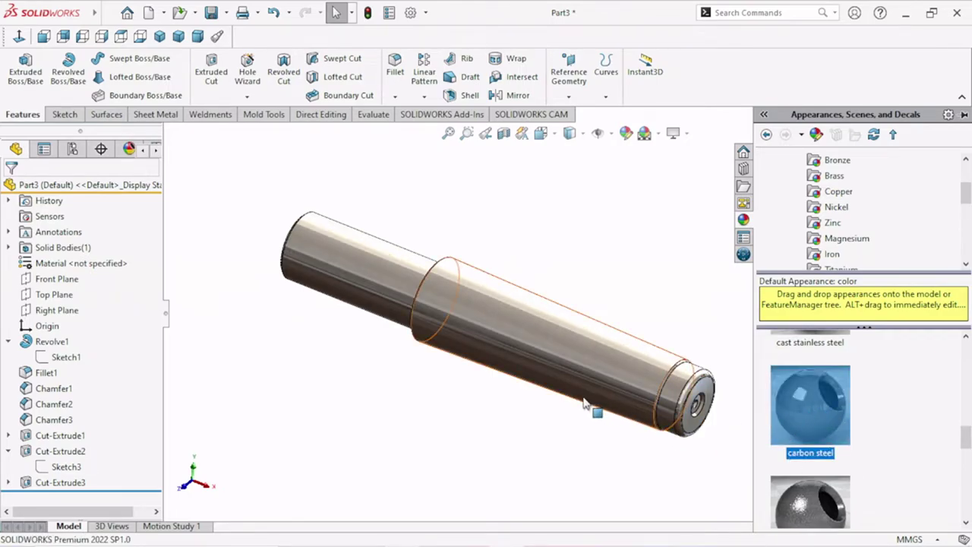
left_click(555, 425)
mouse_move(555, 425)
middle_mouse_down()
mouse_move(627, 322)
mouse_move(640, 193)
mouse_move(585, 184)
mouse_move(607, 178)
middle_mouse_up()
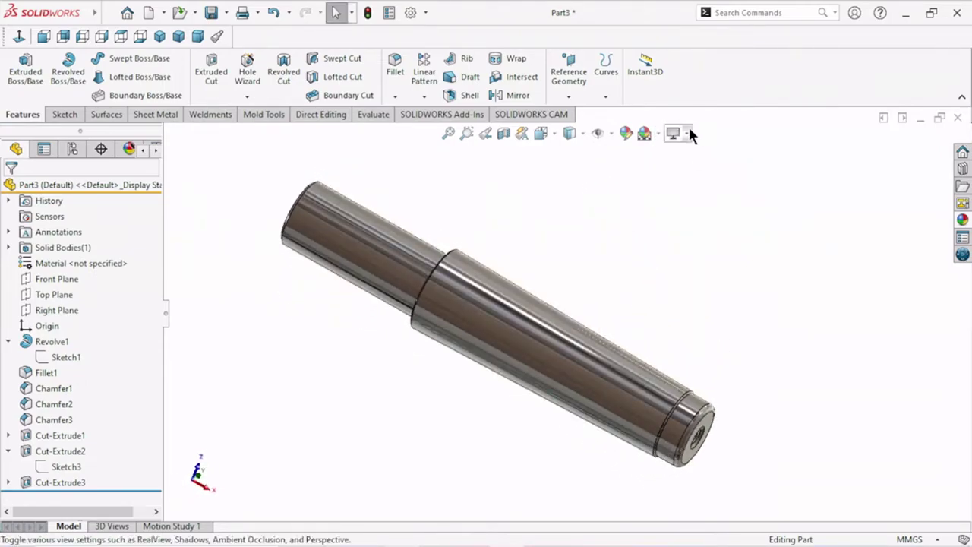
Step: Toggle RealView Graphics off and on, switch to Isometric view, and save the shaft
left_click(688, 133)
left_click(686, 151)
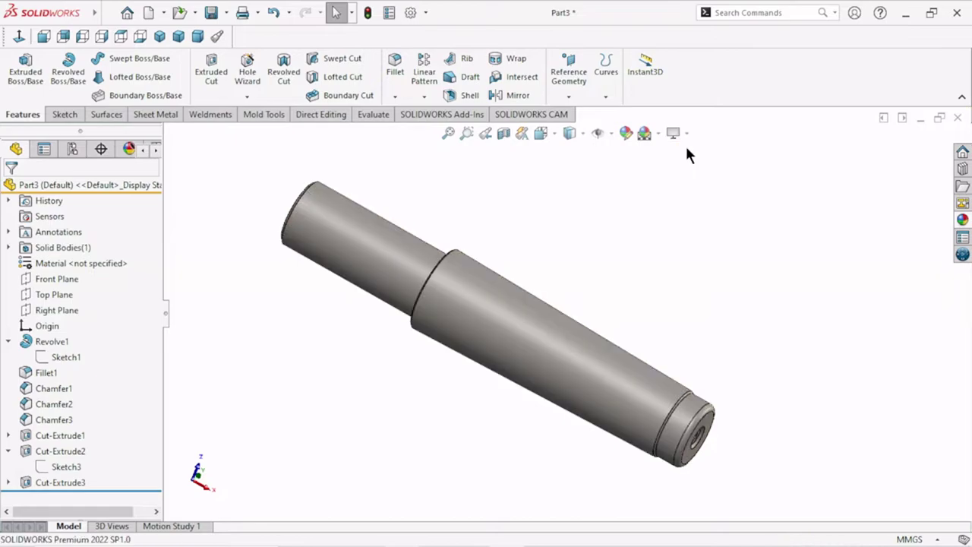
left_click(687, 135)
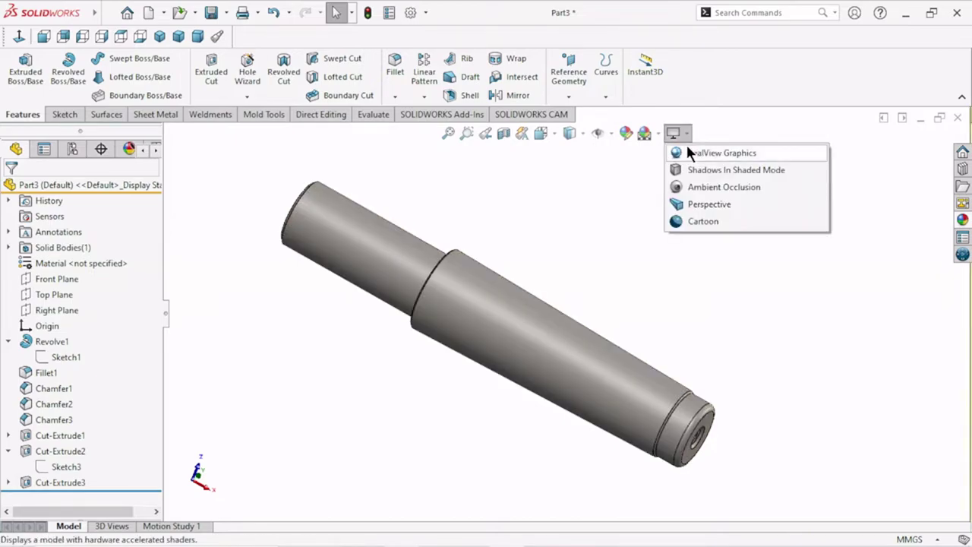
left_click(686, 151)
mouse_move(686, 313)
middle_mouse_down()
mouse_move(570, 221)
mouse_move(509, 225)
mouse_move(479, 312)
mouse_move(532, 397)
mouse_move(660, 466)
mouse_move(490, 387)
middle_mouse_up()
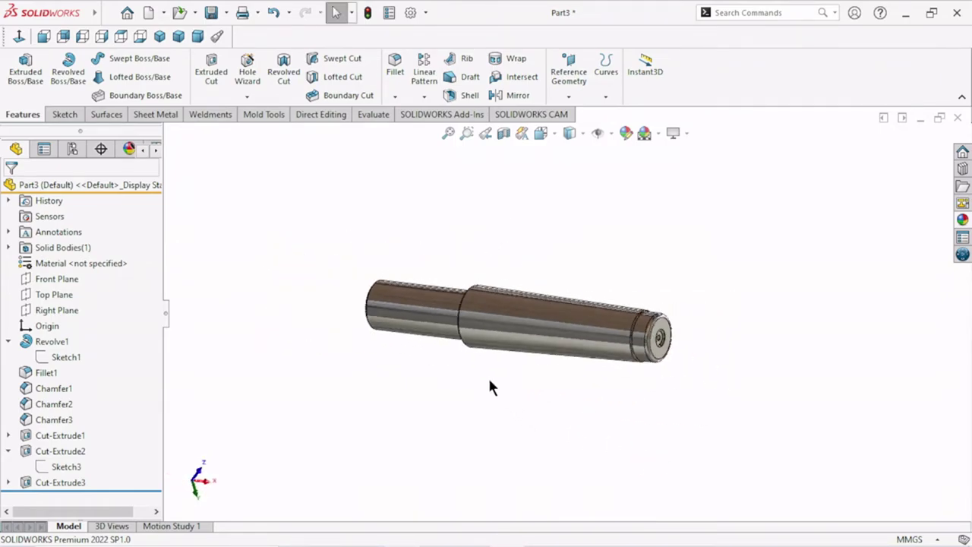
left_click(160, 36)
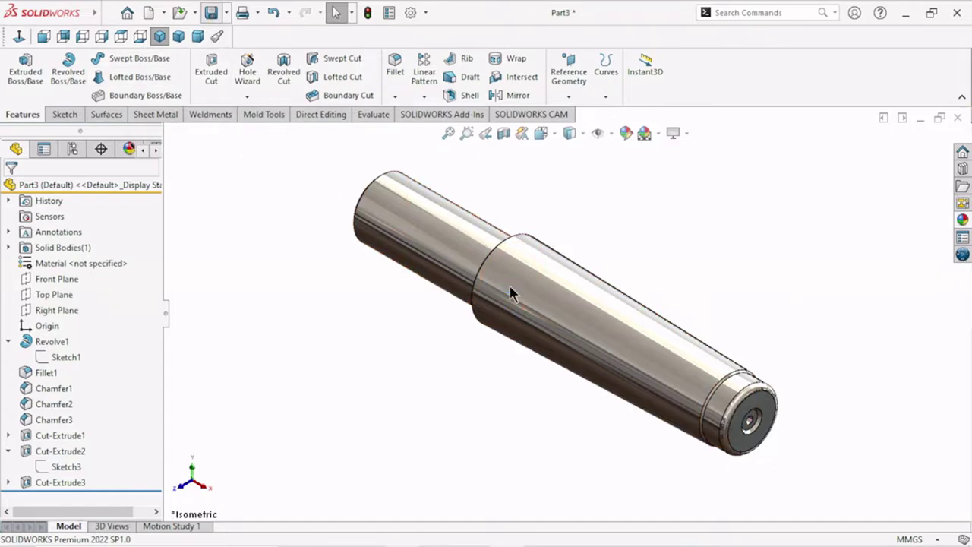
key("ctrl+s")
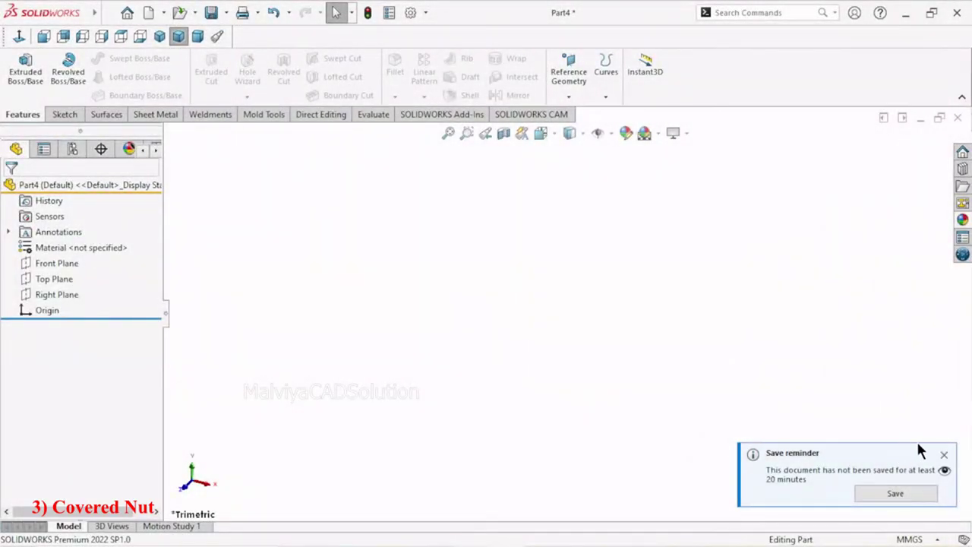
Step: Start a sketch on the Front Plane and draw a circle centred on the origin
left_click(944, 454)
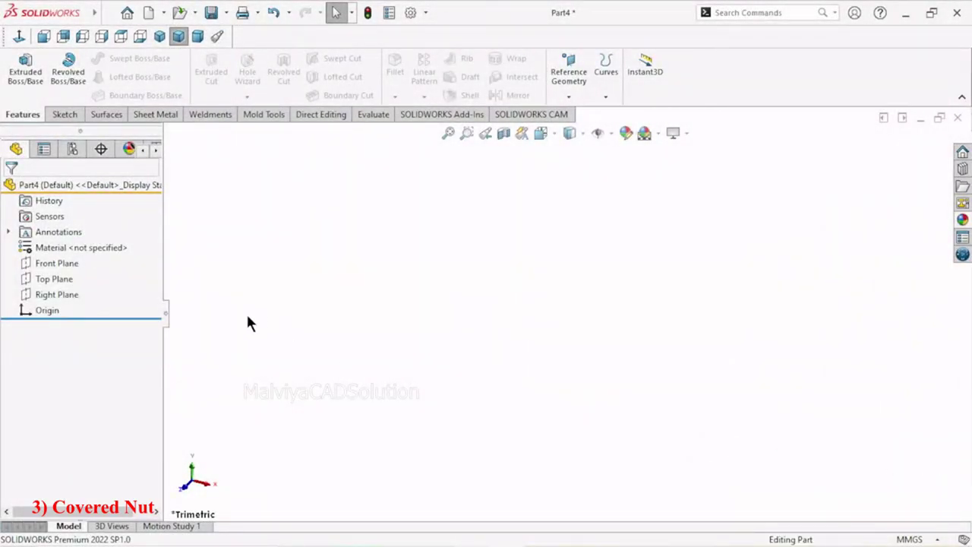
left_click(69, 263)
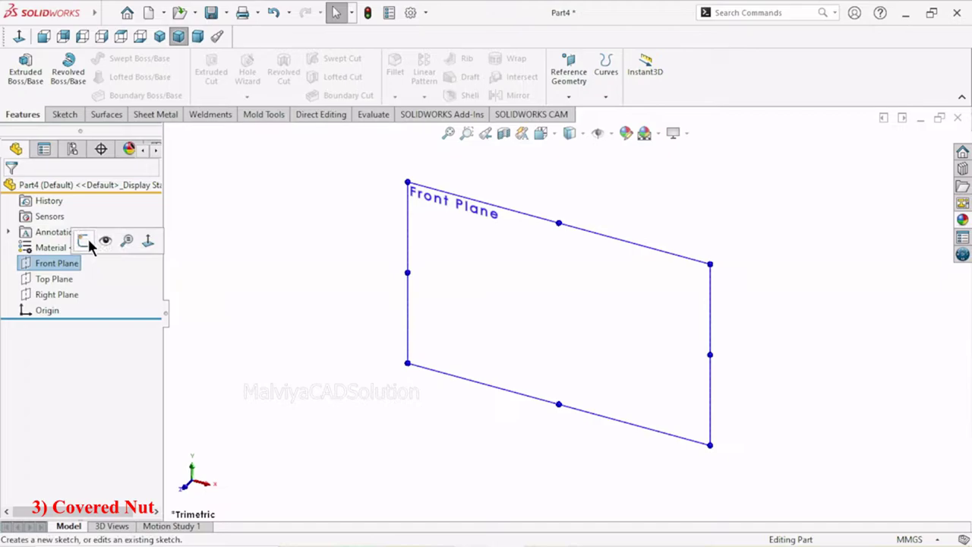
left_click(88, 236)
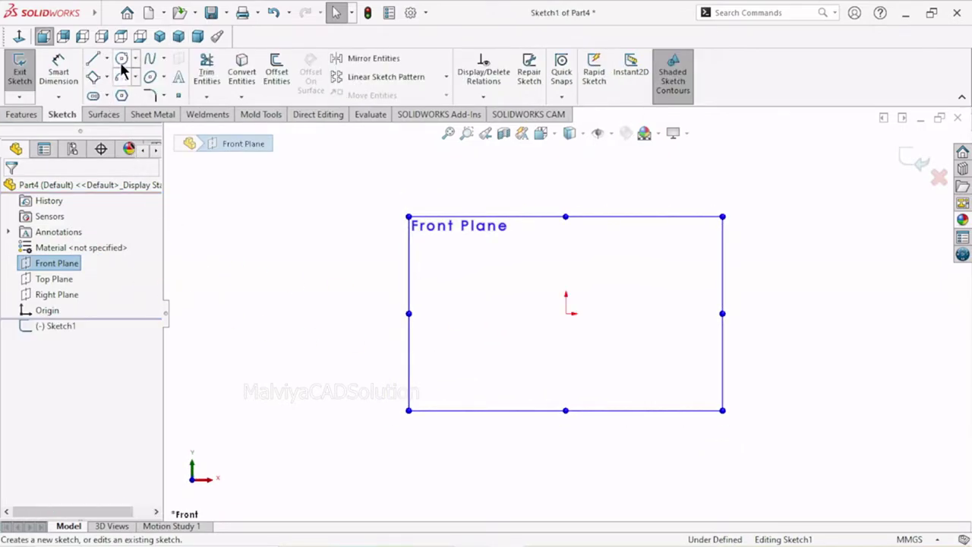
left_click(122, 61)
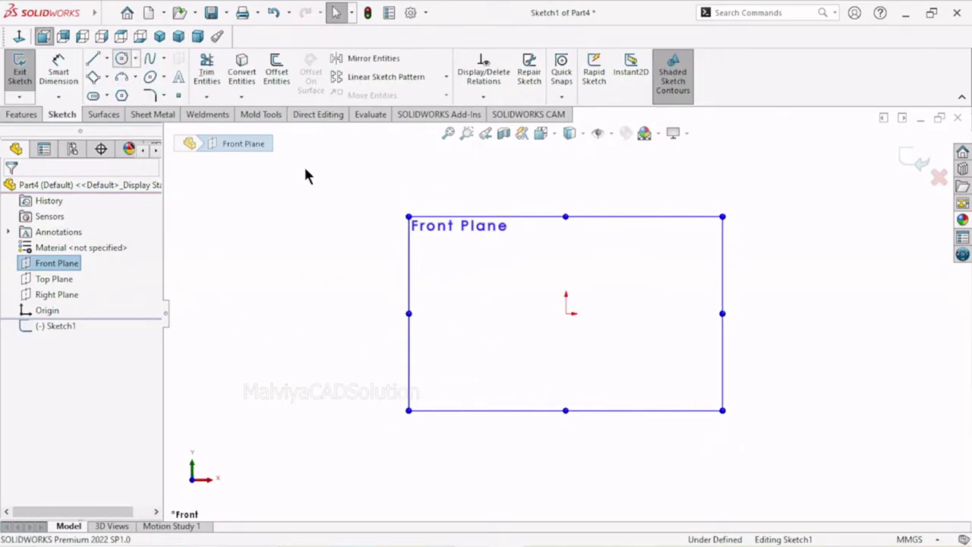
left_click(564, 311)
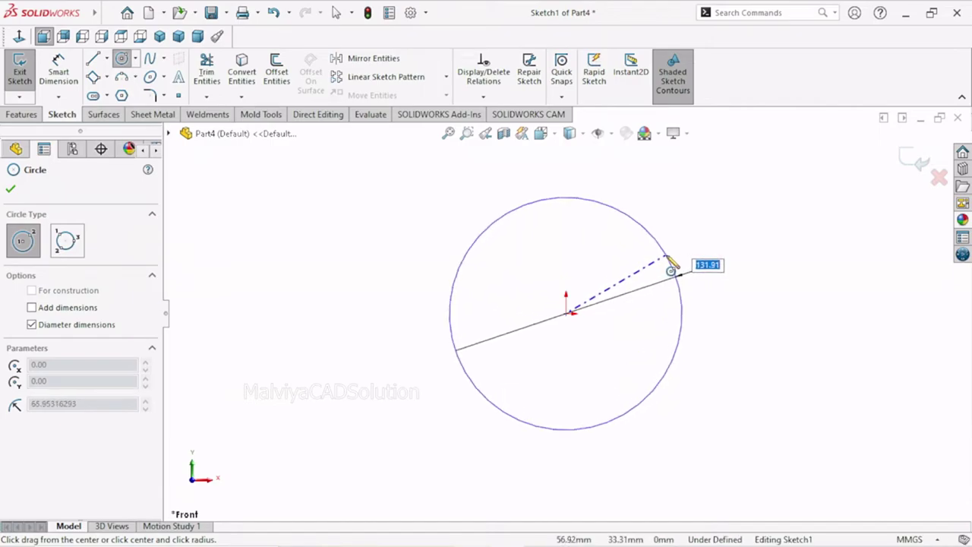
left_click(670, 255)
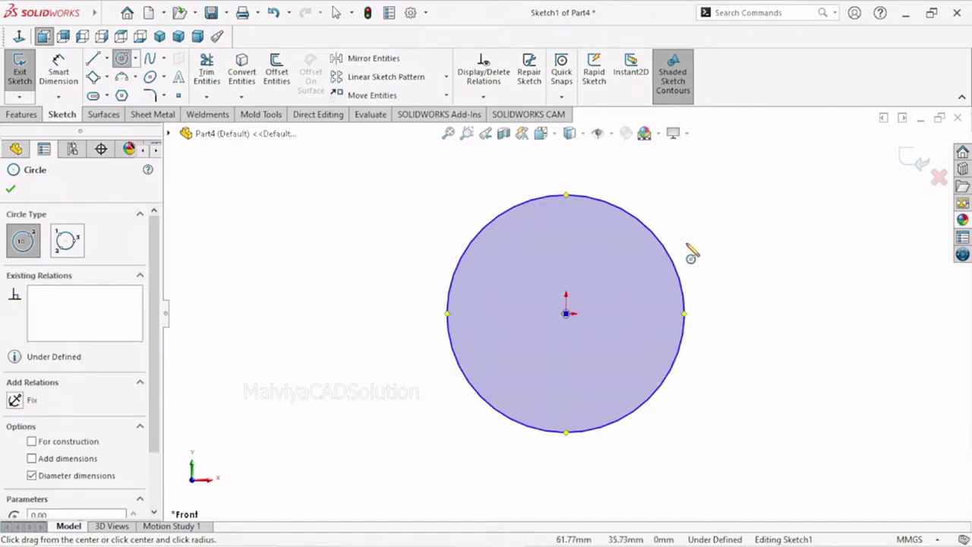
right_click(725, 241)
left_click(728, 232)
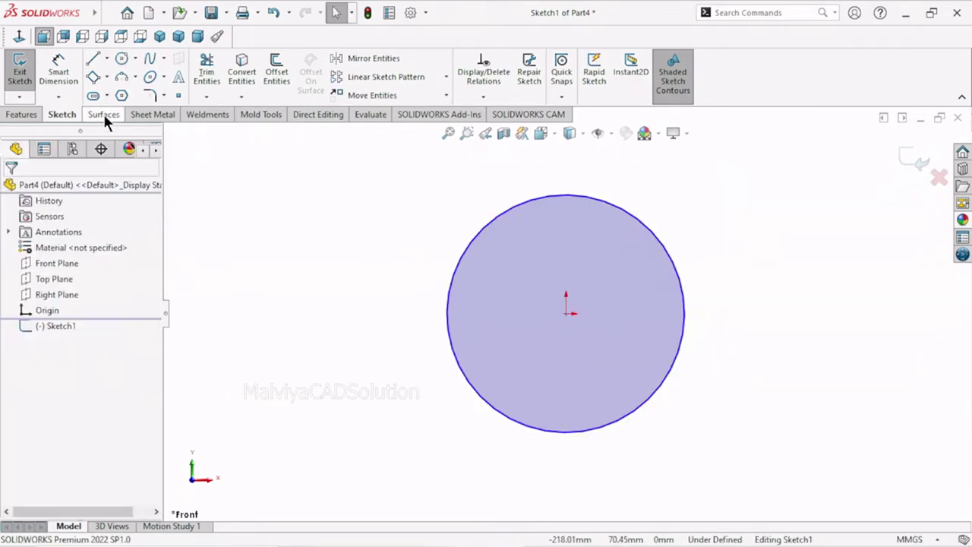
Step: Dimension the circle's diameter to 60.5 mm, fully defining Sketch1
left_click(68, 75)
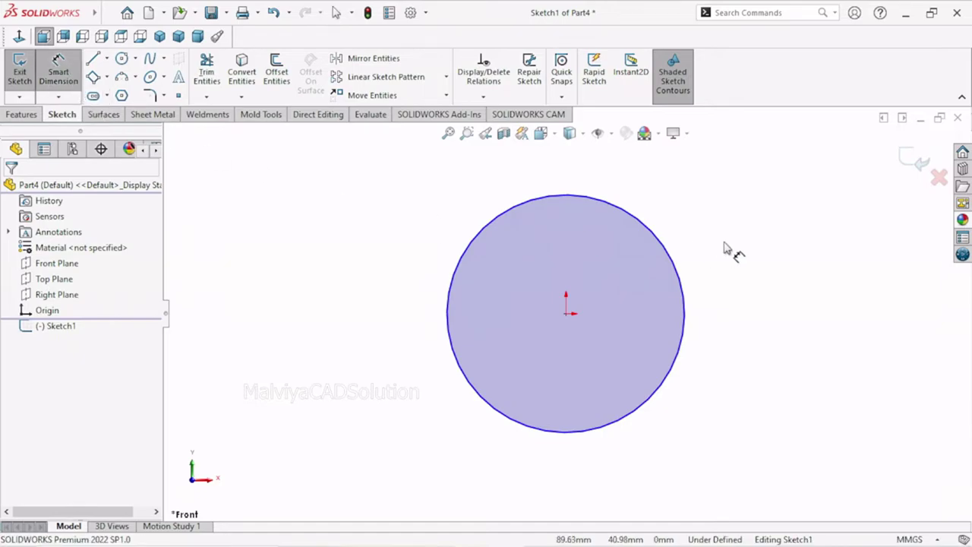
left_click(683, 287)
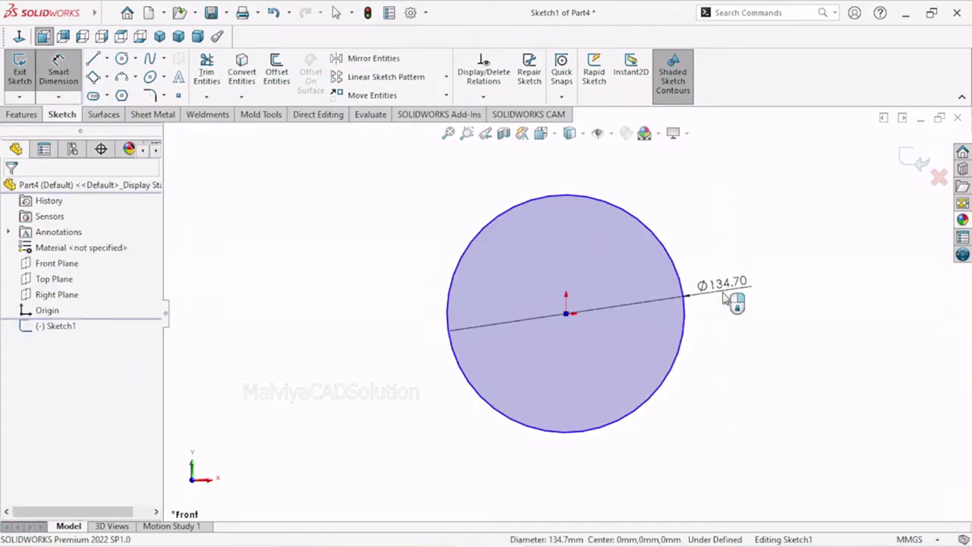
left_click(727, 299)
type("60.5")
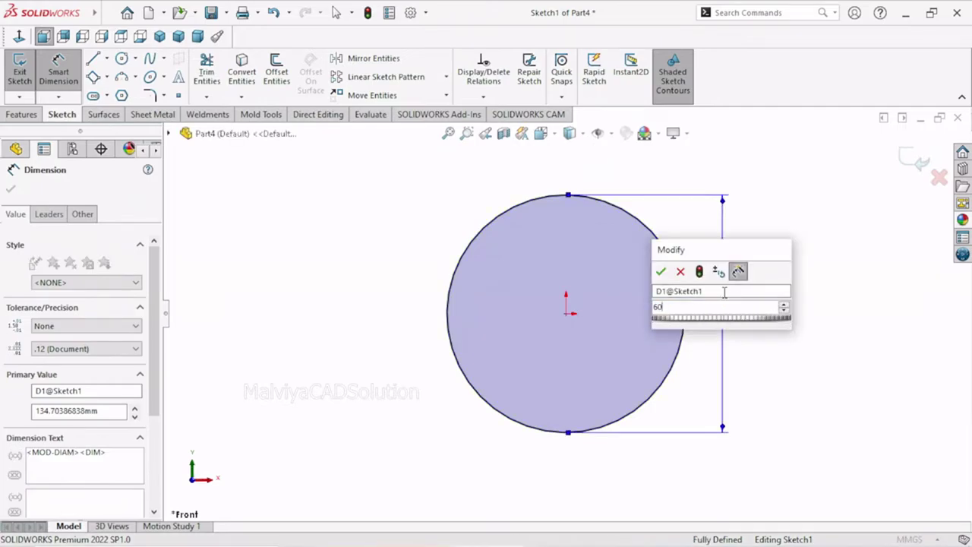
left_click(660, 271)
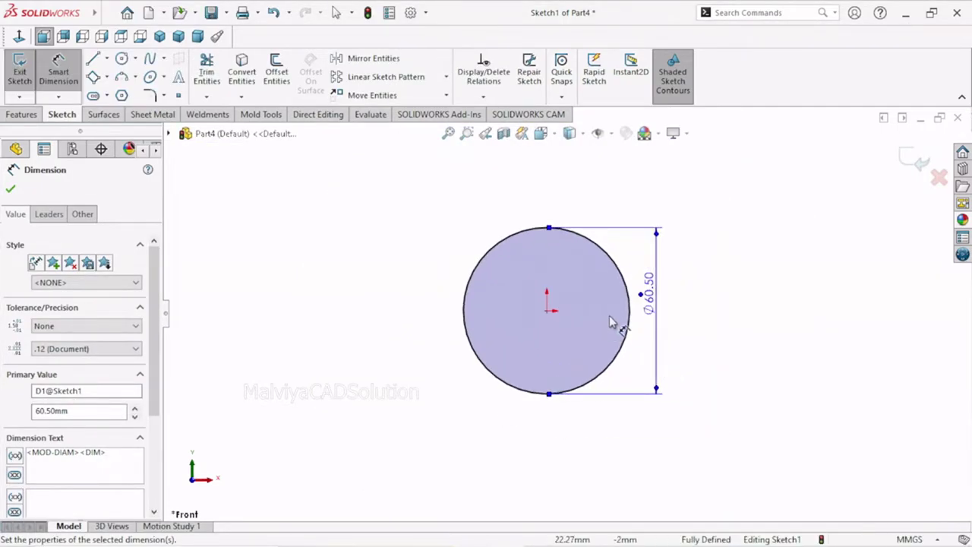
middle_click_drag(727, 347, 678, 357)
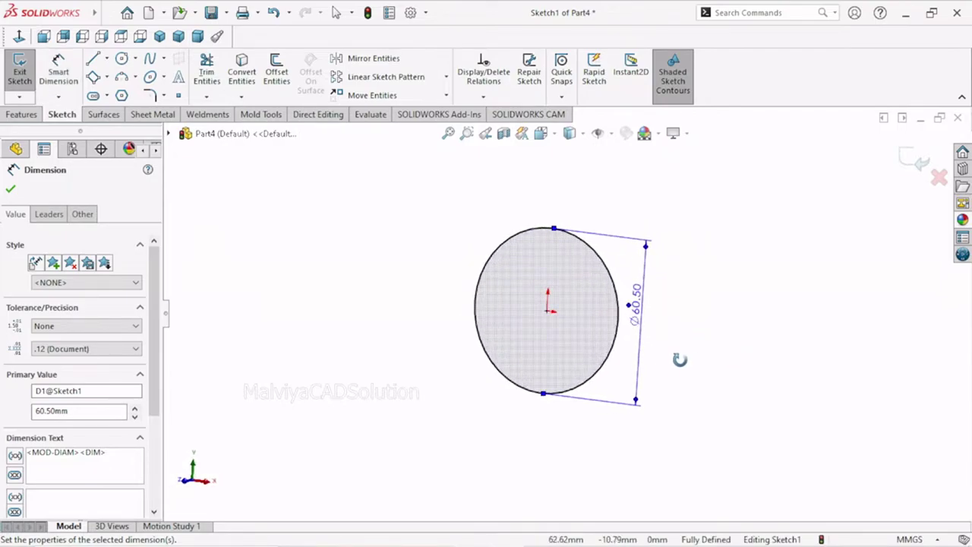
left_click(11, 189)
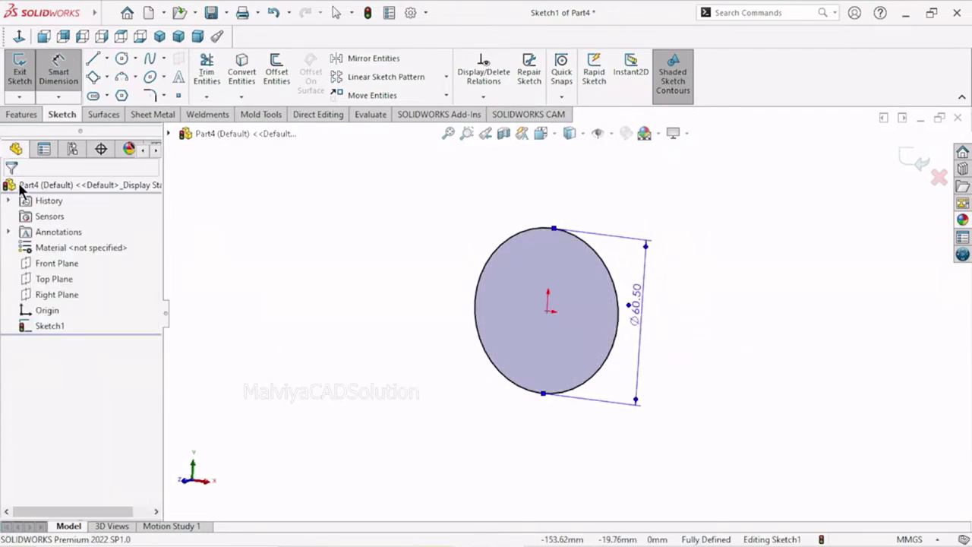
left_click(31, 114)
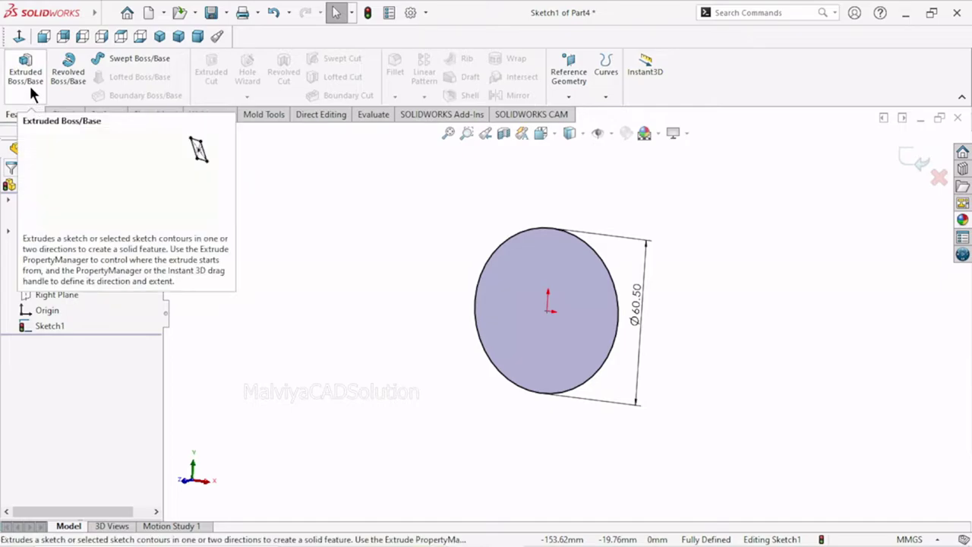
Step: Extrude the Ø60.50 mm circle 17 mm using Mid Plane into Boss-Extrude1
left_click(27, 81)
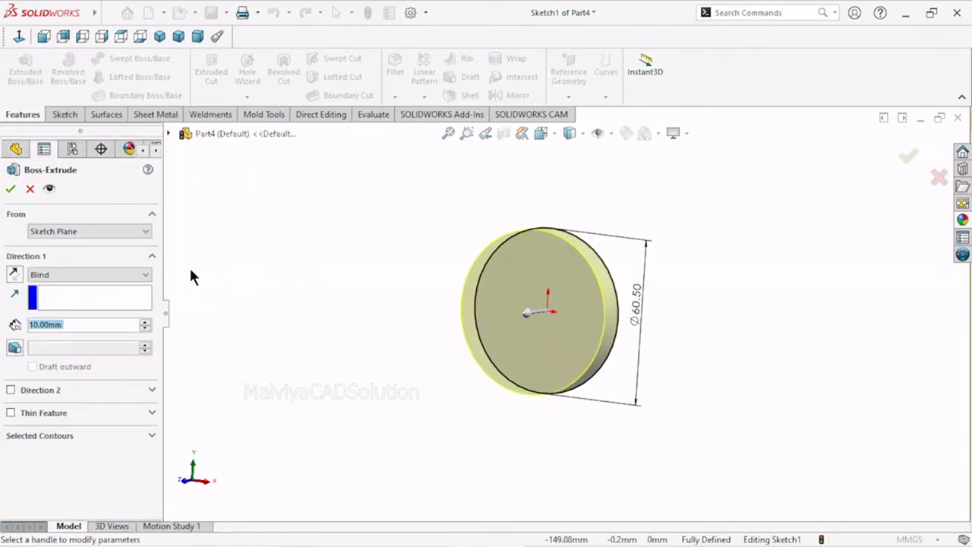
left_click(141, 279)
left_click(69, 331)
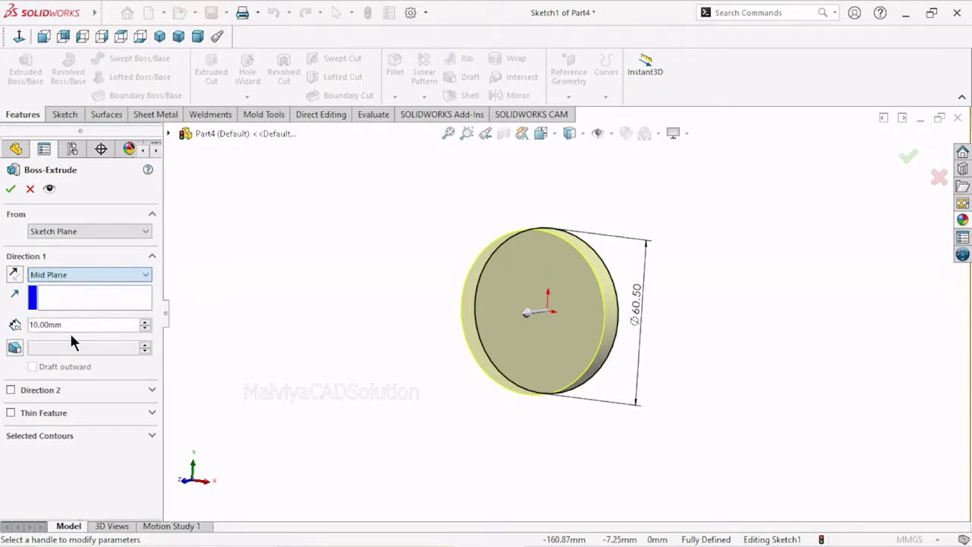
left_click(80, 326)
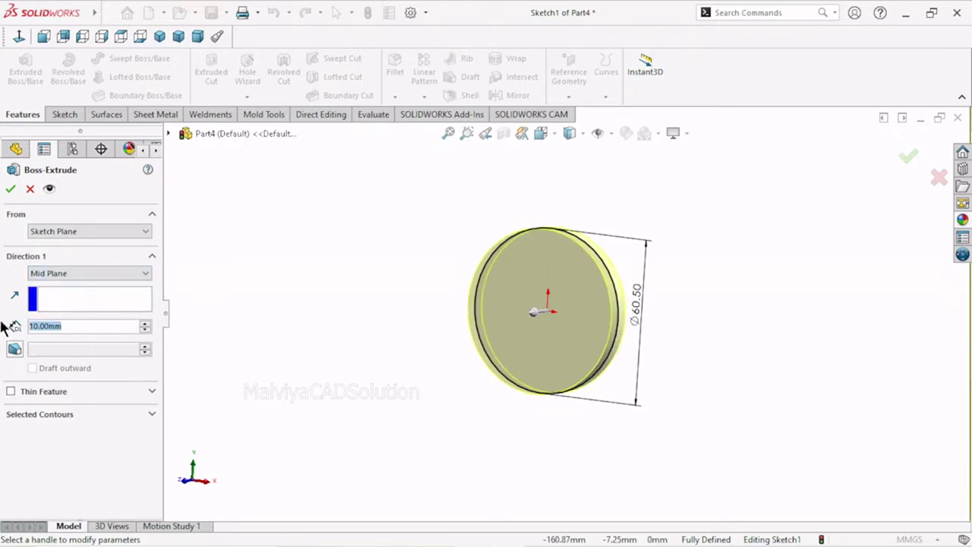
type("17")
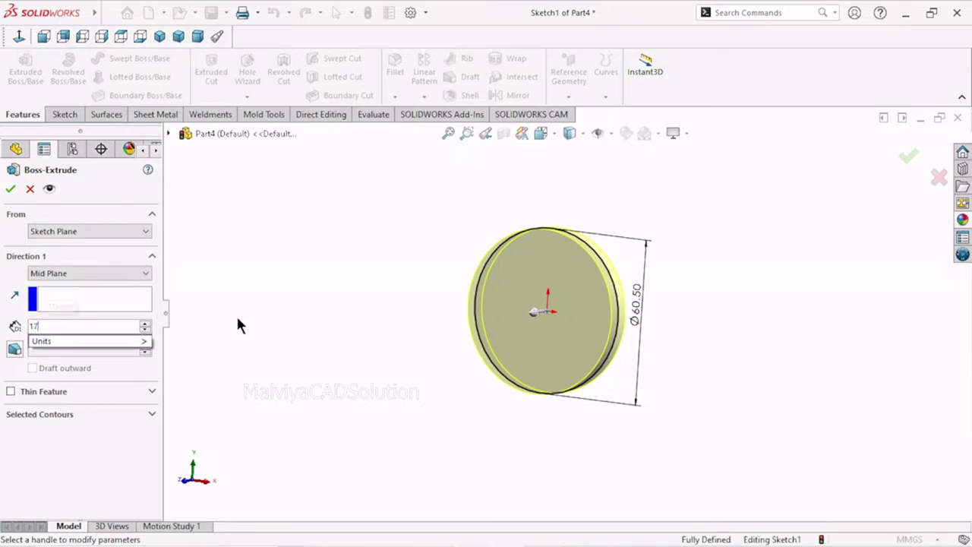
key("Return")
left_click(13, 190)
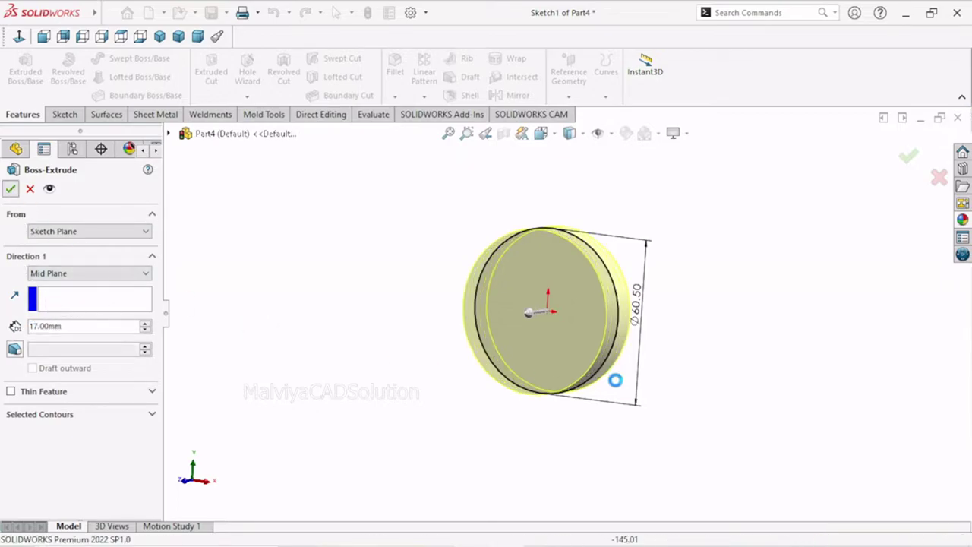
scroll(608, 319, "down", 2)
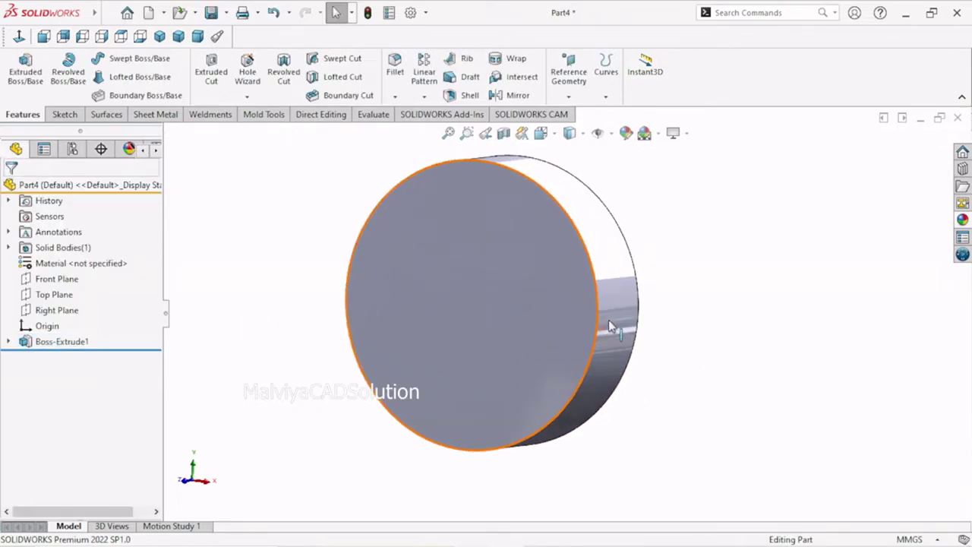
mouse_move(678, 326)
middle_mouse_down()
mouse_move(761, 316)
mouse_move(721, 323)
mouse_move(718, 336)
middle_mouse_up()
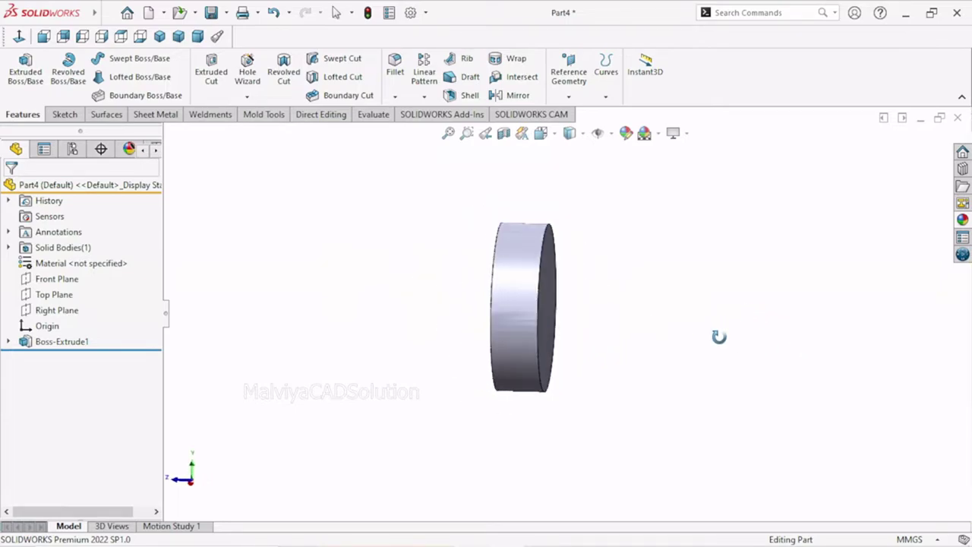
middle_click_drag(606, 312, 612, 306)
Step: Start a new sketch on the disc's flat front face, viewed normal to it
left_click(552, 313)
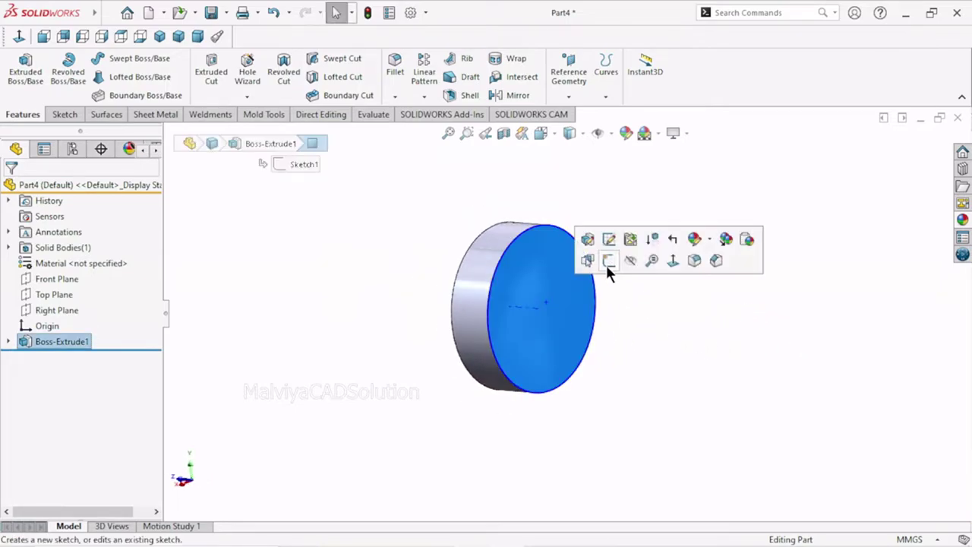
left_click(605, 263)
left_click(19, 36)
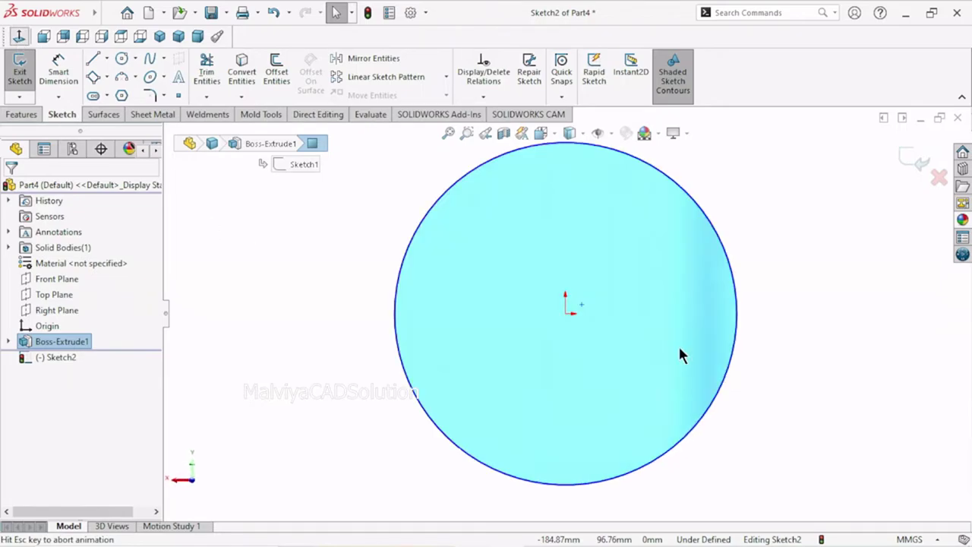
scroll(619, 339, "down", 2)
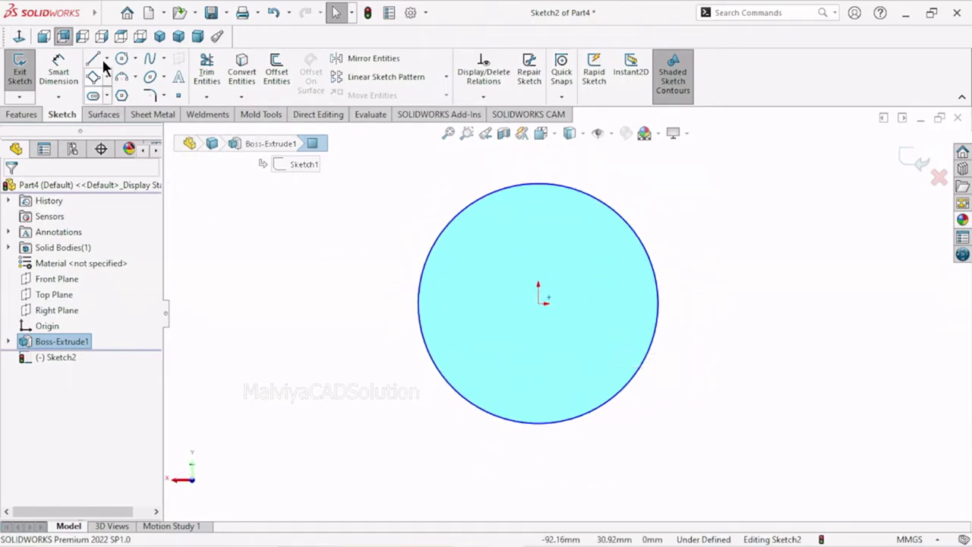
Step: Draw a smaller circle centred on the origin and place its diameter dimension
left_click(122, 60)
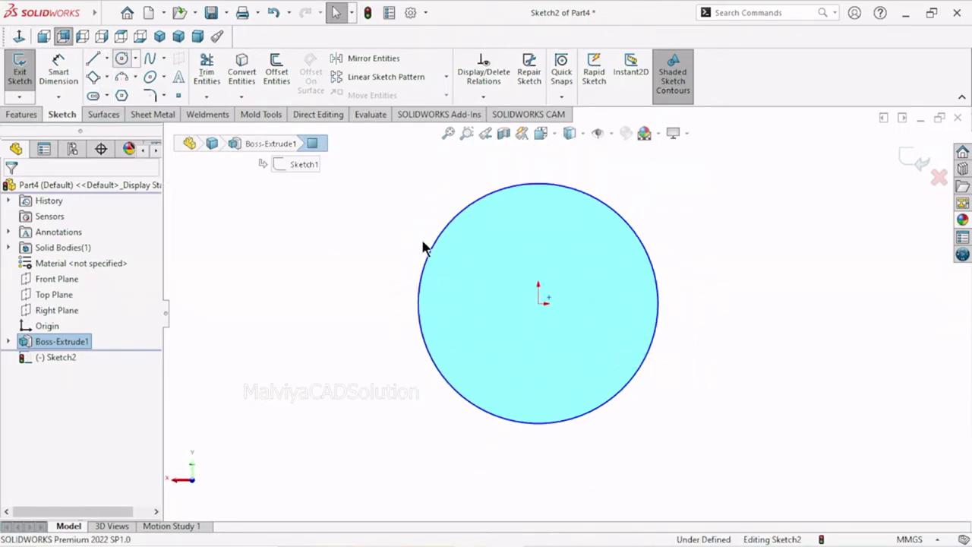
left_click(538, 303)
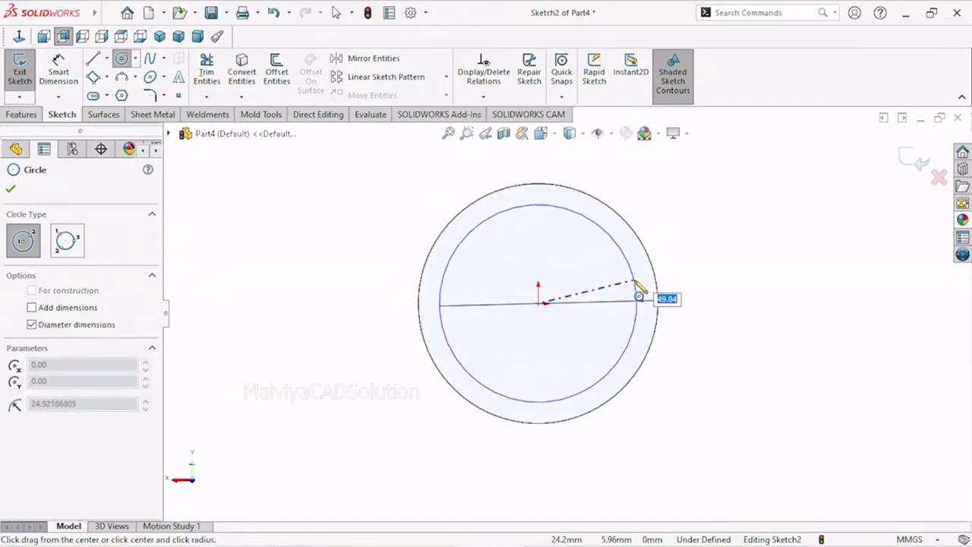
left_click(636, 286)
right_click(706, 247)
left_click(713, 255)
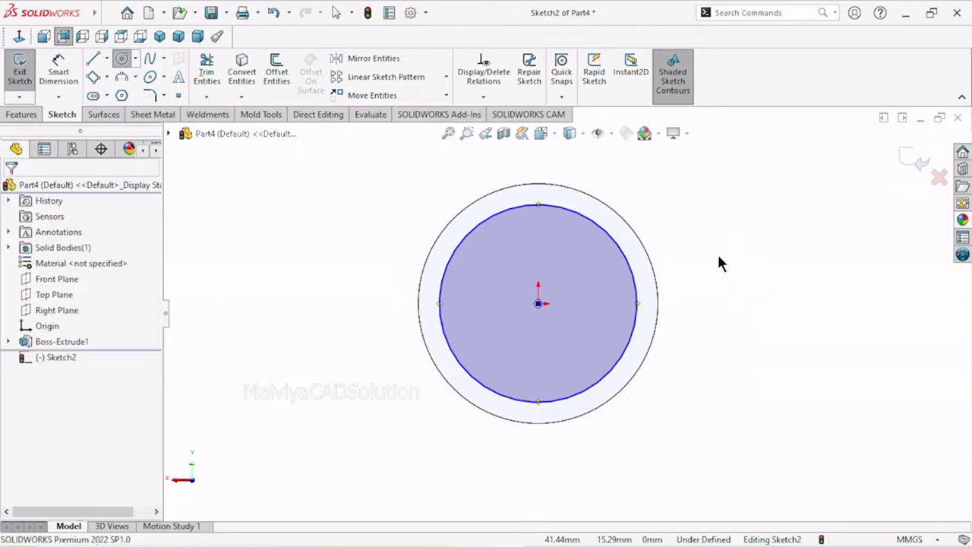
left_click(64, 68)
left_click(638, 289)
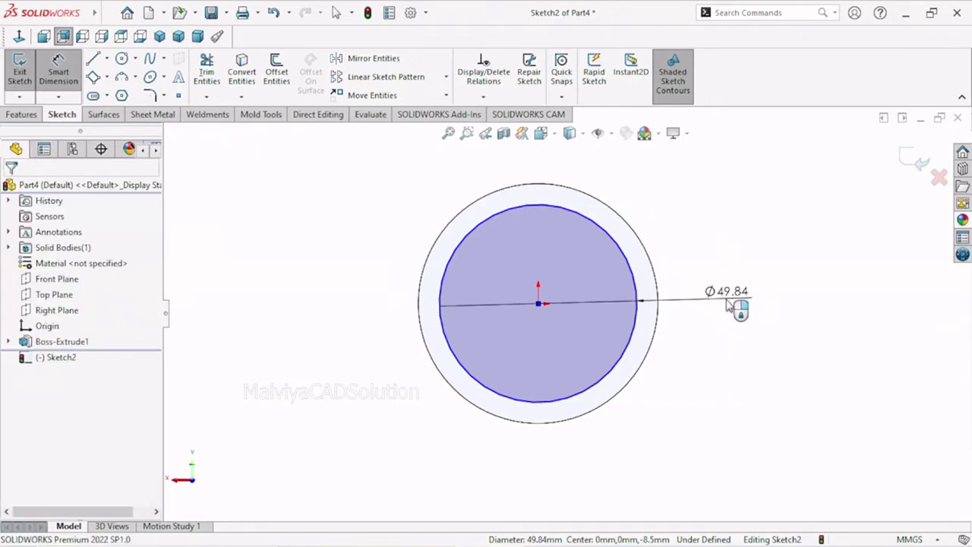
left_click(729, 304)
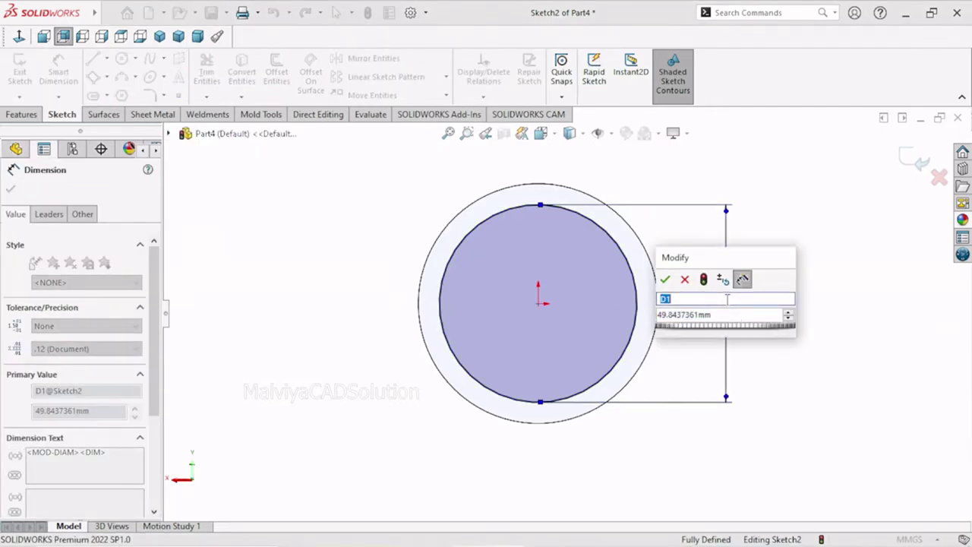
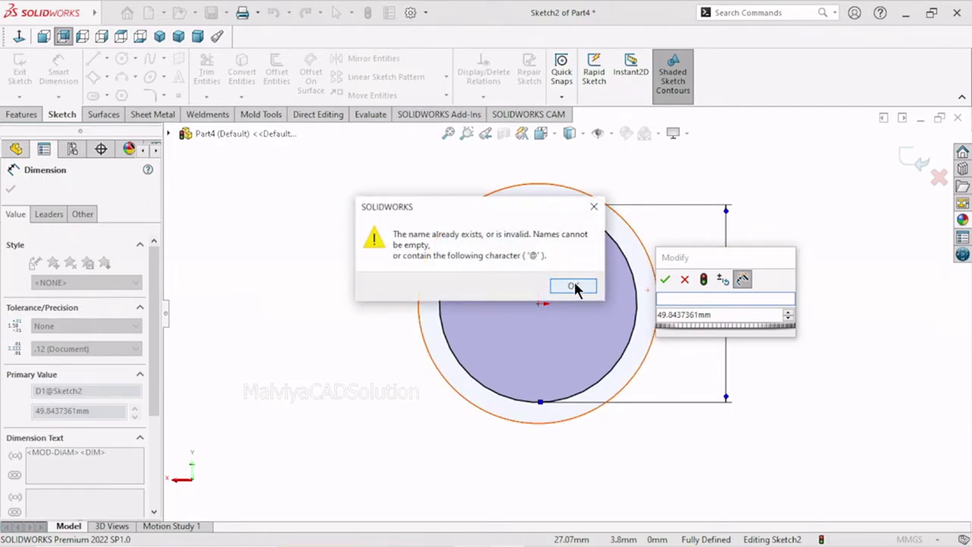
Step: Dismiss the invalid-name warning and set the Sketch2 circle diameter to 53.5 mm
left_click(575, 288)
left_click(729, 314)
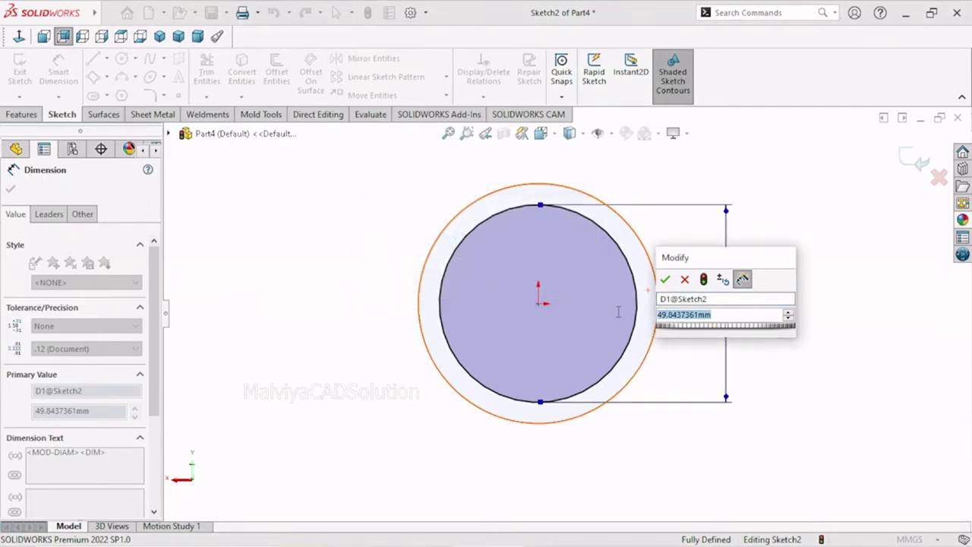
type("53.5")
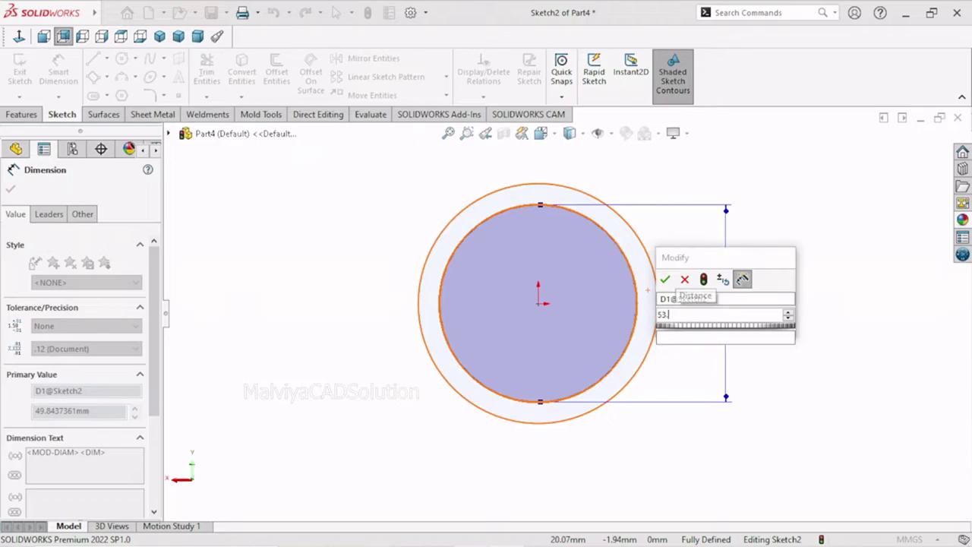
left_click(665, 280)
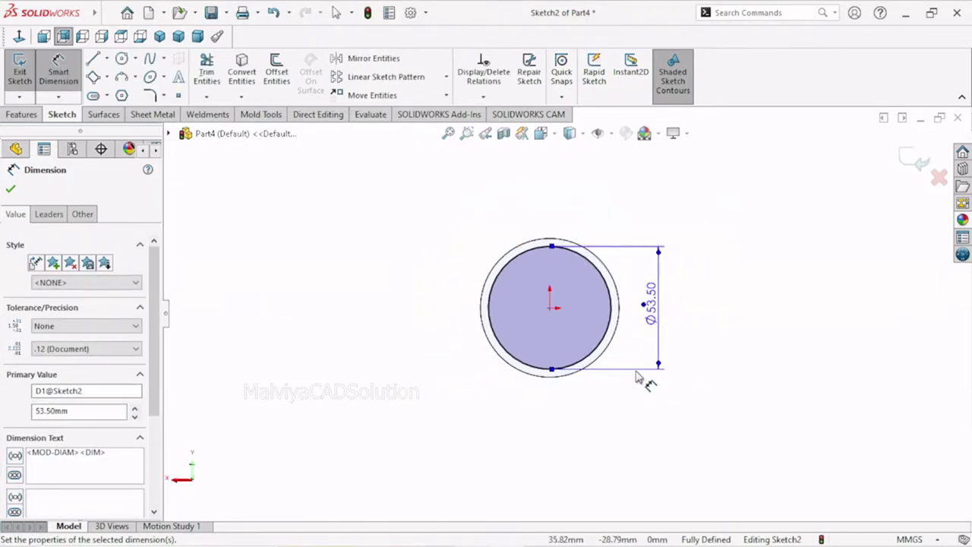
left_click(9, 191)
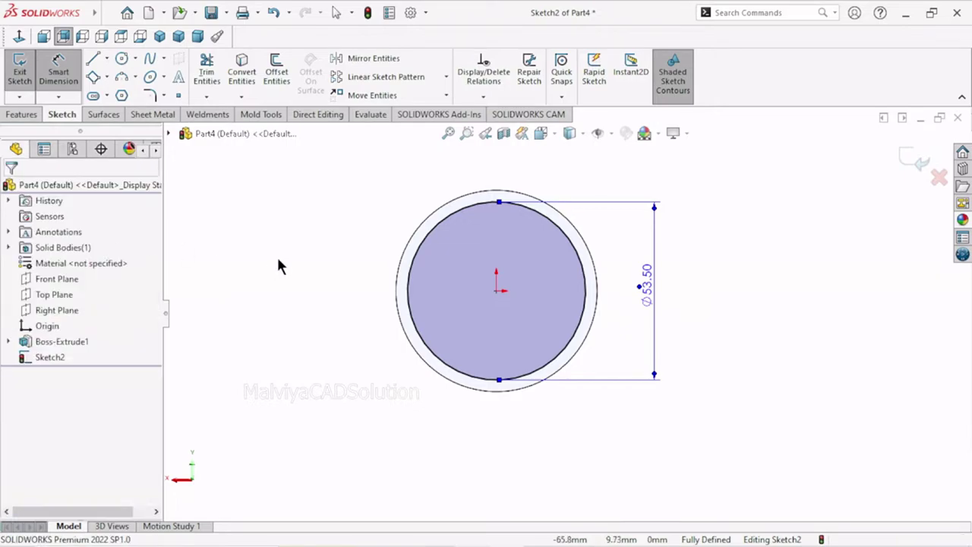
Step: Make a 12 mm blind extruded cut, flipped to remove material outside the Ø53.5 mm circle
left_click(23, 114)
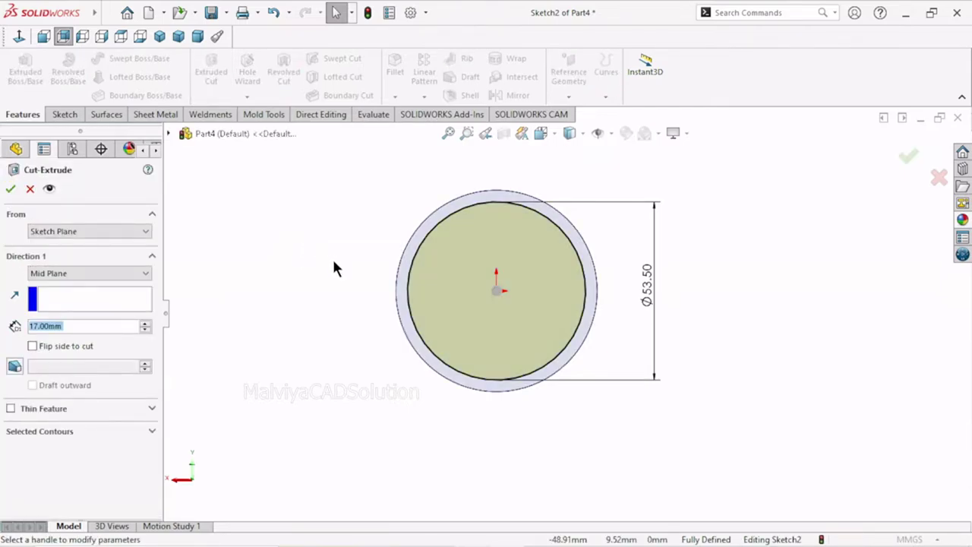
left_click(57, 274)
left_click(64, 287)
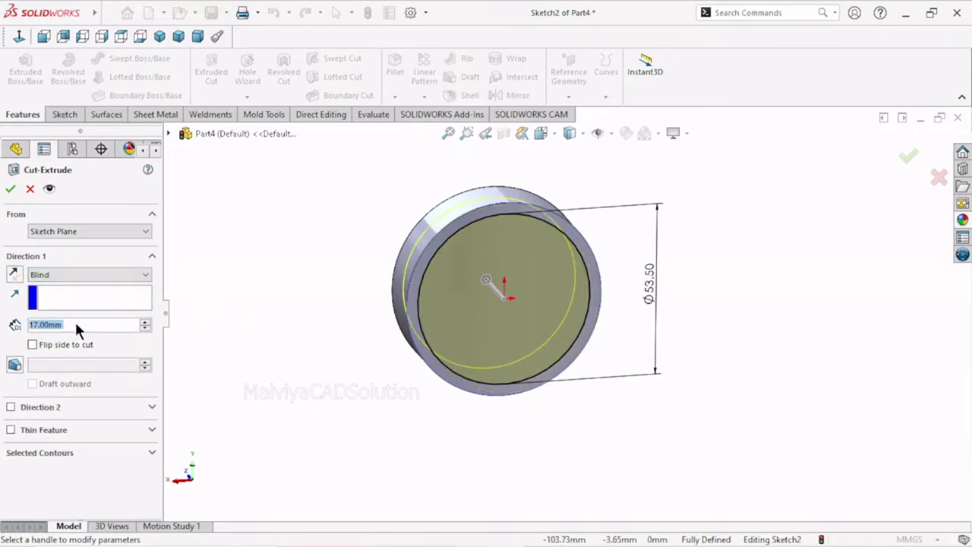
type("12")
key("Return")
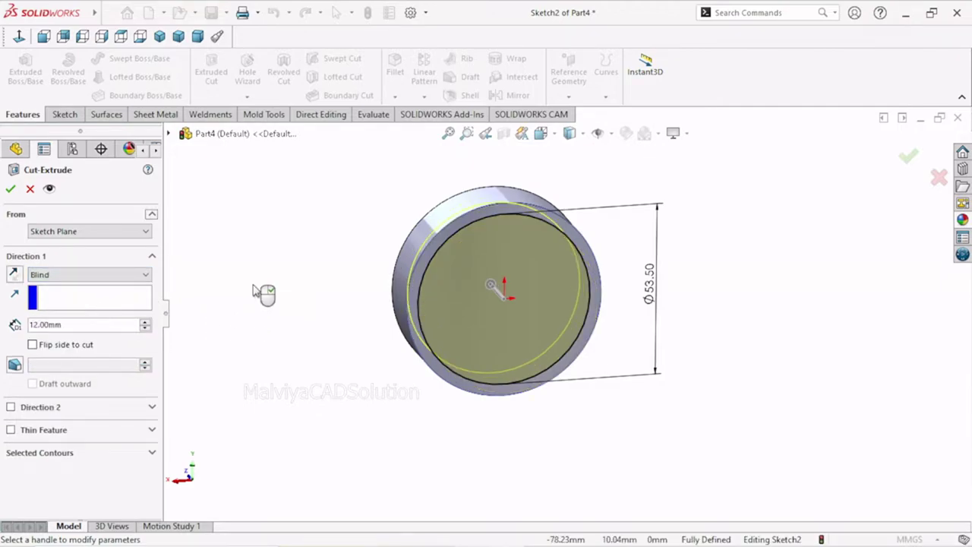
left_click(33, 344)
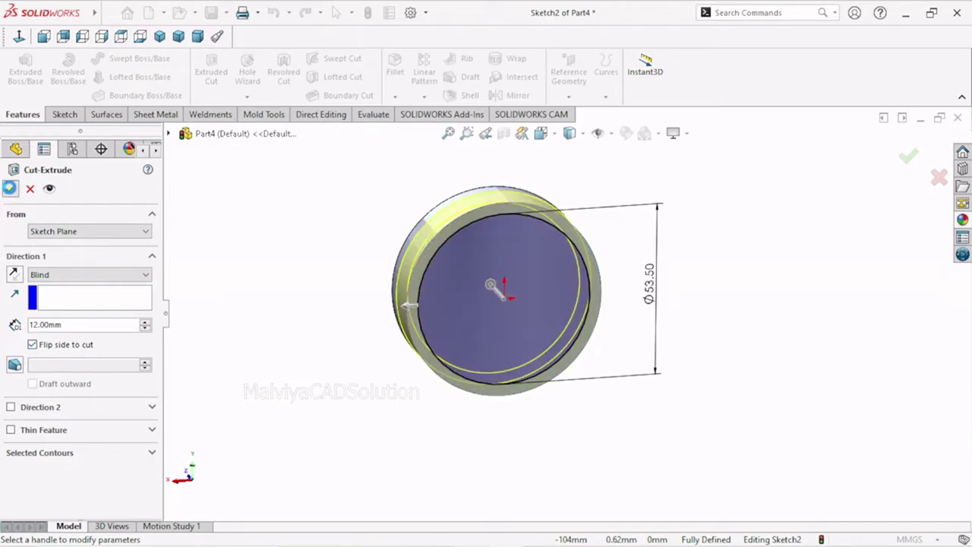
left_click(9, 187)
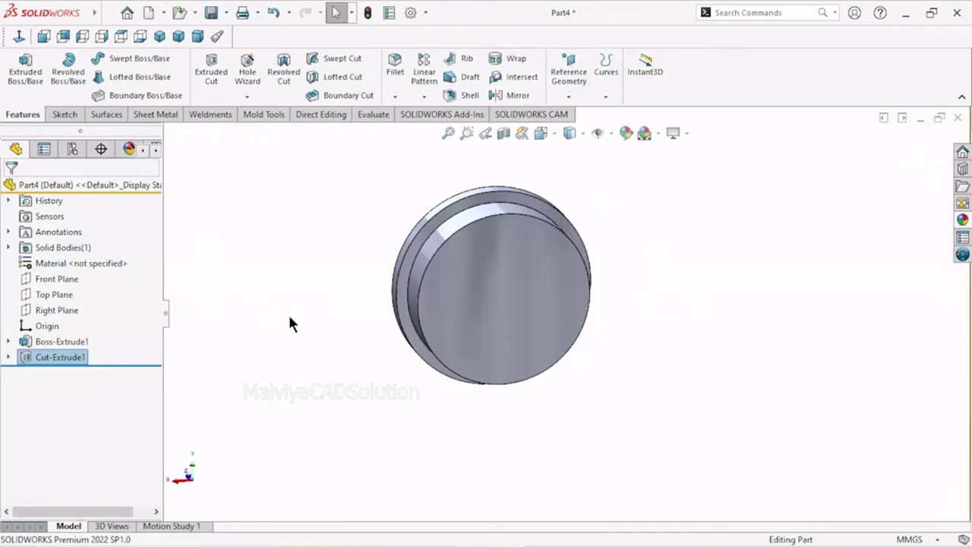
mouse_move(290, 318)
middle_mouse_down()
mouse_move(359, 374)
mouse_move(438, 250)
mouse_move(423, 412)
mouse_move(382, 369)
mouse_move(441, 432)
mouse_move(376, 322)
mouse_move(456, 277)
mouse_move(448, 430)
mouse_move(571, 354)
mouse_move(532, 345)
mouse_move(568, 304)
middle_mouse_up()
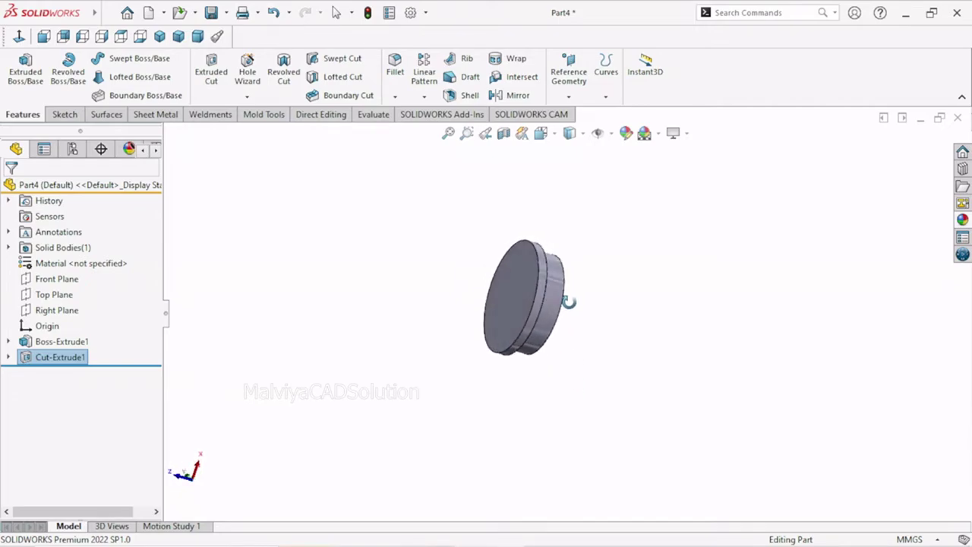
scroll(568, 300, "down", 3)
mouse_move(635, 302)
middle_mouse_down()
mouse_move(620, 263)
mouse_move(531, 341)
middle_mouse_up()
Step: Sketch a circle centred on the origin on the smaller front face, viewed normal to it
left_click(537, 334)
left_click(579, 296)
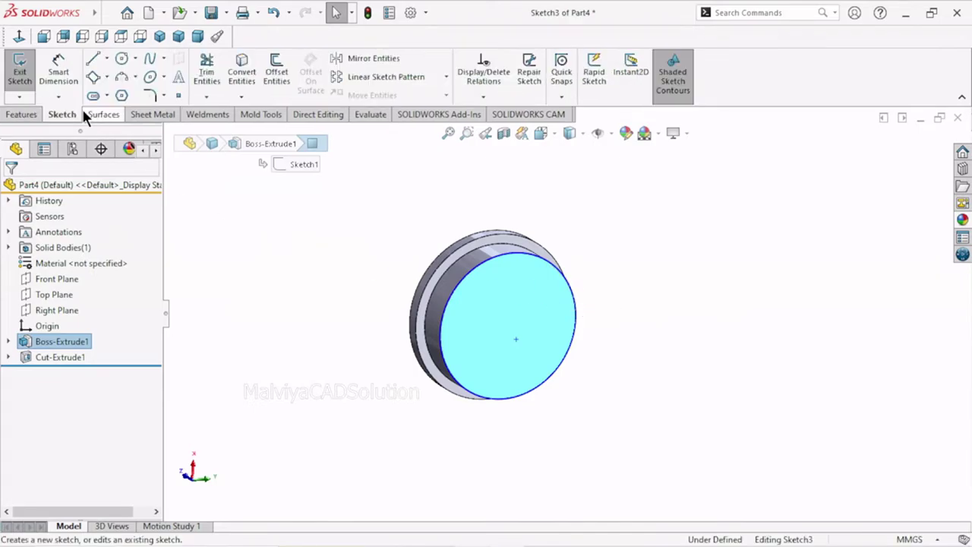
left_click(19, 36)
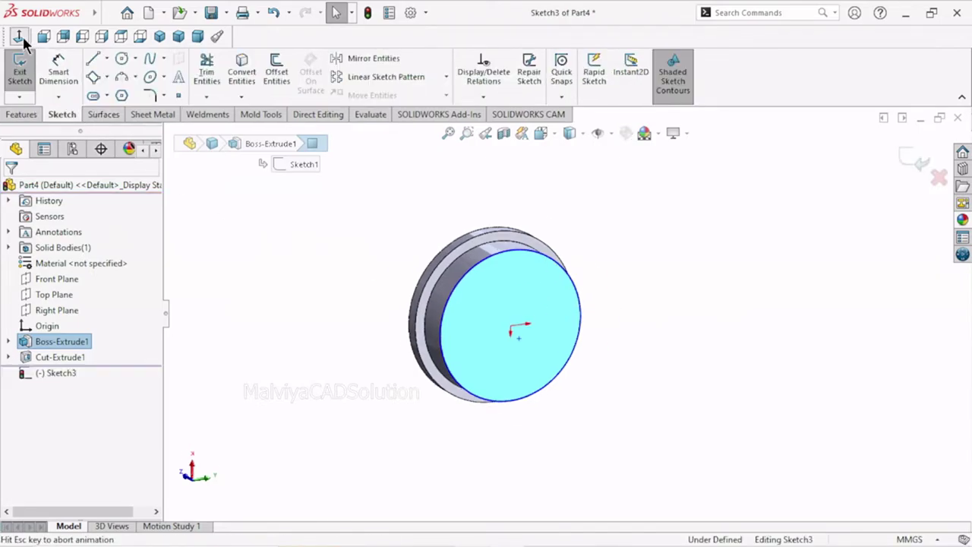
left_click(122, 58)
left_click(566, 313)
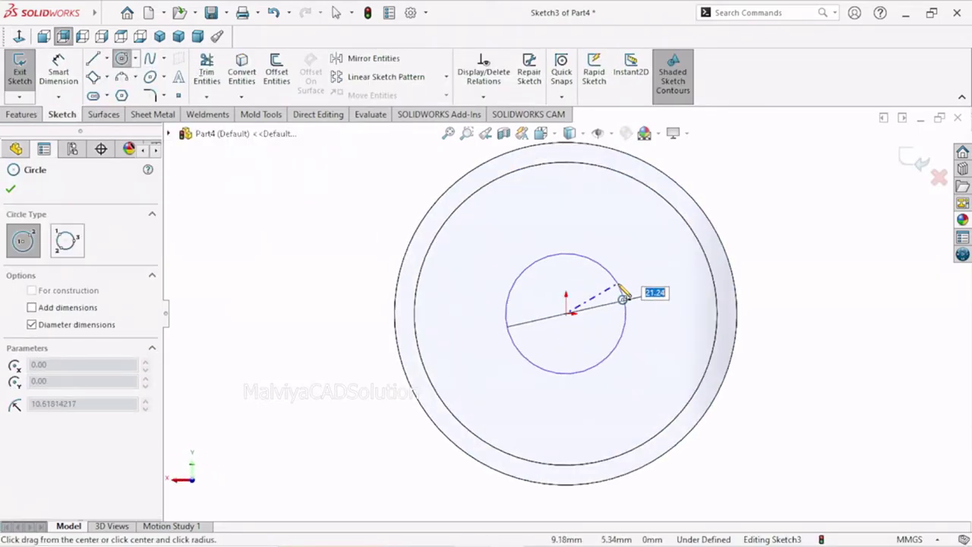
left_click(622, 290)
right_click(789, 235)
left_click(805, 236)
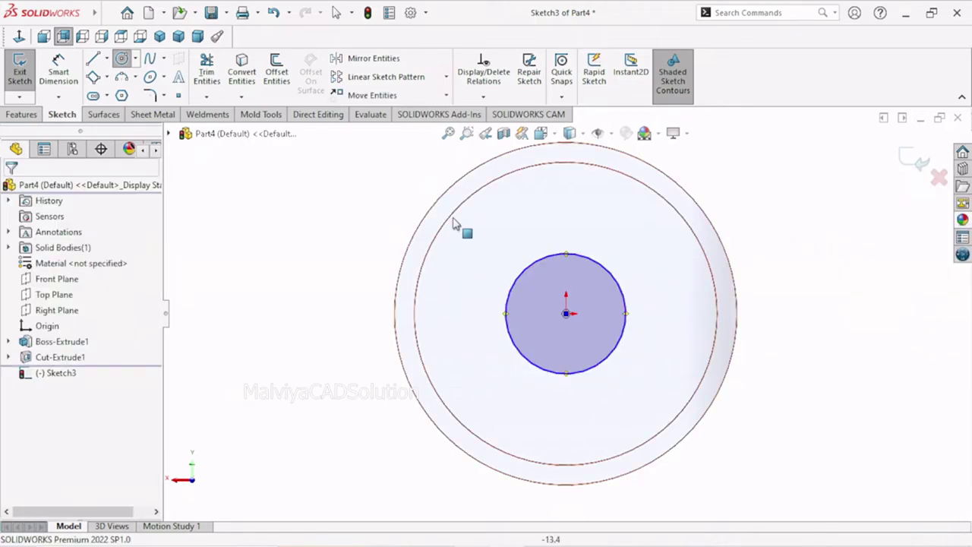
Step: Dimension the small circle to Ø25.5 mm and begin an extruded cut from it
left_click(21, 115)
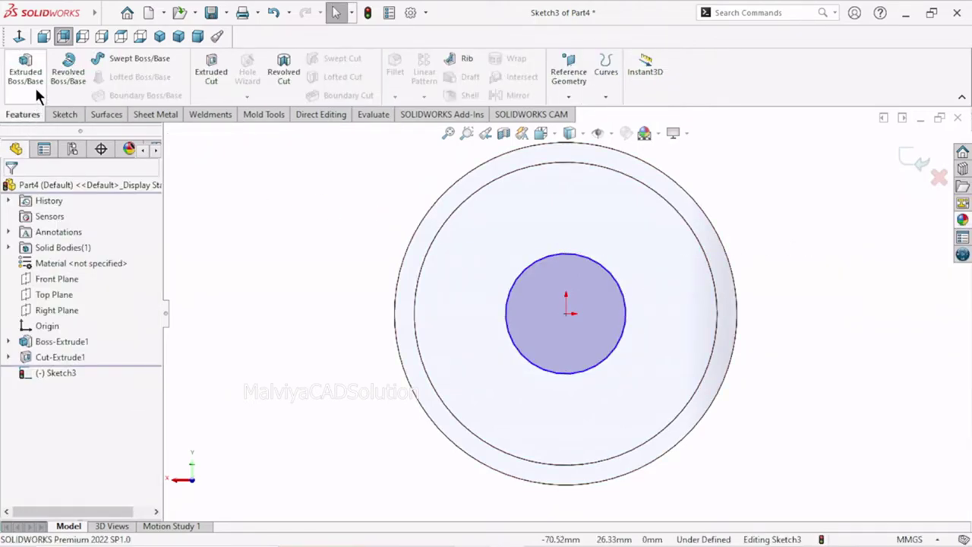
left_click(73, 116)
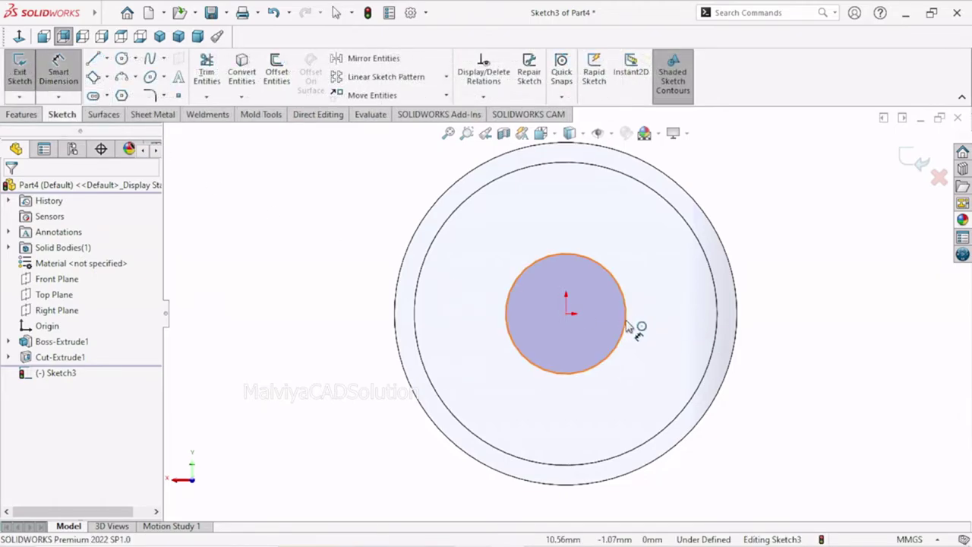
left_click(743, 311)
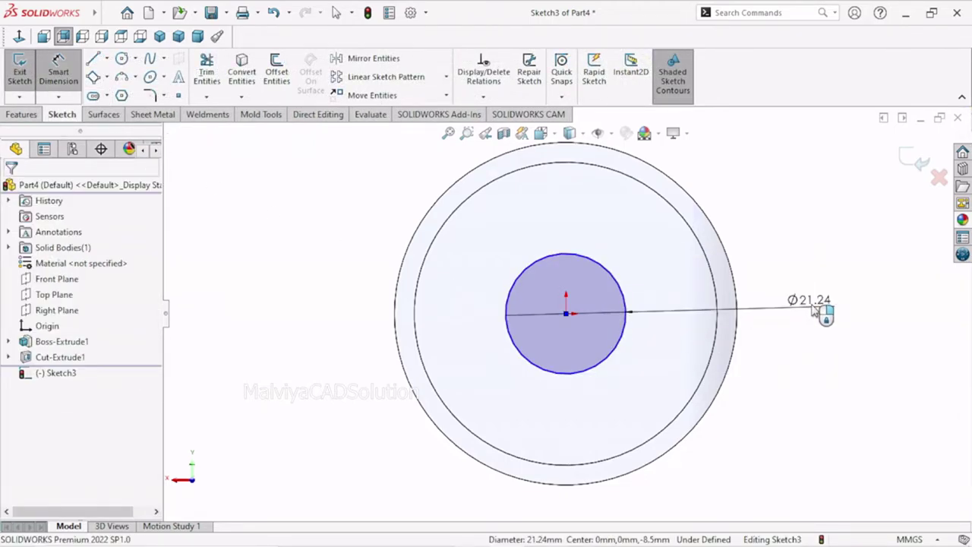
left_click(829, 306)
type("25.5")
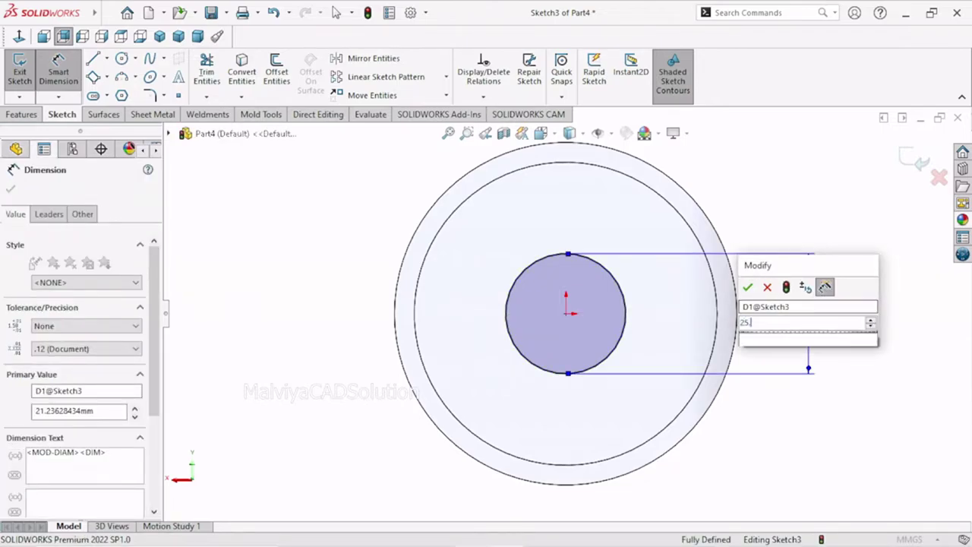
left_click(747, 287)
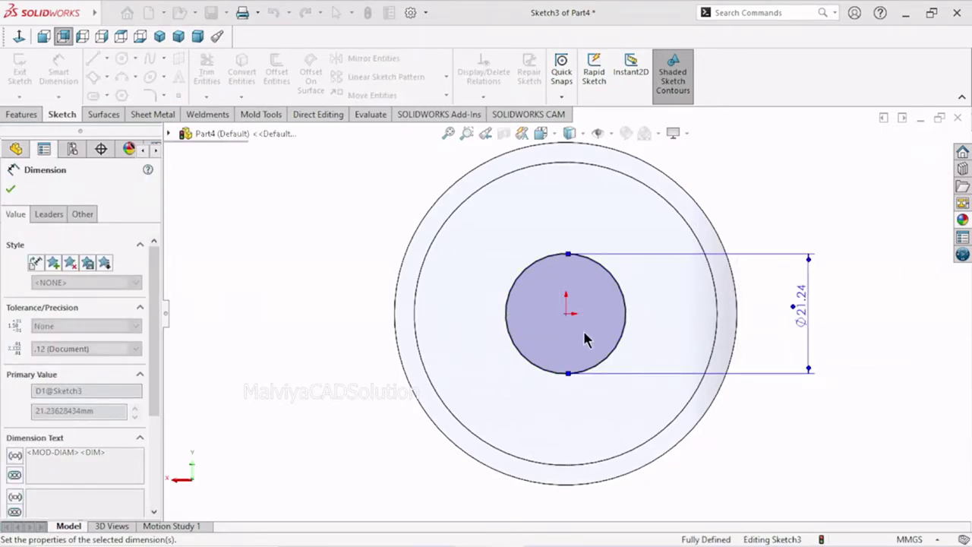
left_click(11, 189)
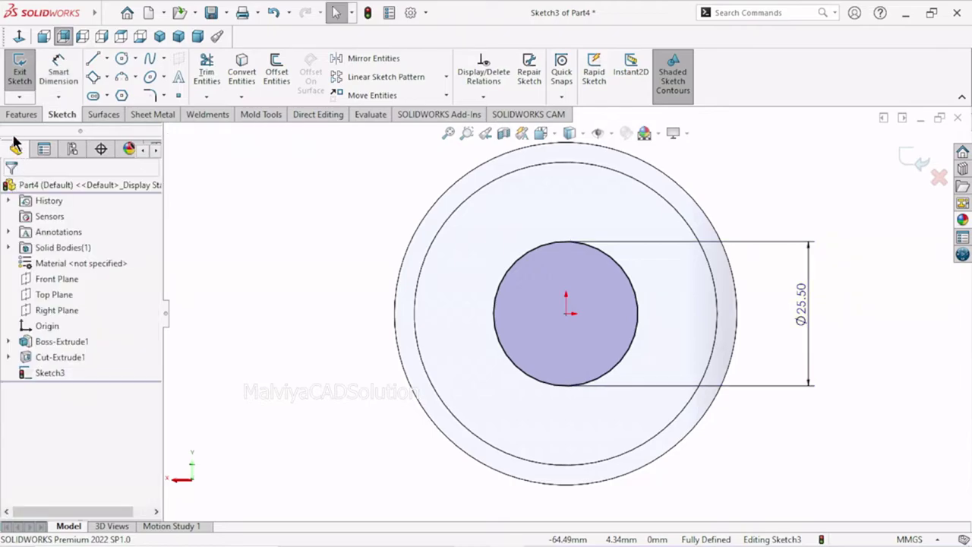
left_click(18, 115)
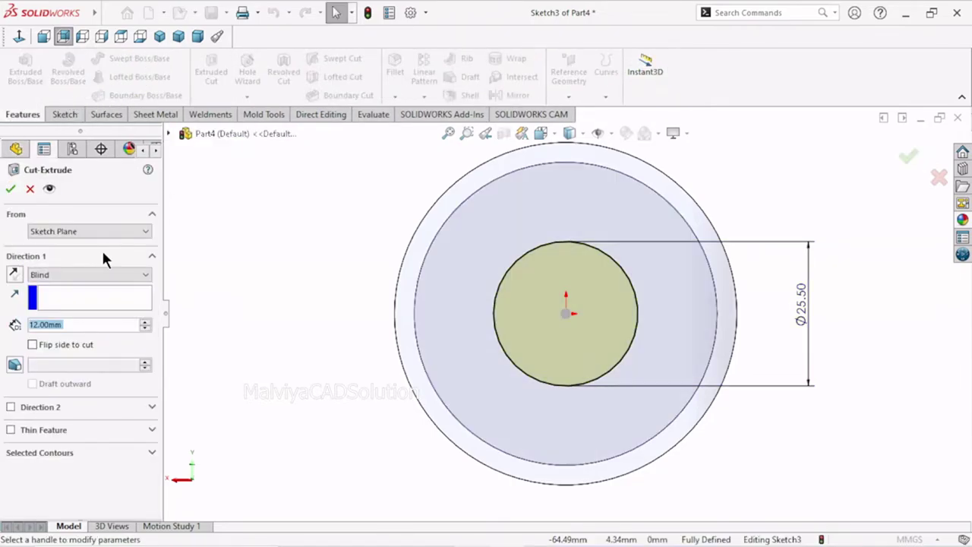
Step: Cut the Ø25.5 mm circle with end condition Up To Next to open the centre bore
left_click(85, 274)
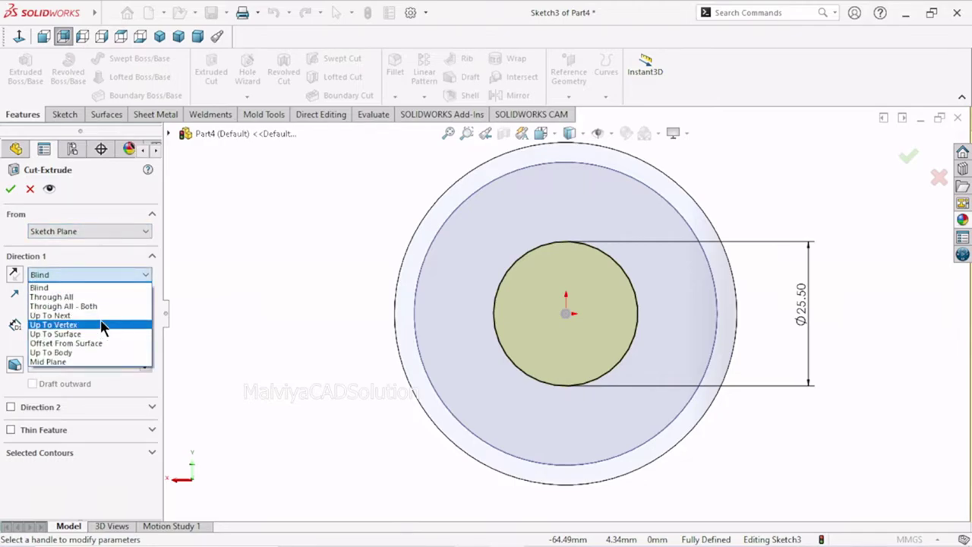
left_click(102, 327)
left_click(102, 276)
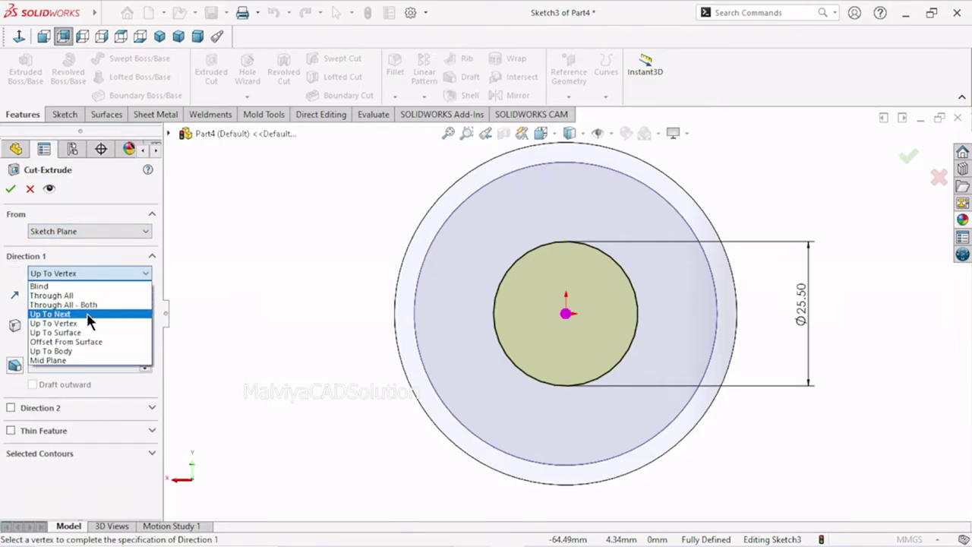
left_click(91, 313)
left_click(11, 193)
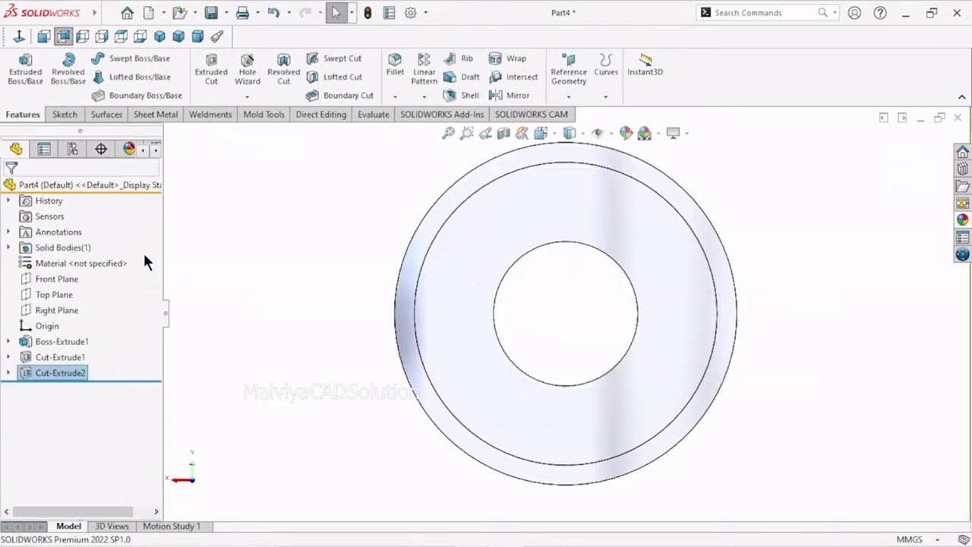
scroll(508, 261, "up", 3)
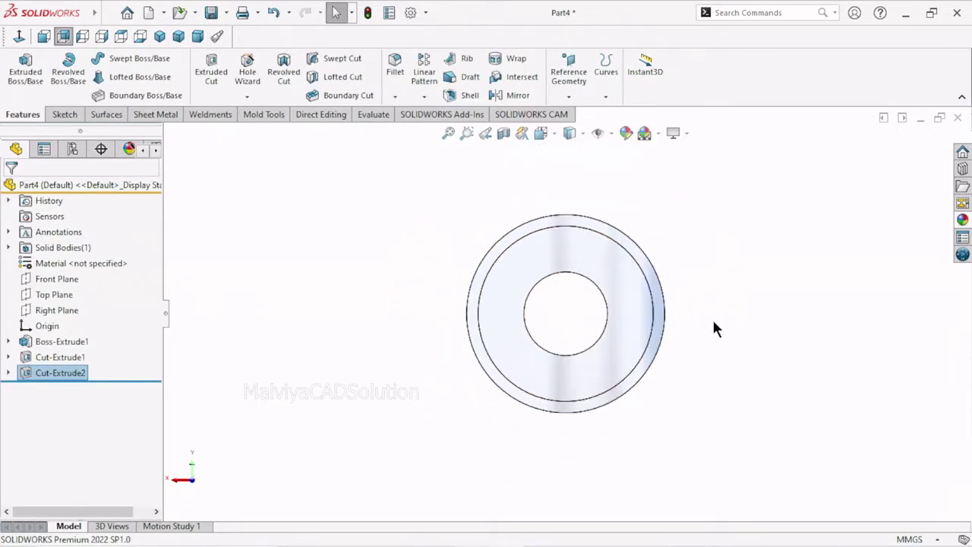
mouse_move(716, 327)
middle_mouse_down()
mouse_move(789, 321)
mouse_move(700, 347)
mouse_move(742, 373)
mouse_move(659, 405)
middle_mouse_up()
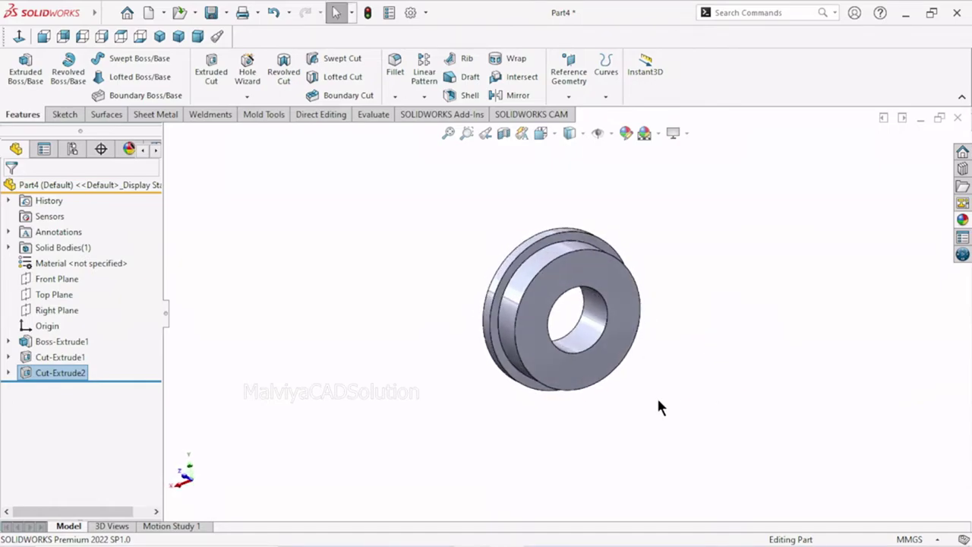
scroll(637, 387, "down", 3)
scroll(628, 380, "up", 3)
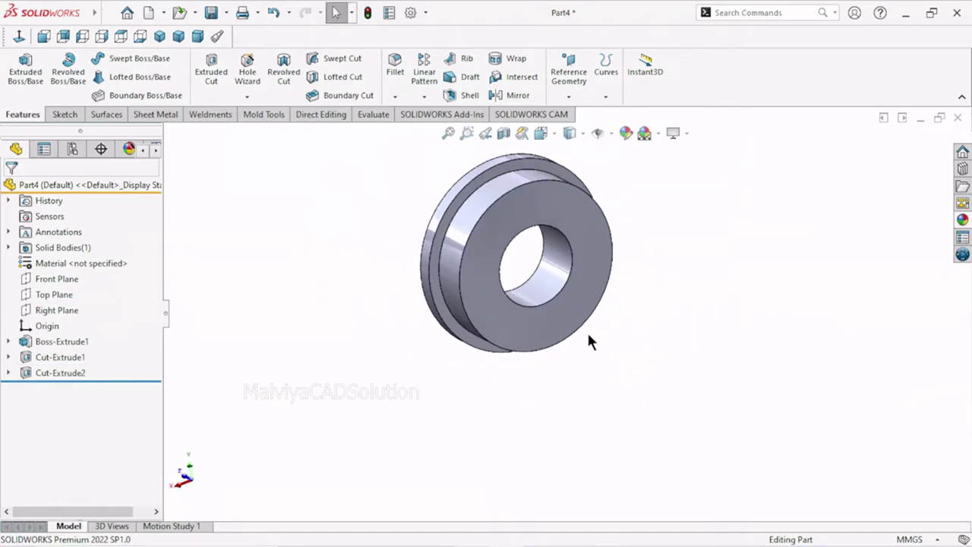
Step: Chamfer the inner bore face edges at 1 mm × 45°, adjusting from 1.5 mm
left_click(395, 96)
left_click(406, 128)
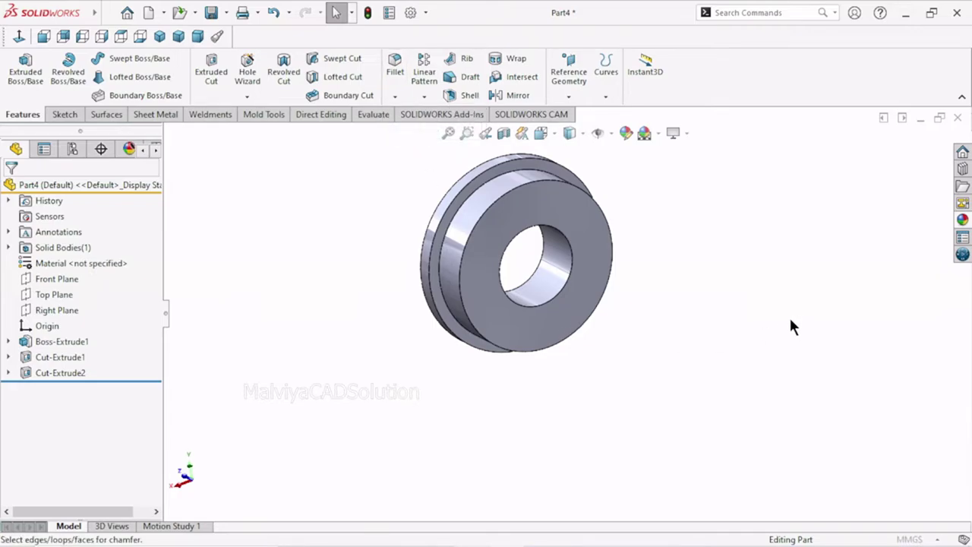
type("1.5")
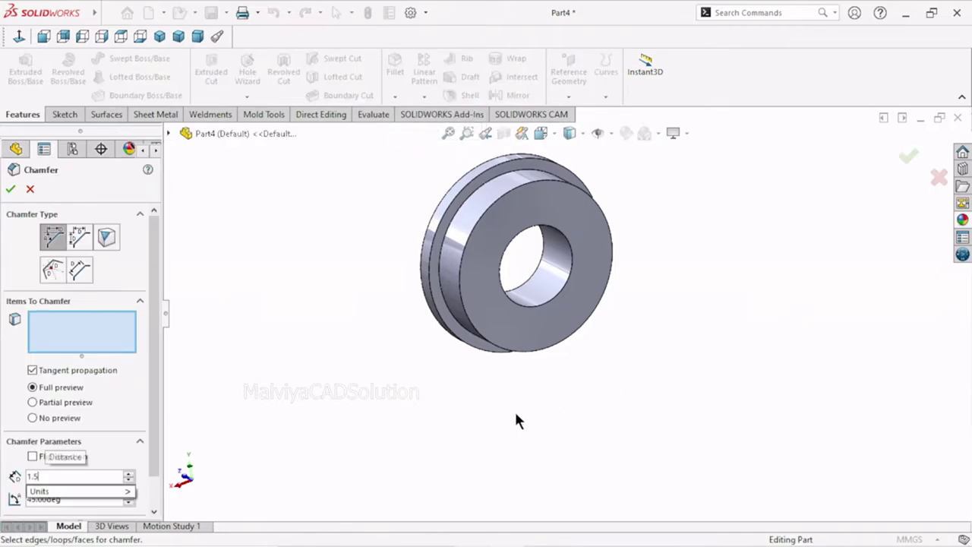
key("Return")
left_click(549, 281)
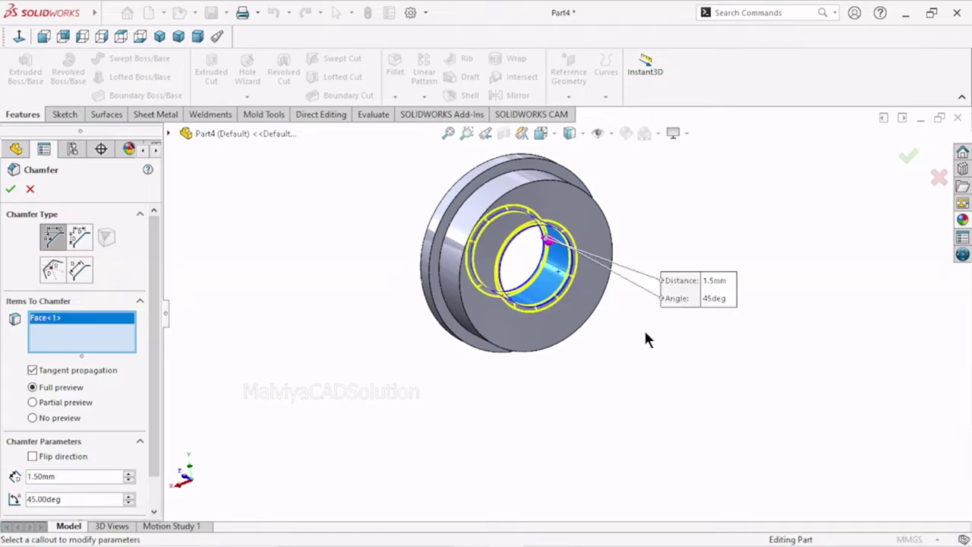
middle_click_drag(611, 308, 568, 284)
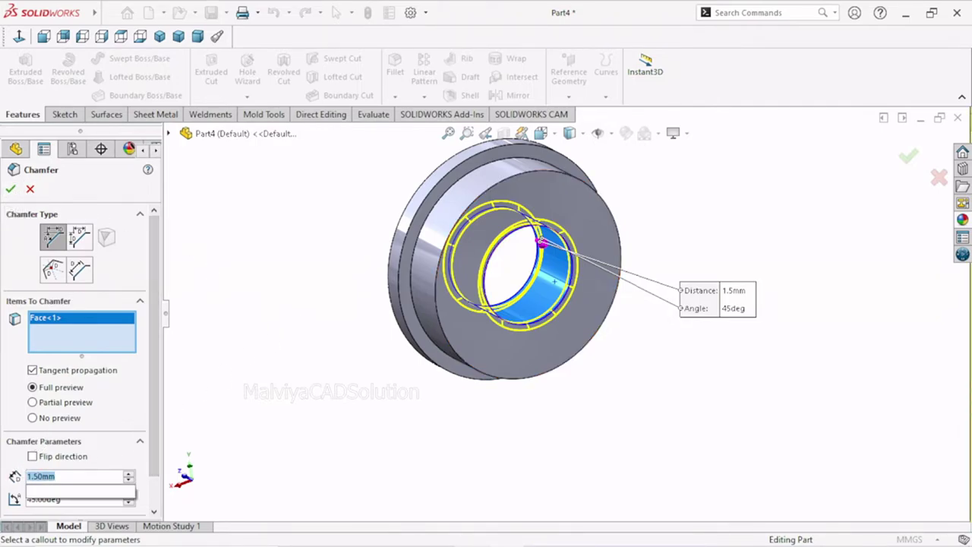
type("1")
key("Return")
left_click(10, 188)
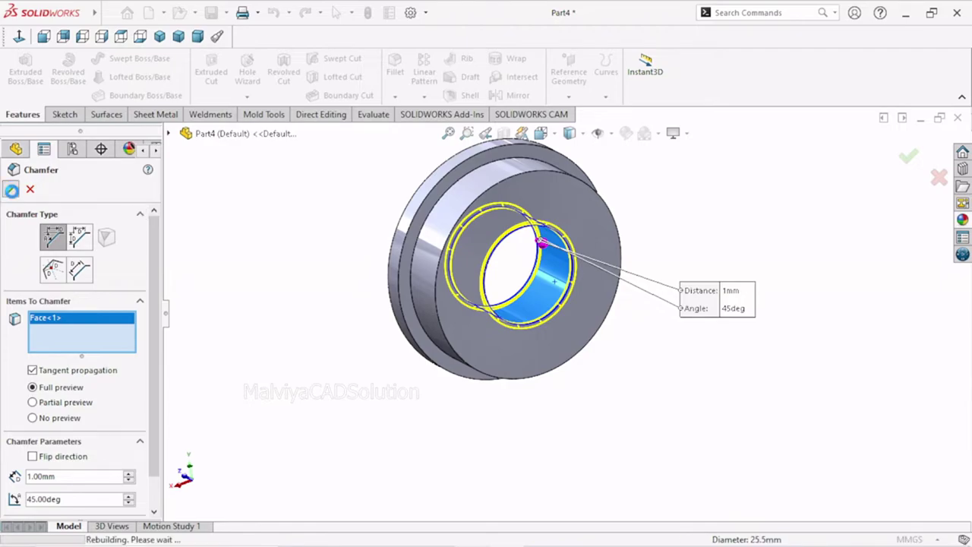
Step: Orbit around the part to inspect the chamfered bore from several angles
scroll(537, 273, "down", 2)
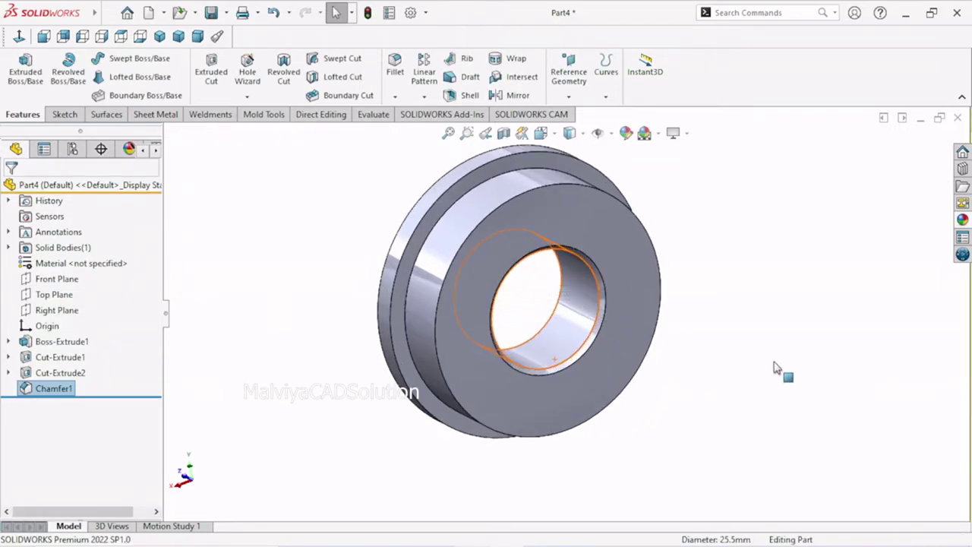
middle_click_drag(785, 372, 644, 370)
scroll(749, 327, "up", 3)
middle_click_drag(655, 316, 757, 251)
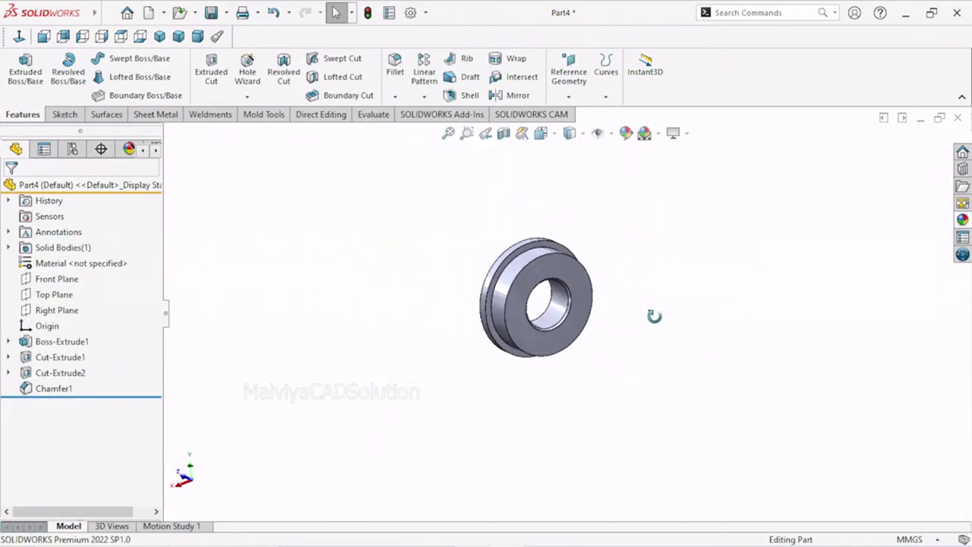
middle_click_drag(730, 204, 648, 301)
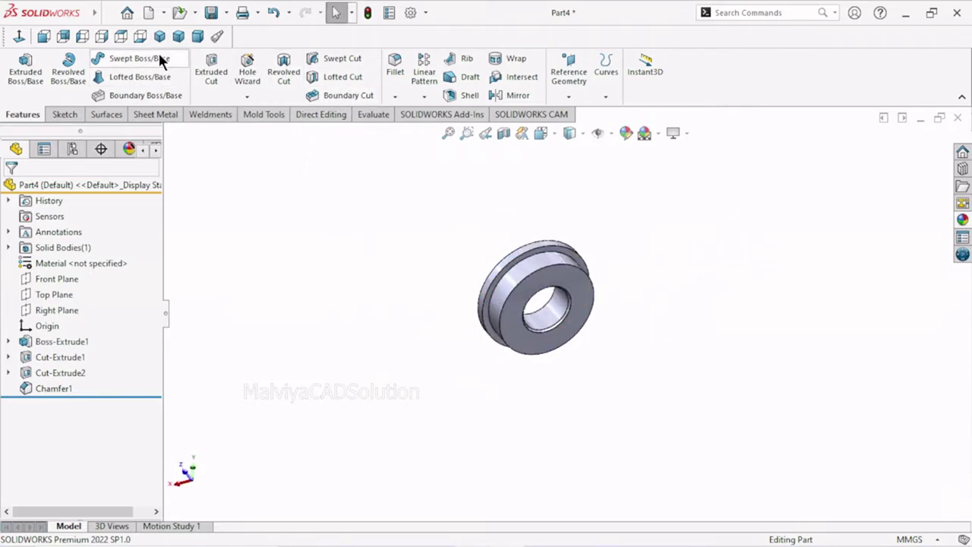
scroll(586, 341, "down", 2)
Step: Undo the 1 mm chamfer and re-chamfer the inner bore face at 0.2 mm × 45°
scroll(598, 323, "down", 3)
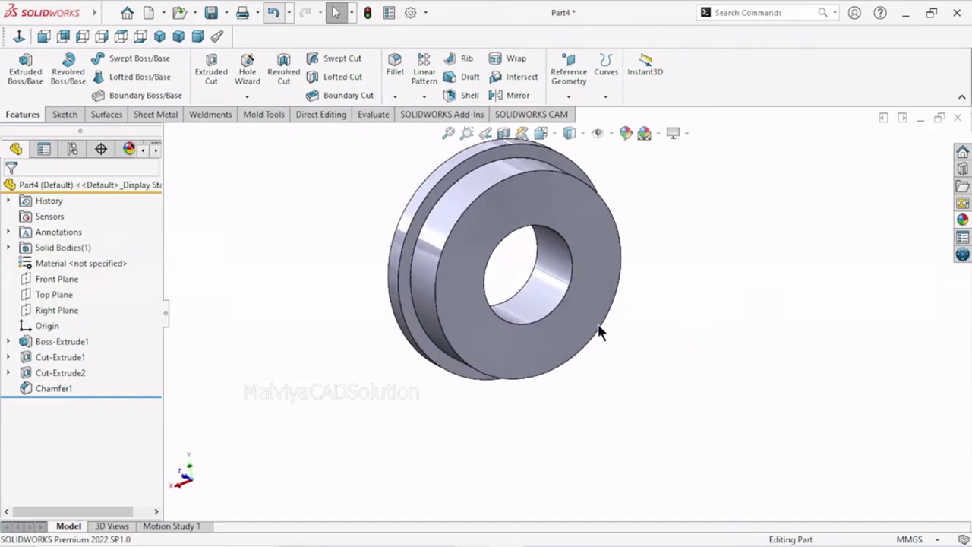
key("ctrl+z")
scroll(574, 292, "down", 3)
left_click(395, 96)
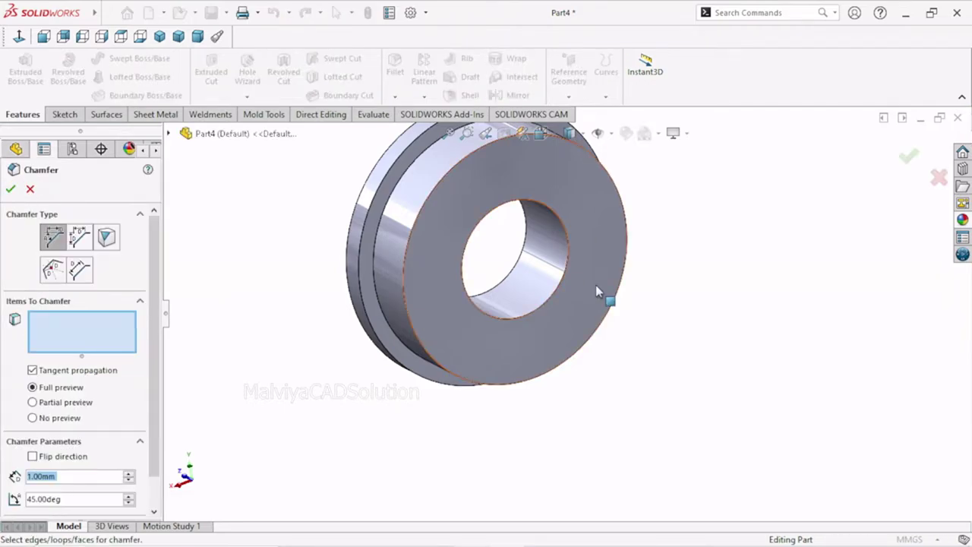
type("0.2")
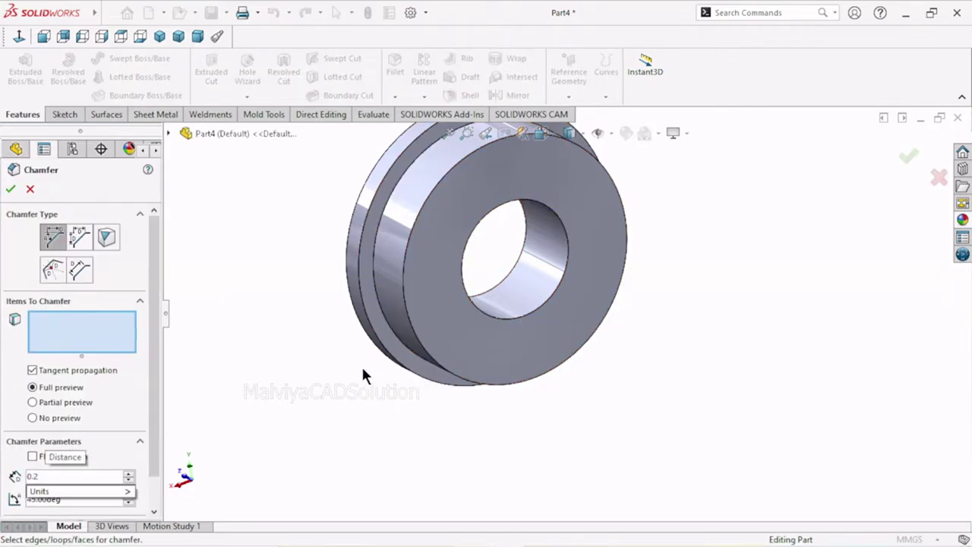
key("Return")
left_click(534, 289)
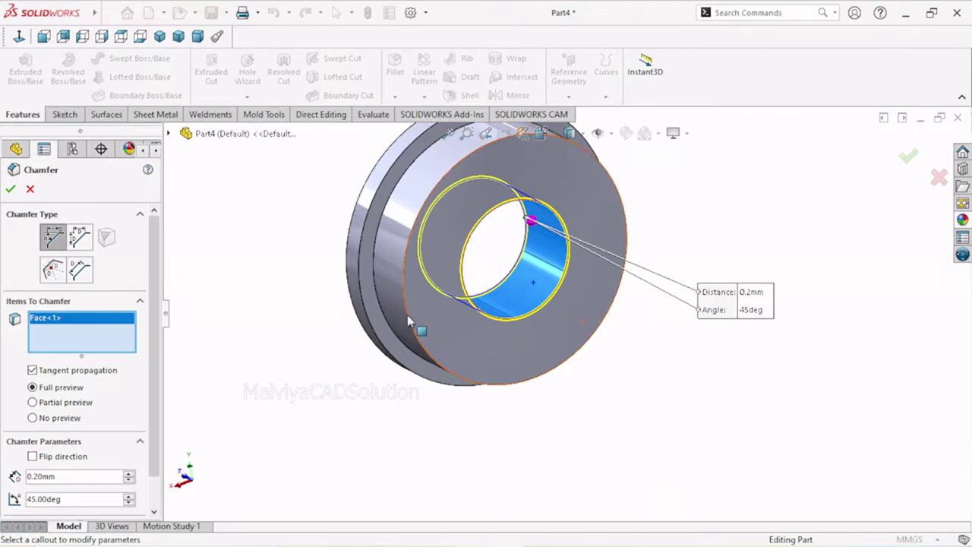
left_click(10, 189)
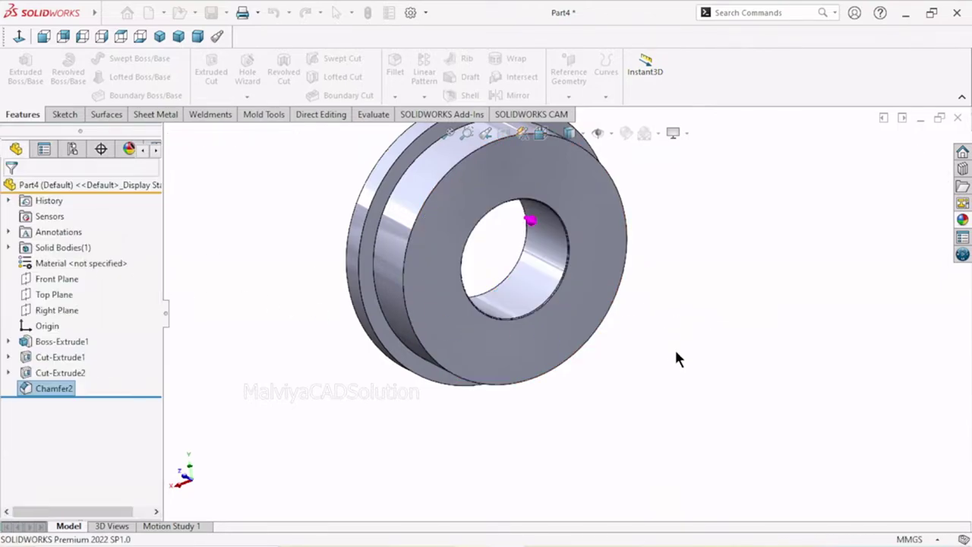
scroll(529, 305, "down", 2)
scroll(584, 273, "down", 2)
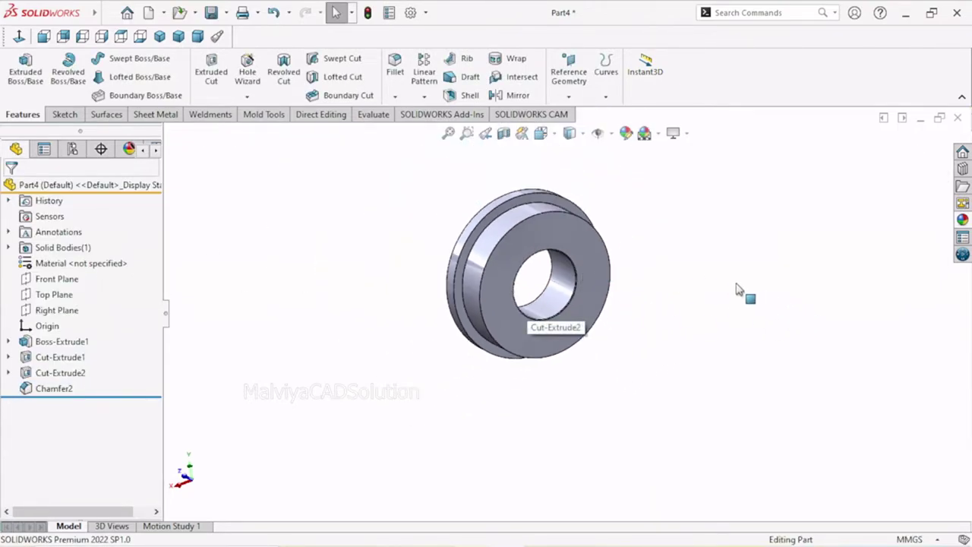
Step: Open a sketch on the front face and convert its outer edge into a Ø53.5 mm circle
left_click(594, 264)
left_click(659, 222)
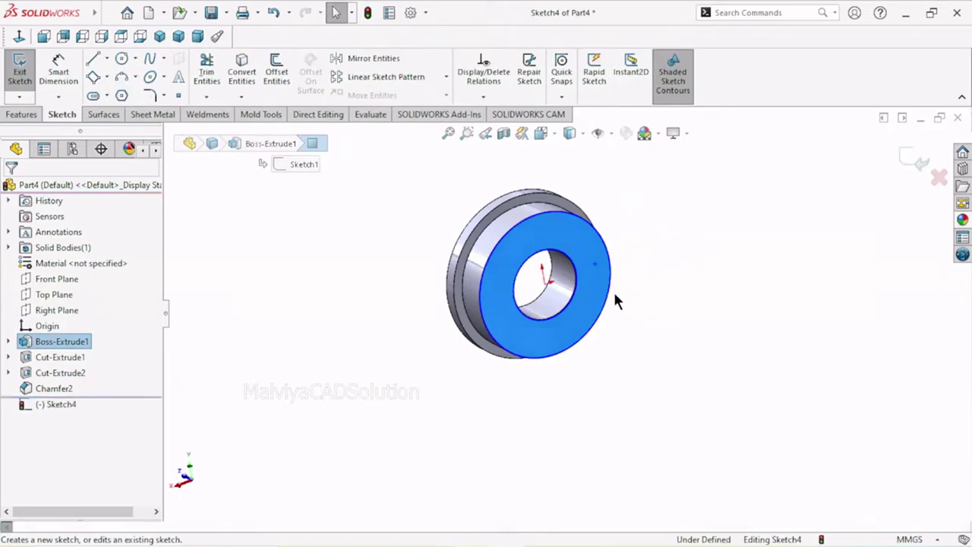
scroll(577, 290, "down", 3)
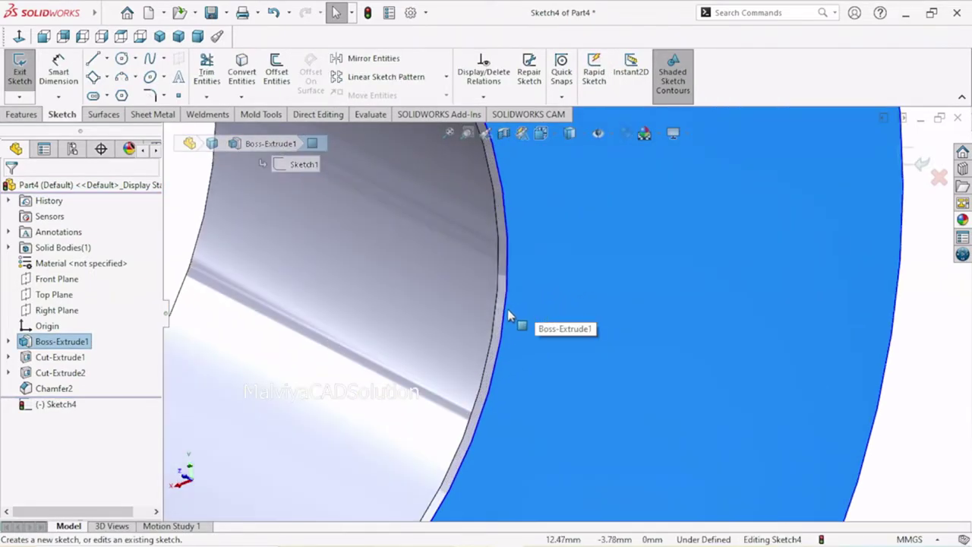
scroll(577, 319, "up", 3)
scroll(577, 323, "up", 2)
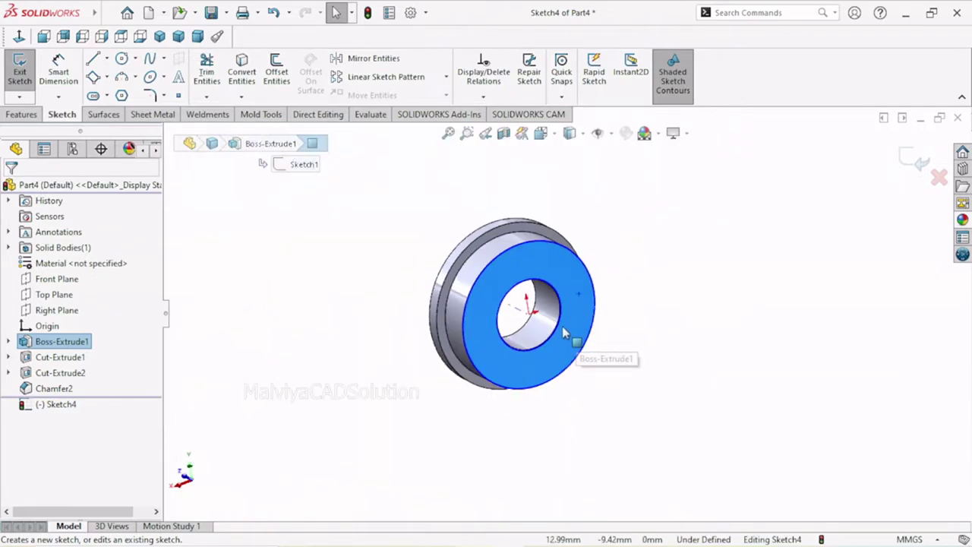
scroll(513, 275, "down", 3)
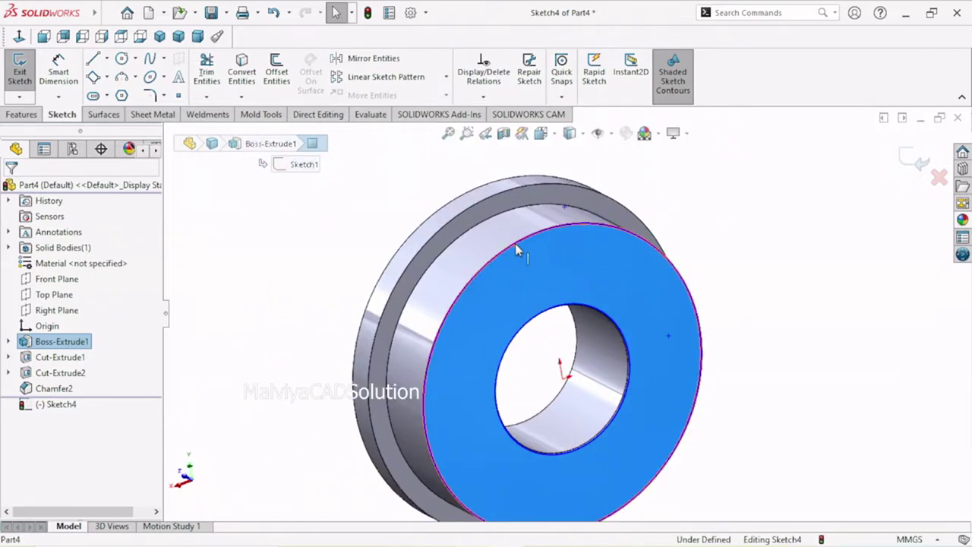
left_click(516, 245)
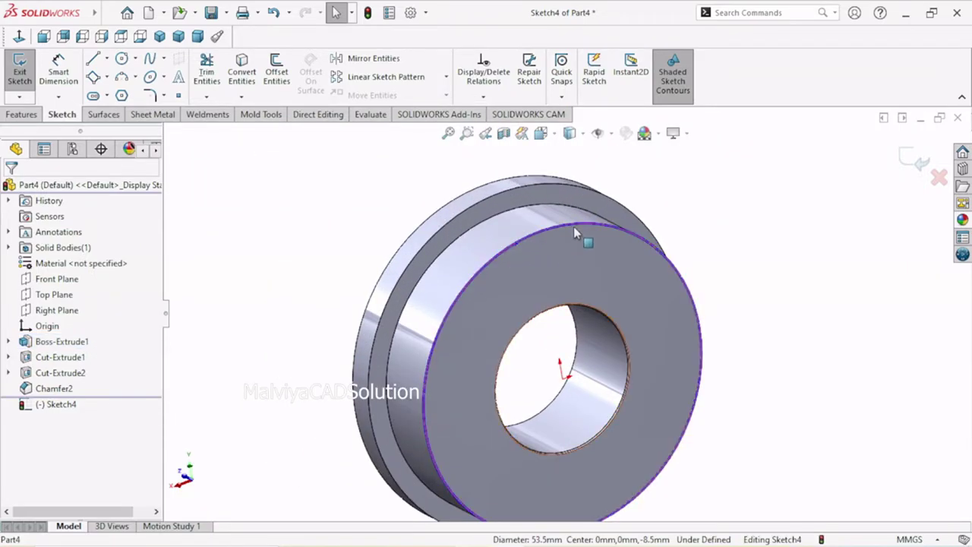
left_click(233, 67)
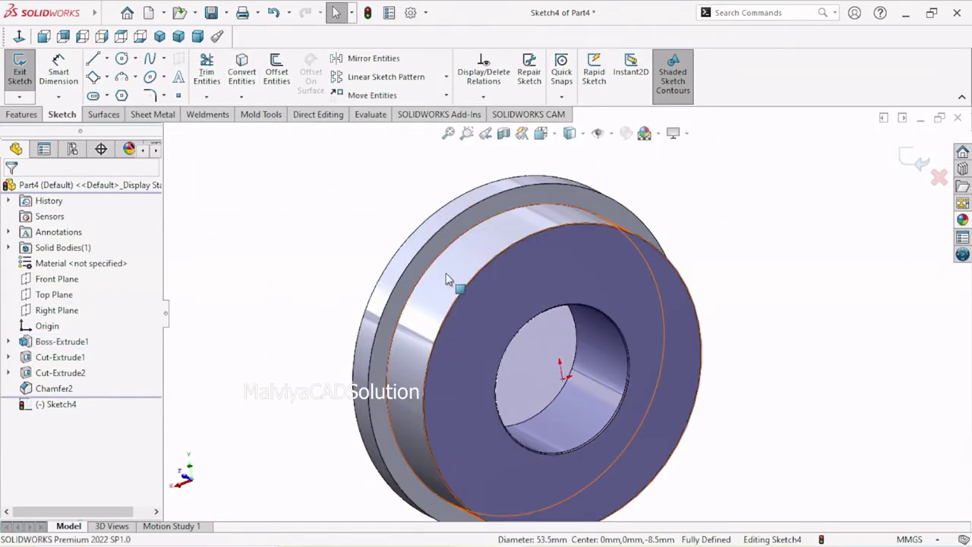
left_click(34, 116)
Step: Create a clockwise helix on the circle: 1.5 mm pitch, 8 revolutions, 90° start; roll back above it
left_click(606, 97)
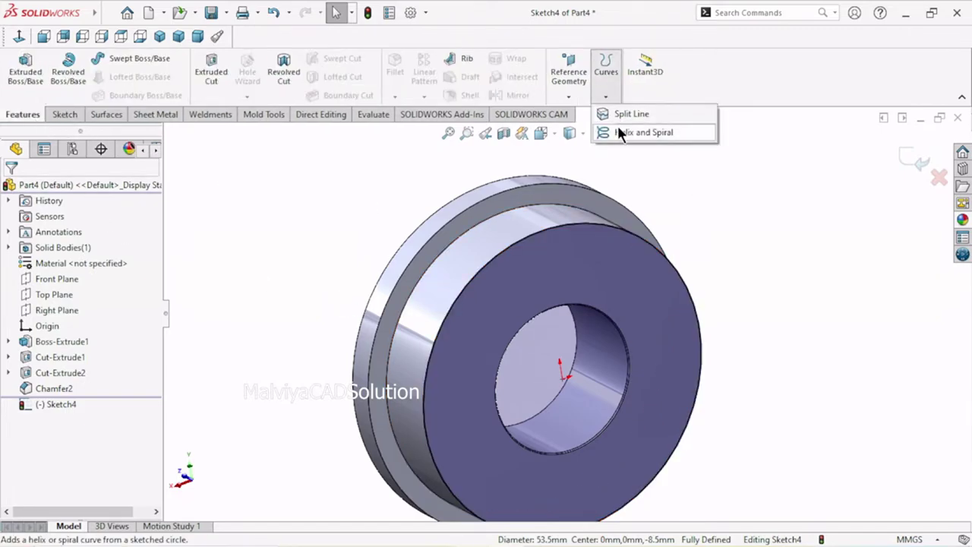
left_click(617, 129)
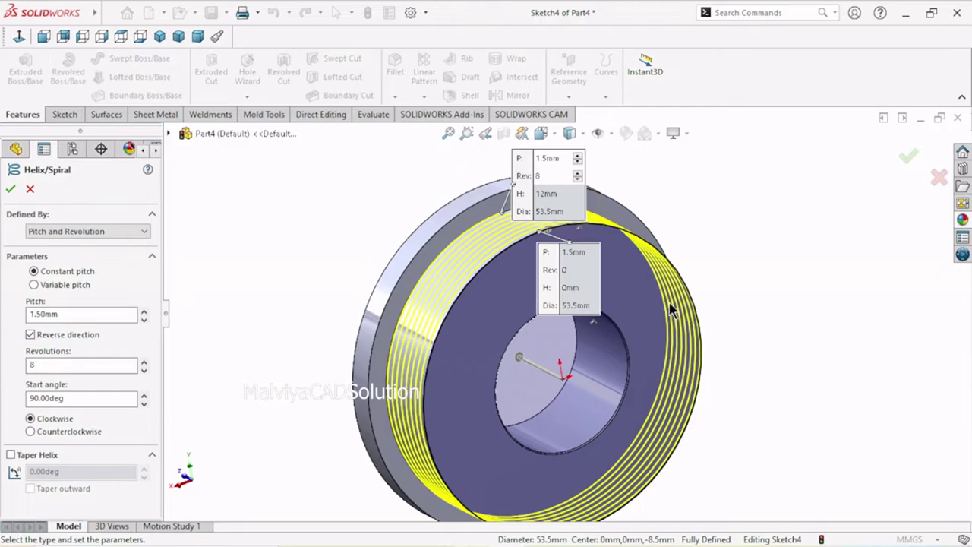
scroll(663, 382, "down", 3)
middle_click_drag(662, 382, 722, 354)
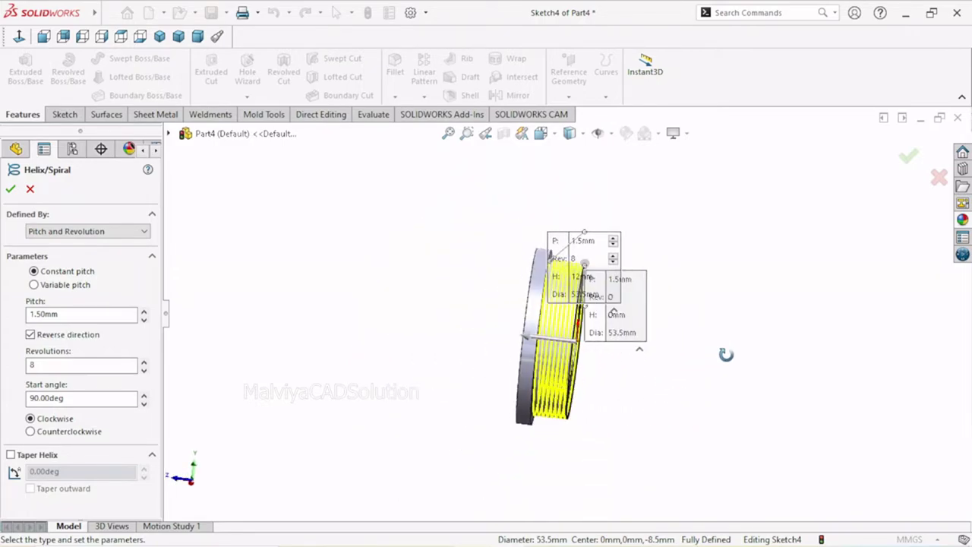
scroll(541, 362, "up", 5)
scroll(541, 363, "down", 5)
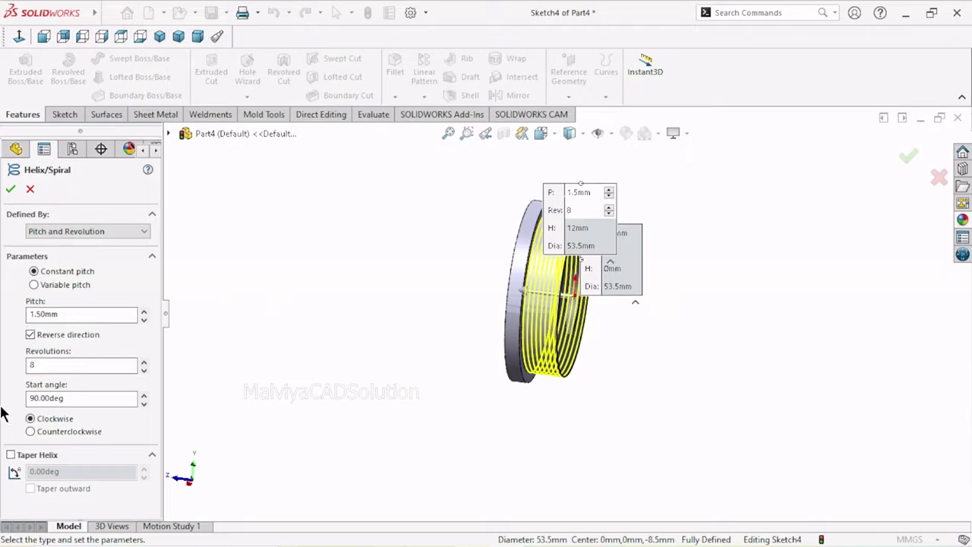
left_click(10, 189)
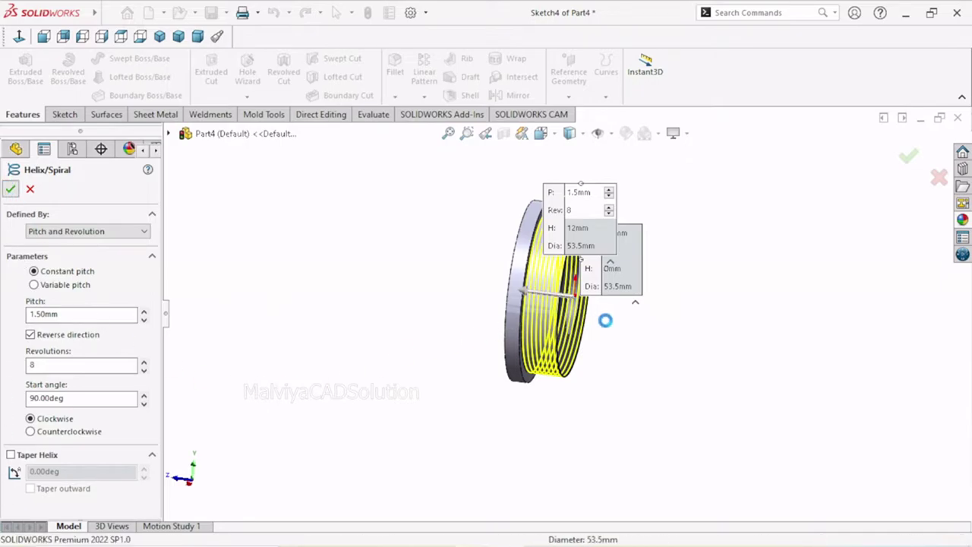
middle_click_drag(607, 325, 592, 345)
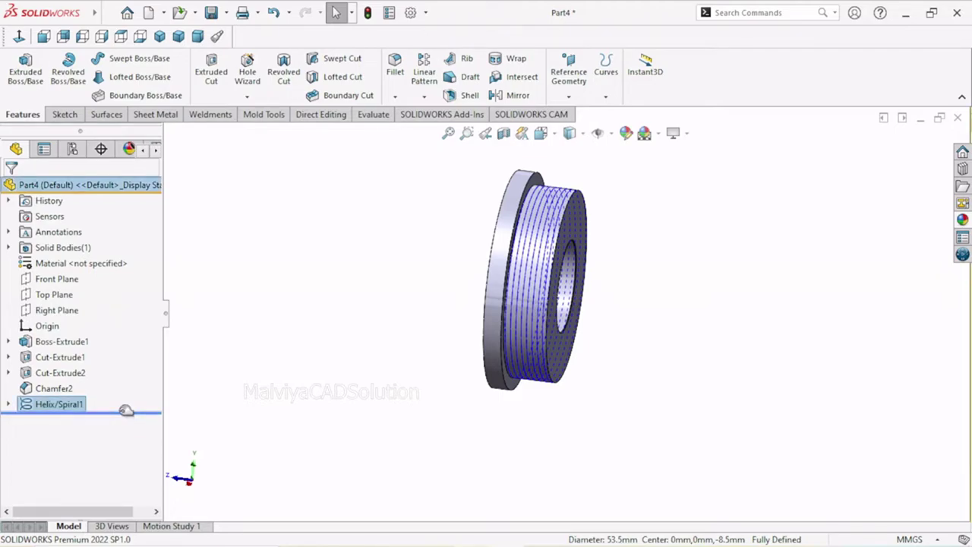
left_click_drag(126, 410, 126, 401)
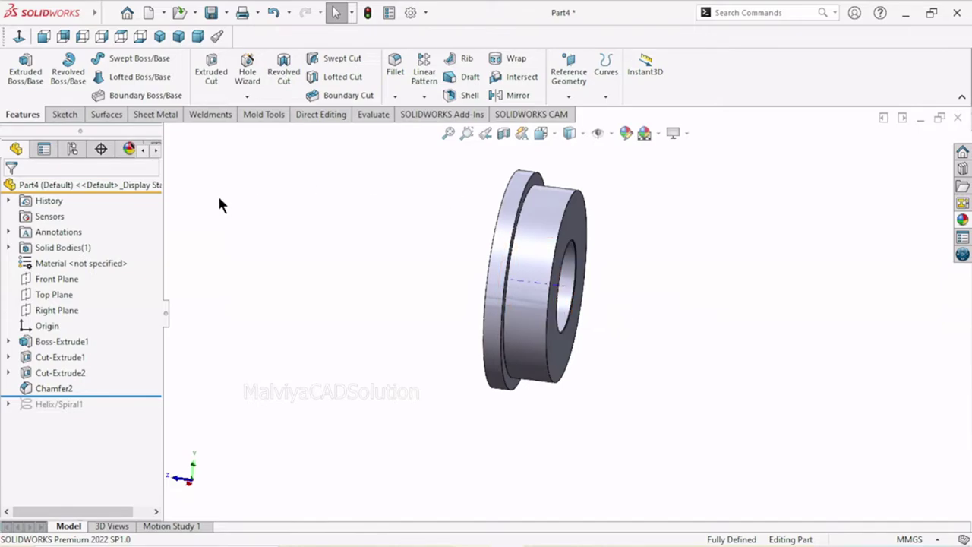
Step: Chamfer the front face's outer edge at 1 mm × 45°
left_click(395, 97)
left_click(410, 130)
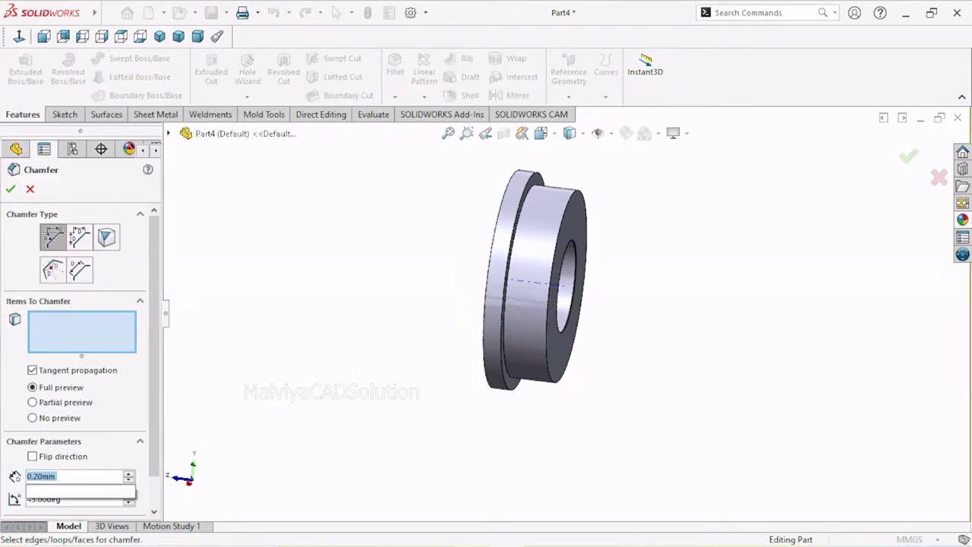
type("1.")
scroll(639, 326, "down", 3)
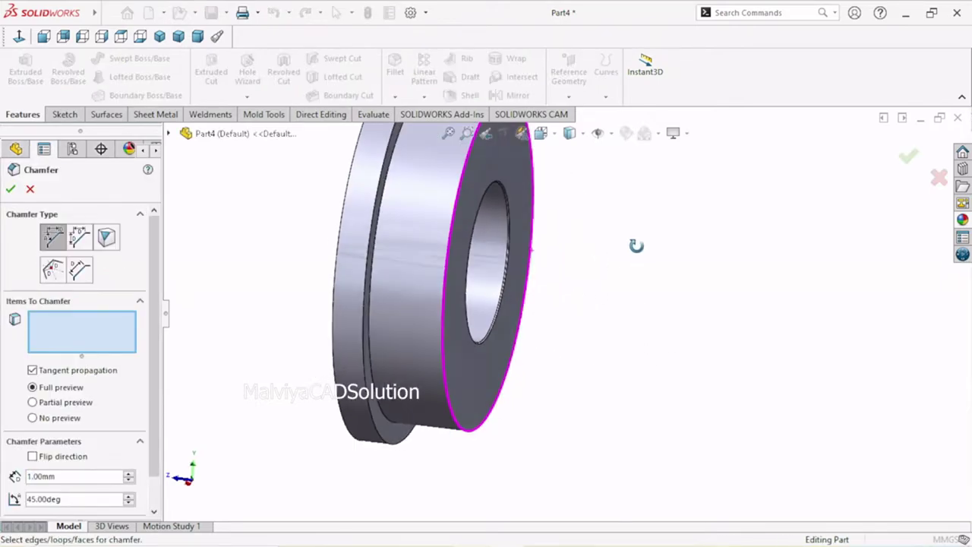
middle_click_drag(575, 281, 499, 293)
scroll(379, 289, "down", 3)
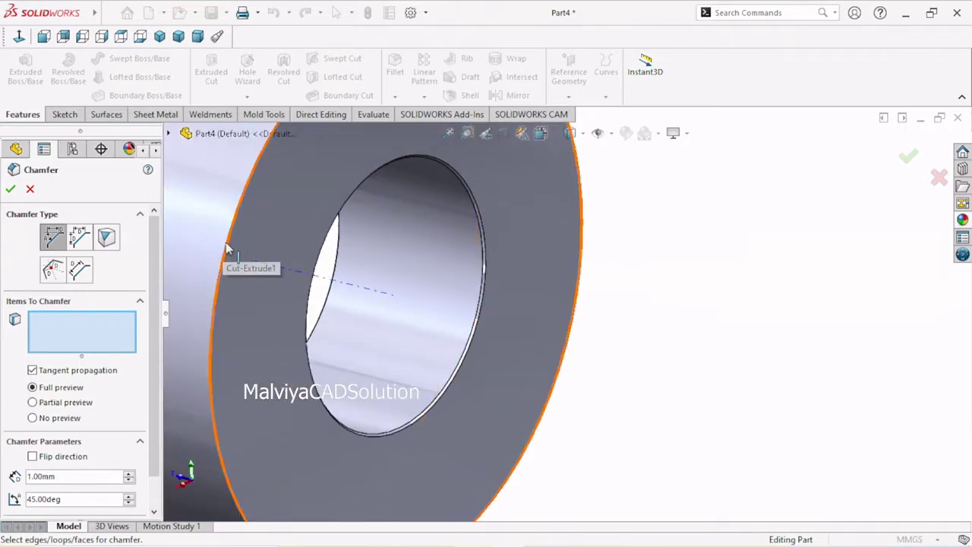
left_click(225, 255)
scroll(582, 352, "up", 5)
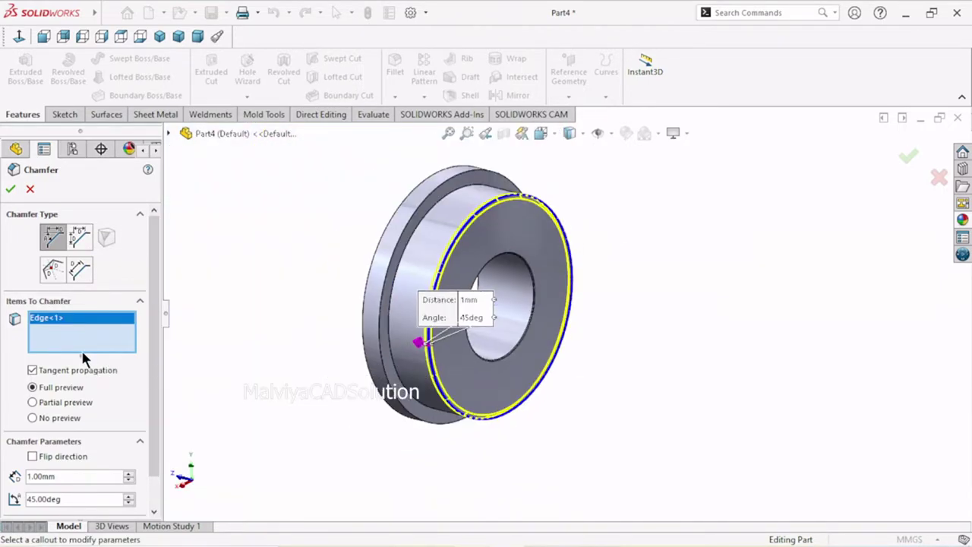
left_click(10, 189)
Step: Roll the feature tree forward below Helix/Spiral1 and fit the part in view
scroll(473, 357, "up", 3)
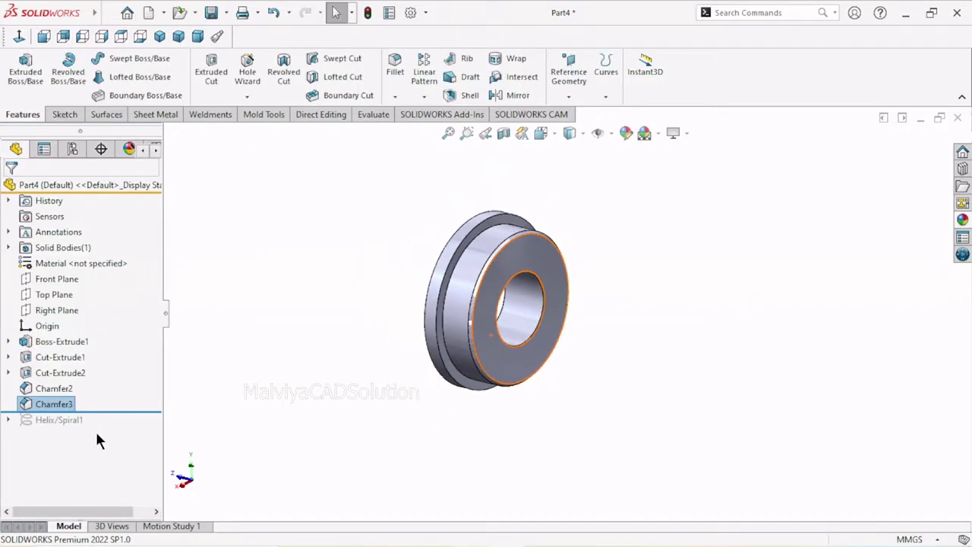
left_click_drag(99, 412, 98, 437)
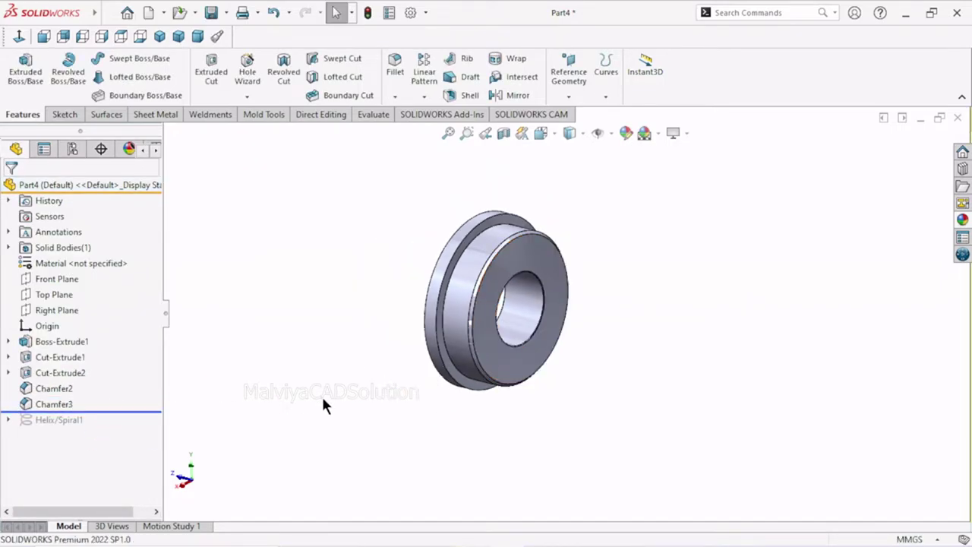
left_click_drag(106, 410, 97, 440)
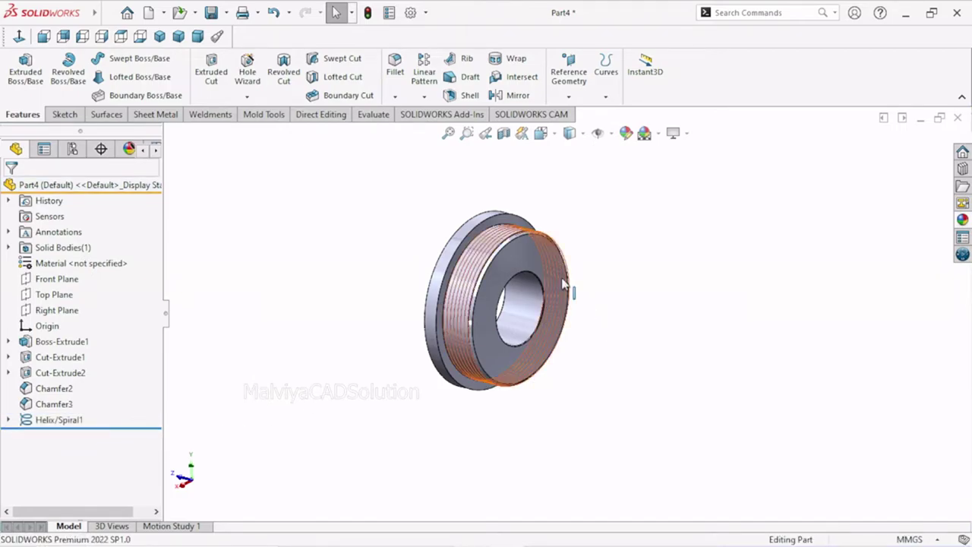
scroll(565, 290, "down", 5)
key("f")
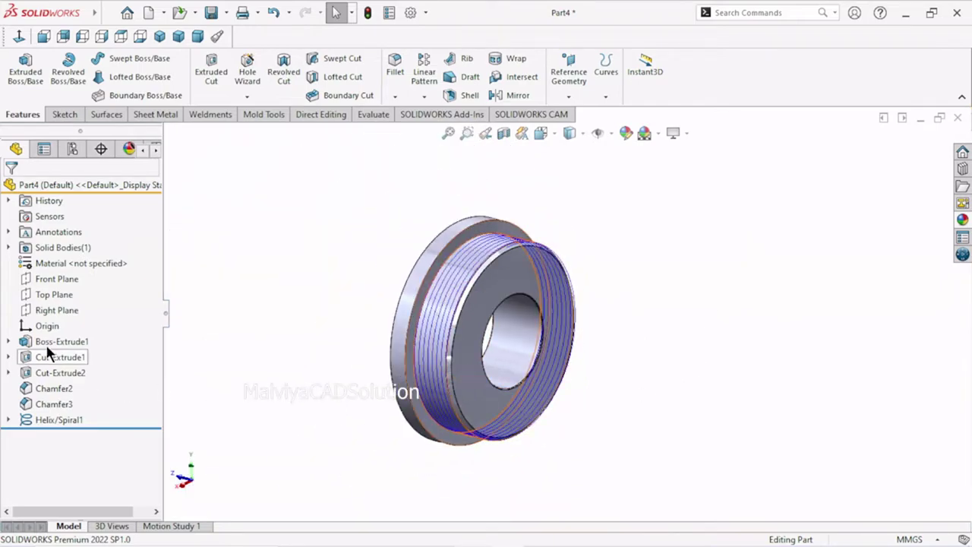
left_click(53, 294)
left_click(68, 278)
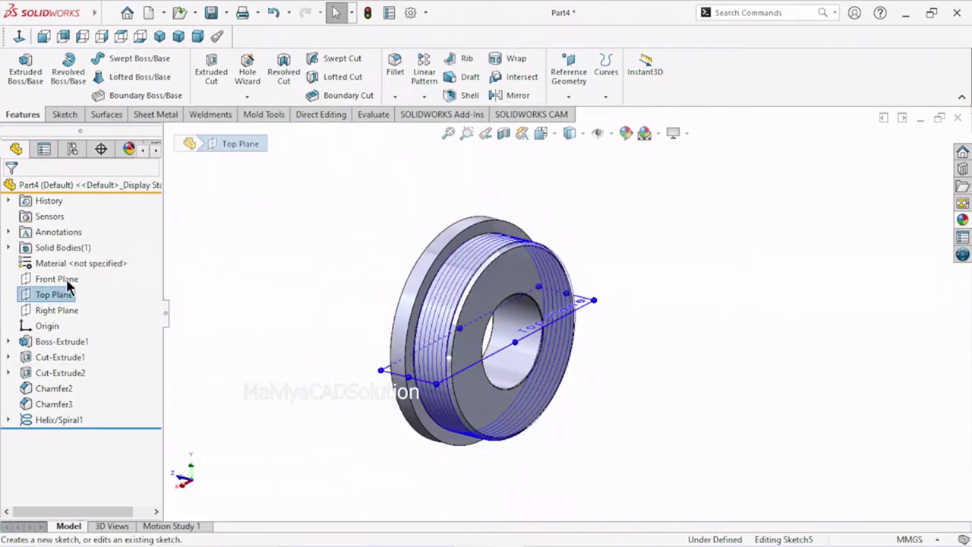
left_click(19, 36)
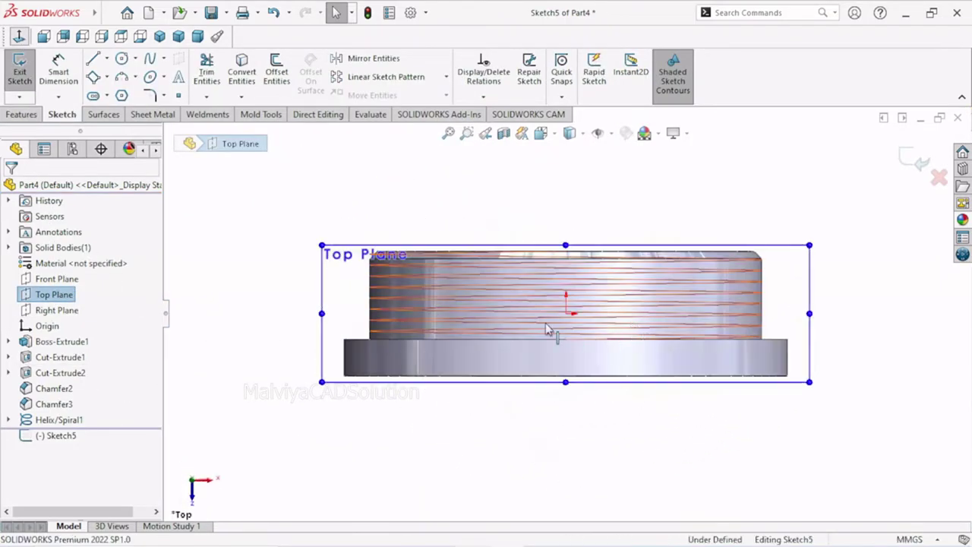
scroll(448, 323, "down", 3)
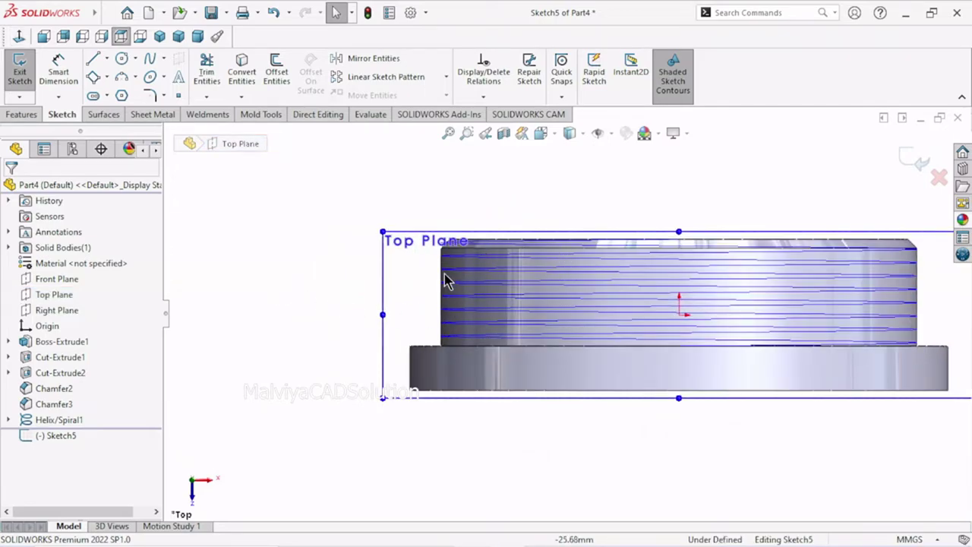
scroll(453, 271, "down", 4)
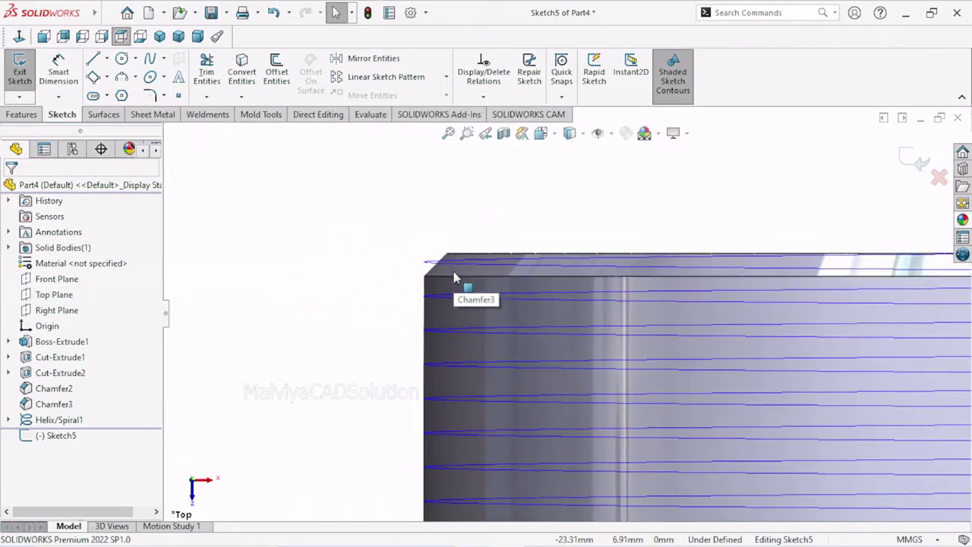
scroll(453, 277, "up", 5)
scroll(797, 323, "down", 5)
scroll(577, 322, "down", 1)
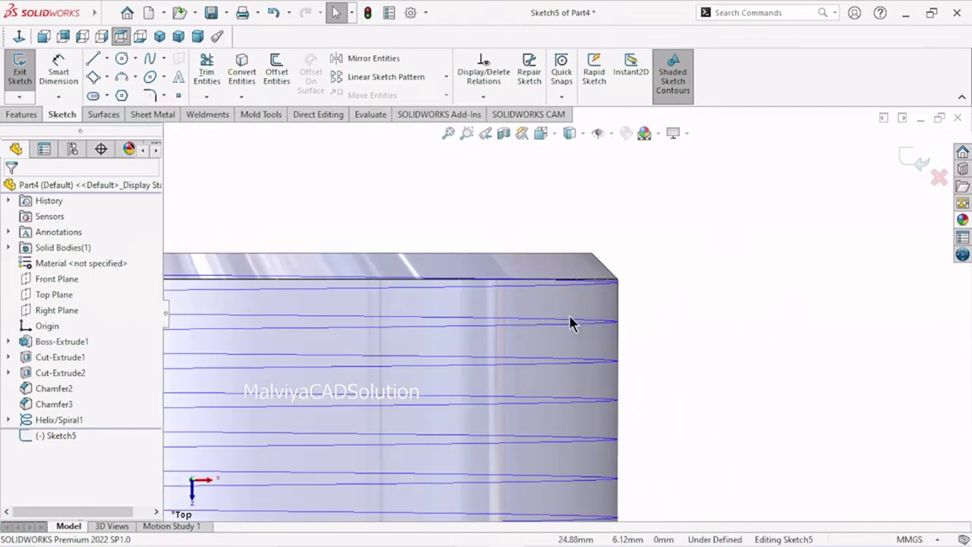
scroll(570, 322, "up", 2)
scroll(516, 334, "up", 1)
scroll(482, 349, "up", 2)
mouse_move(481, 347)
middle_mouse_down()
mouse_move(525, 346)
mouse_move(620, 286)
middle_mouse_up()
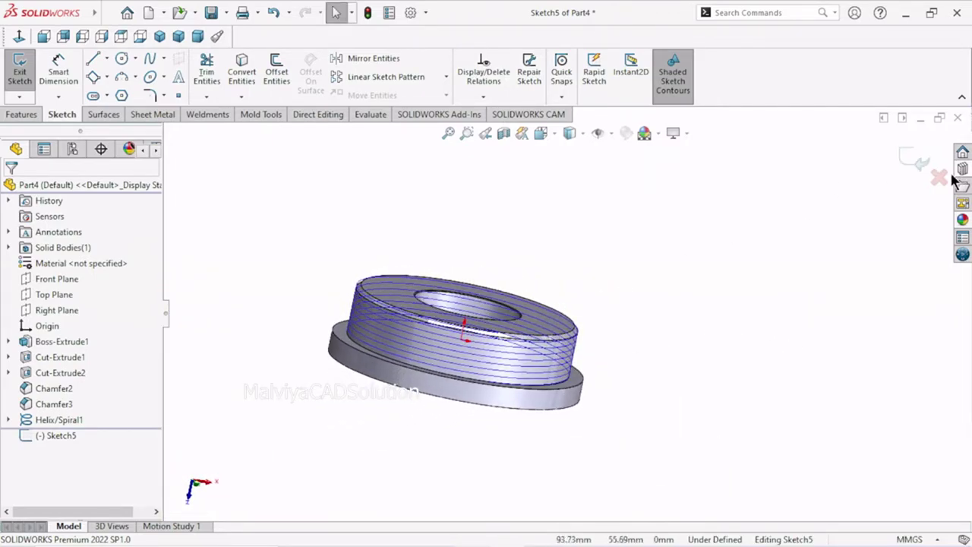
left_click(275, 11)
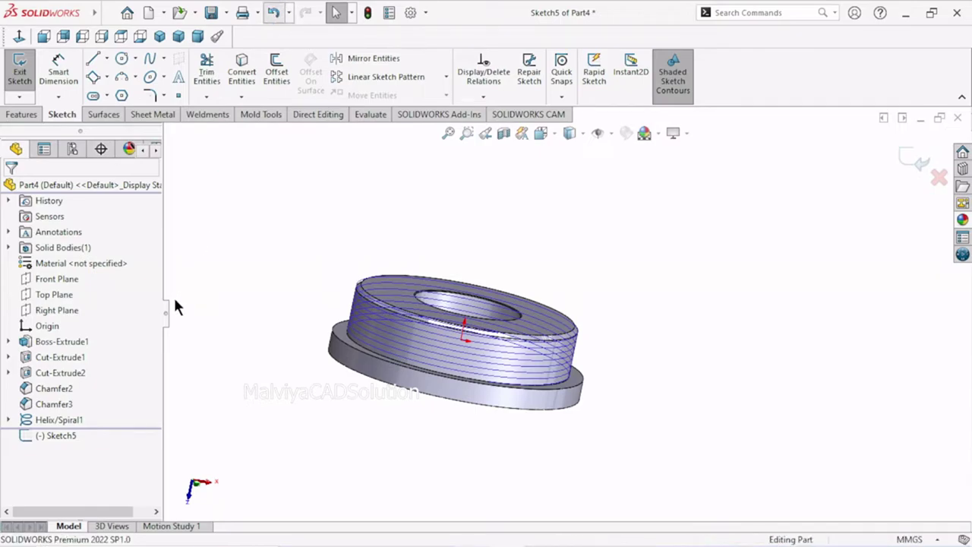
Step: Start a new sketch on the Right Plane, viewed normal to it
left_click(59, 313)
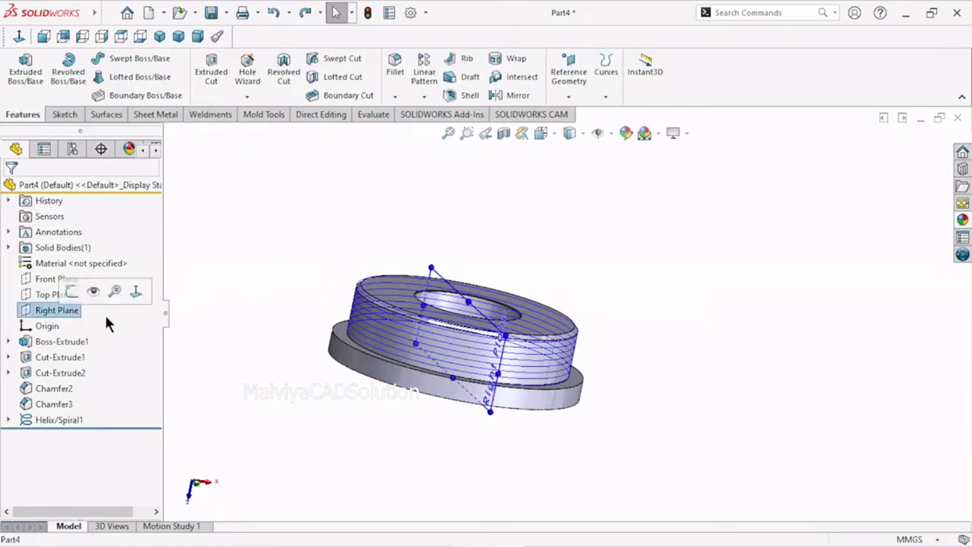
left_click(20, 40)
scroll(617, 228, "down", 2)
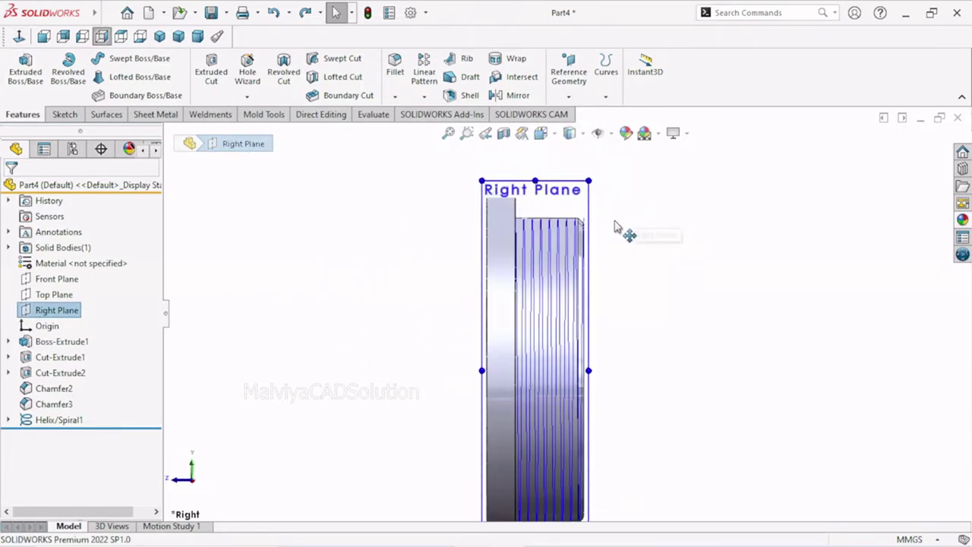
scroll(566, 251, "down", 3)
scroll(562, 254, "up", 2)
scroll(565, 255, "up", 1)
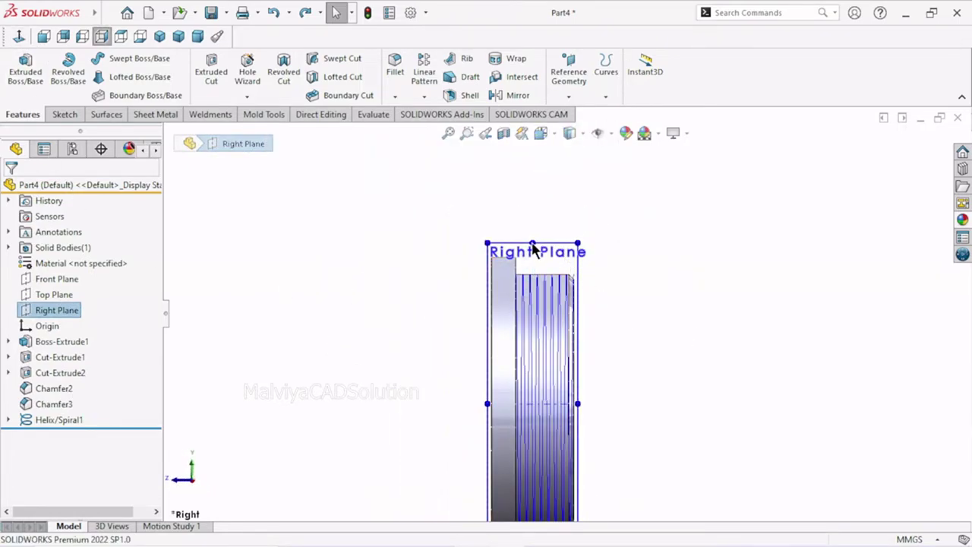
key("Escape")
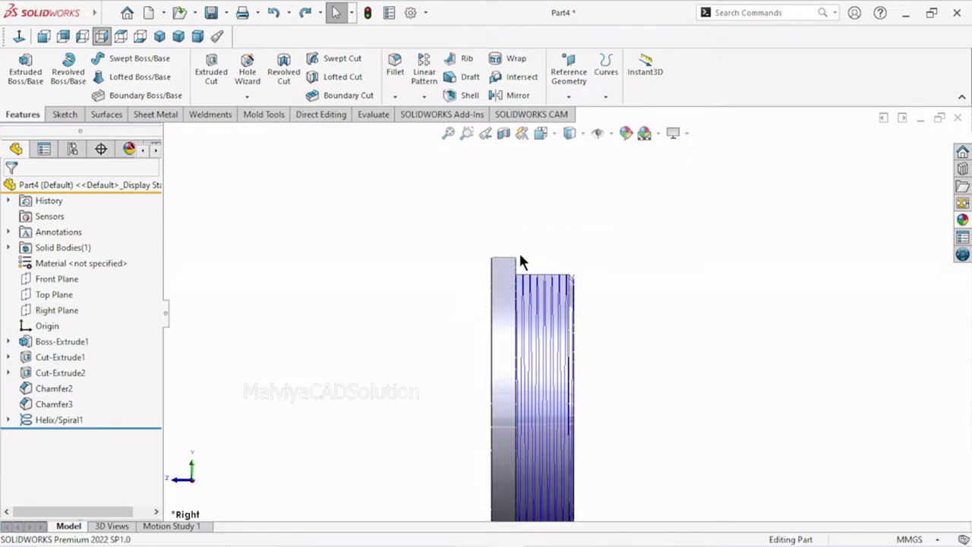
key("f")
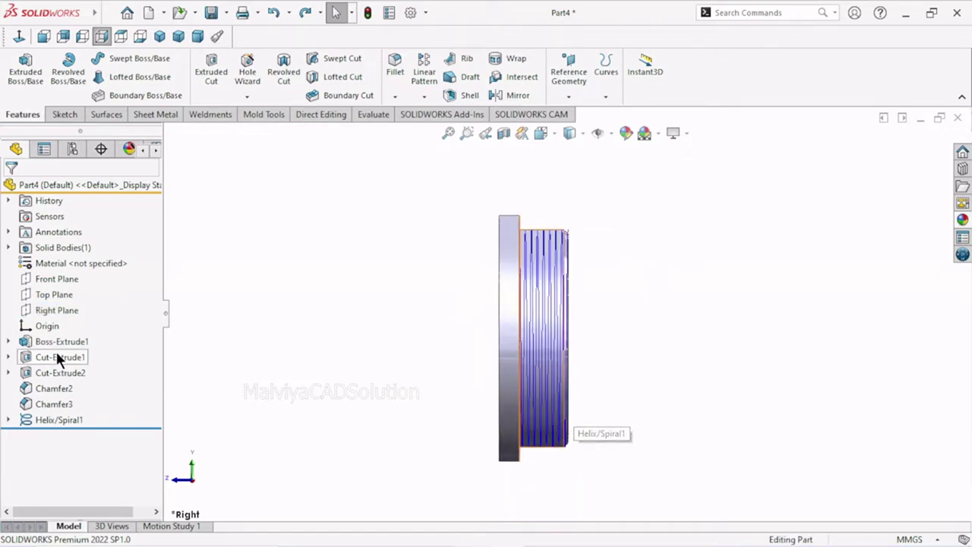
left_click(54, 308)
left_click(66, 292)
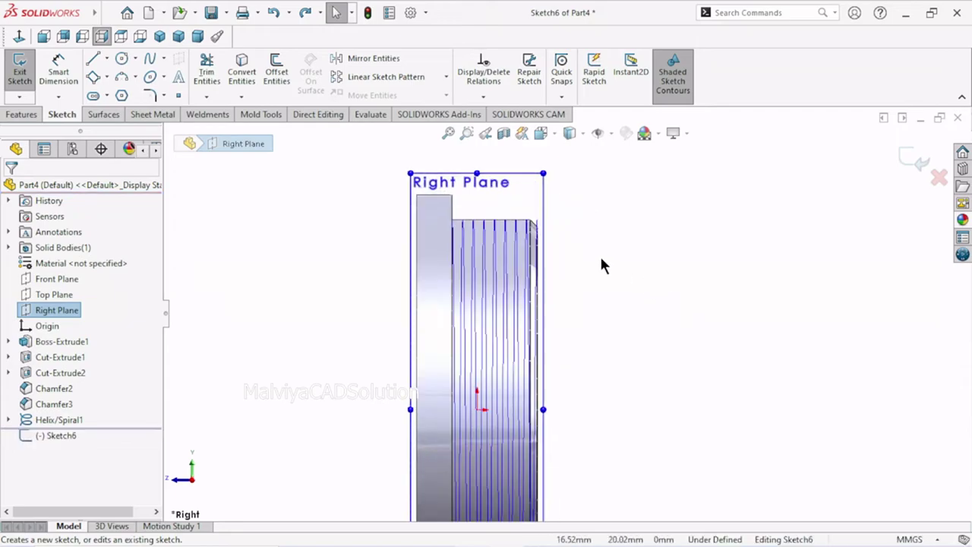
Step: Draw a three-sided polygon triangle above the part's top-right corner
left_click(121, 96)
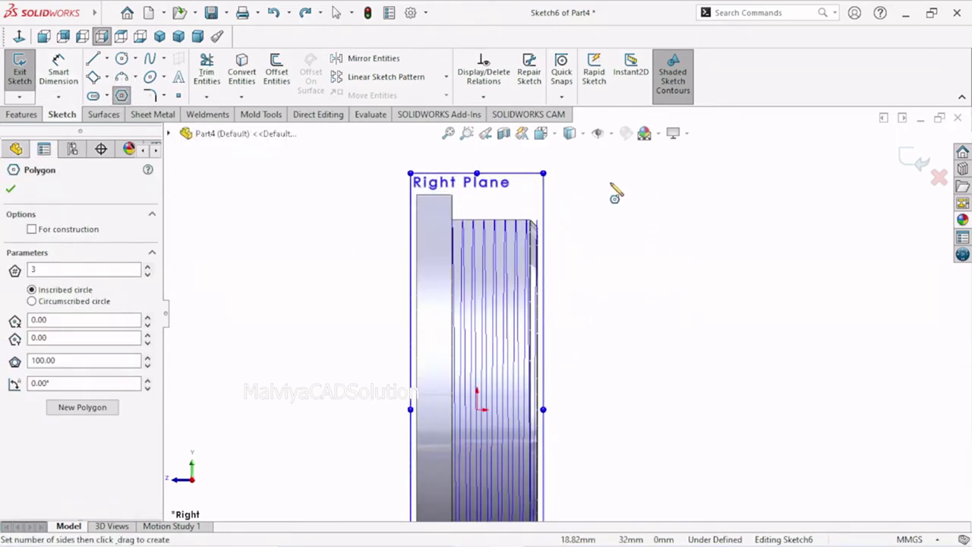
left_click_drag(608, 183, 608, 217)
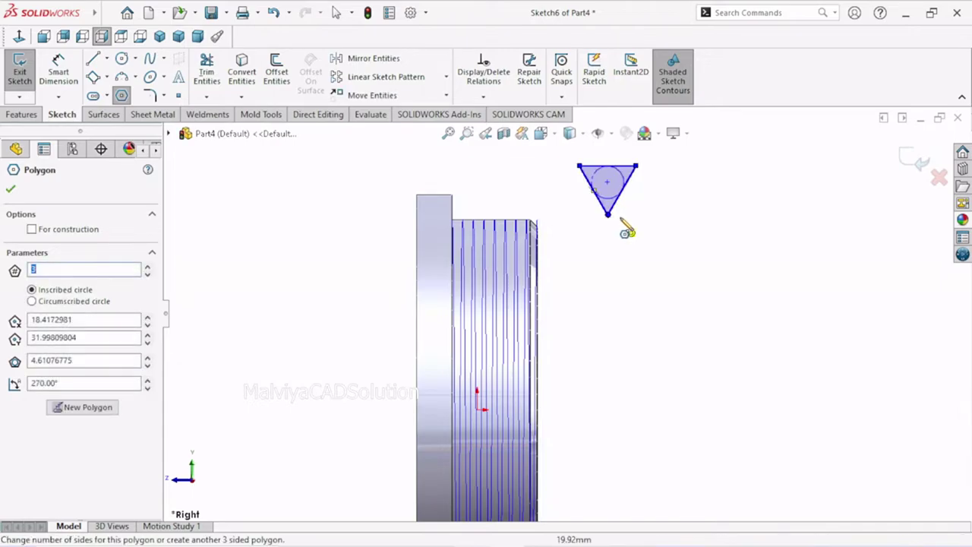
right_click(629, 226)
left_click(658, 230)
scroll(602, 239, "down", 5)
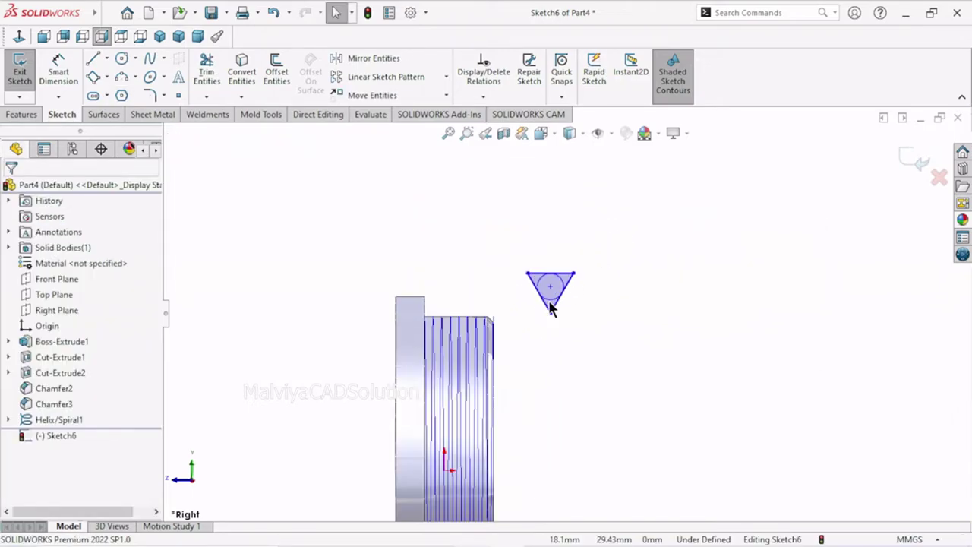
Step: Dimension the triangle's top edge to 1.4 mm
left_click(58, 69)
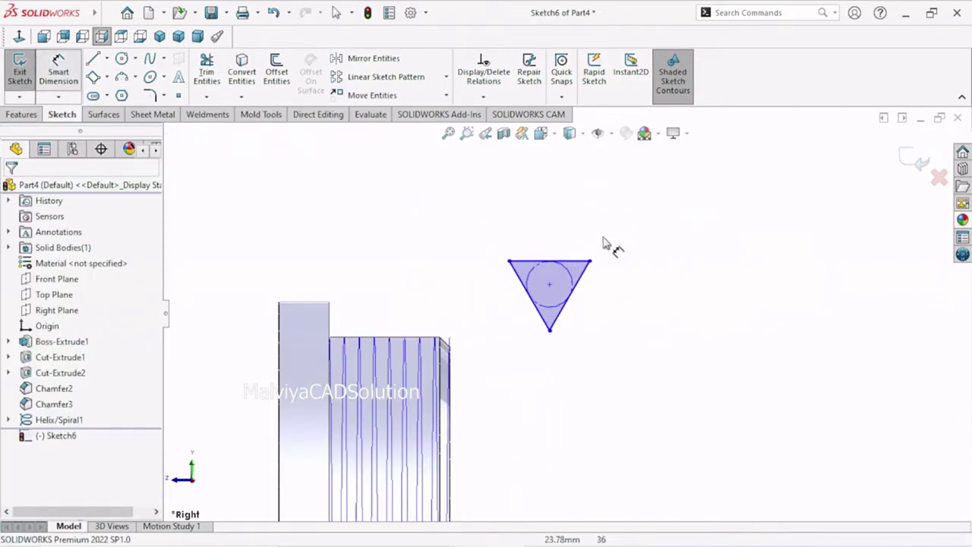
left_click(573, 261)
left_click(559, 216)
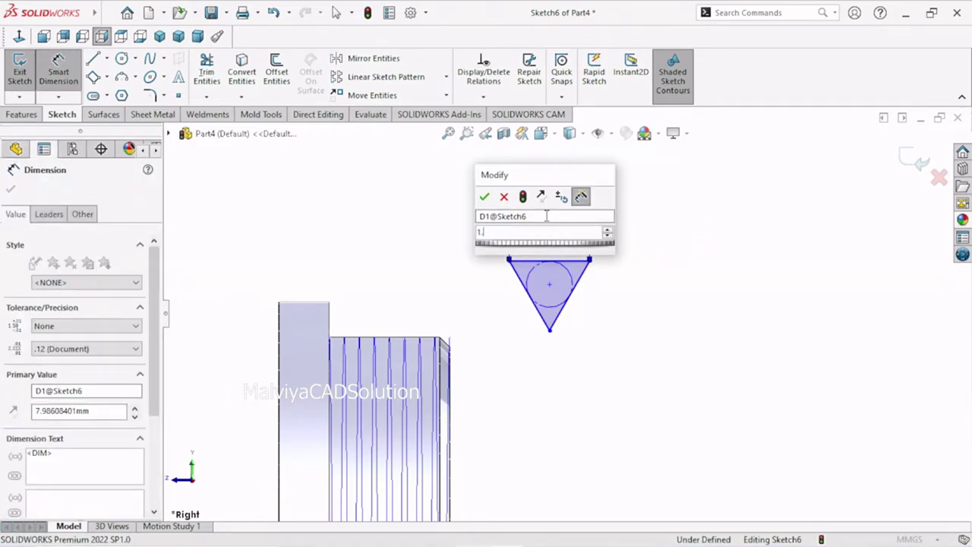
type("1.4")
left_click(483, 197)
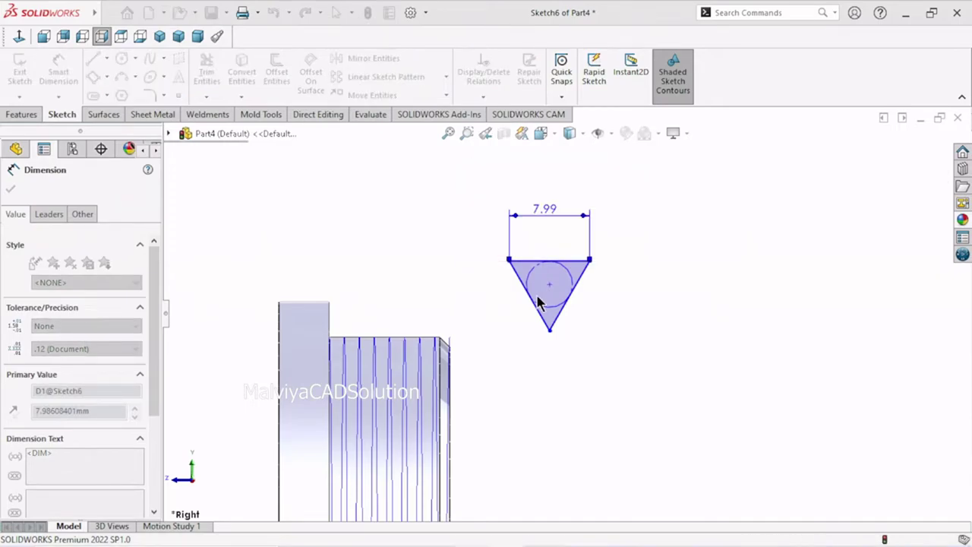
scroll(560, 347, "down", 5)
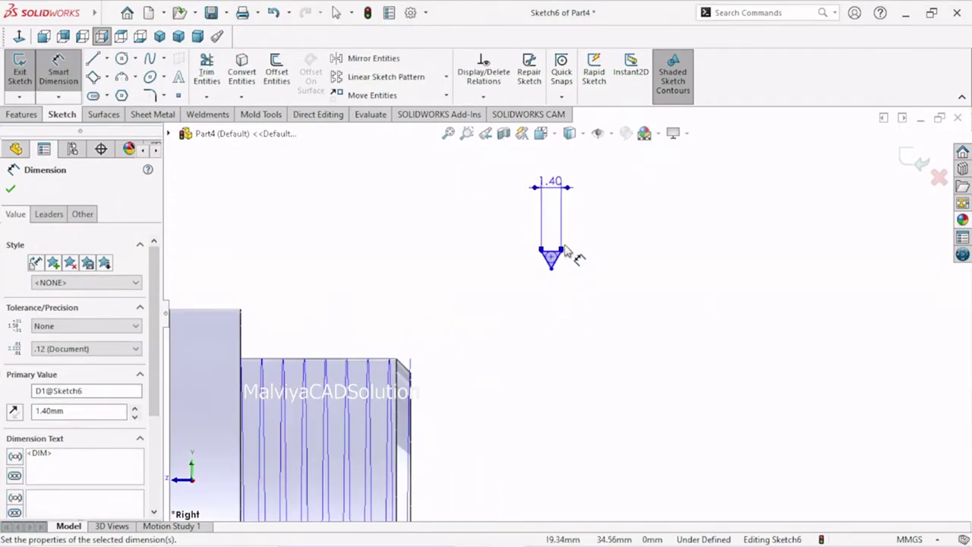
Step: Cut the triangle's bottom corner with a 0.10 mm equal-distance sketch chamfer
left_click(165, 97)
left_click(164, 125)
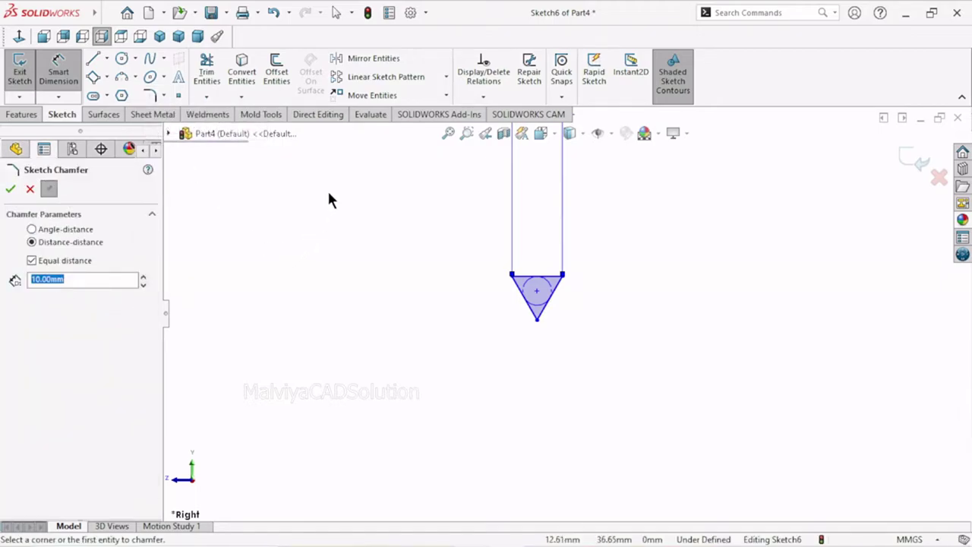
type("0.1")
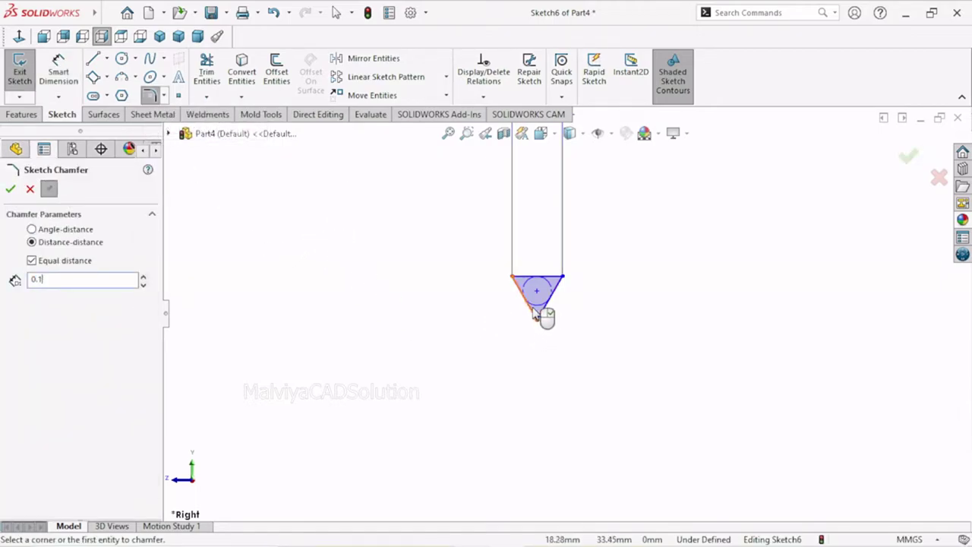
left_click(537, 322)
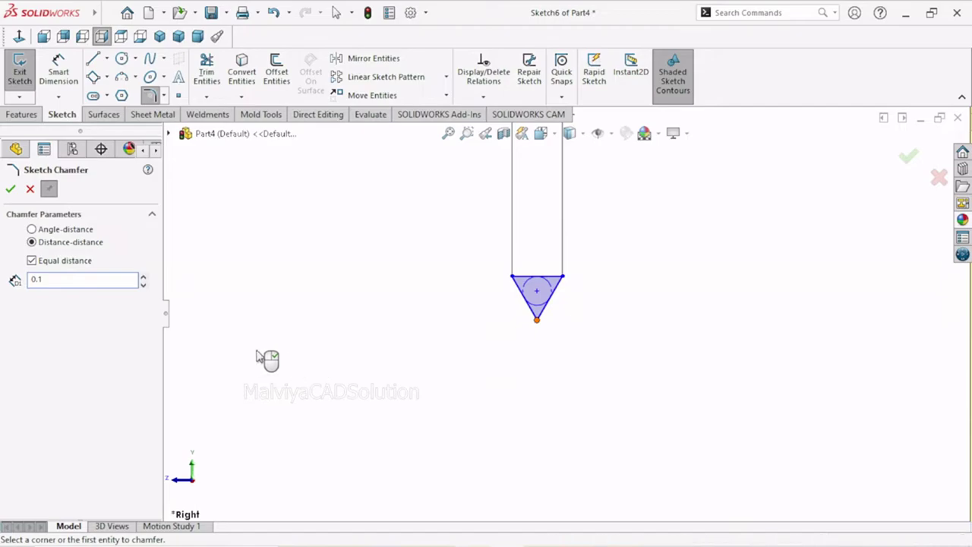
left_click(12, 192)
scroll(534, 336, "up", 3)
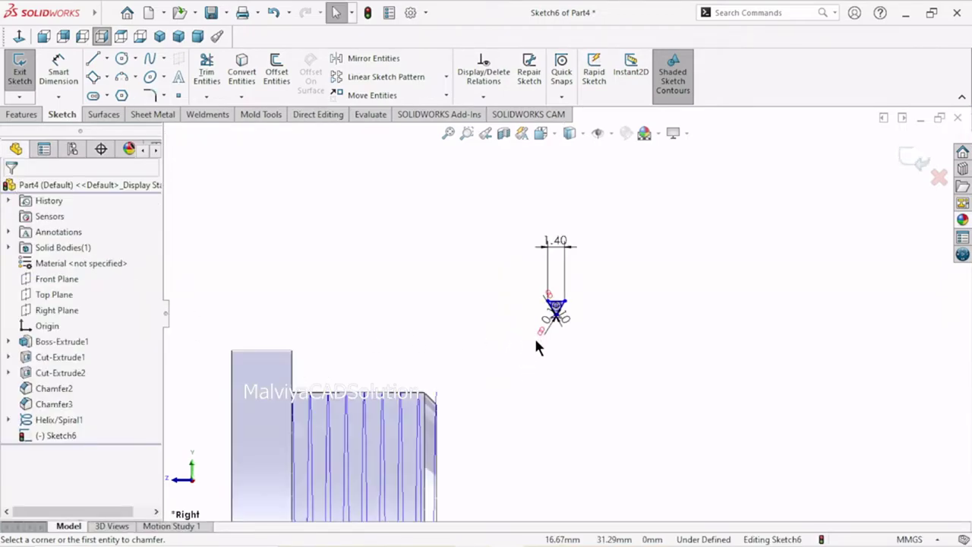
scroll(562, 338, "down", 2)
scroll(575, 307, "down", 2)
scroll(573, 293, "down", 2)
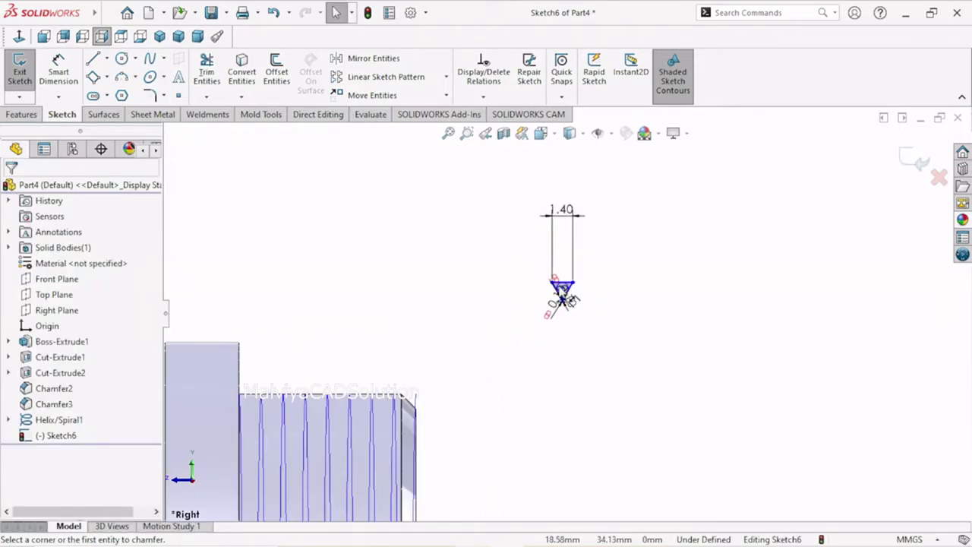
scroll(566, 296, "down", 2)
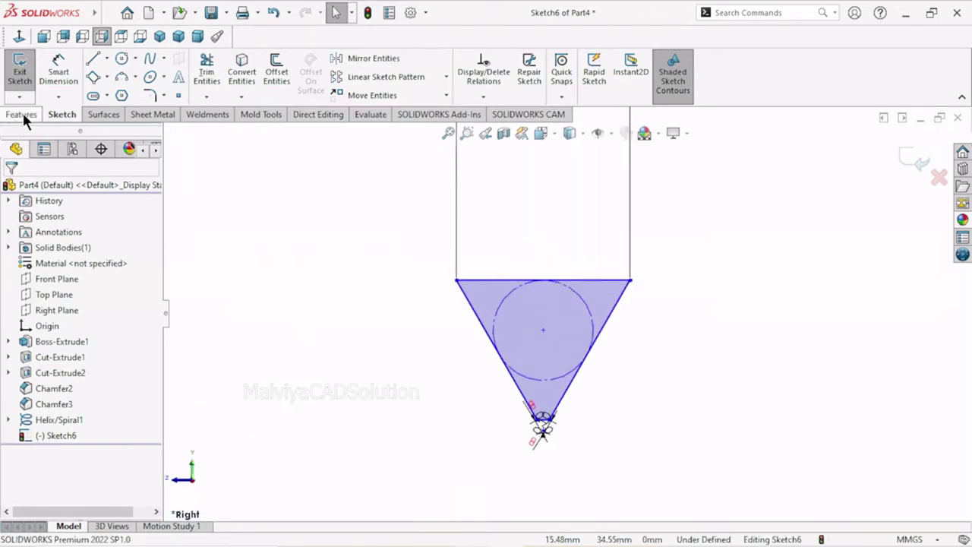
Step: Pierce the triangle's top-line midpoint onto the helix to fully define Sketch6
left_click(544, 283)
scroll(501, 379, "up", 3)
scroll(507, 387, "down", 3)
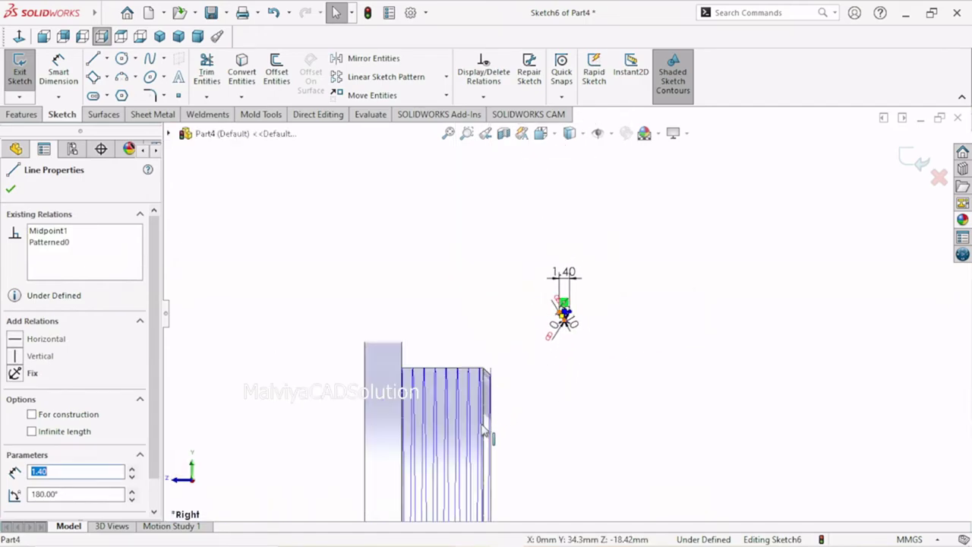
scroll(510, 391, "down", 2)
left_click(561, 182, "ctrl")
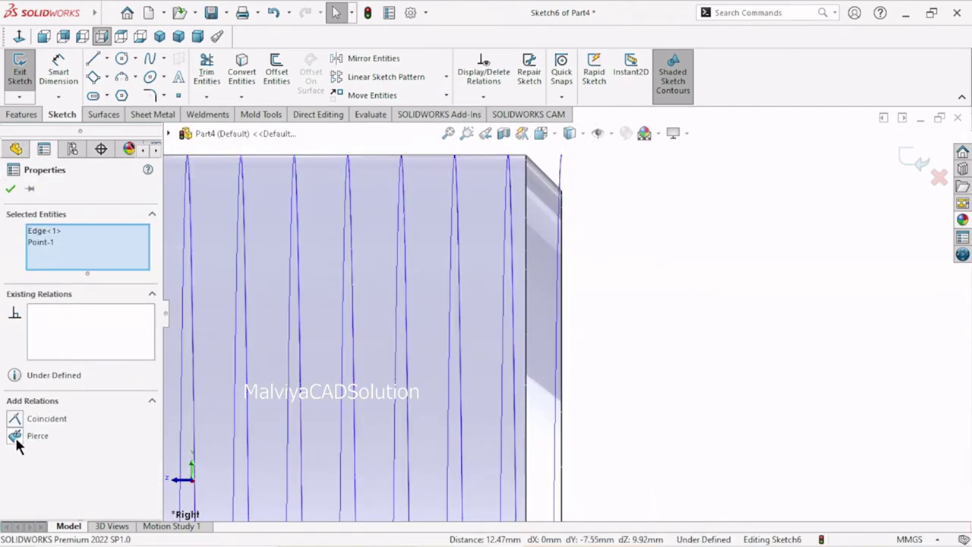
left_click(25, 438)
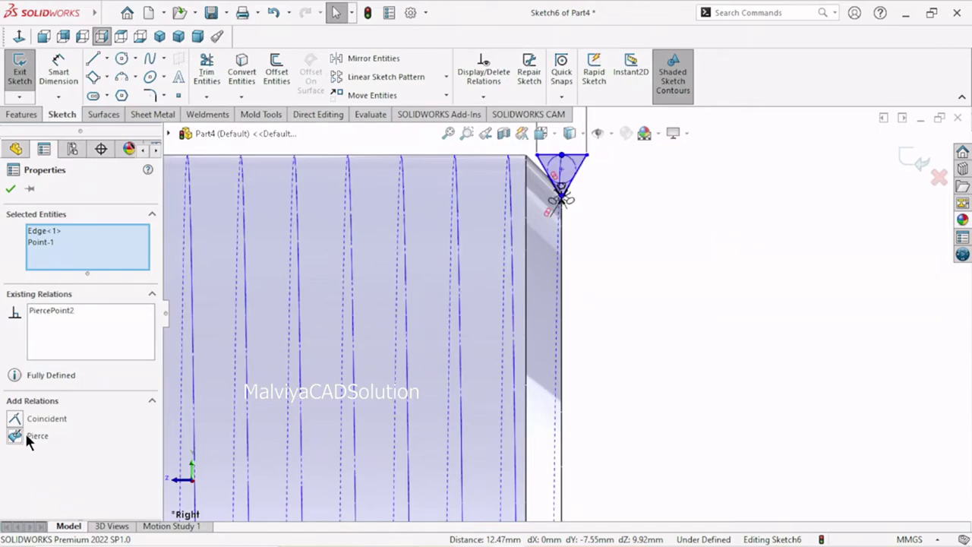
left_click(11, 189)
scroll(585, 355, "up", 3)
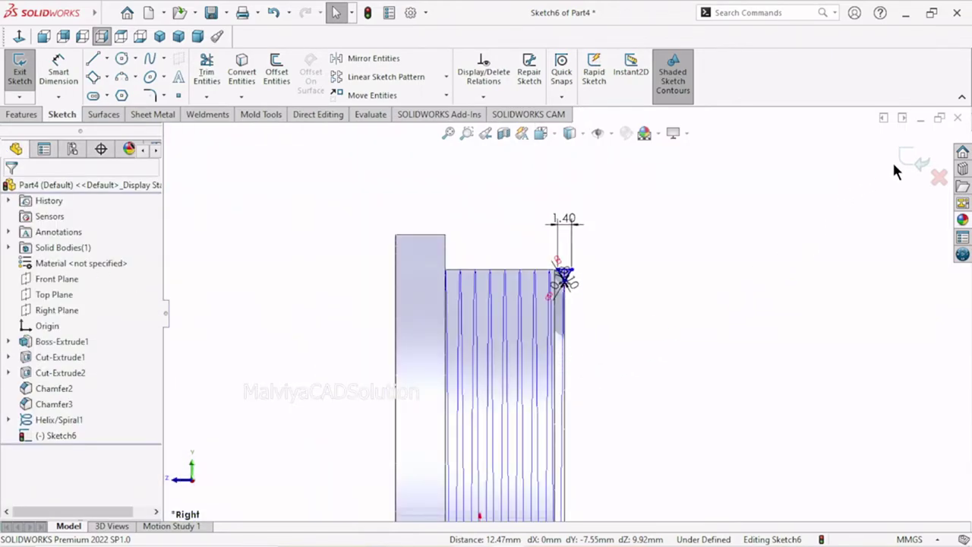
Step: Exit Sketch6 and swept-cut its profile along Helix/Spiral1 to form the thread
left_click(914, 161)
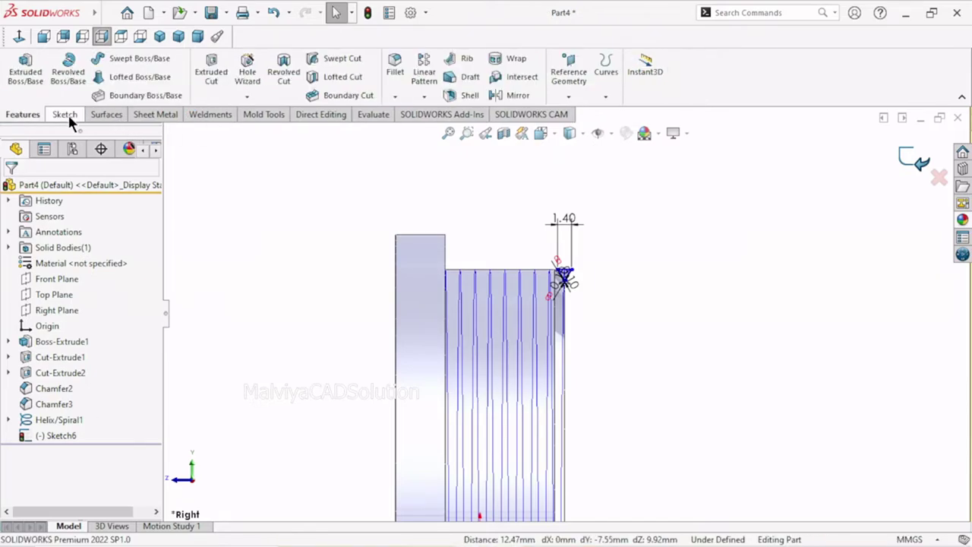
left_click(358, 60)
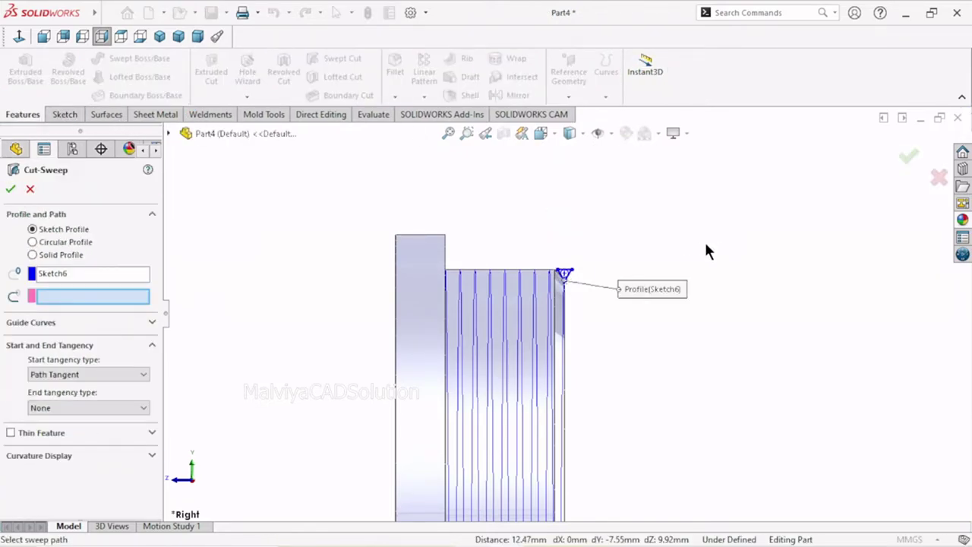
left_click(552, 329)
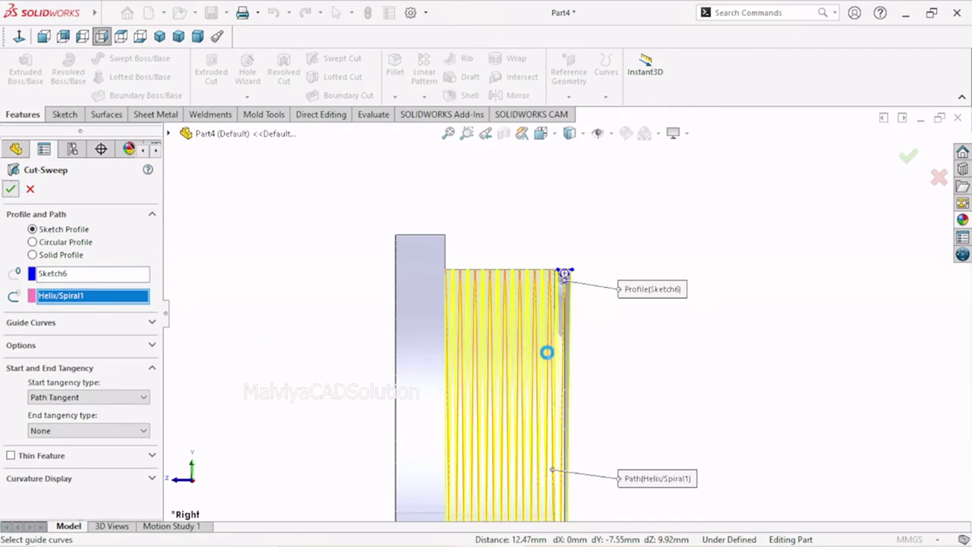
key("Return")
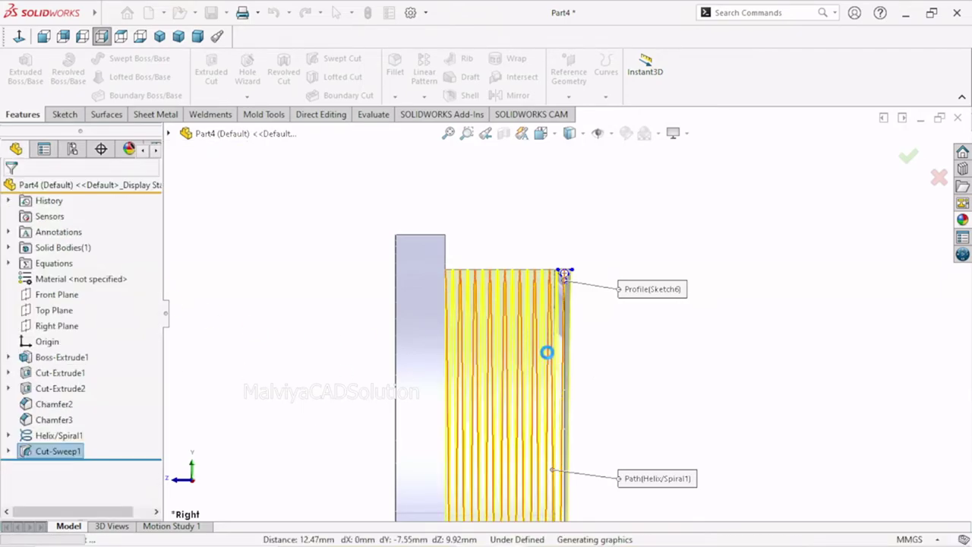
Step: Hide Helix/Spiral1 so only the cut thread shows on the bushing
scroll(562, 364, "up", 3)
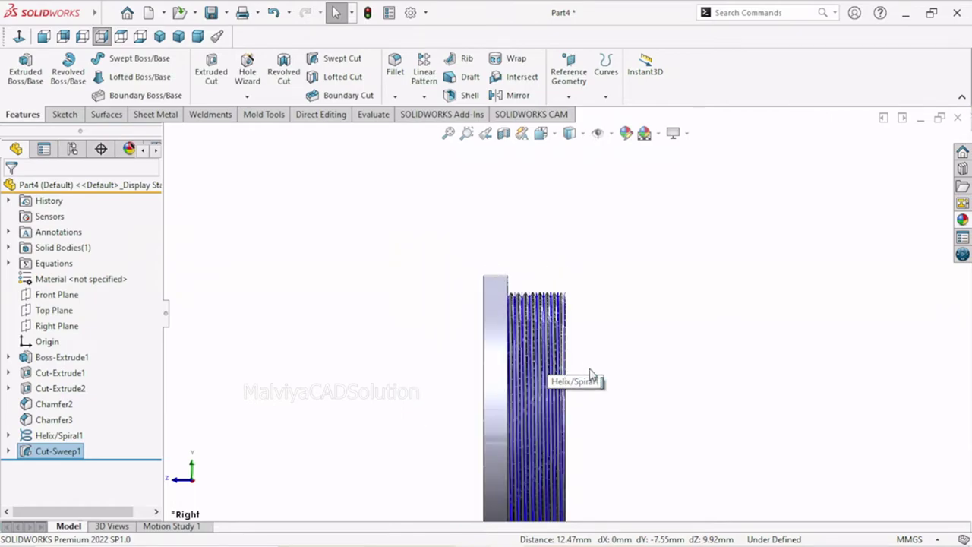
left_click(65, 436)
left_click(167, 412)
scroll(600, 372, "down", 1)
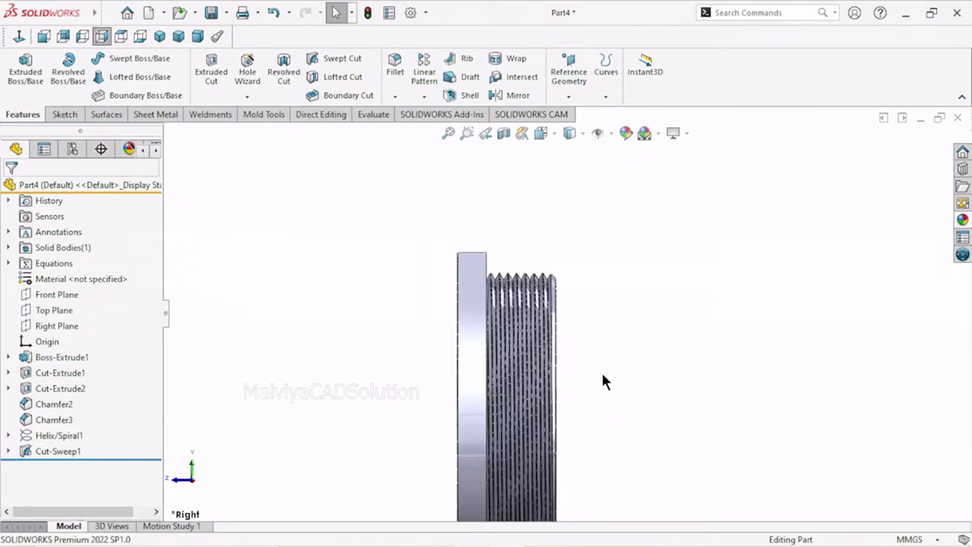
scroll(600, 372, "down", 2)
scroll(511, 318, "up", 1)
scroll(499, 293, "down", 2)
scroll(506, 267, "up", 1)
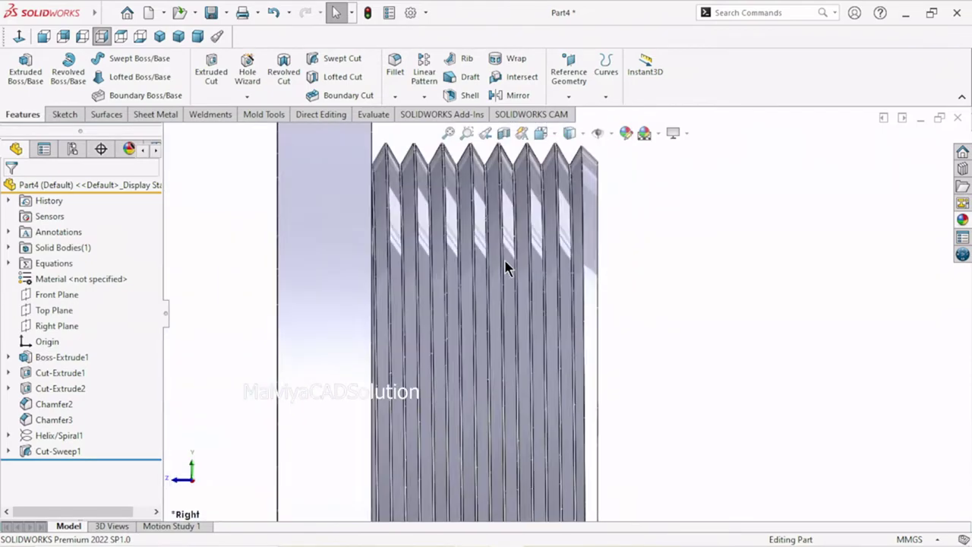
scroll(508, 267, "up", 2)
scroll(664, 297, "up", 2)
Step: Inspect the thread from several angles, then select the flat flange face
mouse_move(664, 297)
middle_mouse_down()
mouse_move(678, 306)
mouse_move(659, 324)
mouse_move(661, 375)
mouse_move(625, 369)
mouse_move(668, 423)
mouse_move(671, 453)
middle_mouse_up()
scroll(585, 347, "down", 2)
scroll(585, 347, "down", 2)
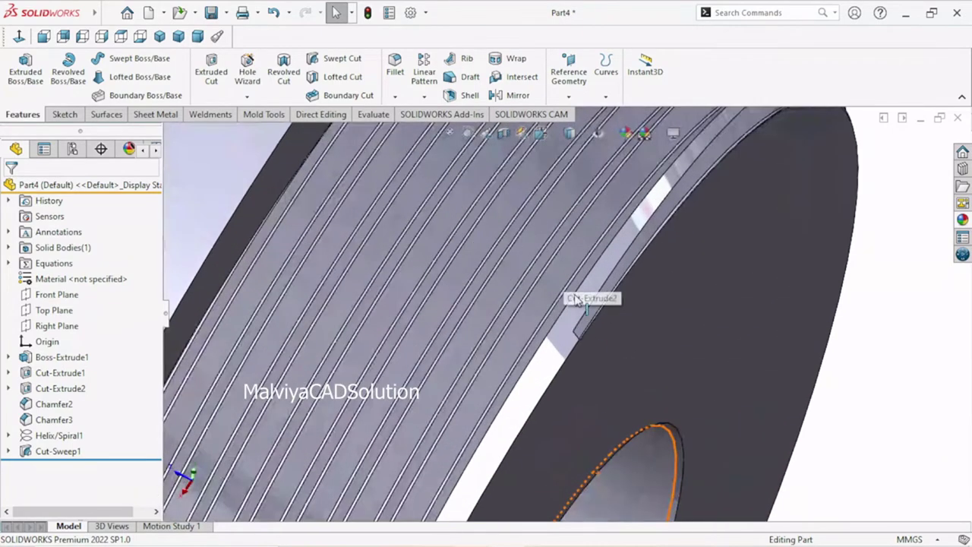
scroll(584, 380, "up", 1)
middle_click_drag(585, 381, 599, 356)
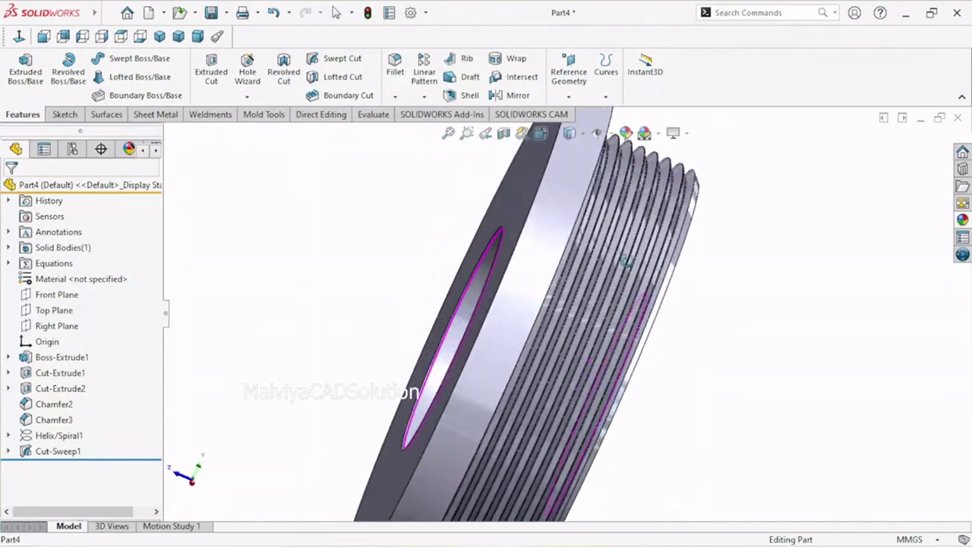
mouse_move(599, 357)
middle_mouse_down()
mouse_move(623, 188)
mouse_move(627, 263)
middle_mouse_up()
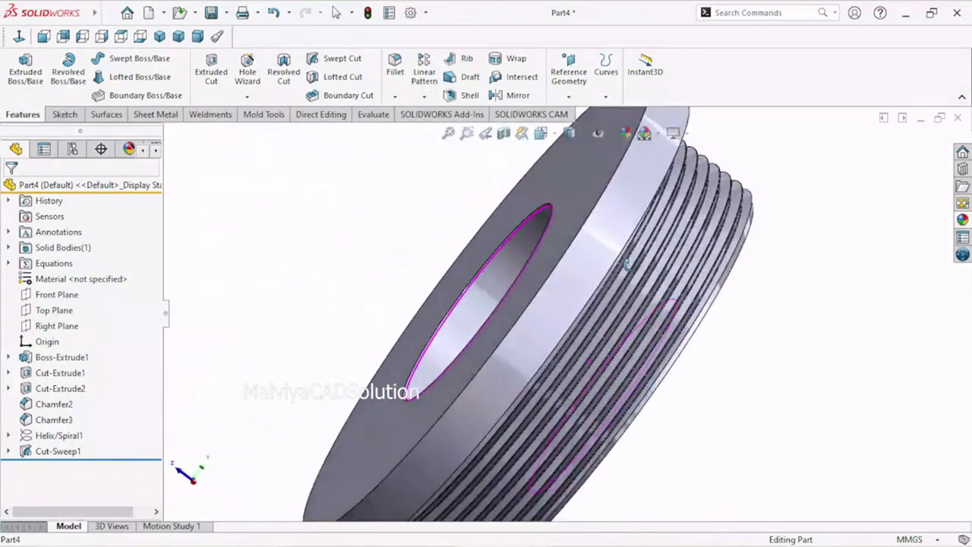
scroll(627, 263, "up", 5)
mouse_move(668, 333)
middle_mouse_down()
mouse_move(580, 346)
mouse_move(707, 304)
mouse_move(644, 275)
mouse_move(676, 341)
mouse_move(670, 419)
mouse_move(694, 411)
mouse_move(721, 378)
middle_mouse_up()
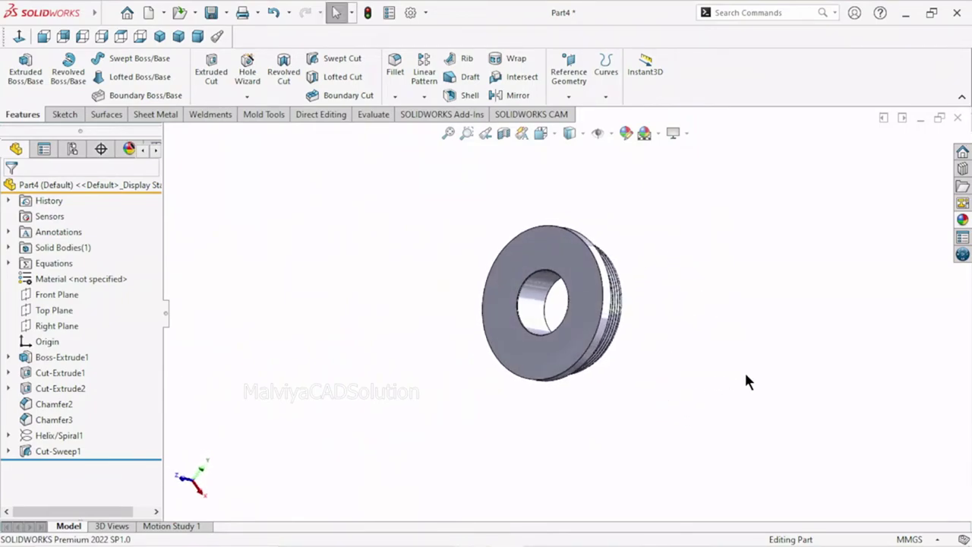
left_click(562, 256)
Step: Start a sketch on the flange face, viewed straight on, with a circle at the origin just outside the bore
left_click(628, 219)
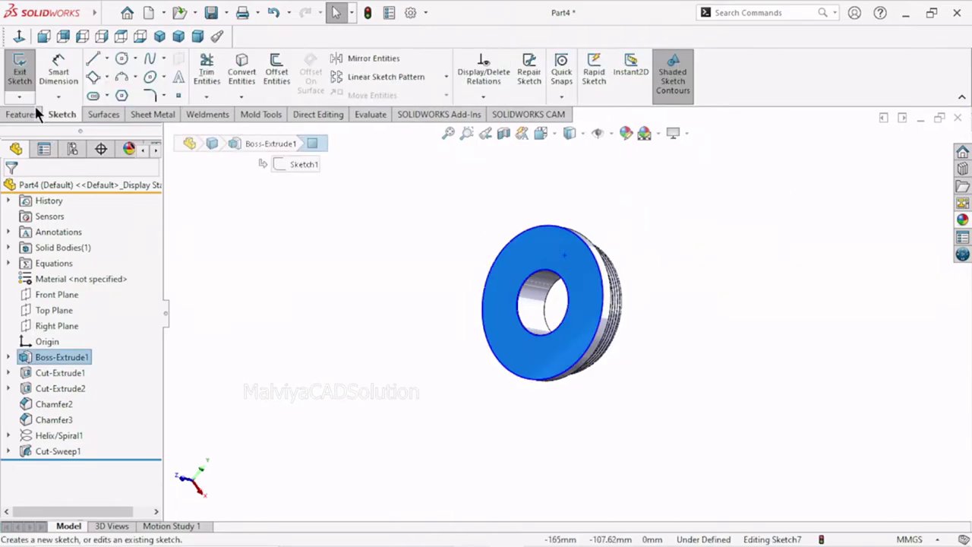
left_click(19, 37)
scroll(613, 319, "down", 1)
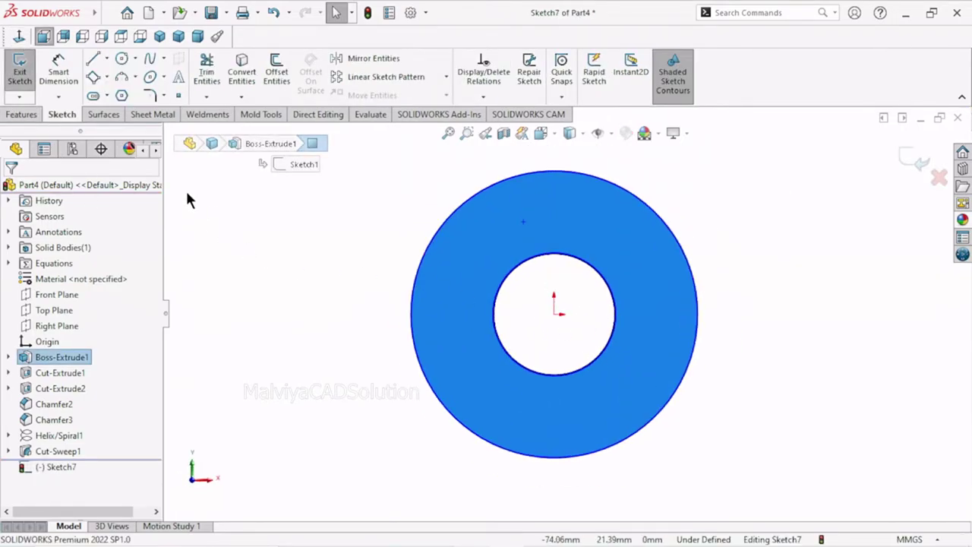
left_click(554, 314)
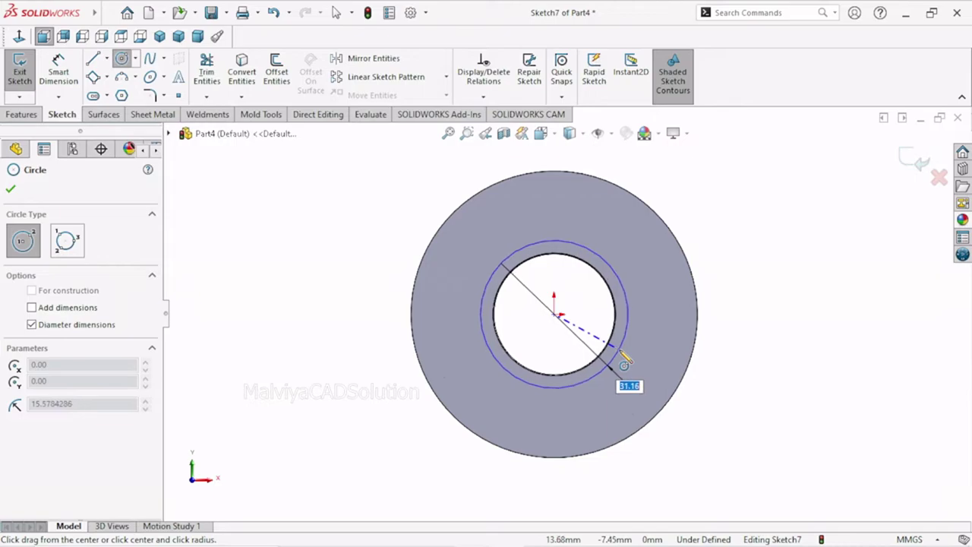
left_click(616, 355)
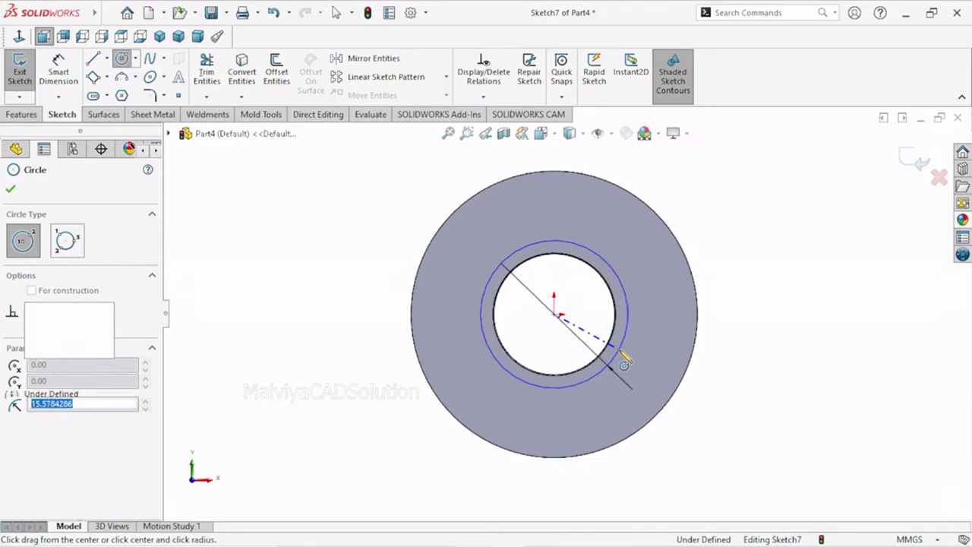
Step: Draw a second, larger concentric circle at the origin and finish drawing circles
left_click(554, 314)
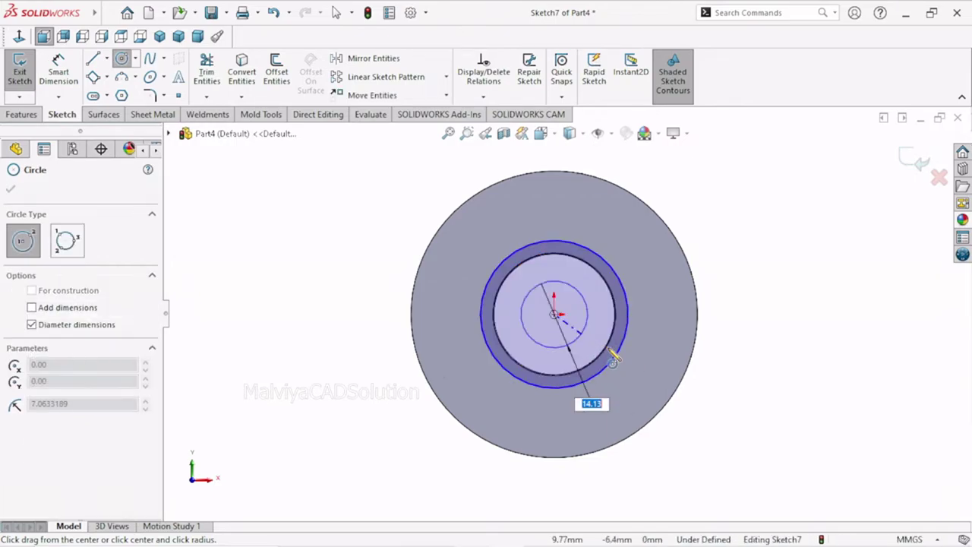
left_click(653, 381)
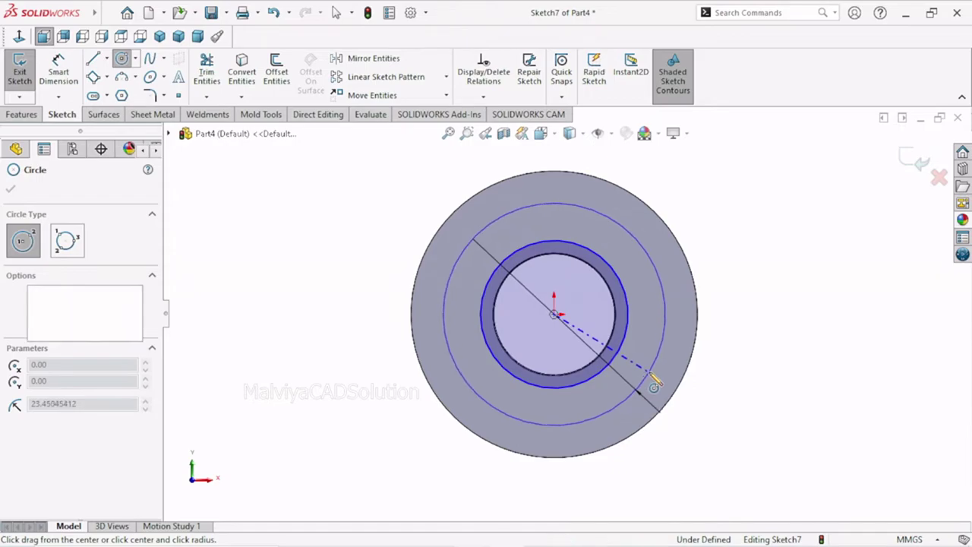
right_click(782, 327)
key("Escape")
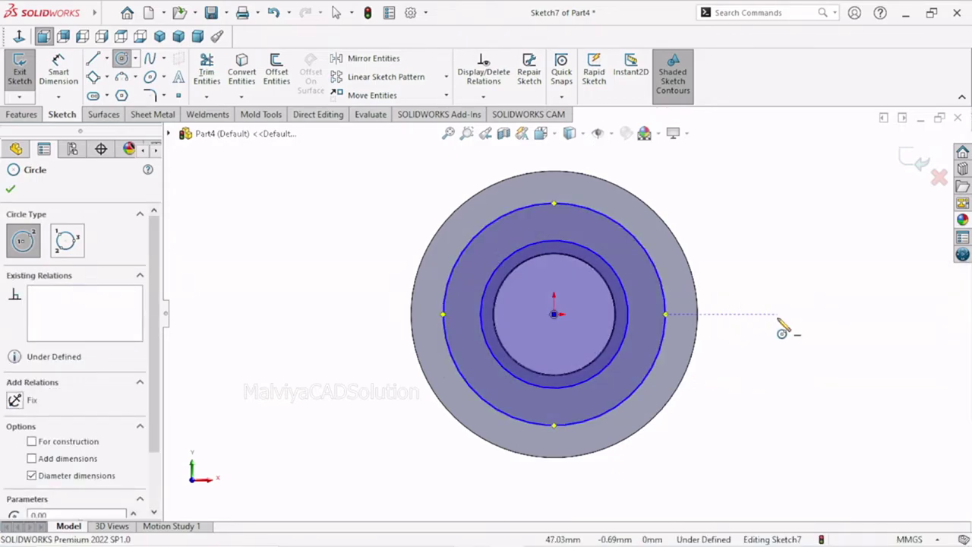
right_click(777, 322)
left_click(800, 324)
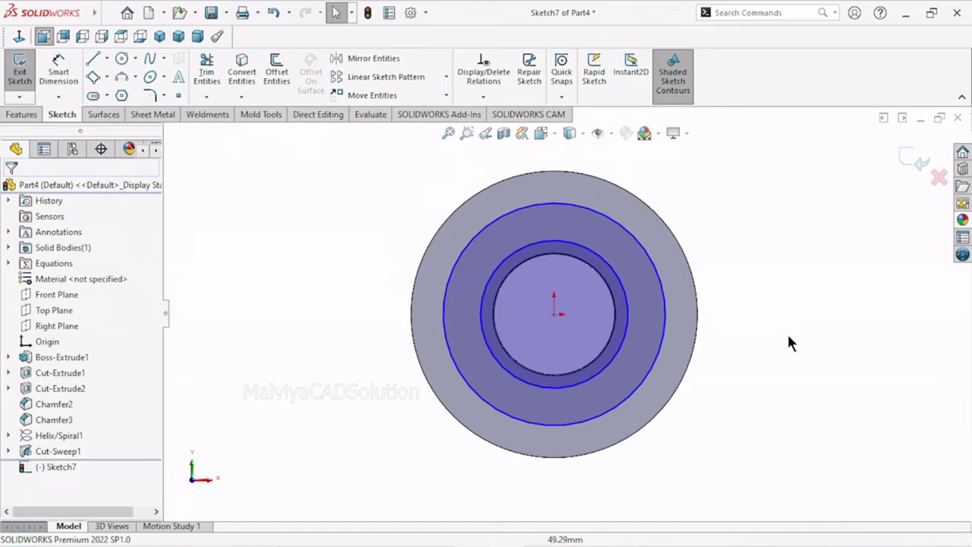
mouse_move(38, 12)
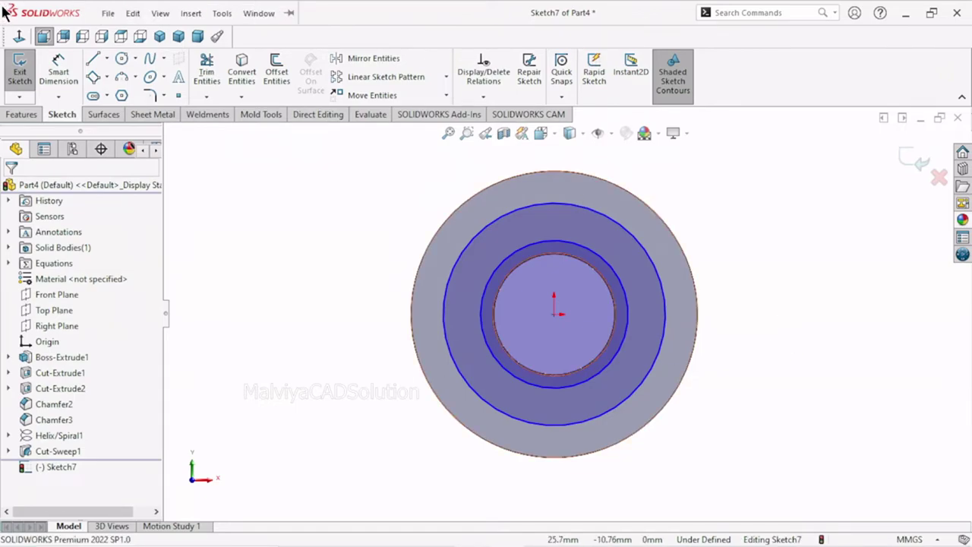
left_click(60, 73)
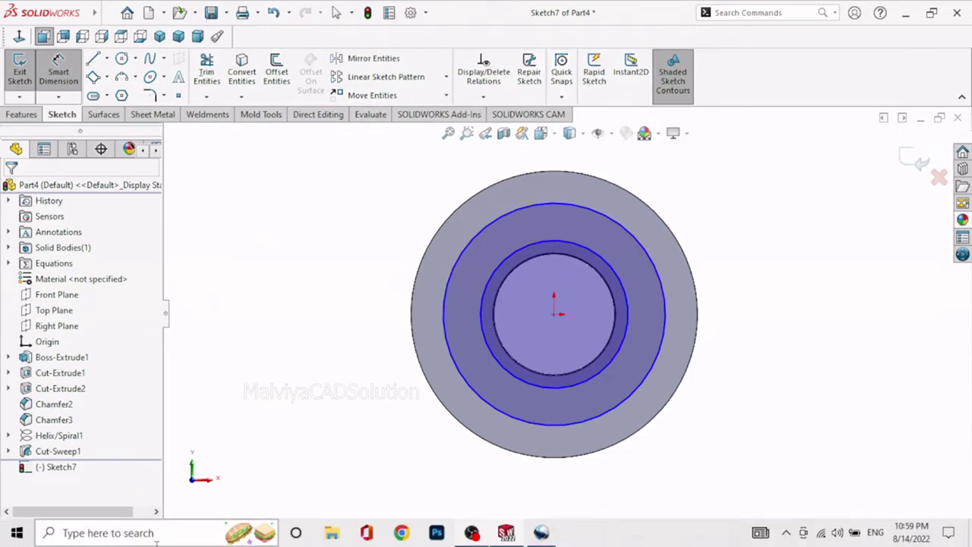
Step: Dimension the outer circle to a 52 mm diameter
left_click(666, 315)
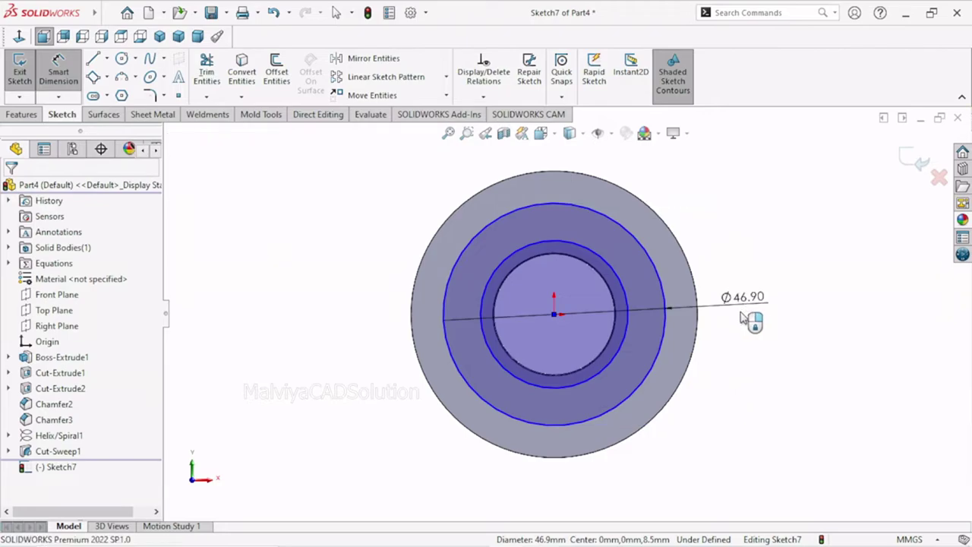
left_click(742, 317)
type("52")
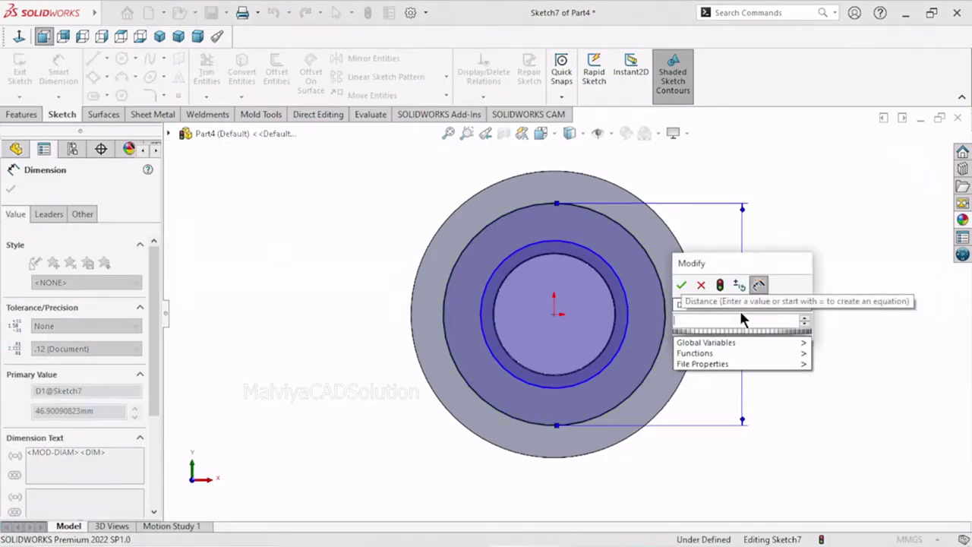
left_click(686, 285)
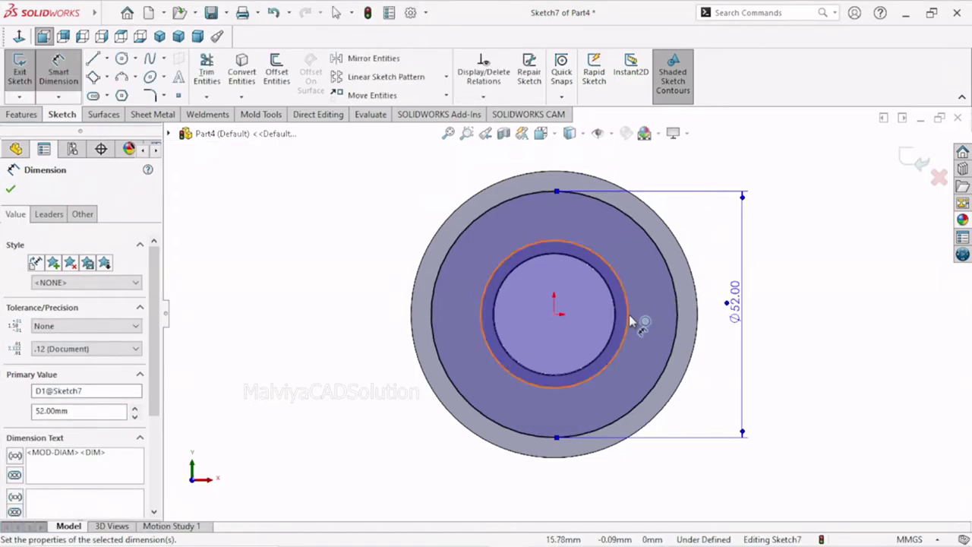
Step: Dimension the inner circle to Ø36 mm and space both diameter dimensions out to the right
left_click(687, 311)
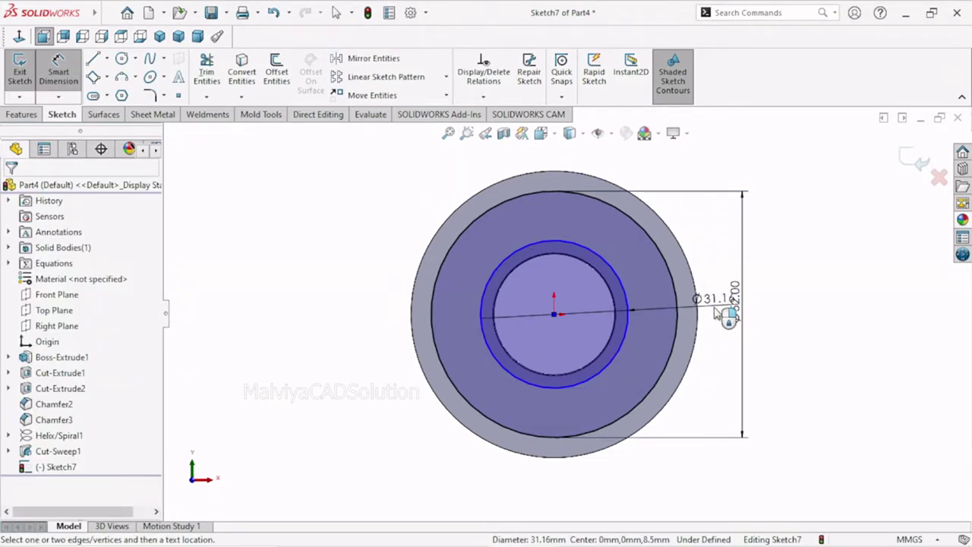
left_click(718, 314)
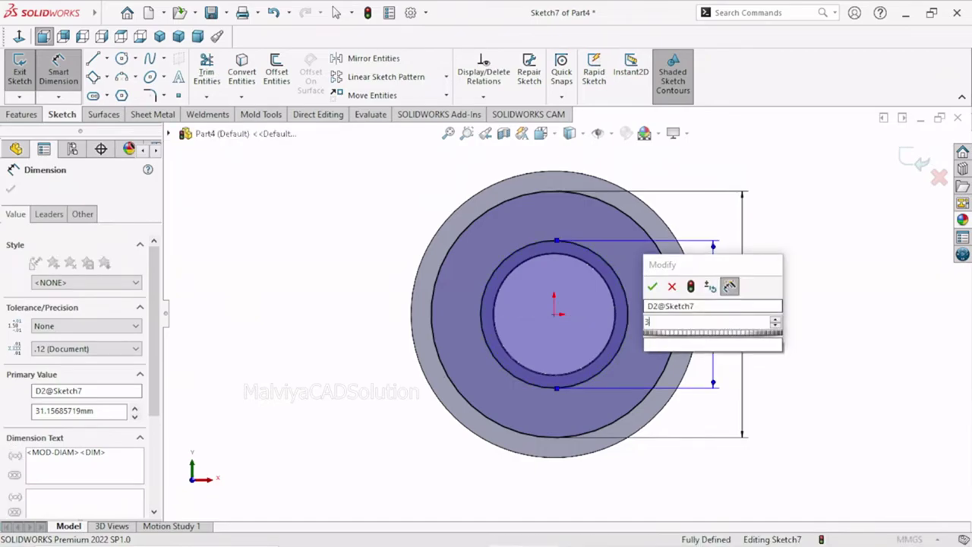
type("36")
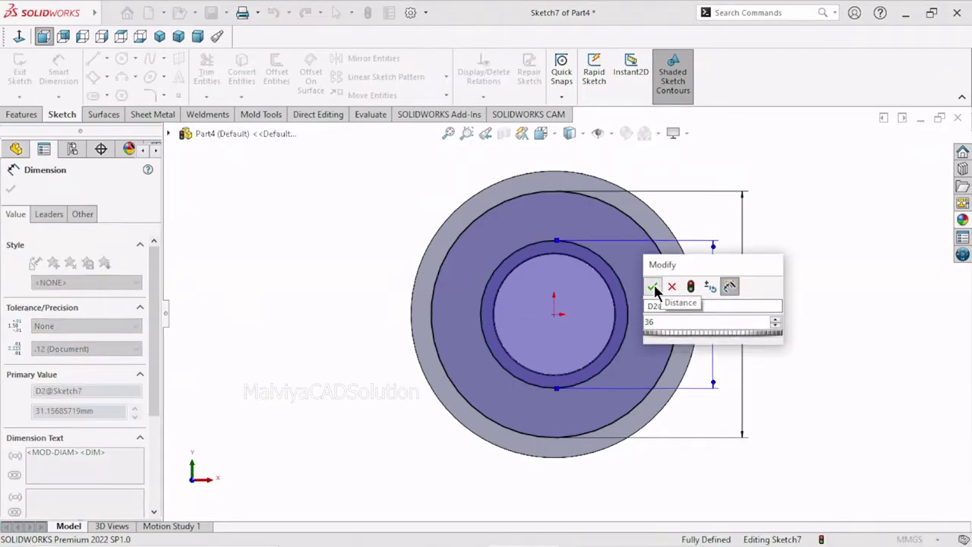
left_click(653, 286)
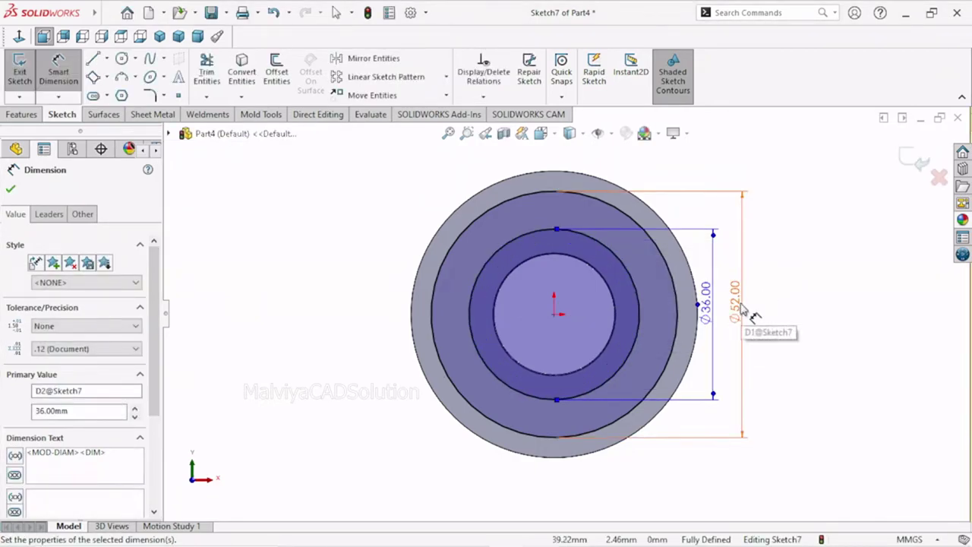
left_click_drag(745, 311, 773, 311)
left_click_drag(708, 319, 797, 311)
left_click_drag(736, 322, 746, 330)
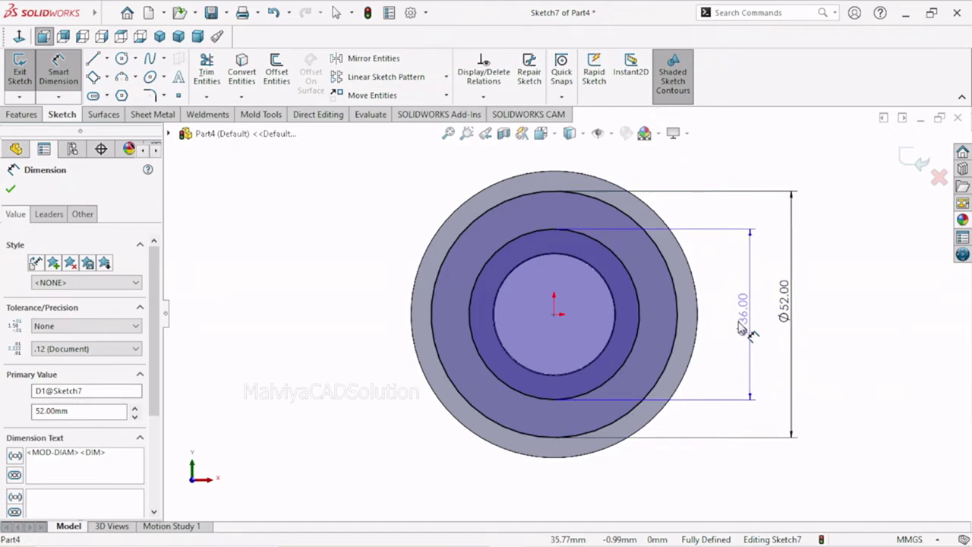
left_click(11, 189)
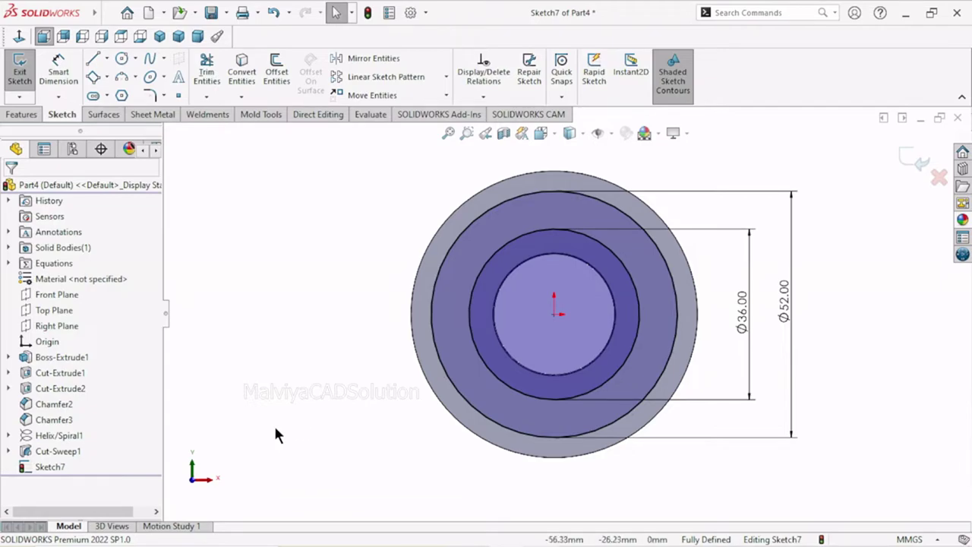
Step: Extrude-cut the ring between the Ø52 and Ø36 circles Blind, 1 mm deep
left_click(23, 115)
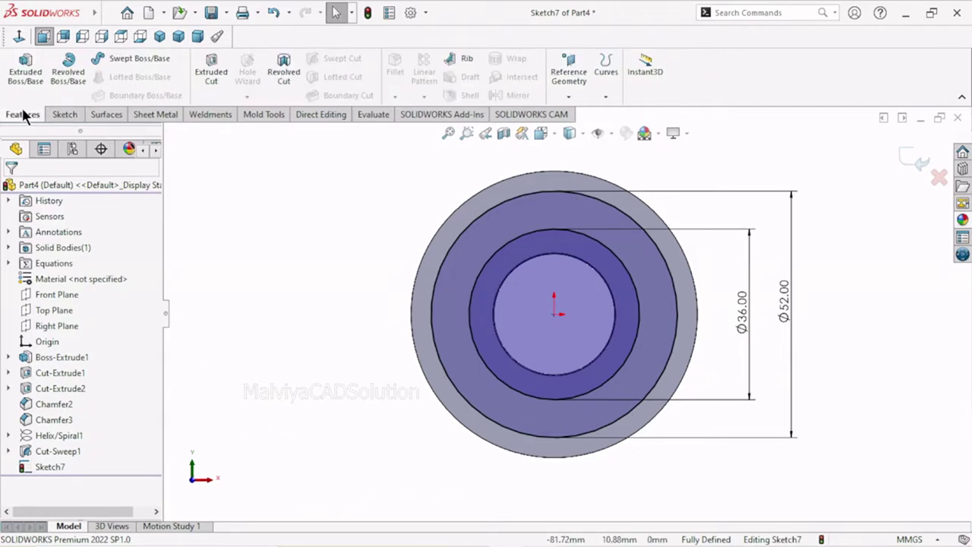
left_click(217, 80)
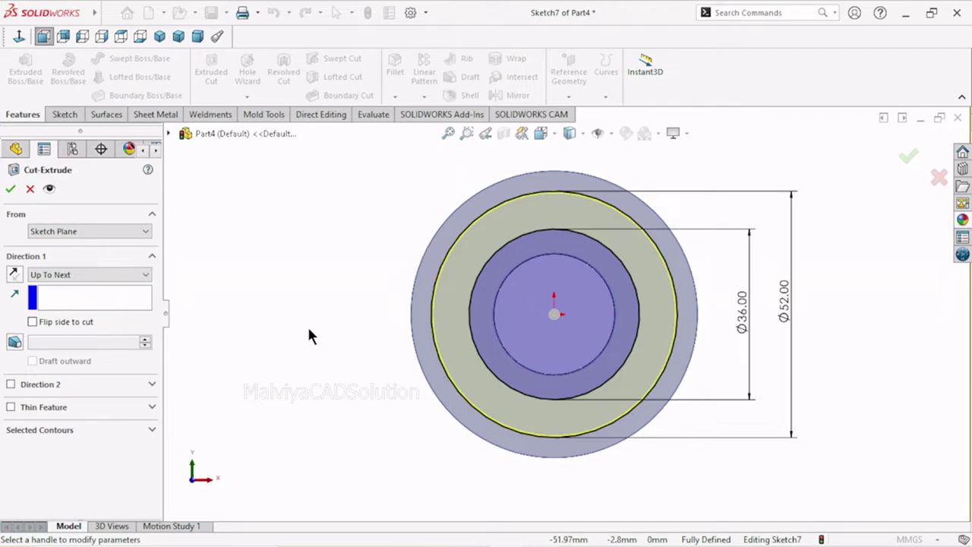
left_click(61, 275)
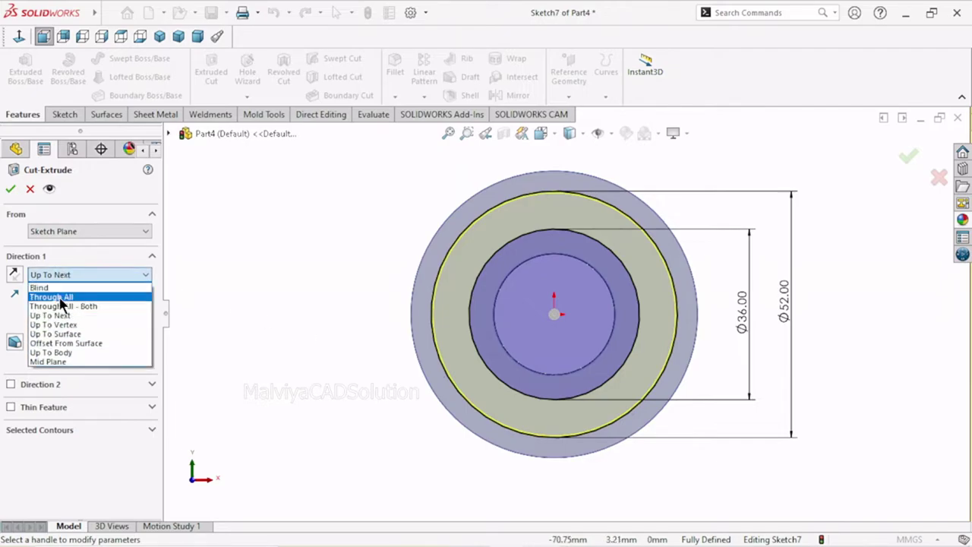
left_click(80, 288)
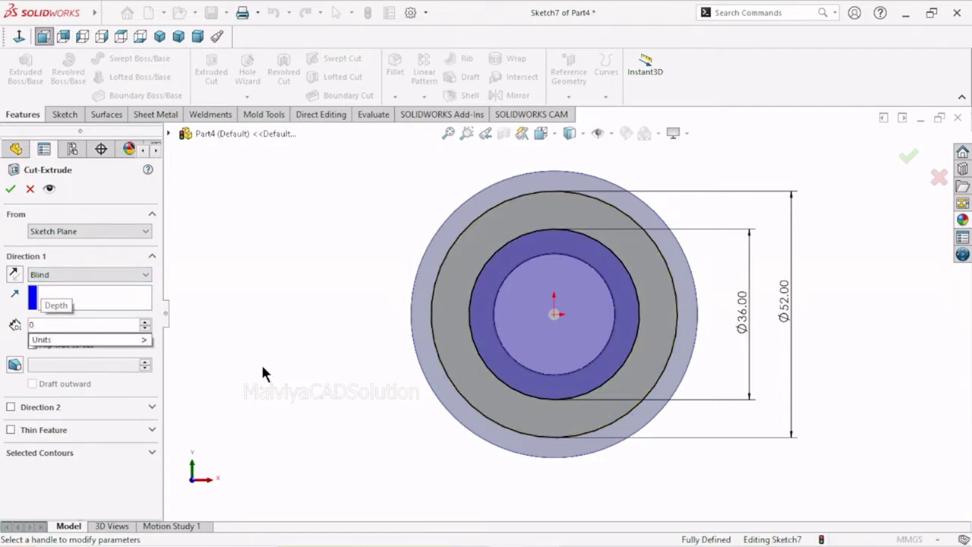
key("BackSpace")
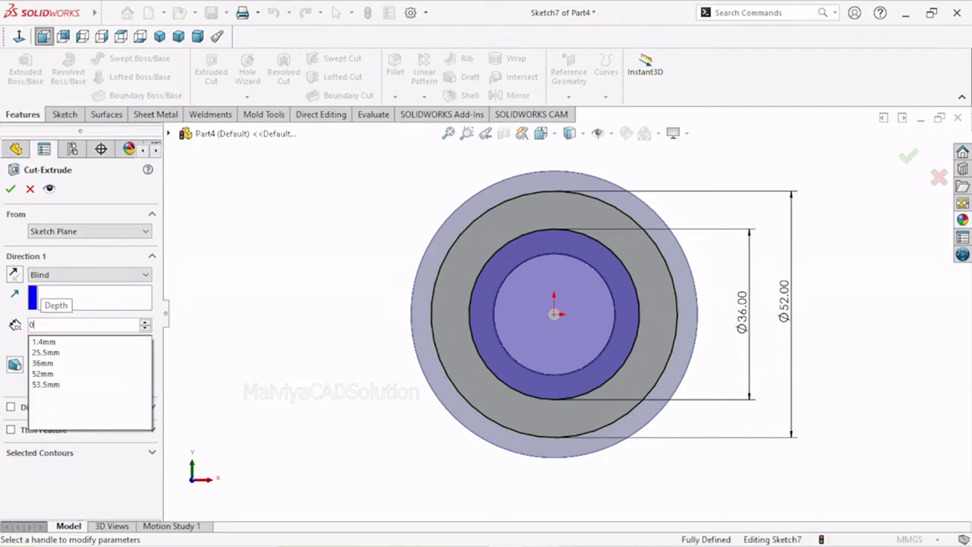
type("1")
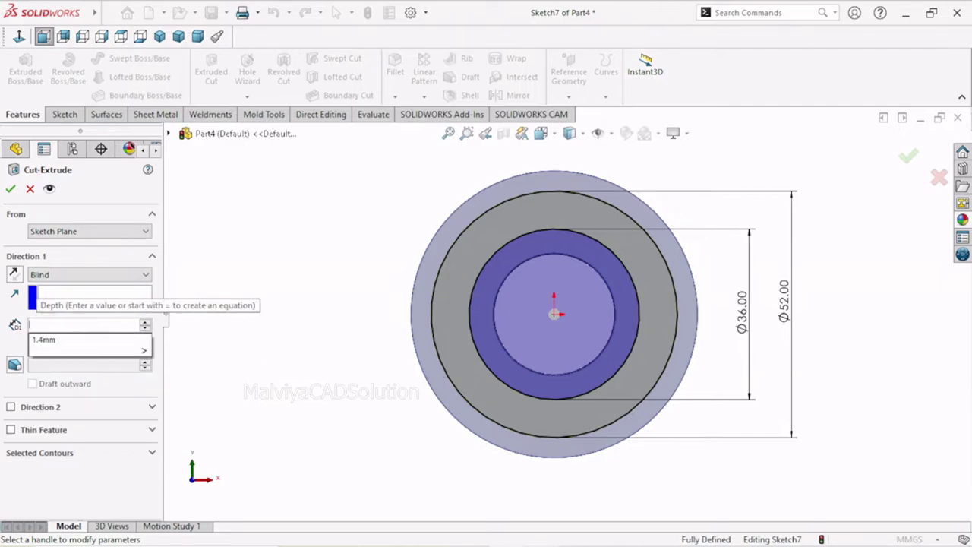
key("Return")
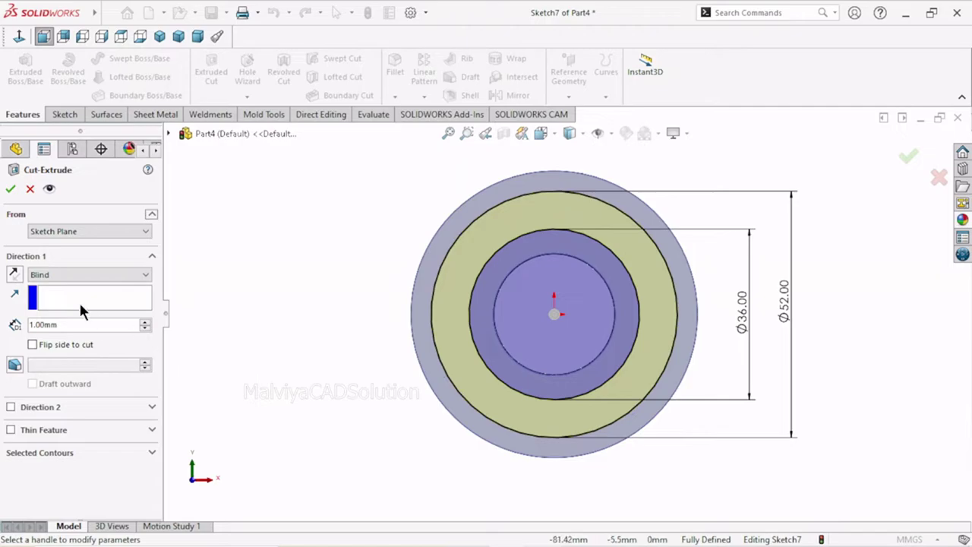
left_click(10, 188)
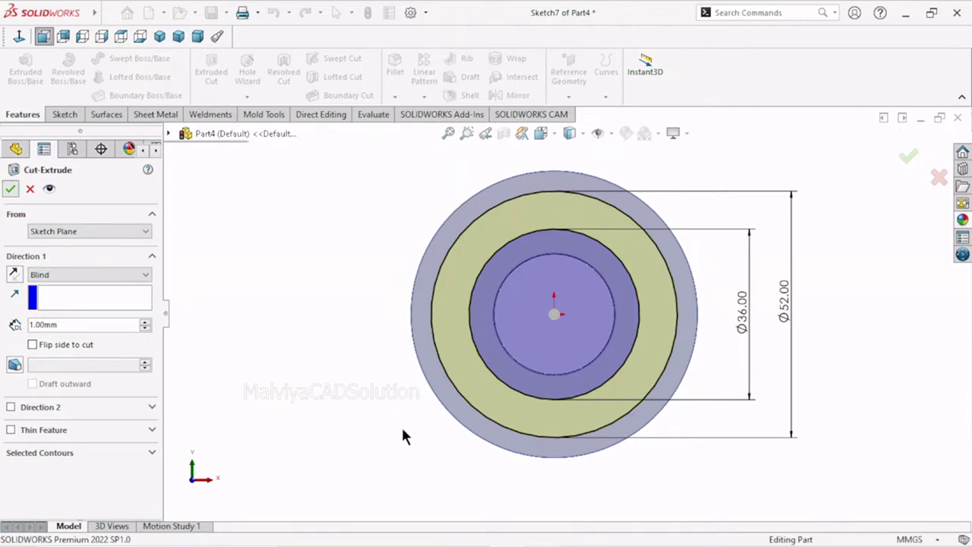
key("z")
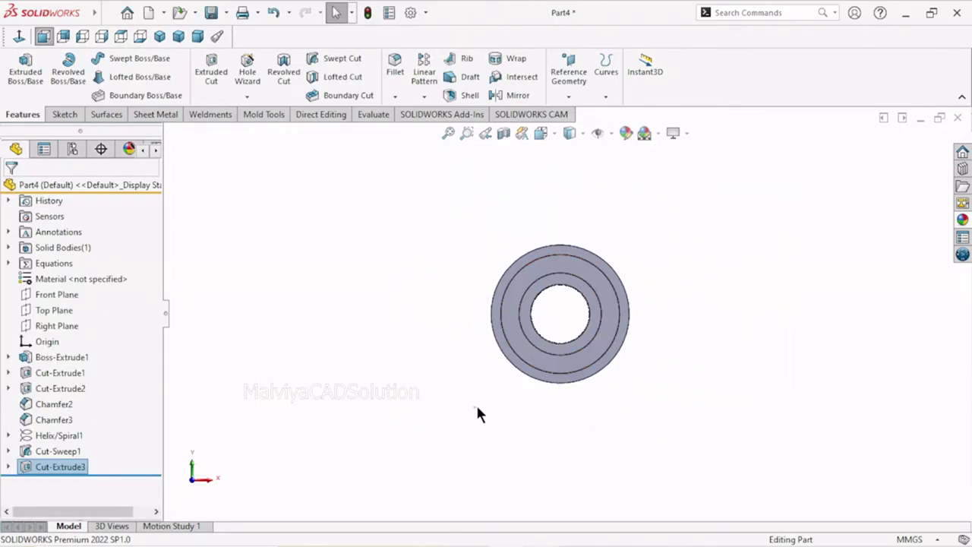
left_click(477, 403)
middle_click_drag(468, 401, 507, 236)
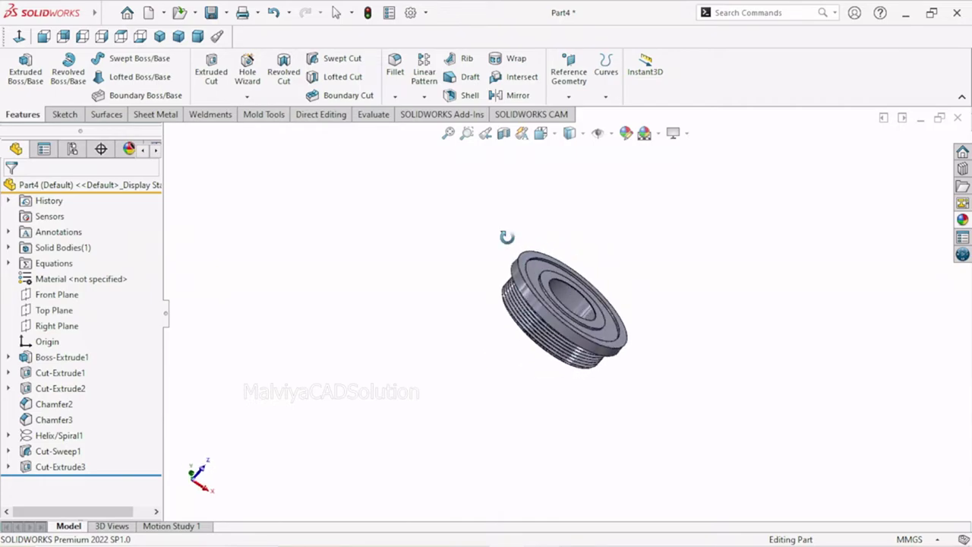
key("Escape")
scroll(539, 325, "down", 3)
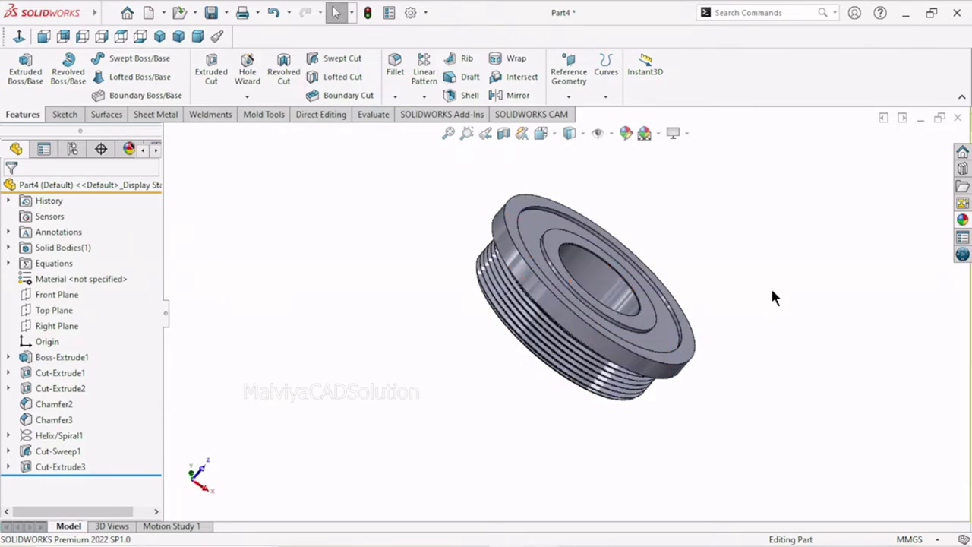
mouse_move(737, 302)
middle_mouse_down()
mouse_move(642, 402)
mouse_move(672, 419)
middle_mouse_up()
key("Escape")
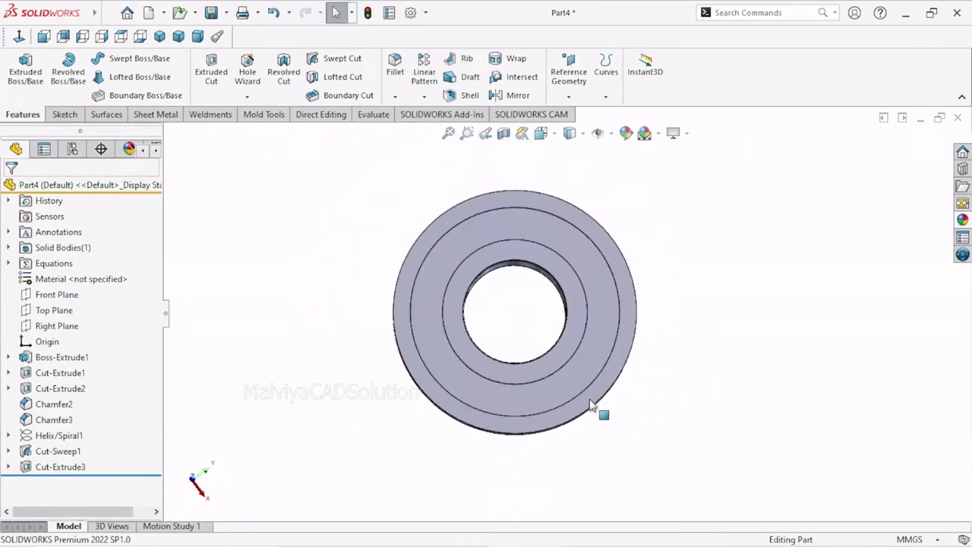
scroll(585, 340, "up", 3)
mouse_move(694, 314)
middle_mouse_down()
mouse_move(640, 313)
mouse_move(722, 362)
mouse_move(742, 356)
mouse_move(723, 326)
mouse_move(601, 313)
middle_mouse_up()
scroll(602, 313, "down", 2)
scroll(599, 312, "down", 3)
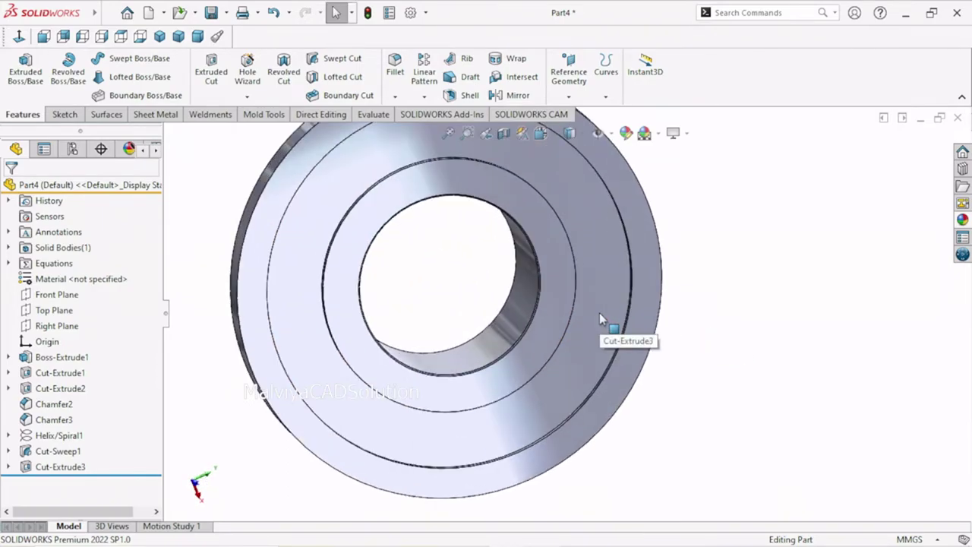
Step: Start a new sketch on the recessed ring face
left_click(596, 253)
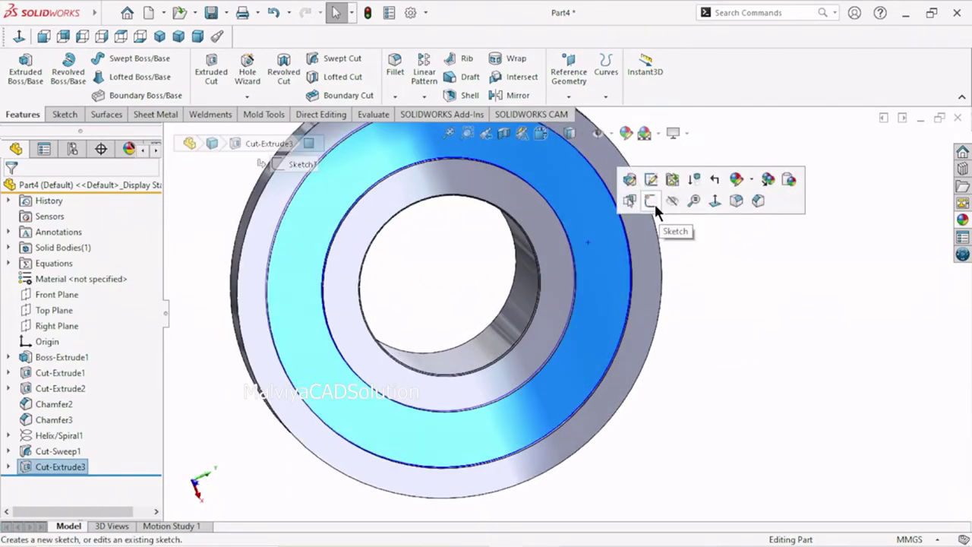
left_click(653, 202)
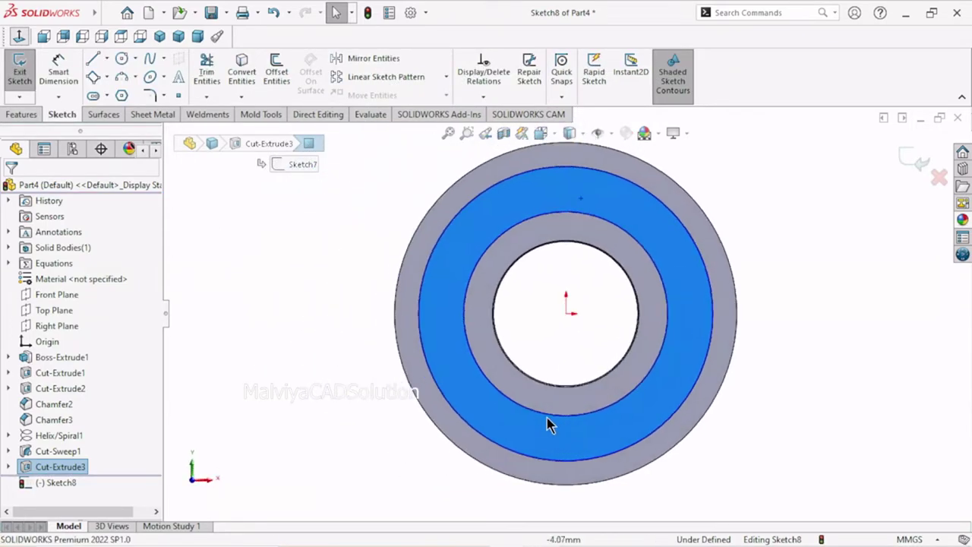
scroll(547, 423, "up", 2)
scroll(586, 319, "down", 3)
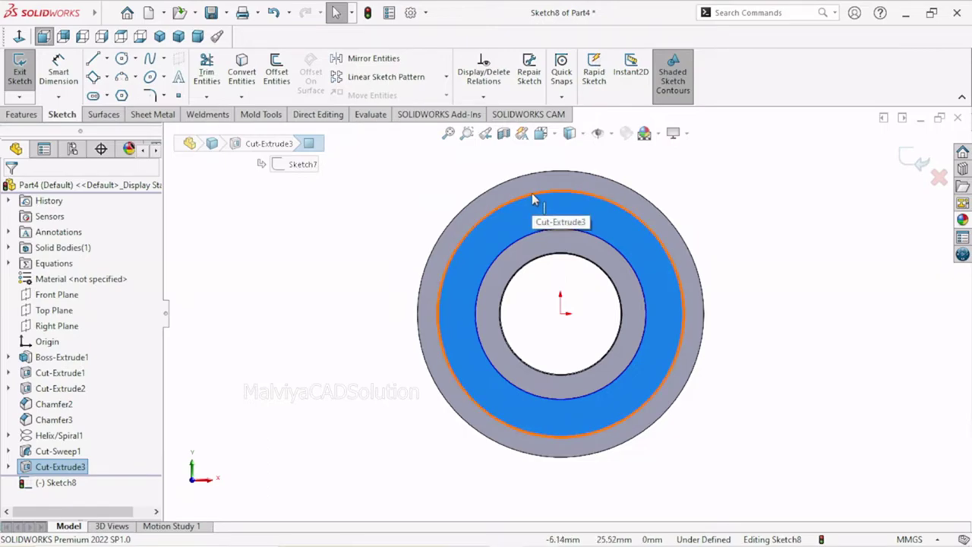
Step: Convert the 52 mm outer and 36 mm inner circular edges into the sketch
left_click(533, 199)
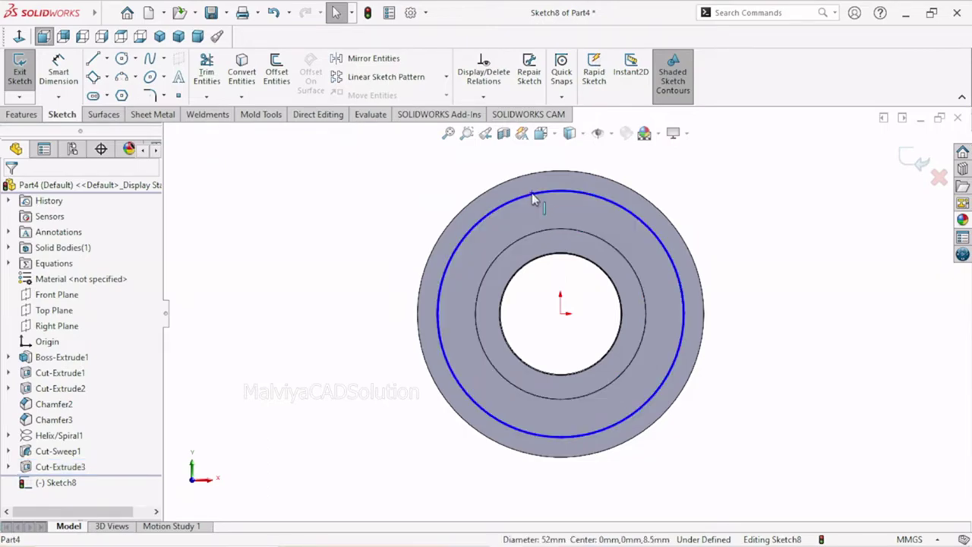
left_click(238, 61)
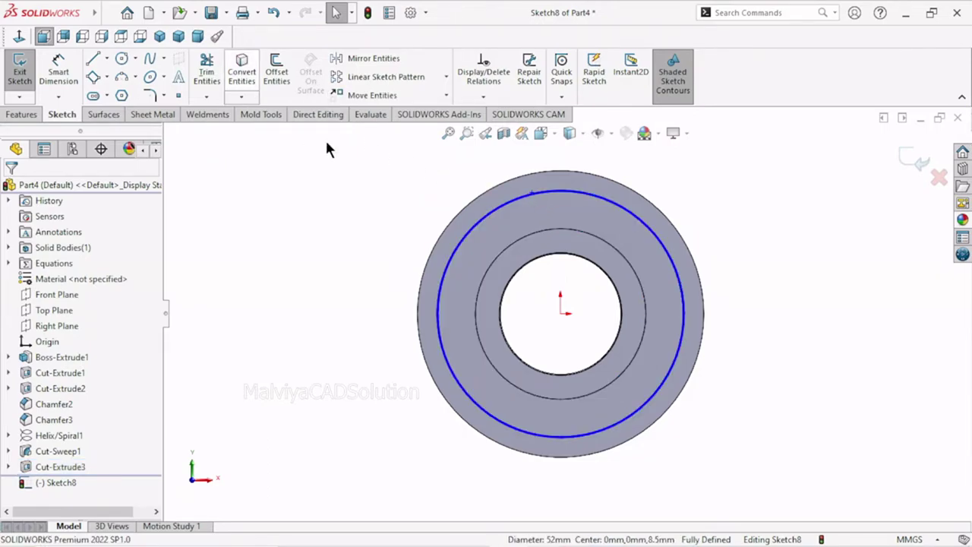
left_click(519, 244)
left_click(243, 76)
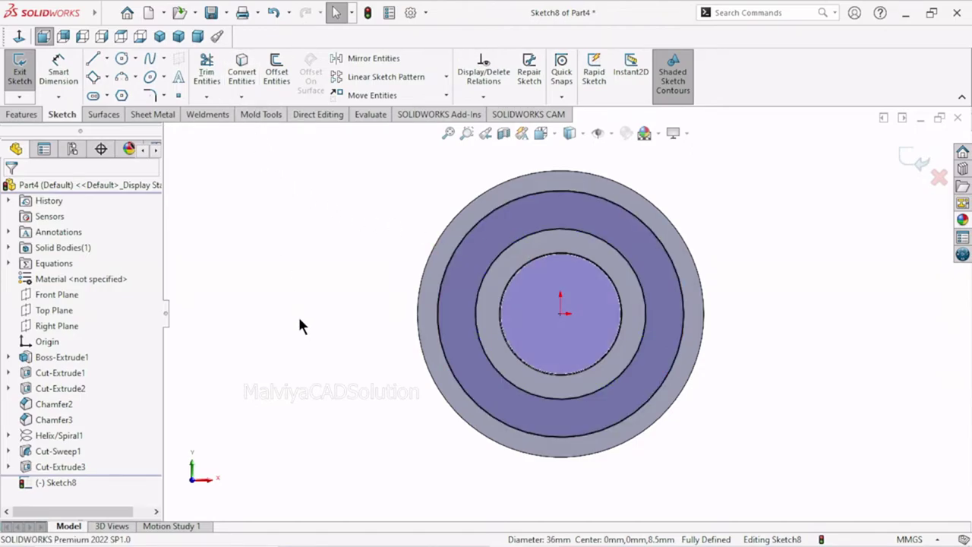
left_click(9, 114)
left_click(25, 72)
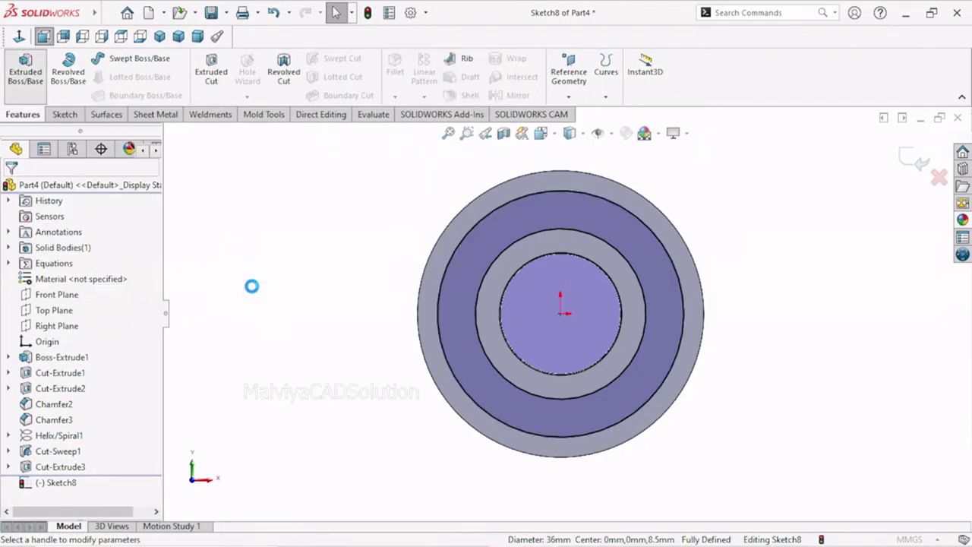
type("1")
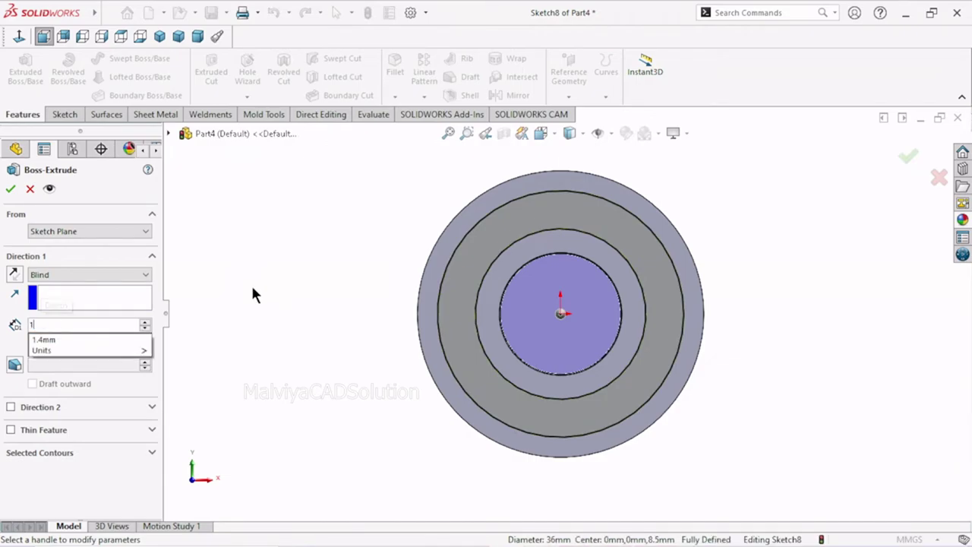
key("Return")
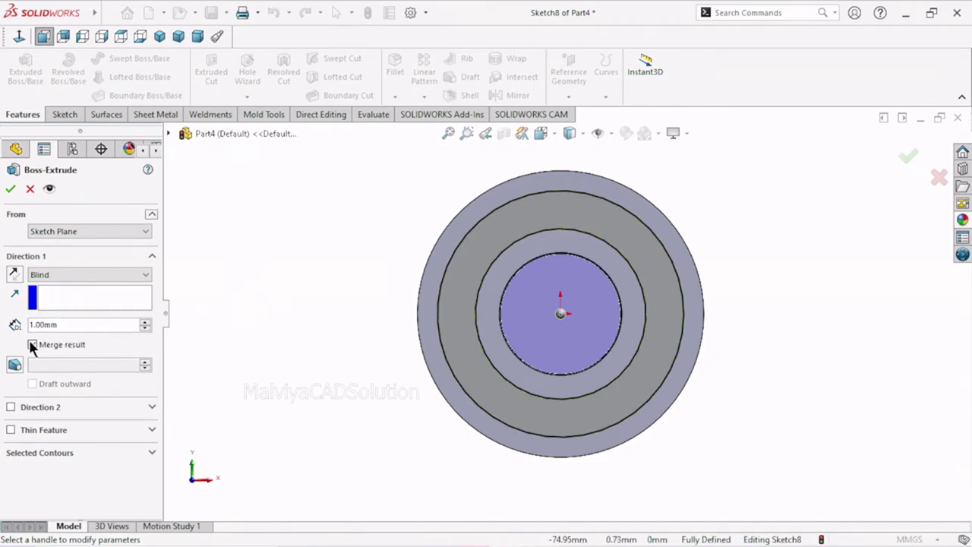
left_click(32, 345)
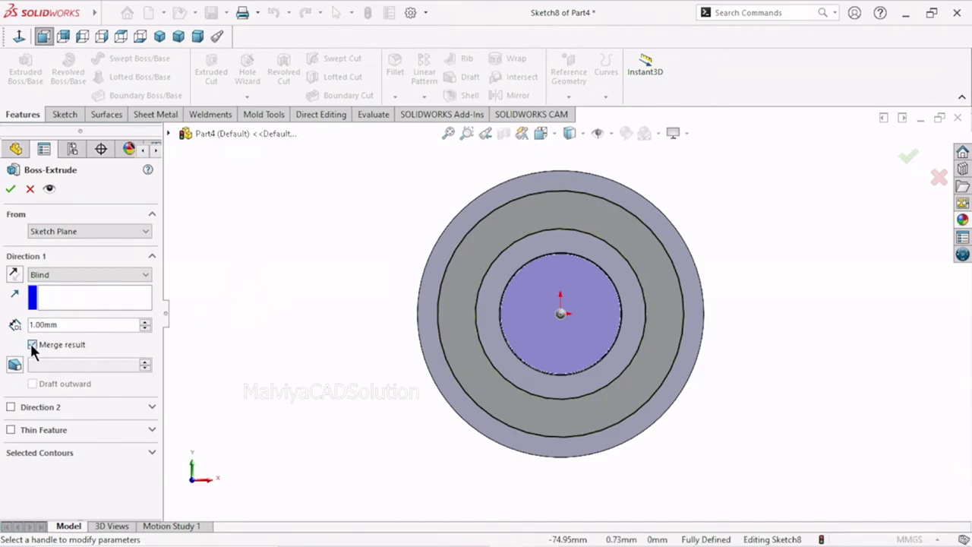
left_click(10, 188)
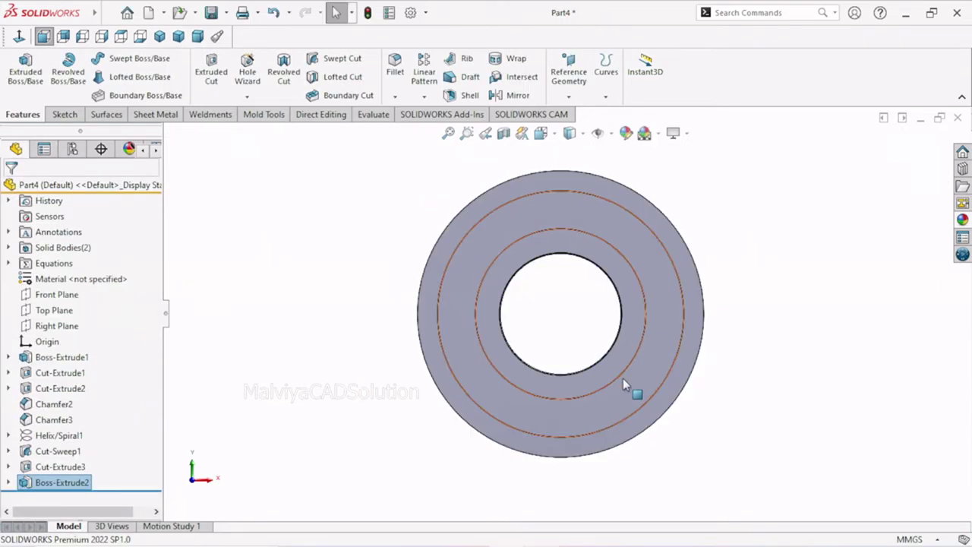
left_click(712, 369)
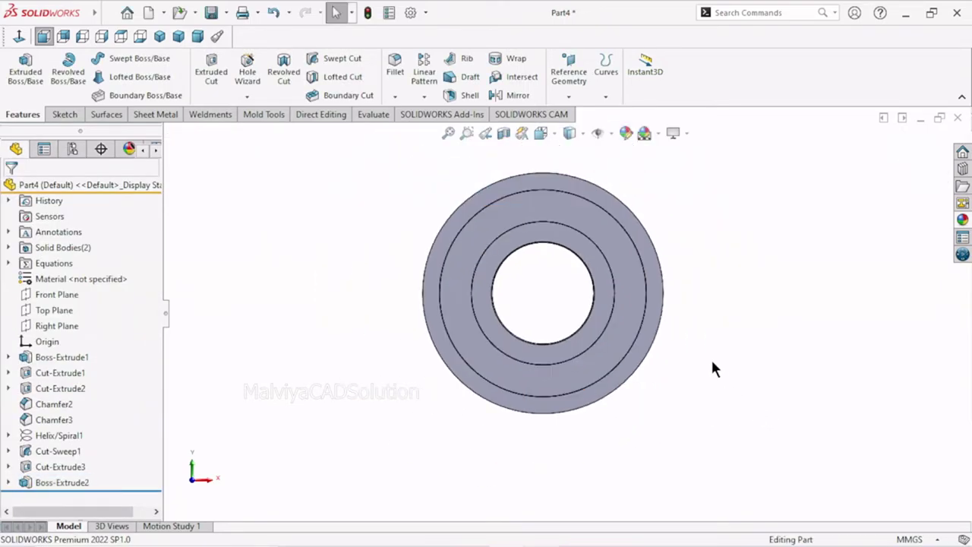
mouse_move(706, 357)
middle_mouse_down()
mouse_move(640, 309)
mouse_move(668, 275)
mouse_move(696, 360)
mouse_move(620, 345)
mouse_move(658, 284)
mouse_move(716, 386)
mouse_move(596, 326)
mouse_move(646, 357)
mouse_move(542, 373)
mouse_move(453, 360)
mouse_move(564, 373)
mouse_move(628, 419)
mouse_move(596, 459)
mouse_move(582, 441)
middle_mouse_up()
scroll(514, 288, "down", 3)
scroll(544, 304, "down", 2)
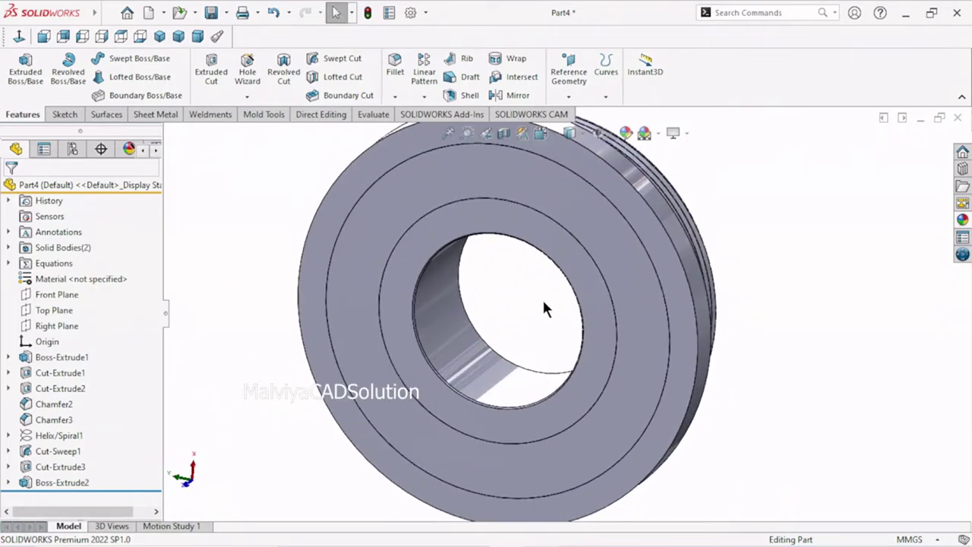
scroll(544, 301, "up", 5)
mouse_move(692, 372)
middle_mouse_down()
mouse_move(433, 339)
mouse_move(459, 233)
mouse_move(463, 358)
mouse_move(447, 371)
mouse_move(377, 380)
mouse_move(402, 422)
middle_mouse_up()
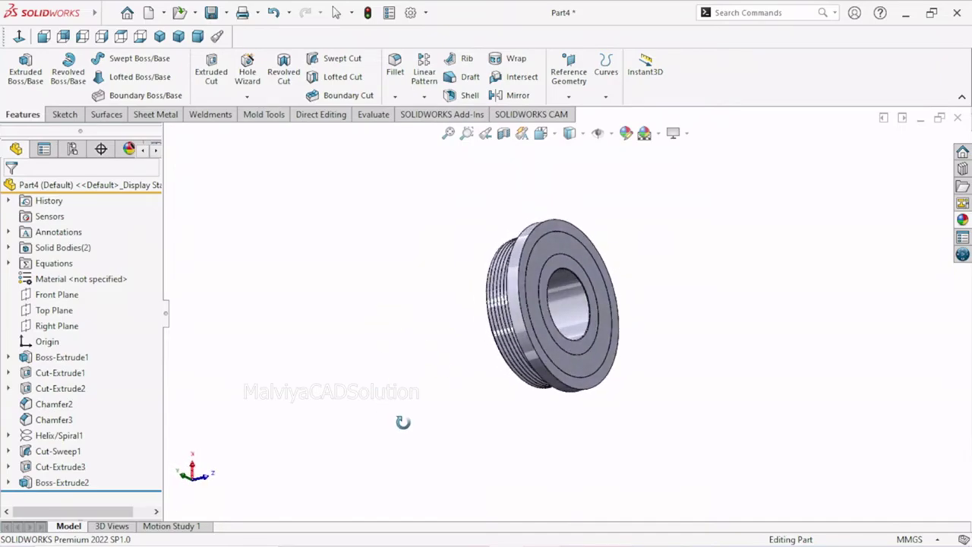
Step: Chamfer the flange's Ø60.5 mm outer edge at 3 mm × 45°
left_click(395, 99)
left_click(412, 121)
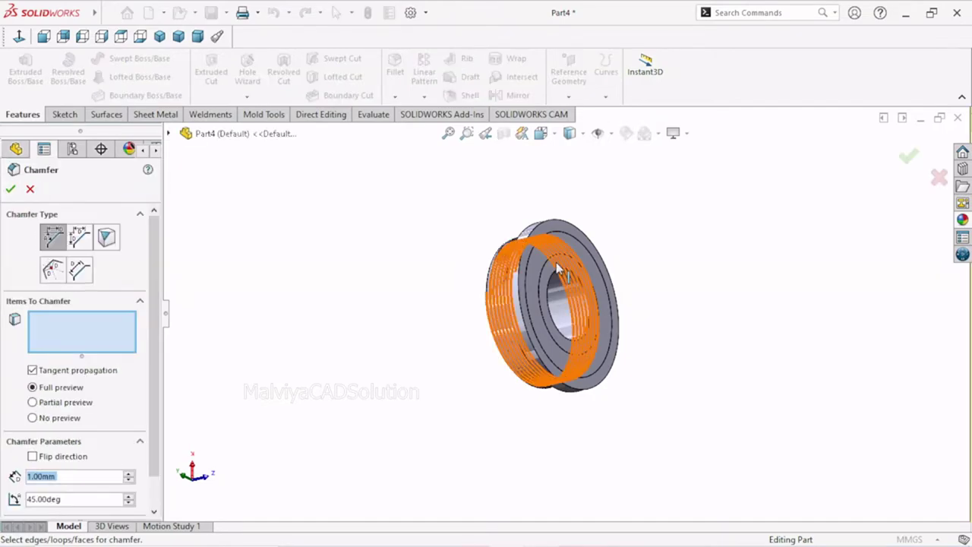
scroll(556, 267, "down", 3)
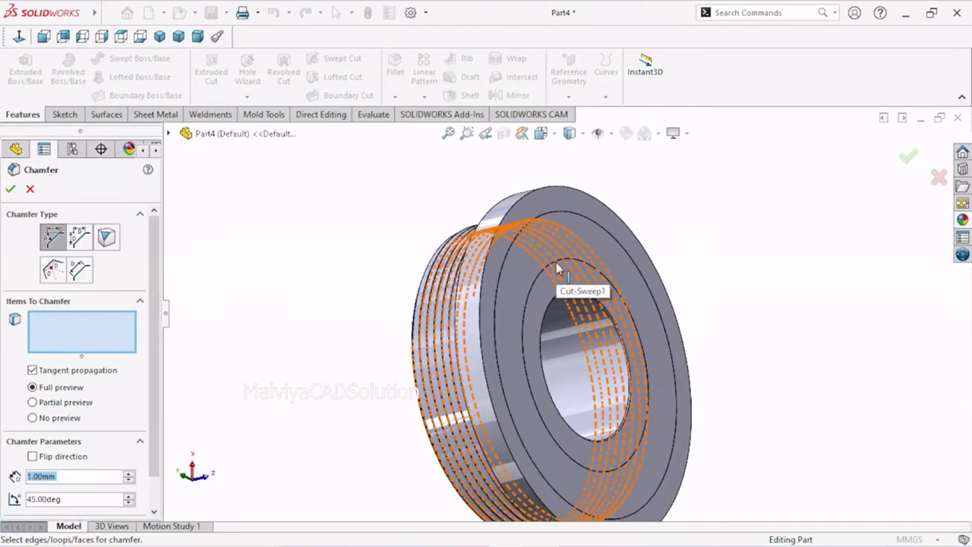
left_click(497, 235)
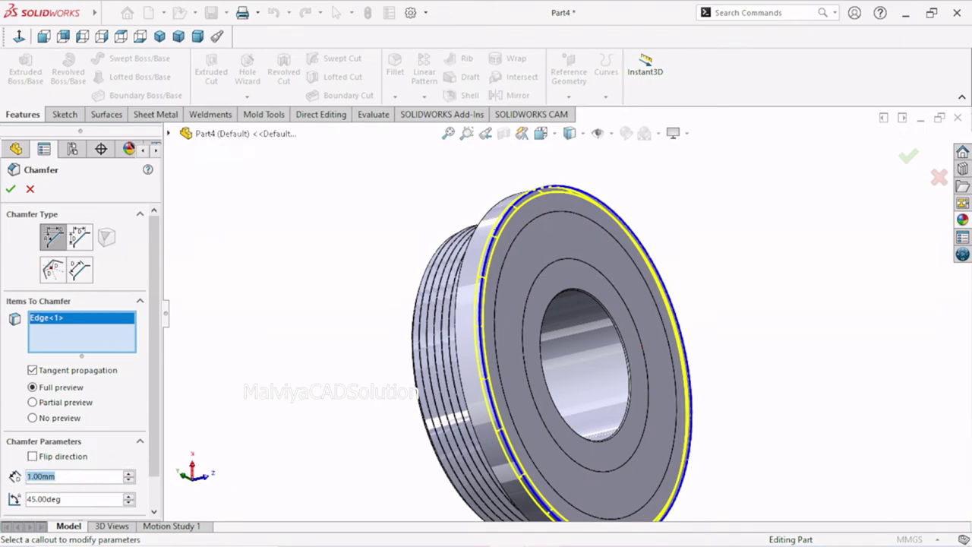
type("3")
key("Return")
key("f")
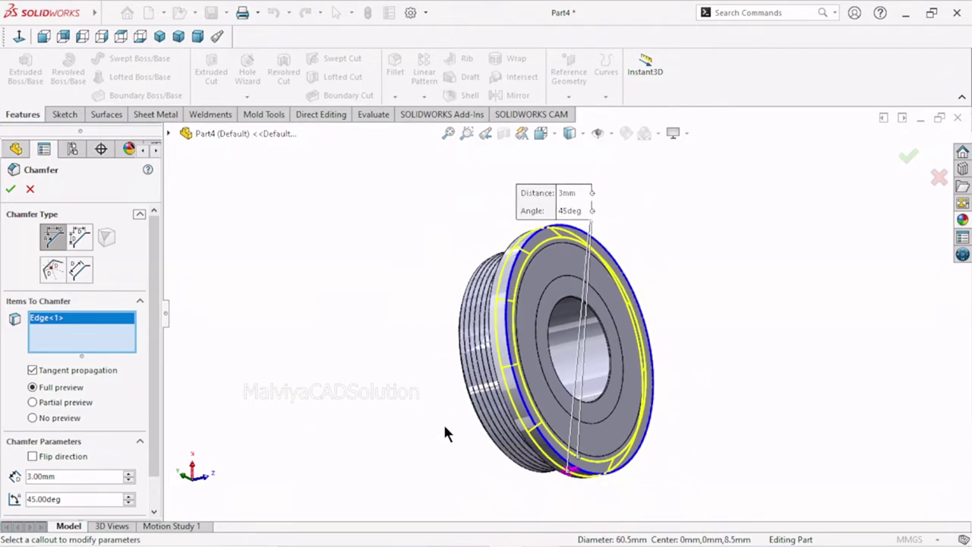
left_click(10, 191)
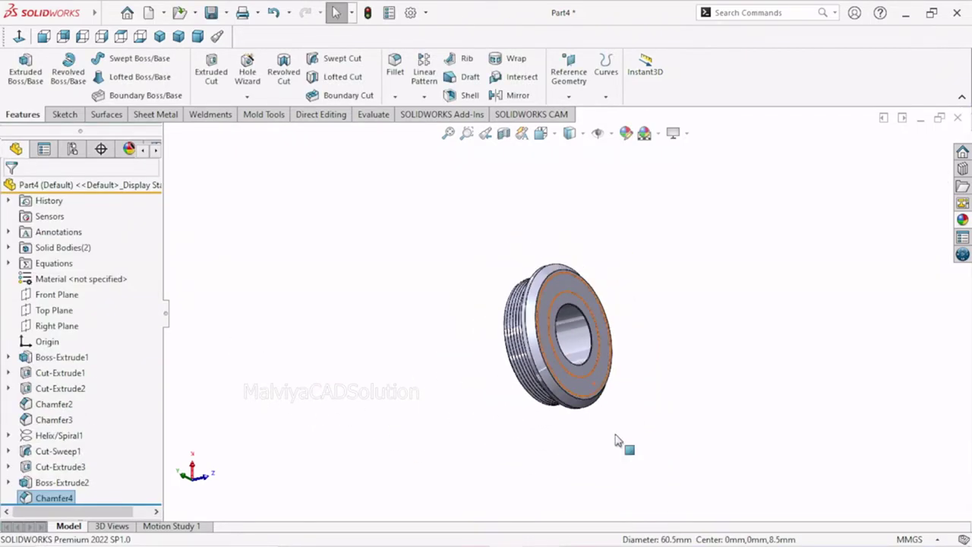
mouse_move(700, 369)
middle_mouse_down()
mouse_move(598, 419)
mouse_move(544, 325)
mouse_move(599, 284)
mouse_move(623, 304)
mouse_move(601, 355)
middle_mouse_up()
Step: Chamfer the circular edge at the bushing's threaded end by 0.1 mm × 45°
scroll(601, 354, "down", 2)
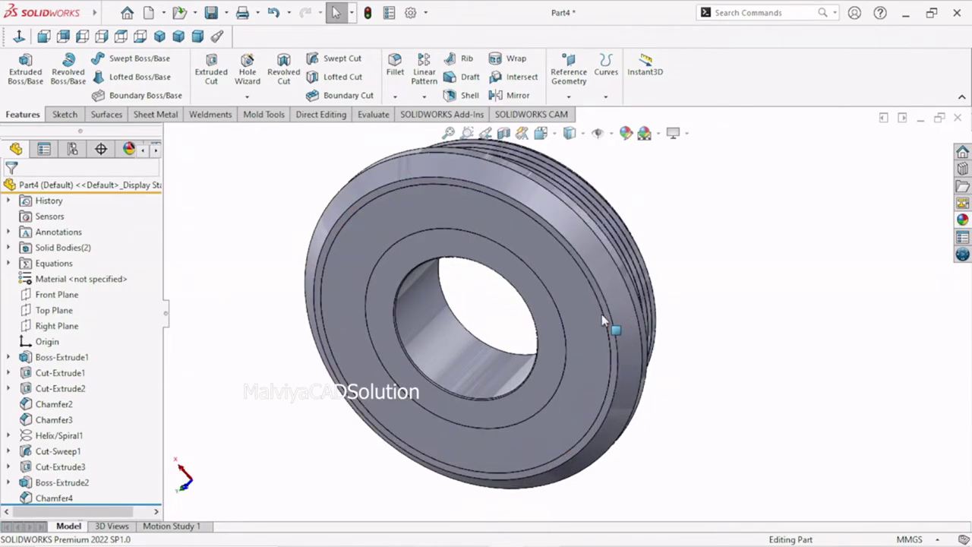
scroll(613, 327, "up", 2)
mouse_move(740, 339)
middle_mouse_down()
mouse_move(659, 382)
mouse_move(655, 442)
middle_mouse_up()
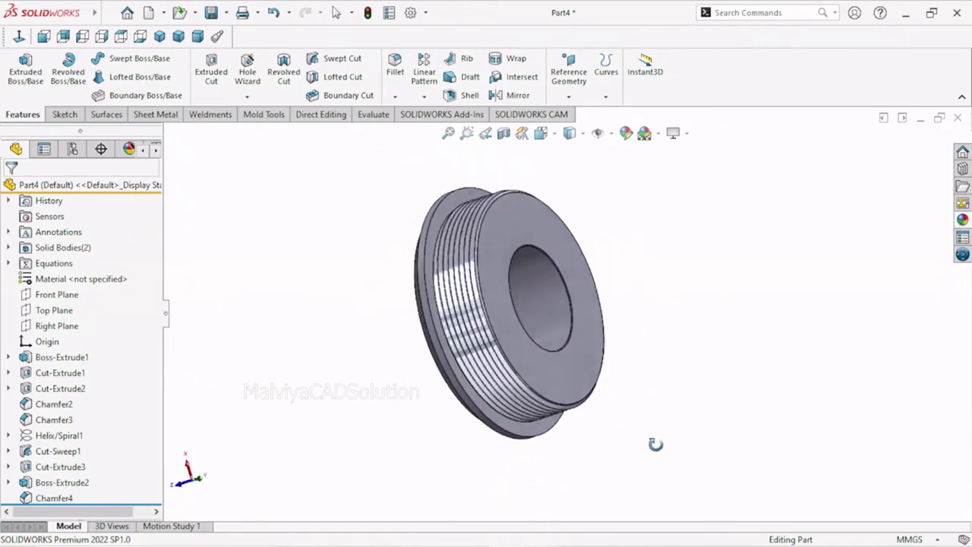
scroll(468, 296, "down", 3)
scroll(466, 295, "up", 3)
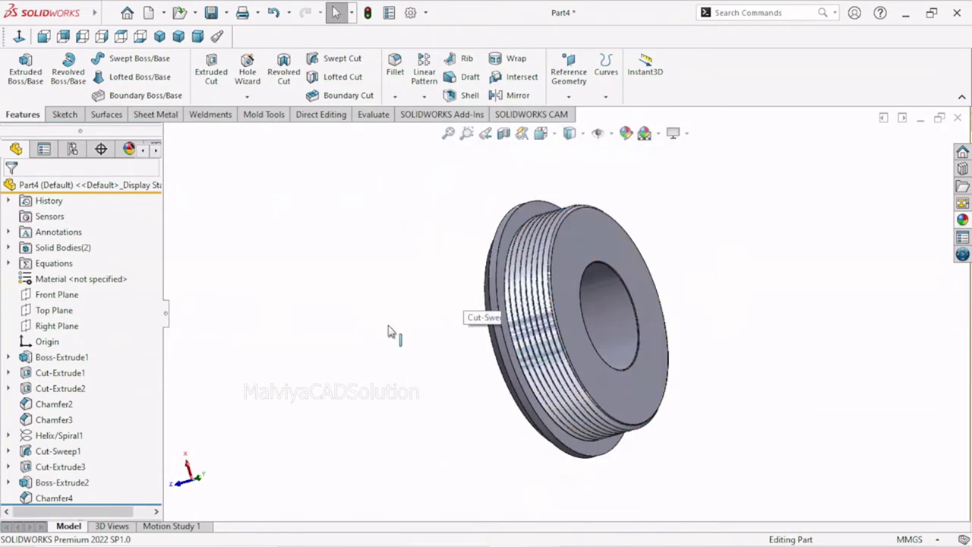
left_click(397, 98)
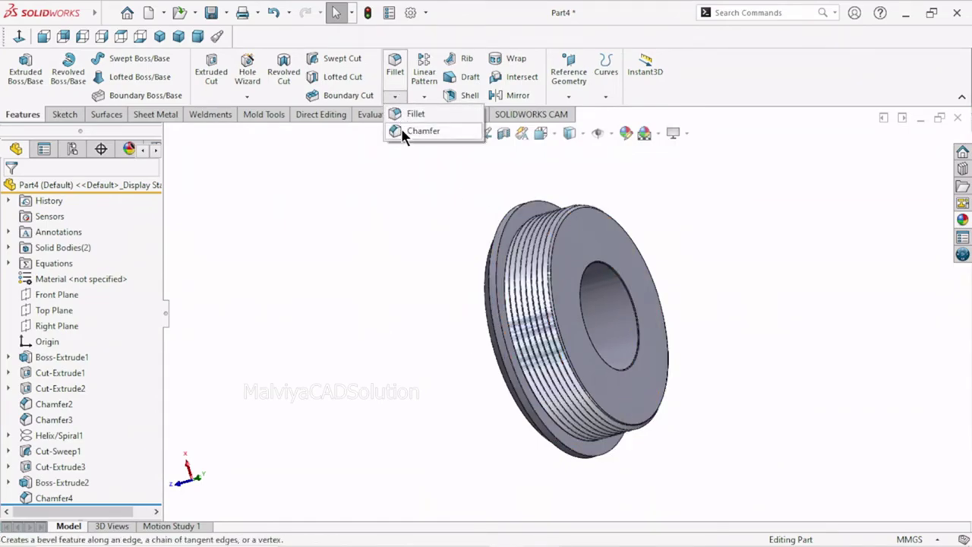
left_click(402, 129)
type("0.")
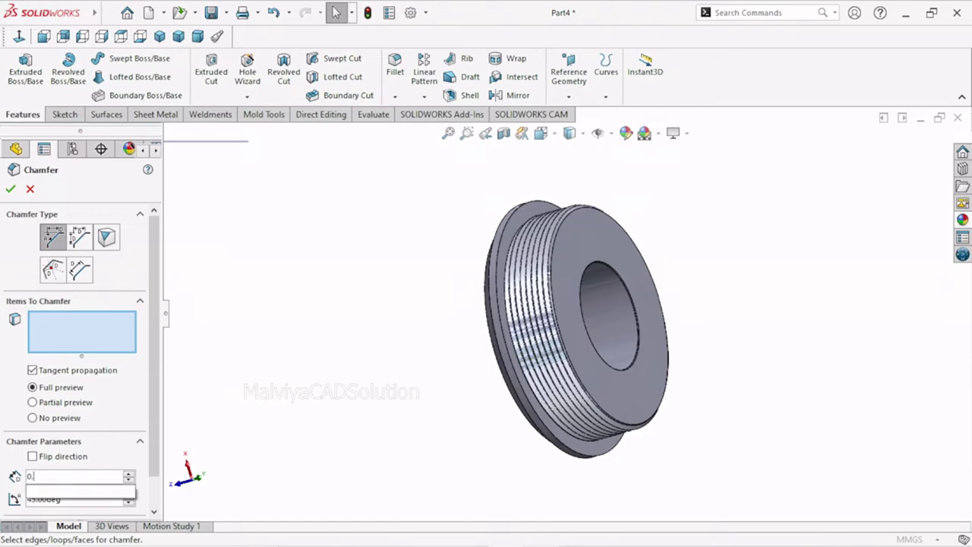
type("1")
scroll(501, 294, "down", 2)
scroll(501, 295, "down", 2)
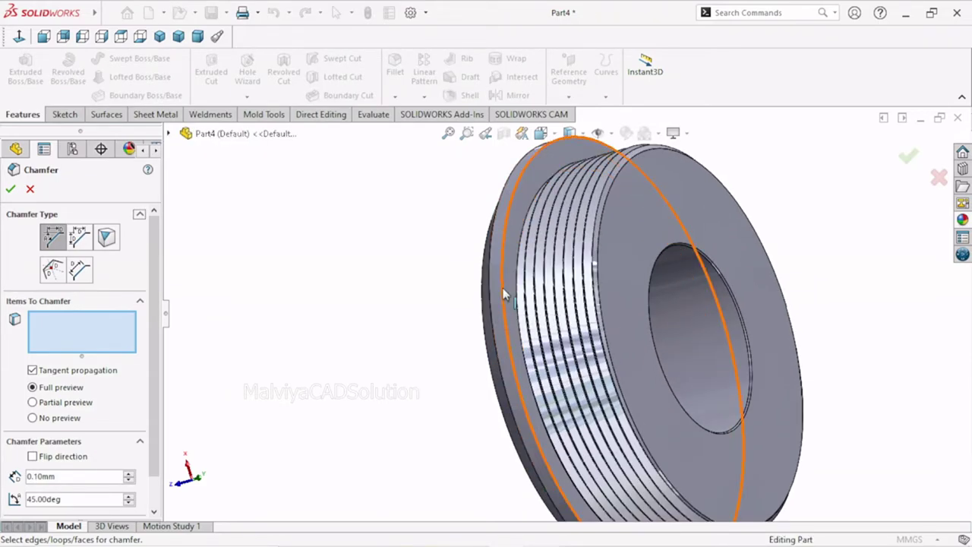
left_click(503, 295)
left_click(8, 189)
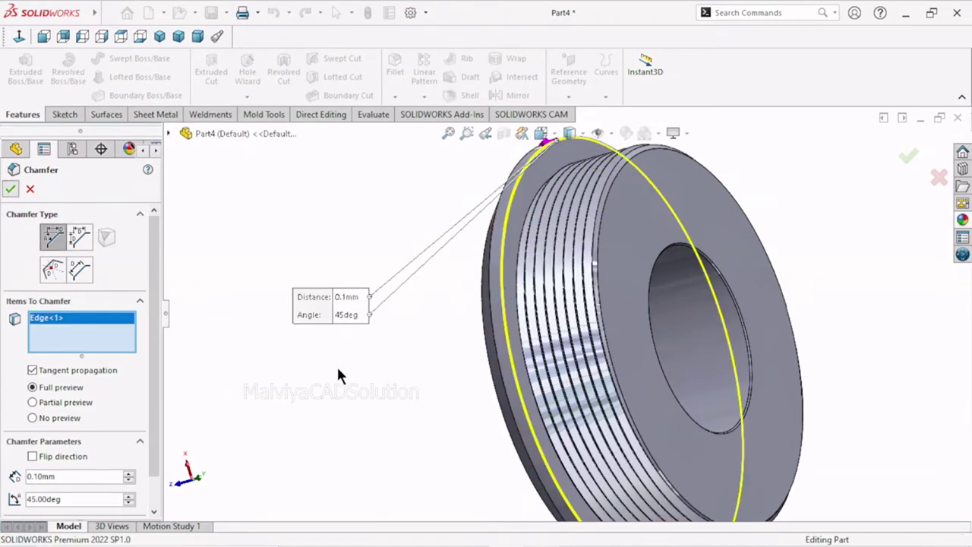
scroll(465, 420, "up", 5)
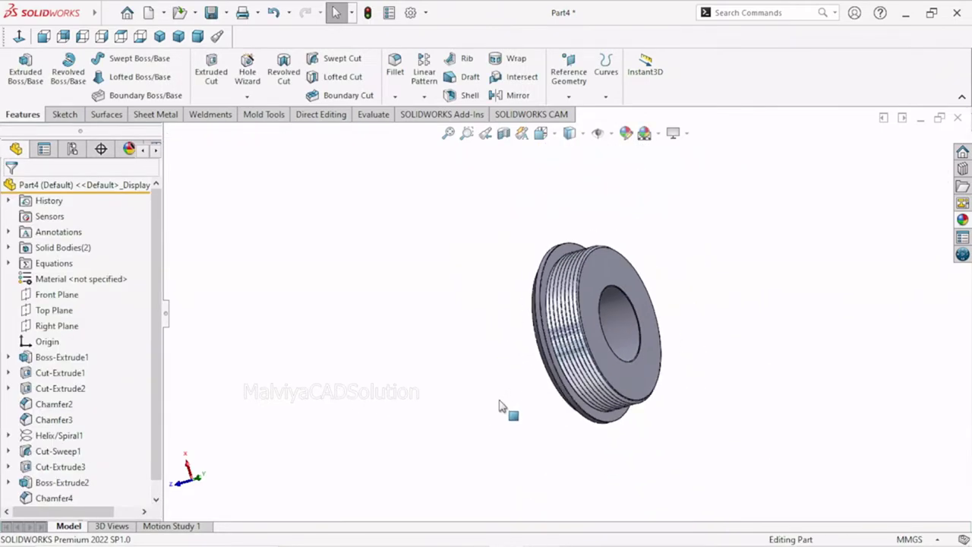
mouse_move(499, 405)
middle_mouse_down()
mouse_move(530, 417)
mouse_move(661, 387)
mouse_move(656, 419)
mouse_move(576, 517)
mouse_move(651, 361)
middle_mouse_up()
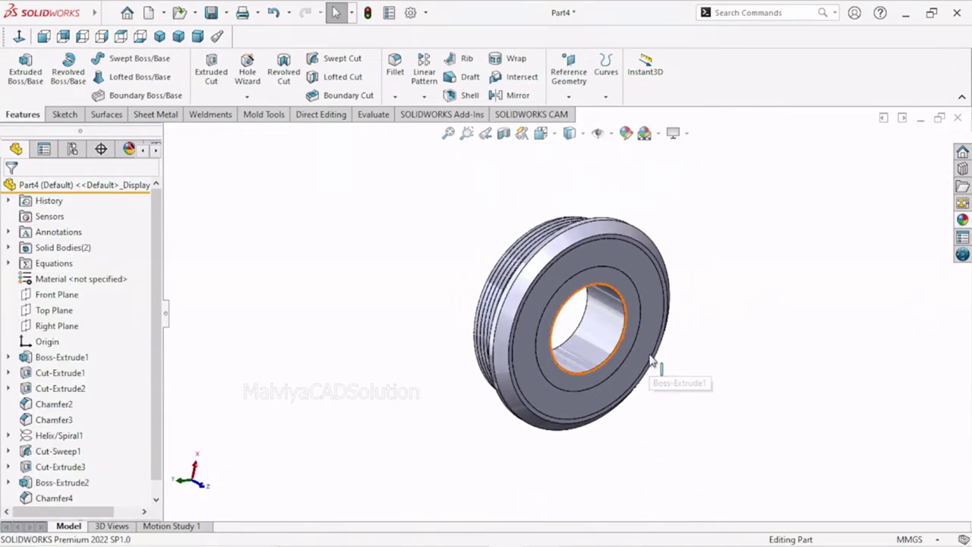
Step: Apply the Metal > Steel brushed steel appearance to the whole bushing
left_click(962, 220)
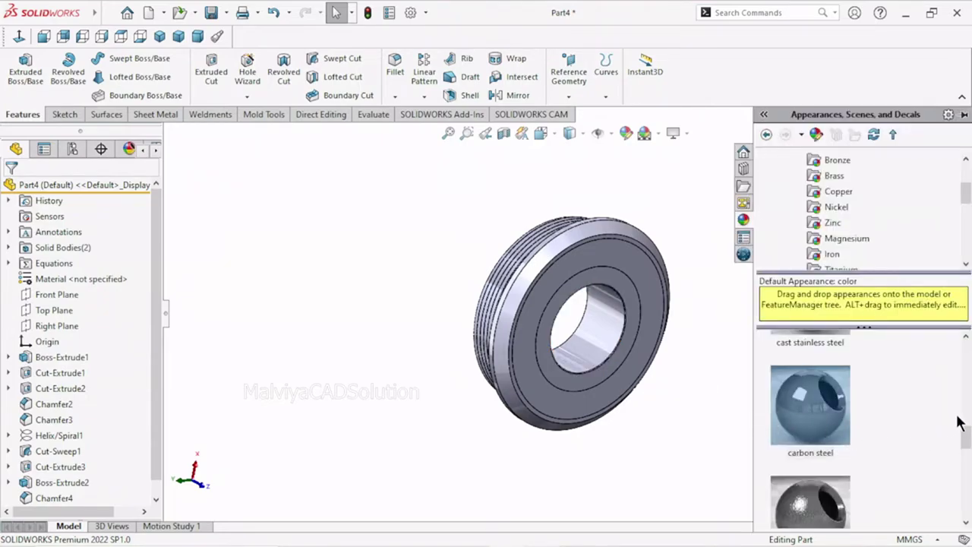
left_click_drag(968, 444, 965, 342)
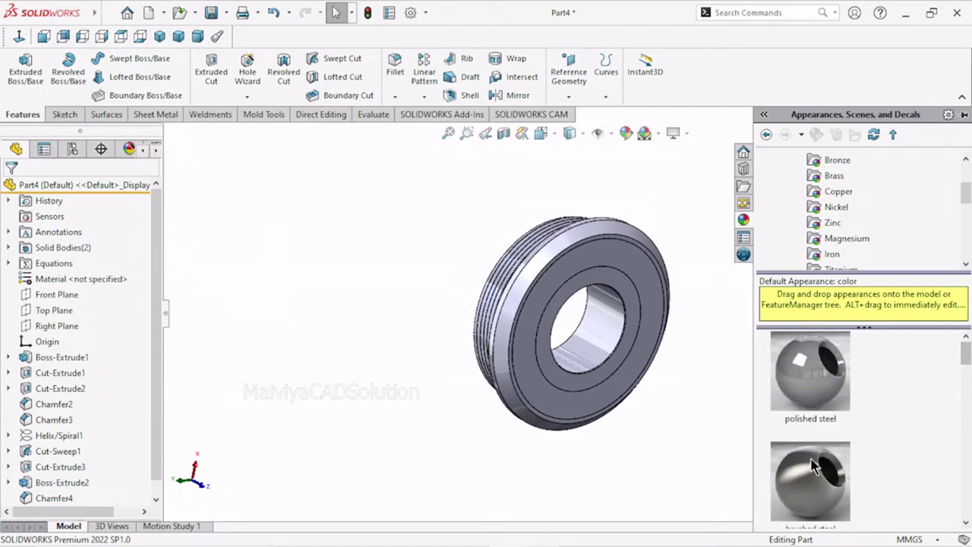
left_click(810, 474)
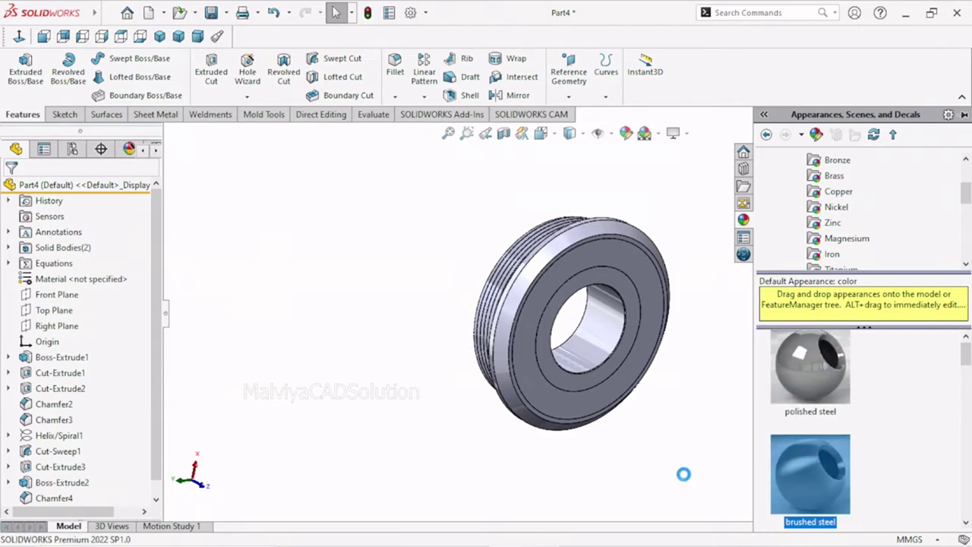
scroll(621, 322, "down", 3)
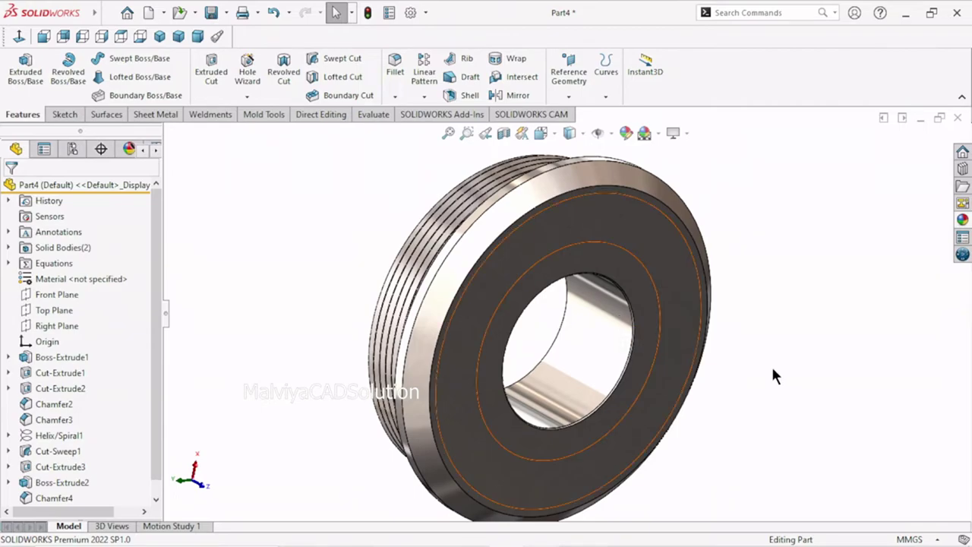
key("ctrl+1")
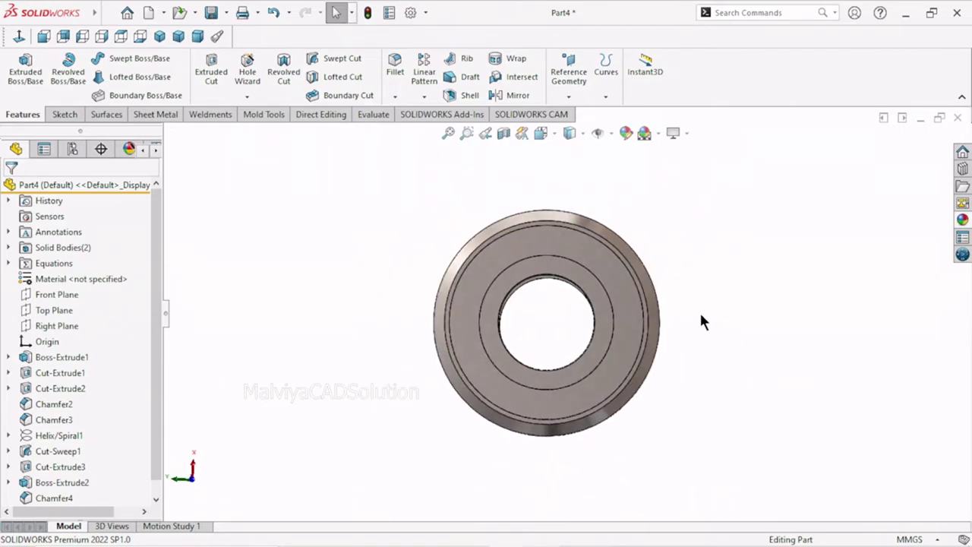
scroll(566, 264, "down", 2)
scroll(439, 291, "down", 2)
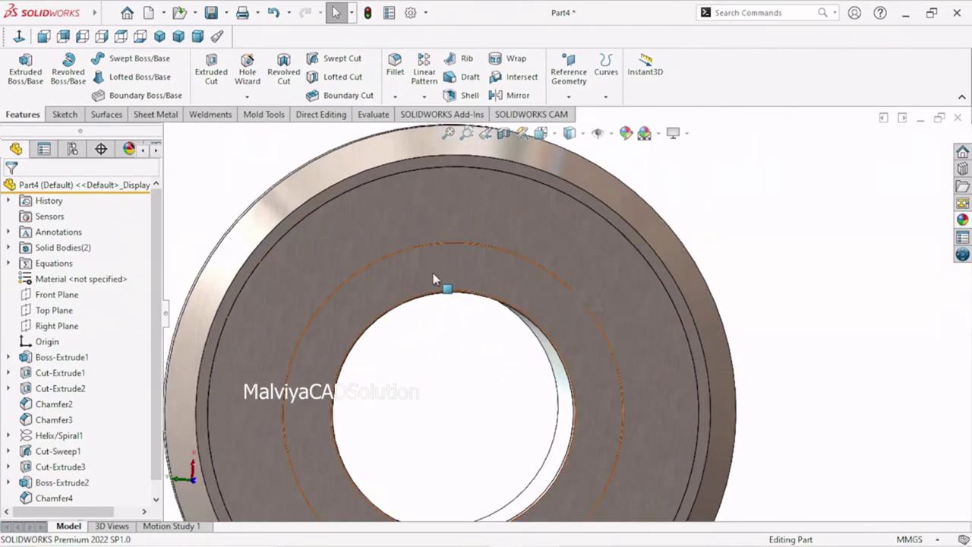
Step: Colour the inner ring face and outer chamfer ring face on the front black
left_click(432, 273)
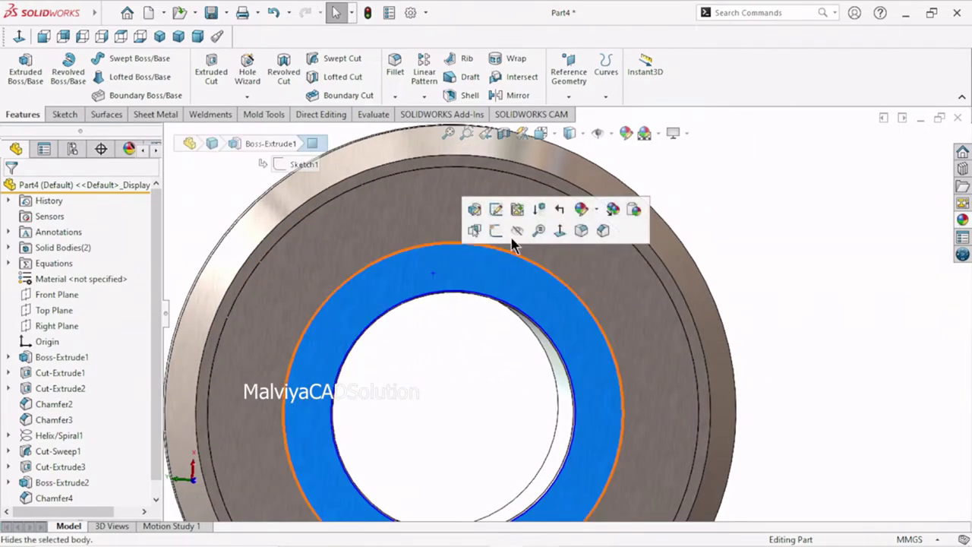
left_click(419, 157, "ctrl")
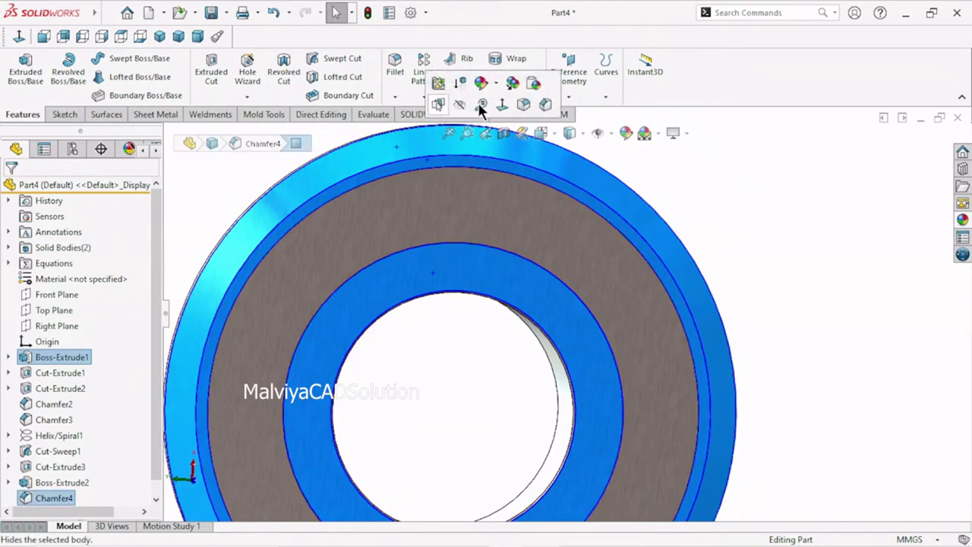
left_click(626, 135)
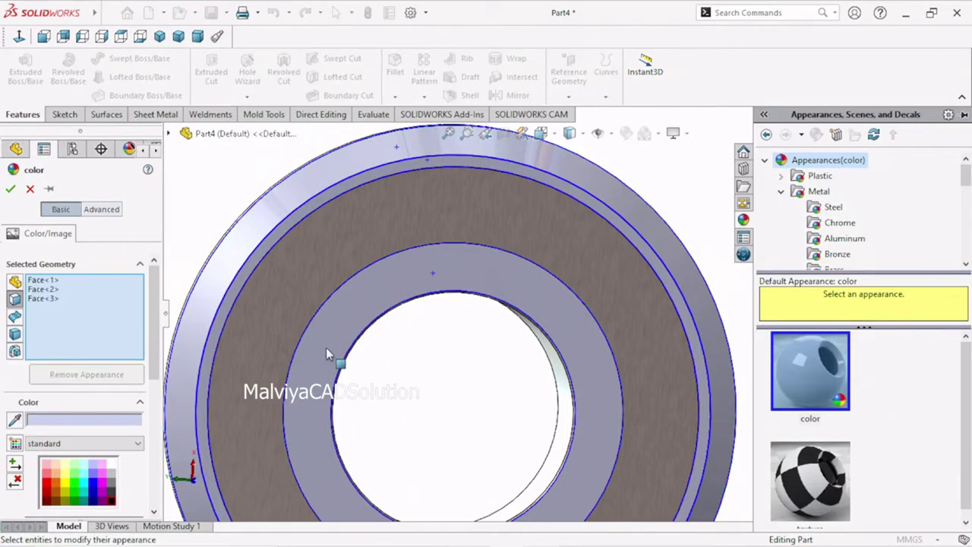
left_click(114, 499)
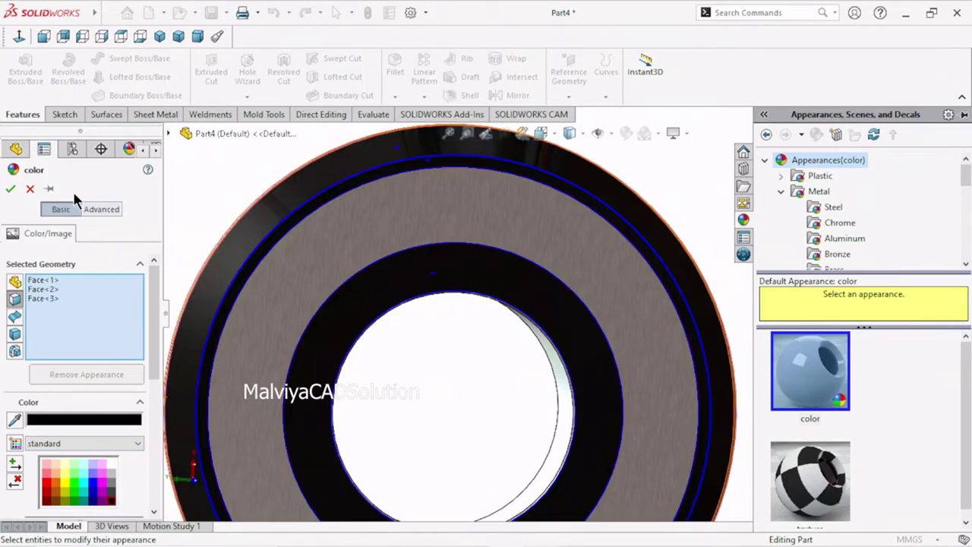
left_click(9, 189)
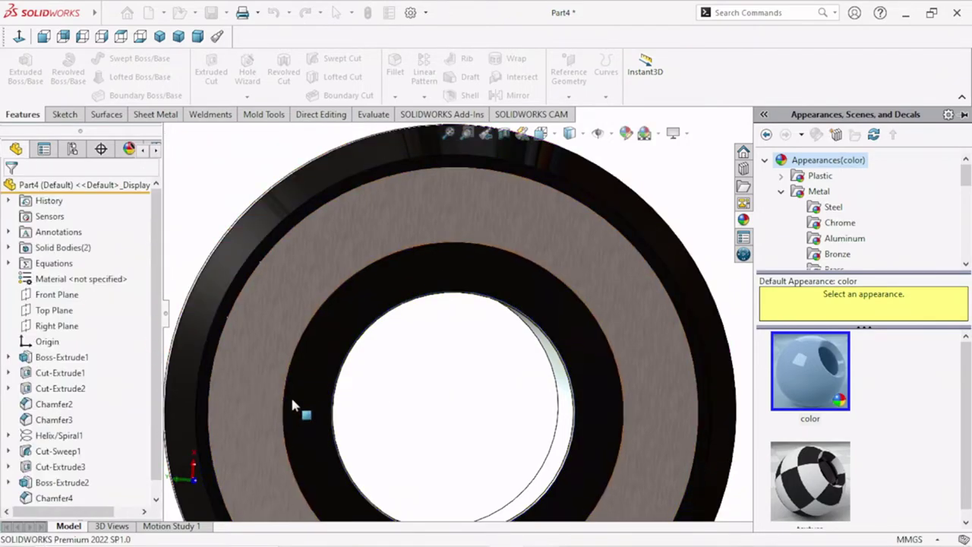
scroll(296, 397, "up", 5)
Step: Orbit to an angled view and start editing the front ring face's appearance
mouse_move(379, 386)
middle_mouse_down()
mouse_move(466, 345)
mouse_move(408, 299)
middle_mouse_up()
scroll(581, 341, "down", 6)
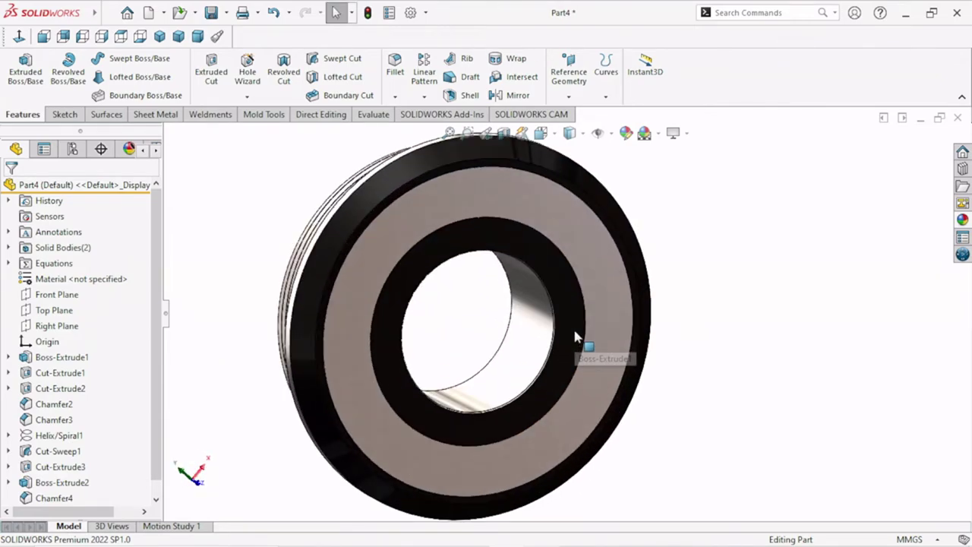
left_click(618, 242)
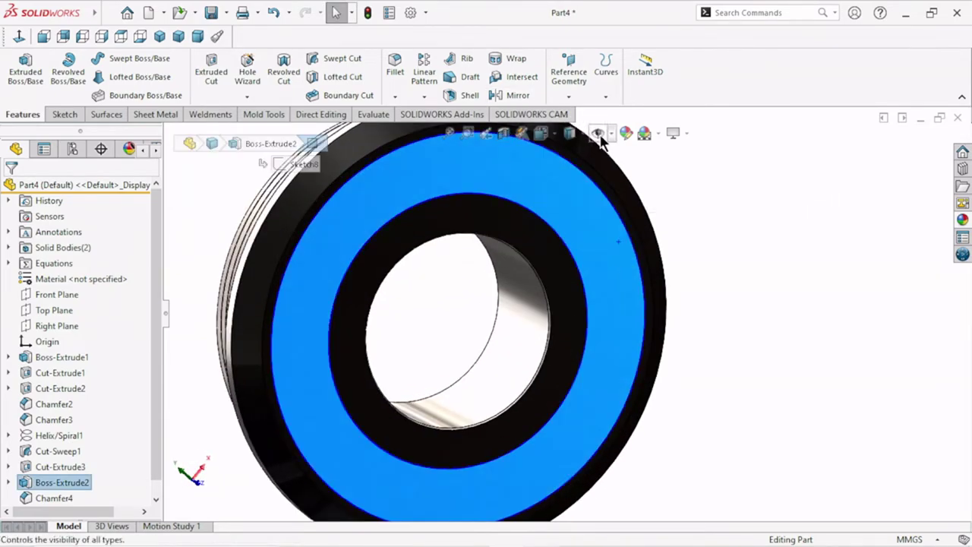
left_click(625, 134)
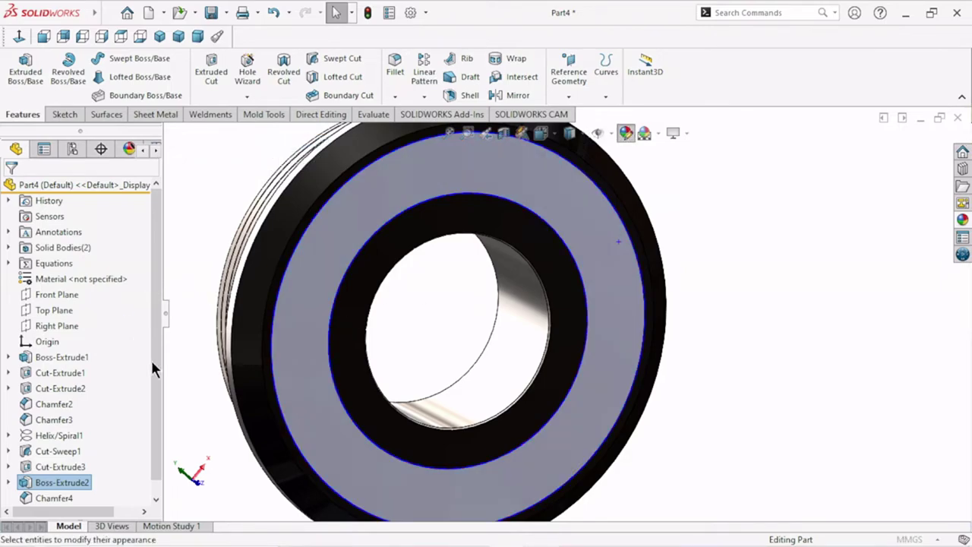
Step: Colour the front ring face red (255,0,0) and accept it
scroll(152, 368, "down", 3)
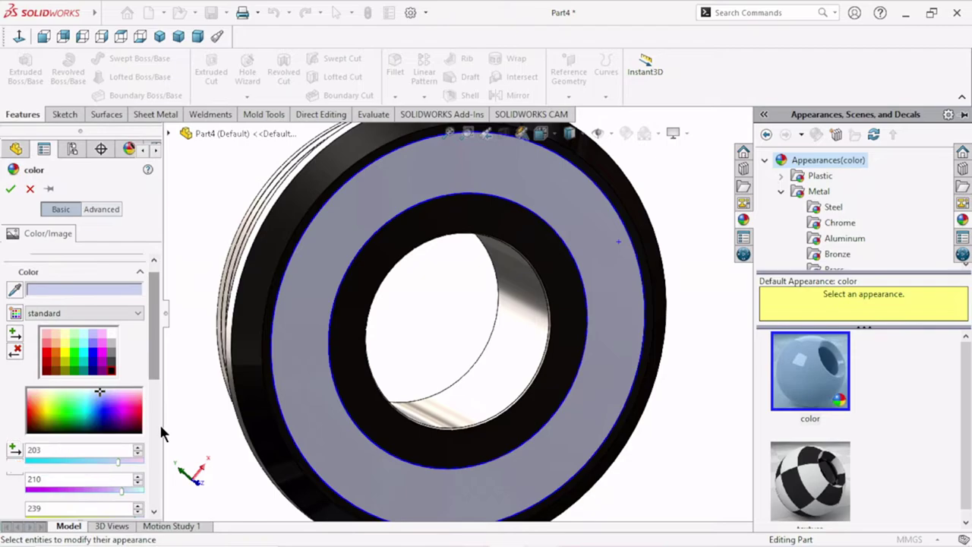
left_click(46, 351)
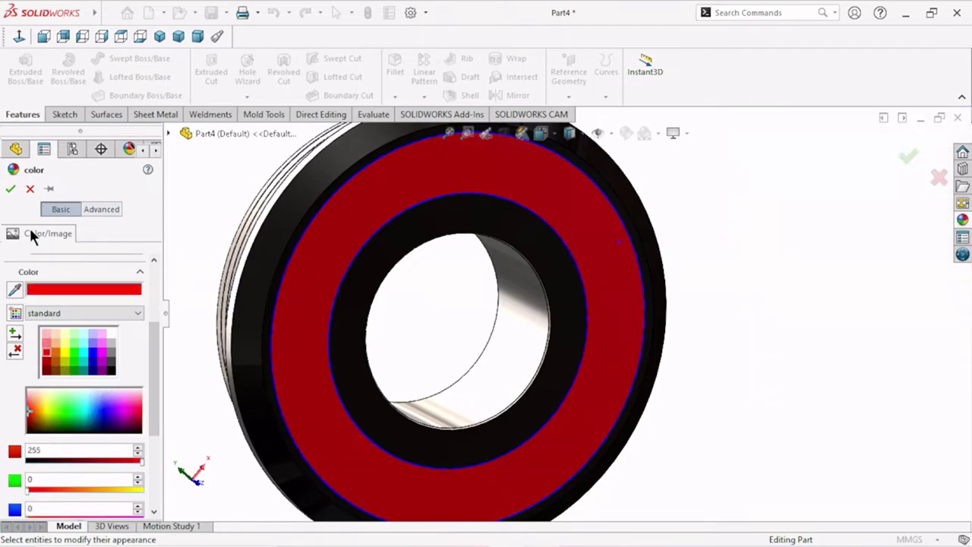
left_click(10, 188)
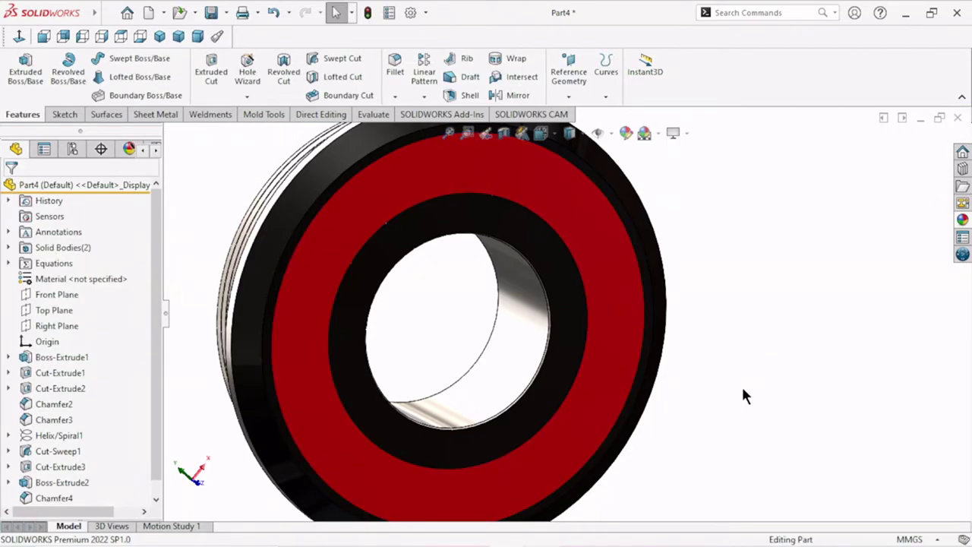
key("ctrl+1")
Step: Orbit toward a front-on view and select the red ring face
mouse_move(684, 344)
middle_mouse_down()
mouse_move(655, 343)
mouse_move(694, 373)
mouse_move(746, 362)
mouse_move(723, 437)
mouse_move(581, 341)
middle_mouse_up()
scroll(581, 341, "down", 3)
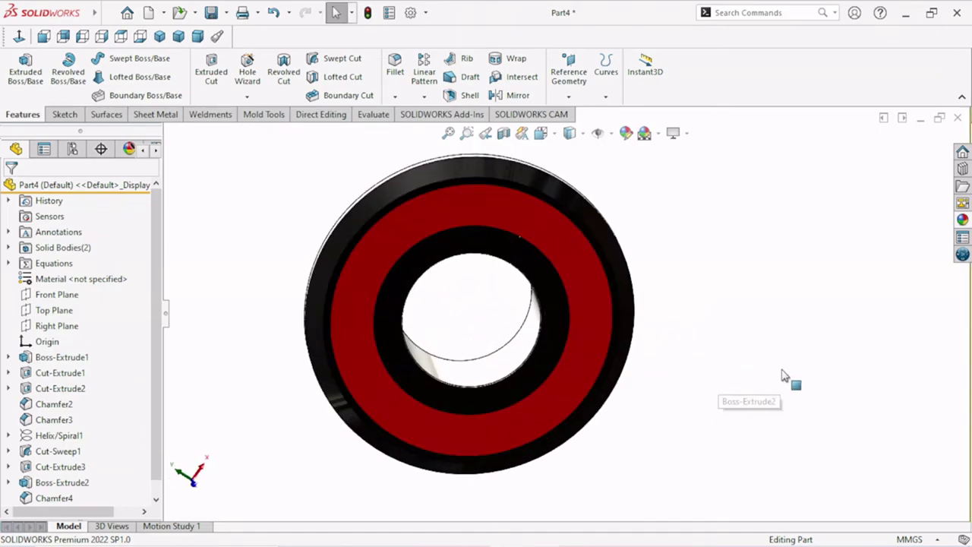
left_click(547, 239)
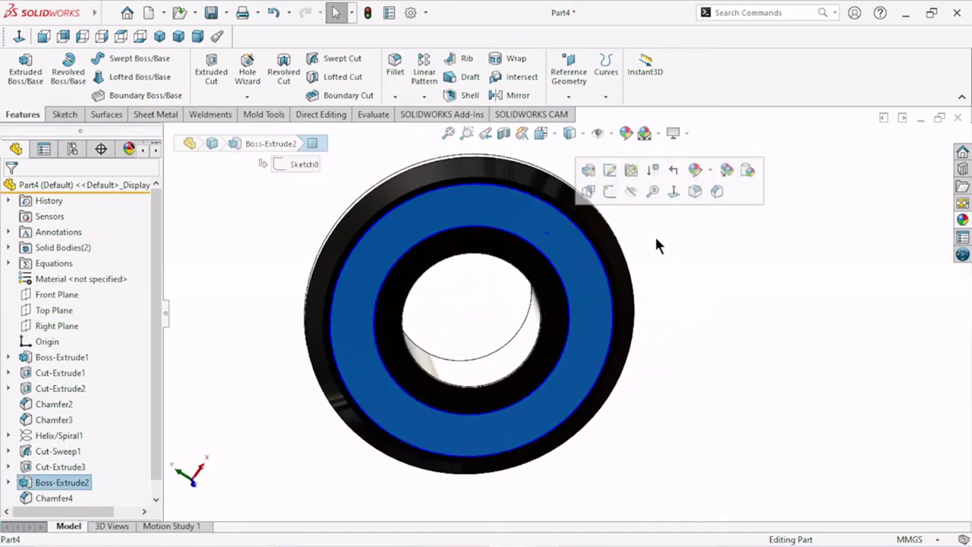
Step: Sketch a 40.16 mm circle centred on the origin on the red face
left_click(608, 191)
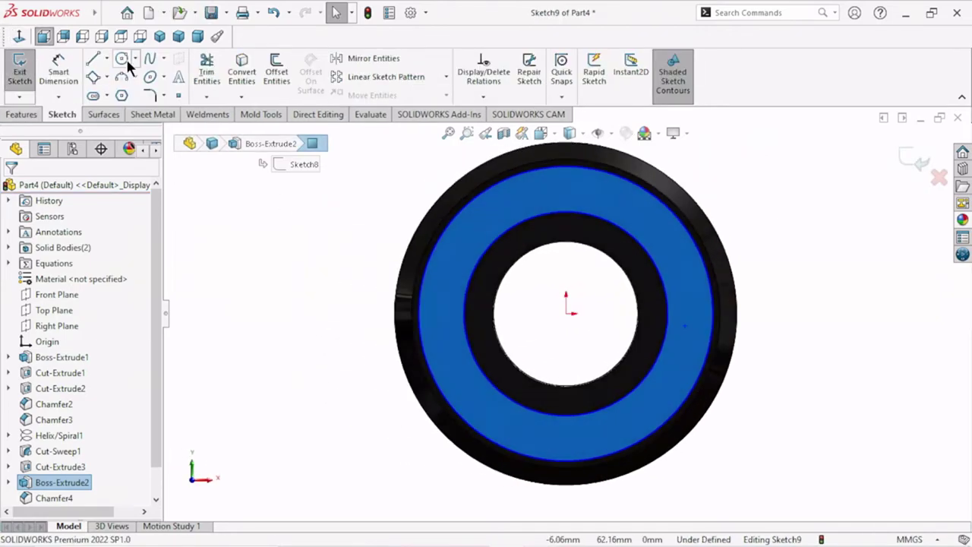
left_click(123, 59)
left_click(567, 314)
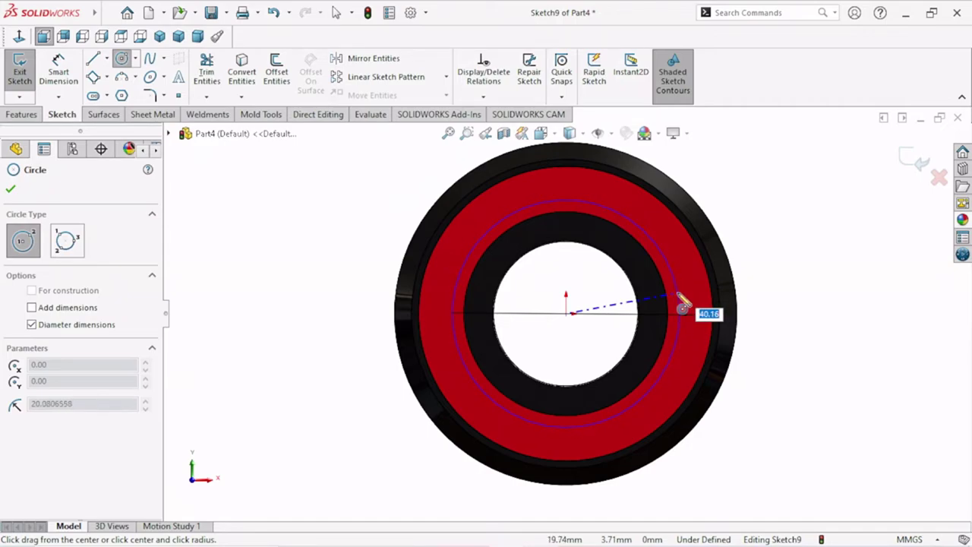
left_click(682, 306)
right_click(782, 280)
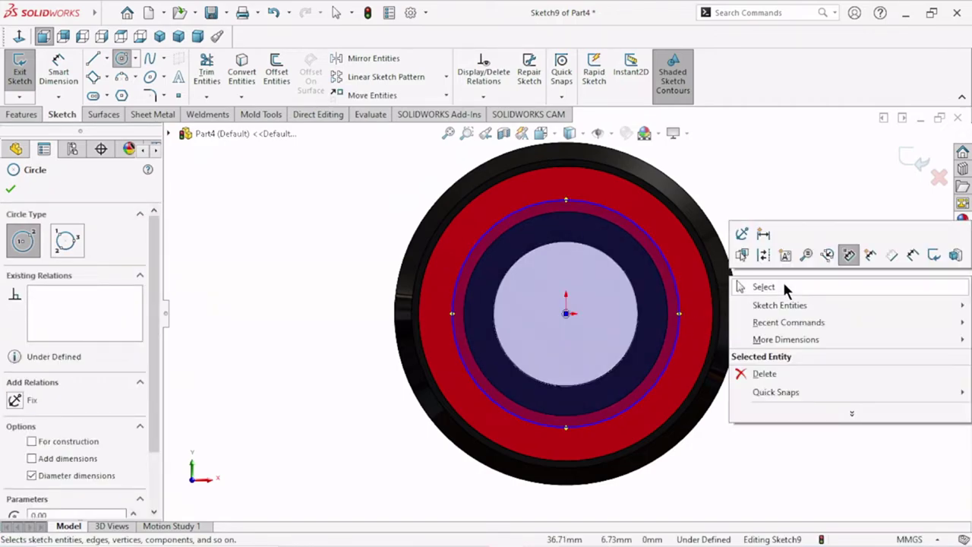
left_click(782, 283)
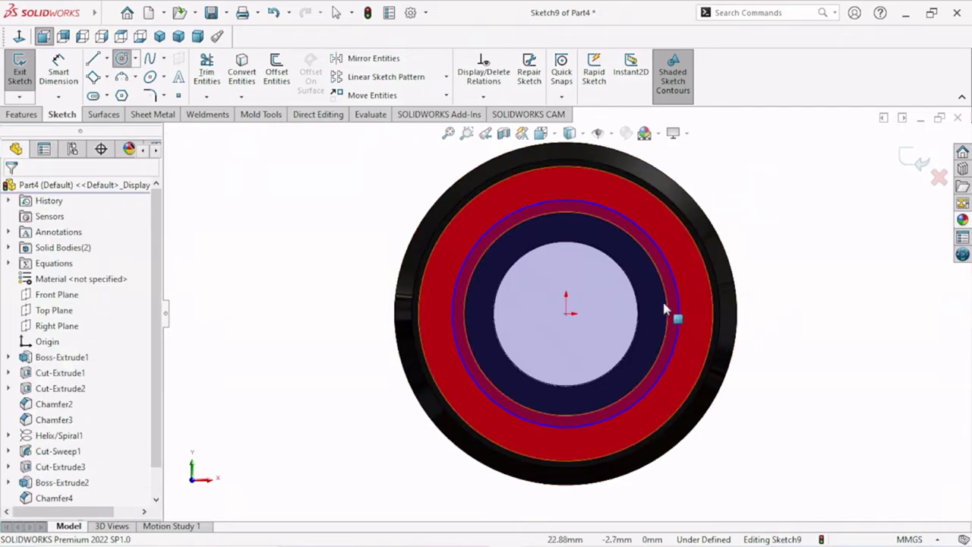
Step: Make the circle construction geometry and exit the sketch
left_click(615, 228)
left_click(31, 379)
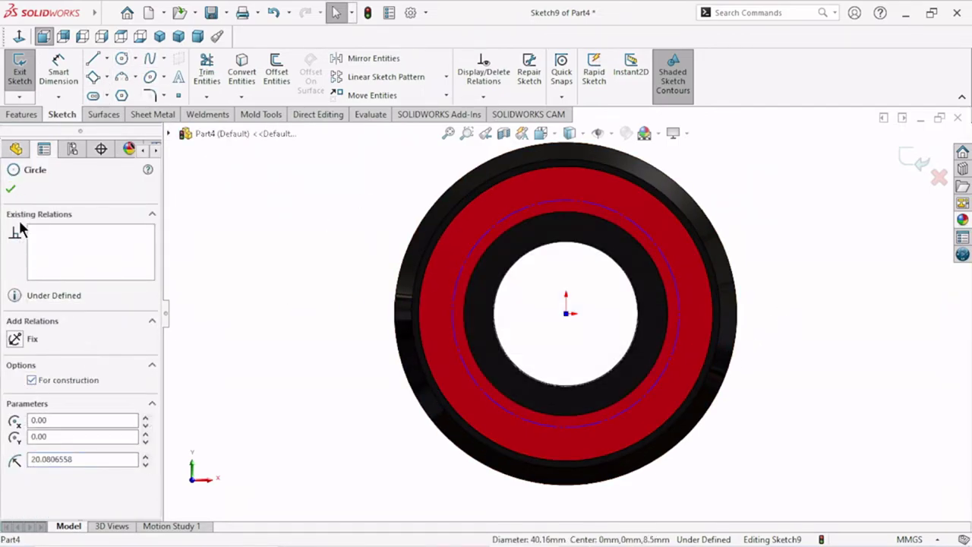
left_click(10, 189)
scroll(625, 260, "down", 1)
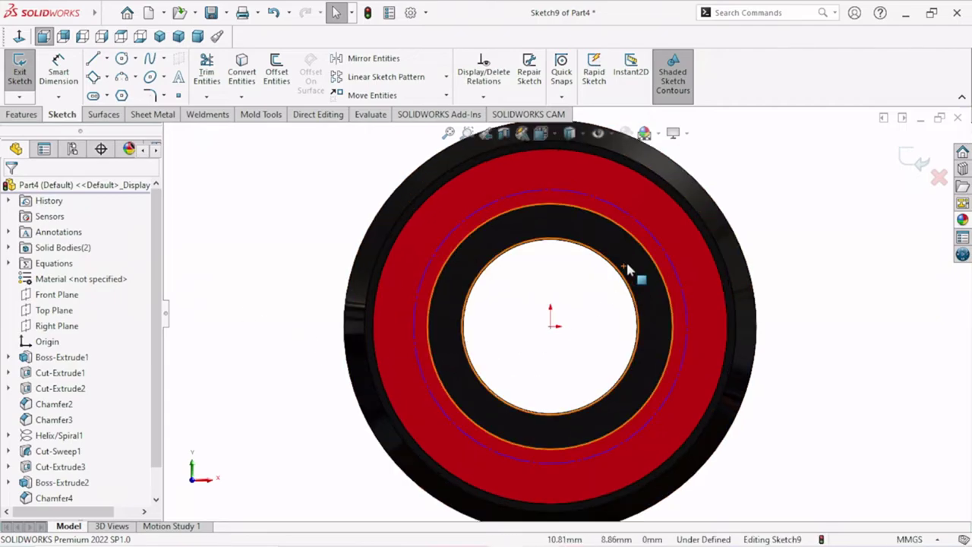
left_click(920, 166)
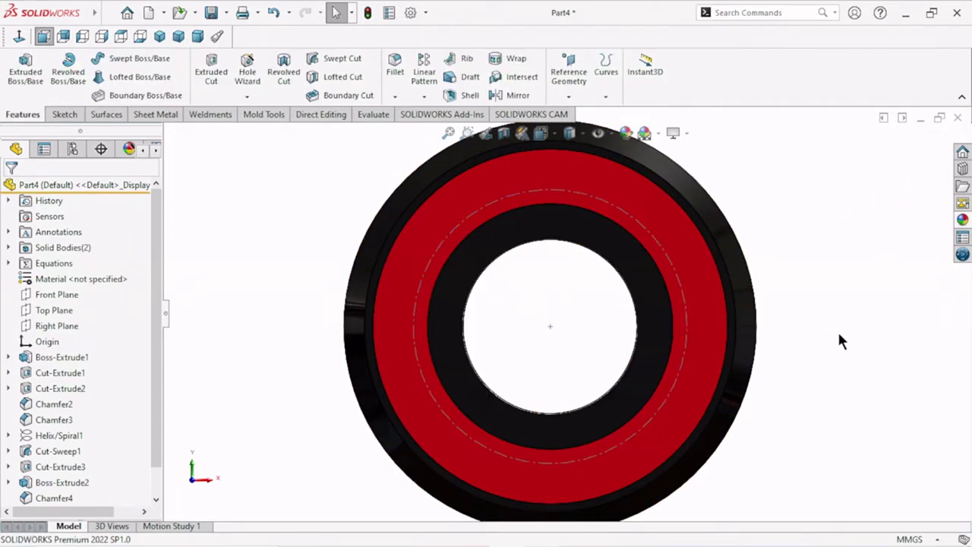
Step: Start Sketch Text on the red face, using the construction circle (Arc1) as the text path
left_click(64, 115)
left_click(179, 77)
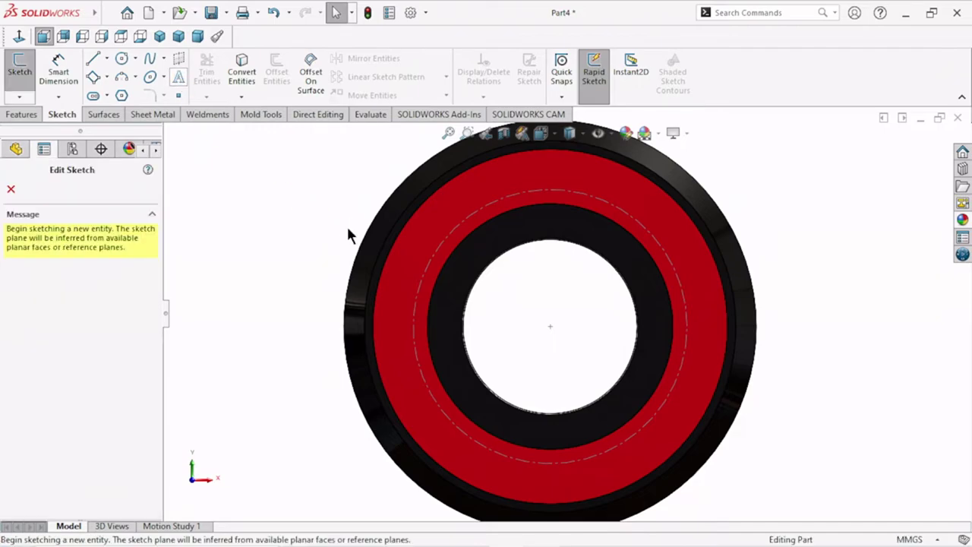
left_click(498, 197)
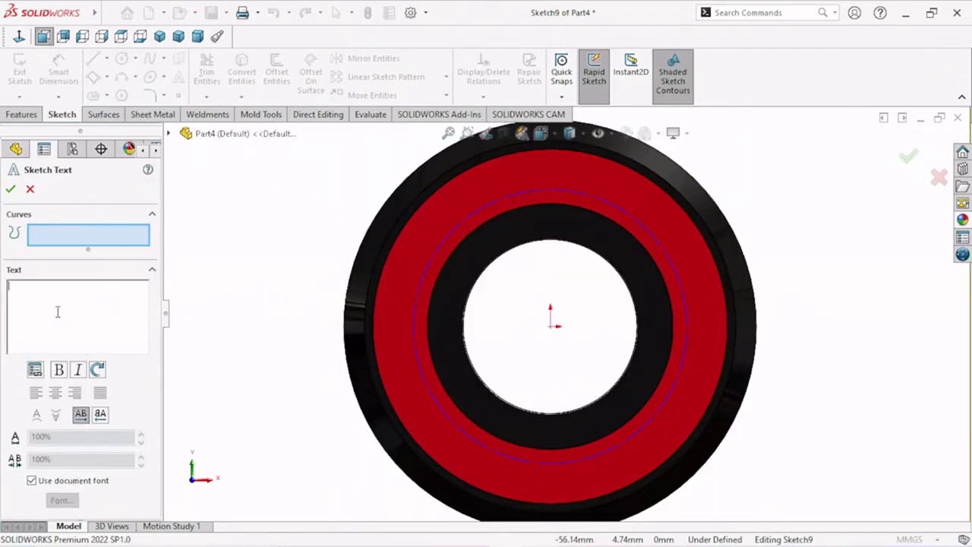
type("M")
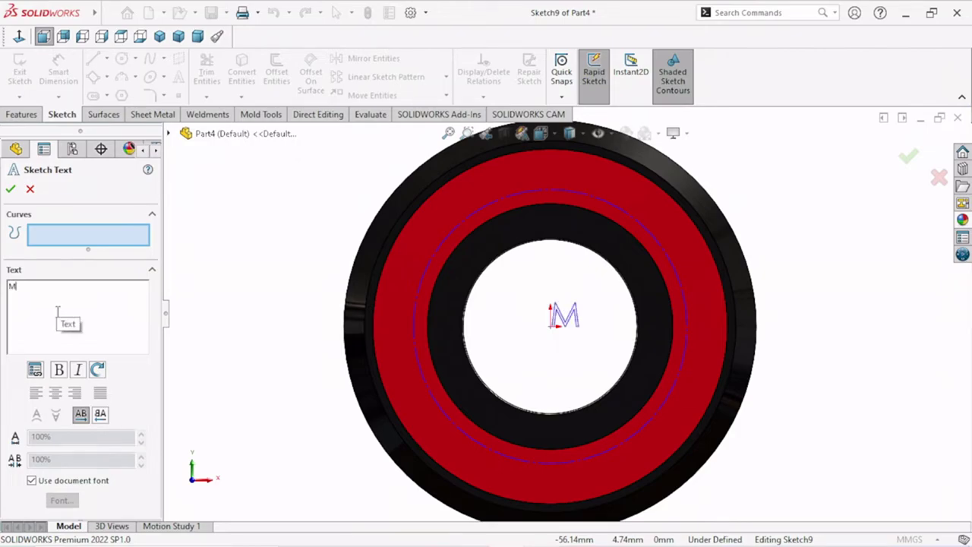
type("a")
key("BackSpace")
key("BackSpace")
left_click(501, 205)
Step: Type 'Malviya' along the circle, flipped vertically and horizontally to read upright
left_click(19, 305)
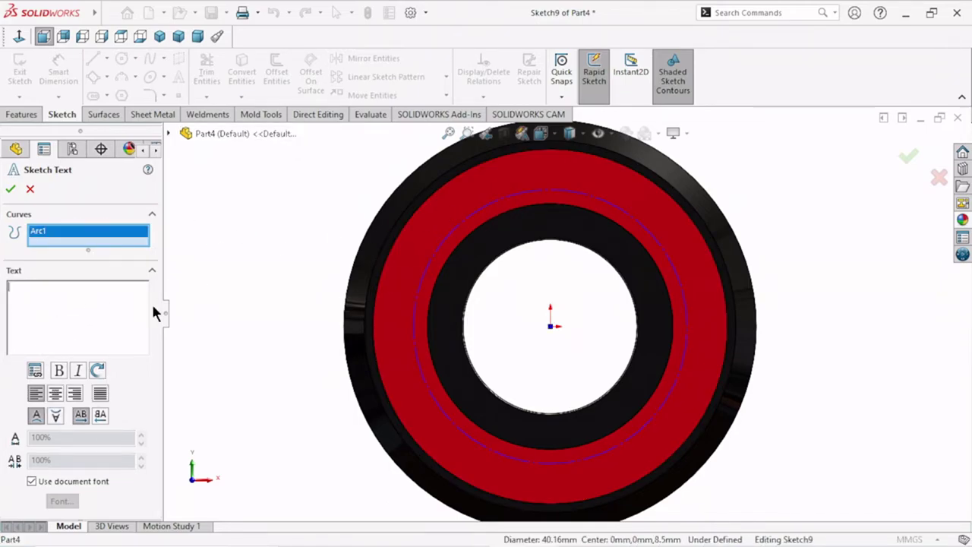
type("Mai")
type("viya")
left_click(57, 418)
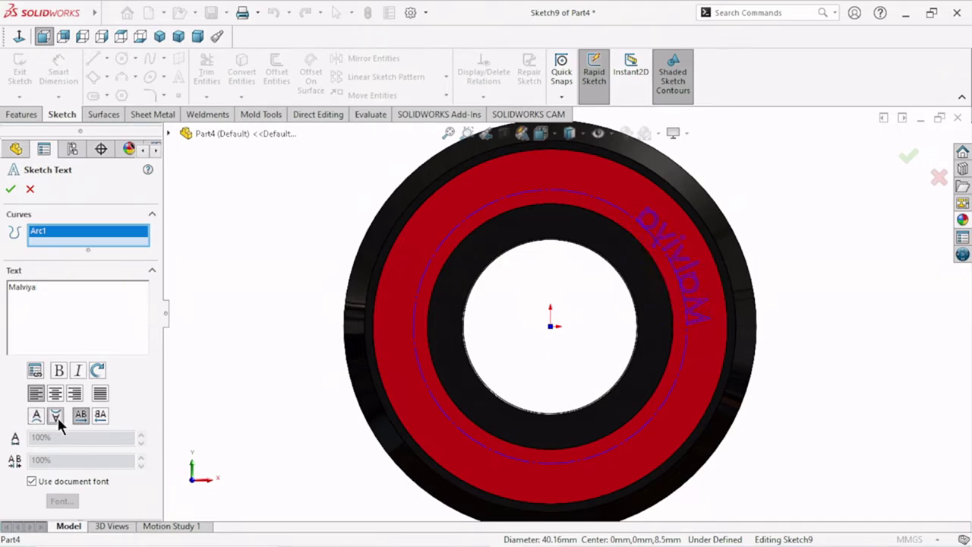
left_click(100, 419)
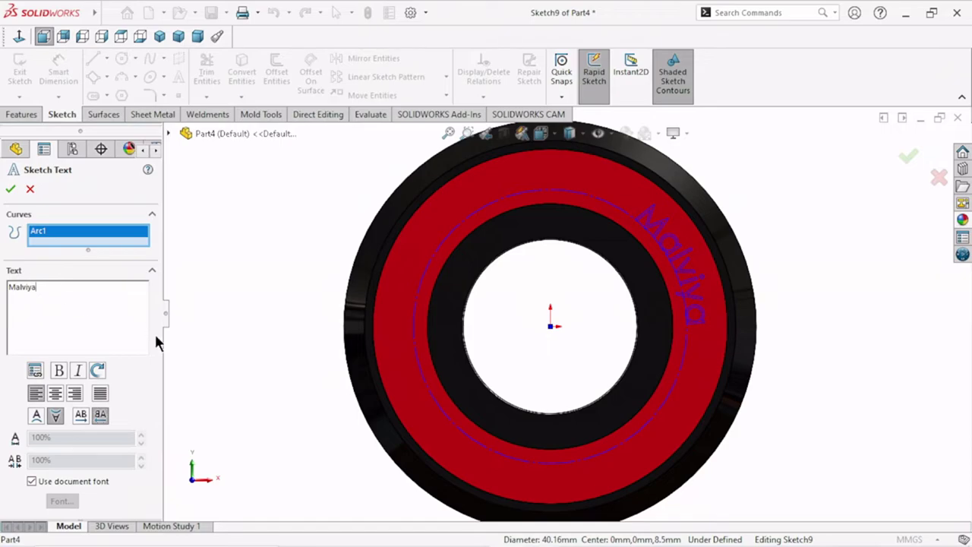
Step: Complete the text with 'CAD Solution' and '3D Design Gallary', trim extra spaces, and confirm
type("CA")
type("D S")
type("olution")
left_click(36, 287)
key("End")
type("D")
key("BackSpace")
type("3D ")
type("Design")
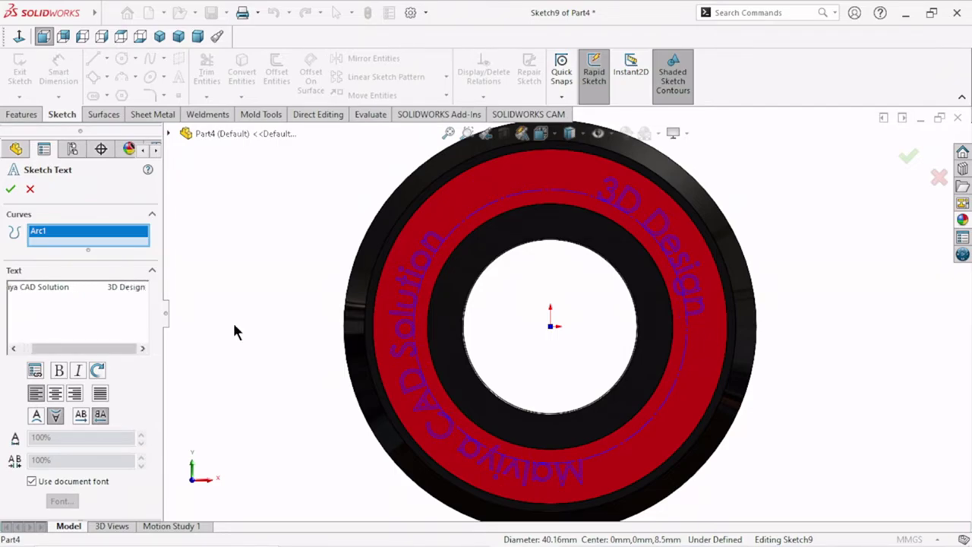
type(" Galla")
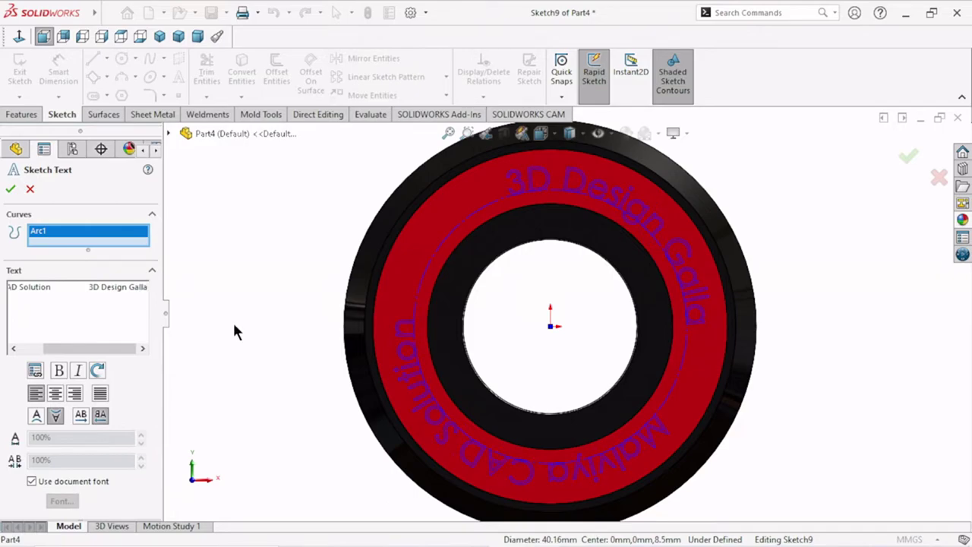
type("ry")
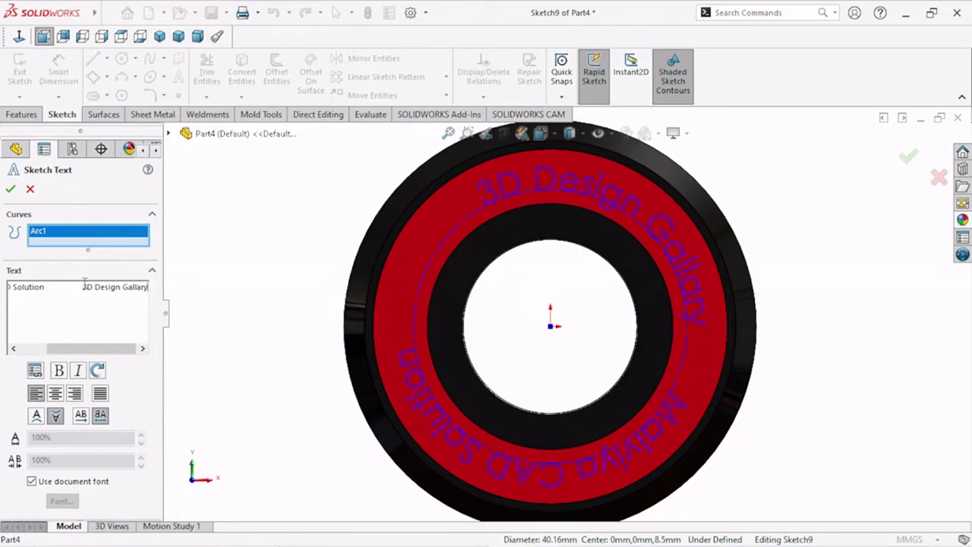
key("BackSpace")
key("BackSpace")
key("BackSpace")
left_click(10, 189)
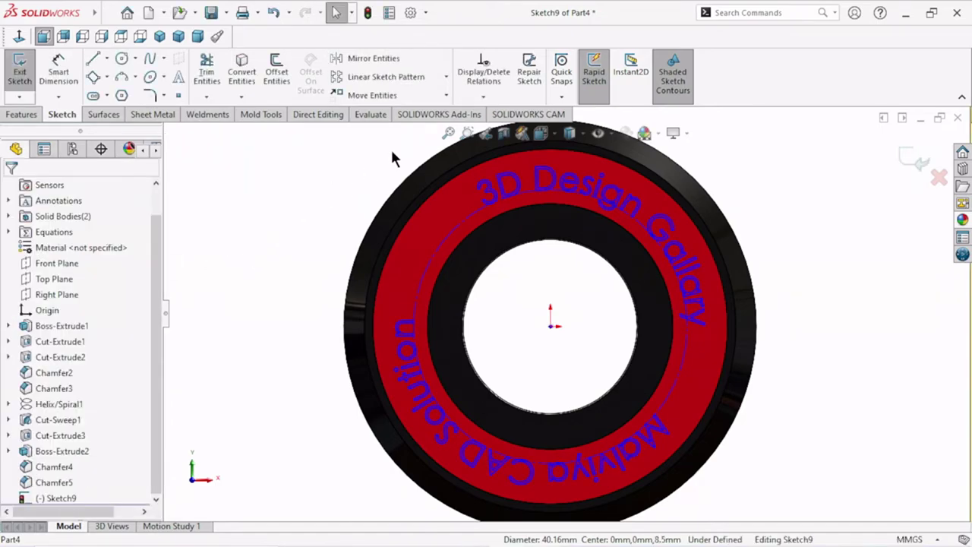
Step: Wrap the text sketch onto the red ring face as a 0.20 mm deboss
left_click(922, 165)
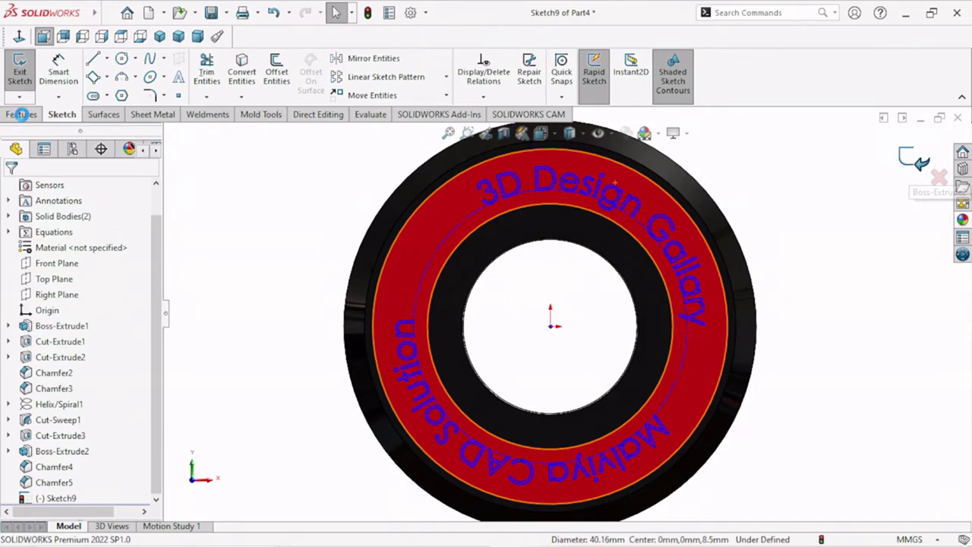
left_click(22, 114)
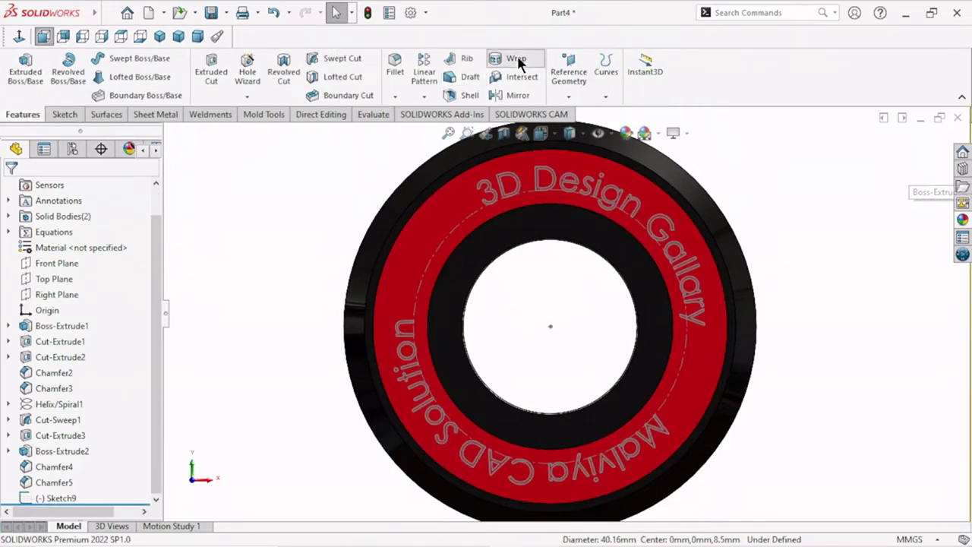
left_click(516, 61)
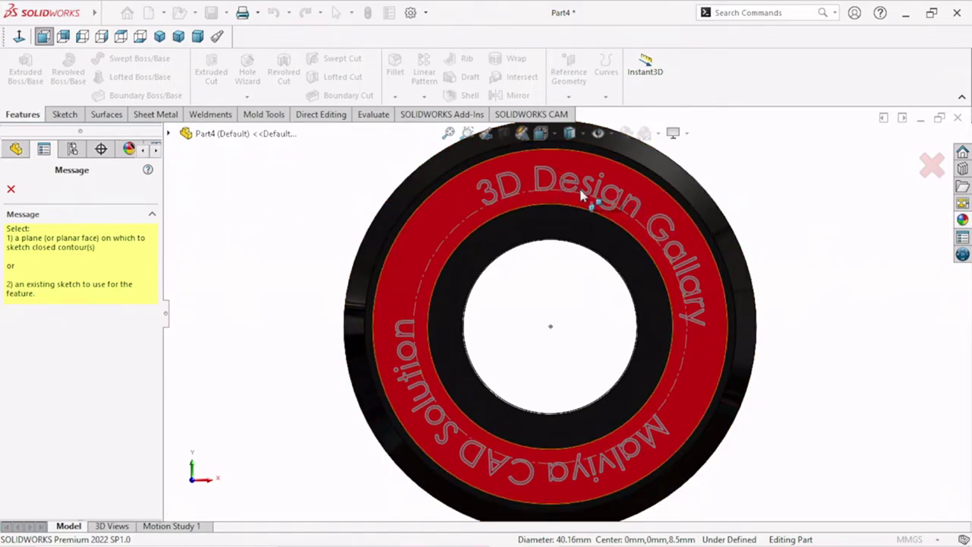
left_click(590, 201)
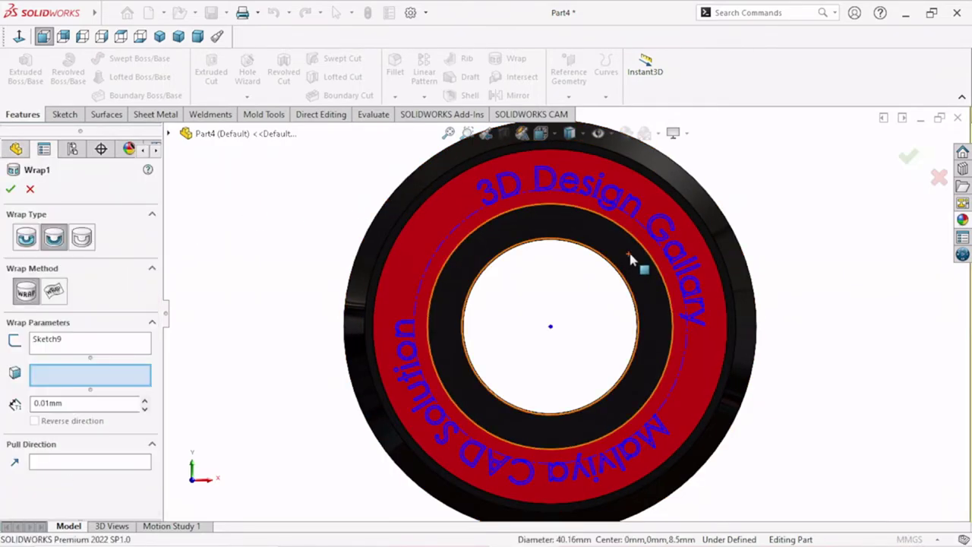
left_click(60, 242)
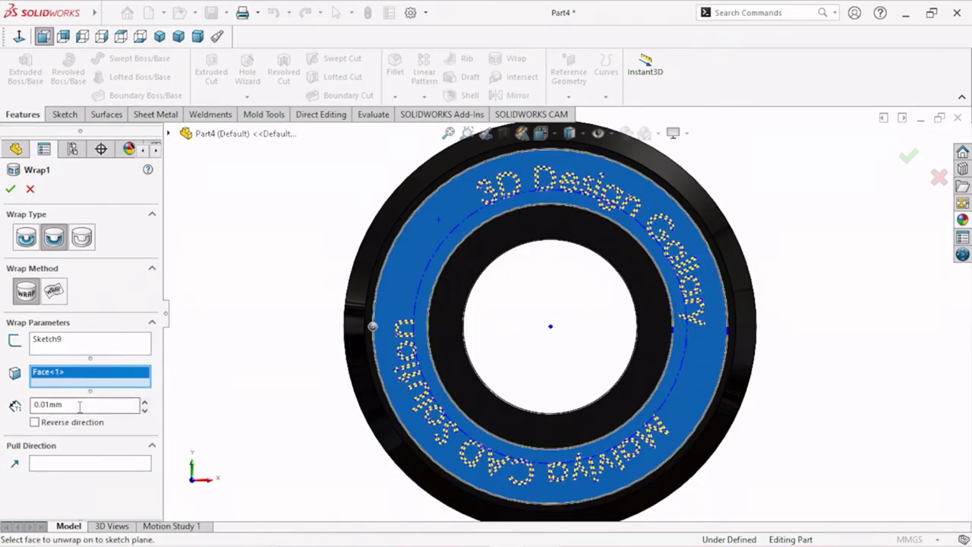
left_click(79, 407)
left_click_drag(79, 407, 2, 413)
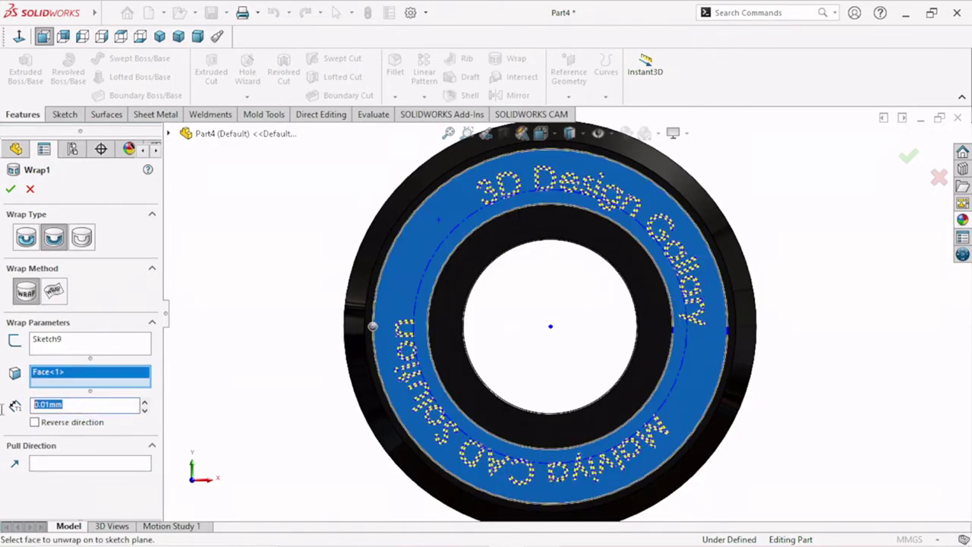
type("0.2")
key("Return")
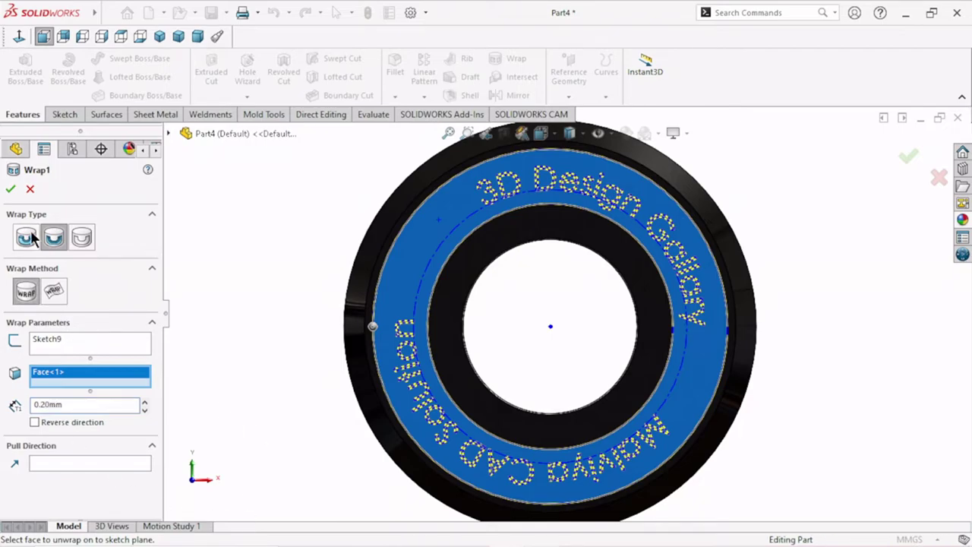
left_click(10, 192)
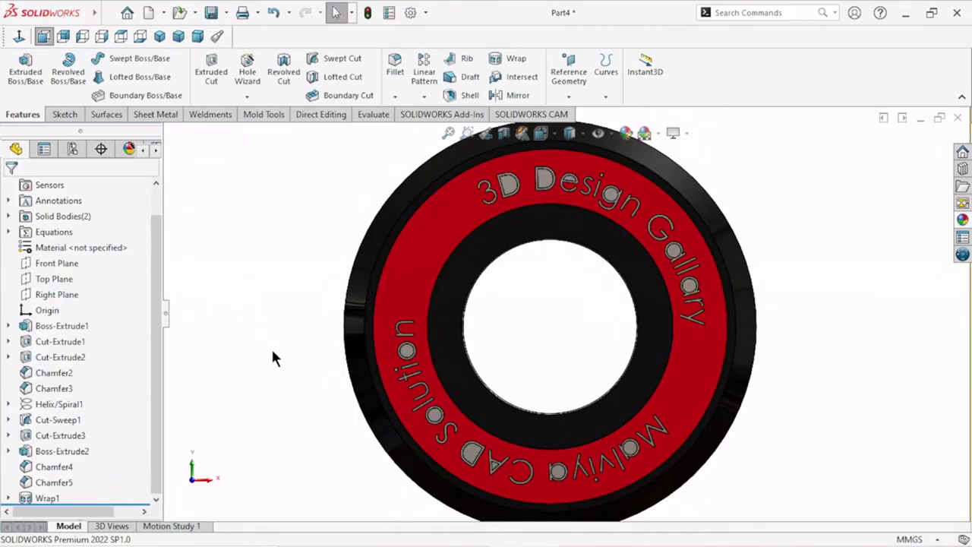
Step: Select the inner letter faces of the D in 3D, D and e of Design, g, and a of Gallary
scroll(304, 357, "up", 3)
scroll(334, 380, "down", 3)
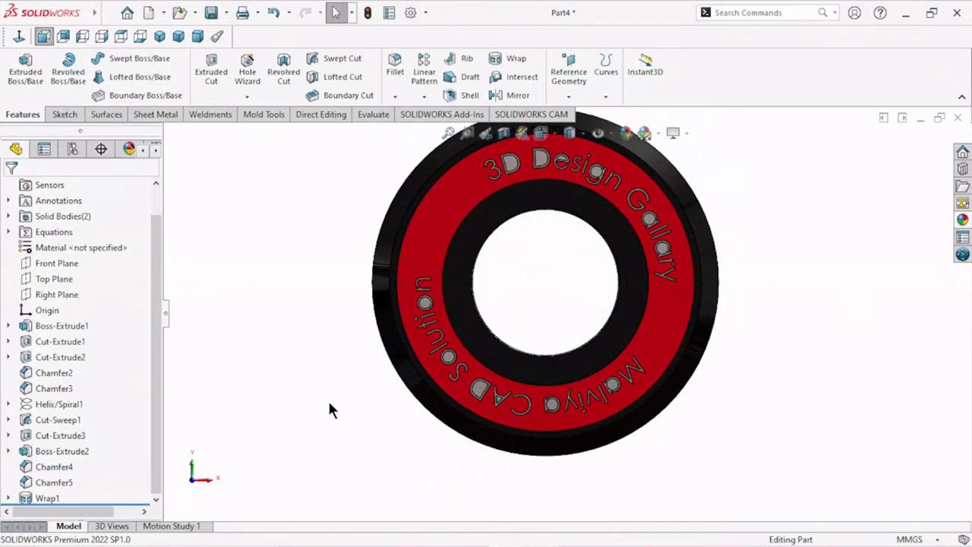
mouse_move(328, 408)
middle_mouse_down()
mouse_move(341, 432)
mouse_move(283, 377)
mouse_move(278, 310)
mouse_move(306, 272)
middle_mouse_up()
middle_click_drag(284, 288, 510, 241)
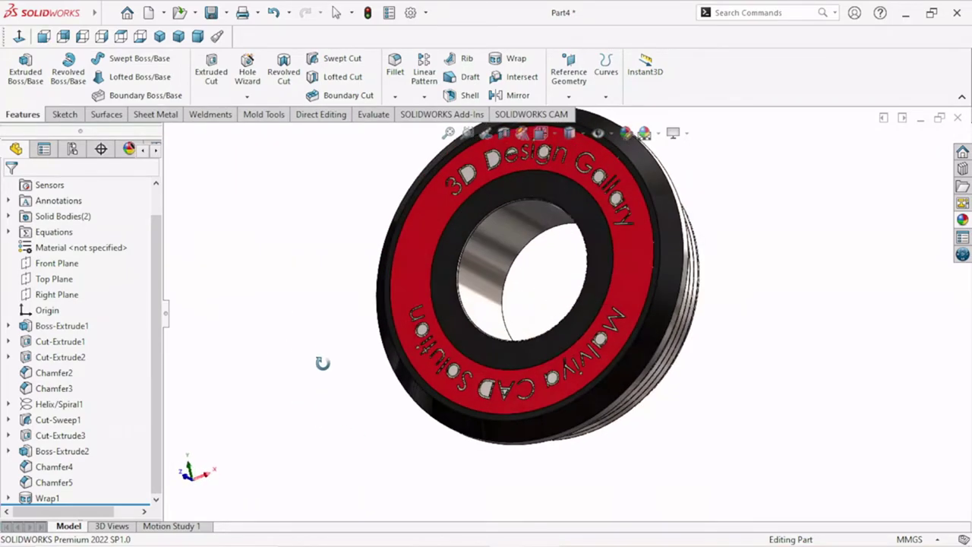
scroll(508, 237, "down", 3)
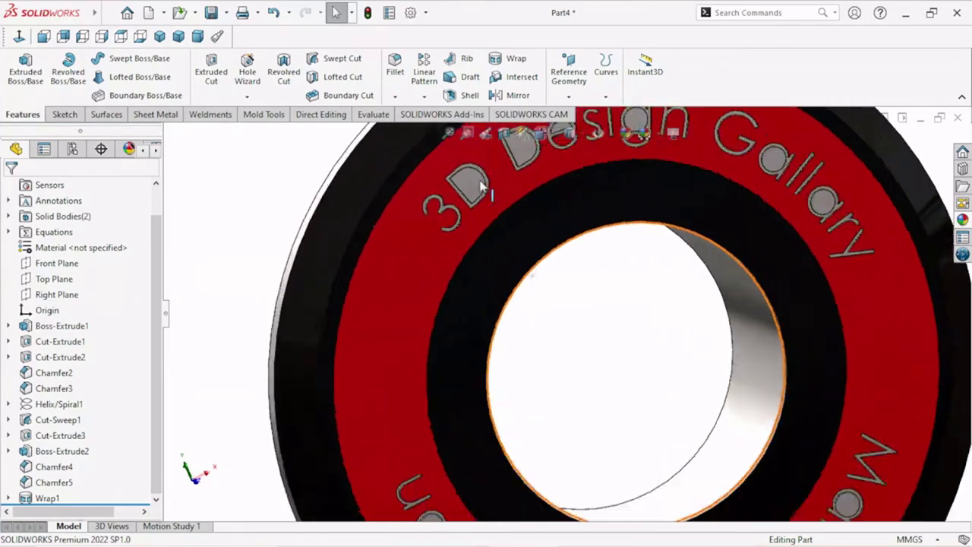
left_click(475, 194)
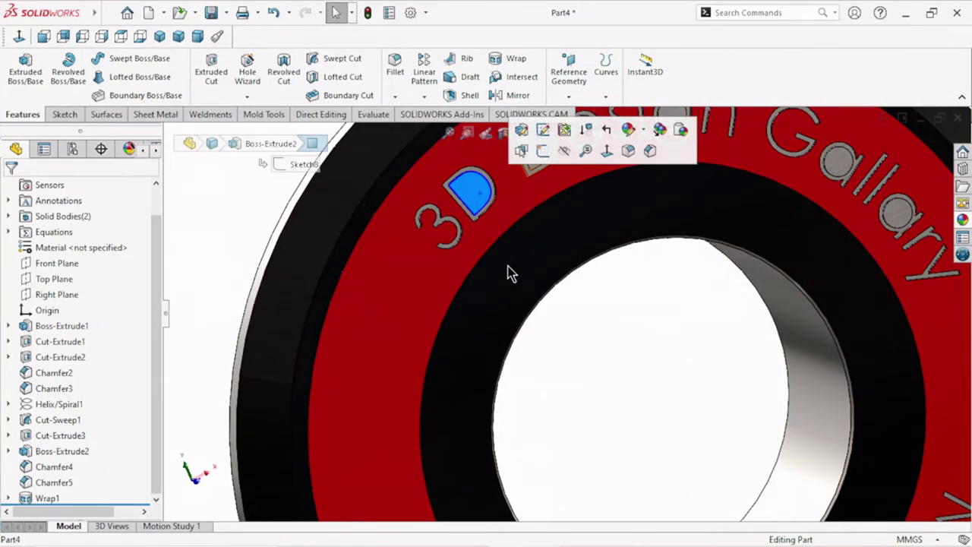
scroll(509, 273, "up", 5)
scroll(596, 289, "down", 2)
left_click(521, 250, "ctrl")
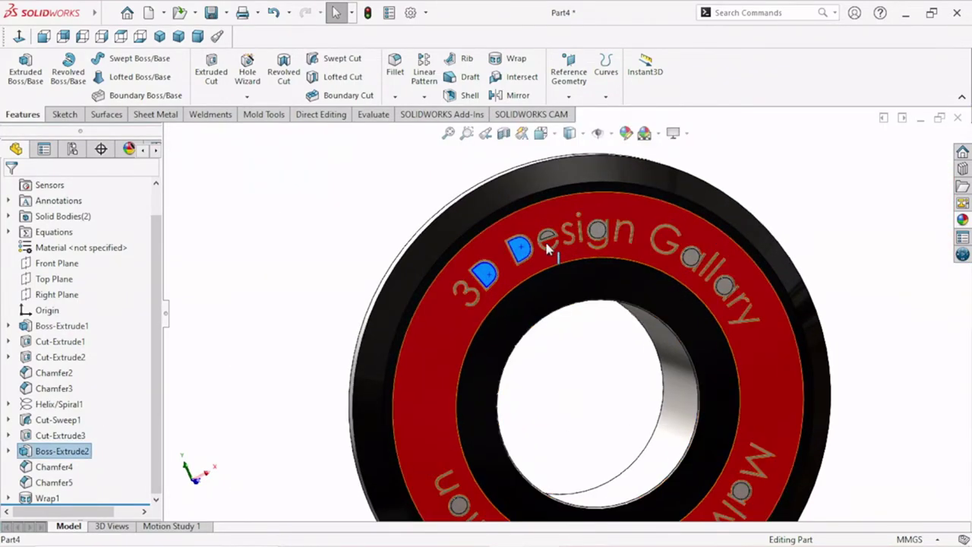
scroll(547, 243, "down", 2)
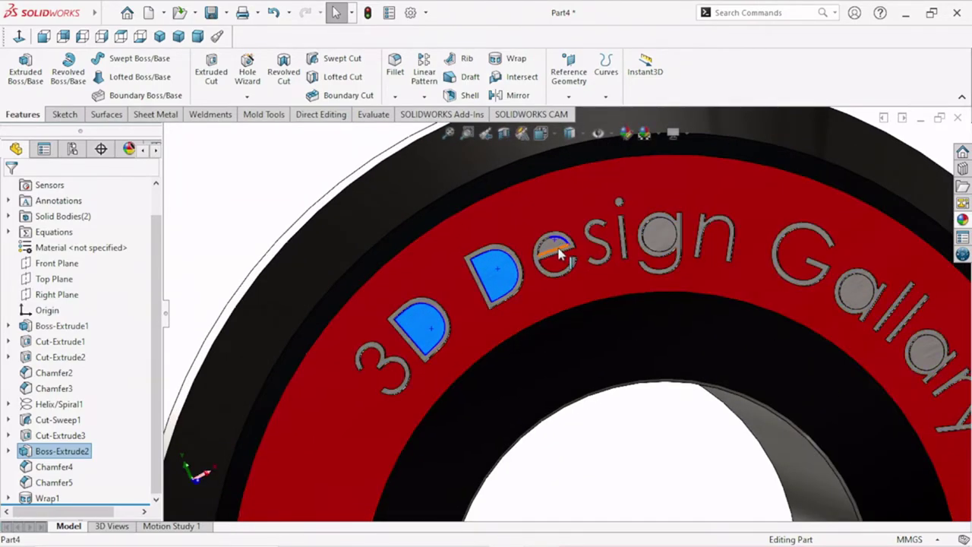
scroll(558, 247, "down", 3)
left_click(531, 236, "ctrl")
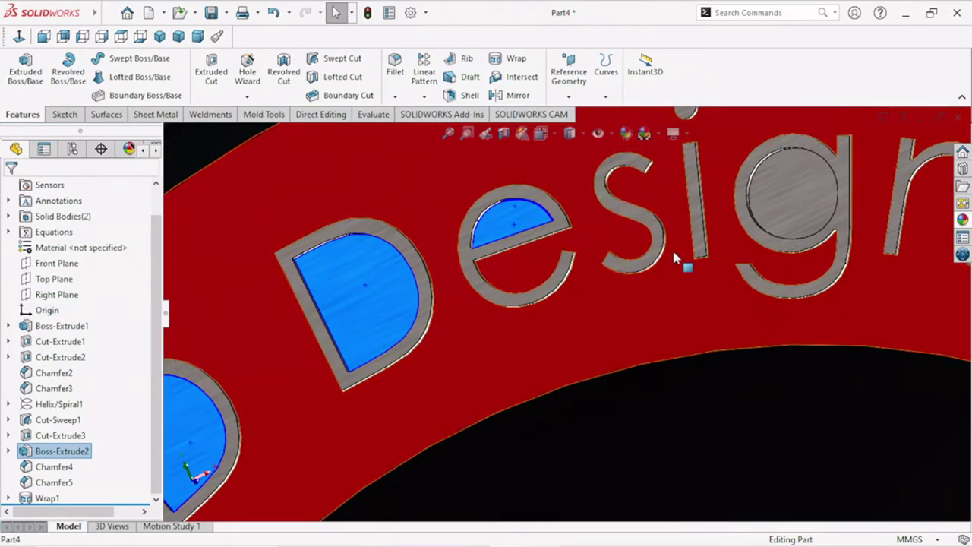
left_click(792, 207, "ctrl")
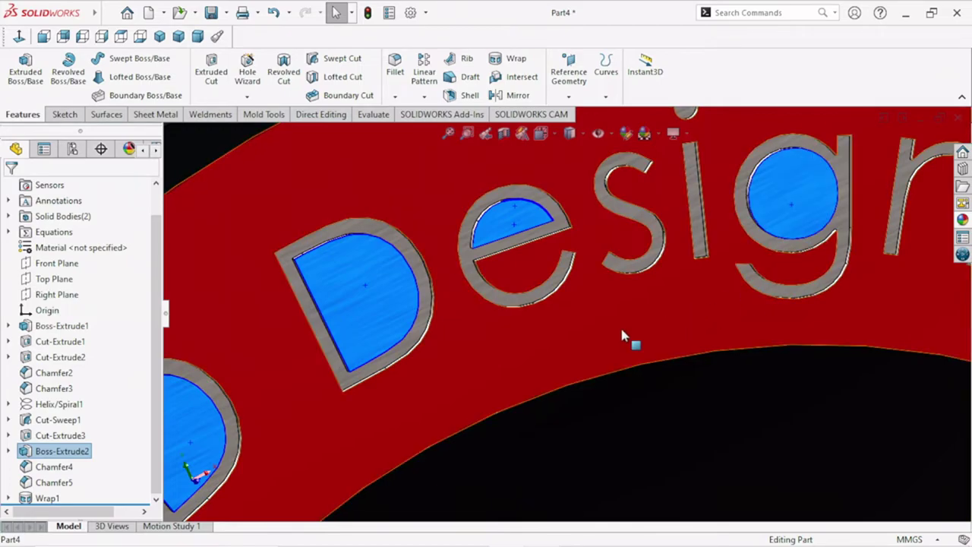
scroll(620, 326, "up", 3)
scroll(624, 341, "up", 2)
scroll(769, 362, "down", 1)
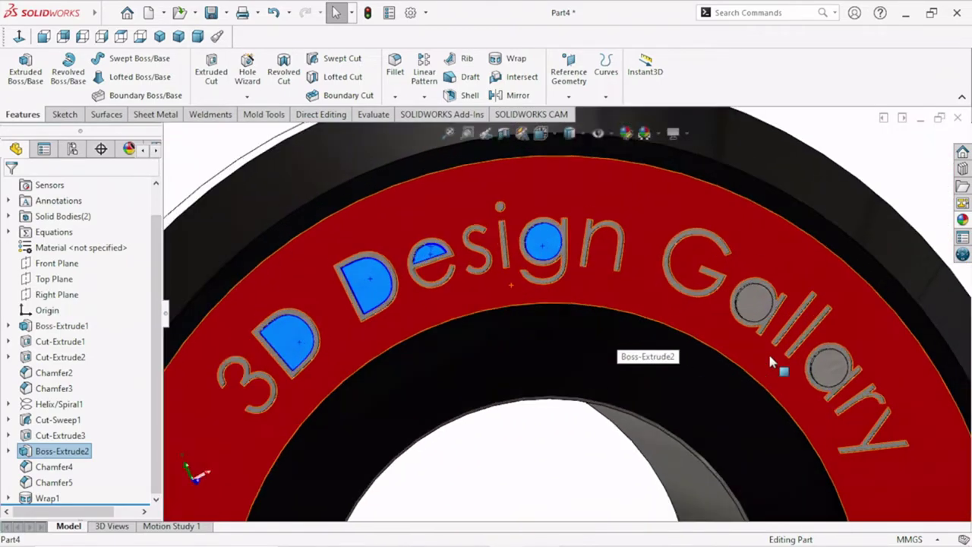
left_click(753, 298, "ctrl")
Step: Tilt to an oblique view and paste the copied orange appearance onto the lettering
scroll(743, 393, "up", 2)
scroll(706, 379, "down", 1)
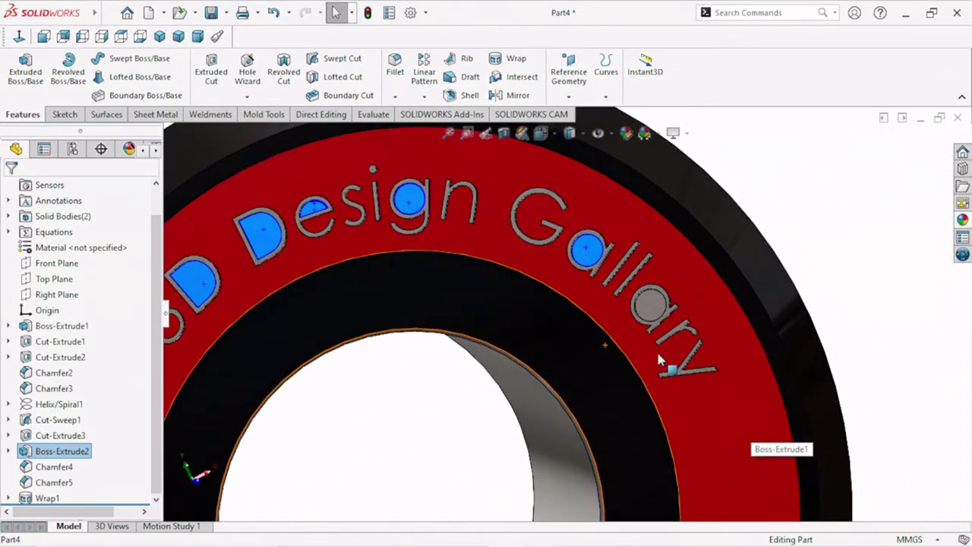
scroll(608, 391, "up", 3)
scroll(741, 369, "up", 3)
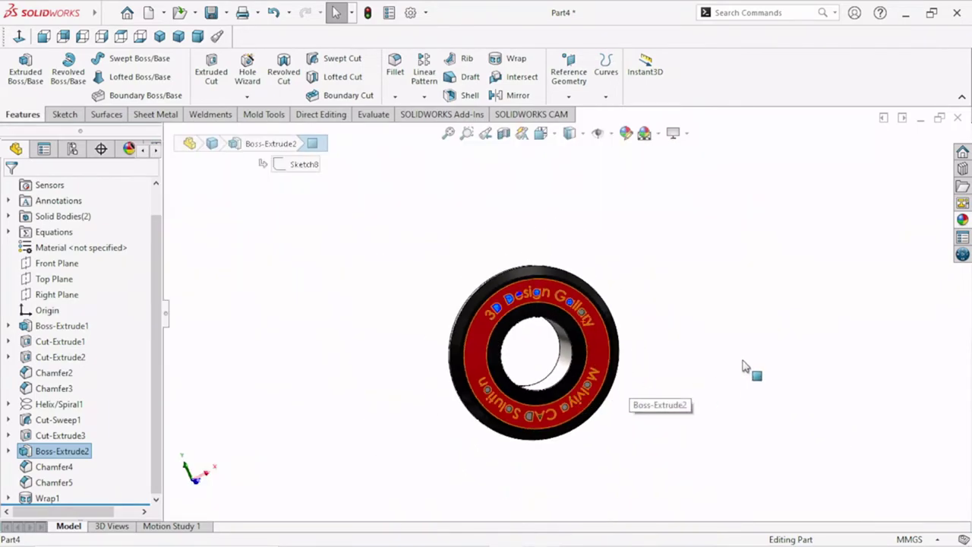
middle_click_drag(742, 369, 521, 405)
scroll(661, 353, "down", 2)
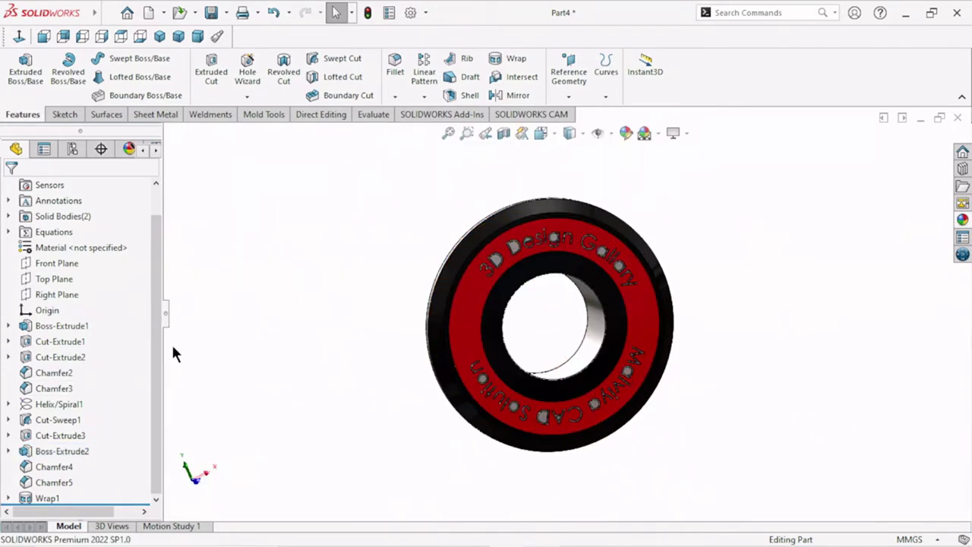
key("ctrl+v")
Step: Recolour the Wrap1 lettering from orange to white (RGB 255,255,255)
left_click(35, 498)
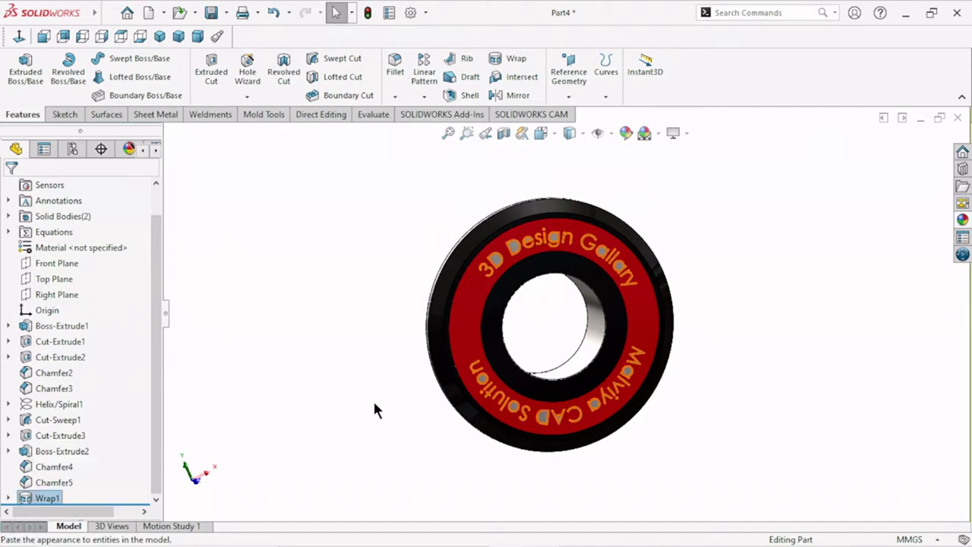
left_click(626, 135)
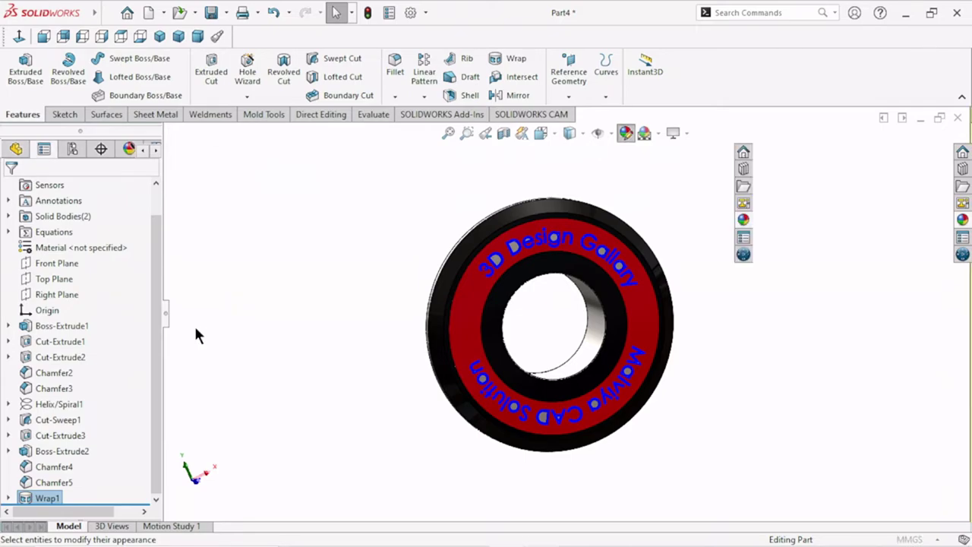
left_click_drag(151, 351, 144, 436)
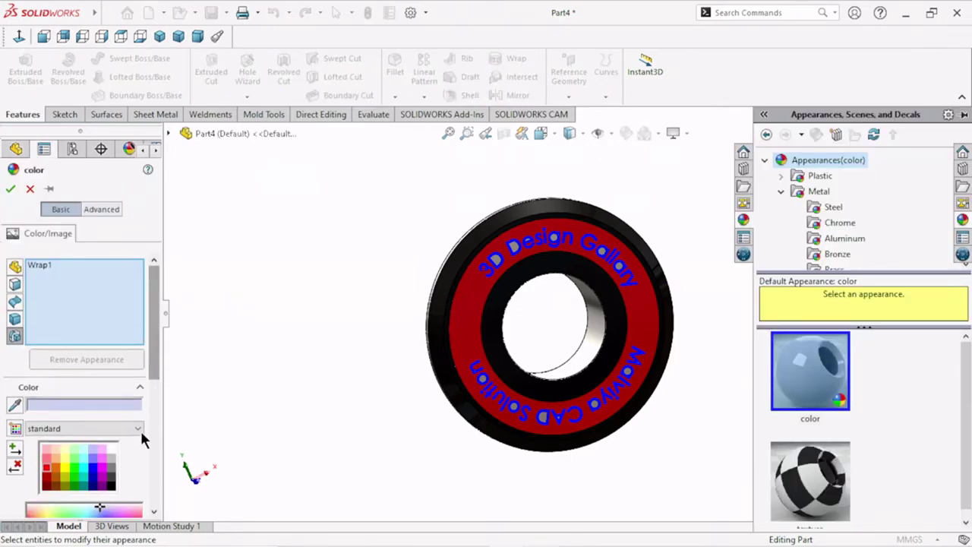
left_click(110, 279)
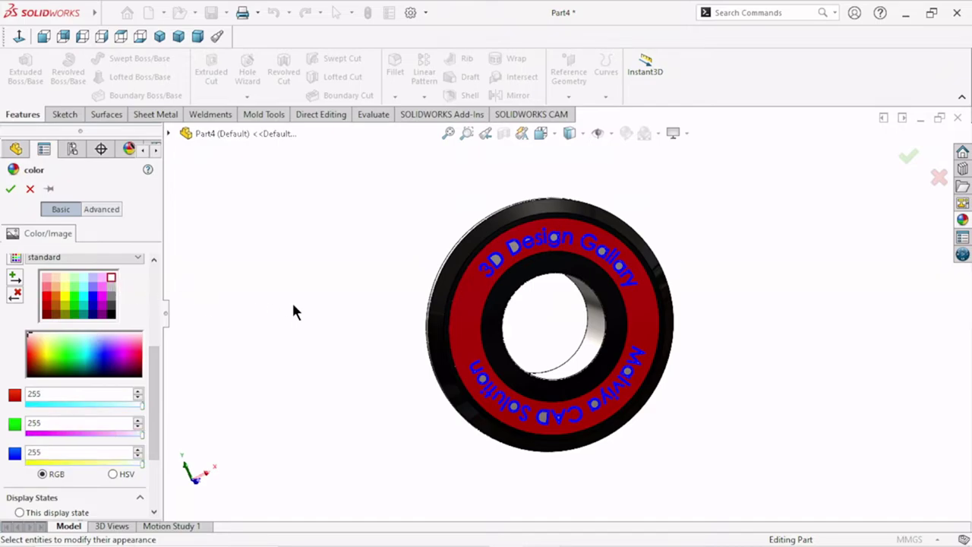
left_click(11, 190)
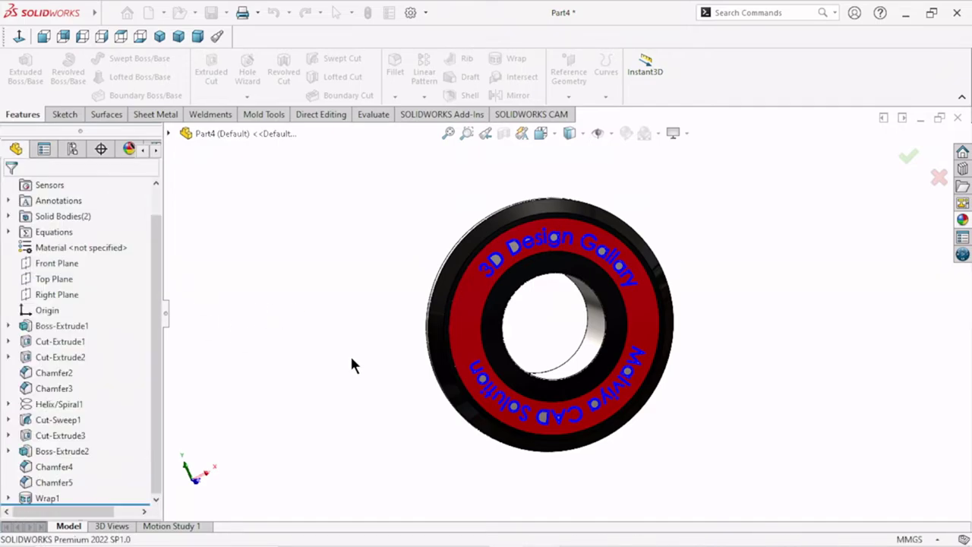
scroll(564, 302, "down", 3)
Step: Select the grey inner faces of the D, D, g and a in '3D Design Gallary'
scroll(564, 302, "down", 2)
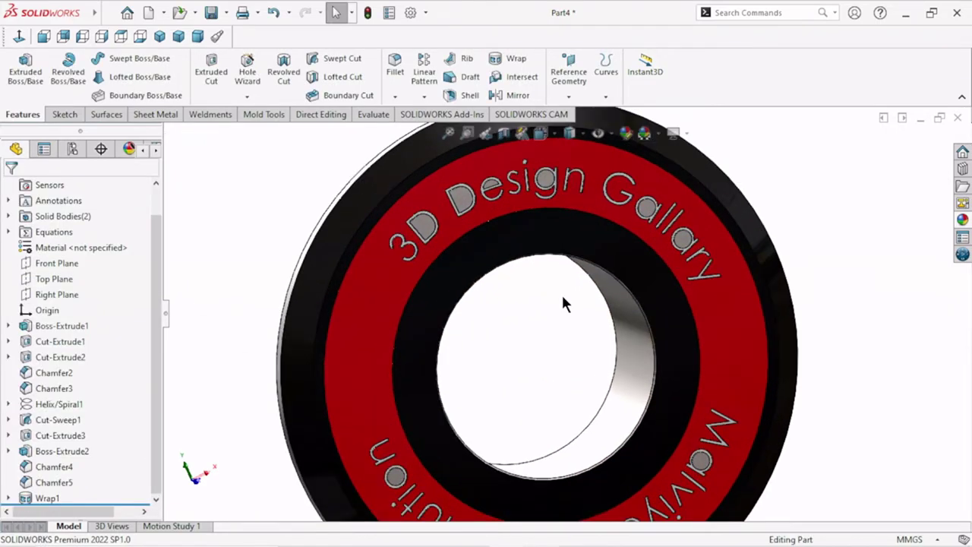
scroll(546, 291, "up", 3)
scroll(514, 278, "down", 3)
scroll(412, 256, "down", 2)
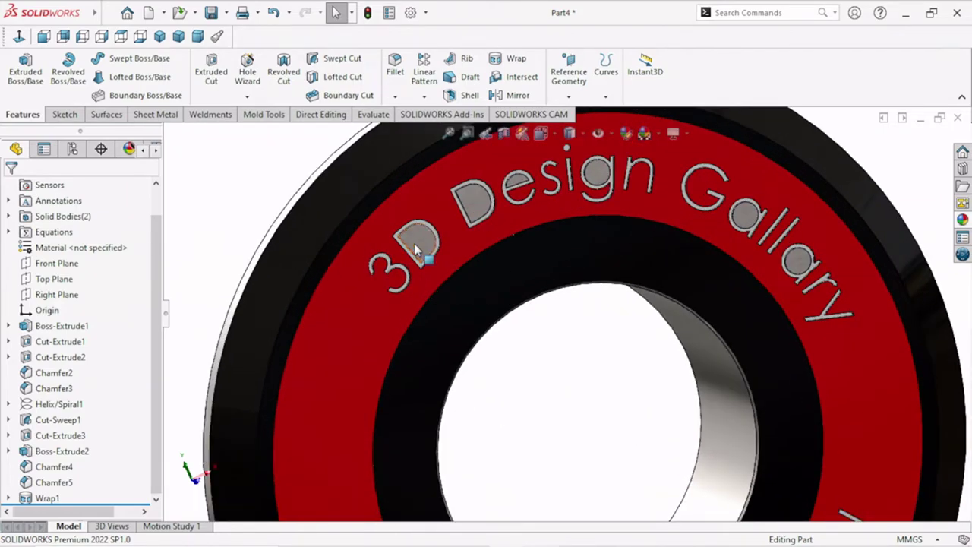
left_click(416, 241)
left_click(475, 198, "ctrl")
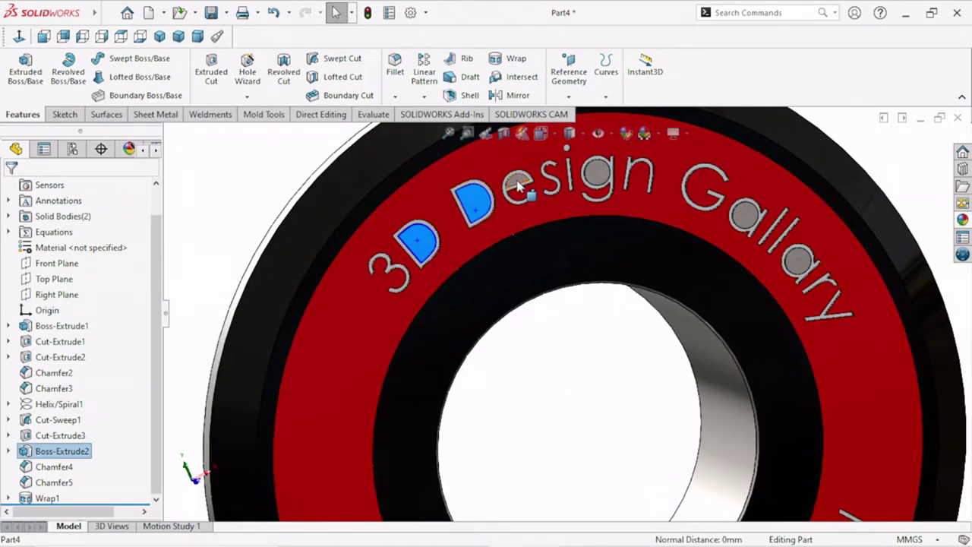
left_click(596, 175, "ctrl")
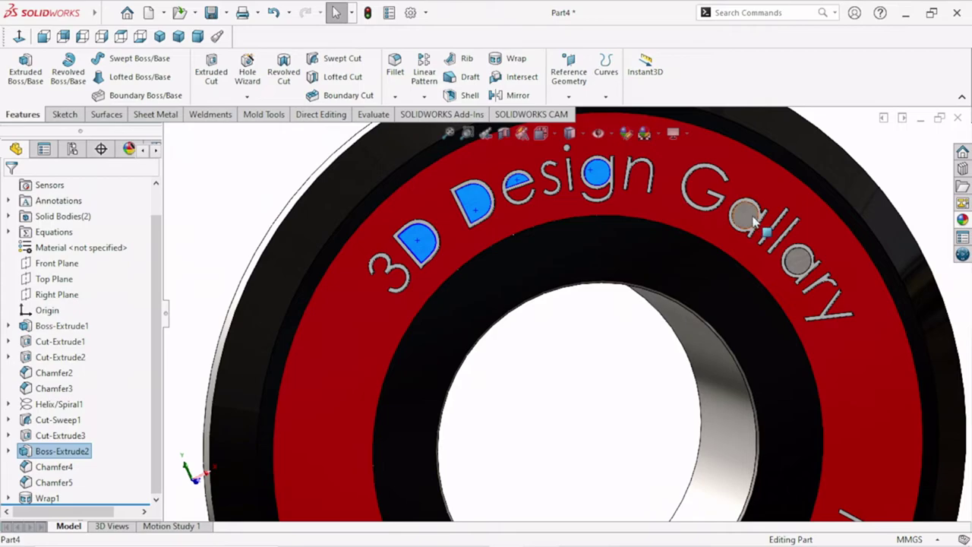
left_click(749, 219, "ctrl")
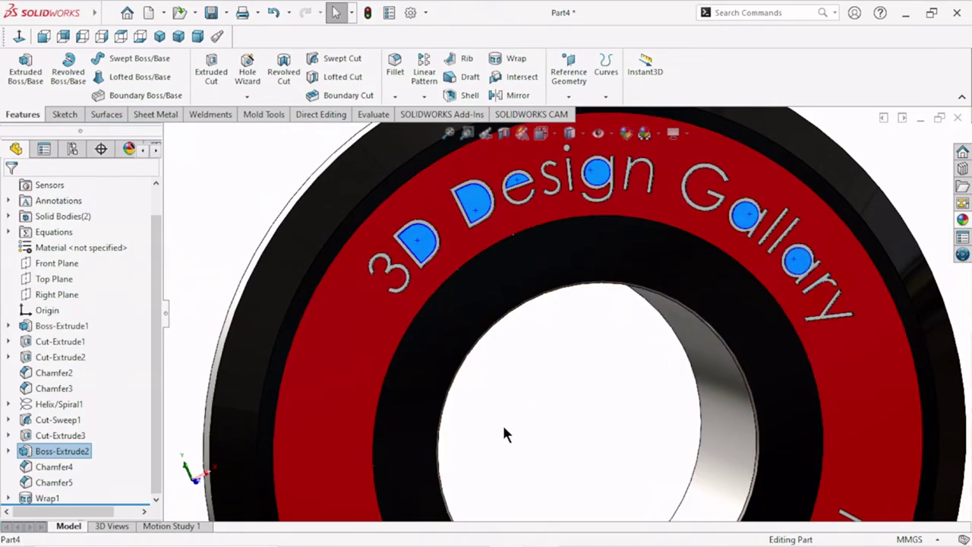
Step: Add the round inner faces in 'Malviya CAD Solution' and colour all selected faces red
scroll(501, 422, "up", 5)
middle_click_drag(502, 423, 558, 451)
scroll(523, 405, "down", 5)
scroll(523, 406, "down", 1)
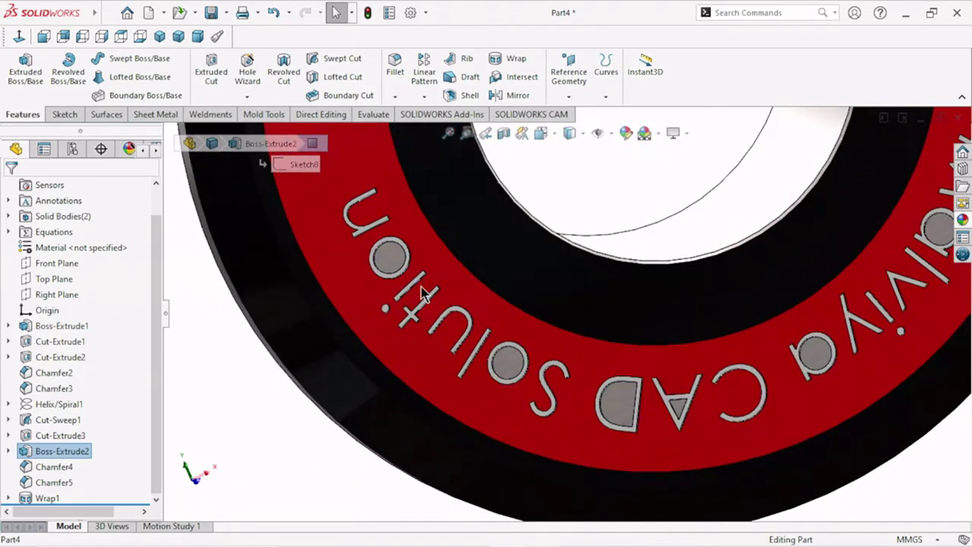
left_click(389, 255, "ctrl")
left_click(505, 368, "ctrl")
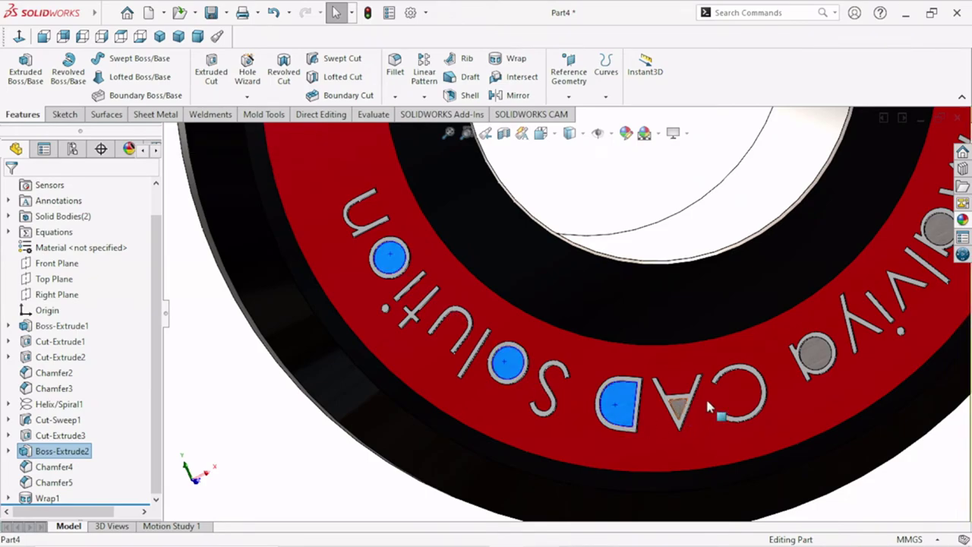
left_click(813, 350, "ctrl")
scroll(635, 424, "up", 3)
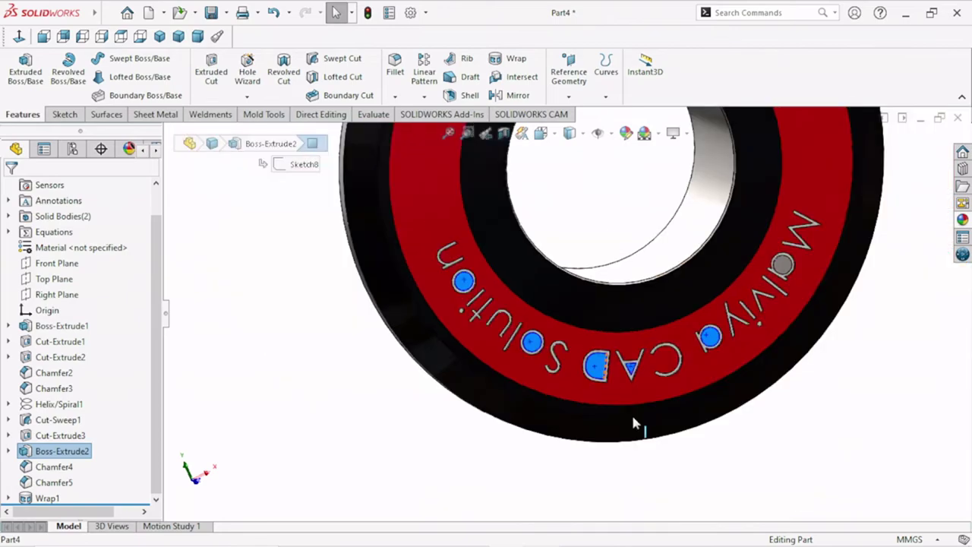
scroll(740, 311, "down", 3)
left_click(731, 244, "ctrl")
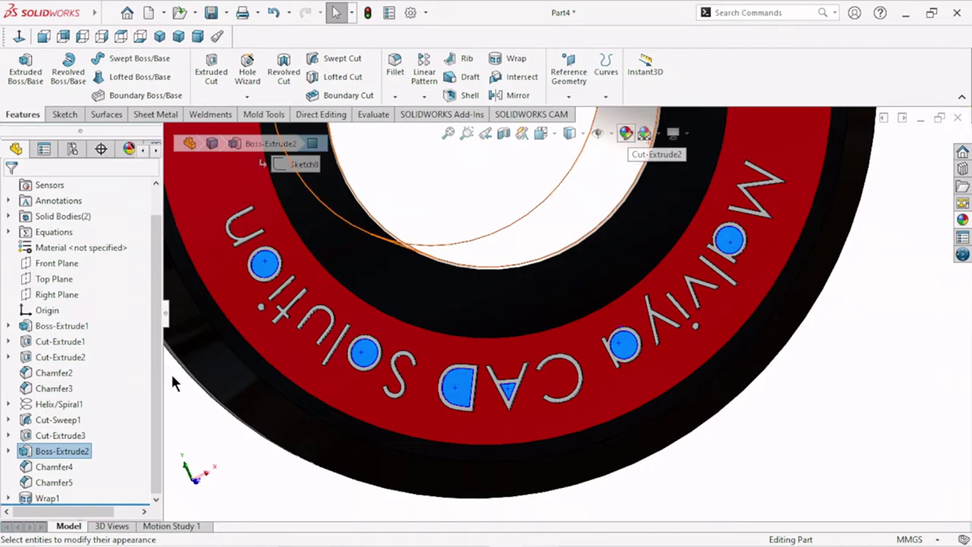
key("Escape")
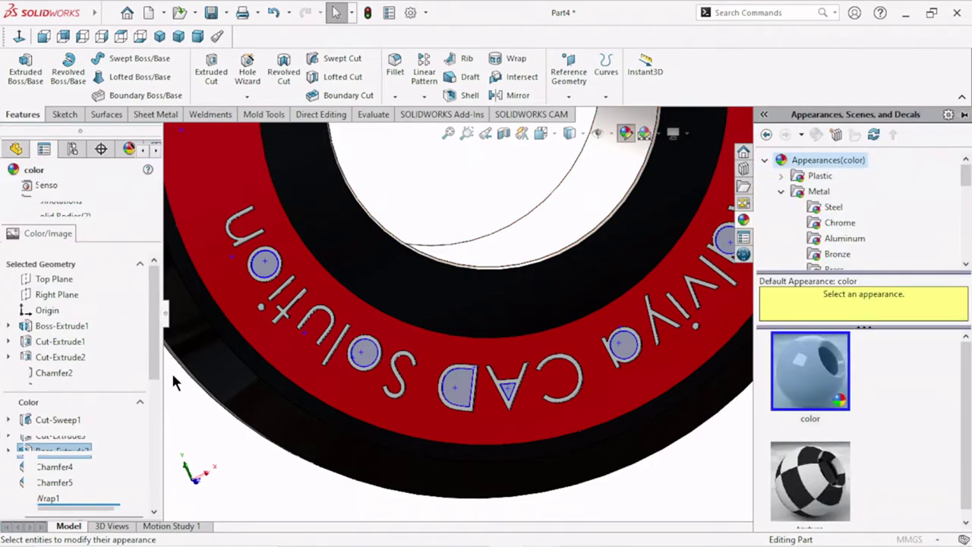
left_click(47, 490)
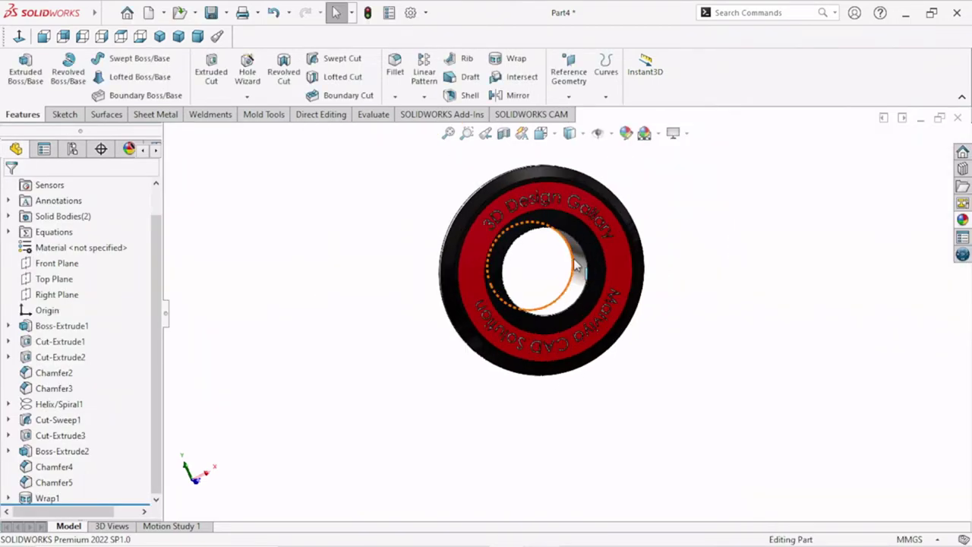
scroll(575, 266, "down", 3)
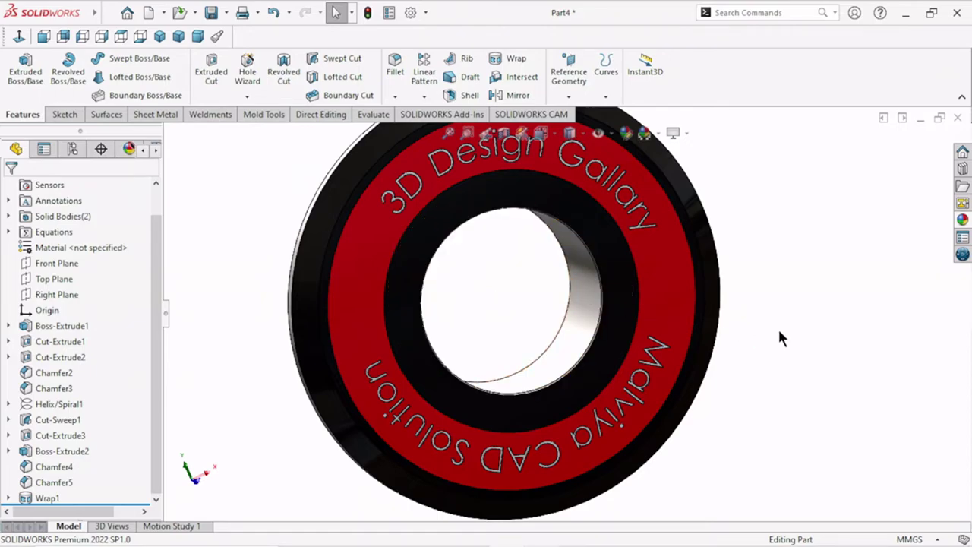
Step: Orbit the bushing to show its plain back face
mouse_move(778, 327)
middle_mouse_down()
mouse_move(757, 310)
mouse_move(718, 363)
middle_mouse_up()
scroll(717, 363, "down", 3)
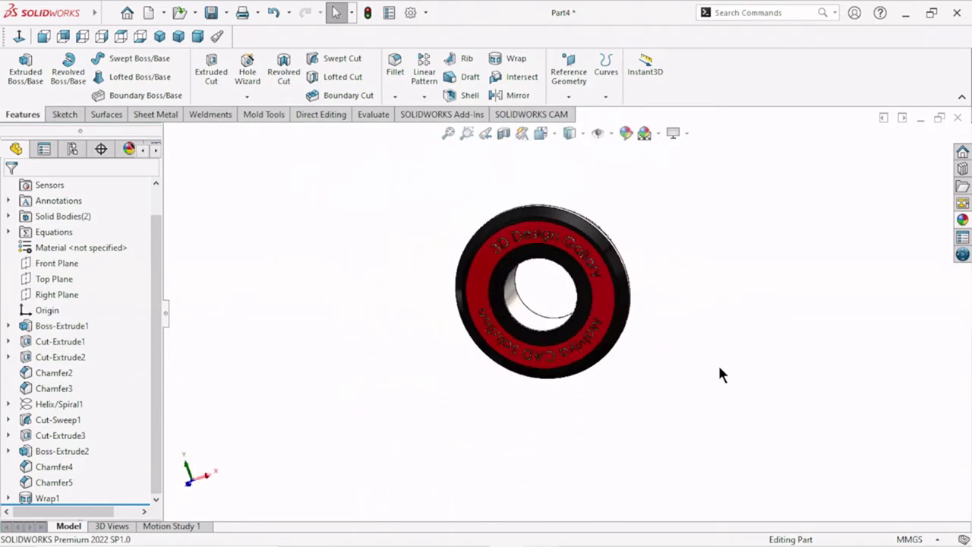
scroll(649, 295, "up", 3)
mouse_move(649, 296)
middle_mouse_down()
mouse_move(545, 402)
mouse_move(520, 321)
middle_mouse_up()
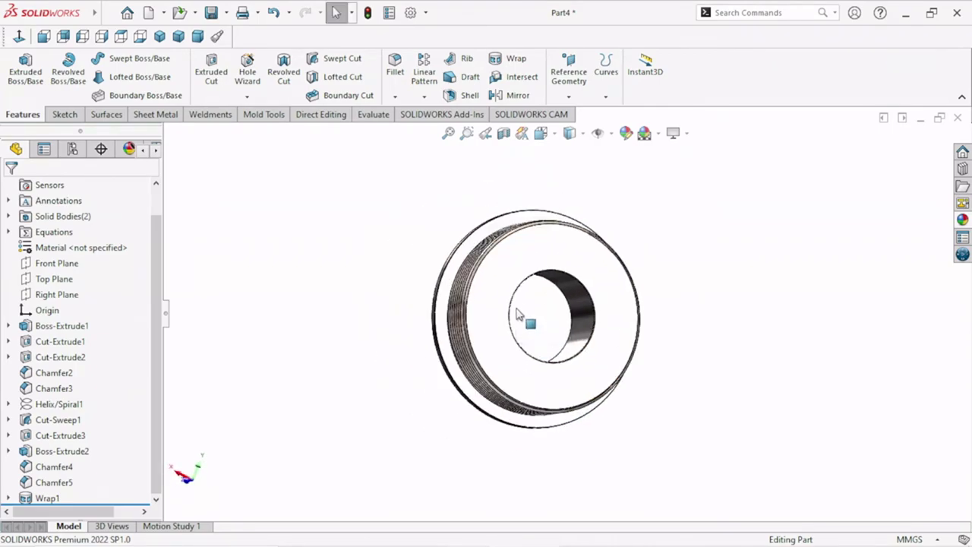
Step: Start a sketch on the back face, viewed normal to it, and draw a circle centred on the origin
left_click(618, 284)
left_click(660, 240)
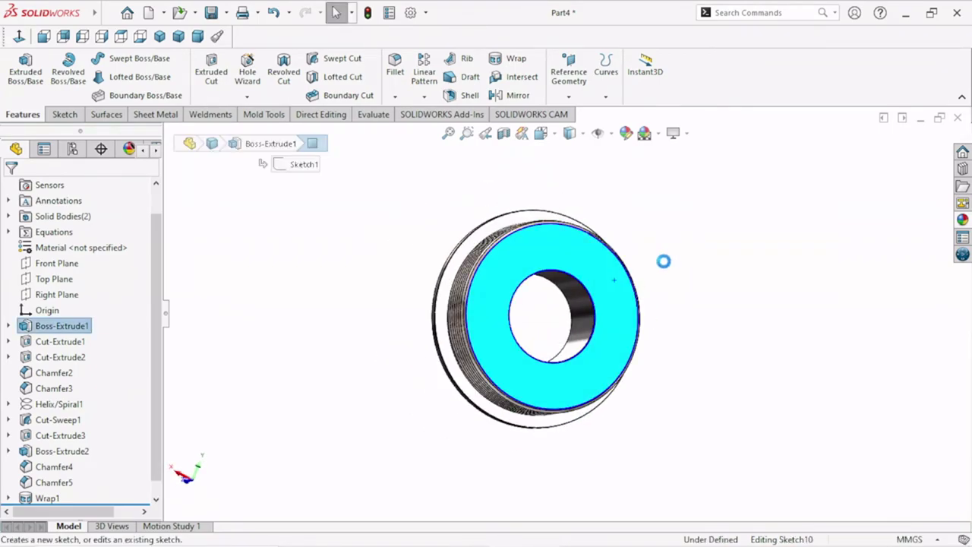
left_click(19, 37)
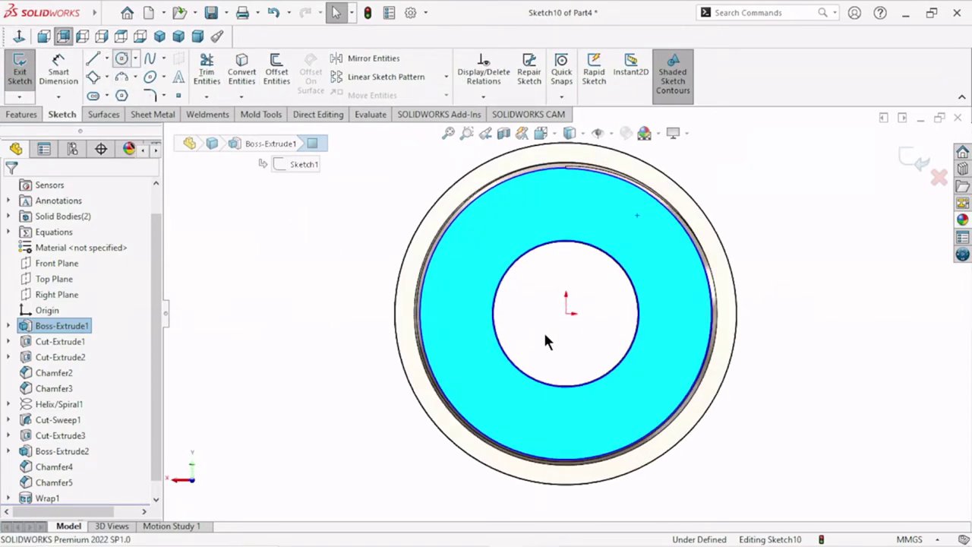
left_click(570, 312)
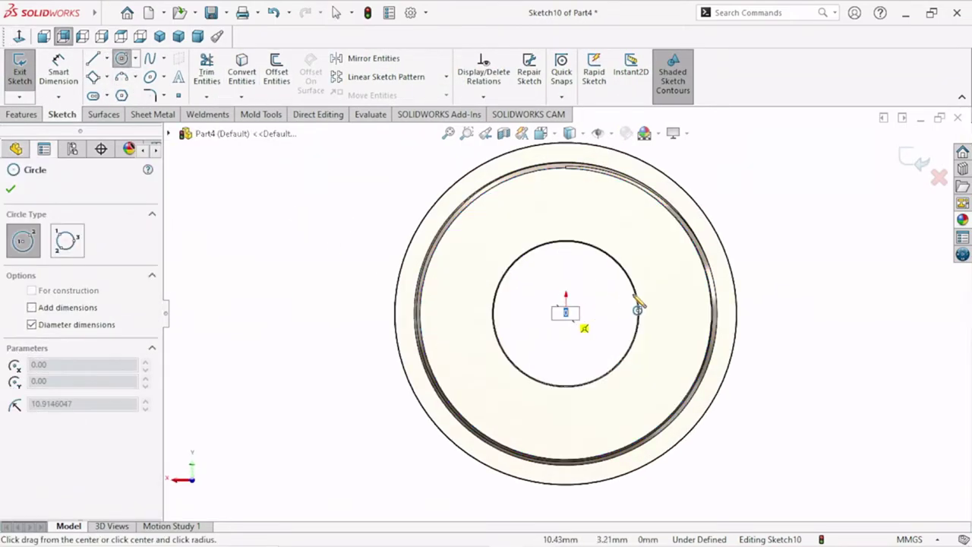
left_click(683, 302)
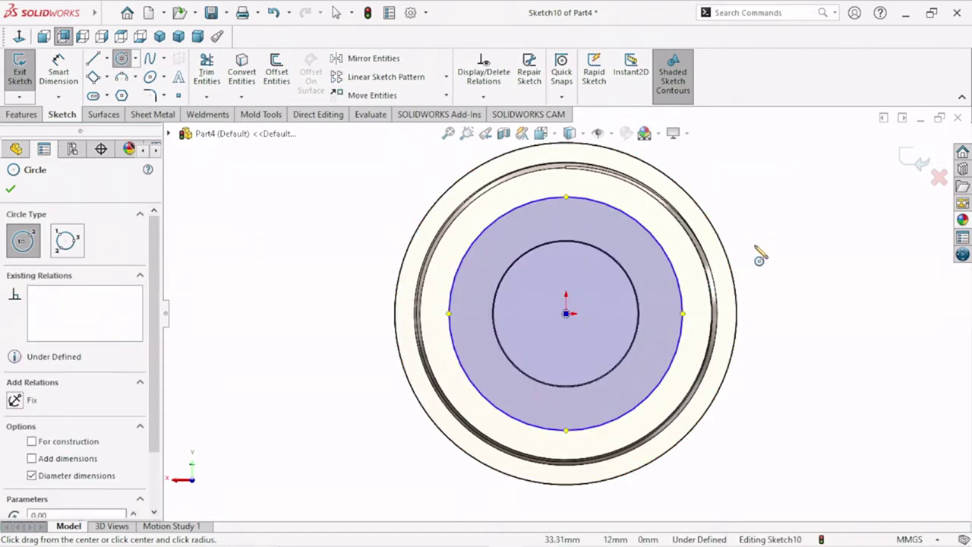
right_click(760, 256)
left_click(761, 256)
Step: Dimension the circle's diameter to 42 mm so the sketch is fully defined
left_click(75, 61)
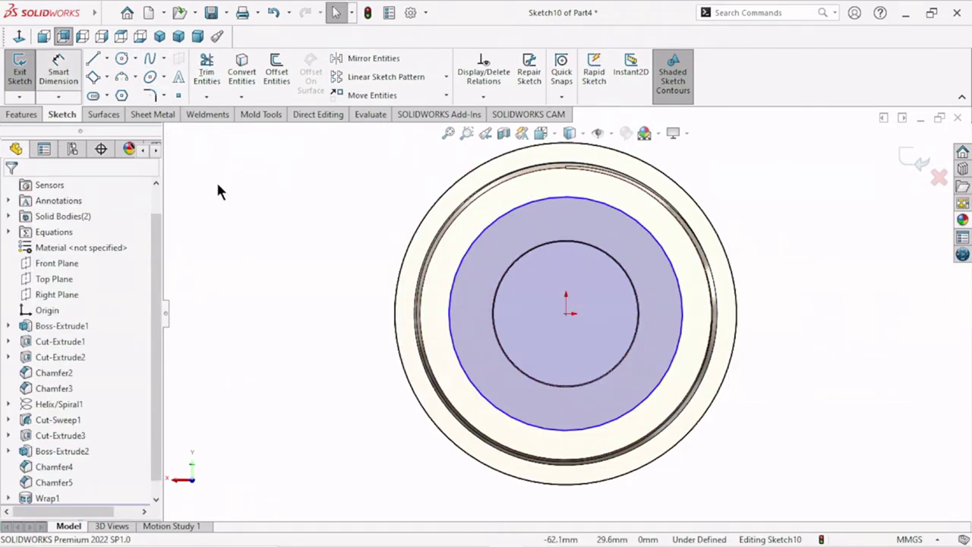
left_click(685, 315)
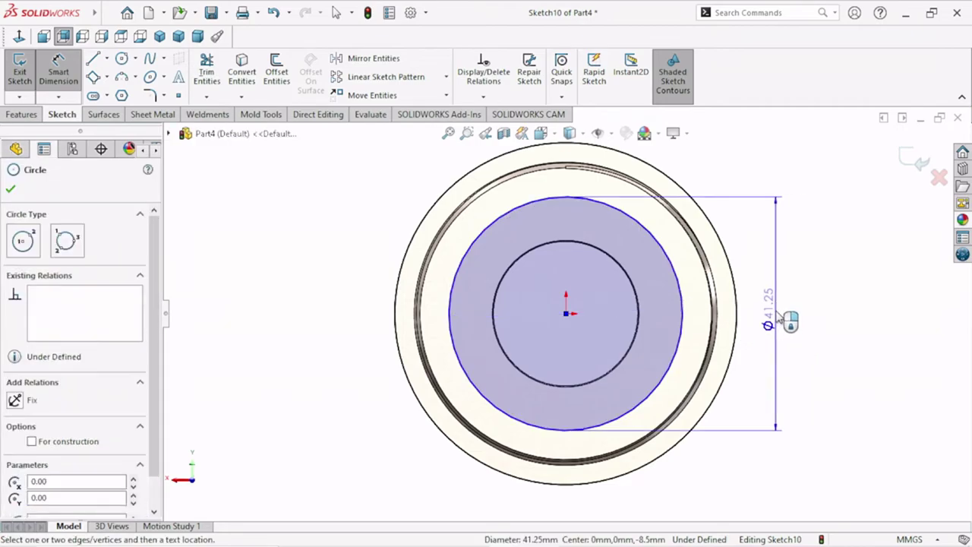
left_click(777, 313)
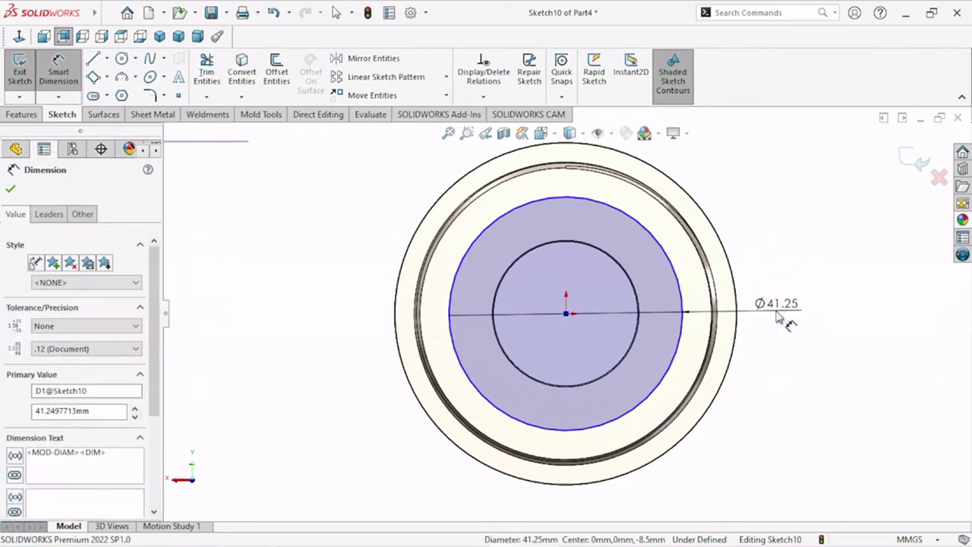
type("42")
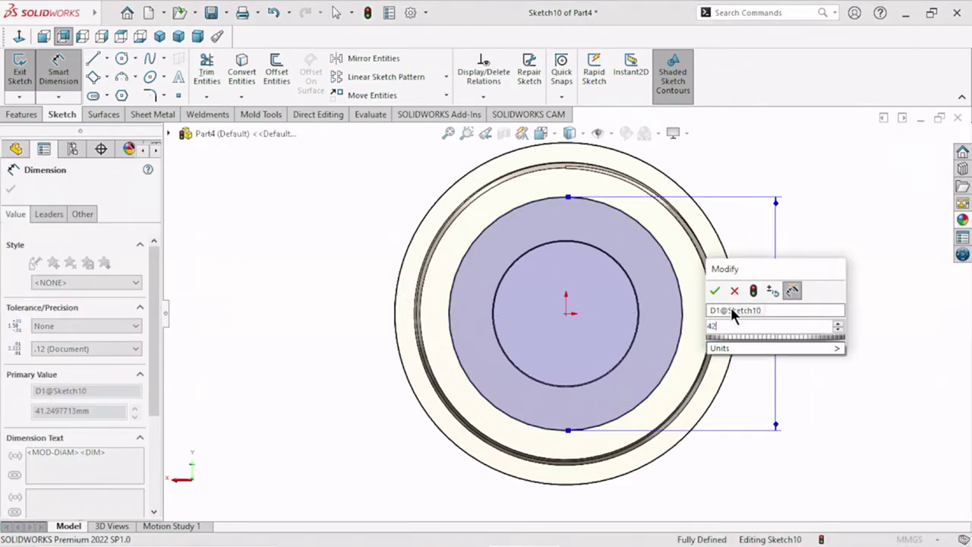
left_click(713, 291)
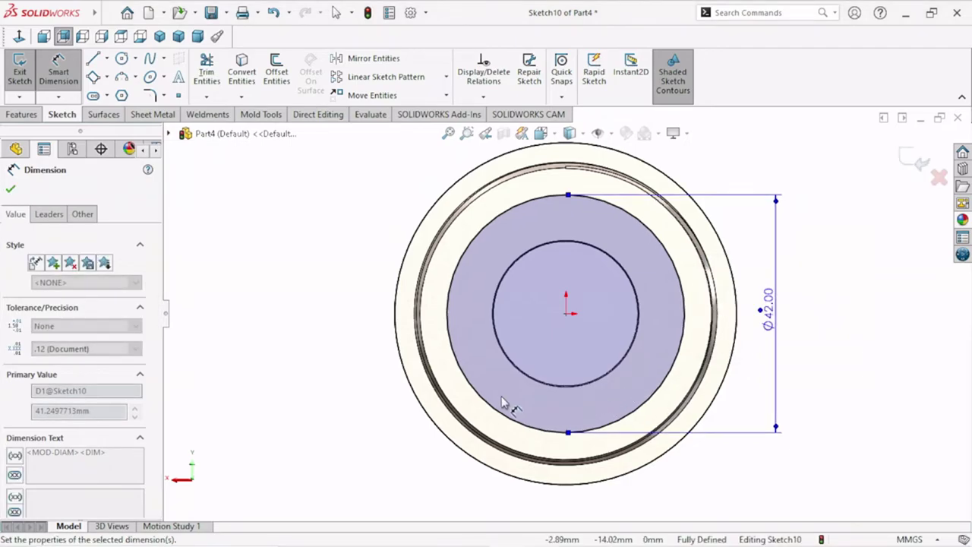
left_click(10, 190)
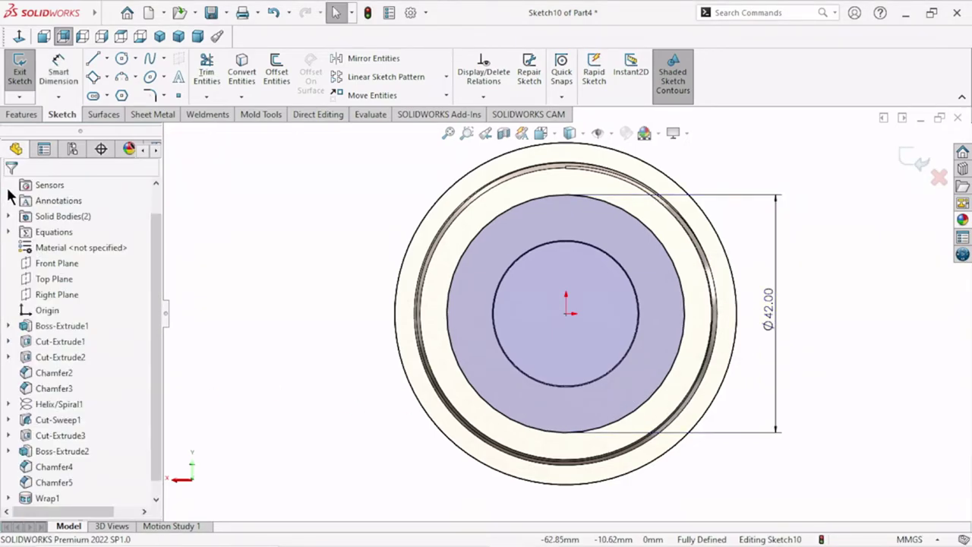
left_click(9, 114)
Step: Extrude-cut the Ø42 mm circle 3 mm blind with a 45° draft angle
left_click(209, 69)
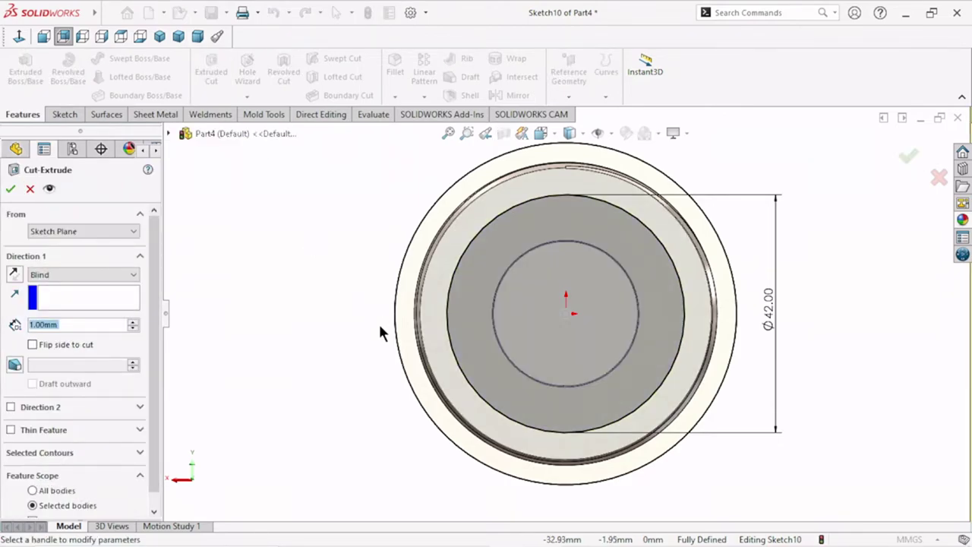
type("3")
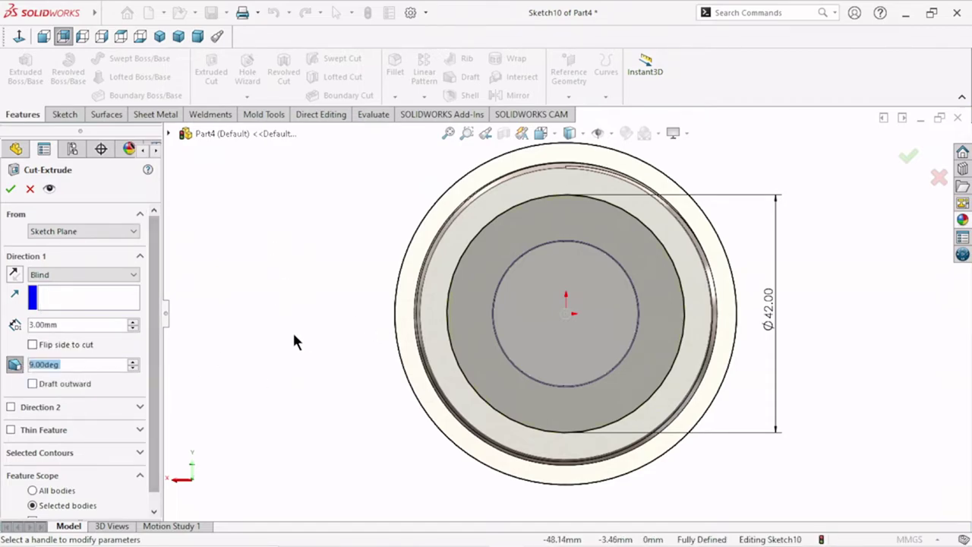
type("45")
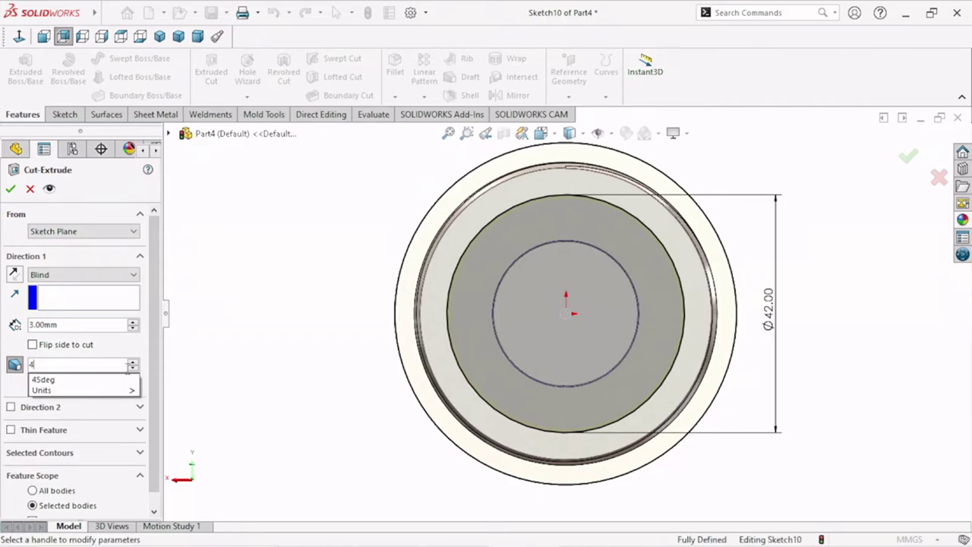
left_click(204, 383)
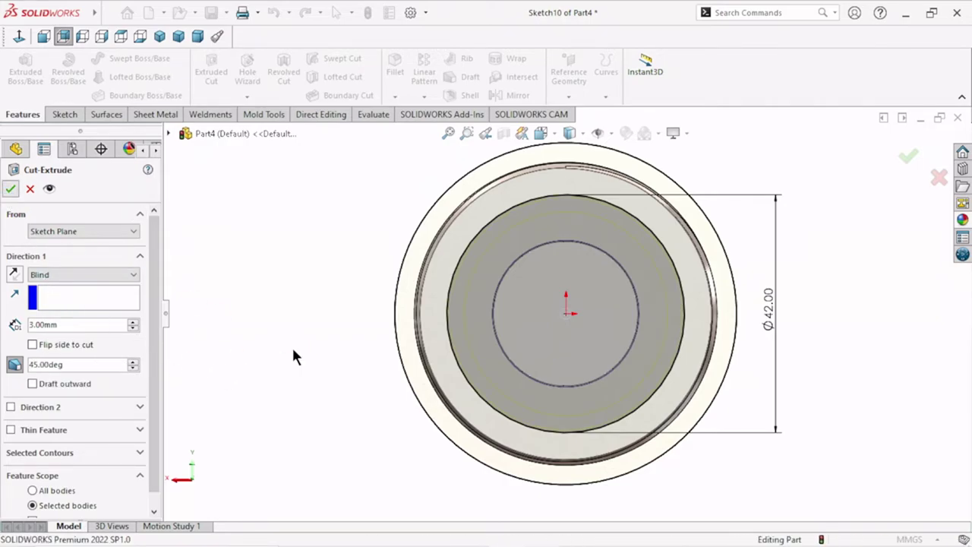
key("Return")
Step: Orbit around the new chamfered recess, then reopen Cut-Extrude4 for editing
key("z")
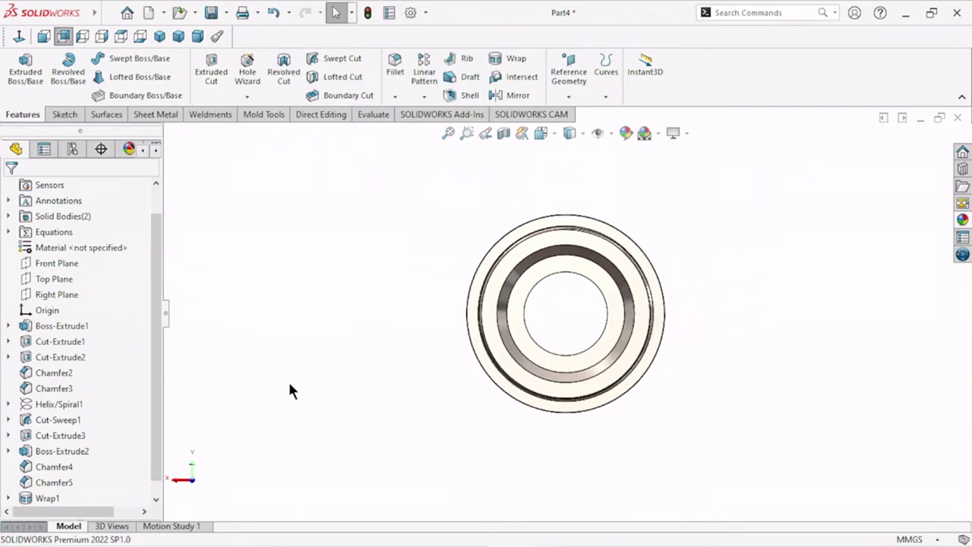
mouse_move(289, 385)
middle_mouse_down()
mouse_move(373, 409)
mouse_move(369, 390)
middle_mouse_up()
scroll(622, 372, "down", 2)
scroll(727, 381, "down", 2)
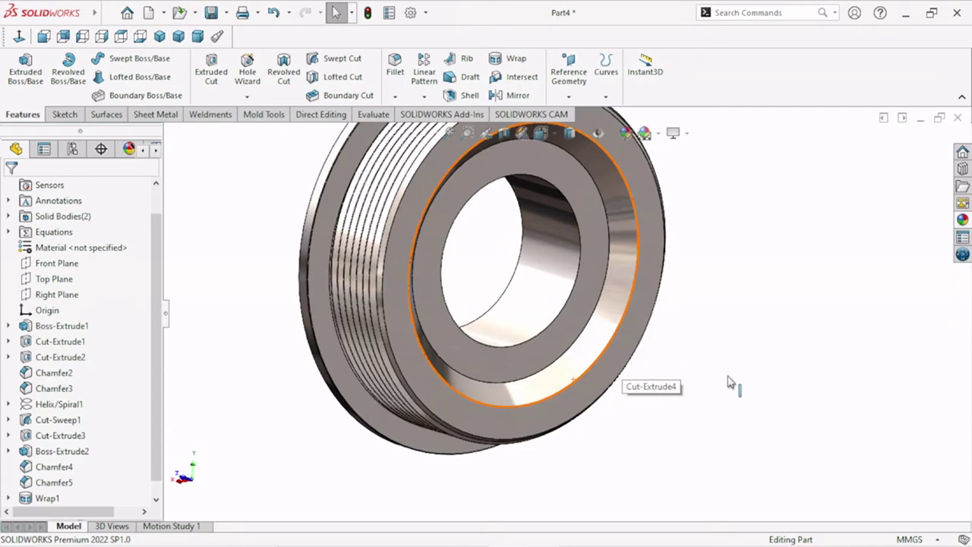
scroll(728, 381, "up", 2)
scroll(629, 314, "down", 1)
scroll(716, 362, "up", 2)
scroll(705, 349, "up", 2)
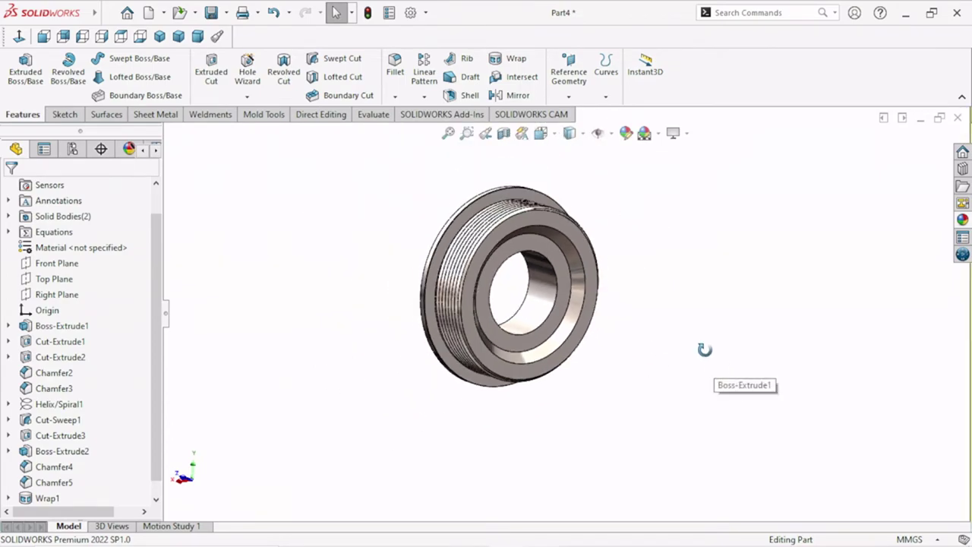
mouse_move(704, 349)
middle_mouse_down()
mouse_move(633, 304)
mouse_move(596, 330)
mouse_move(627, 319)
mouse_move(684, 342)
mouse_move(720, 375)
mouse_move(696, 400)
mouse_move(611, 403)
middle_mouse_up()
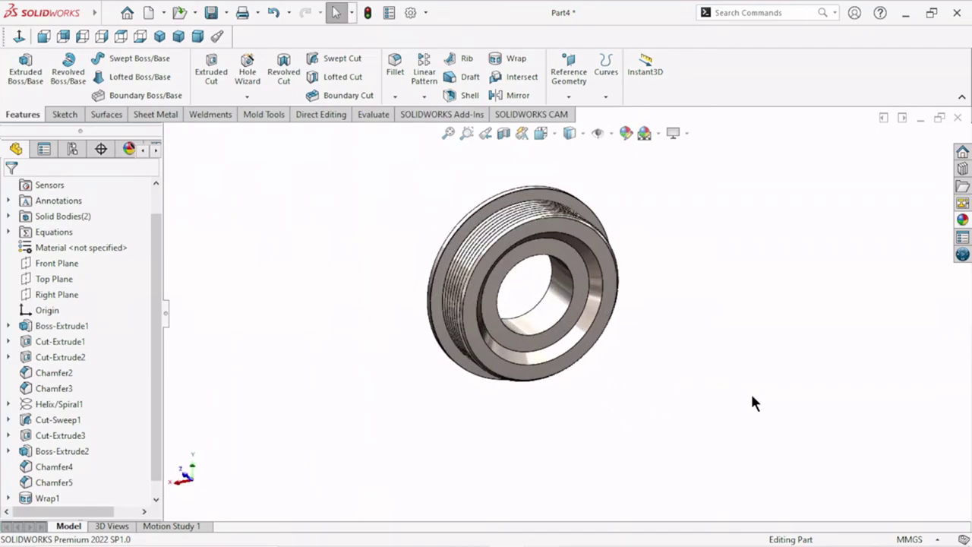
scroll(154, 465, "down", 1)
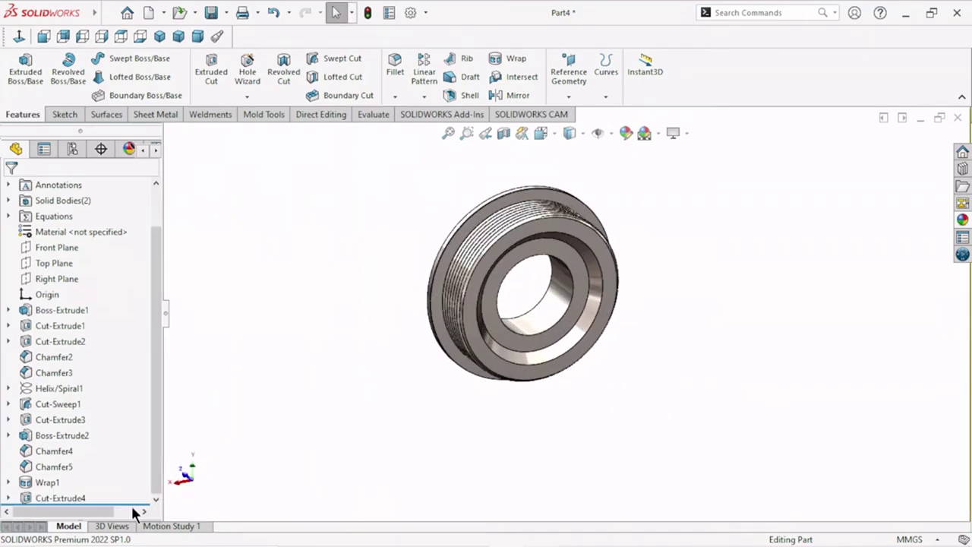
left_click(69, 495)
left_click(83, 456)
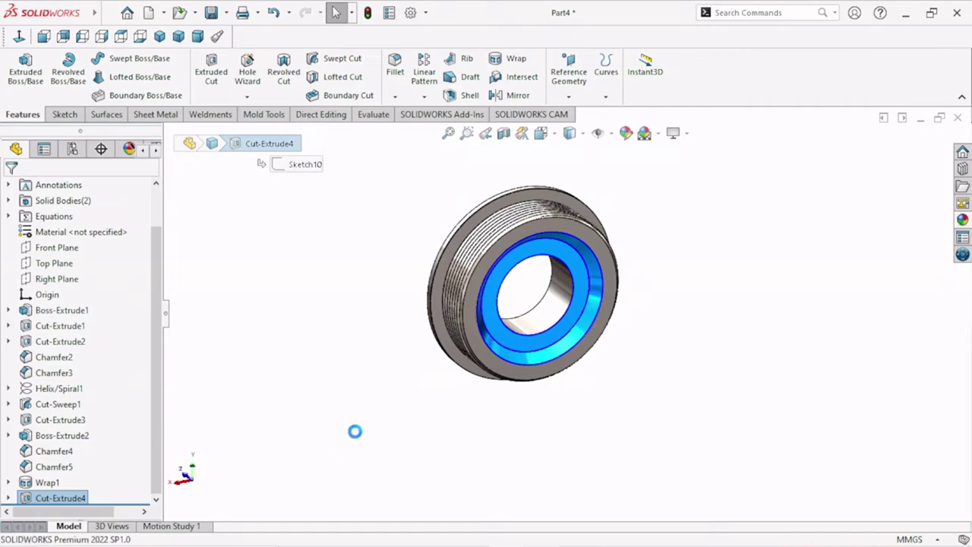
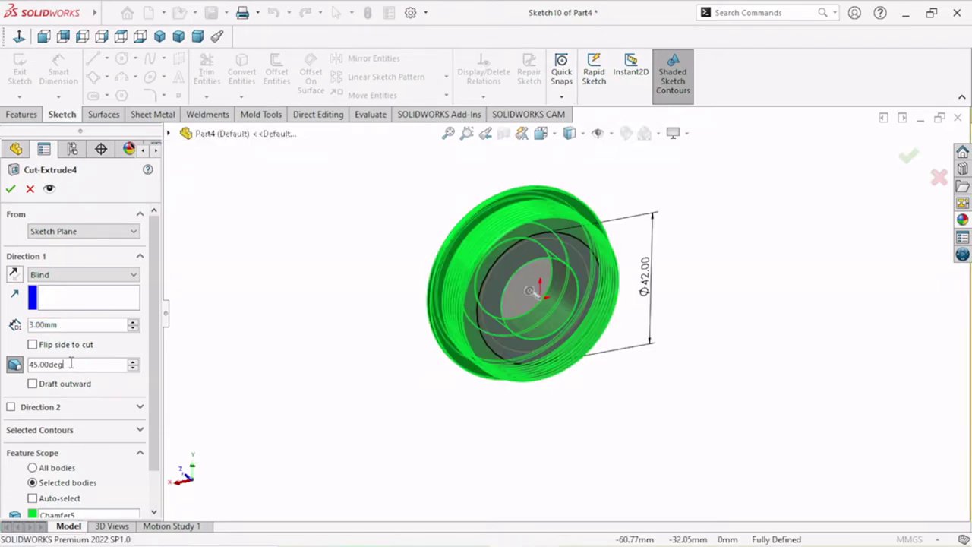
Step: Set the Cut-Extrude4 draft angle to 60° and accept the cut
type("60")
key("Return")
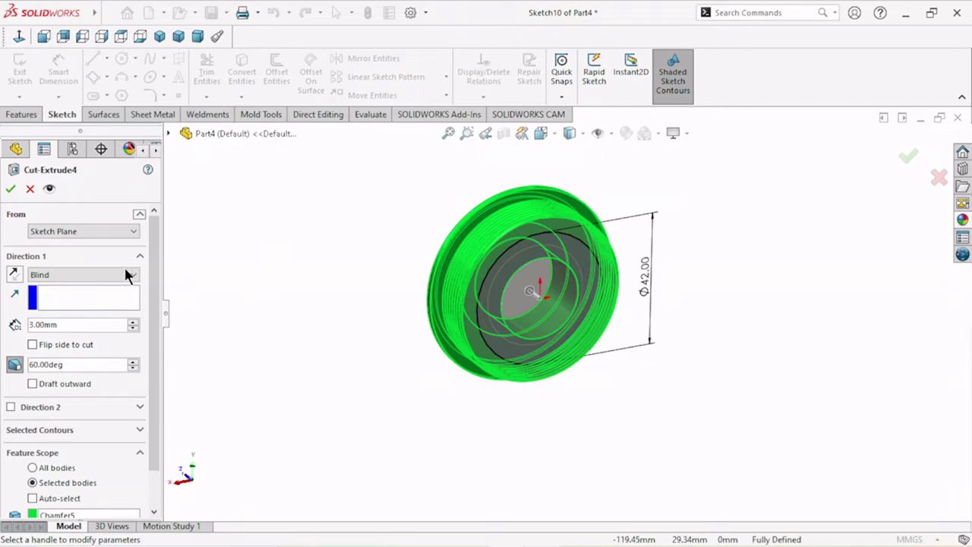
left_click(11, 189)
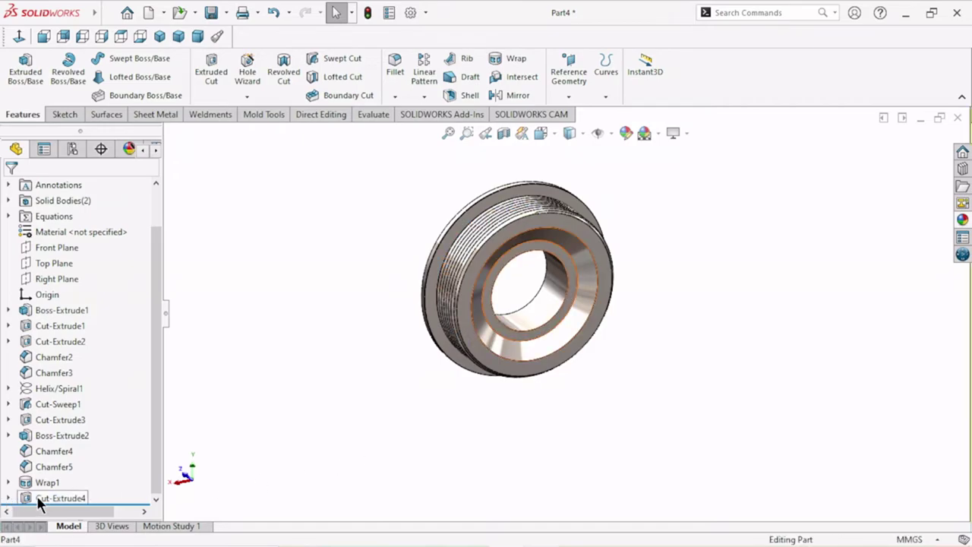
Step: Re-edit Cut-Extrude4, keep the 3 mm depth and change the draft angle to 30°
left_click(38, 497)
left_click(47, 454)
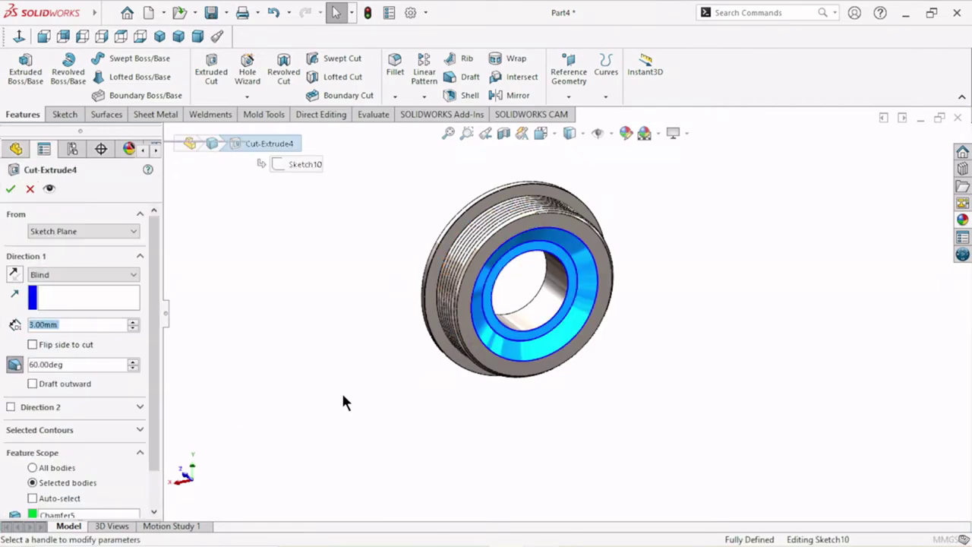
type("3")
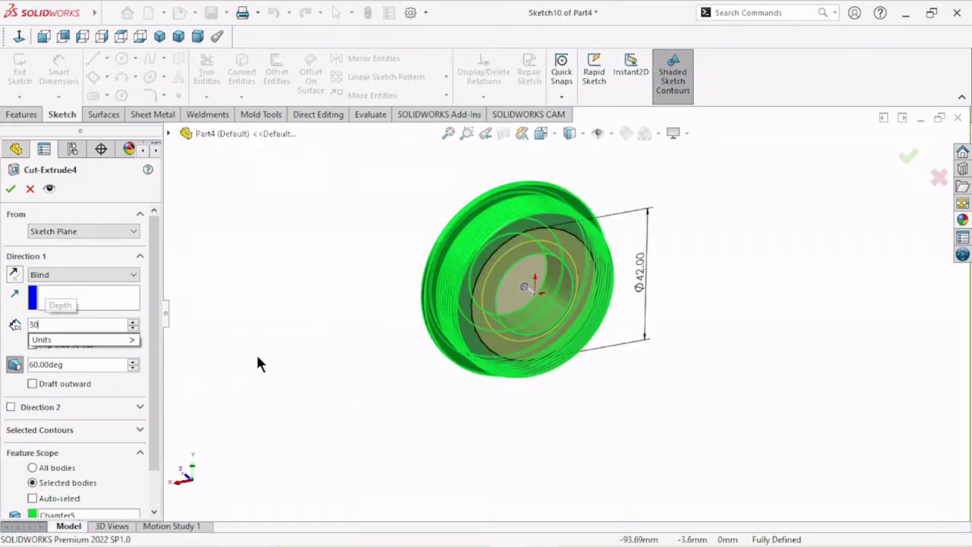
type("0")
mouse_move(82, 339)
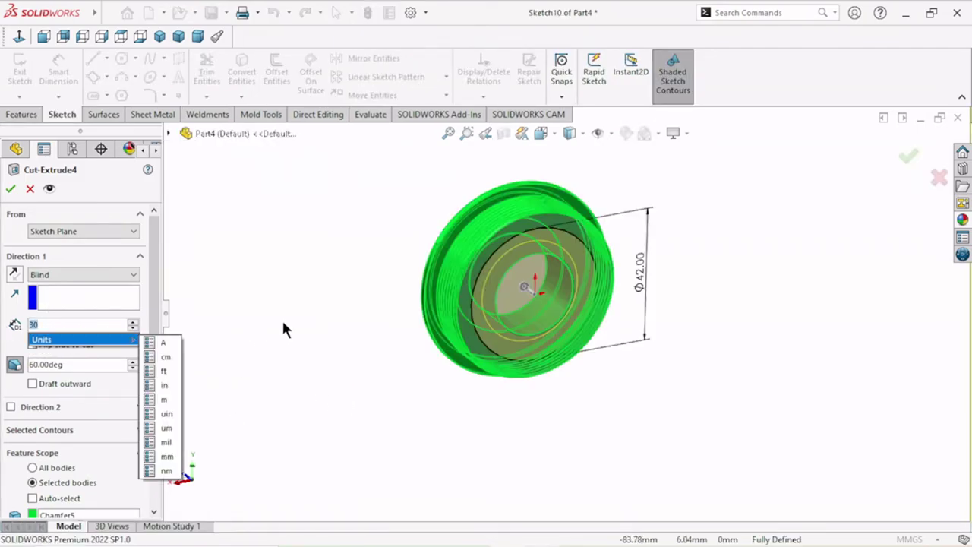
key("BackSpace")
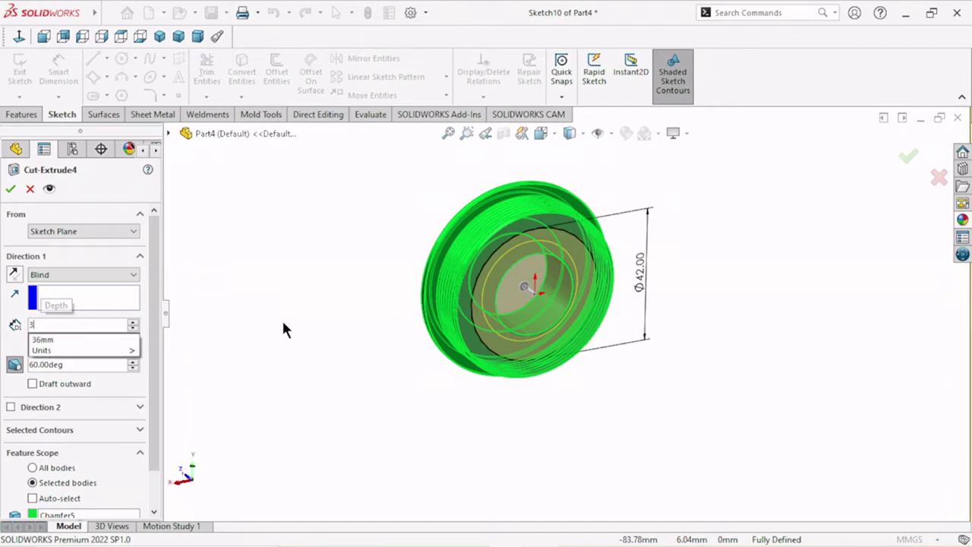
key("Return")
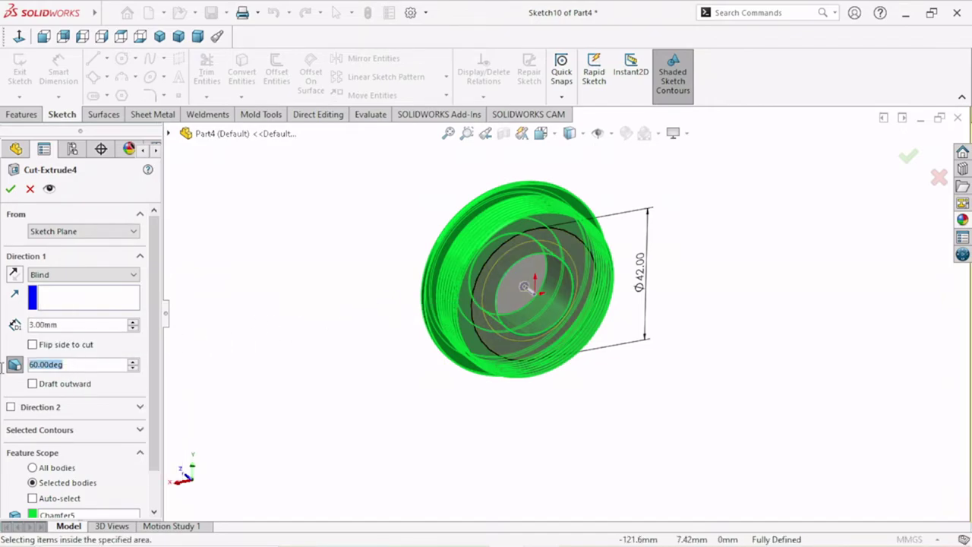
type("30")
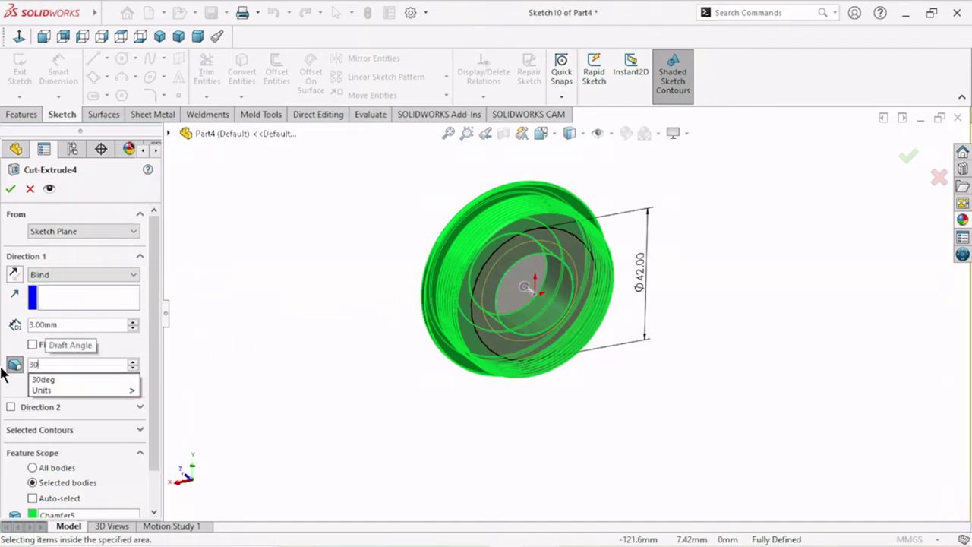
key("Return")
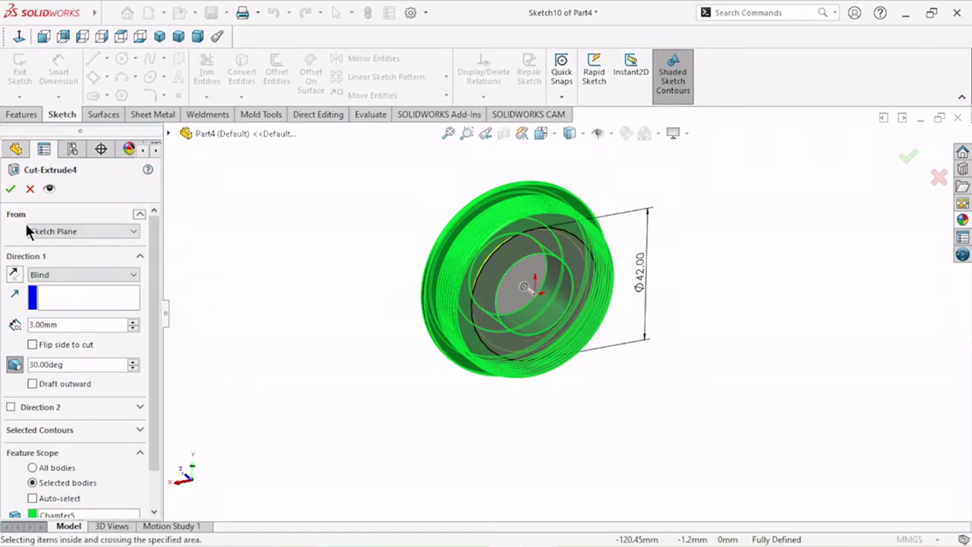
left_click(12, 190)
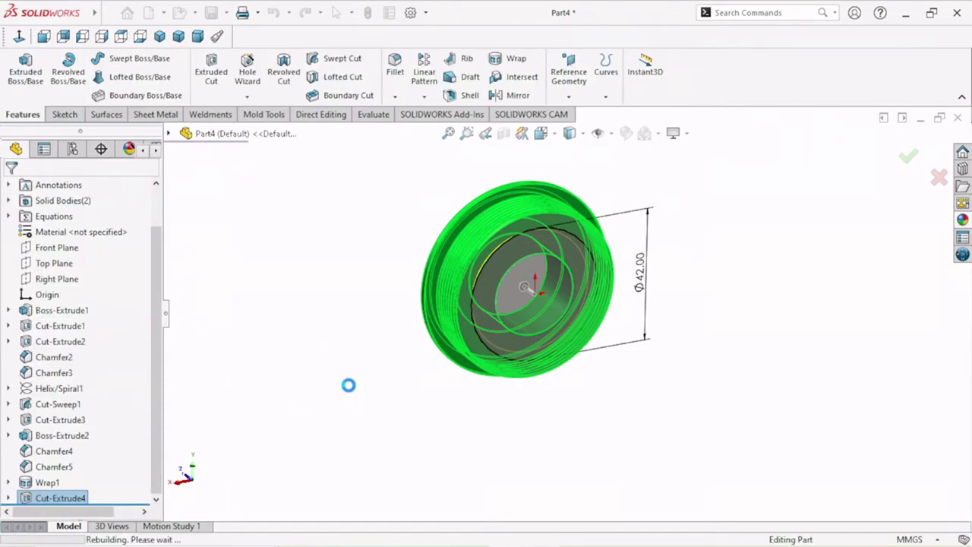
Step: Orbit the pipe center part to inspect the new groove and threads, then show it in isometric view
scroll(750, 364, "down", 3)
mouse_move(750, 365)
middle_mouse_down()
mouse_move(681, 316)
mouse_move(597, 278)
mouse_move(542, 308)
middle_mouse_up()
scroll(531, 343, "up", 3)
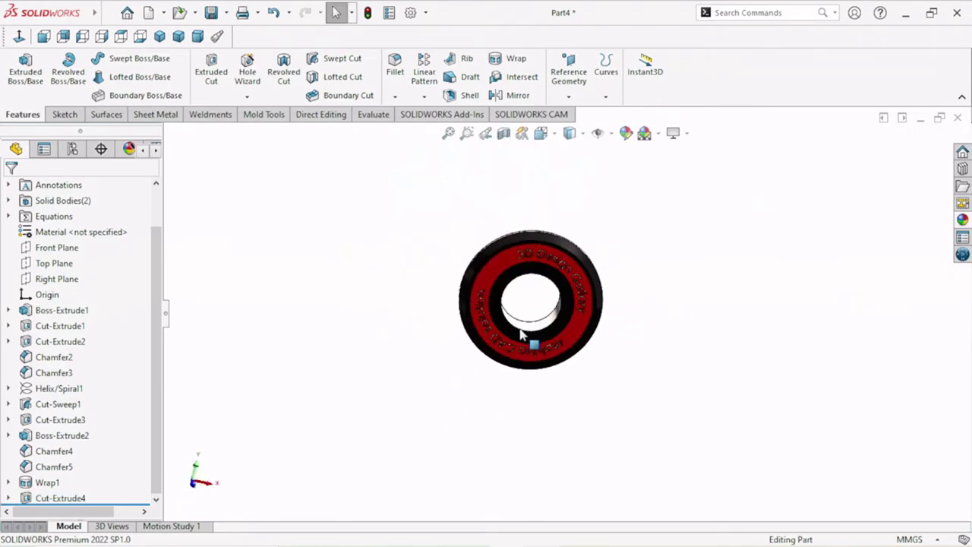
scroll(668, 370, "down", 2)
middle_click_drag(636, 358, 727, 297)
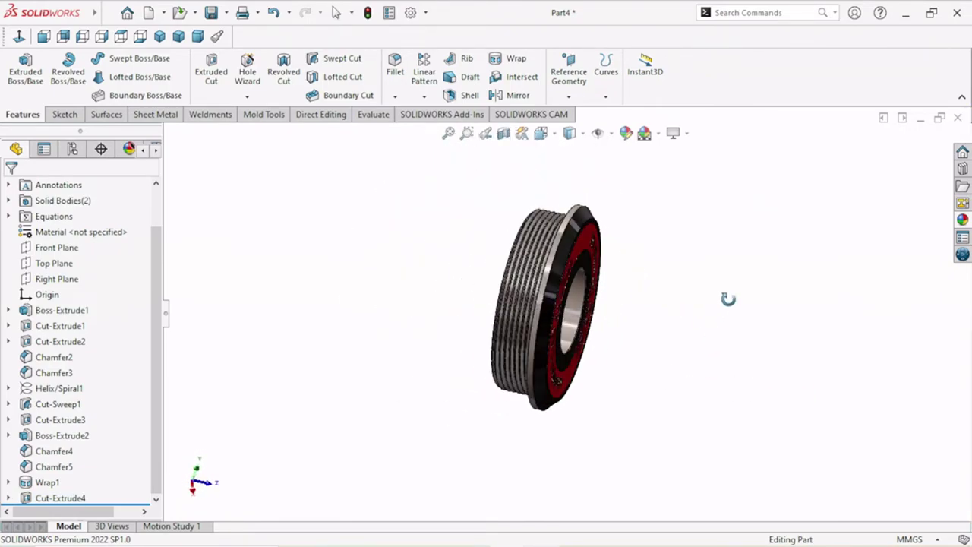
mouse_move(602, 310)
middle_mouse_down()
mouse_move(751, 347)
mouse_move(633, 288)
mouse_move(577, 326)
mouse_move(685, 278)
mouse_move(698, 359)
mouse_move(641, 330)
middle_mouse_up()
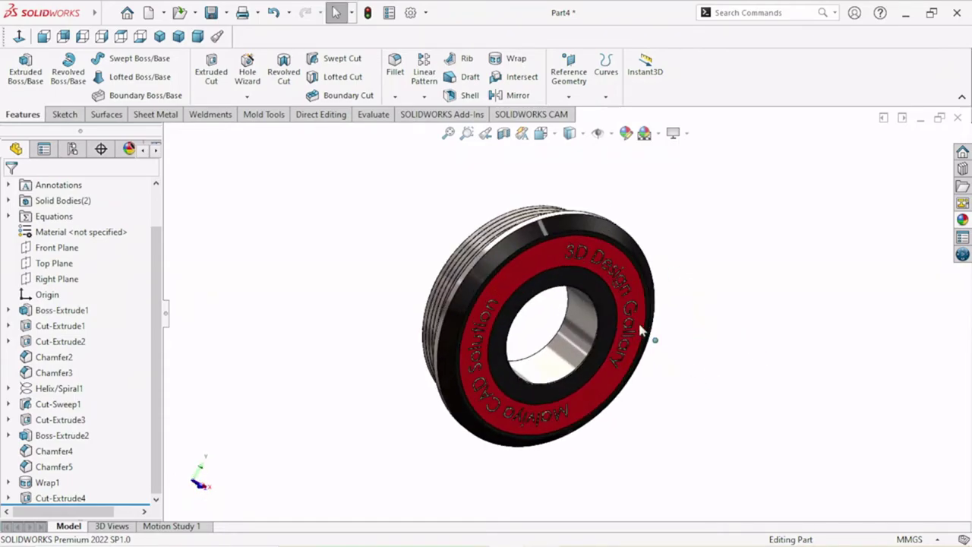
key("ctrl+1")
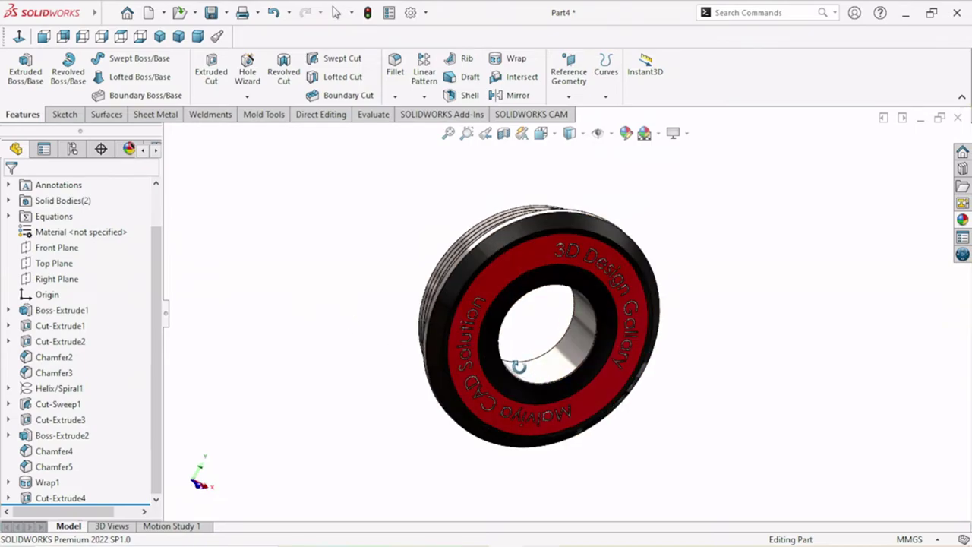
left_click(159, 36)
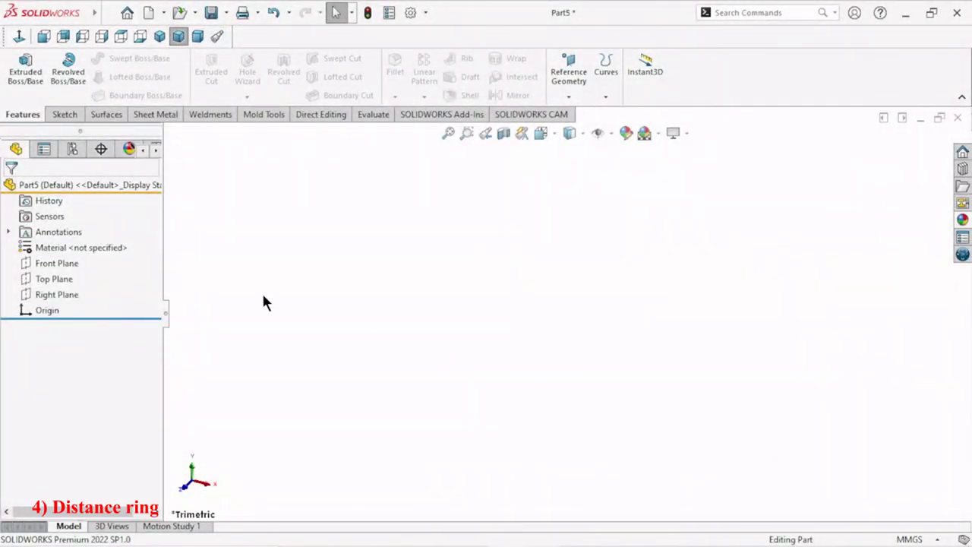
Step: Sketch on the Front Plane and draw two concentric circles centred on the origin
left_click(40, 263)
left_click(55, 237)
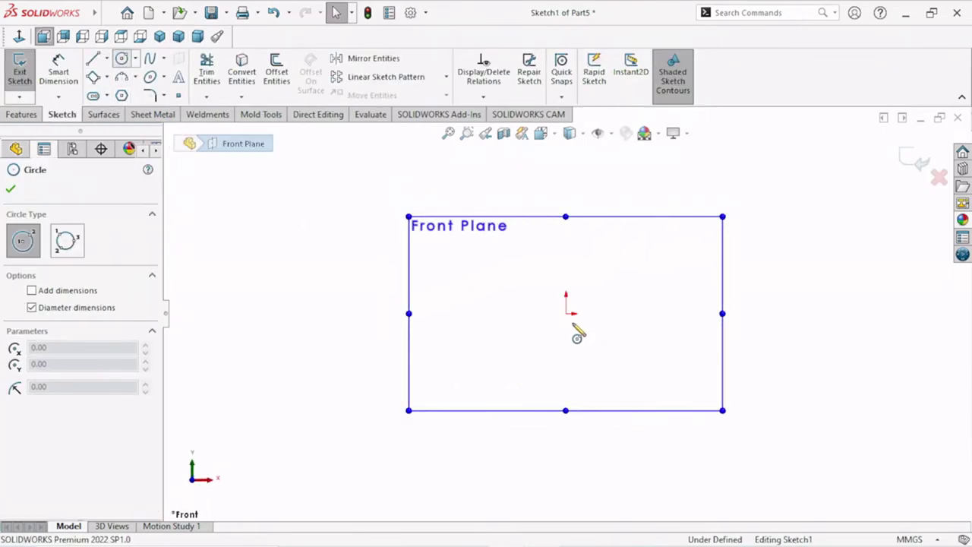
left_click(568, 313)
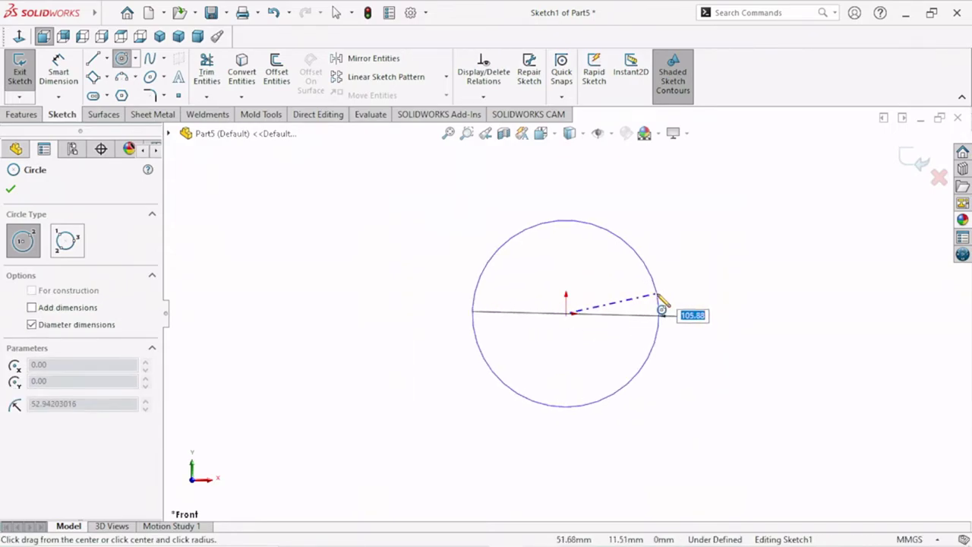
left_click(659, 311)
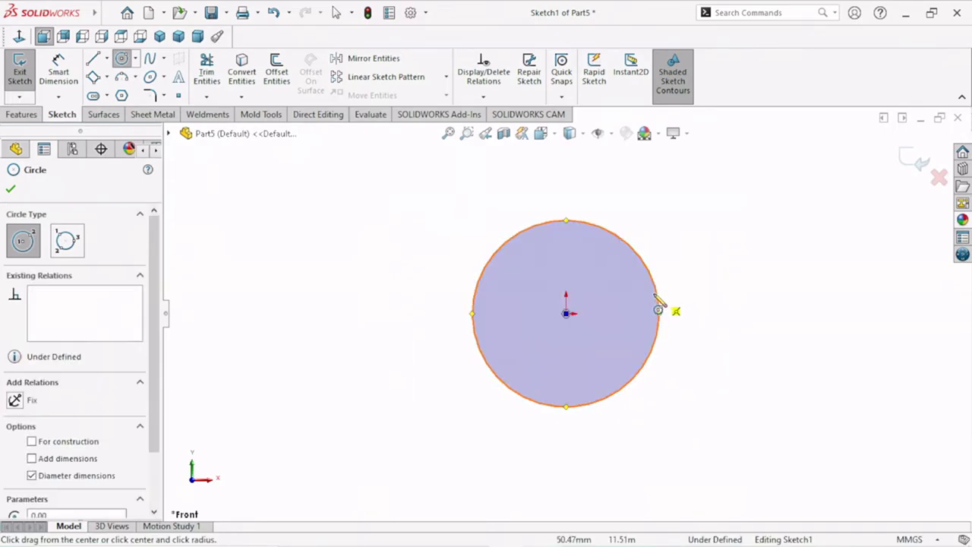
left_click(569, 314)
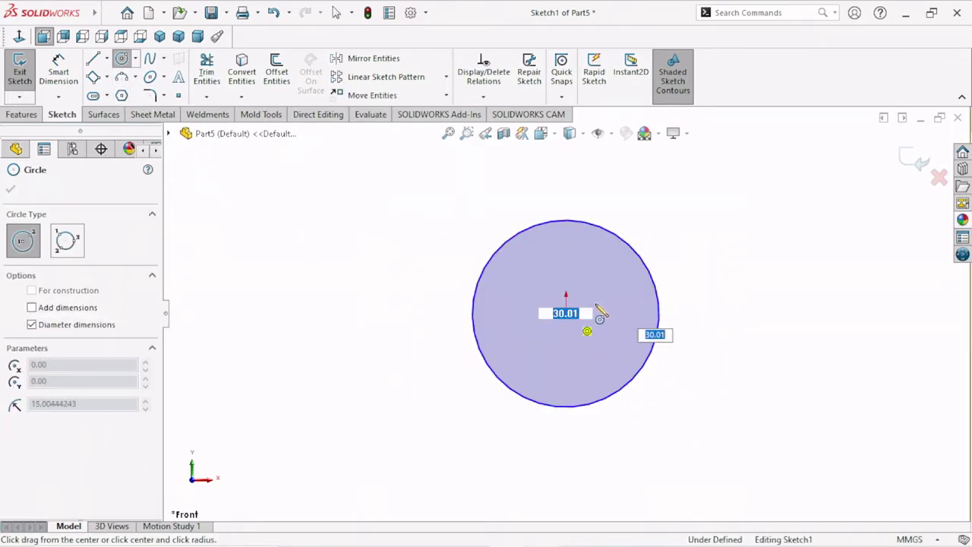
left_click(647, 308)
right_click(694, 281)
left_click(701, 285)
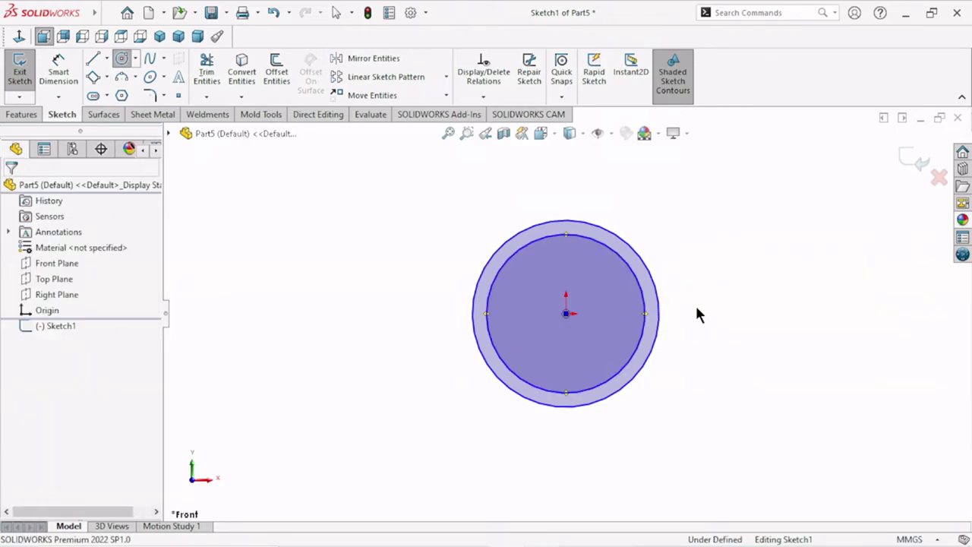
key("z")
scroll(629, 361, "down", 3)
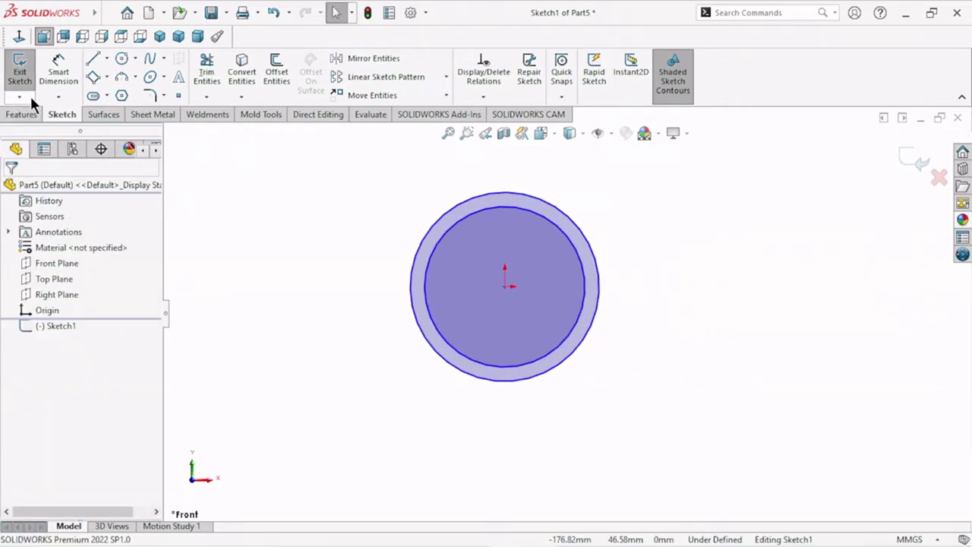
Step: Dimension the outer circle to Ø52 mm
left_click(58, 72)
left_click(599, 294)
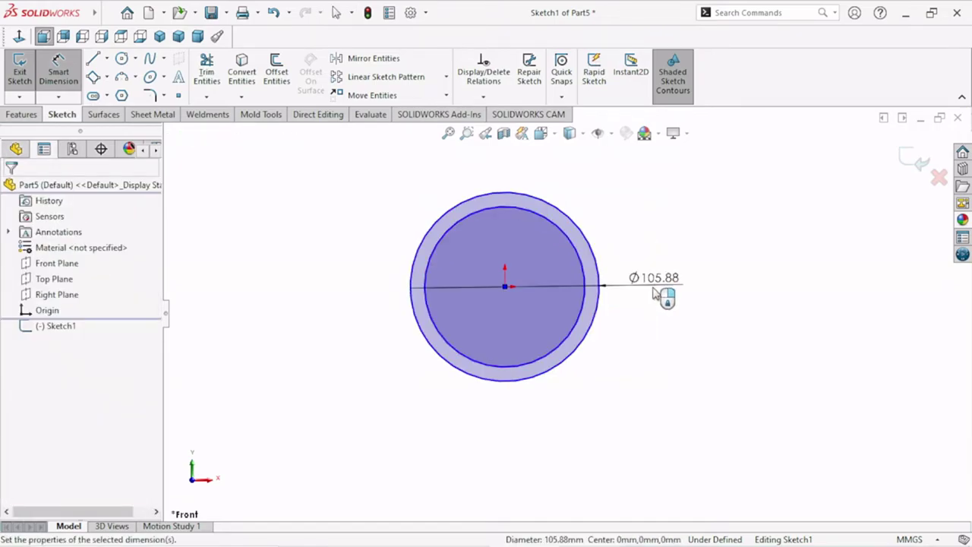
left_click(654, 294)
type("5")
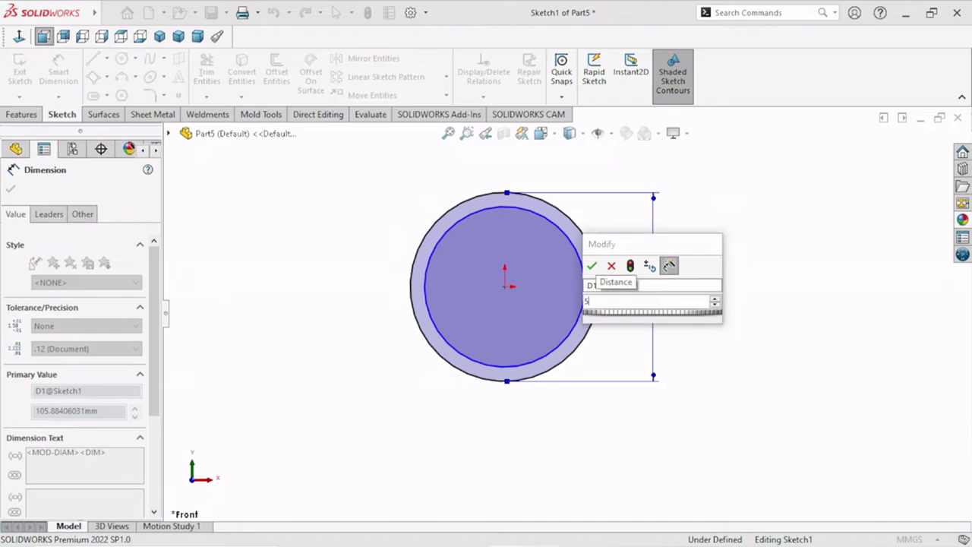
type("2")
key("Return")
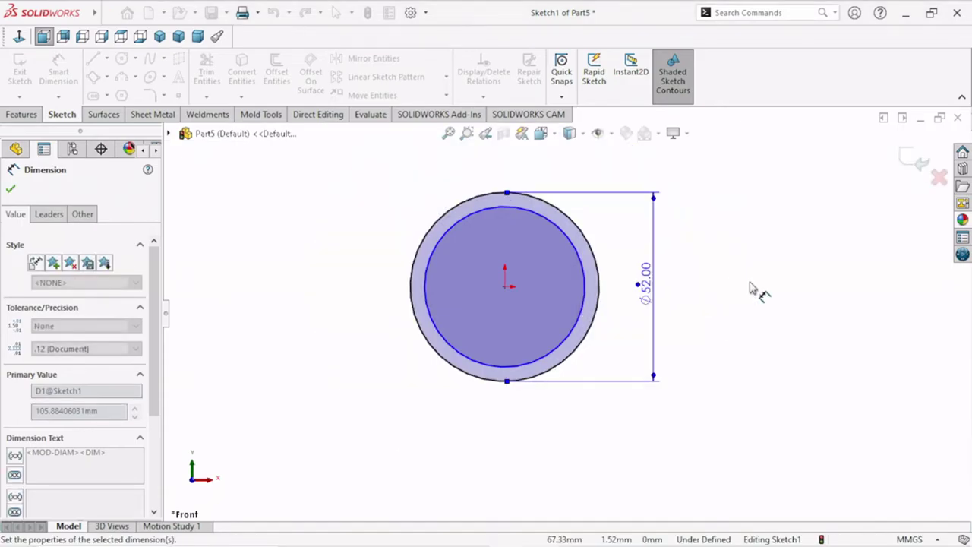
Step: Dimension the inner circle to Ø45 mm, correcting the first entry of 42
scroll(618, 293, "down", 2)
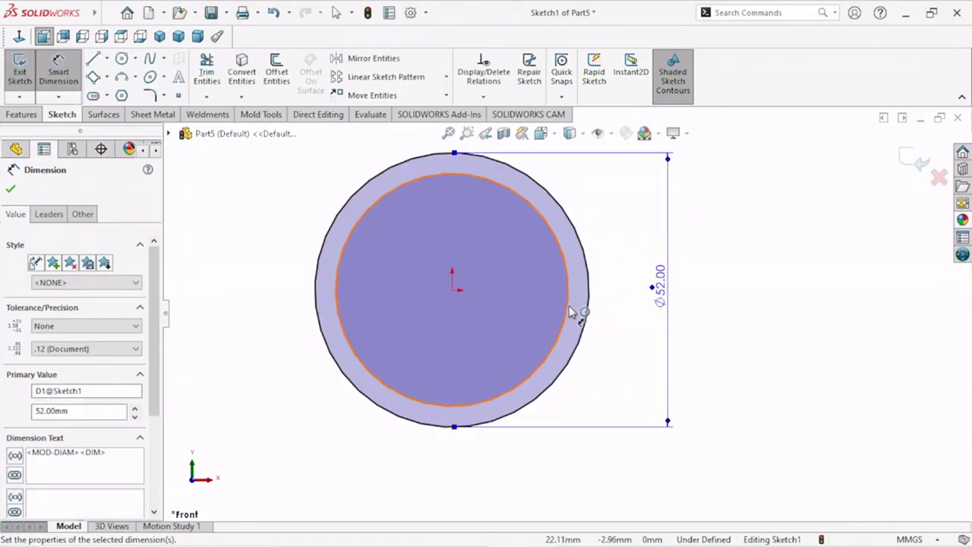
left_click(571, 311)
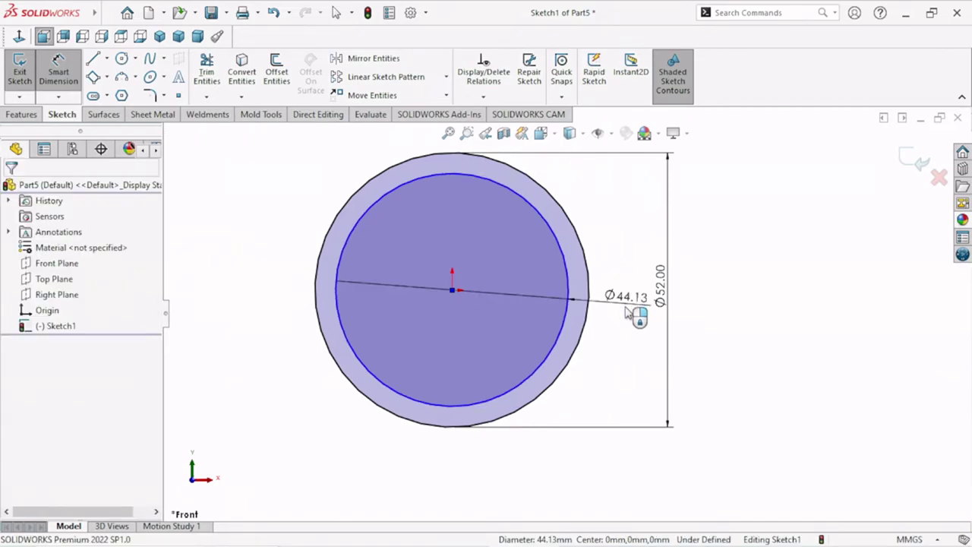
left_click(633, 311)
type("4")
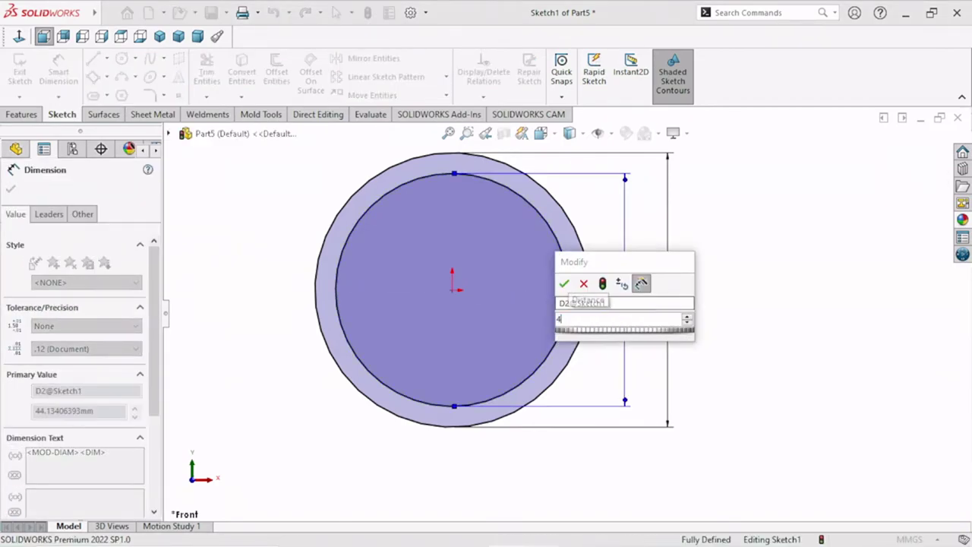
type("2")
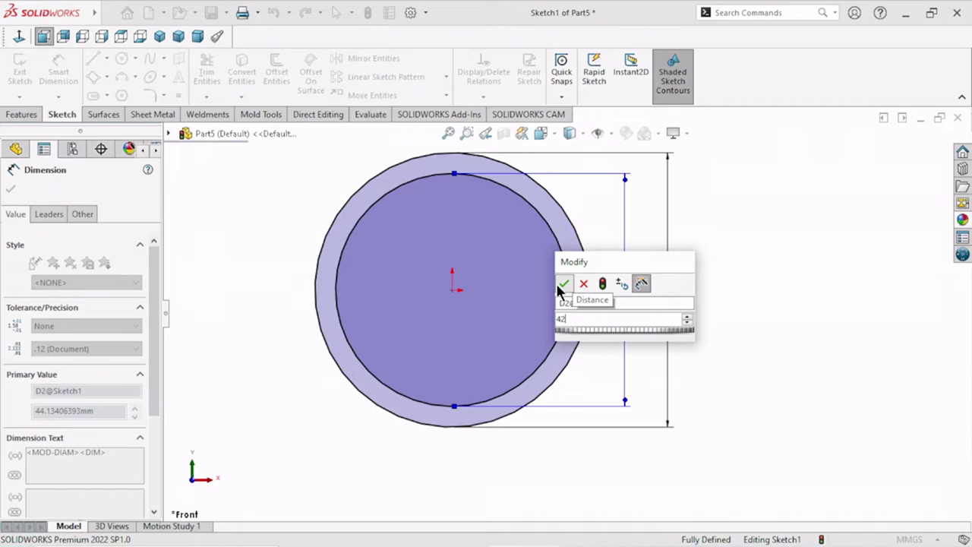
left_click(563, 284)
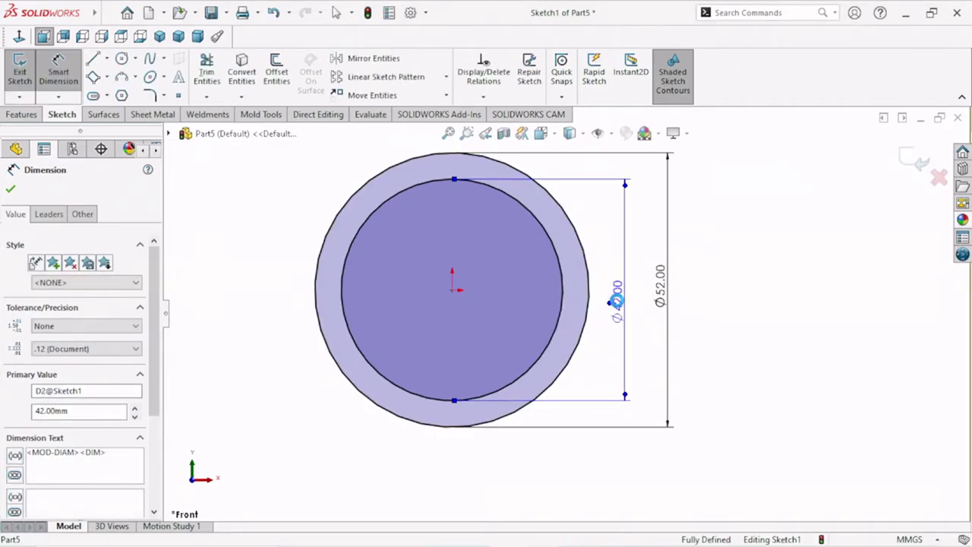
double_click(630, 311)
type("45")
key("Return")
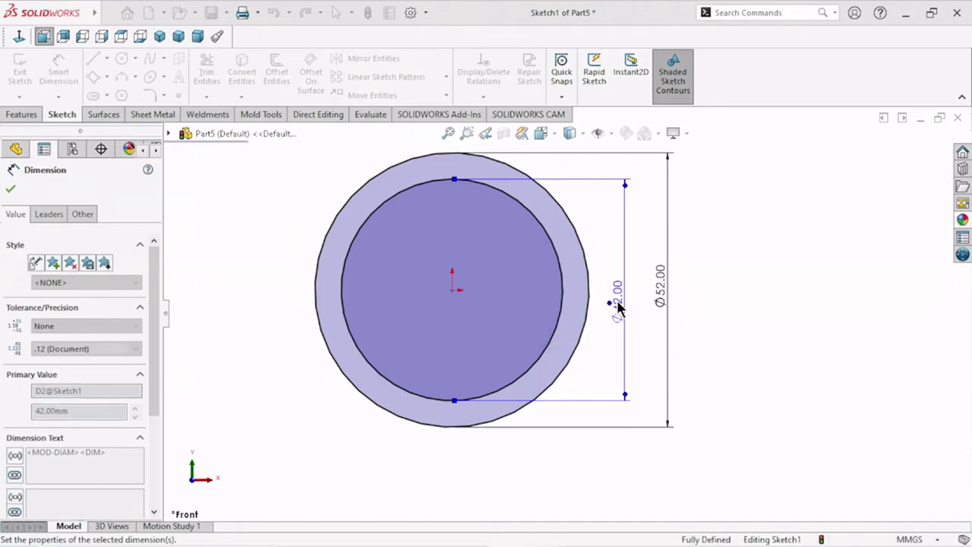
left_click(10, 189)
key("f")
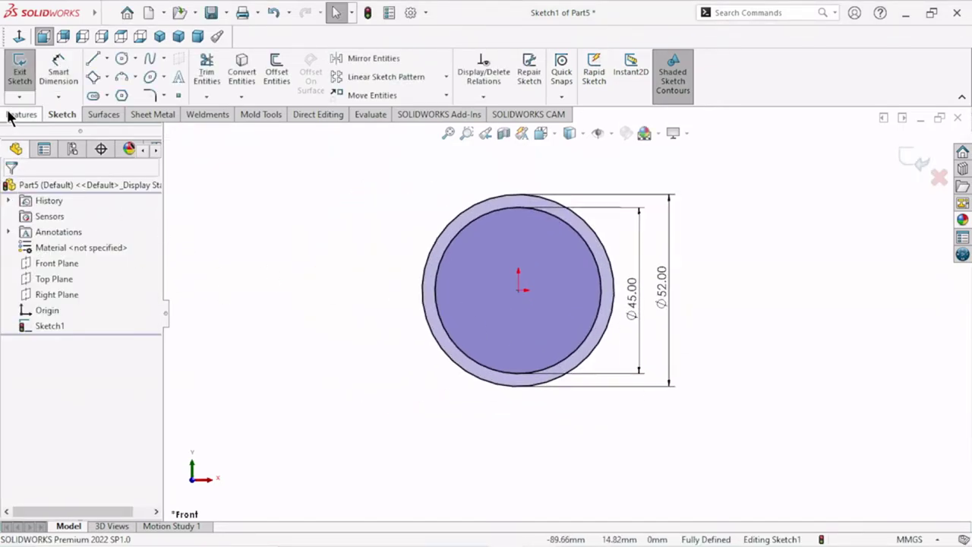
left_click(12, 114)
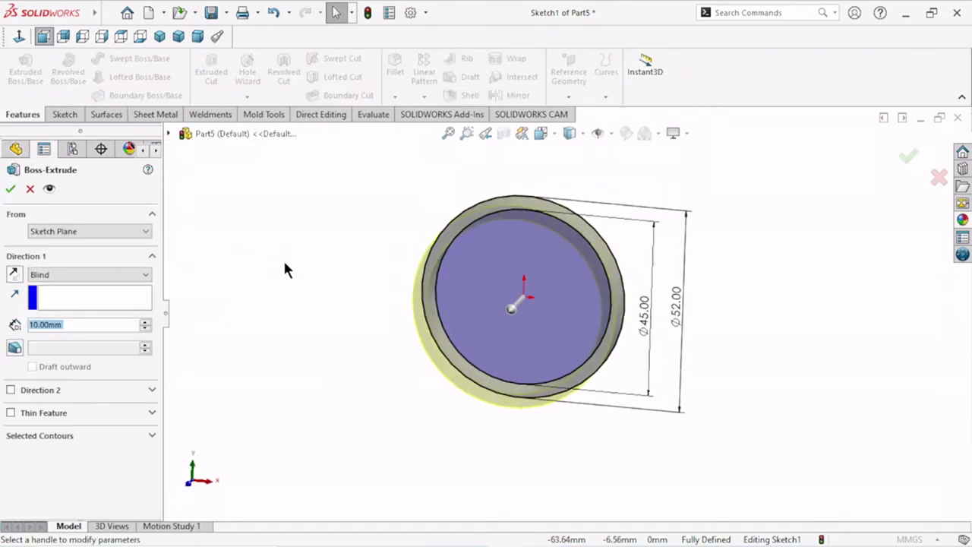
Step: Extrude the ring sketch 5 mm with a Mid Plane end condition
left_click(58, 275)
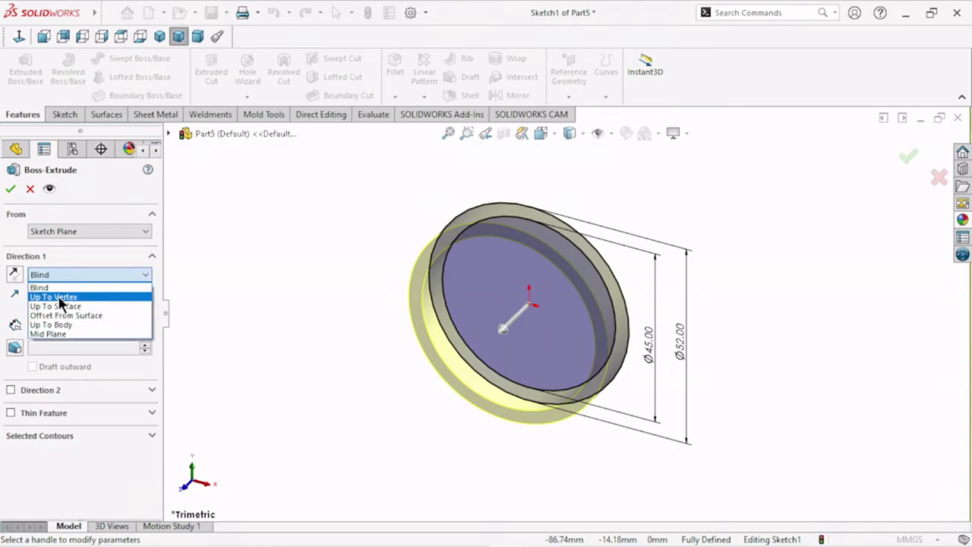
left_click(78, 330)
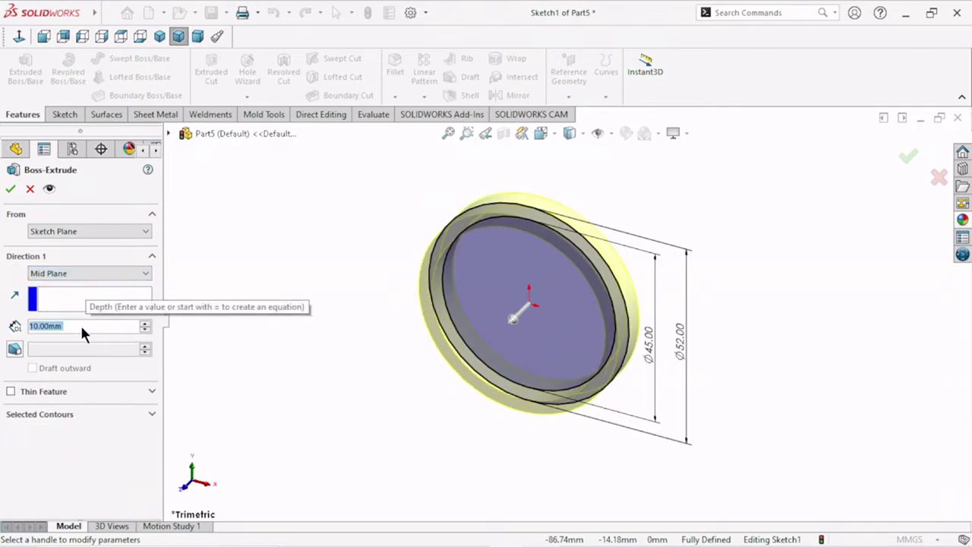
type("5")
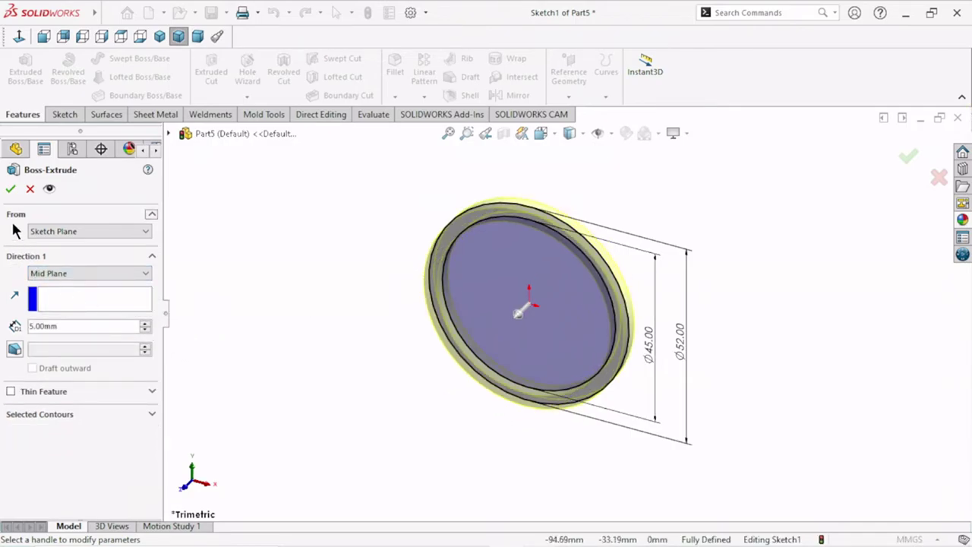
left_click(11, 188)
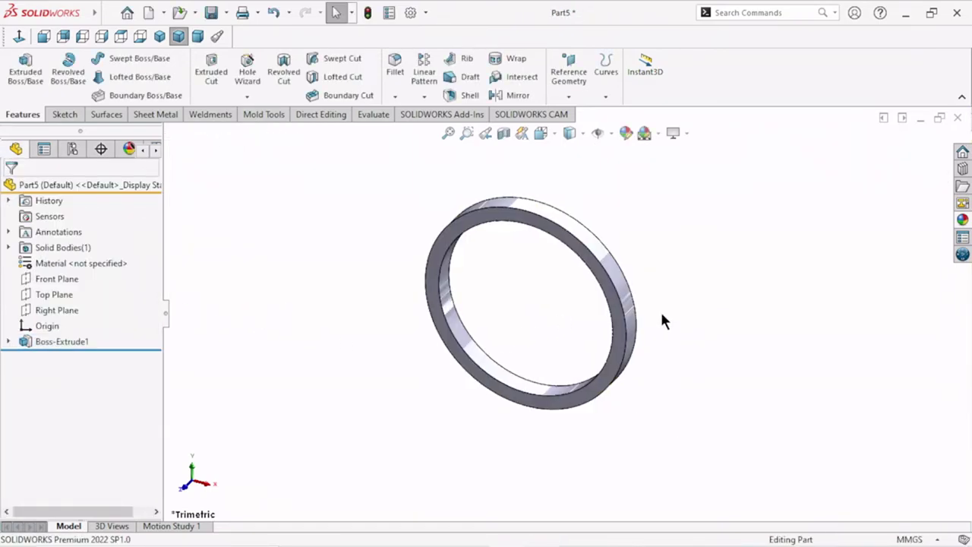
mouse_move(637, 308)
middle_mouse_down()
mouse_move(656, 286)
mouse_move(664, 296)
middle_mouse_up()
Step: Chamfer the ring's inner and outer faces by 0.2 mm
left_click(392, 97)
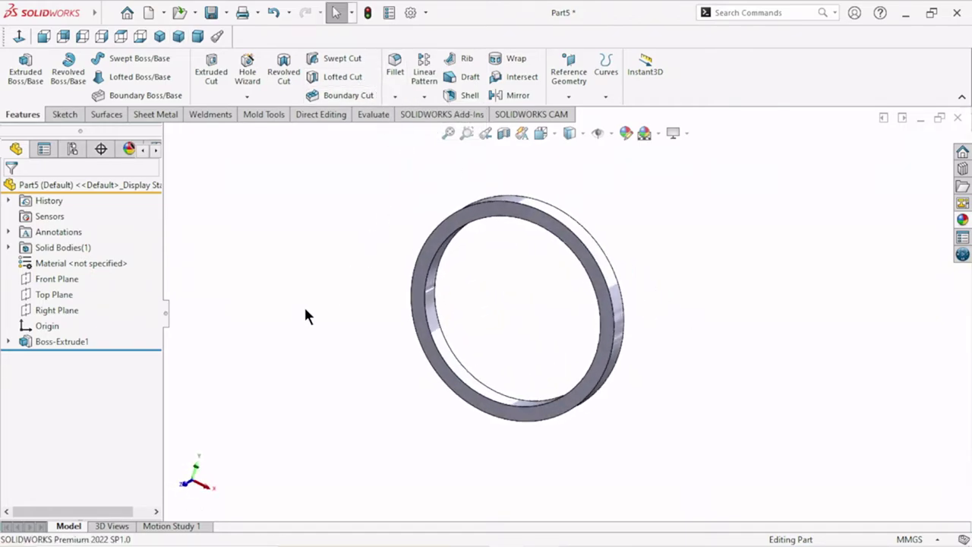
type("0.2")
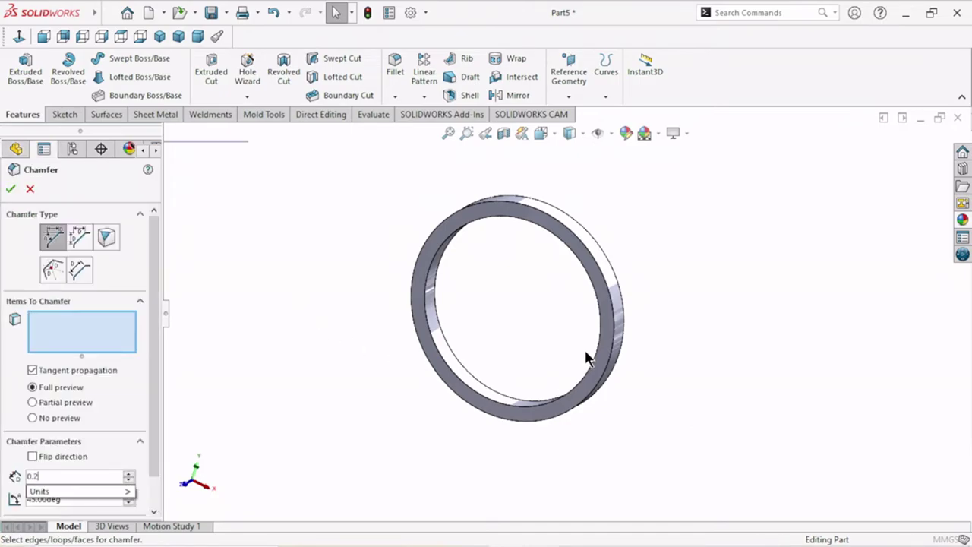
left_click(459, 368)
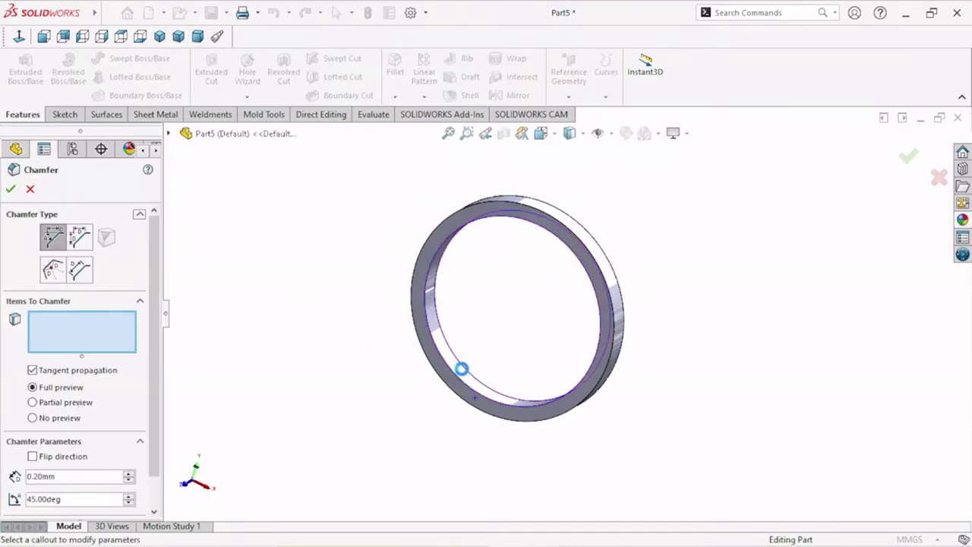
left_click(623, 288)
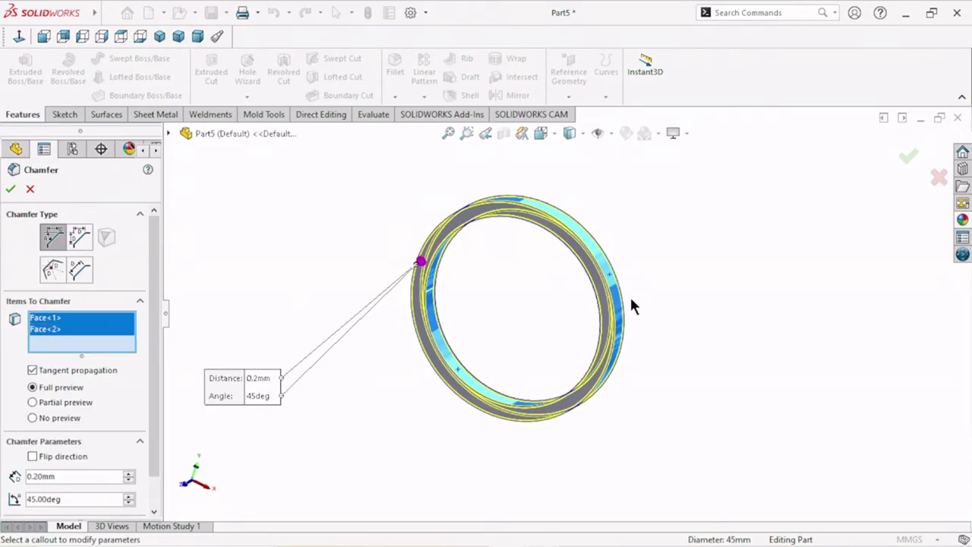
left_click(6, 188)
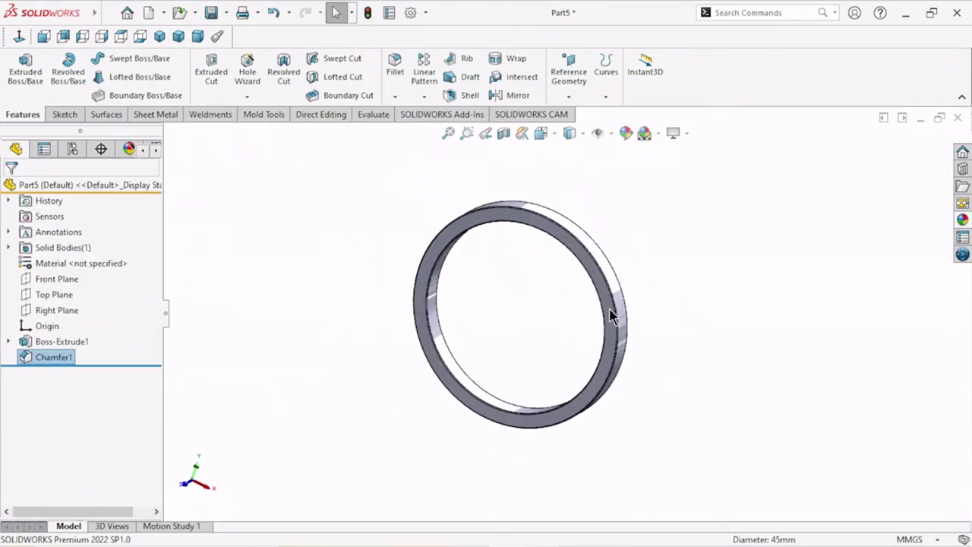
mouse_move(613, 317)
middle_mouse_down()
mouse_move(599, 310)
mouse_move(496, 407)
mouse_move(633, 402)
mouse_move(633, 384)
middle_mouse_up()
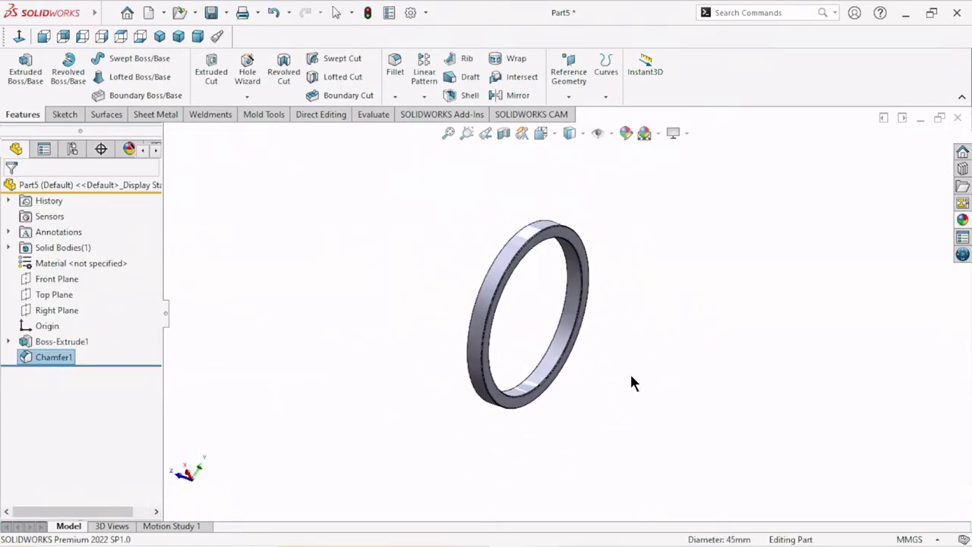
left_click(962, 219)
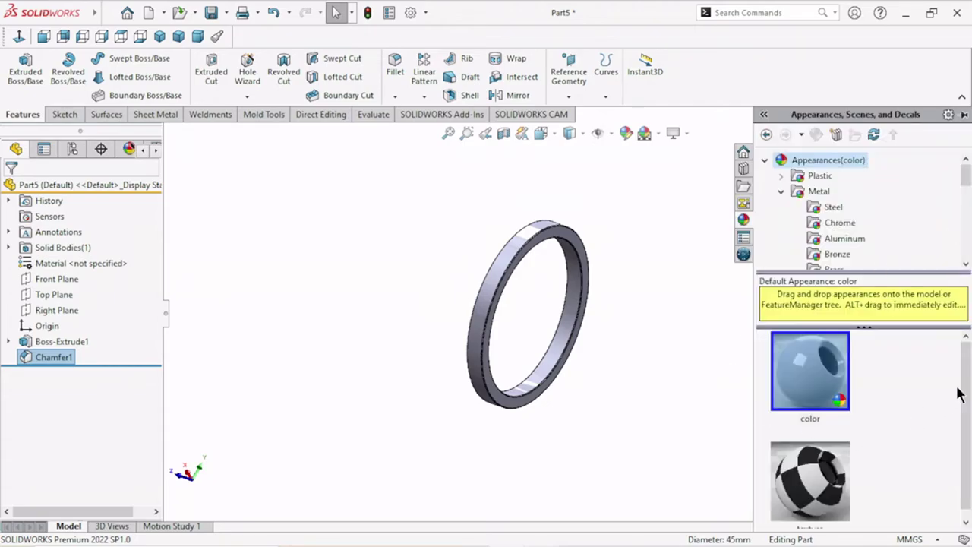
Step: Apply the Metal > Steel carbon steel appearance to the distance ring
left_click(833, 207)
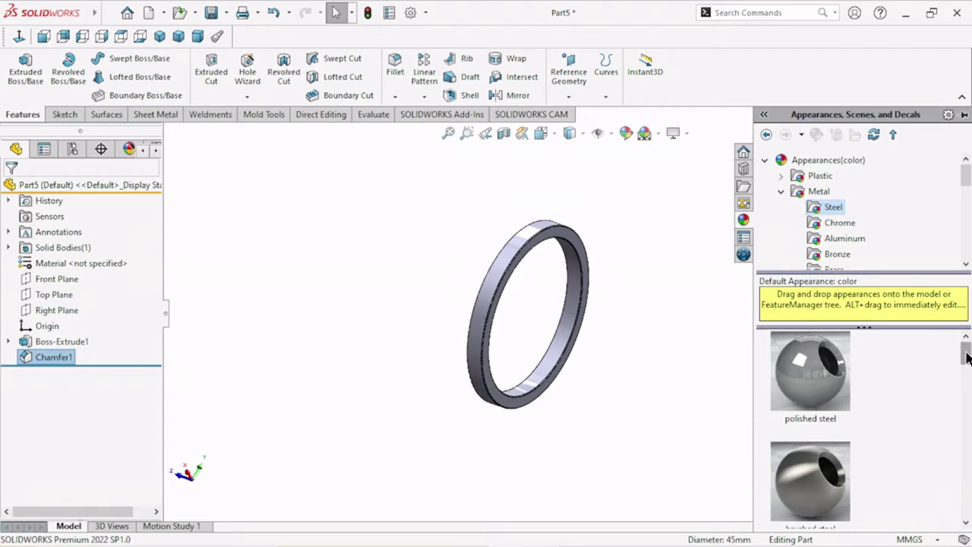
left_click_drag(966, 357, 969, 448)
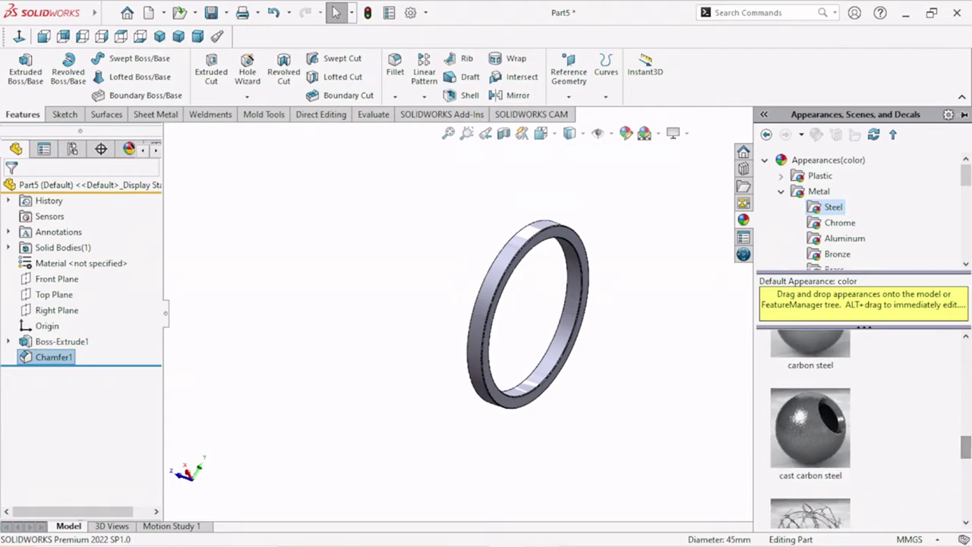
scroll(828, 418, "up", 1)
left_click(827, 418)
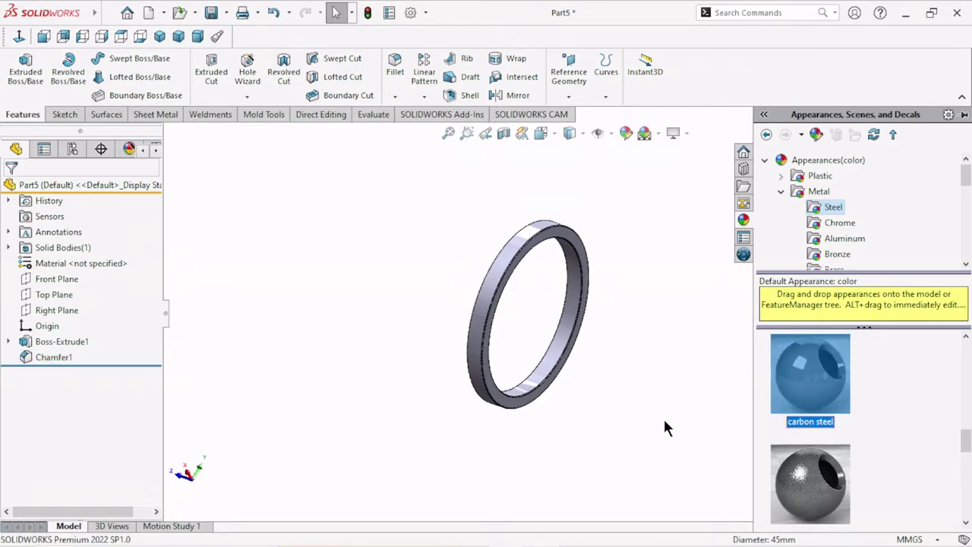
double_click(813, 395)
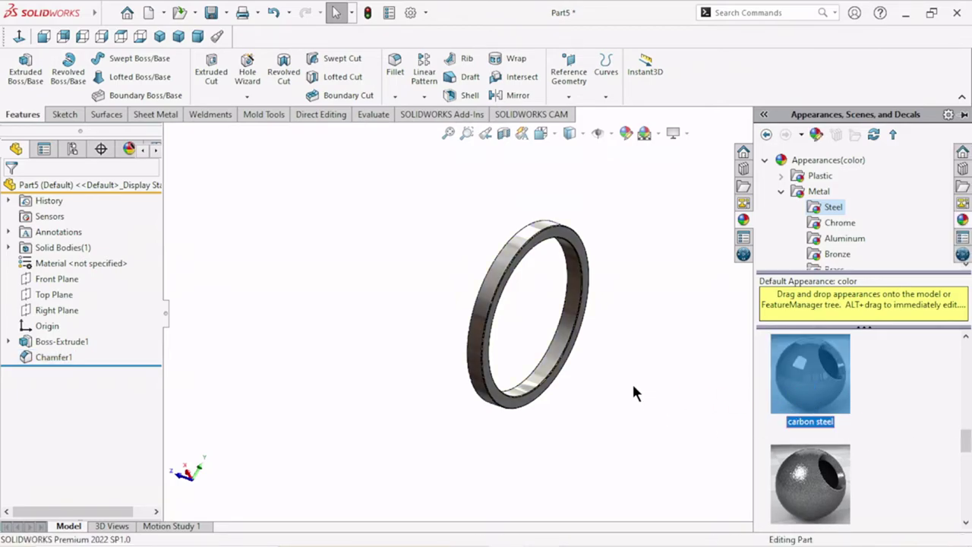
mouse_move(632, 381)
middle_mouse_down()
mouse_move(459, 438)
mouse_move(612, 330)
mouse_move(769, 349)
mouse_move(592, 382)
middle_mouse_up()
Step: Show the ring in isometric view and create a new Assembly document
left_click(161, 37)
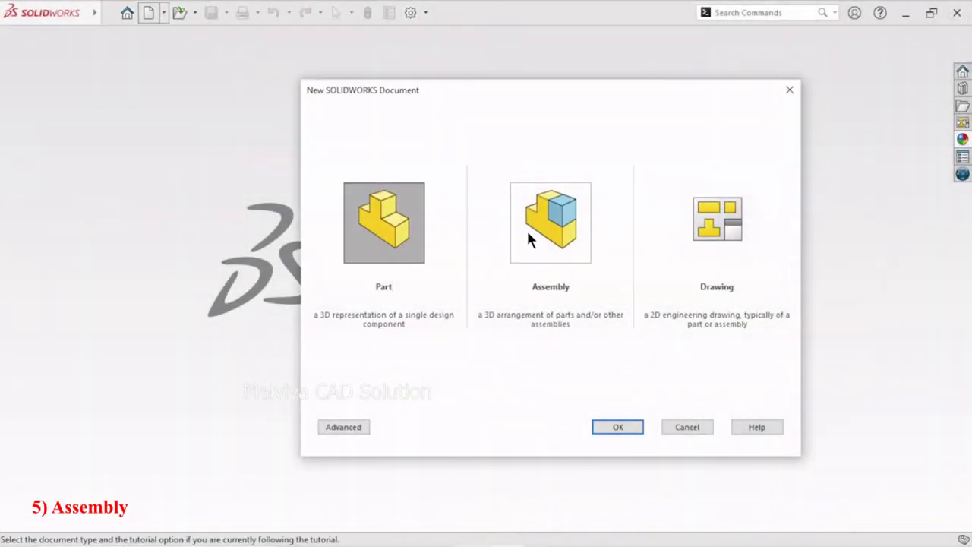
left_click(529, 238)
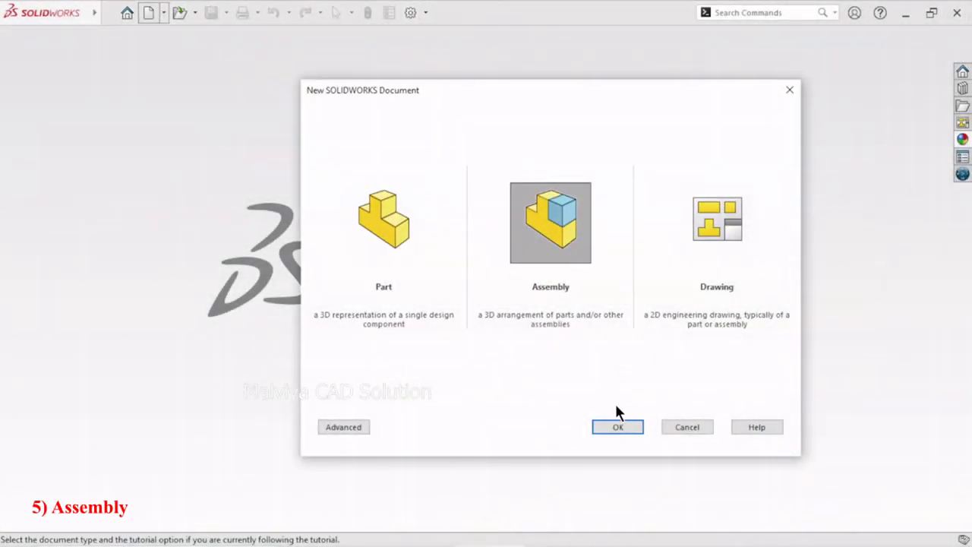
left_click(612, 428)
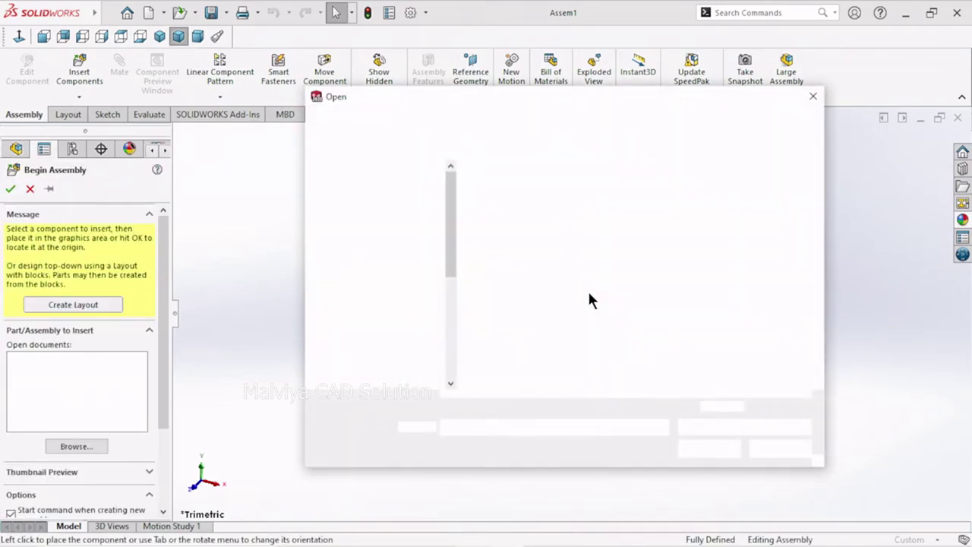
Step: Insert the Revolving pipe center 1 and RC 2 parts and place both in the assembly
left_click_drag(817, 225, 816, 309)
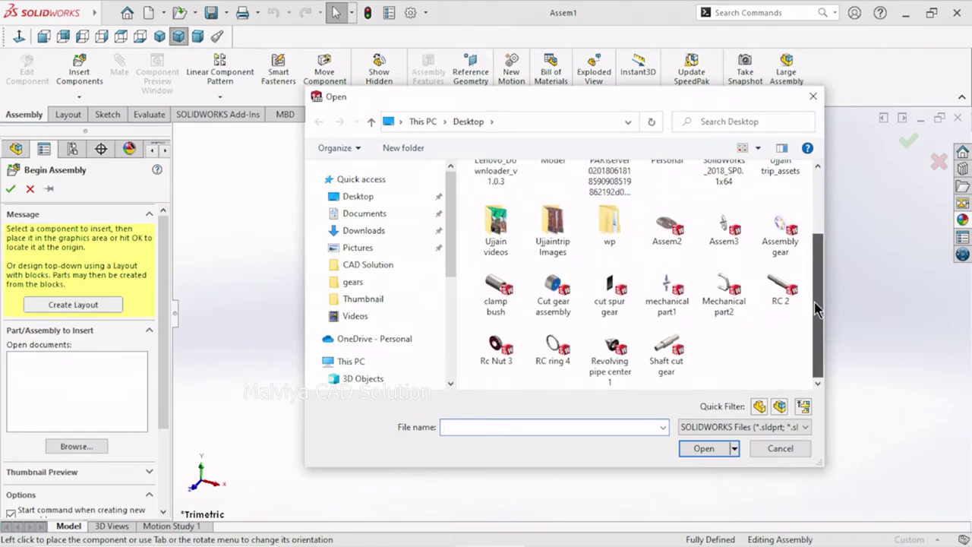
left_click(617, 359)
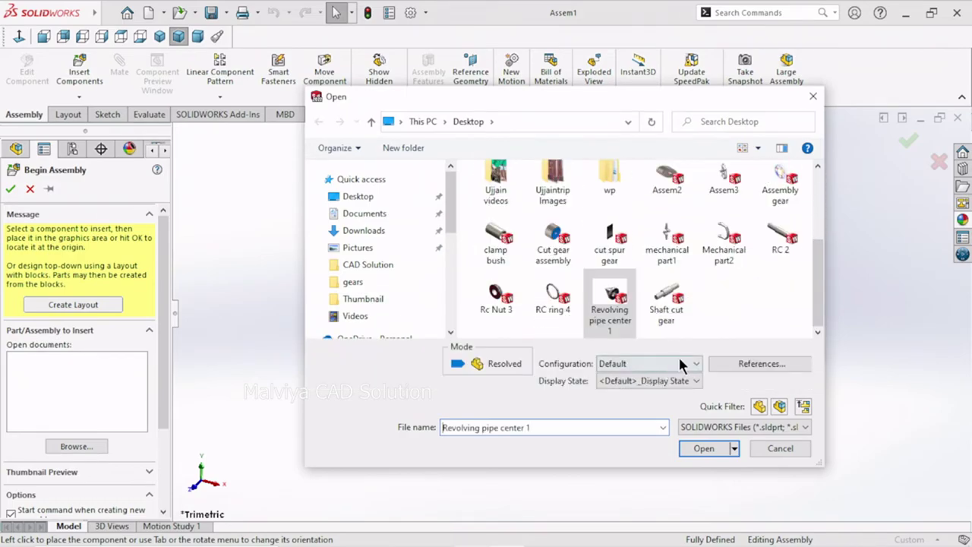
left_click(781, 247, "ctrl")
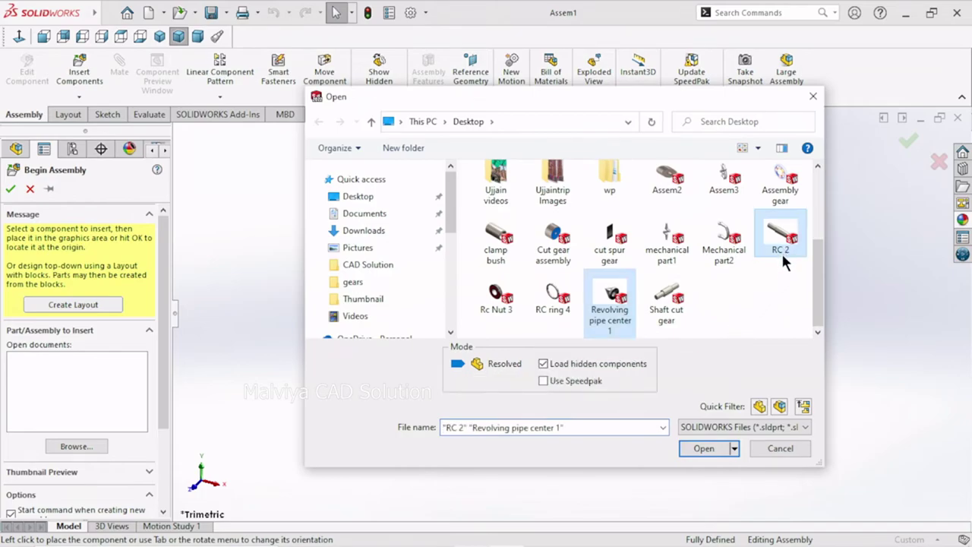
left_click(704, 448)
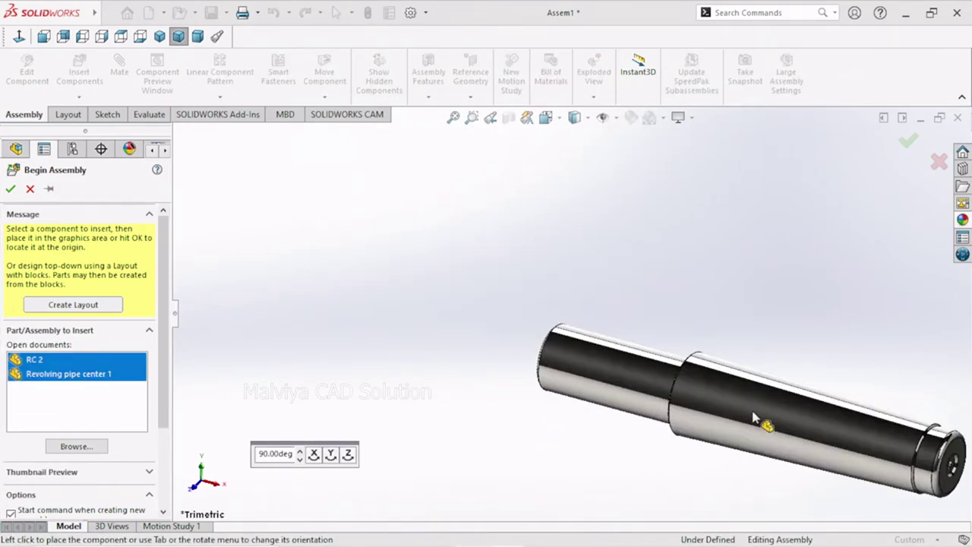
left_click(756, 419)
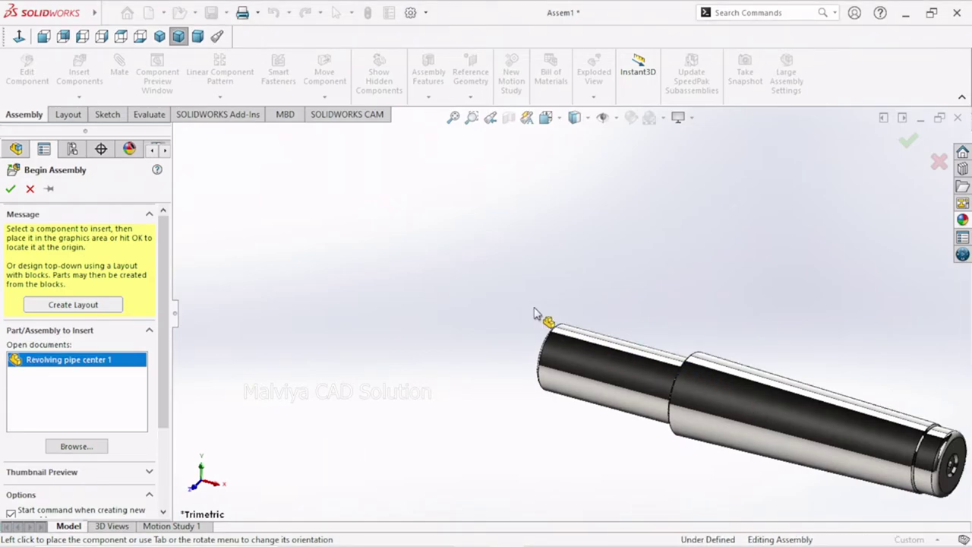
scroll(542, 315, "up", 3)
left_click(558, 307)
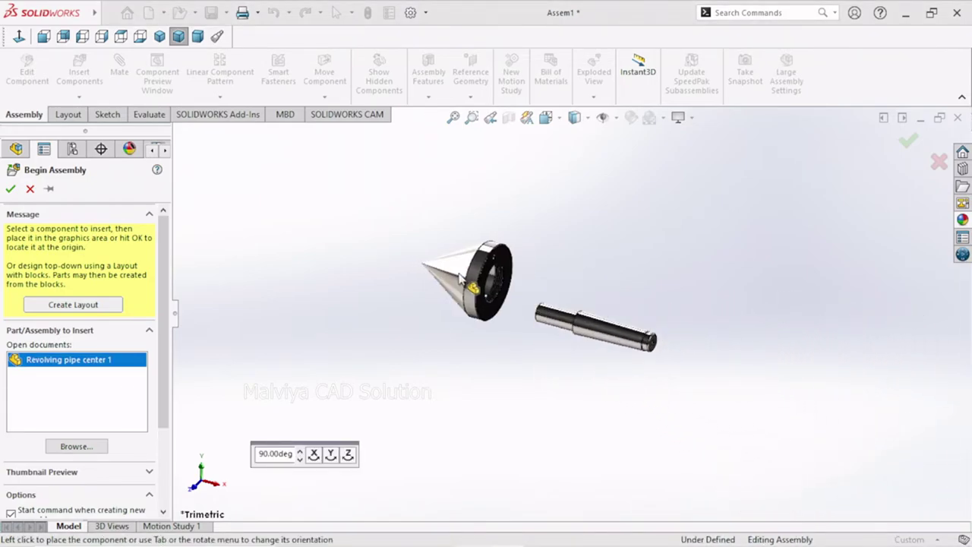
scroll(507, 307, "down", 2)
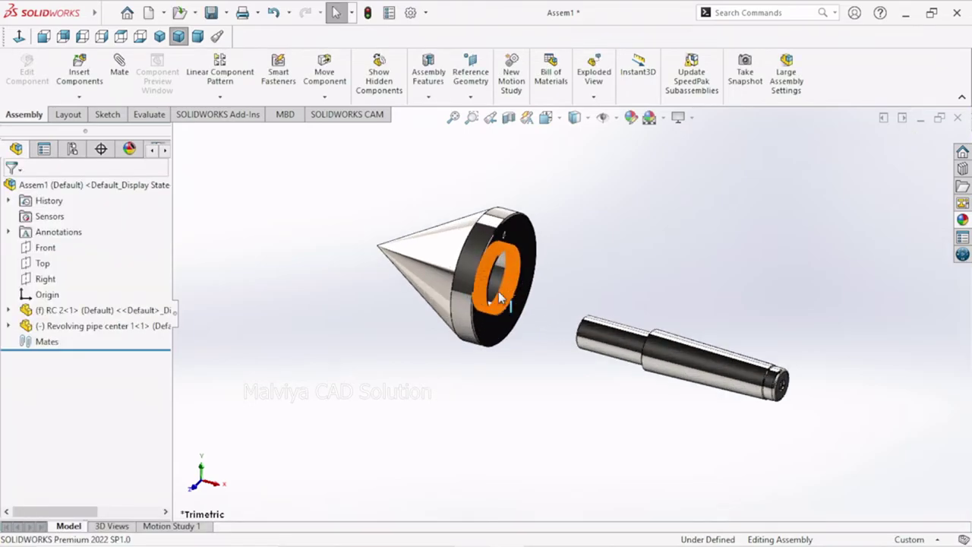
scroll(498, 291, "down", 2)
Step: Apply the Plain White scene and orbit so the cone's bore faces the viewer
left_click(663, 116)
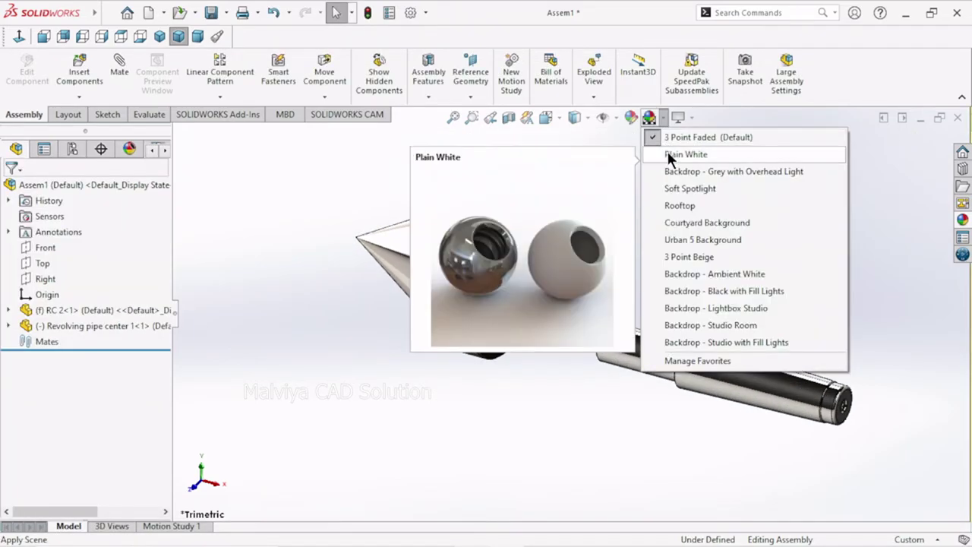
left_click(668, 153)
scroll(576, 316, "down", 1)
scroll(567, 312, "up", 1)
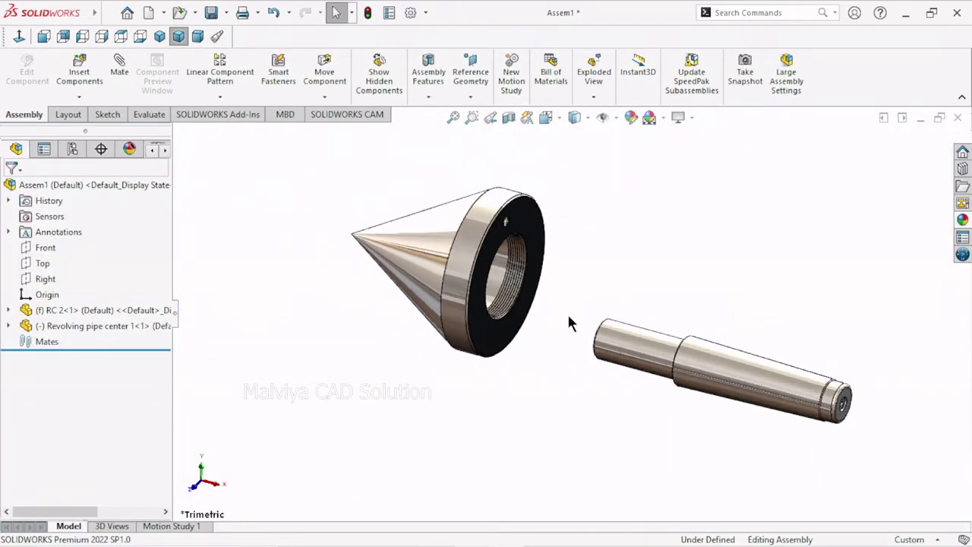
mouse_move(588, 291)
middle_mouse_down()
mouse_move(549, 247)
mouse_move(621, 302)
mouse_move(642, 293)
mouse_move(648, 301)
middle_mouse_up()
scroll(621, 302, "up", 1)
scroll(622, 287, "down", 1)
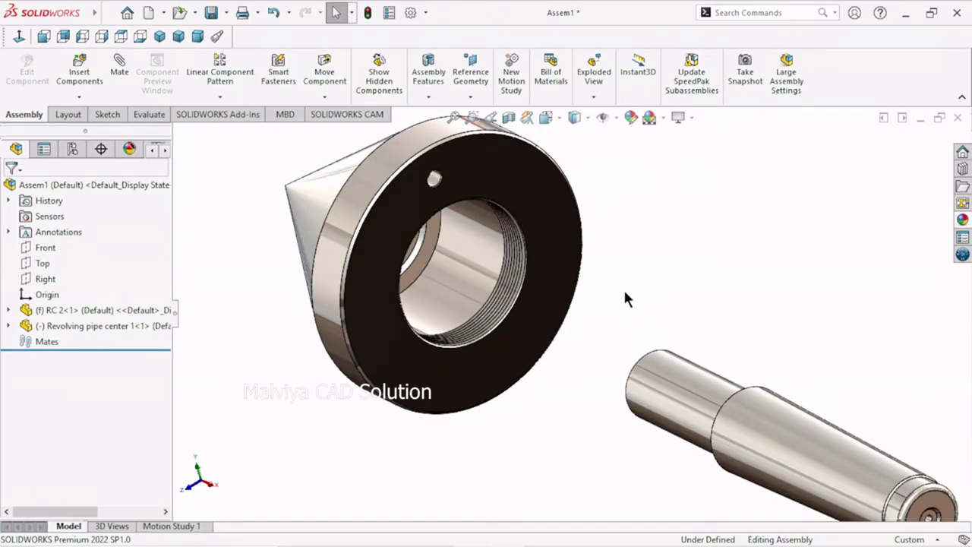
scroll(623, 287, "up", 1)
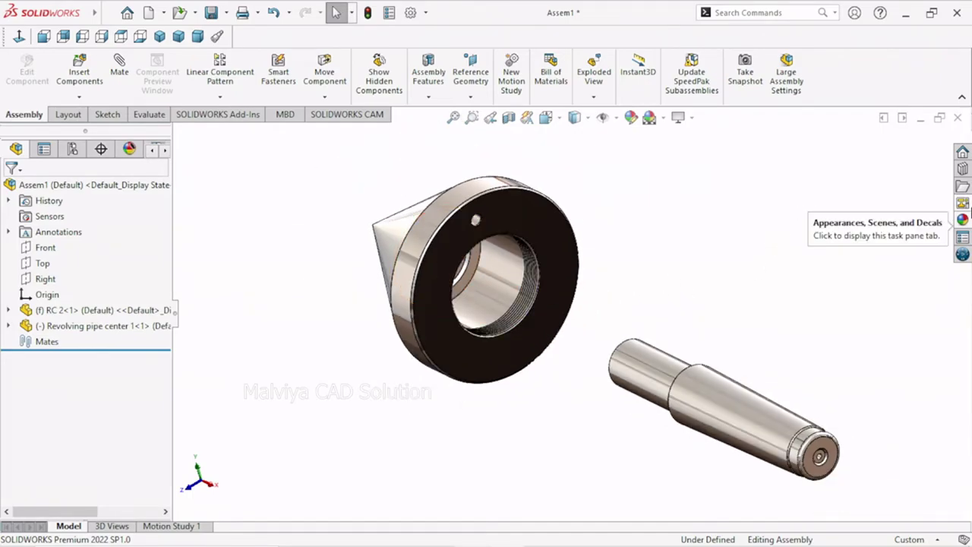
Step: Open the Design Library Toolbox and enter the SKF® library
left_click(962, 168)
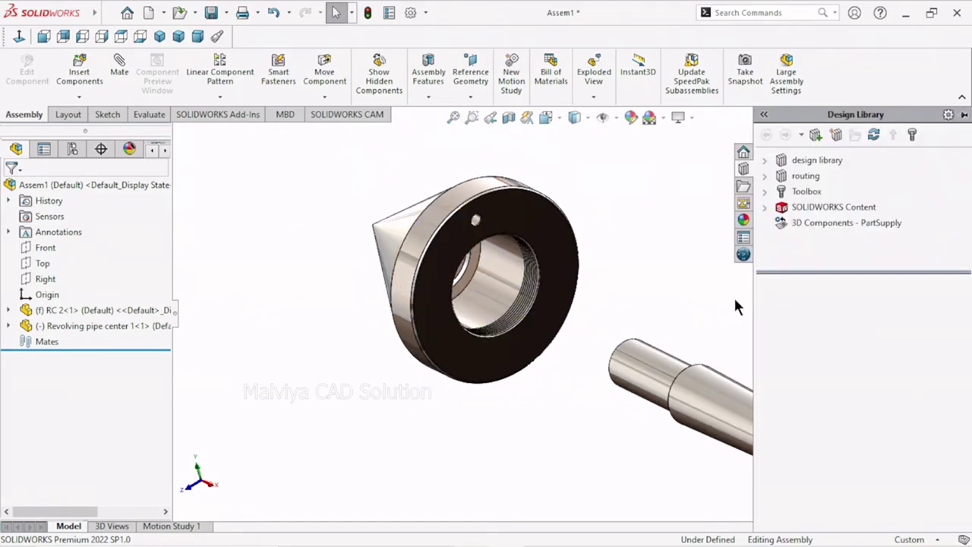
left_click(794, 190)
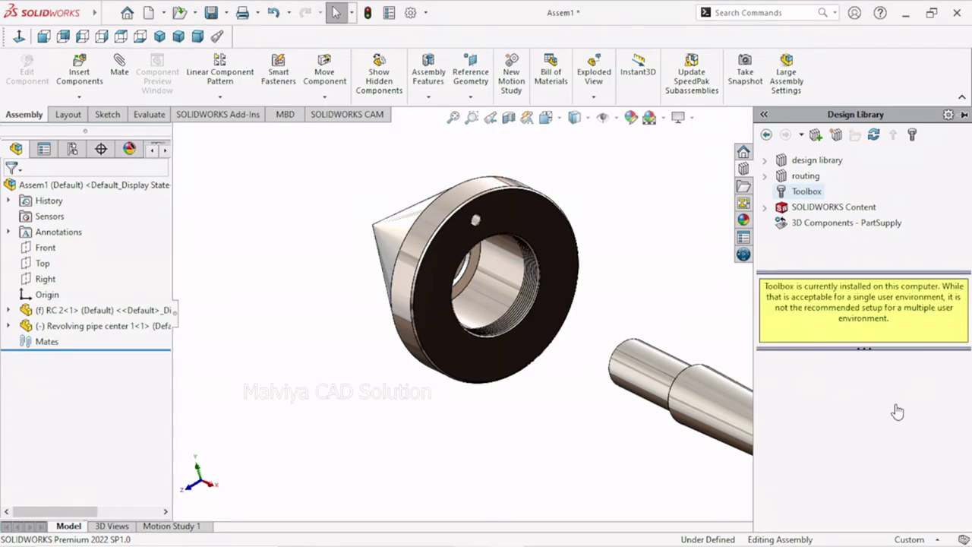
scroll(966, 411, "down", 4)
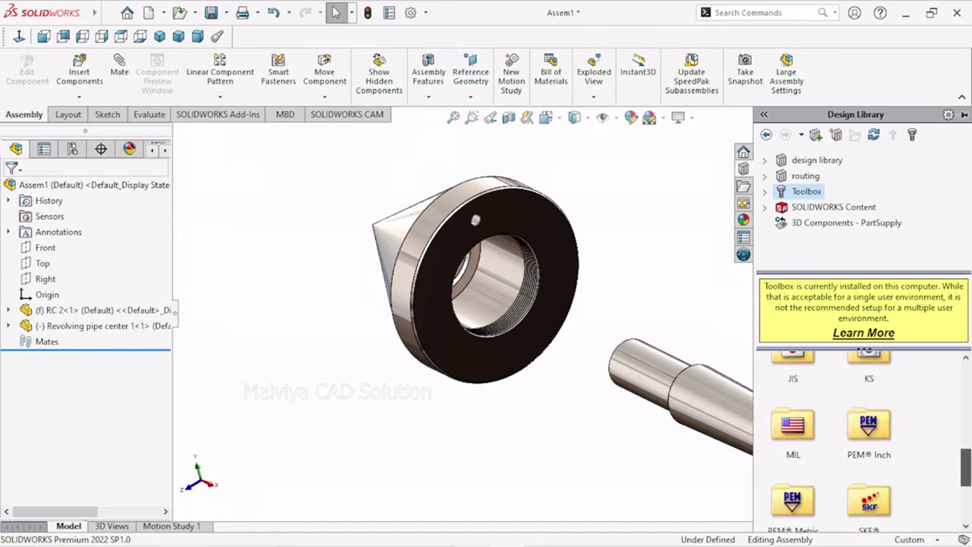
scroll(963, 485, "down", 3)
left_click(871, 404)
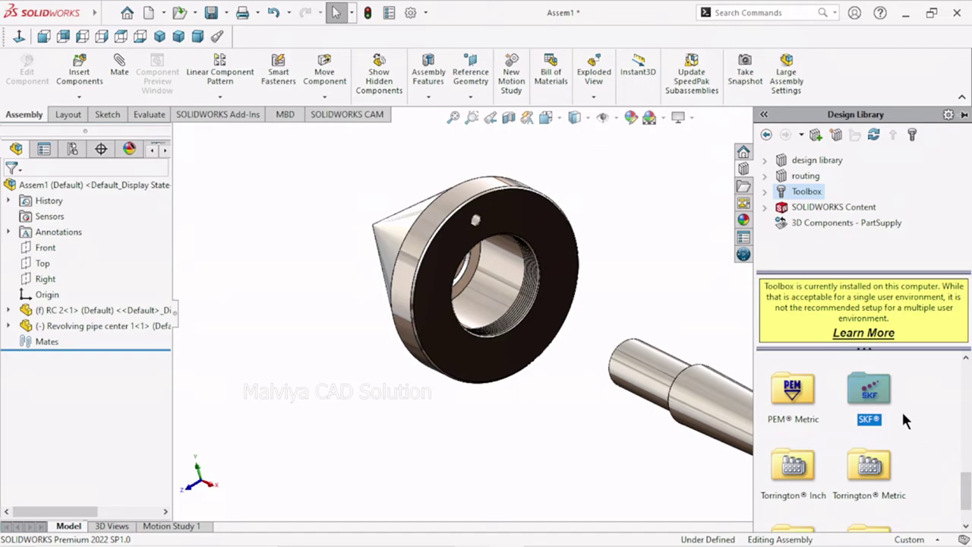
scroll(966, 490, "up", 1)
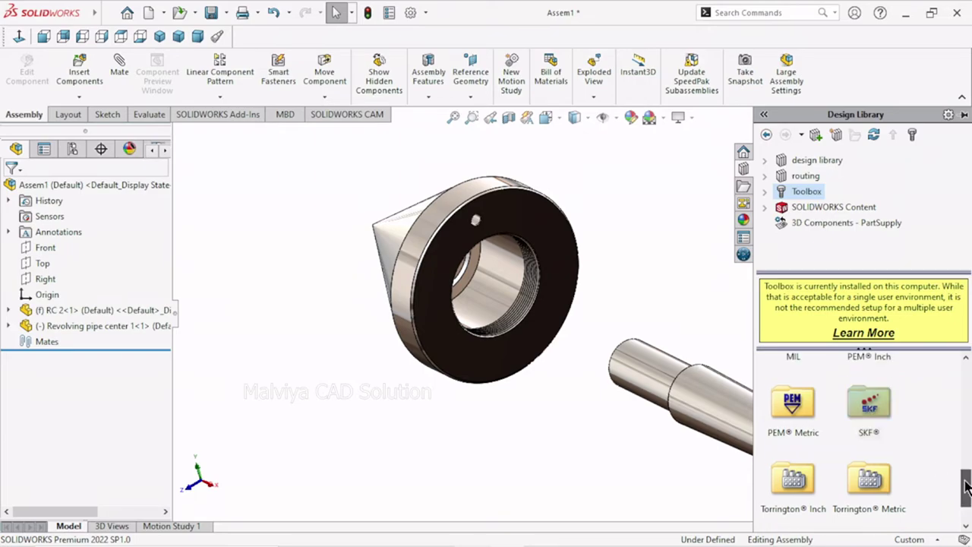
double_click(877, 444)
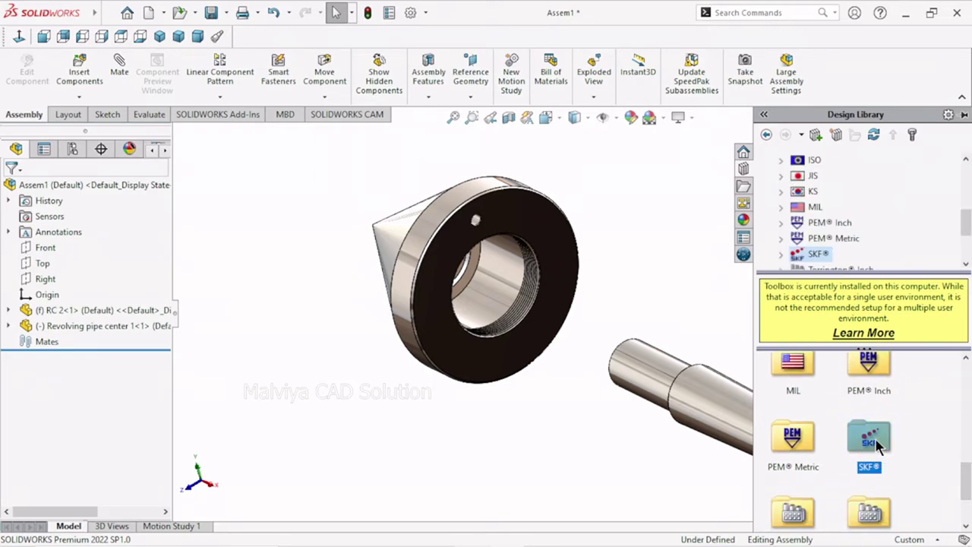
Step: Go to Bearings > Ball Bearings and drop a Radial Ball Bearing into the assembly
left_click(797, 385)
double_click(795, 380)
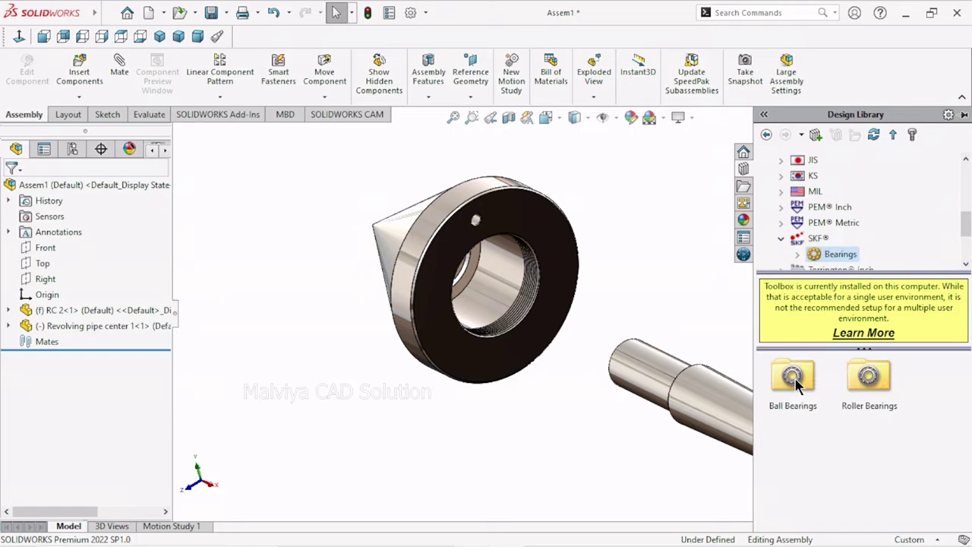
left_click(870, 383)
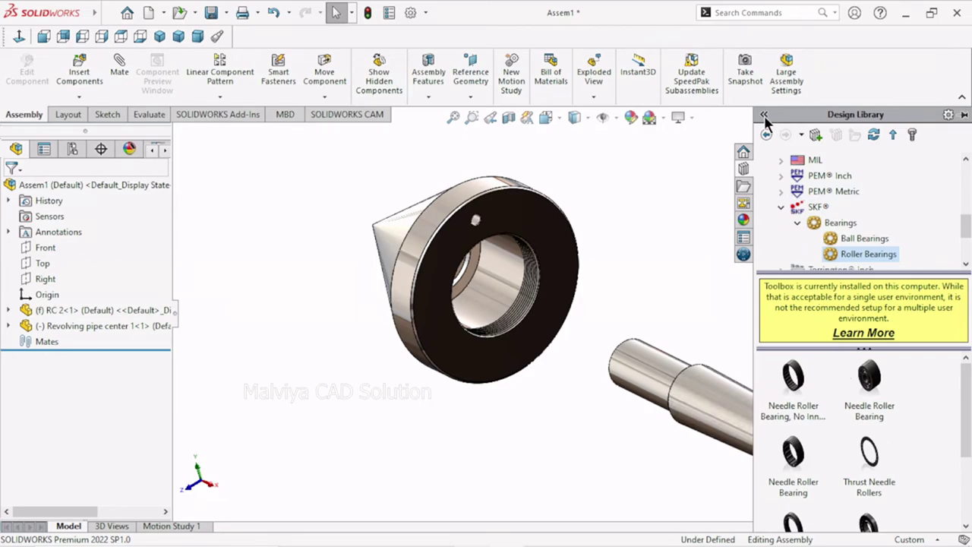
left_click(766, 136)
left_click(793, 387)
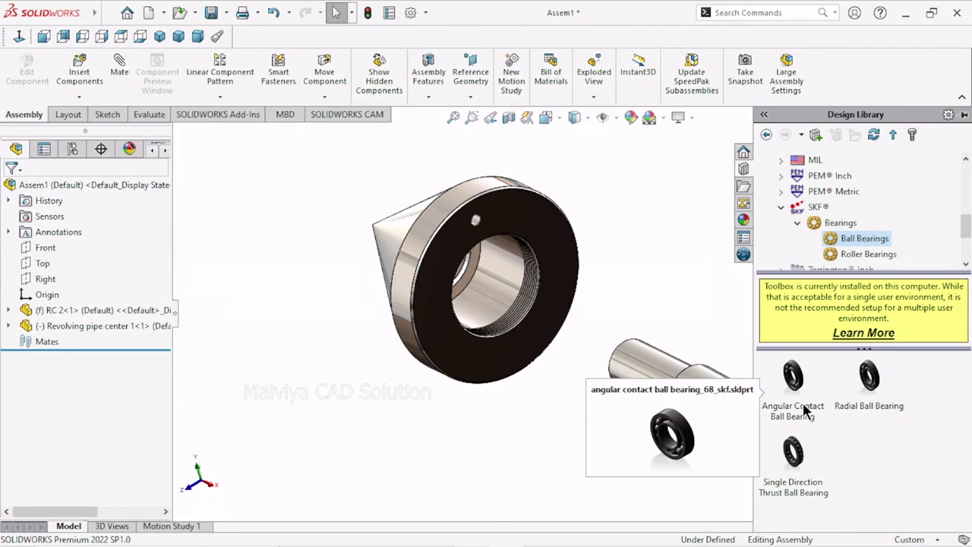
left_click(874, 406)
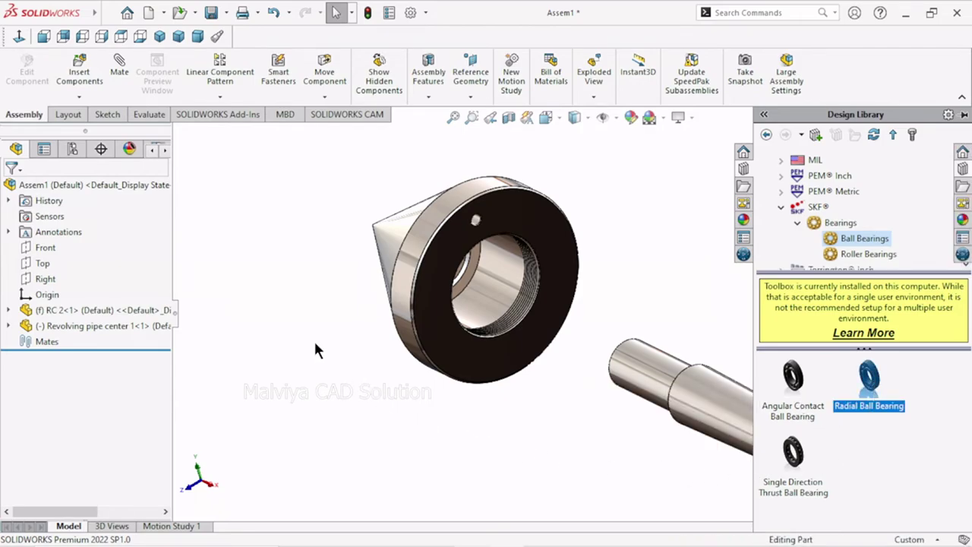
left_click(316, 343)
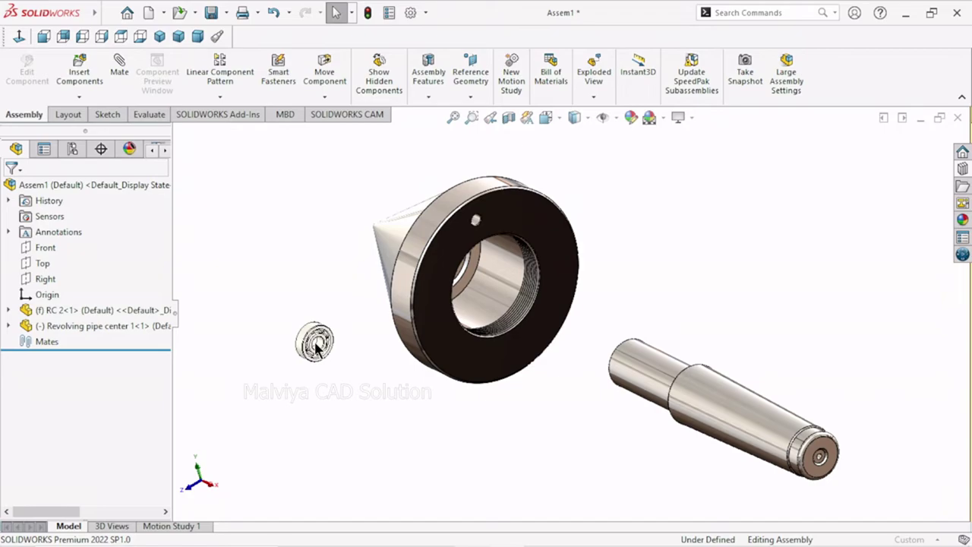
Step: Set the placed bearing's size to 6205
double_click(317, 347)
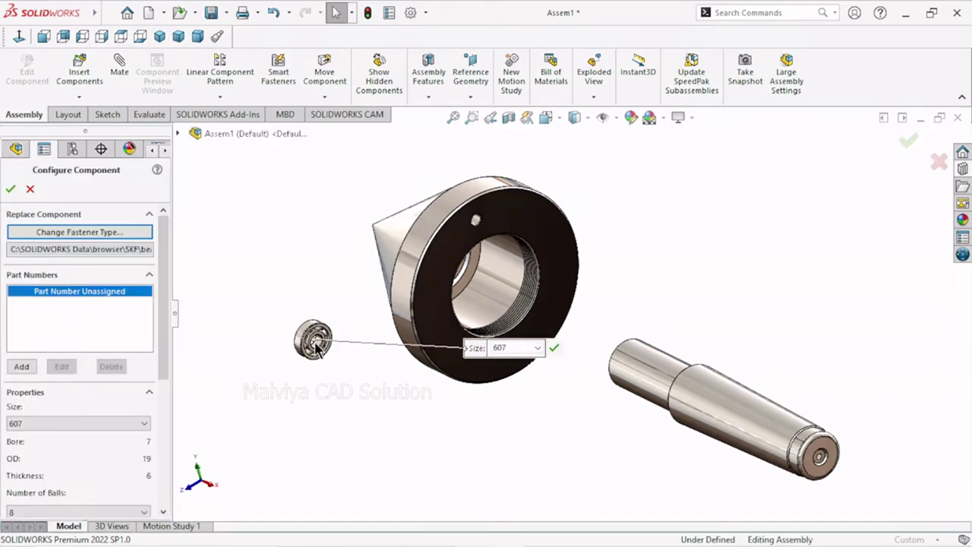
left_click(144, 423)
scroll(76, 343, "down", 1)
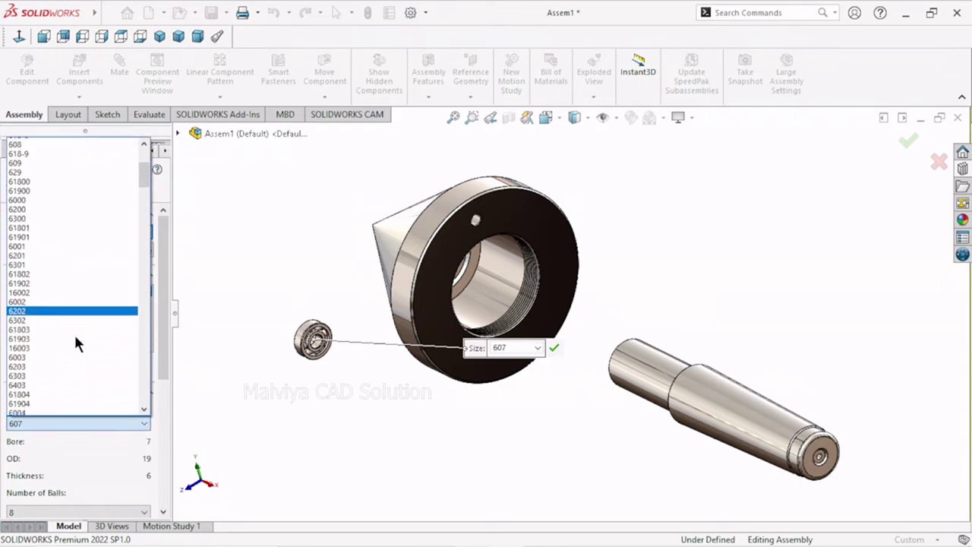
scroll(76, 342, "down", 1)
scroll(50, 320, "down", 1)
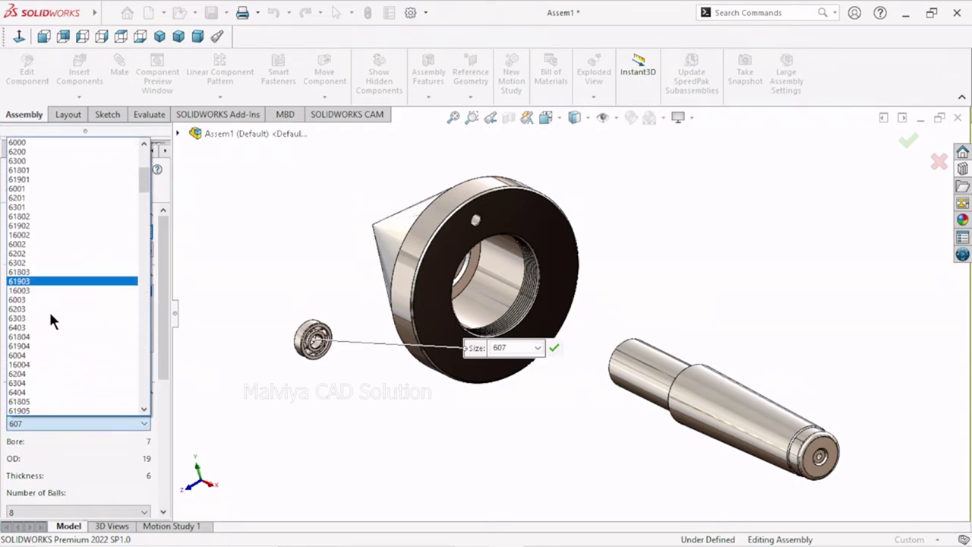
scroll(51, 319, "down", 1)
scroll(51, 319, "down", 1)
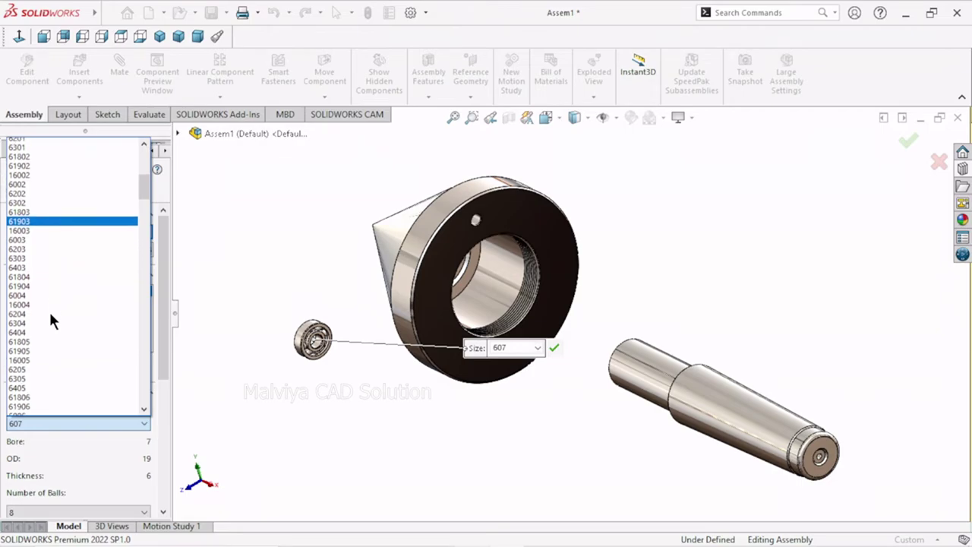
scroll(50, 320, "down", 1)
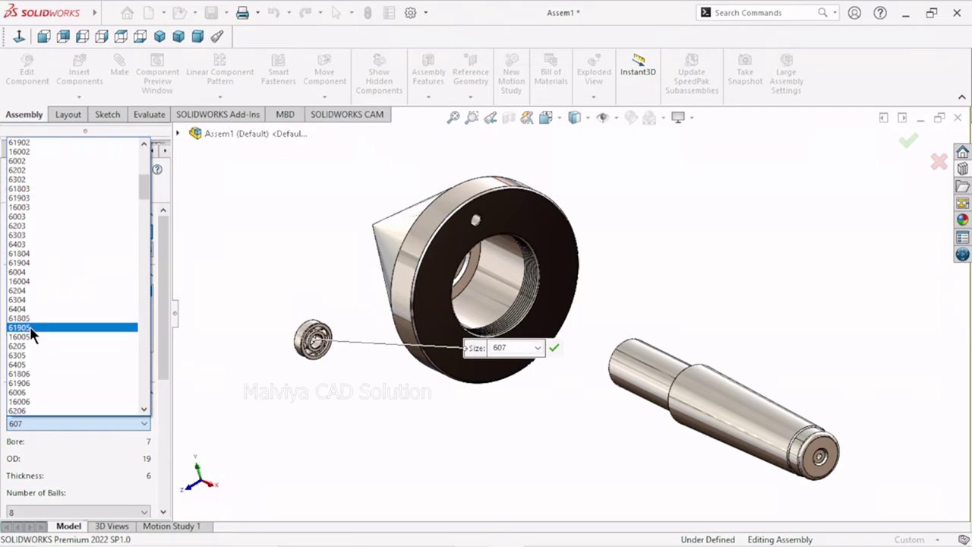
left_click(21, 346)
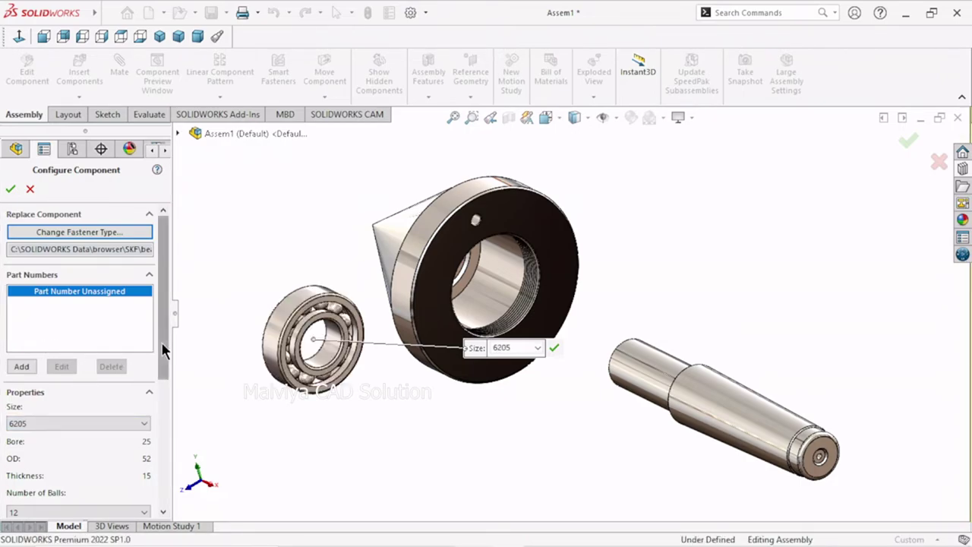
left_click_drag(161, 342, 152, 441)
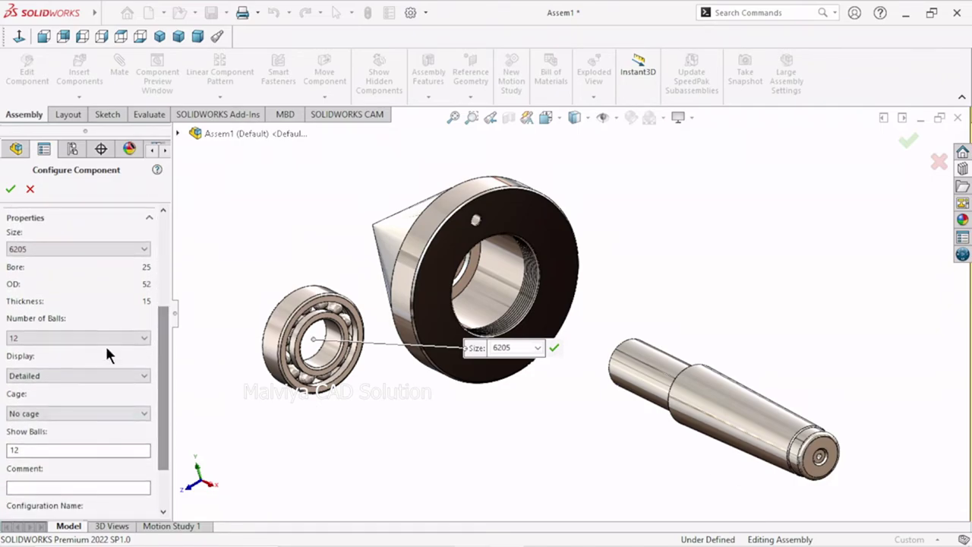
Step: Set the bearing to Full ball count, Detailed display and Add cage
left_click(141, 339)
left_click(89, 369)
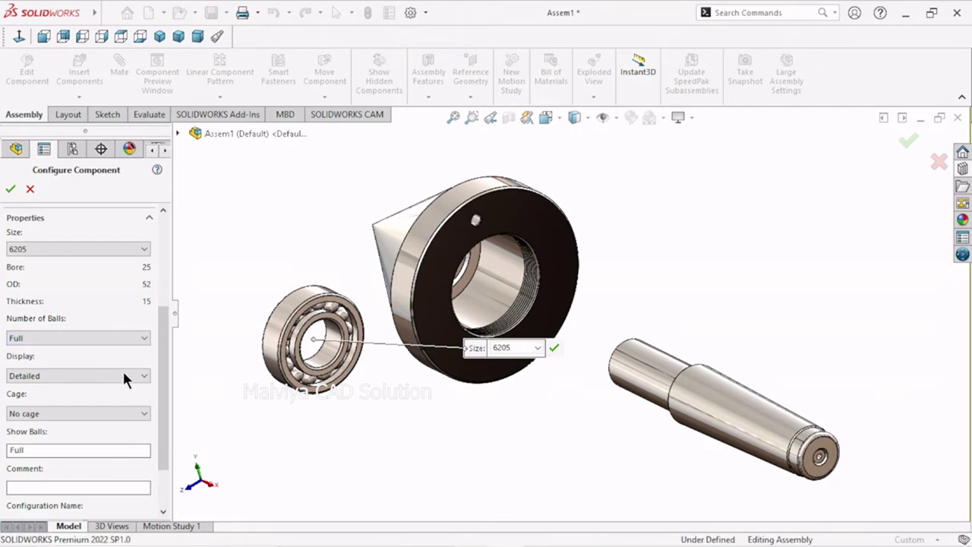
left_click(123, 371)
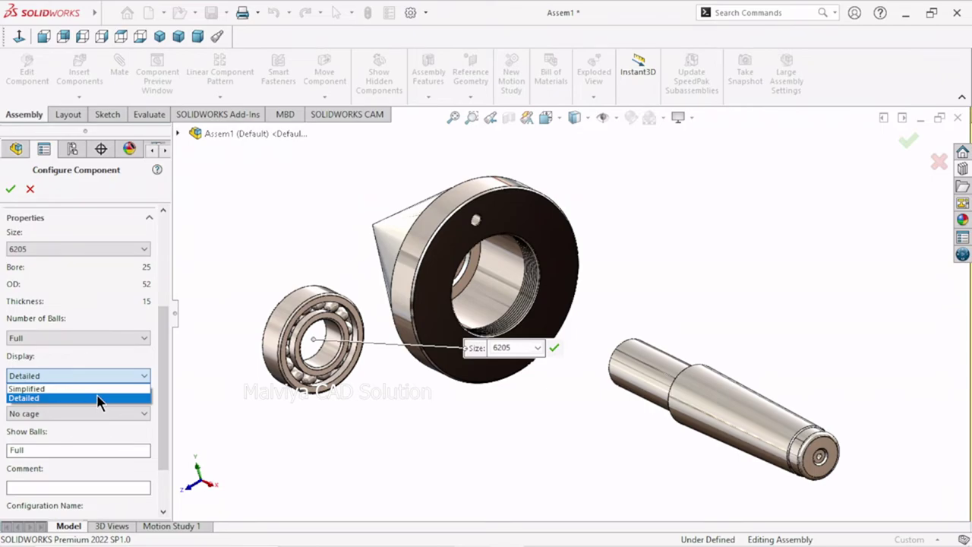
left_click(97, 398)
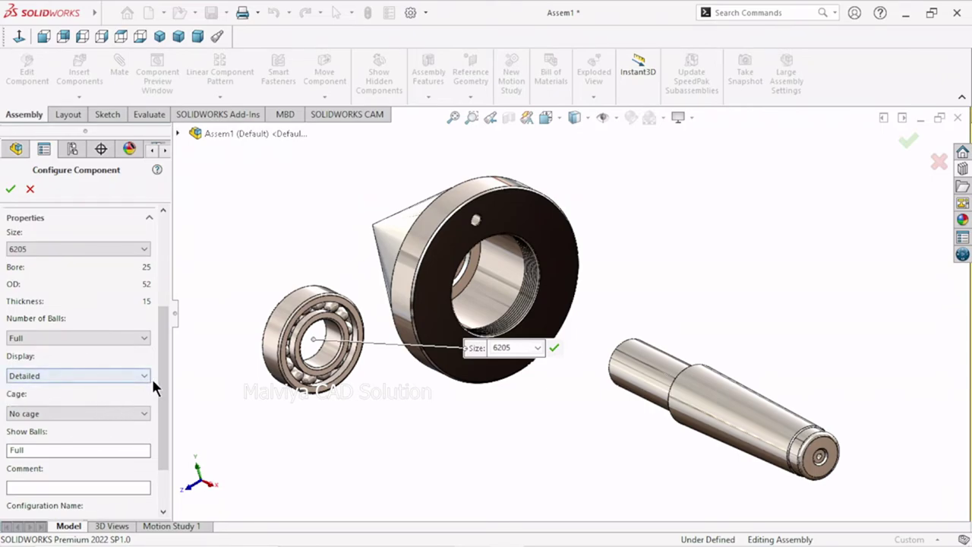
left_click(132, 410)
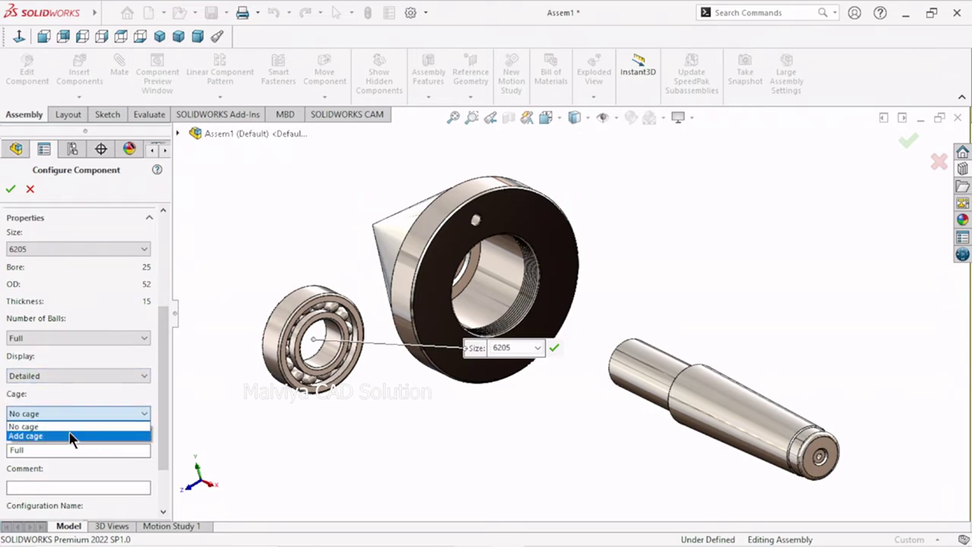
left_click(71, 436)
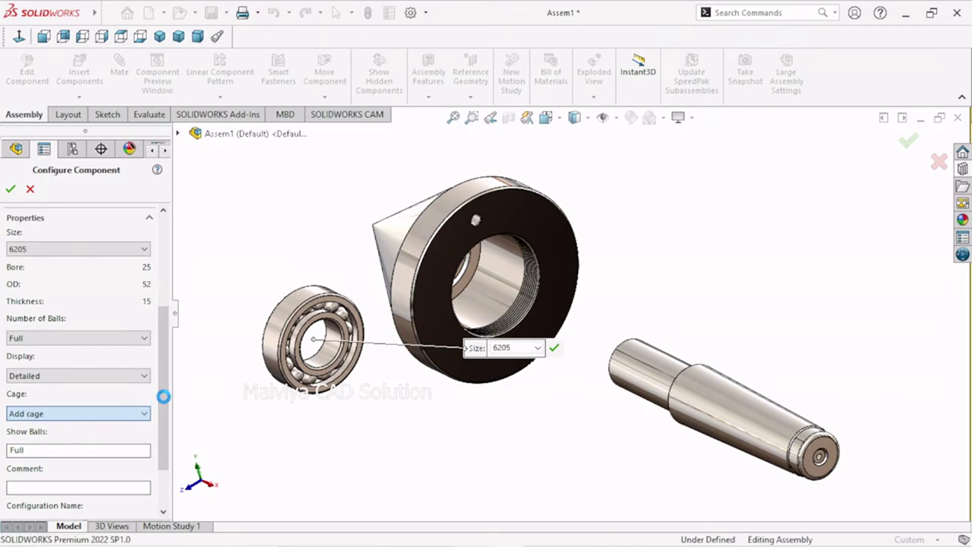
left_click_drag(164, 401, 162, 434)
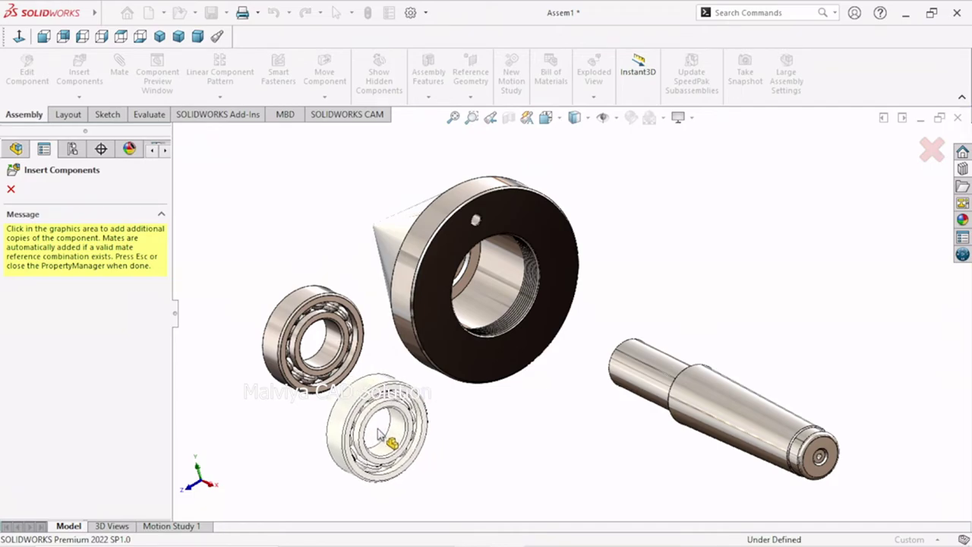
Step: Place a second copy of the 6205 bearing beside the first
left_click(379, 435)
key("Escape")
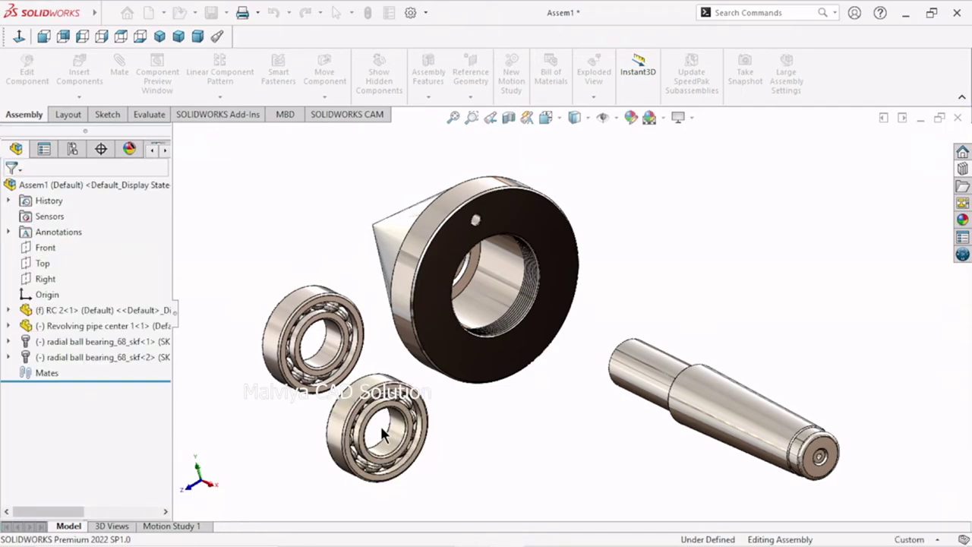
key("f")
scroll(580, 390, "down", 2)
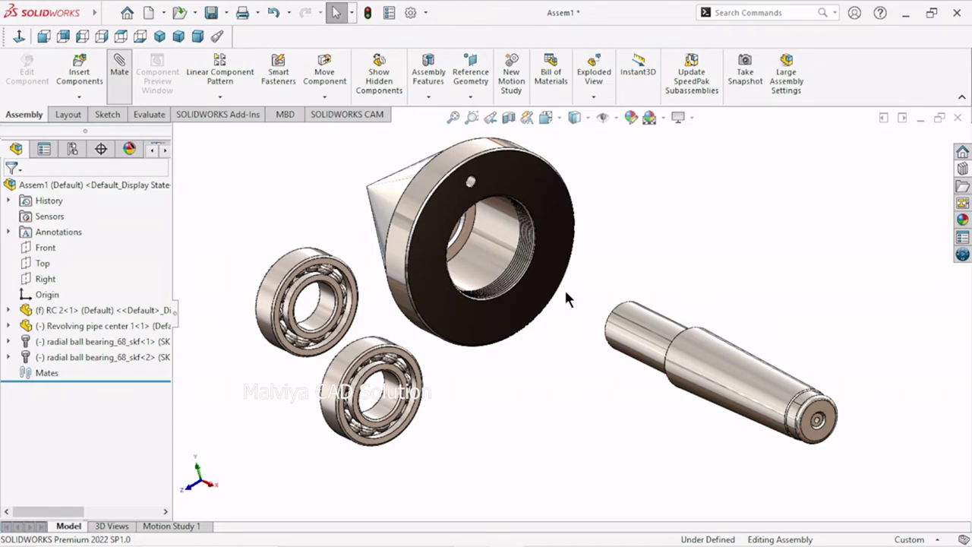
Step: Make the lower 6205 bearing concentric with the housing bore
left_click(498, 243)
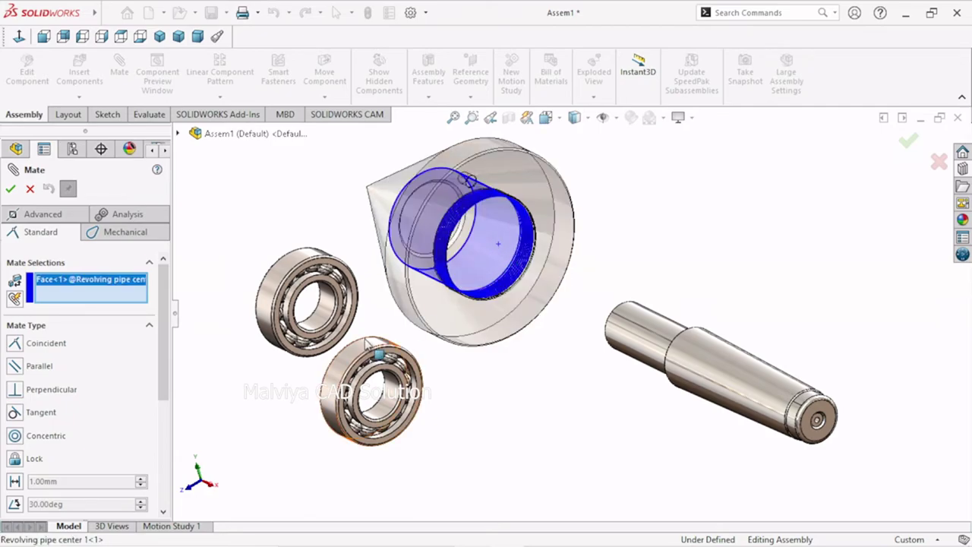
scroll(357, 341, "down", 3)
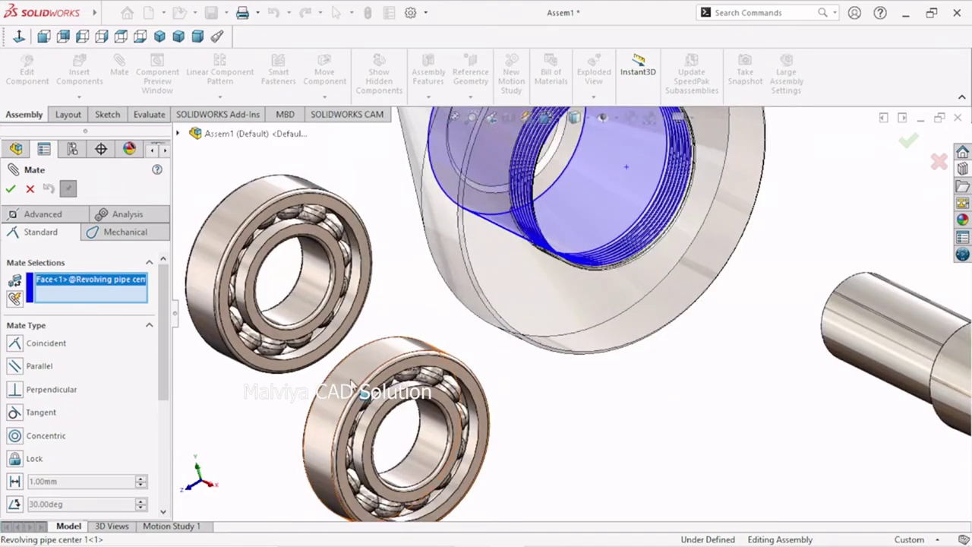
left_click(370, 396)
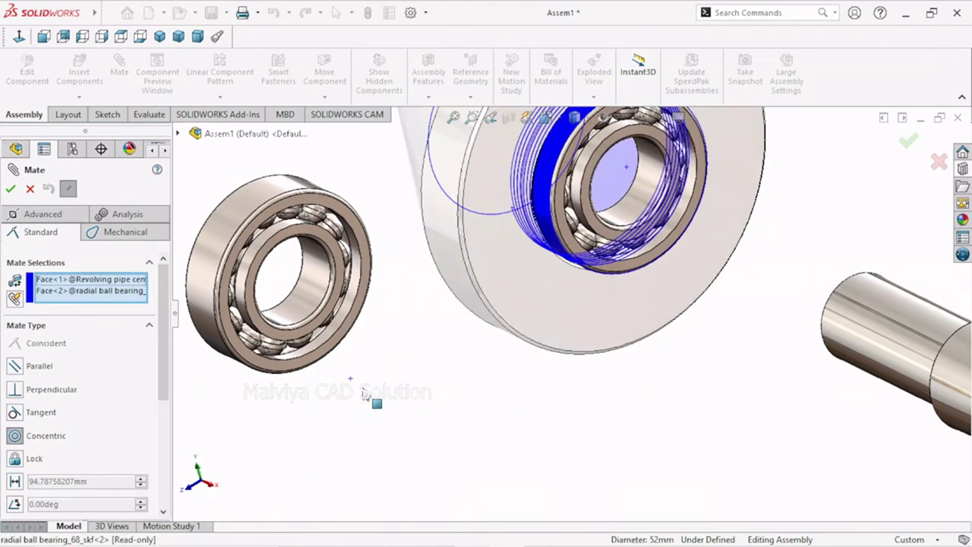
left_click(10, 188)
scroll(449, 355, "up", 3)
scroll(449, 355, "up", 3)
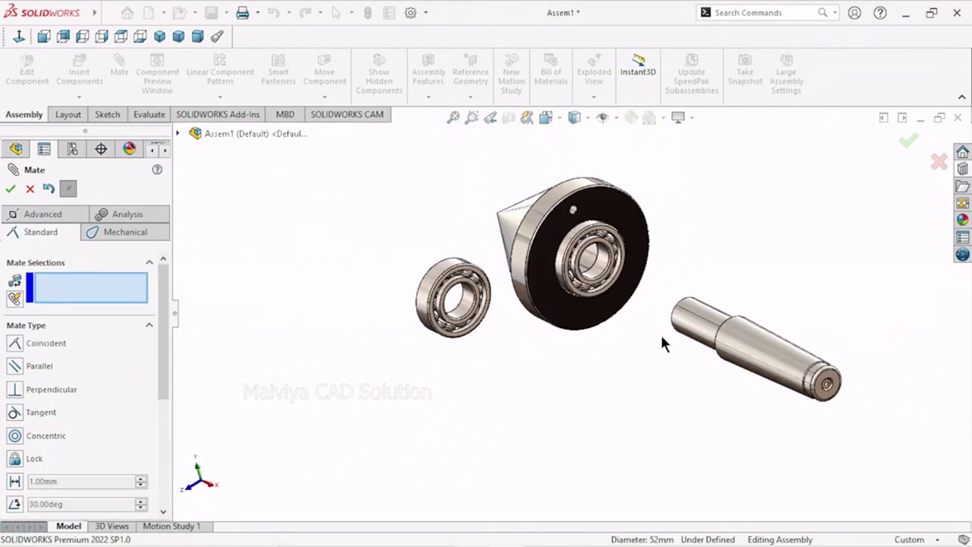
scroll(659, 334, "down", 4)
scroll(582, 287, "down", 3)
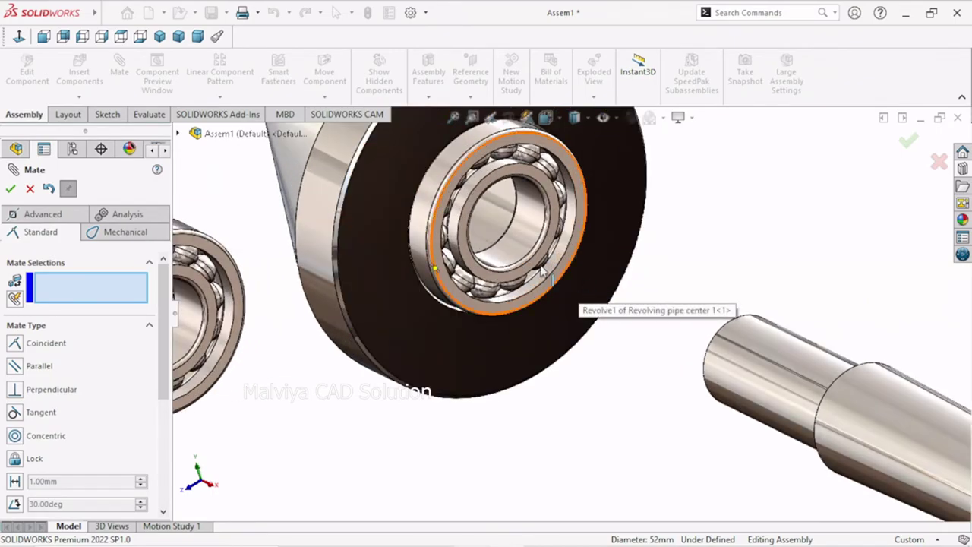
Step: Move the housing and bearing toward the shaft, then mate the bearing's face coincident with the pipe center face
left_click_drag(545, 272, 732, 390)
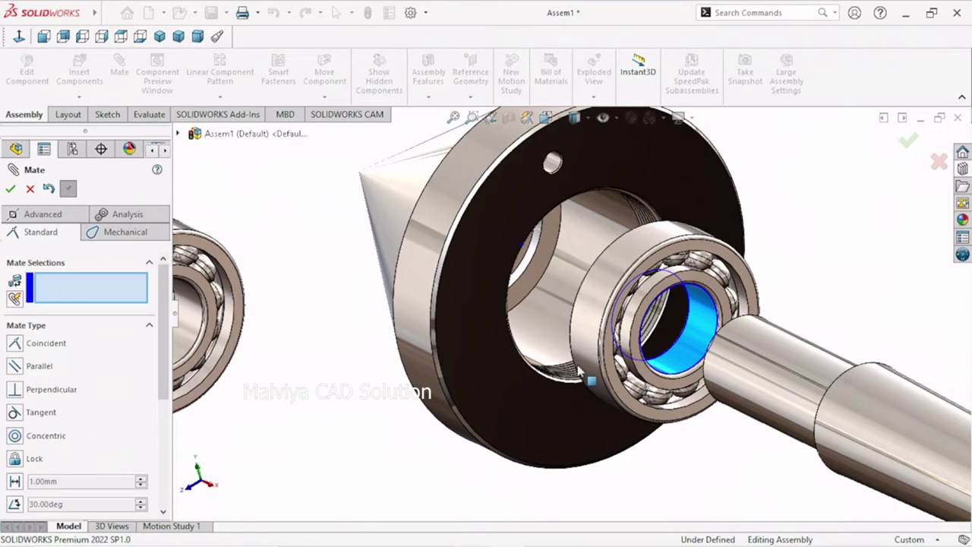
left_click(543, 269)
scroll(445, 387, "up", 3)
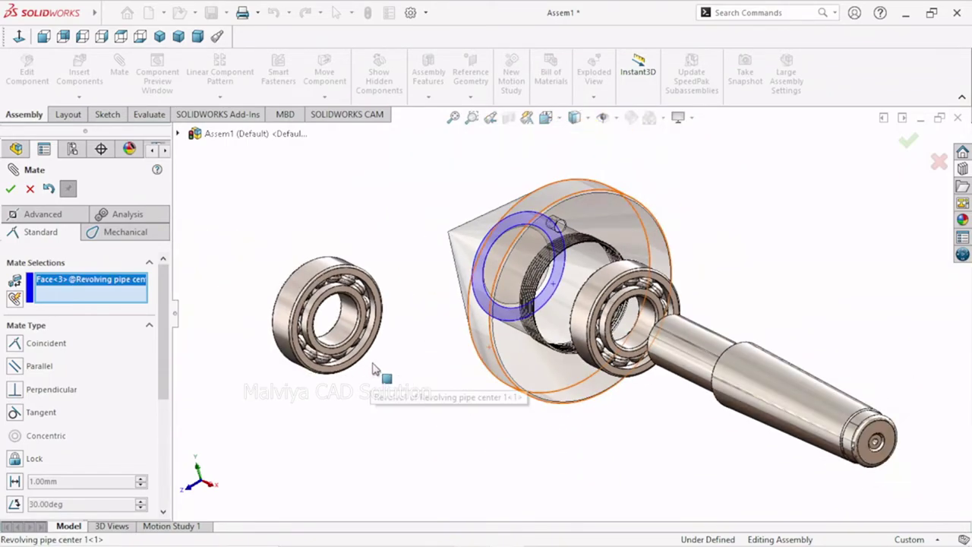
mouse_move(372, 372)
middle_mouse_down()
mouse_move(415, 384)
mouse_move(455, 410)
middle_mouse_up()
scroll(486, 250, "down", 3)
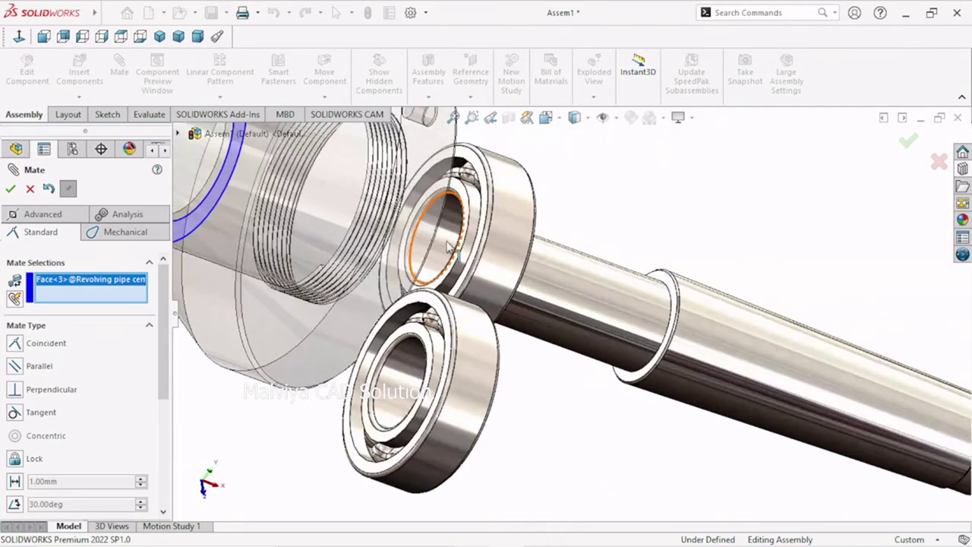
scroll(520, 212, "down", 3)
left_click(524, 191)
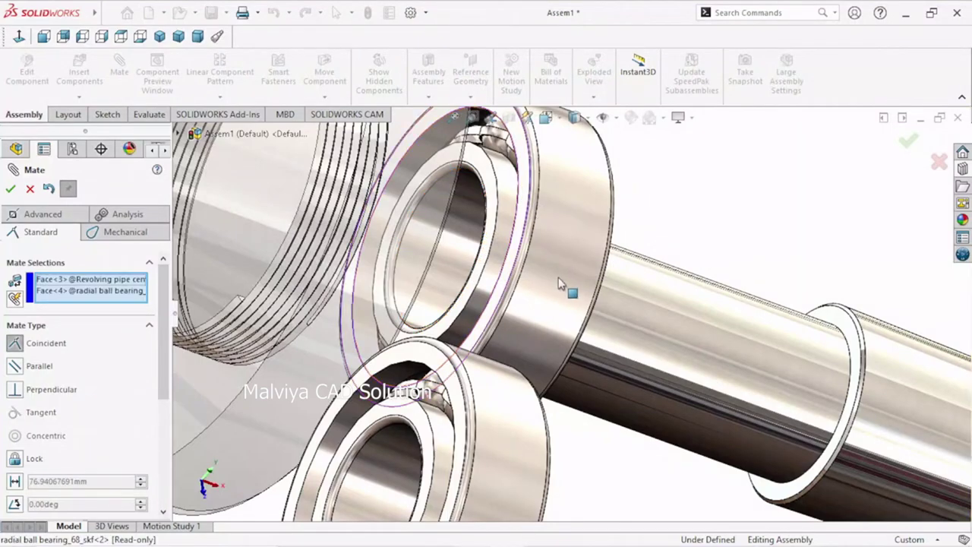
scroll(717, 355, "up", 5)
scroll(700, 421, "up", 2)
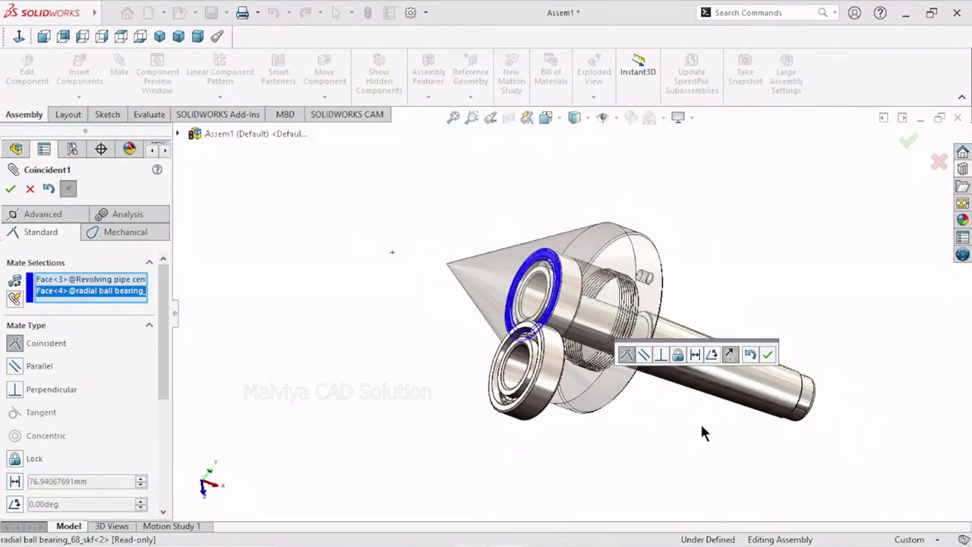
scroll(699, 419, "up", 2)
middle_click_drag(699, 423, 628, 417)
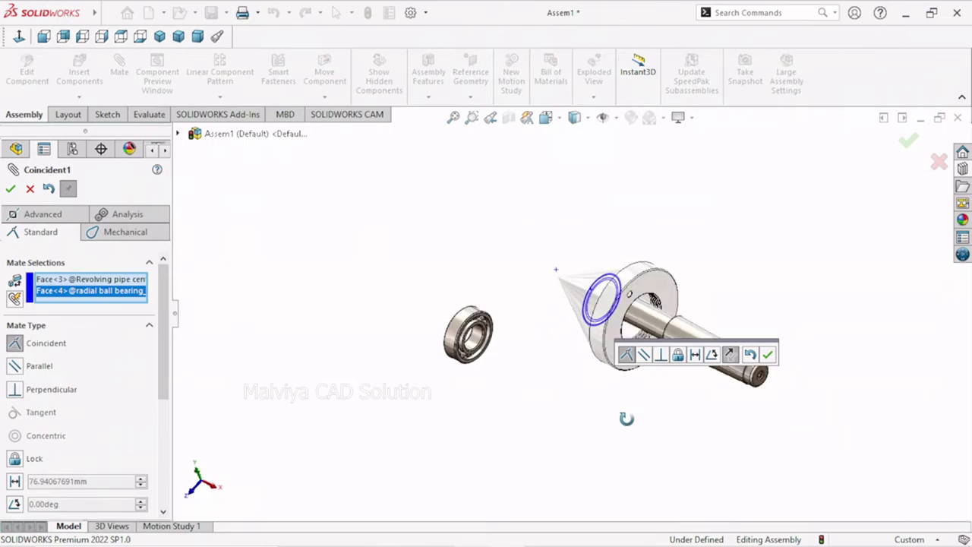
left_click(767, 354)
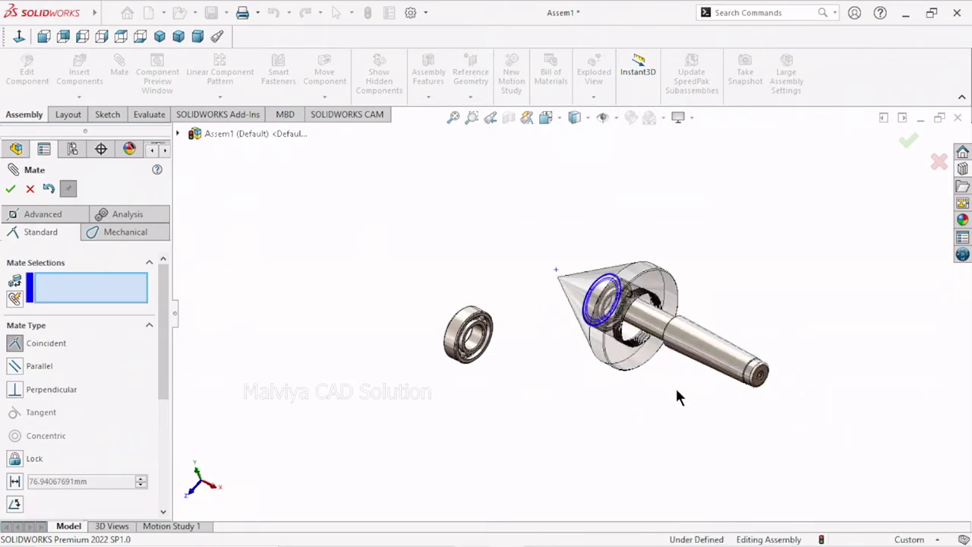
Step: Close the Mate PropertyManager to finish mating
scroll(670, 383, "down", 3)
scroll(661, 278, "down", 2)
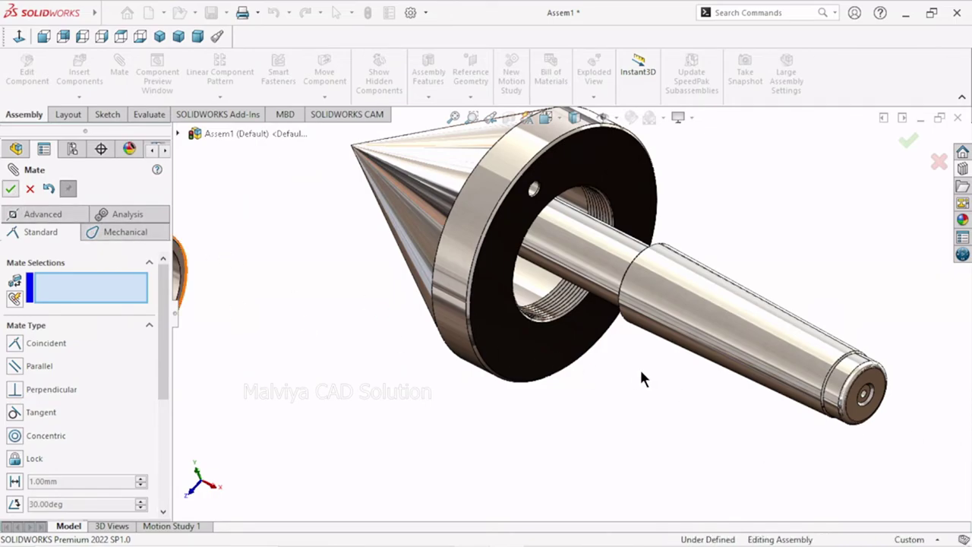
key("Escape")
scroll(637, 366, "up", 3)
Step: Float the RC 2 shaft and drag it out of the cone to the right
scroll(598, 327, "down", 2)
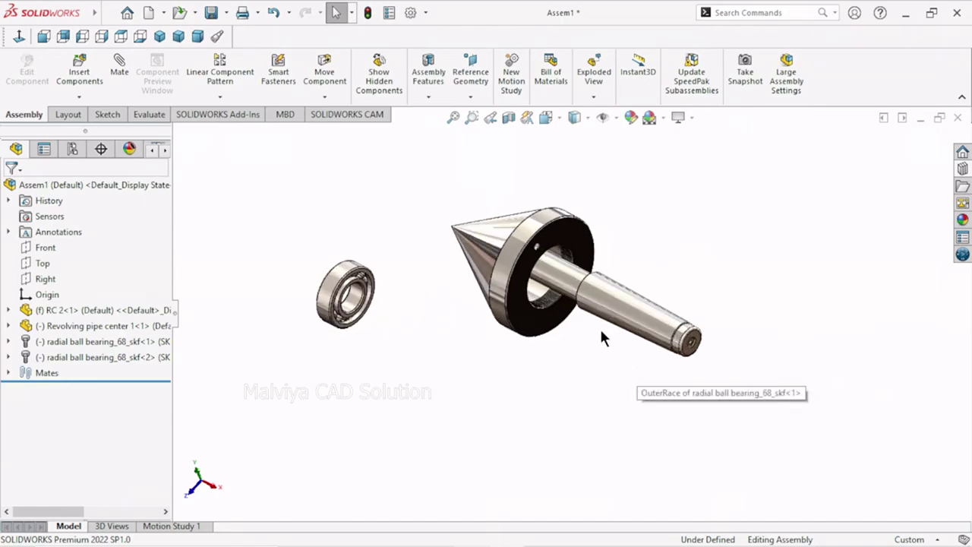
scroll(616, 290, "down", 2)
left_click(651, 326)
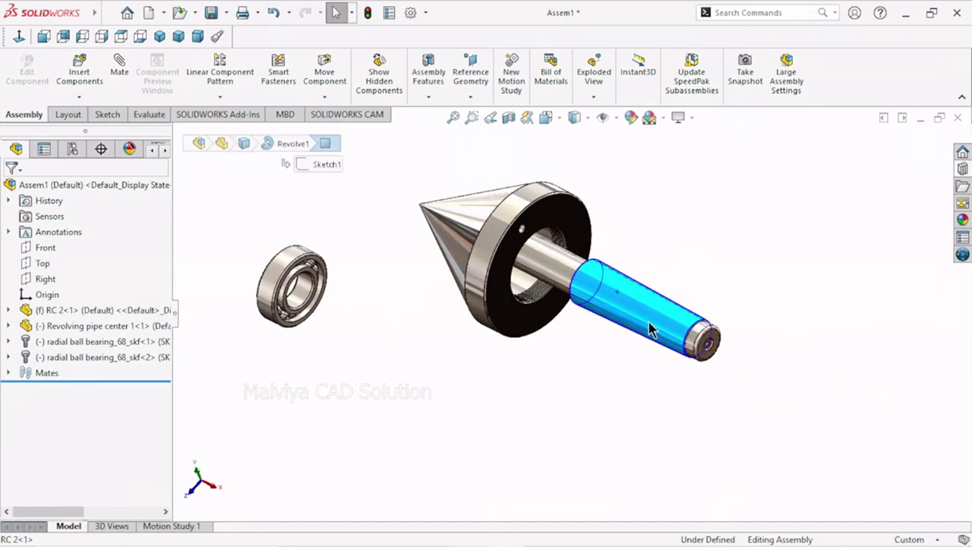
right_click(639, 317)
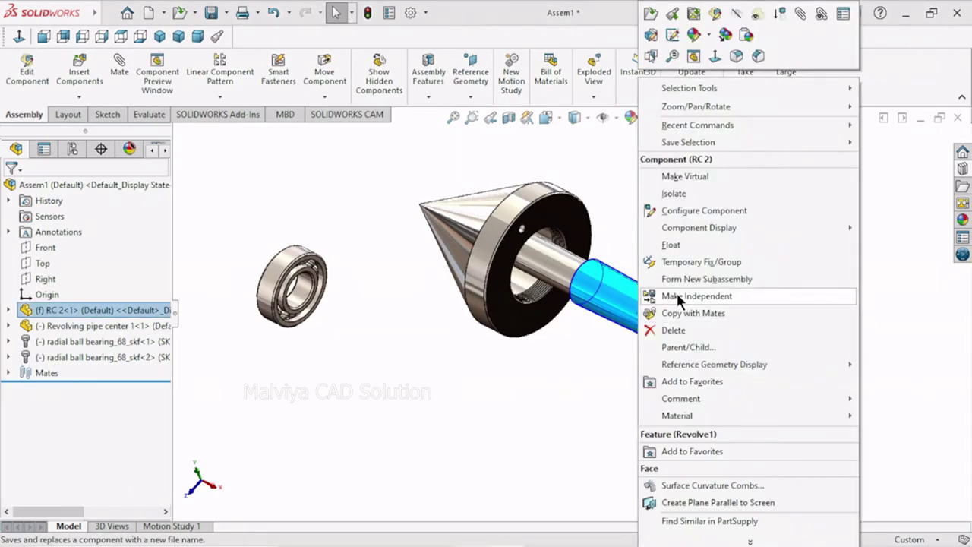
left_click(683, 262)
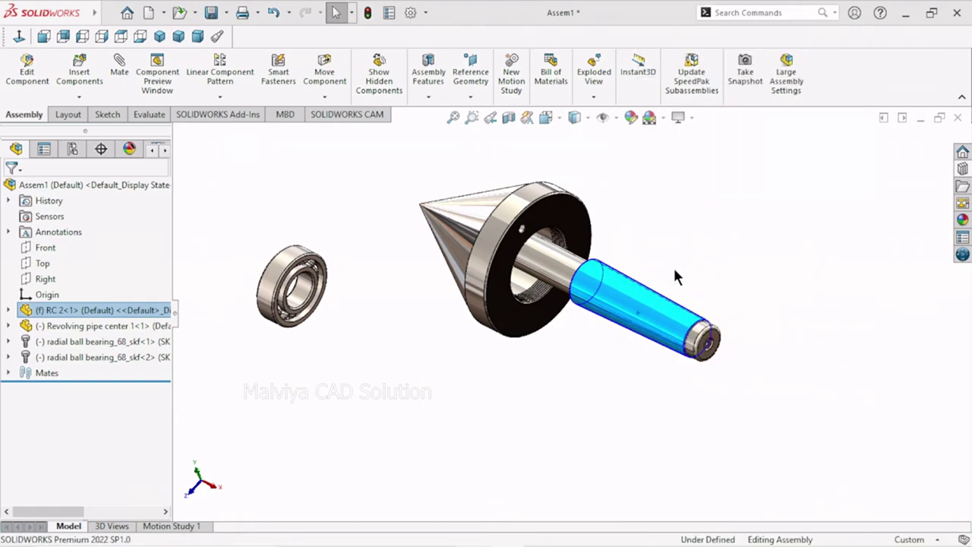
left_click(621, 305)
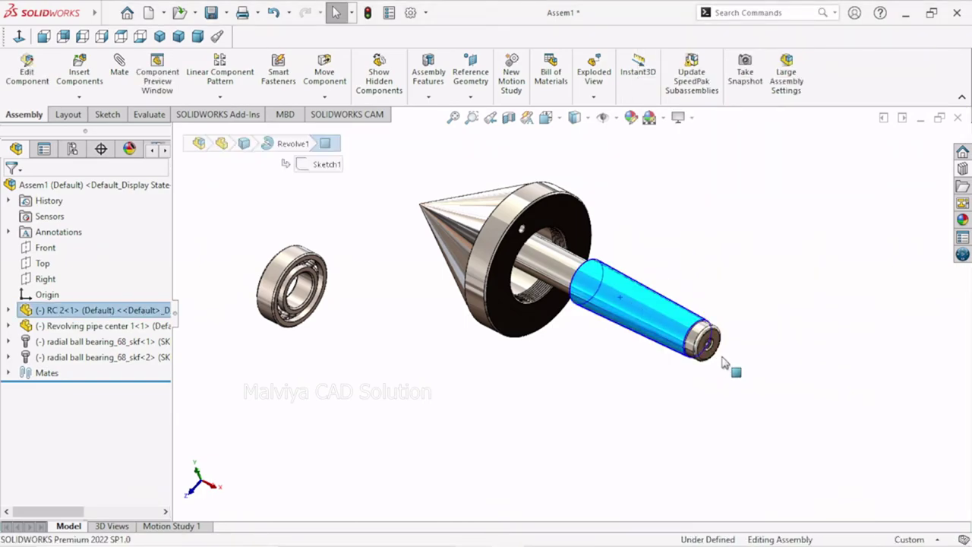
left_click_drag(829, 411, 815, 350)
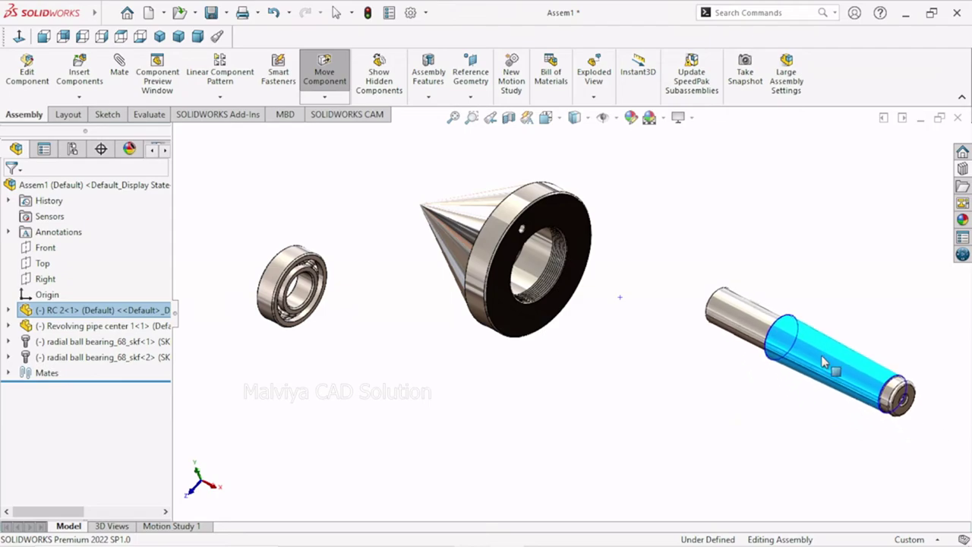
left_click(614, 341)
Step: Insert the RC ring 4 part from the Desktop and place it below the cone
key("f")
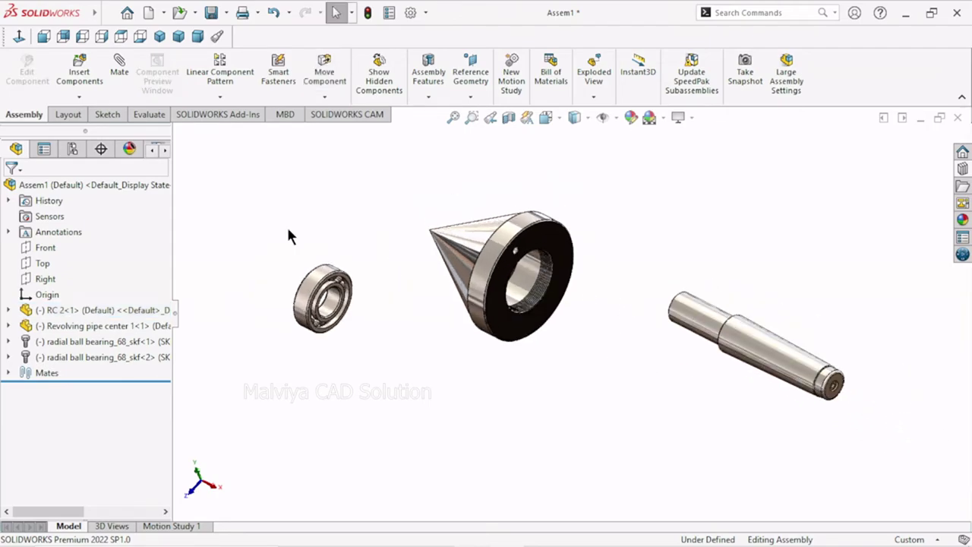
left_click(77, 68)
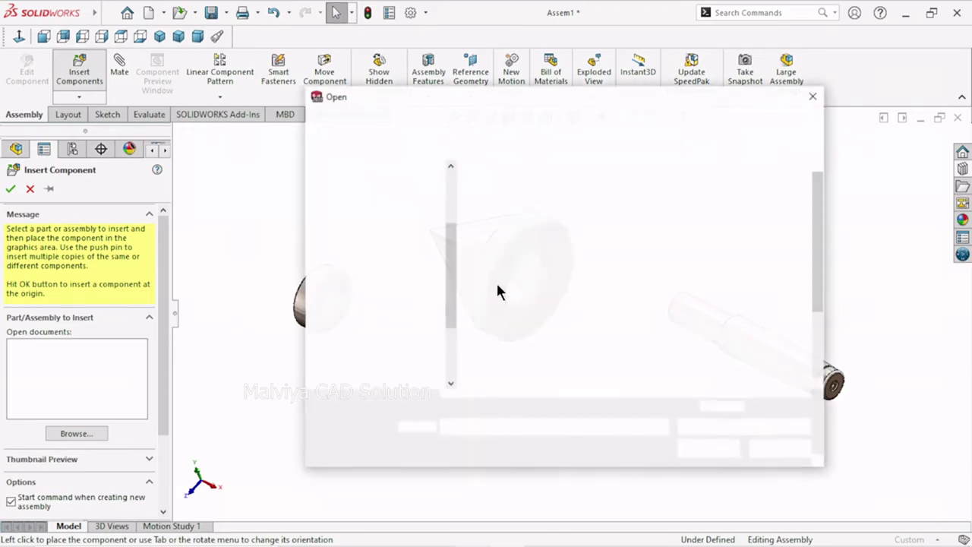
scroll(820, 253, "down", 3)
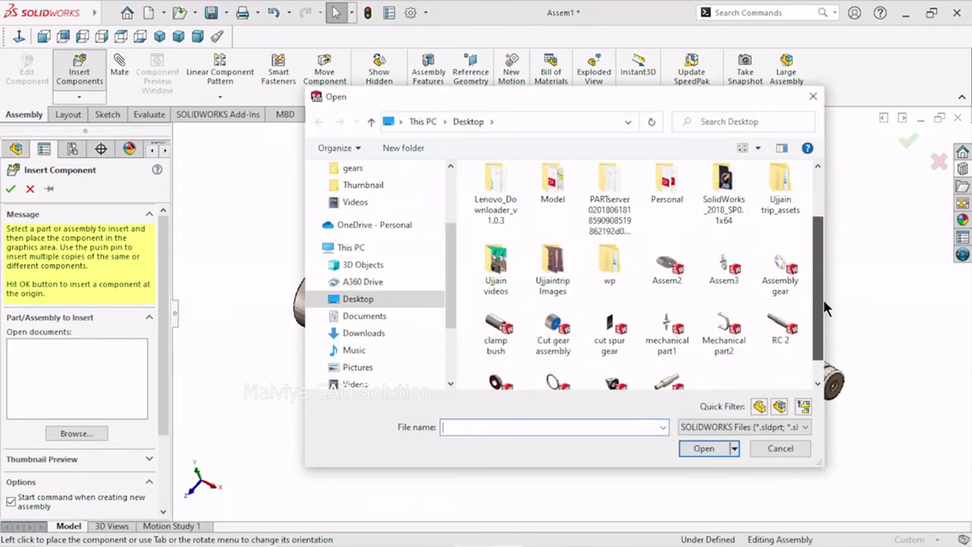
left_click(561, 348)
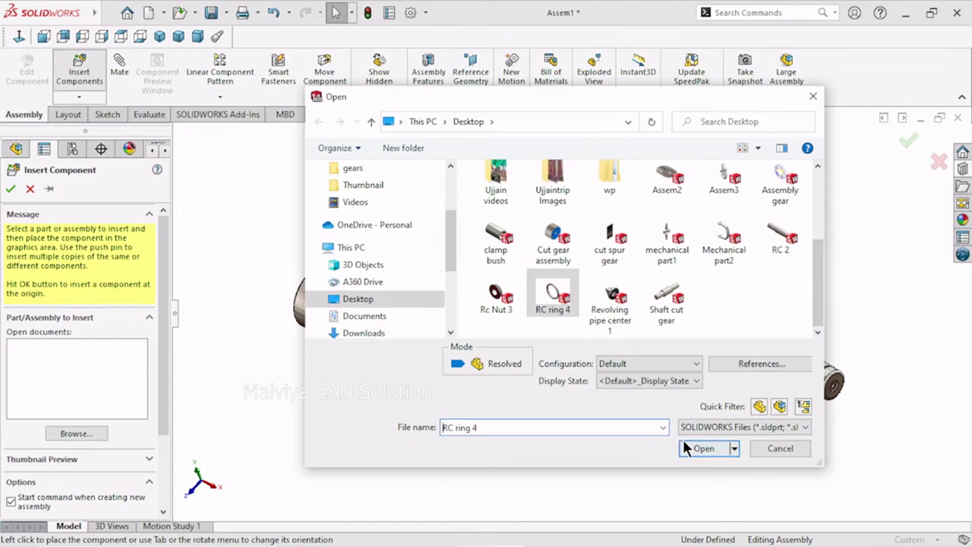
left_click(694, 448)
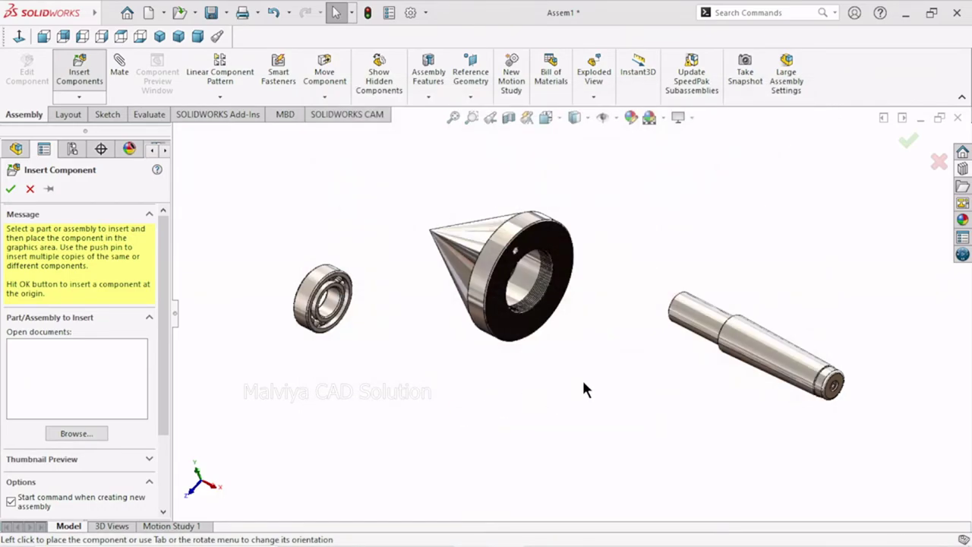
left_click(595, 366)
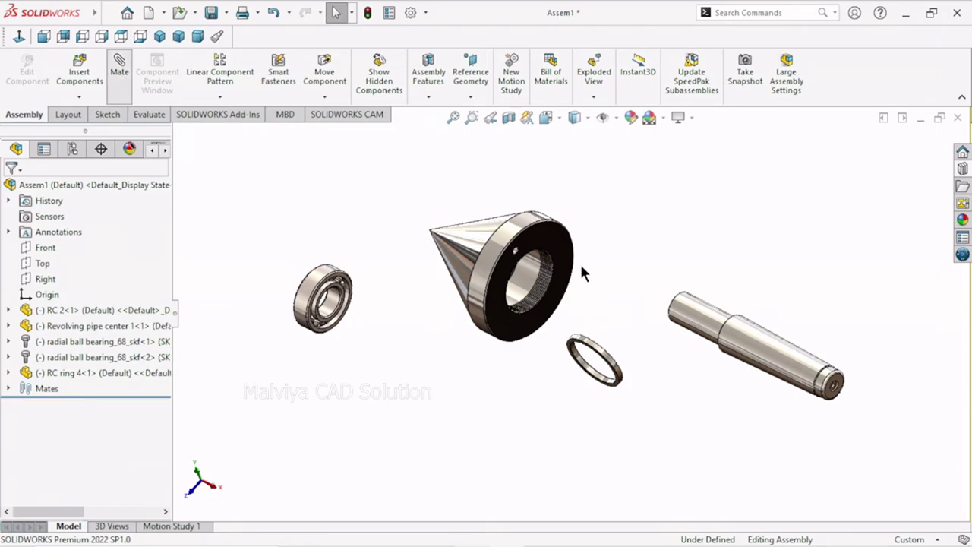
Step: Make RC ring 4's outer face concentric with the cone's threaded bore
scroll(581, 268, "down", 5)
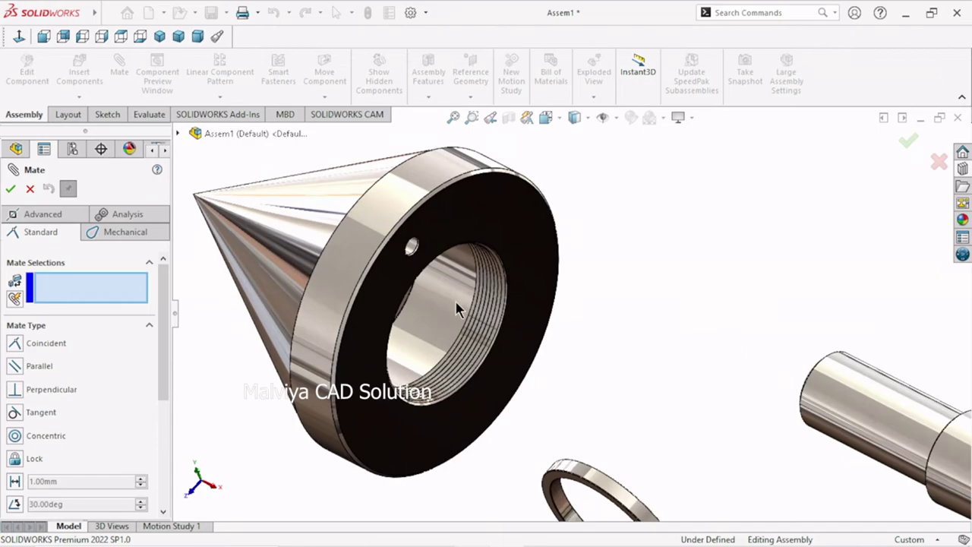
left_click(455, 300)
scroll(615, 359, "up", 5)
scroll(634, 378, "down", 3)
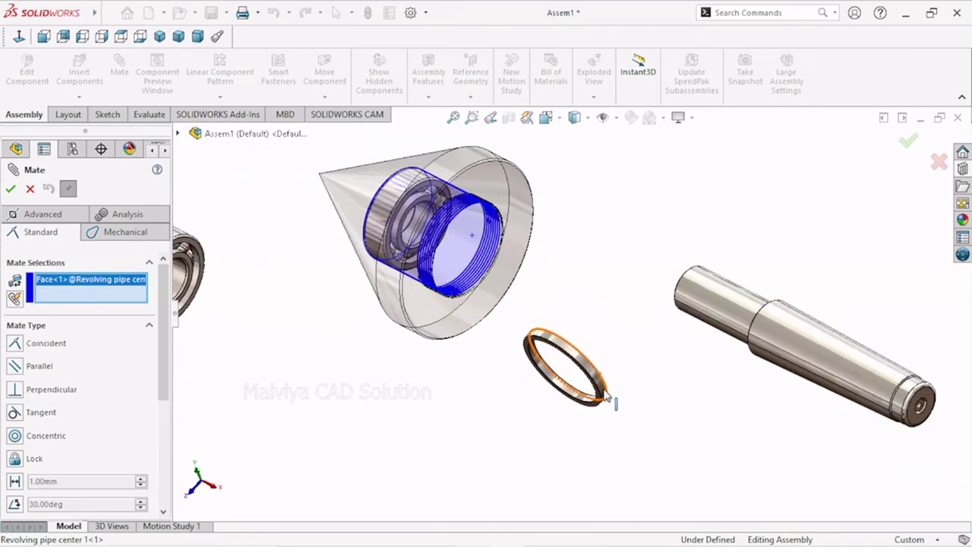
scroll(608, 388, "down", 3)
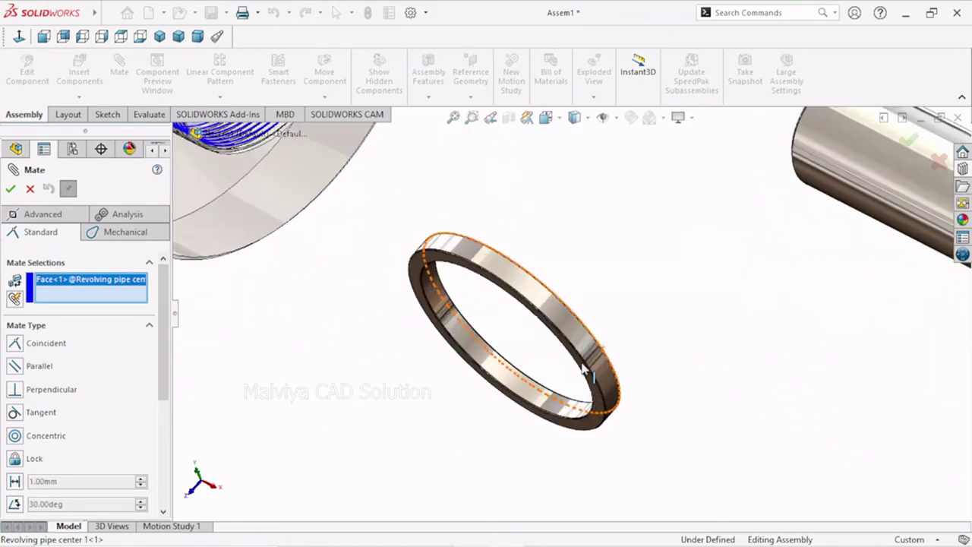
left_click(571, 328)
scroll(494, 390, "up", 5)
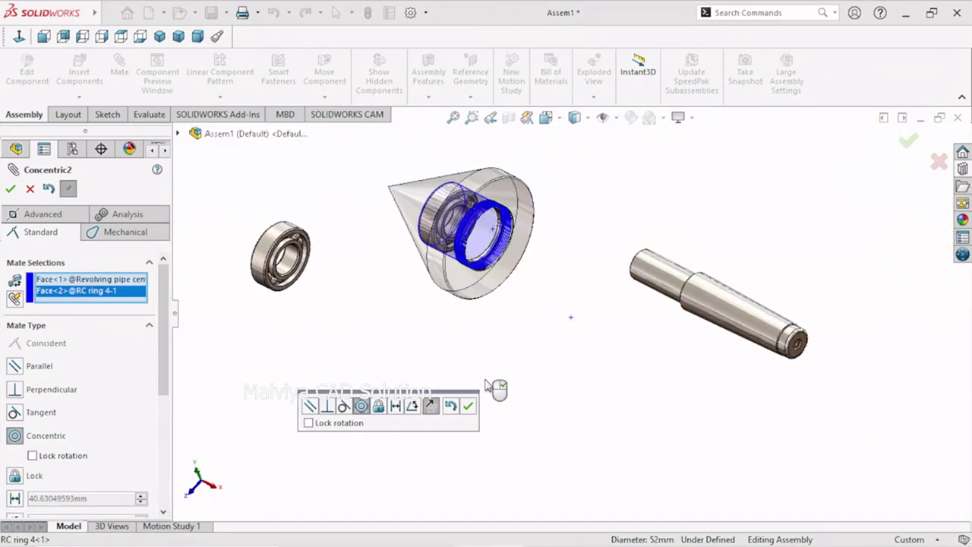
left_click(468, 409)
Step: Pull RC ring 4 back out of the cone's bore
scroll(533, 314, "up", 2)
scroll(536, 294, "down", 2)
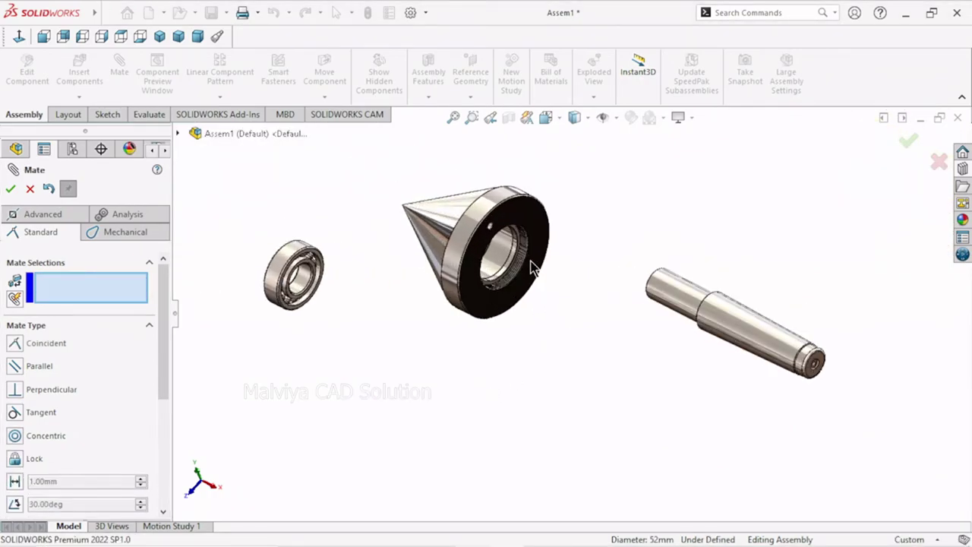
scroll(531, 285, "down", 3)
scroll(531, 283, "down", 2)
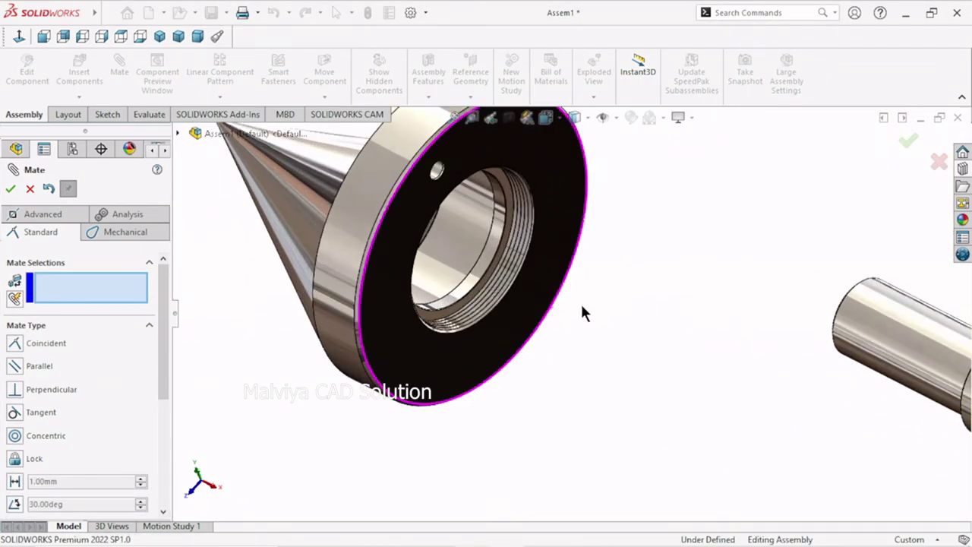
middle_click_drag(580, 310, 581, 304)
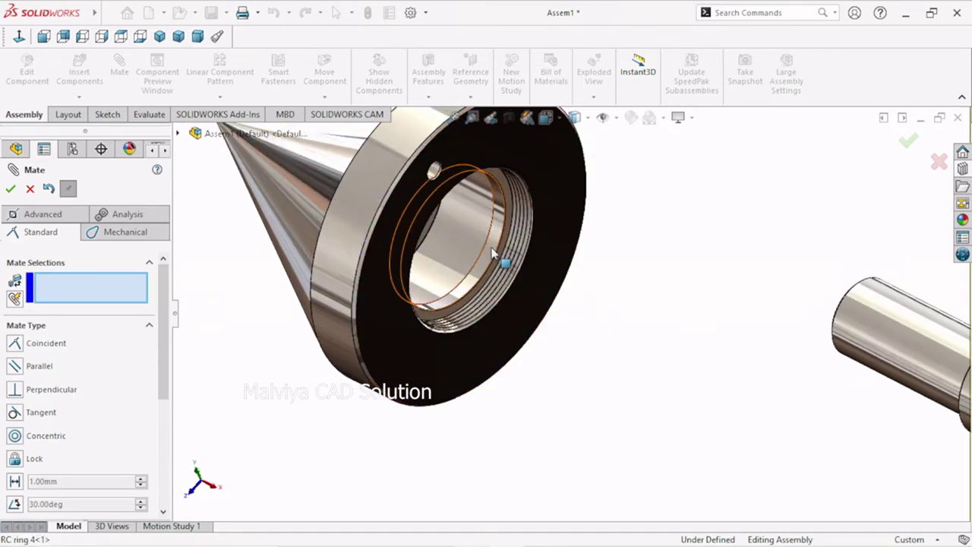
left_click_drag(617, 324, 726, 397)
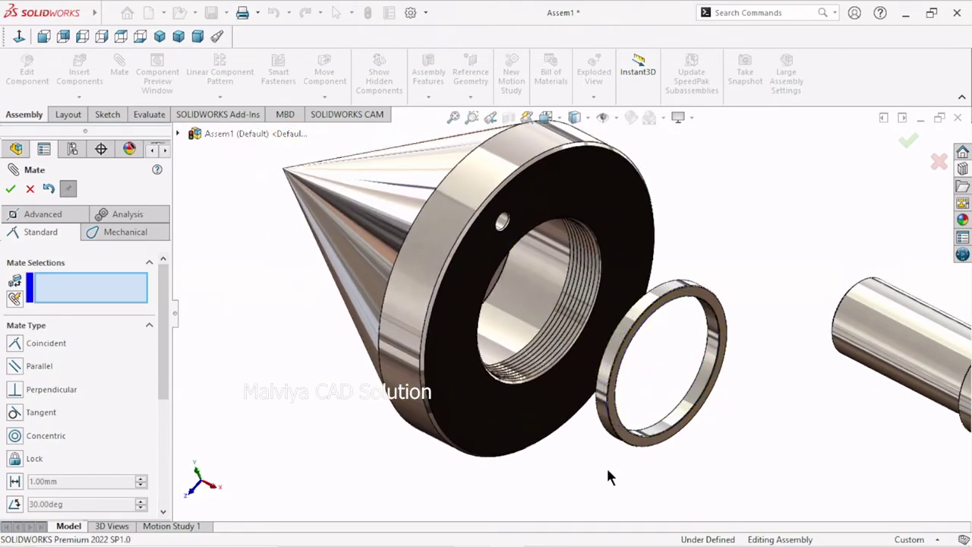
Step: Select the inner bearing face and the RC ring 4 face for a coincident mate
middle_click_drag(565, 454, 526, 383)
scroll(519, 288, "down", 3)
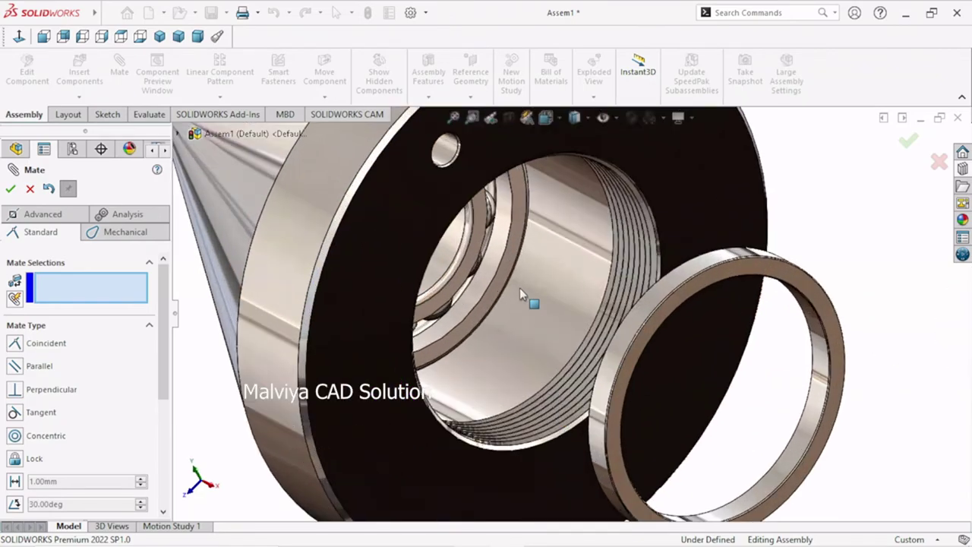
left_click(520, 277)
scroll(524, 303, "up", 2)
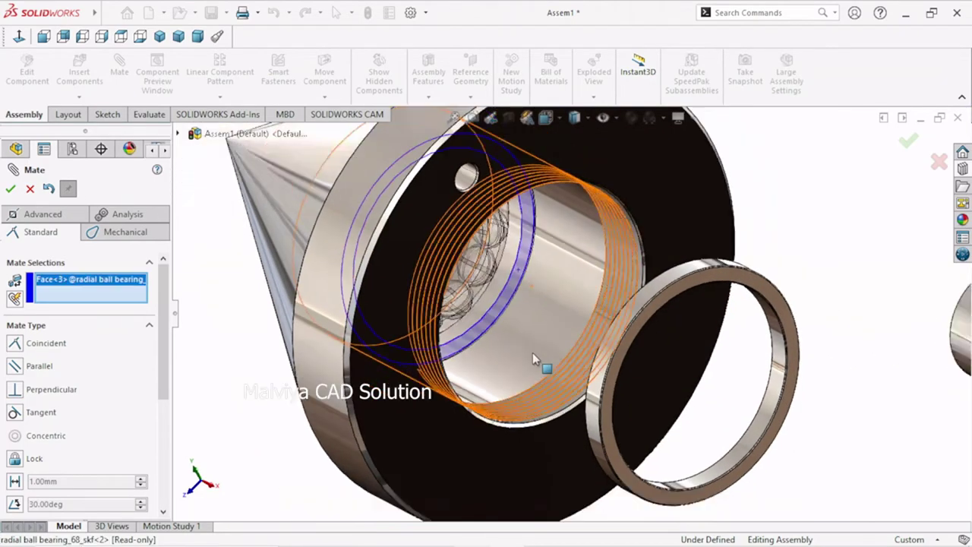
scroll(532, 352, "up", 3)
middle_click_drag(541, 414, 610, 433)
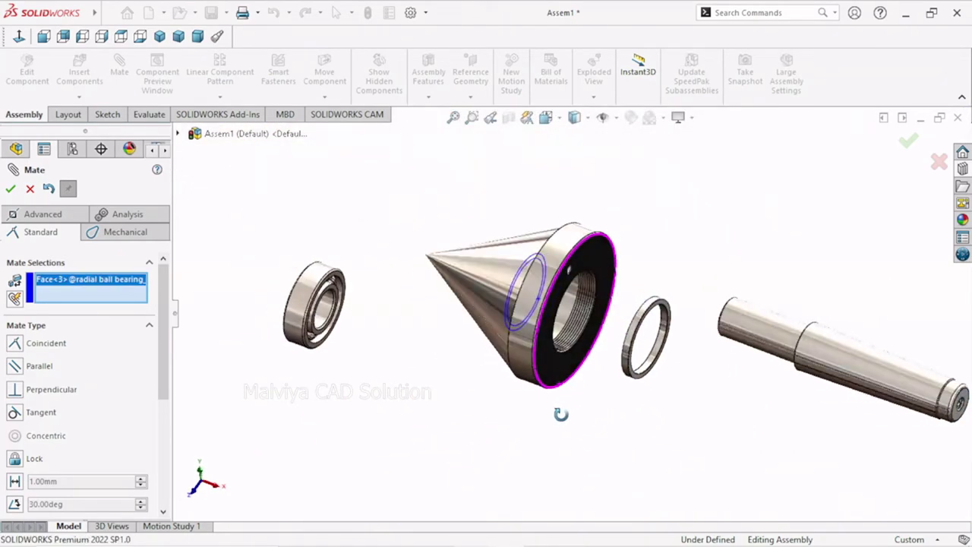
scroll(646, 365, "down", 5)
left_click(615, 369)
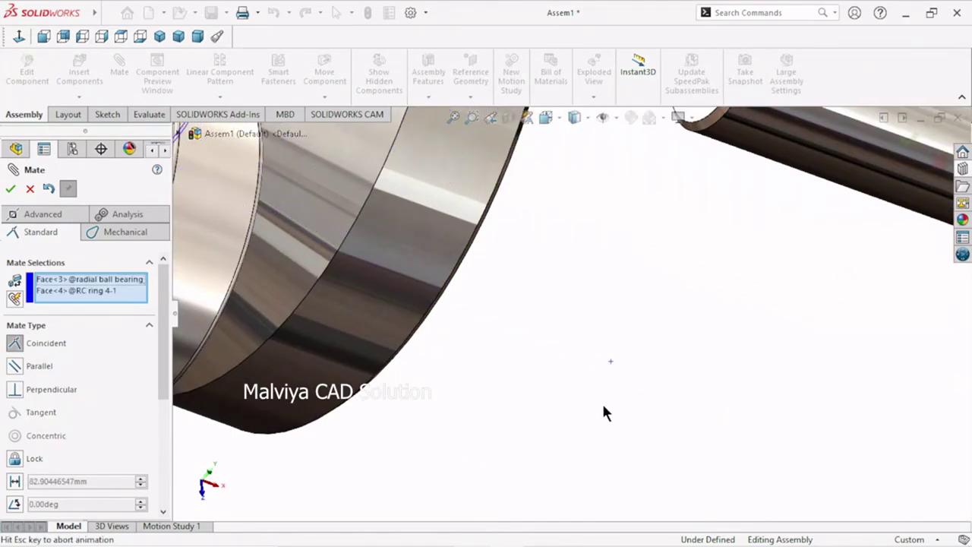
scroll(605, 408, "up", 3)
Step: Accept the coincident mate between RC ring 4 and the bearing face
left_click(763, 429)
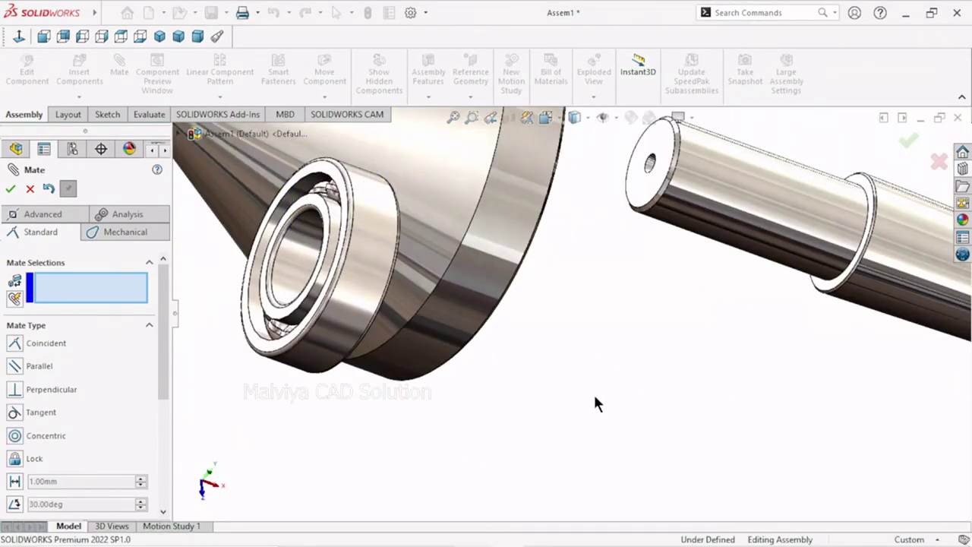
scroll(584, 388, "up", 3)
middle_click_drag(588, 339, 547, 328)
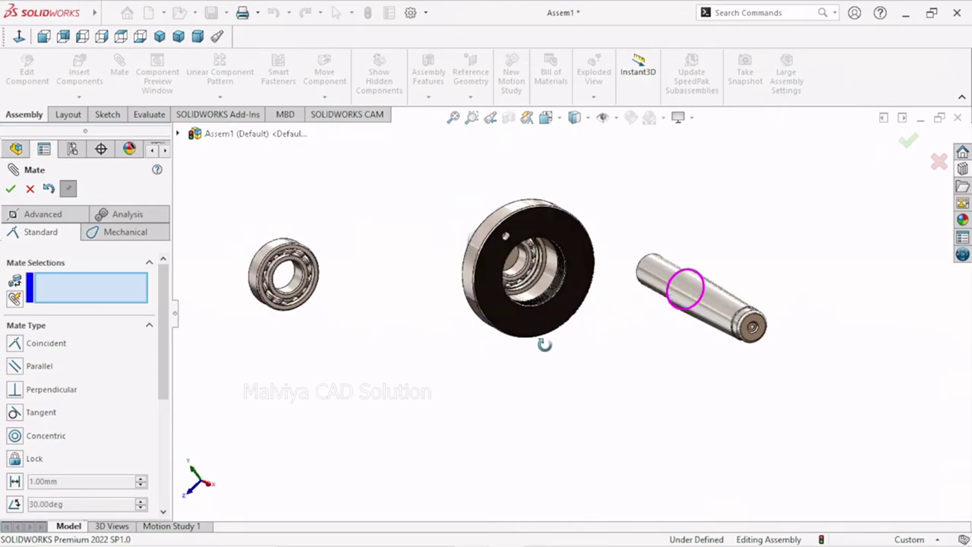
scroll(544, 315, "down", 3)
scroll(592, 342, "down", 2)
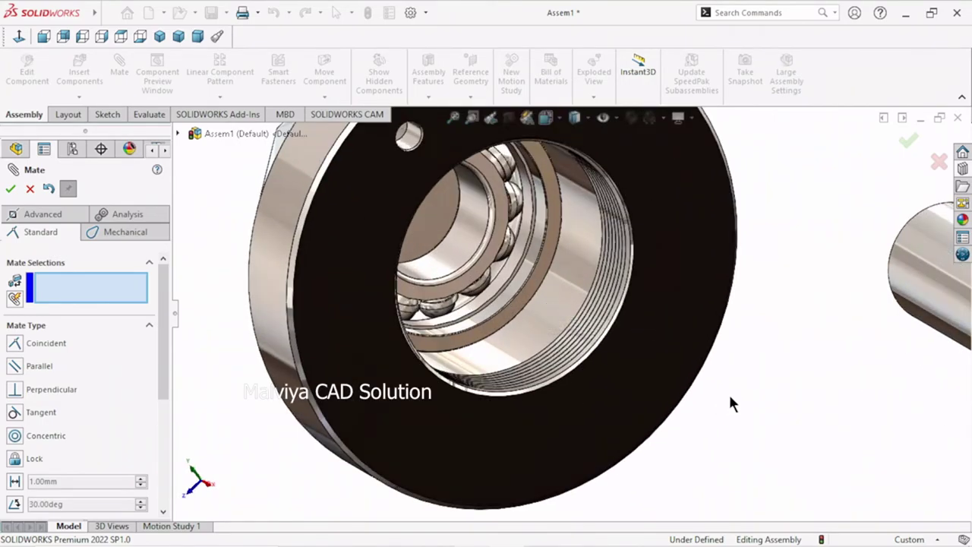
Step: Make the other radial ball bearing concentric with the pipe center's threaded bore
middle_click_drag(729, 403, 701, 390)
left_click(581, 271)
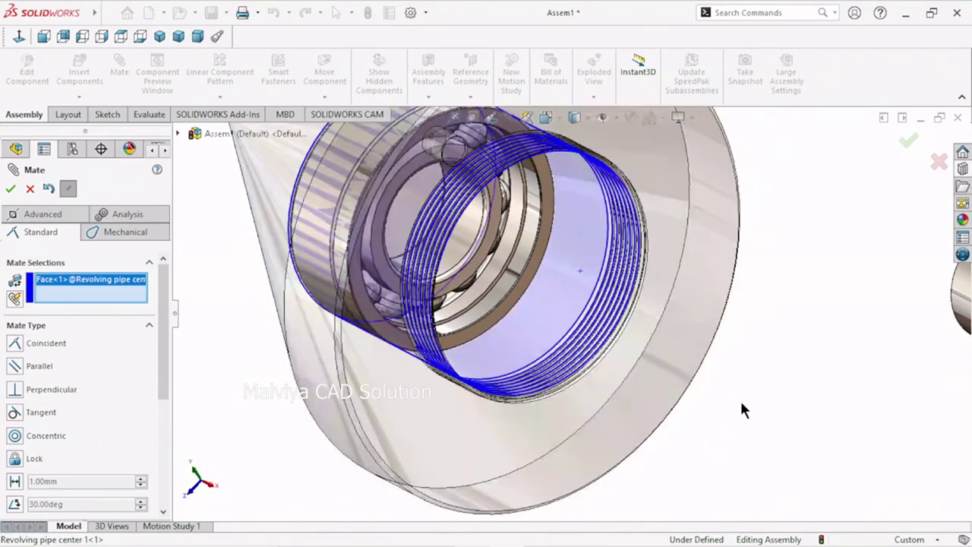
scroll(740, 398, "up", 3)
scroll(400, 340, "up", 1)
scroll(379, 309, "down", 1)
scroll(413, 307, "down", 2)
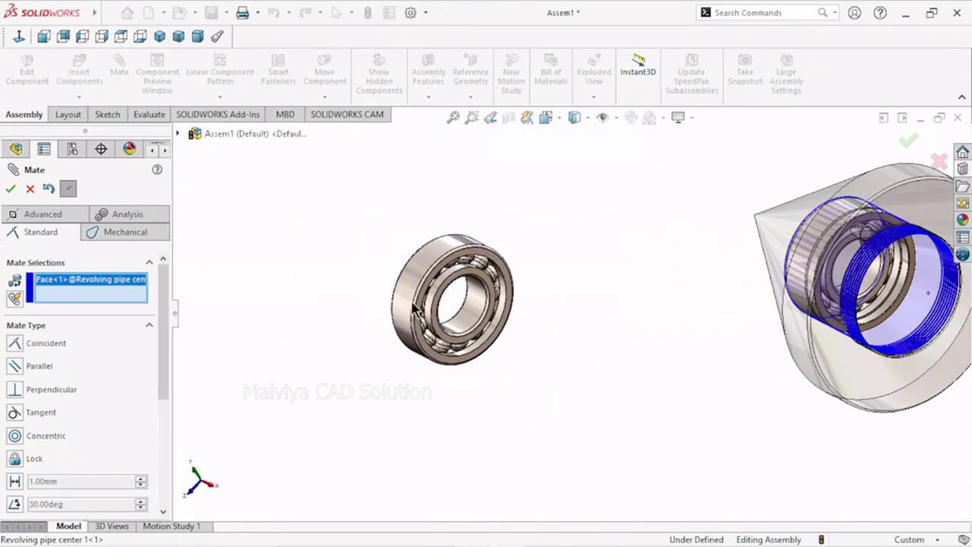
left_click(410, 300)
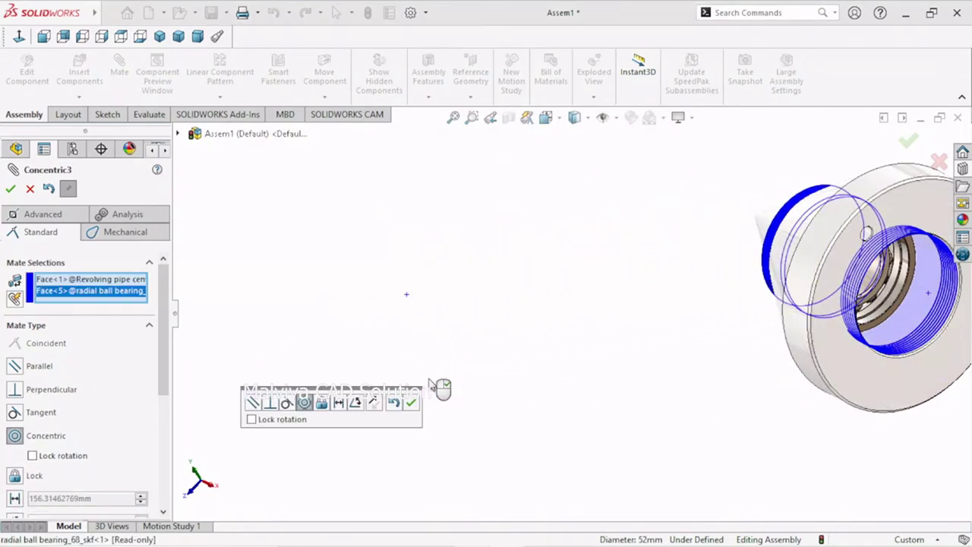
scroll(547, 377, "up", 2)
left_click(412, 403)
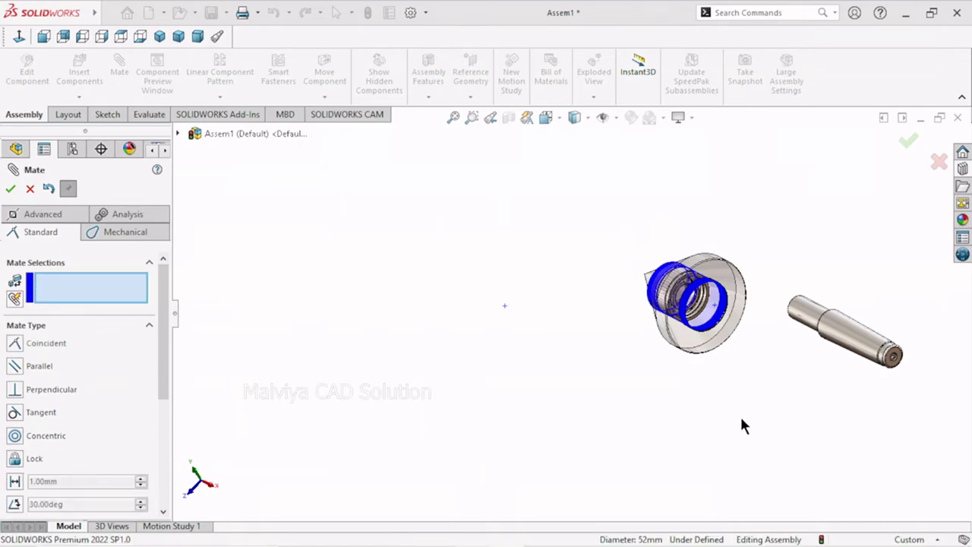
Step: Pull the bearing out beside the cone
scroll(740, 380, "down", 2)
scroll(722, 326, "down", 2)
scroll(684, 318, "down", 3)
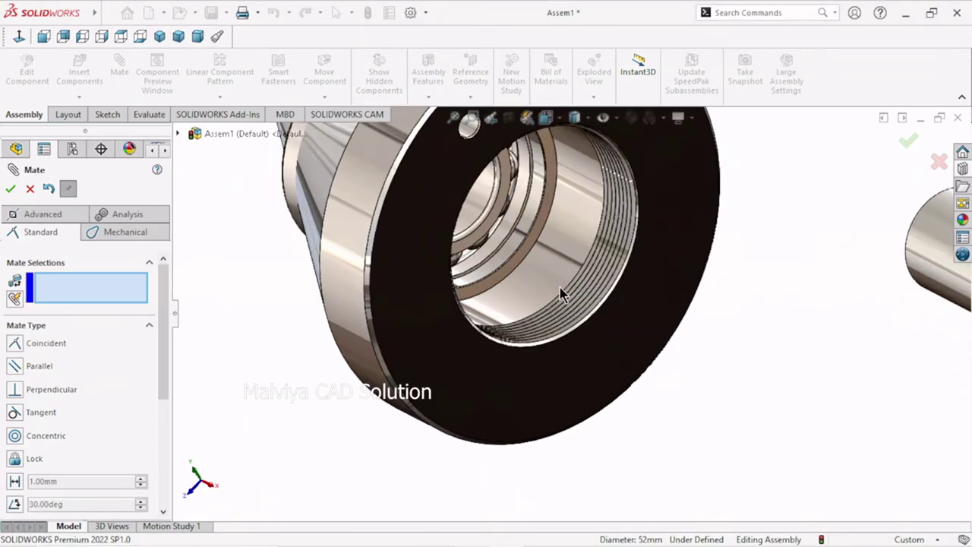
scroll(418, 362, "up", 3)
middle_click_drag(414, 372, 443, 390)
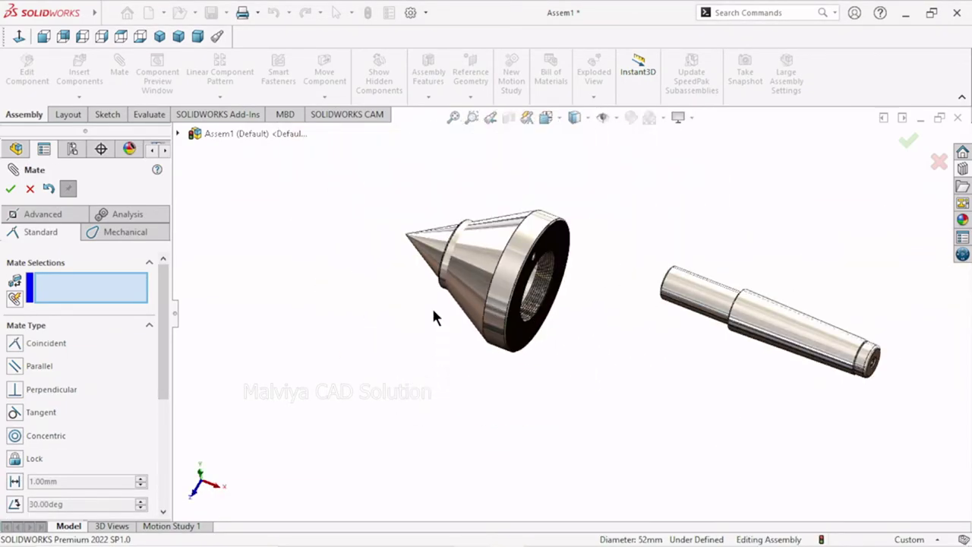
left_click_drag(453, 253, 621, 338)
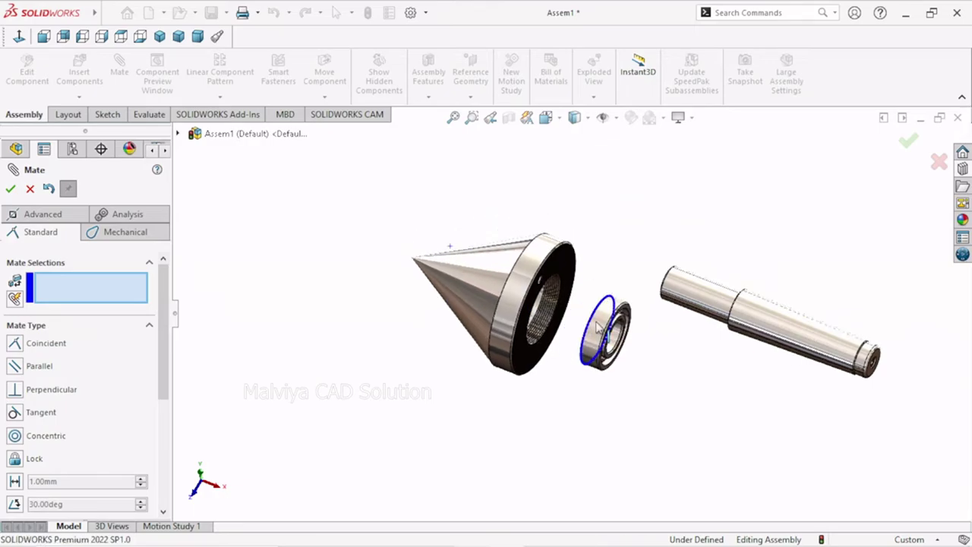
Step: Mate the bearing's side face coincident with the RC ring 4 face
middle_click_drag(542, 404, 571, 422)
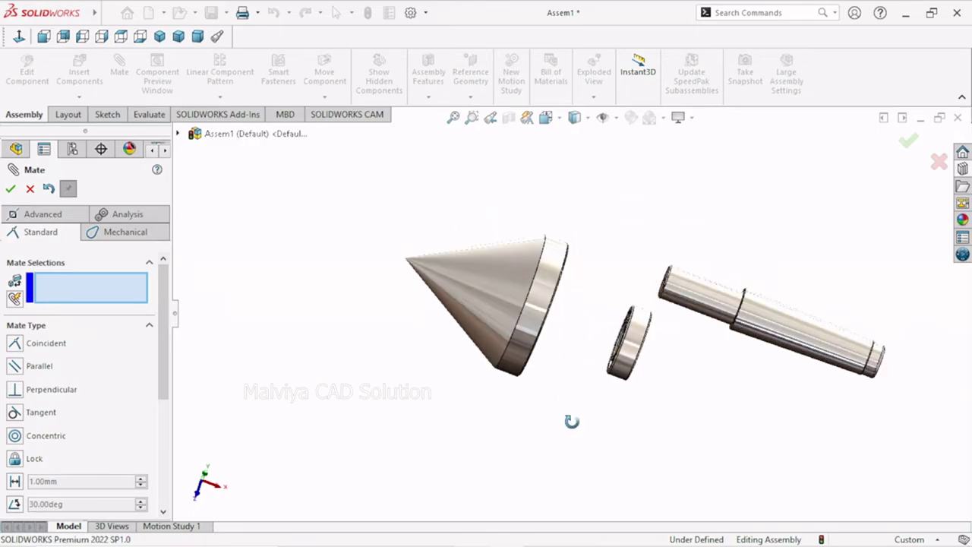
scroll(630, 334, "down", 3)
scroll(630, 334, "down", 3)
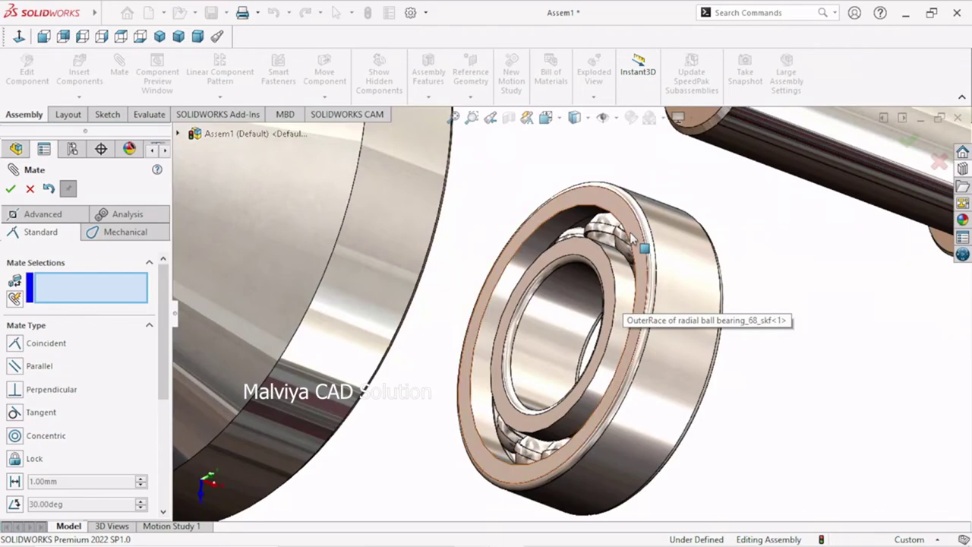
left_click(632, 344)
scroll(631, 343, "up", 5)
scroll(668, 365, "up", 3)
middle_click_drag(691, 380, 562, 280)
scroll(561, 280, "down", 3)
scroll(561, 280, "down", 3)
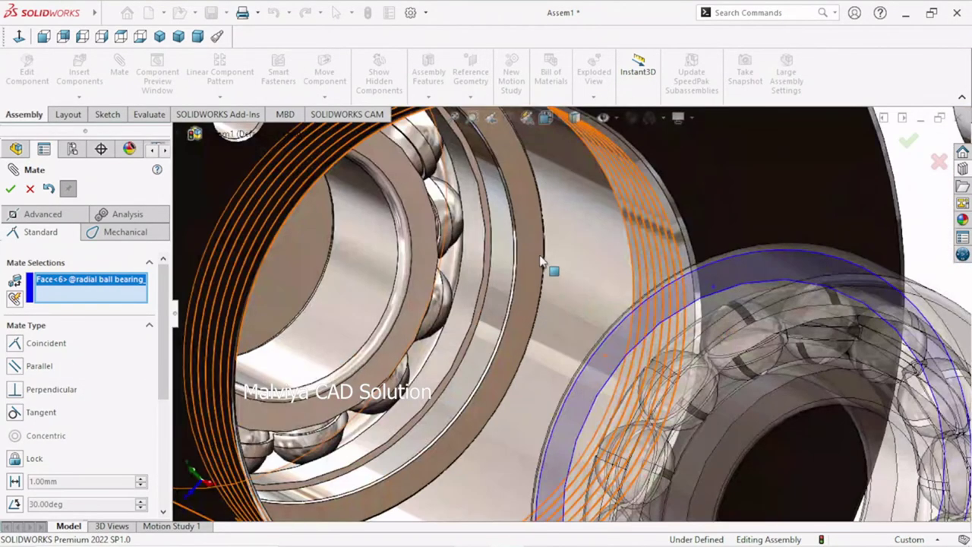
scroll(537, 256, "down", 1)
left_click(537, 257)
scroll(592, 376, "up", 3)
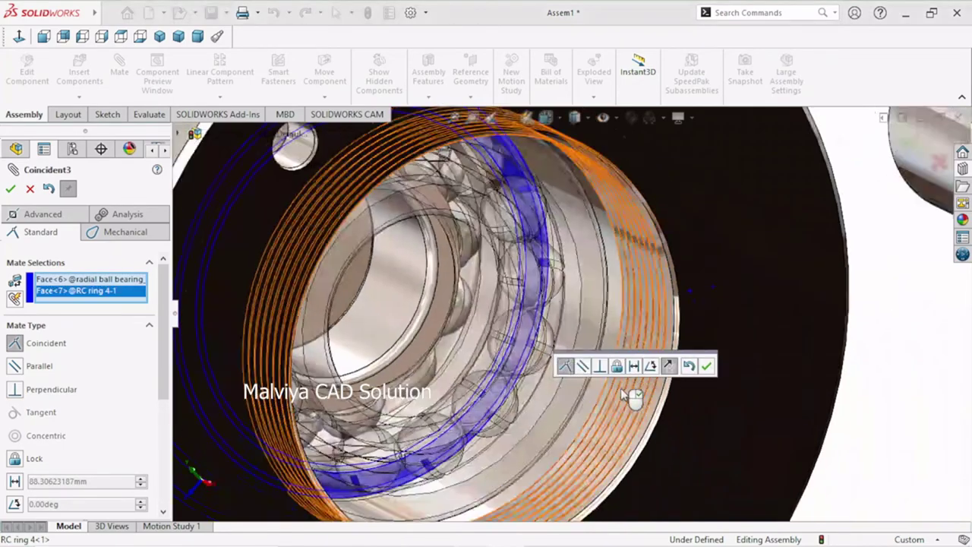
scroll(668, 393, "up", 3)
left_click(707, 367)
Step: Check the cone and ring from a new angle, then close the Mate PropertyManager
scroll(581, 395, "up", 3)
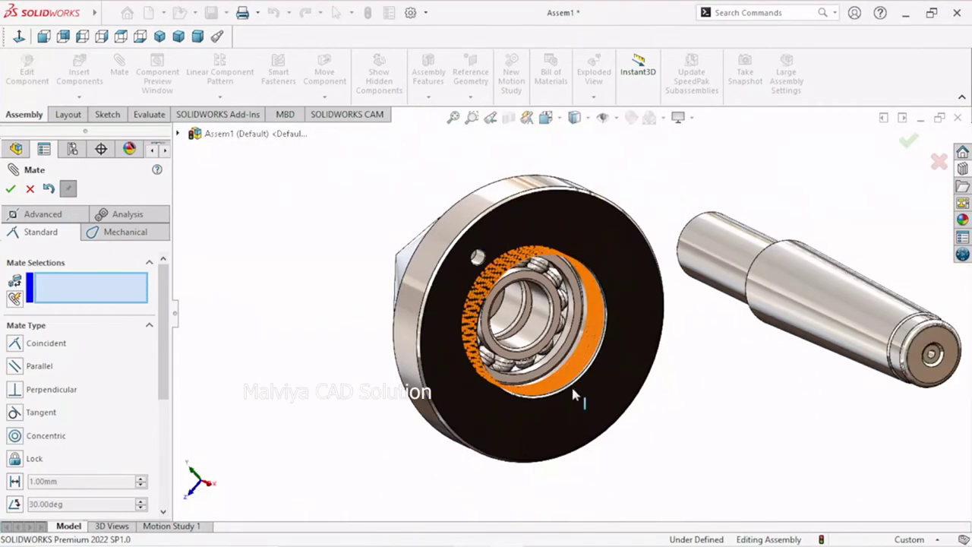
scroll(577, 393, "down", 3)
scroll(577, 393, "down", 2)
mouse_move(752, 382)
middle_mouse_down()
mouse_move(774, 300)
mouse_move(783, 309)
mouse_move(736, 365)
mouse_move(748, 377)
mouse_move(764, 369)
mouse_move(733, 405)
middle_mouse_up()
scroll(646, 347, "up", 3)
scroll(612, 319, "down", 3)
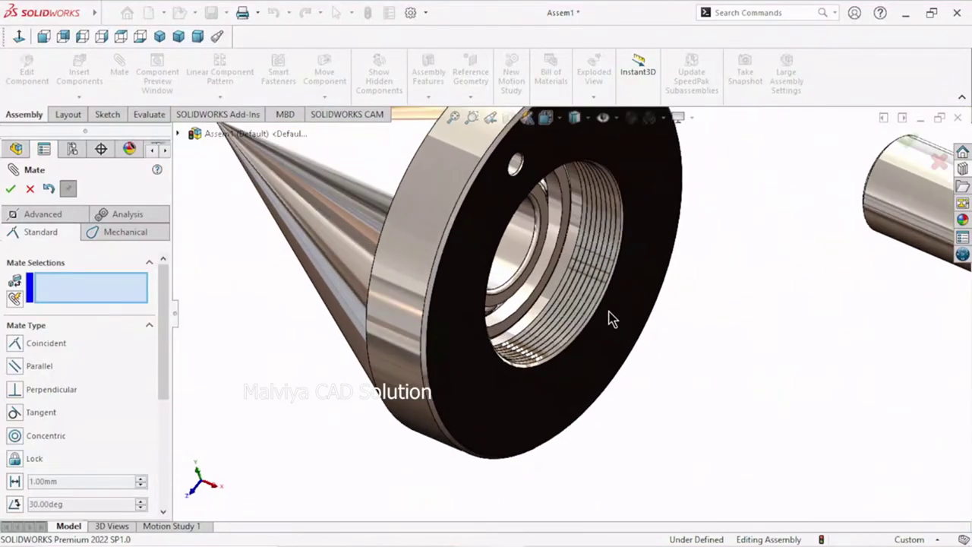
scroll(599, 318, "down", 2)
scroll(599, 325, "up", 3)
scroll(599, 325, "up", 2)
scroll(531, 311, "down", 1)
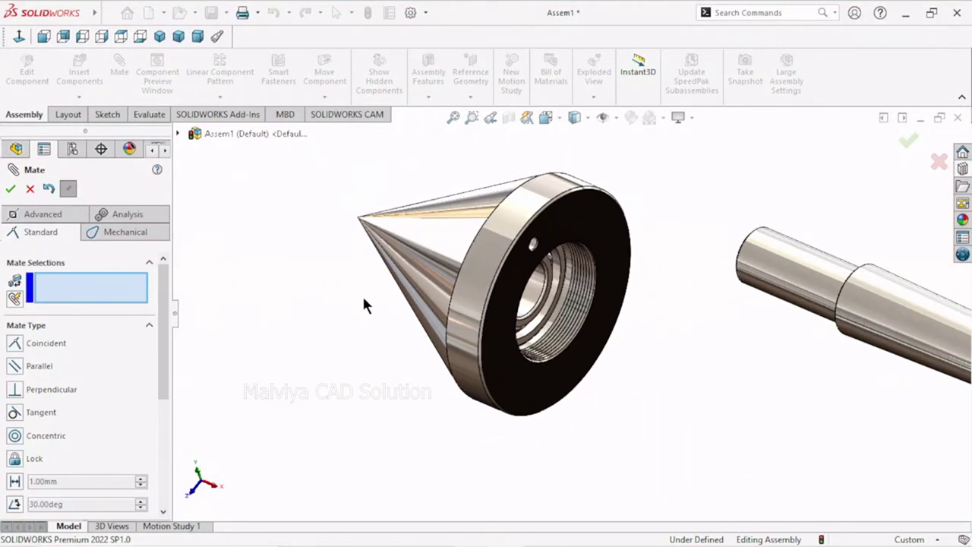
key("Escape")
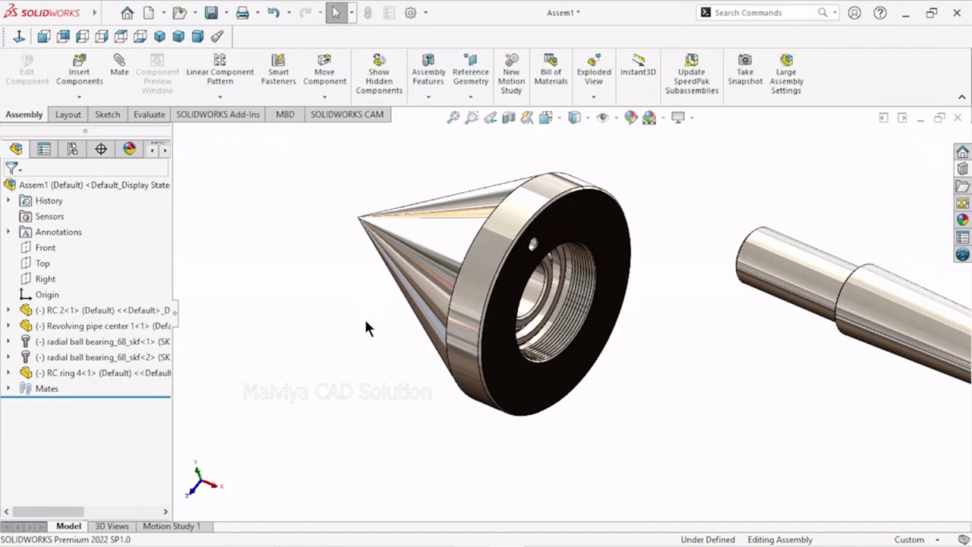
Step: Orbit and zoom so RC ring 4 faces the viewer
scroll(555, 333, "up", 1)
scroll(566, 328, "down", 1)
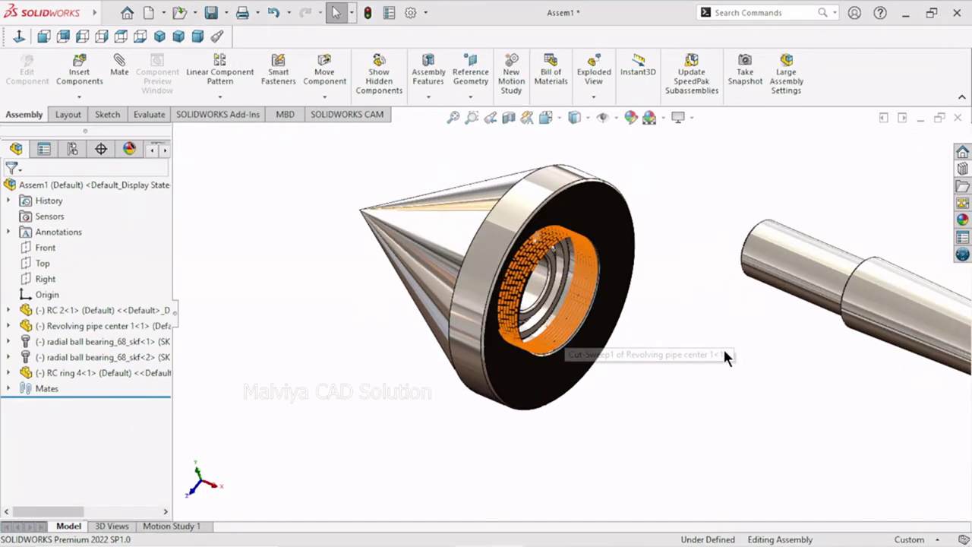
scroll(567, 328, "down", 2)
scroll(566, 328, "down", 2)
scroll(566, 323, "up", 3)
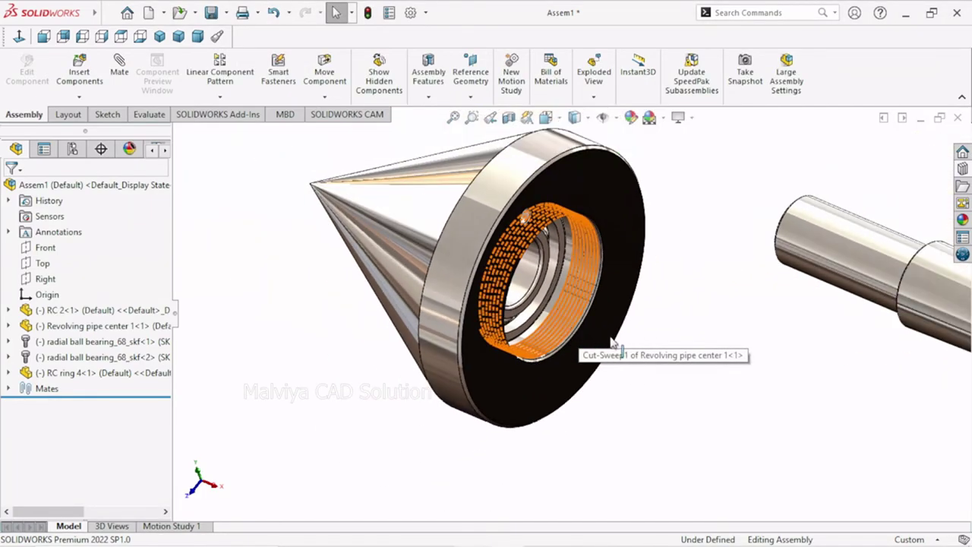
scroll(569, 319, "down", 1)
scroll(577, 311, "up", 1)
mouse_move(575, 312)
middle_mouse_down()
mouse_move(629, 329)
mouse_move(713, 308)
mouse_move(686, 295)
mouse_move(683, 325)
mouse_move(673, 330)
middle_mouse_up()
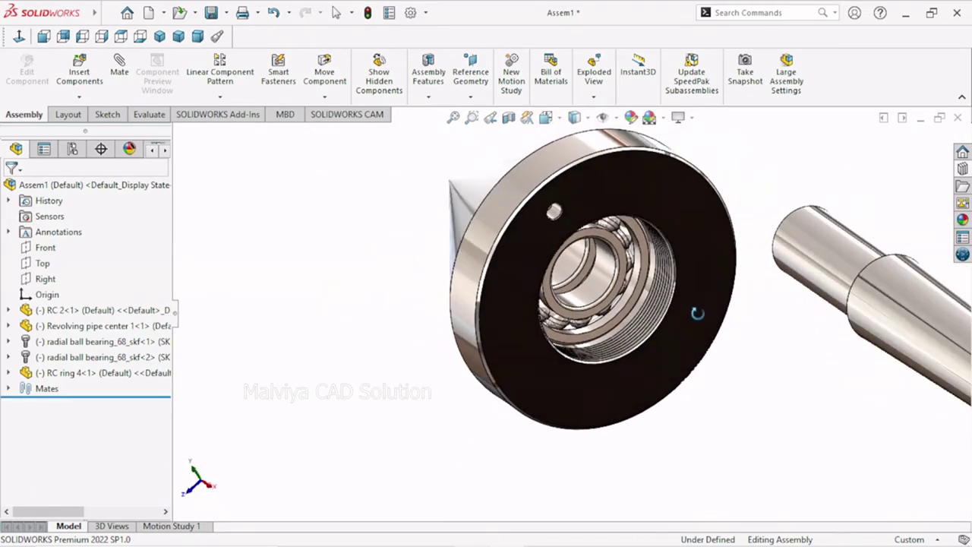
scroll(673, 330, "up", 3)
scroll(655, 321, "down", 1)
scroll(619, 284, "down", 2)
scroll(616, 285, "down", 1)
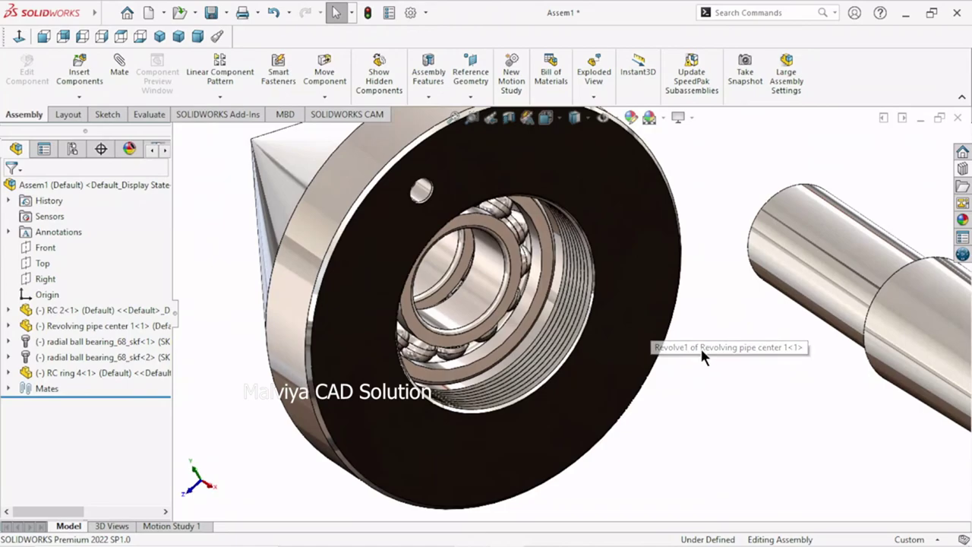
scroll(604, 352, "down", 1)
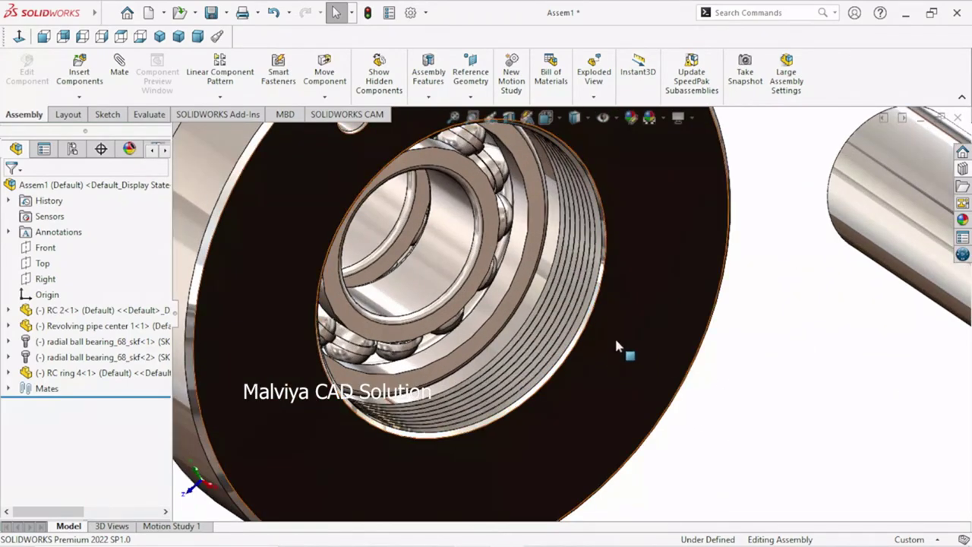
scroll(614, 336, "up", 1)
scroll(698, 363, "up", 2)
scroll(608, 380, "up", 2)
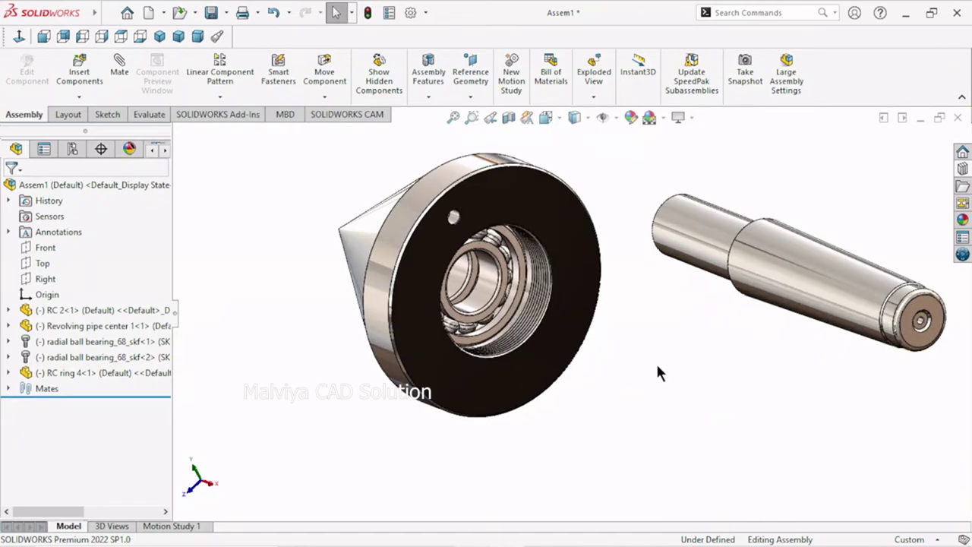
Step: Orbit and zoom to inspect the cone's face and the bearing face-on
middle_click_drag(619, 358, 605, 355)
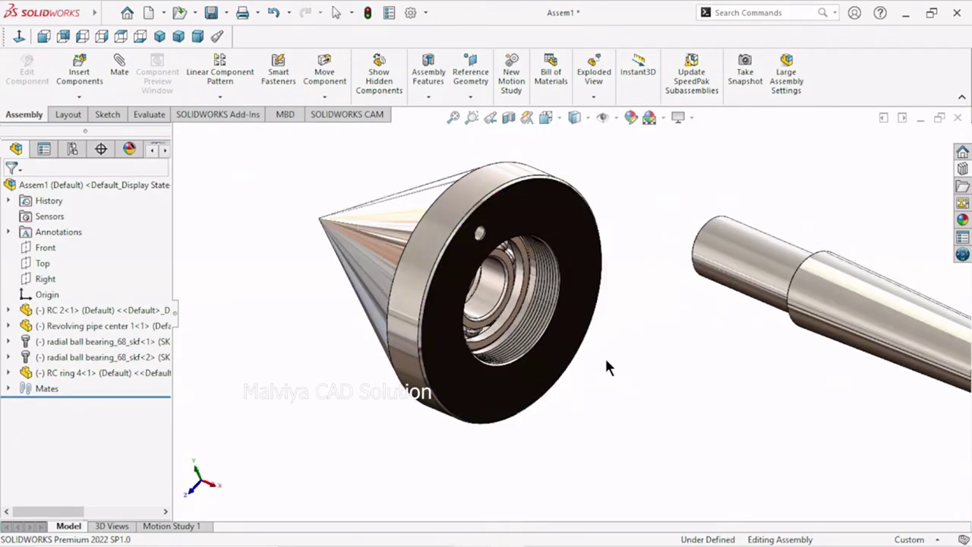
scroll(532, 311, "down", 3)
scroll(532, 312, "down", 2)
scroll(529, 312, "up", 3)
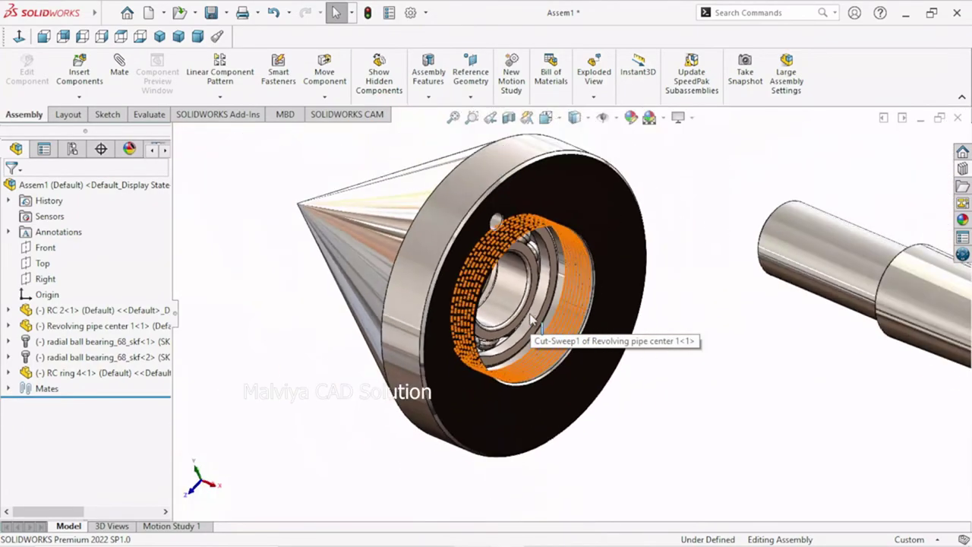
scroll(664, 347, "up", 2)
scroll(665, 351, "up", 2)
scroll(756, 381, "up", 2)
scroll(757, 381, "down", 2)
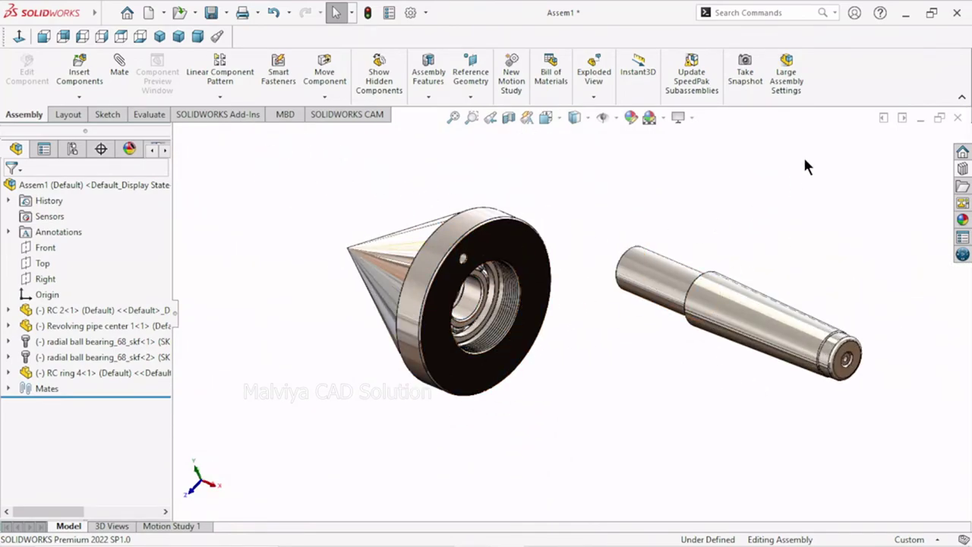
scroll(465, 310, "down", 3)
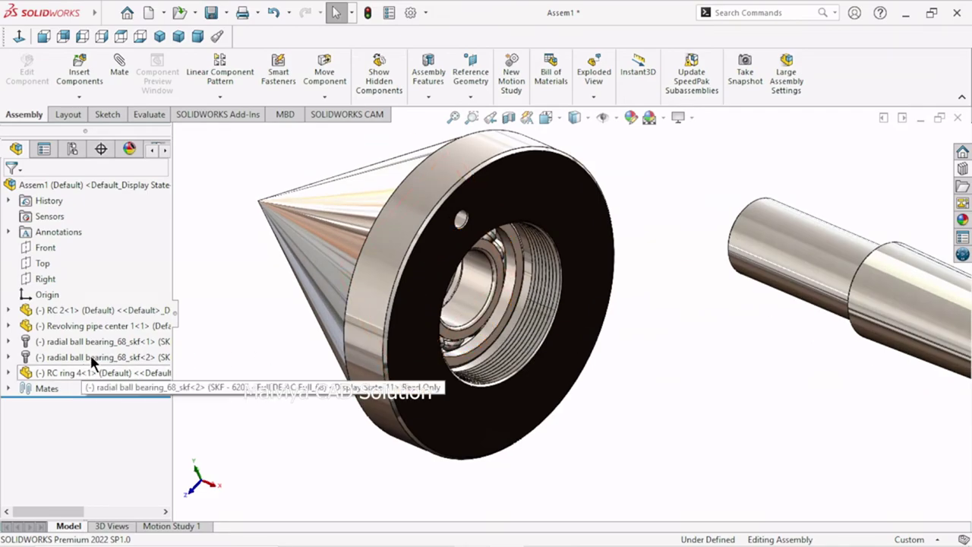
scroll(502, 342, "down", 2)
mouse_move(734, 347)
middle_mouse_down()
mouse_move(729, 336)
mouse_move(724, 357)
mouse_move(727, 309)
mouse_move(600, 376)
middle_mouse_up()
scroll(591, 375, "up", 2)
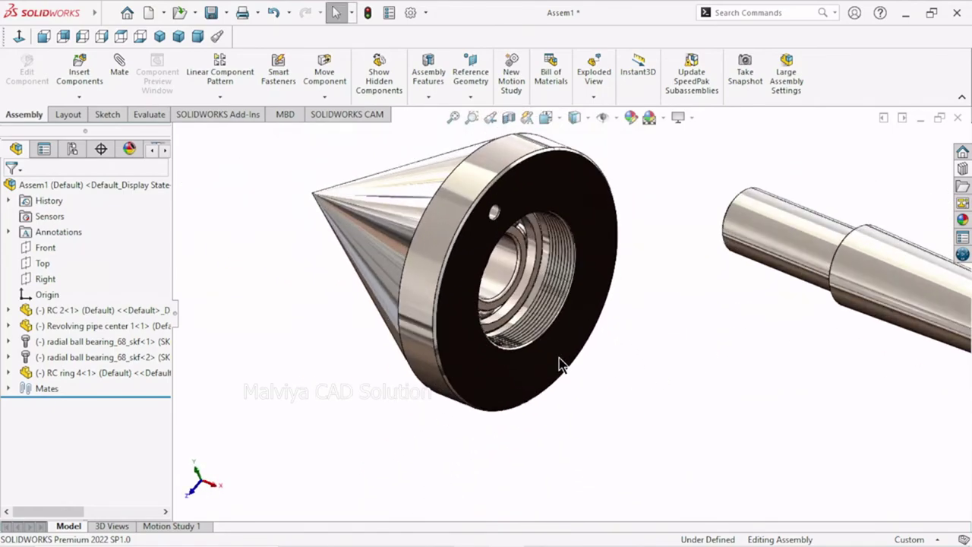
scroll(706, 345, "down", 2)
scroll(683, 349, "up", 3)
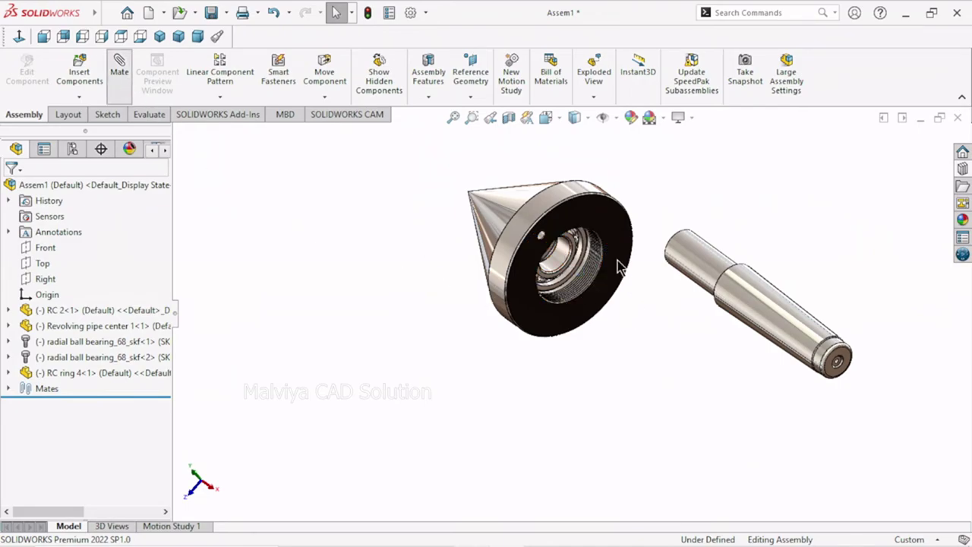
Step: Mate the shaft's round face concentric with the bearing's bore face
key("m")
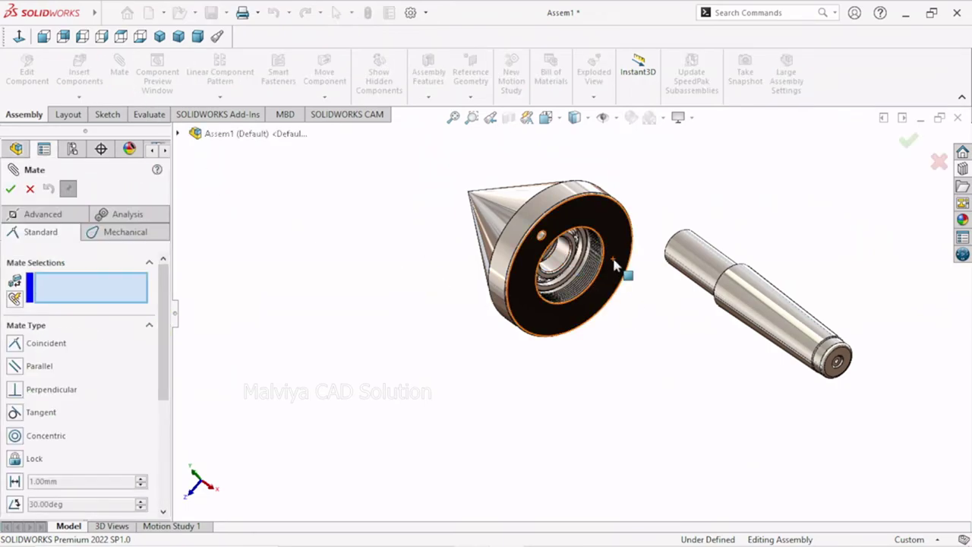
scroll(600, 273, "down", 3)
left_click(474, 264)
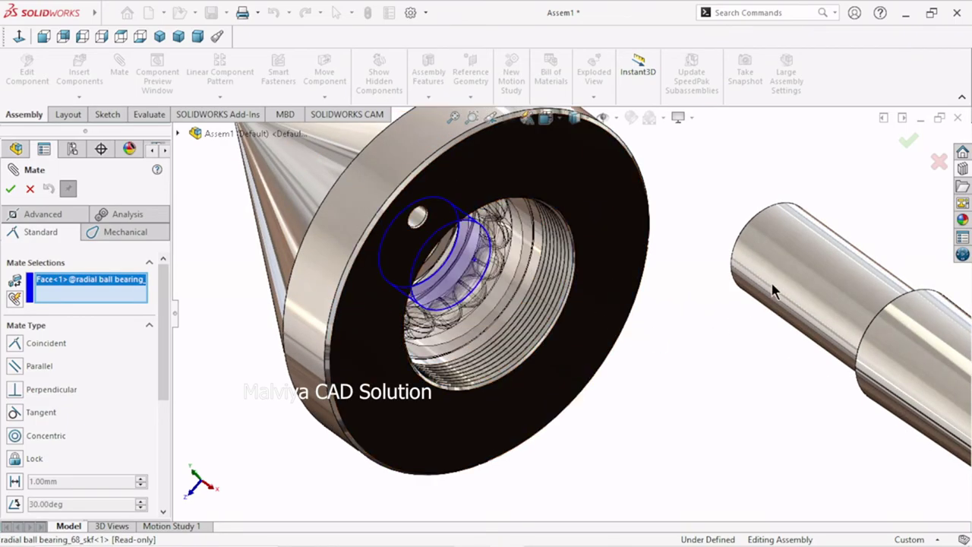
left_click(797, 256)
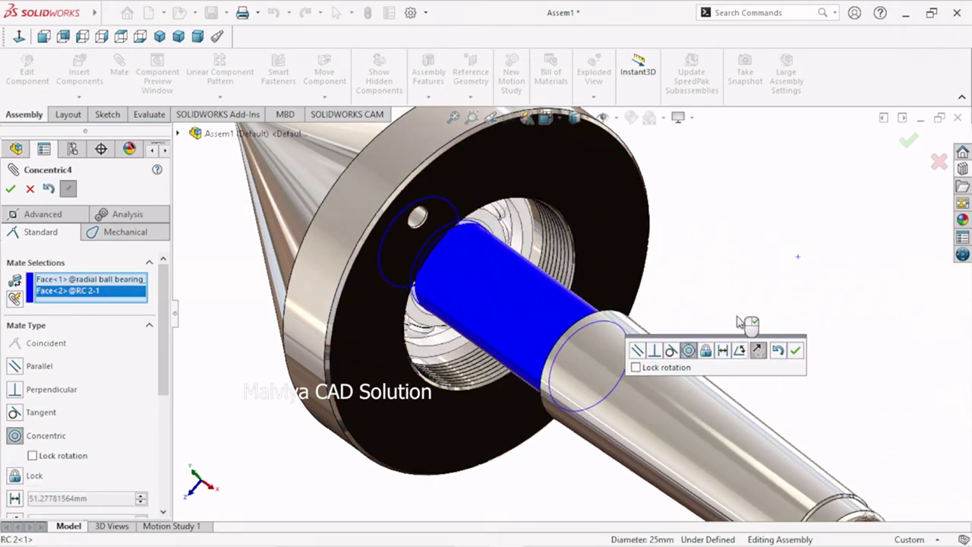
scroll(742, 322, "up", 4)
scroll(778, 328, "down", 2)
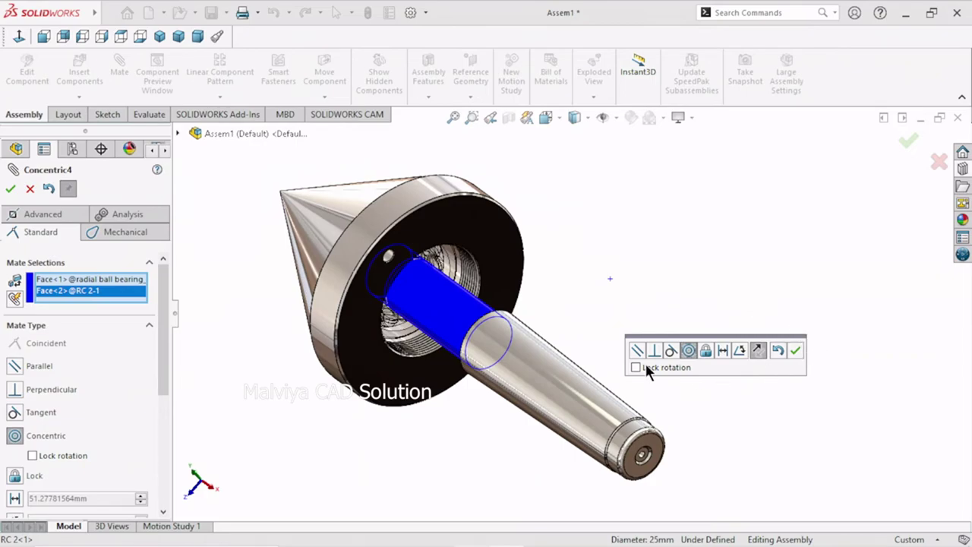
left_click(796, 350)
Step: Drag the shaft back out and away from the conical body
scroll(634, 334, "up", 2)
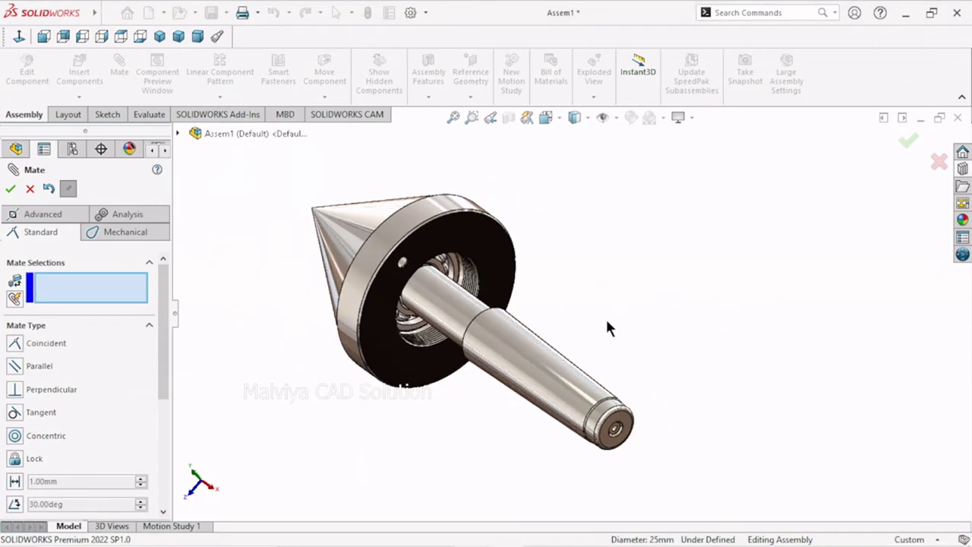
scroll(605, 317, "up", 1)
scroll(616, 416, "down", 1)
left_click_drag(616, 416, 731, 342)
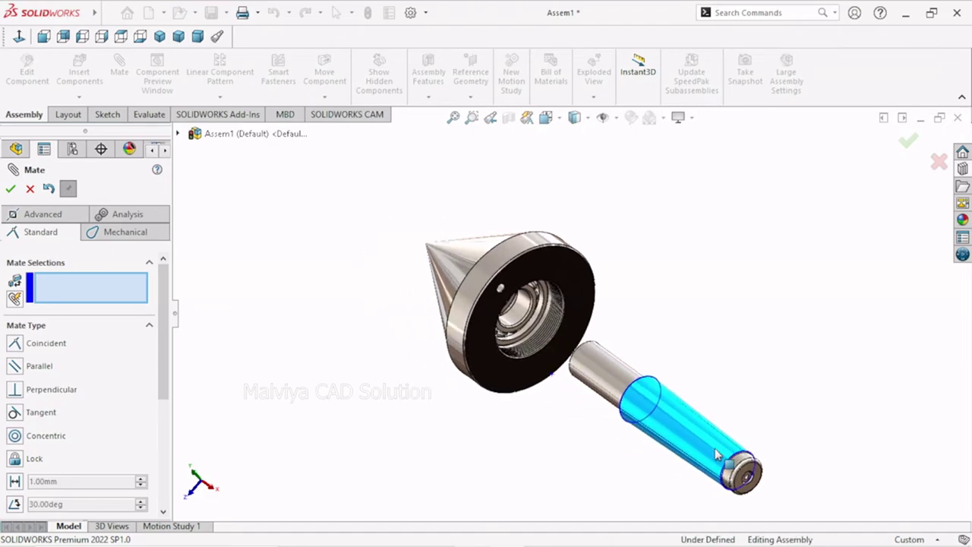
scroll(706, 323, "up", 2)
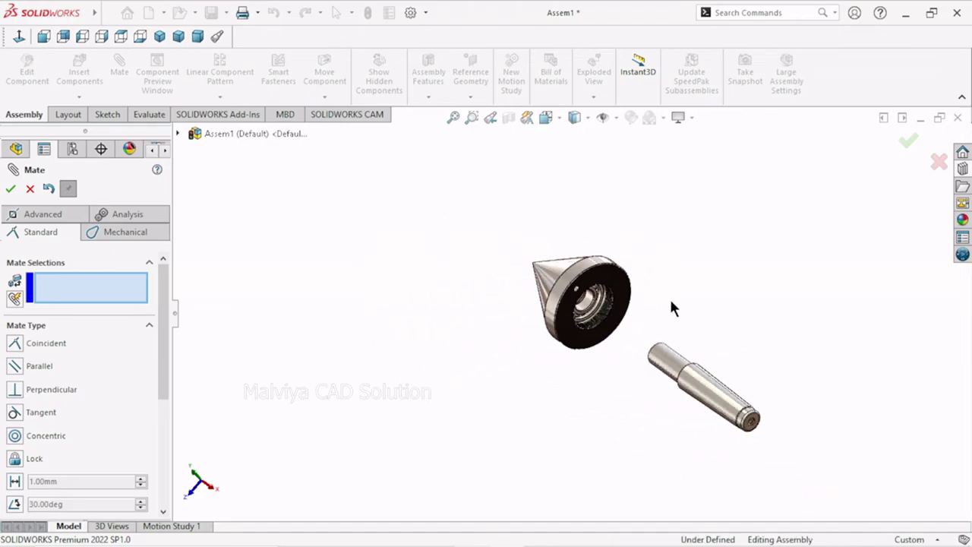
scroll(619, 290, "down", 2)
scroll(613, 292, "down", 2)
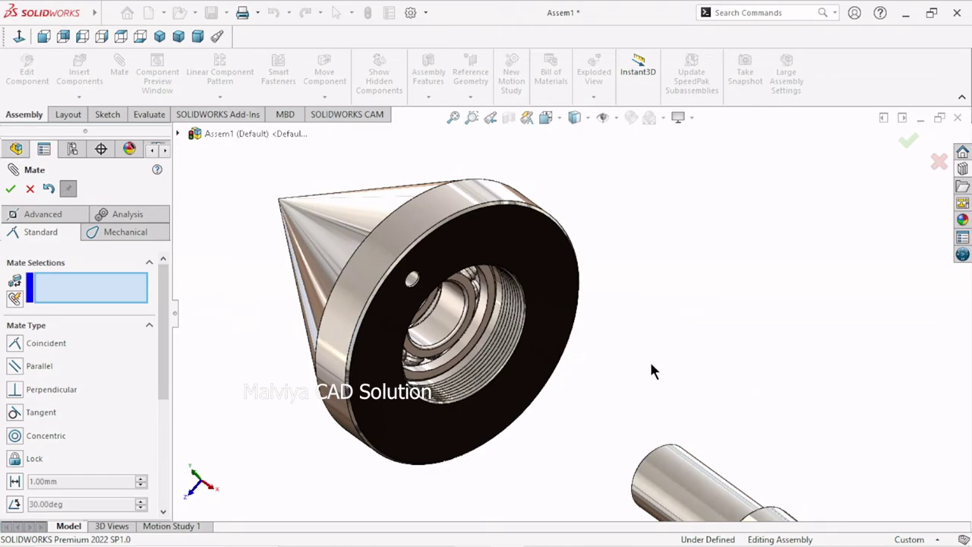
scroll(648, 367, "up", 2)
scroll(644, 365, "up", 1)
scroll(645, 365, "down", 1)
scroll(642, 383, "down", 2)
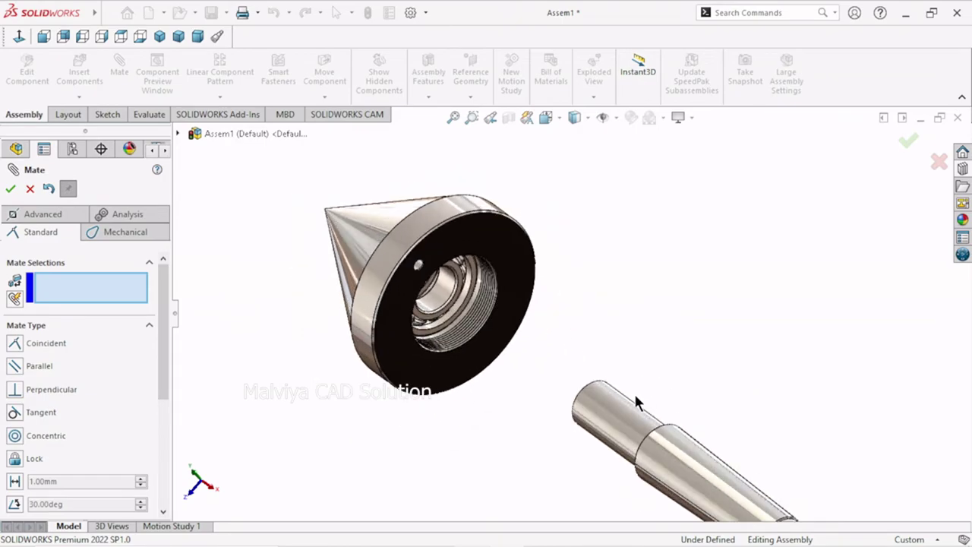
scroll(634, 426, "down", 1)
scroll(626, 455, "down", 2)
scroll(612, 436, "up", 3)
scroll(577, 342, "up", 1)
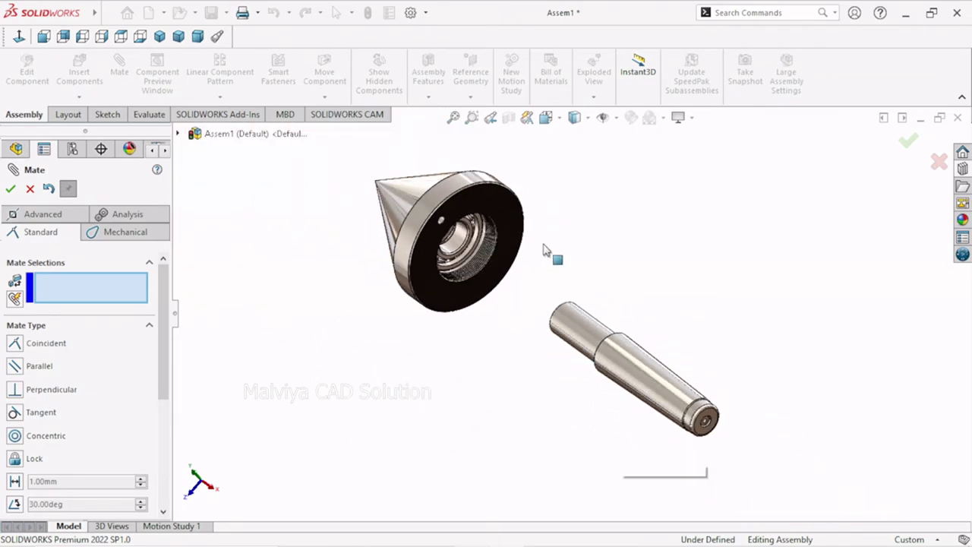
scroll(554, 266, "down", 2)
scroll(607, 334, "down", 1)
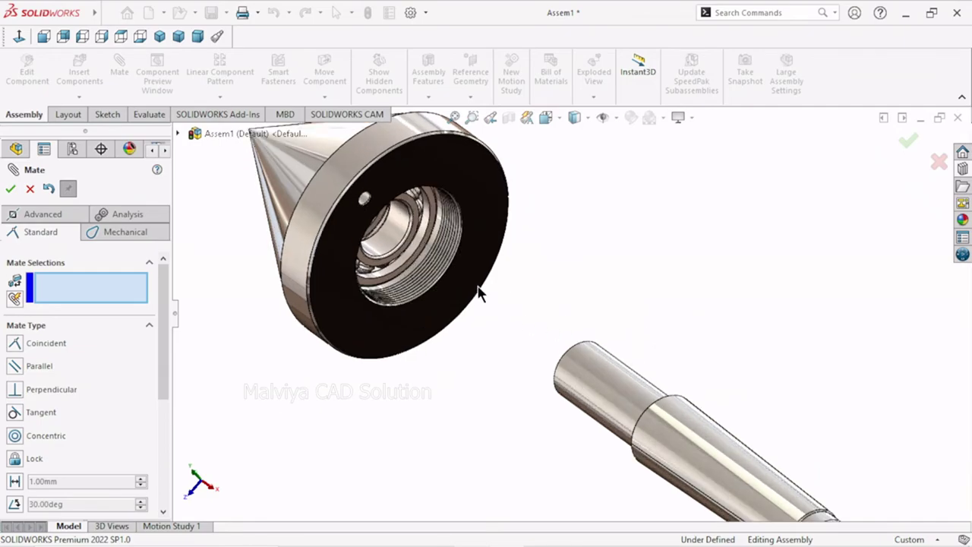
scroll(478, 289, "down", 1)
Step: Select the shaft's end face as the first reference for a new mate
mouse_move(521, 343)
middle_mouse_down()
mouse_move(532, 342)
mouse_move(598, 427)
middle_mouse_up()
scroll(593, 424, "up", 1)
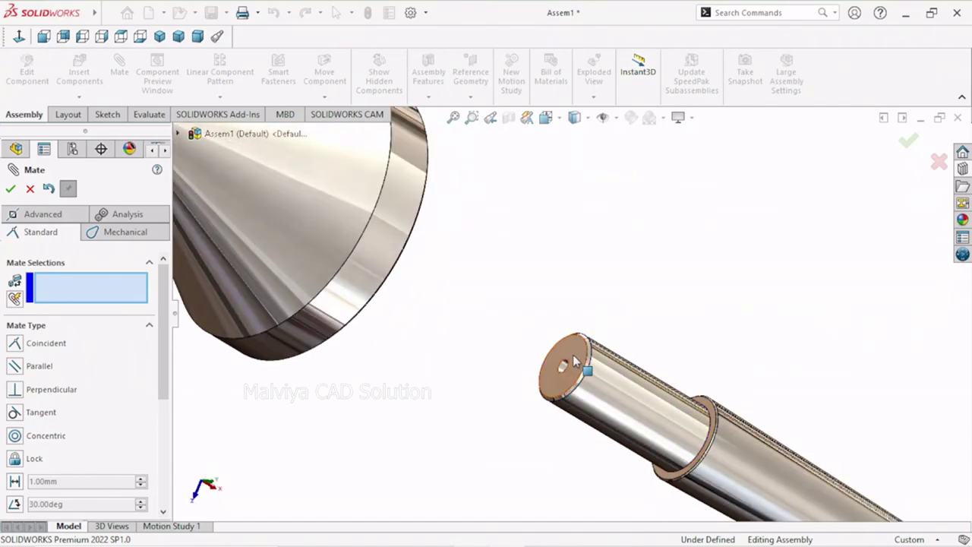
left_click(579, 361)
scroll(463, 414, "up", 1)
scroll(461, 407, "up", 1)
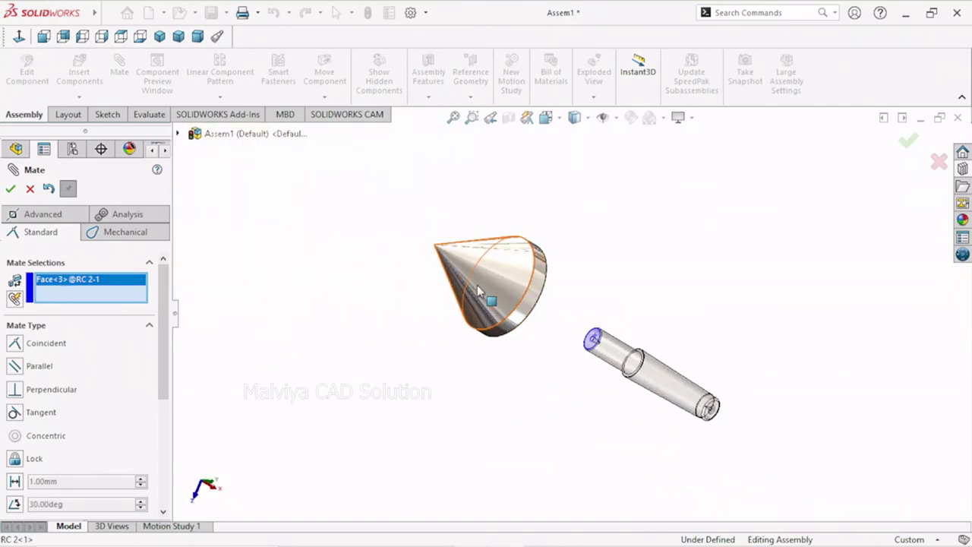
scroll(478, 287, "down", 1)
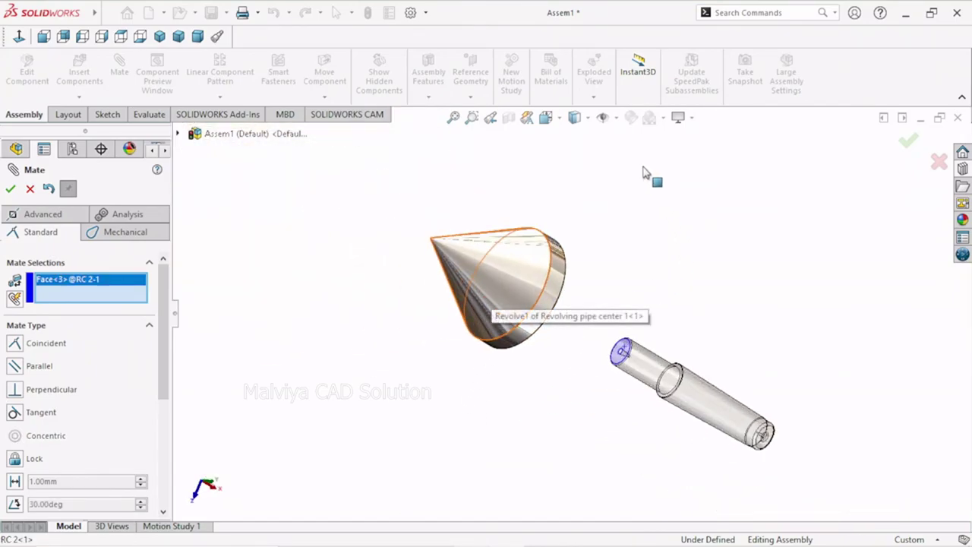
left_click(615, 125)
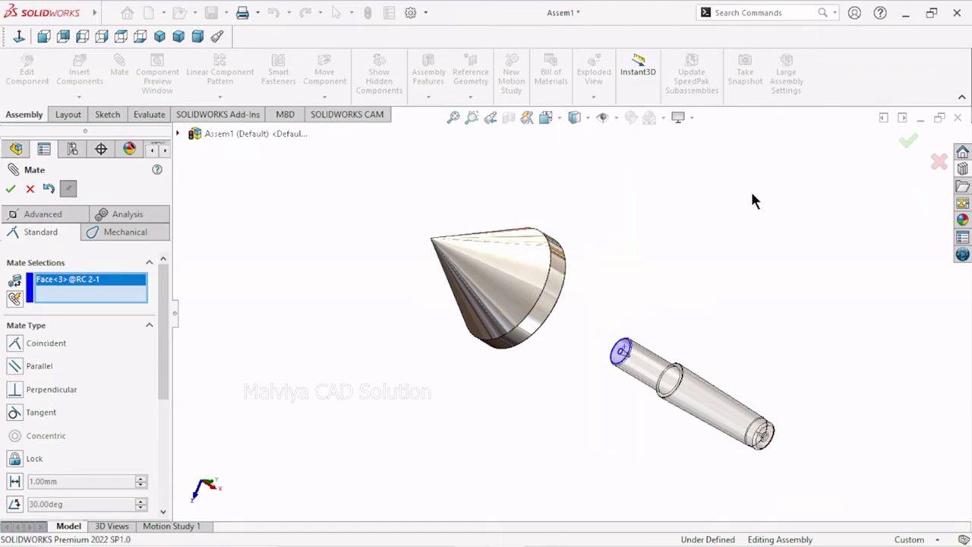
right_click(533, 276)
scroll(583, 359, "up", 1)
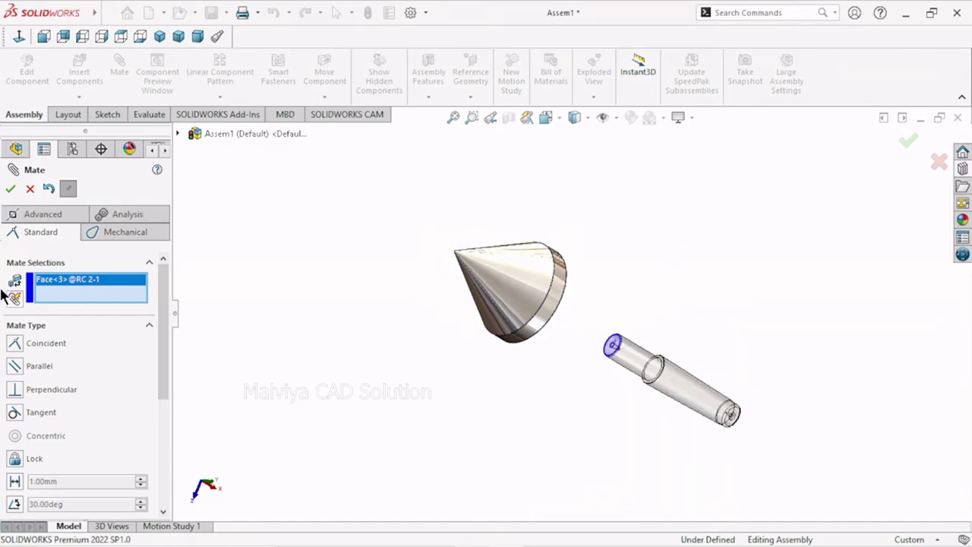
Step: Cancel the pending mate and make the Revolving pipe center cone transparent
key("Escape")
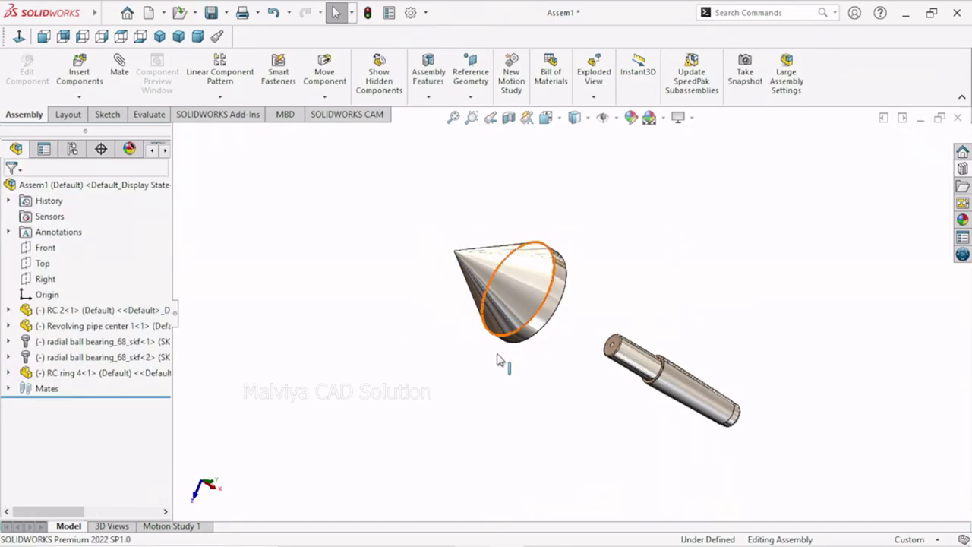
left_click(517, 287)
right_click(510, 287)
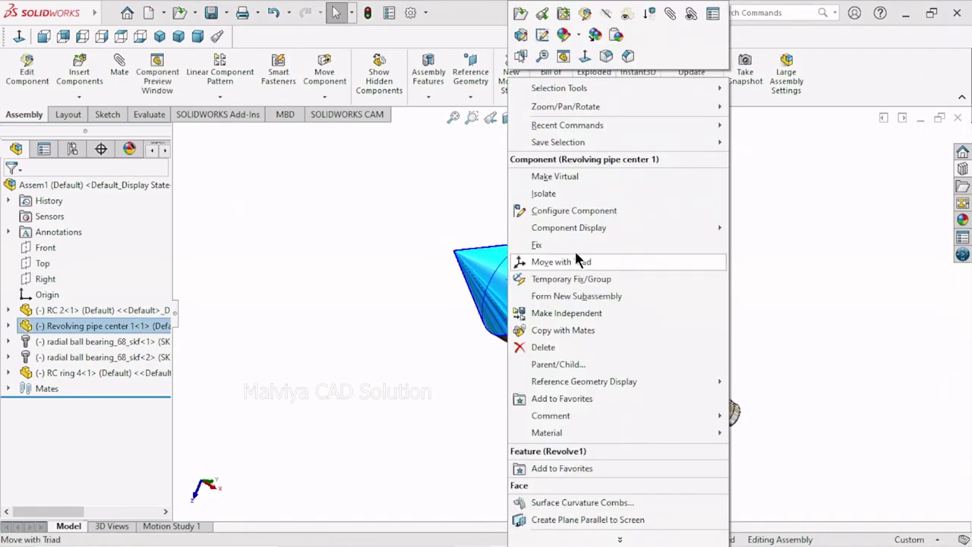
left_click(635, 15)
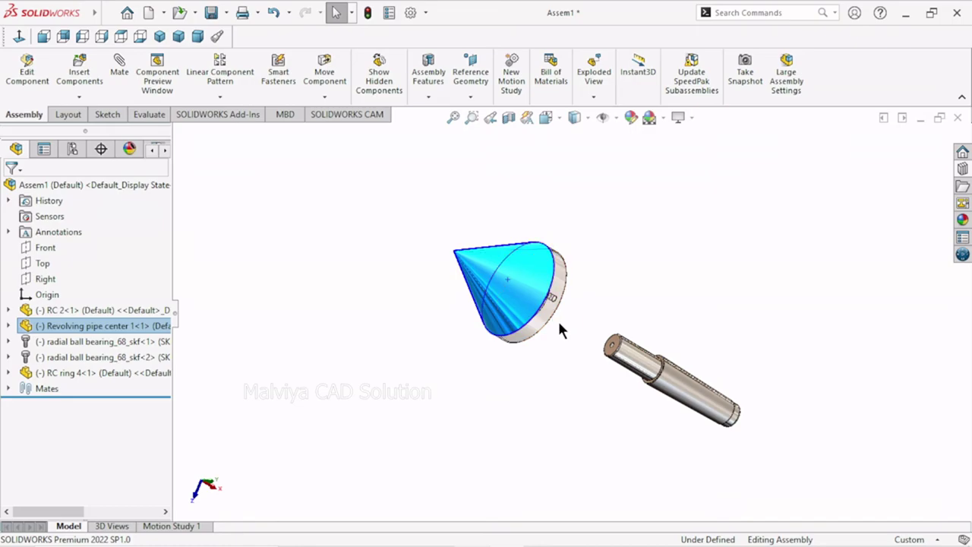
left_click(577, 356)
scroll(617, 325, "down", 2)
scroll(616, 325, "down", 1)
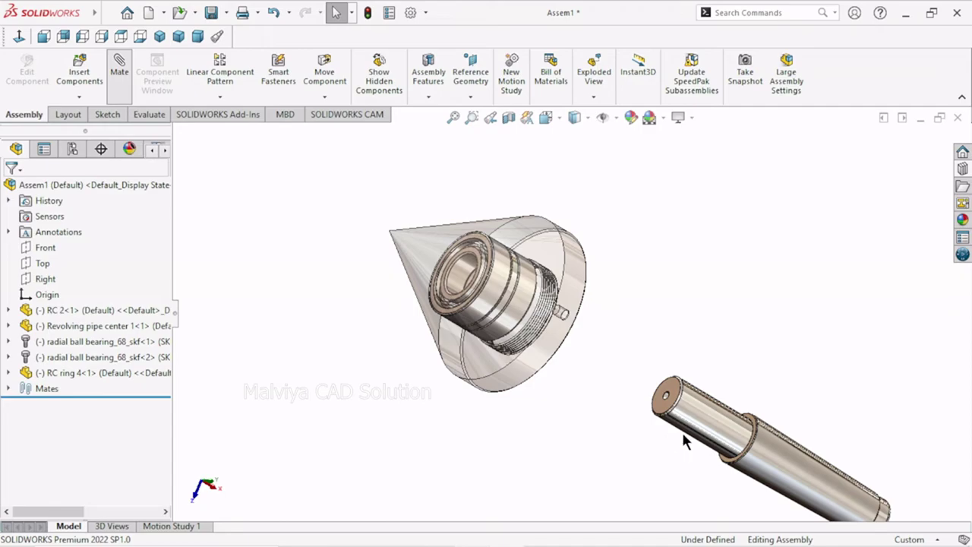
scroll(681, 432, "down", 2)
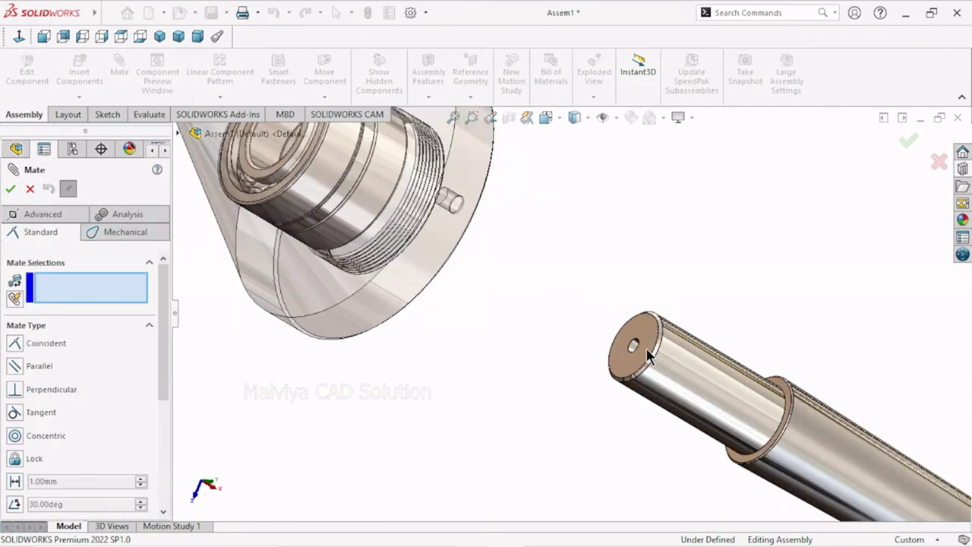
Step: Mate the shaft's end face Coincident with the inner ball bearing face
left_click(643, 329)
scroll(521, 386, "up", 3)
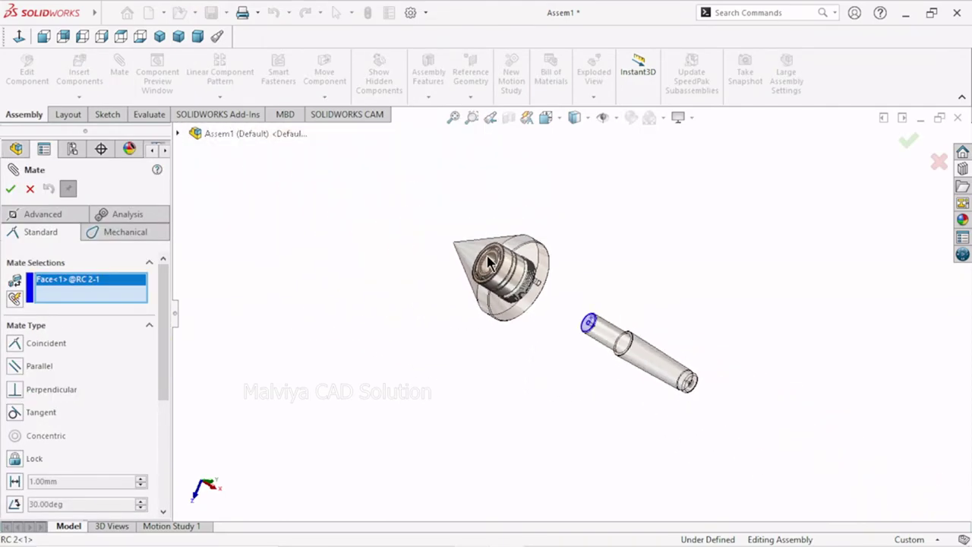
scroll(528, 269, "down", 2)
scroll(529, 275, "down", 2)
scroll(531, 273, "down", 2)
scroll(565, 244, "down", 2)
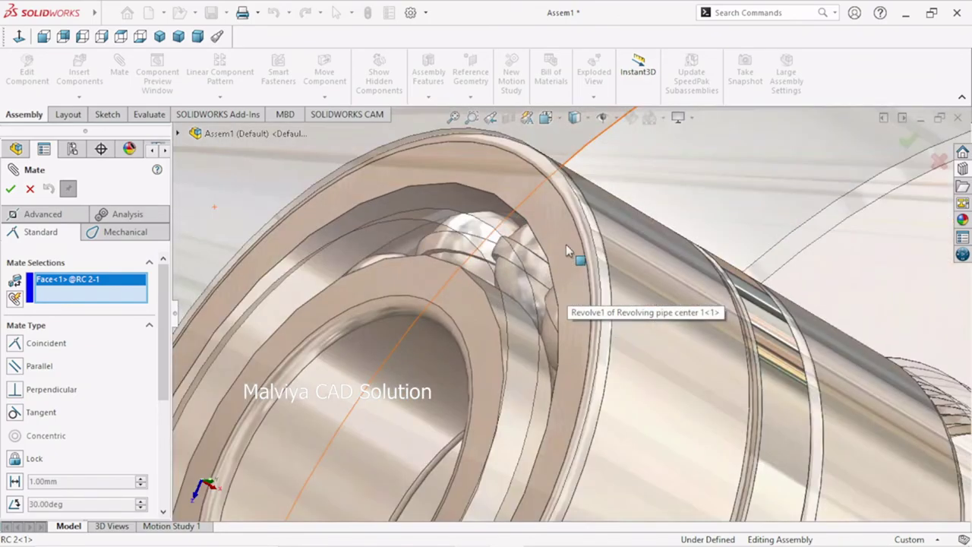
left_click(566, 246)
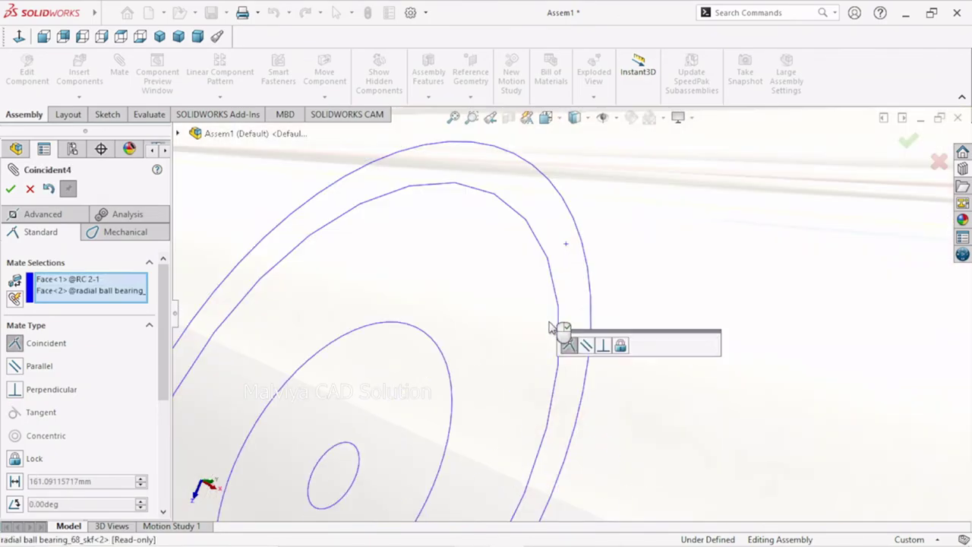
scroll(562, 338, "up", 5)
left_click(712, 349)
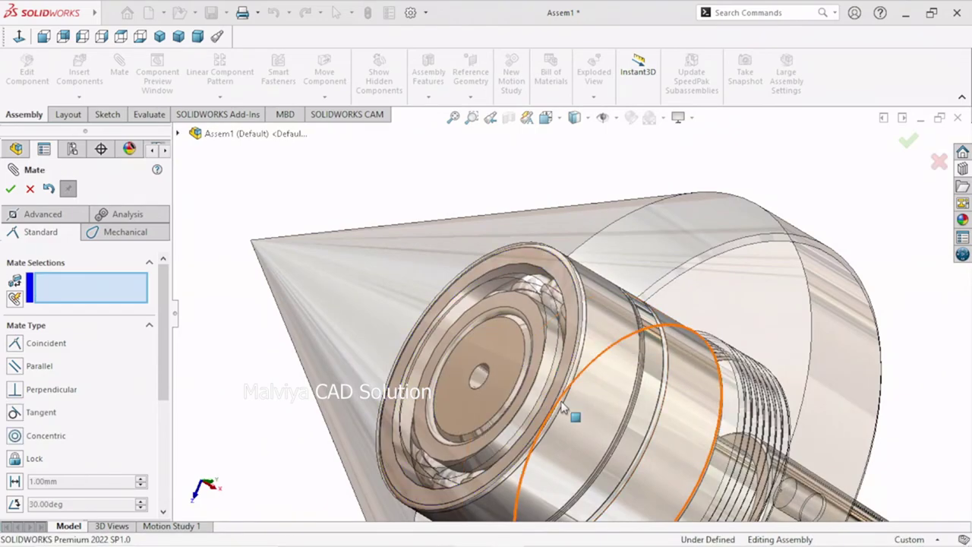
scroll(573, 406, "up", 3)
scroll(600, 402, "up", 3)
mouse_move(763, 380)
middle_mouse_down()
mouse_move(743, 359)
mouse_move(683, 380)
middle_mouse_up()
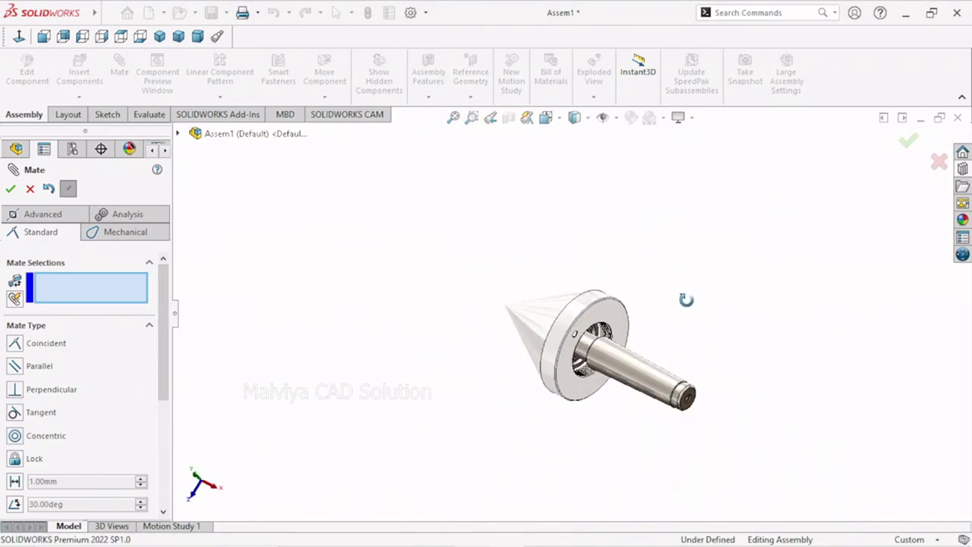
scroll(616, 369, "down", 2)
scroll(558, 372, "down", 3)
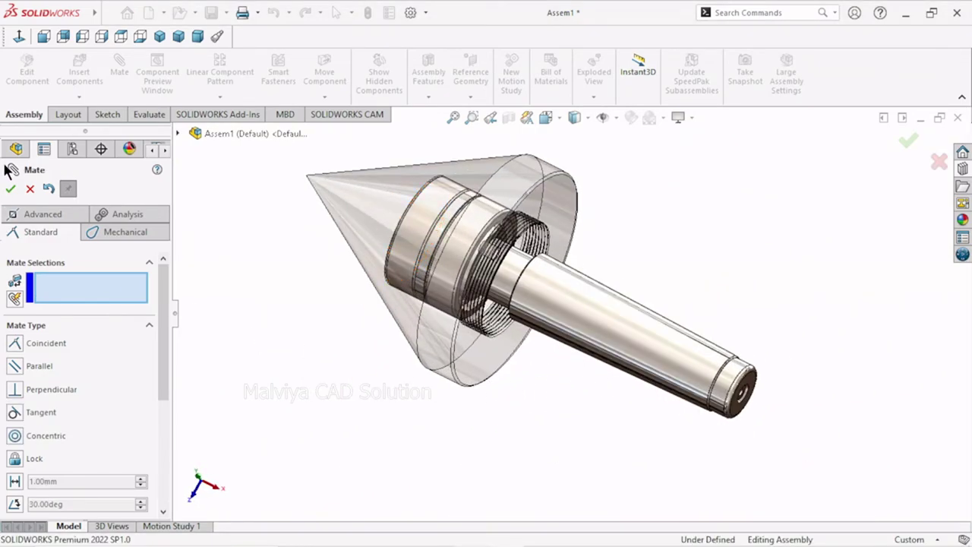
key("Escape")
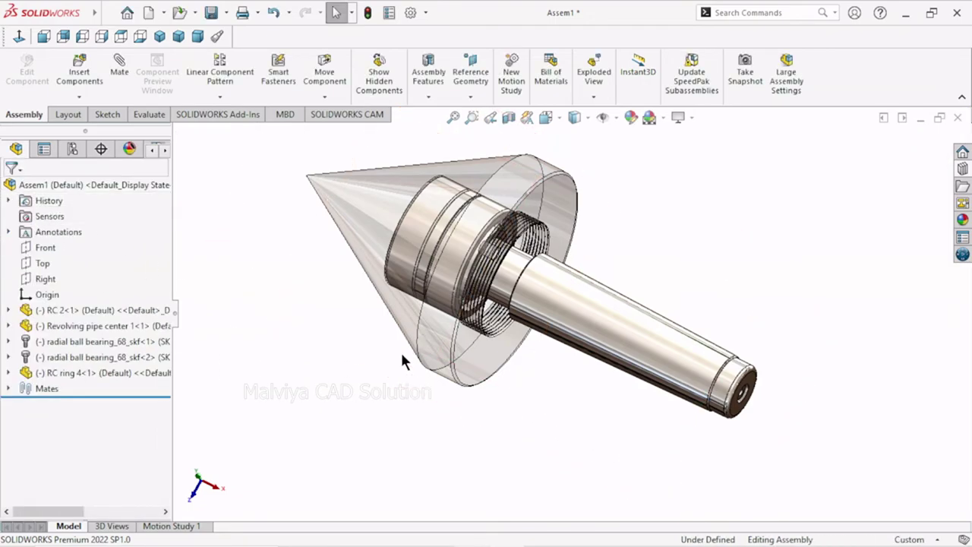
Step: Drag the shaft to test its mated motion and inspect its component options
scroll(579, 325, "up", 3)
scroll(606, 315, "down", 2)
left_click_drag(606, 313, 543, 378)
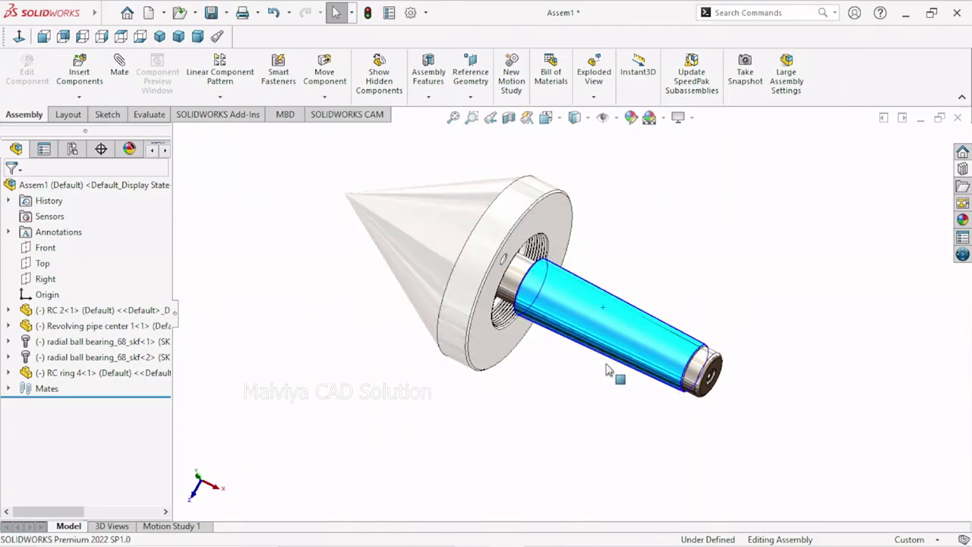
left_click(542, 379)
scroll(547, 227, "up", 2)
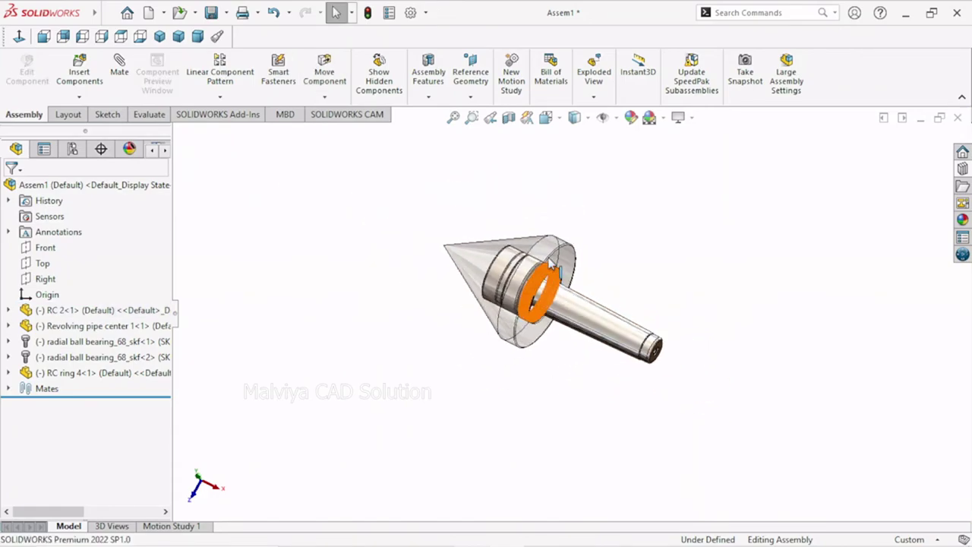
scroll(546, 277, "down", 2)
mouse_move(752, 290)
middle_mouse_down()
mouse_move(722, 261)
mouse_move(629, 263)
mouse_move(479, 370)
middle_mouse_up()
left_click(479, 370)
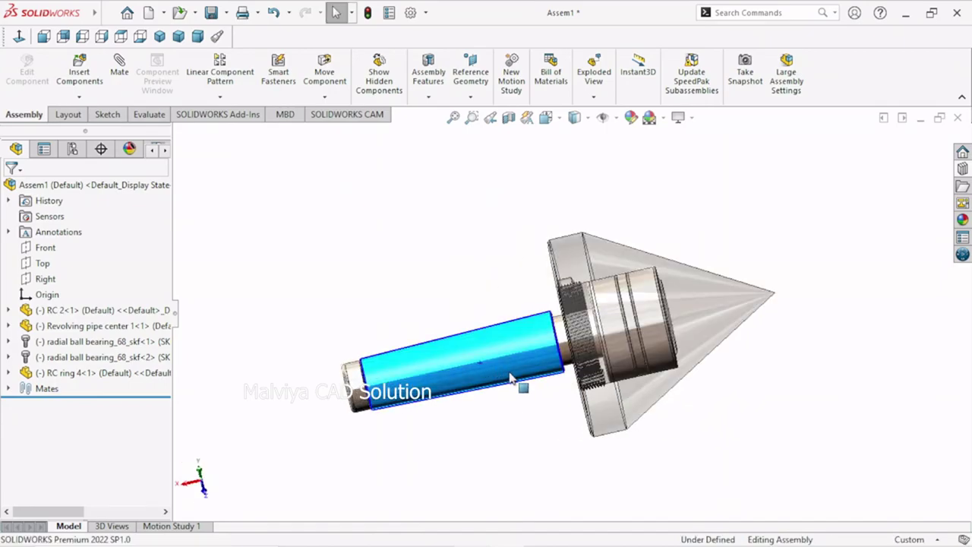
right_click(483, 374)
key("Escape")
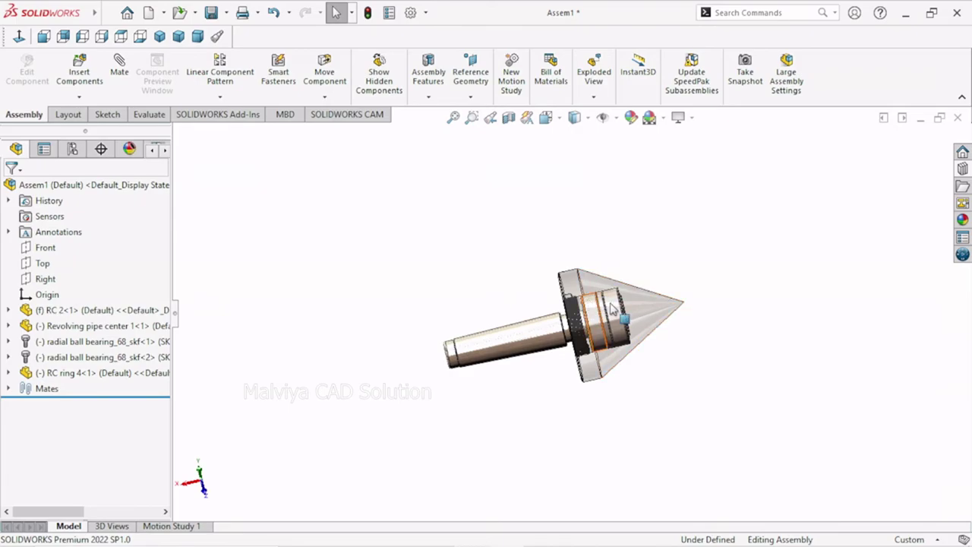
Step: Spin the Revolving pipe center about the shaft and make it opaque again
mouse_move(612, 308)
middle_mouse_down()
mouse_move(693, 368)
mouse_move(533, 236)
middle_mouse_up()
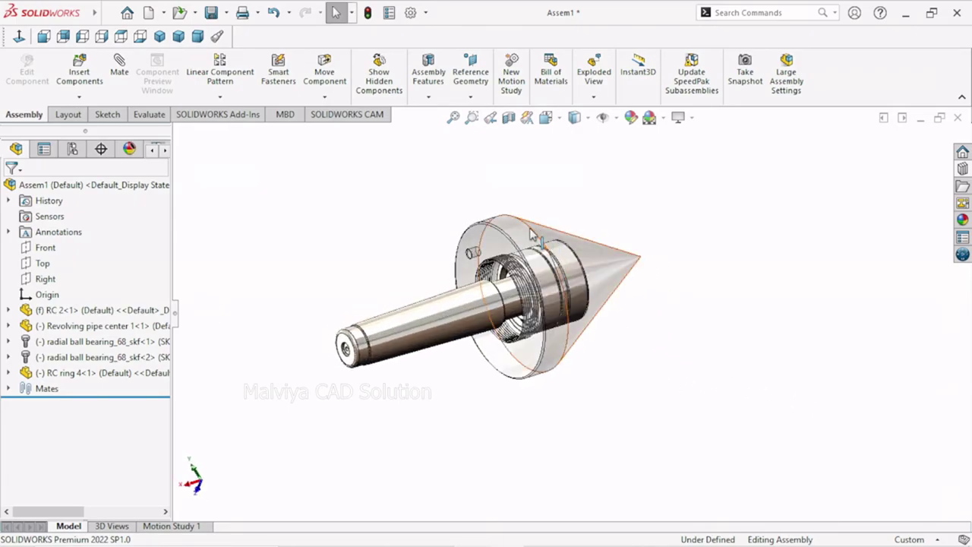
left_click(540, 265)
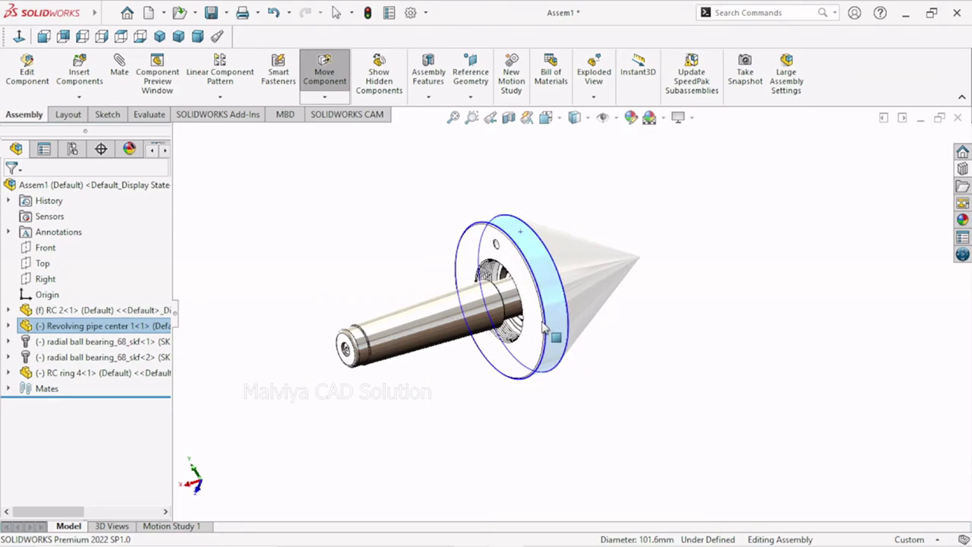
left_click_drag(543, 325, 592, 266)
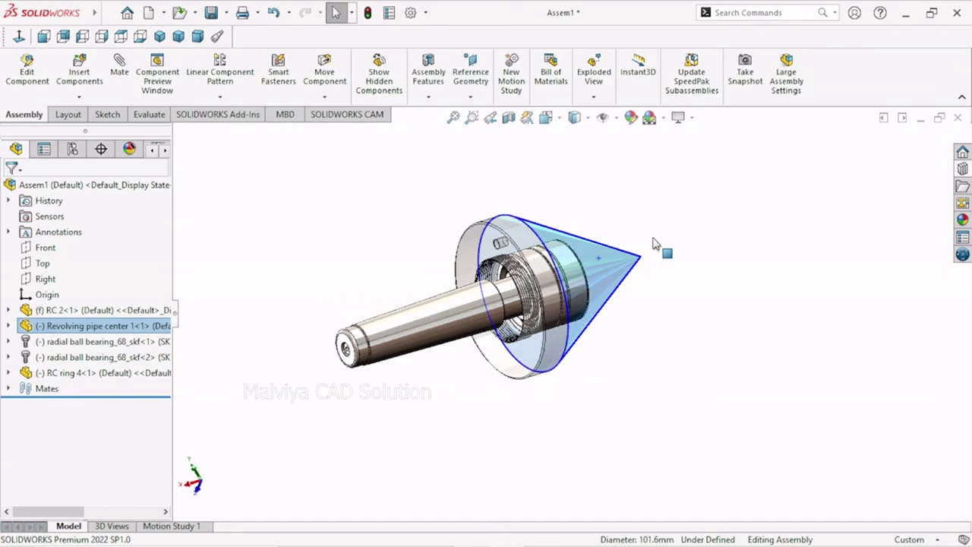
right_click(604, 262)
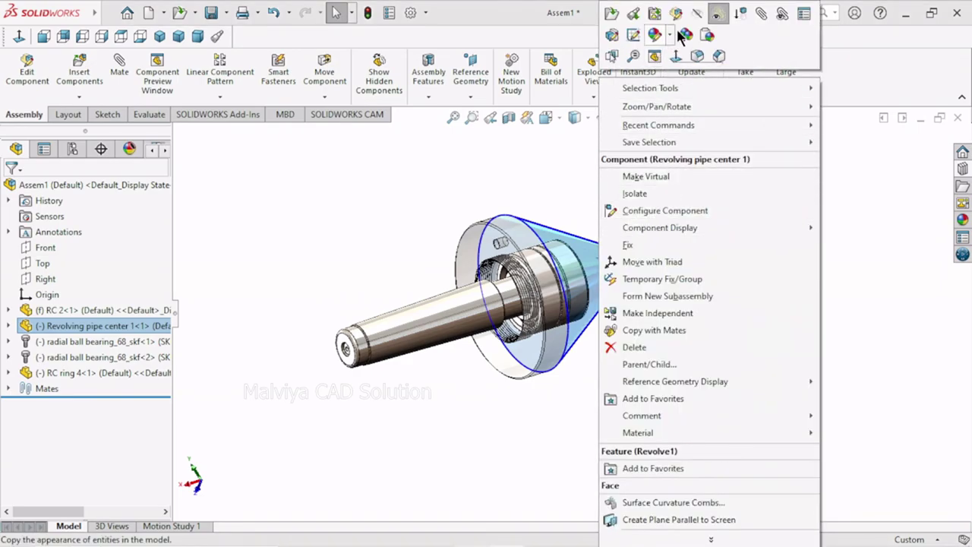
left_click(717, 12)
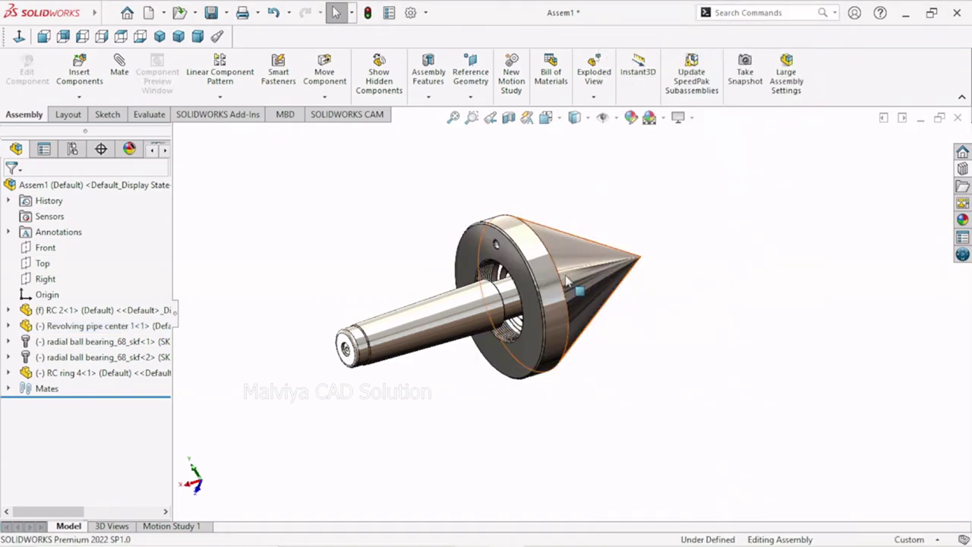
Step: Orbit and zoom so the back side with the threaded bore faces the viewer
left_click(551, 306)
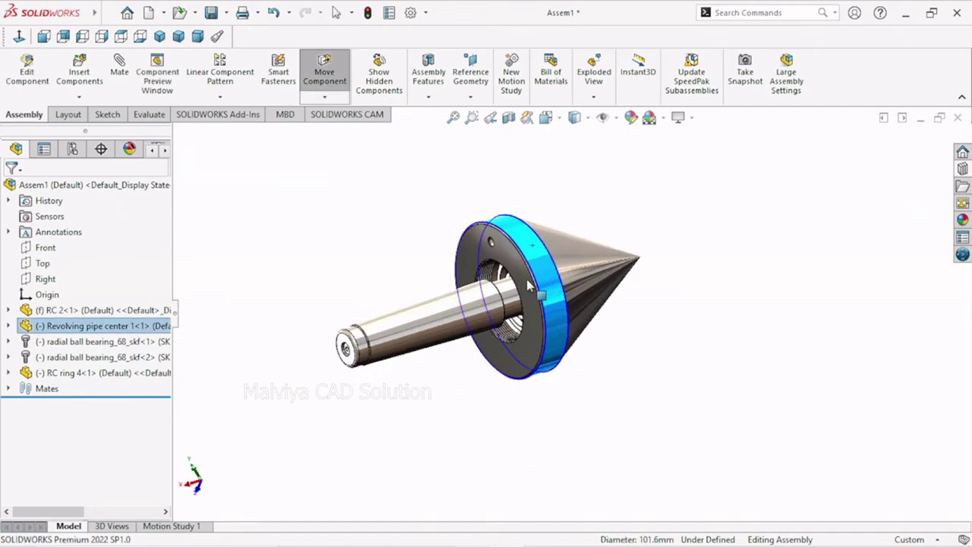
left_click(615, 355)
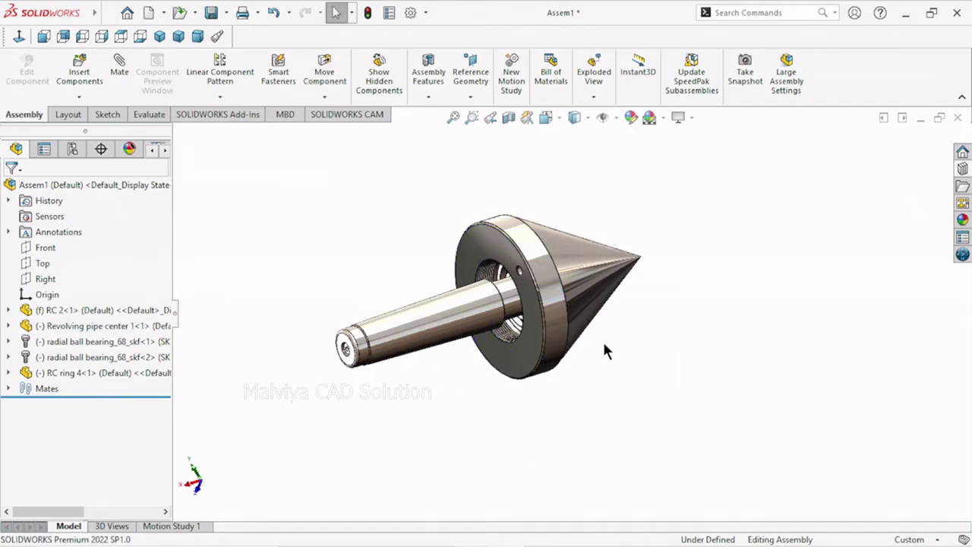
mouse_move(602, 340)
middle_mouse_down()
mouse_move(716, 355)
mouse_move(685, 296)
mouse_move(713, 299)
middle_mouse_up()
scroll(713, 297, "down", 2)
scroll(713, 294, "down", 2)
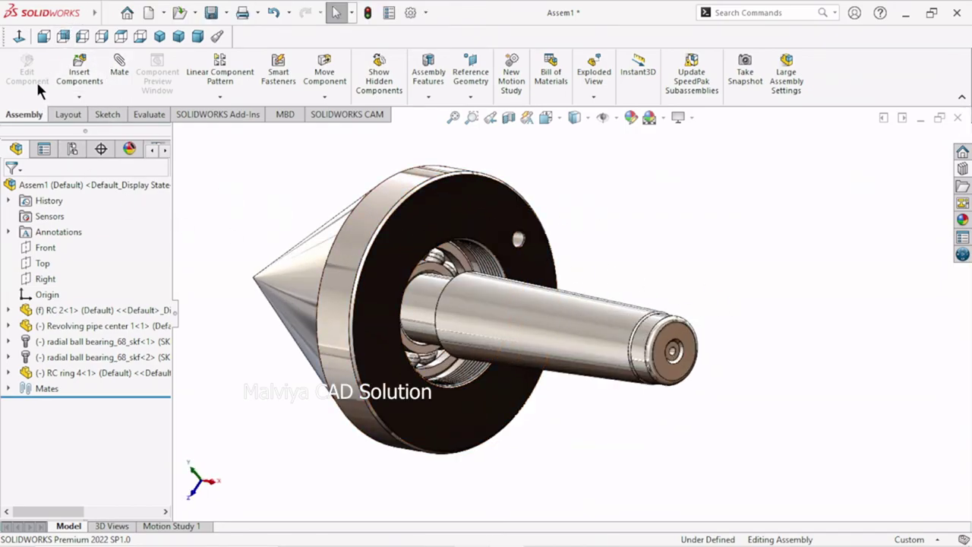
Step: Insert the Rc Nut 3 part and drop it beside the shaft end
left_click(79, 67)
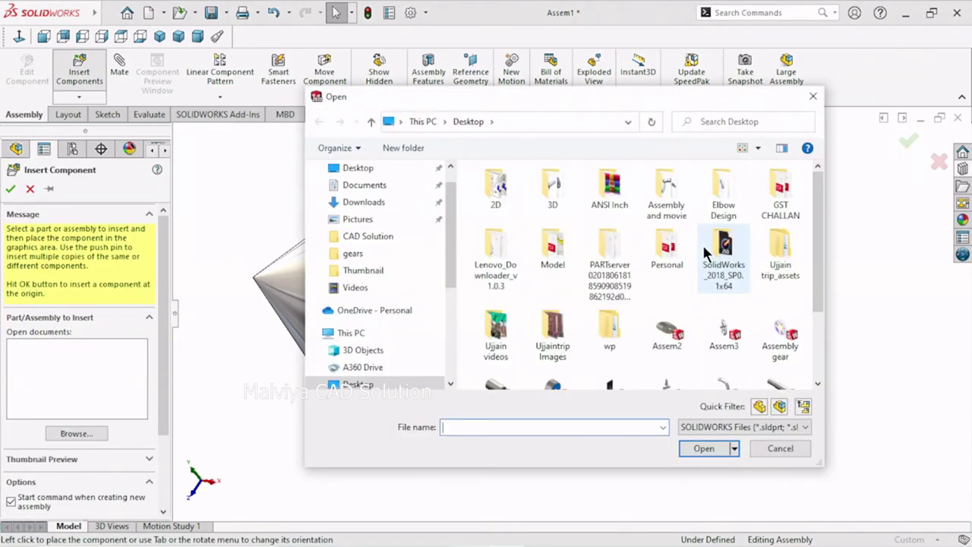
left_click_drag(821, 255, 820, 326)
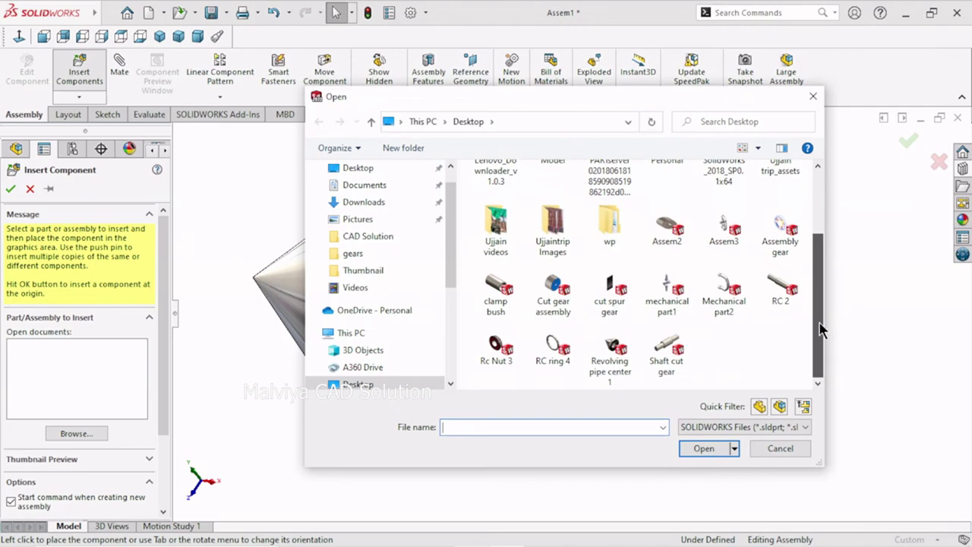
left_click(702, 448)
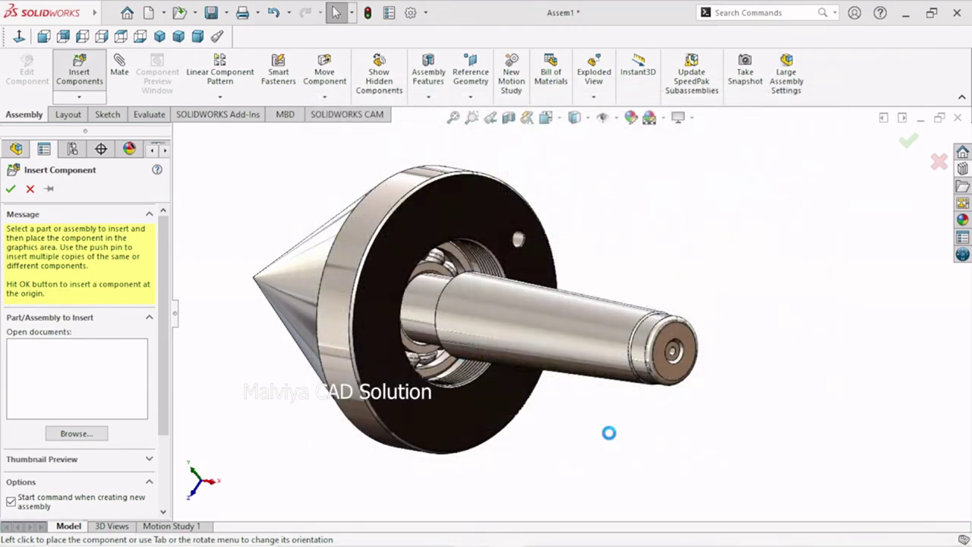
left_click(679, 252)
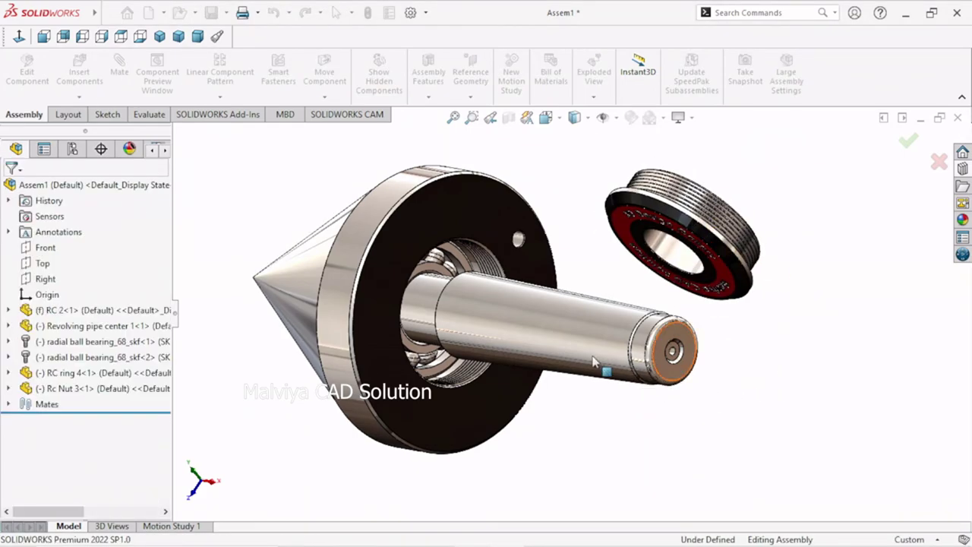
Step: Mate Rc Nut 3's bore concentric with the shaft, with flipped alignment
key("m")
left_click(424, 310)
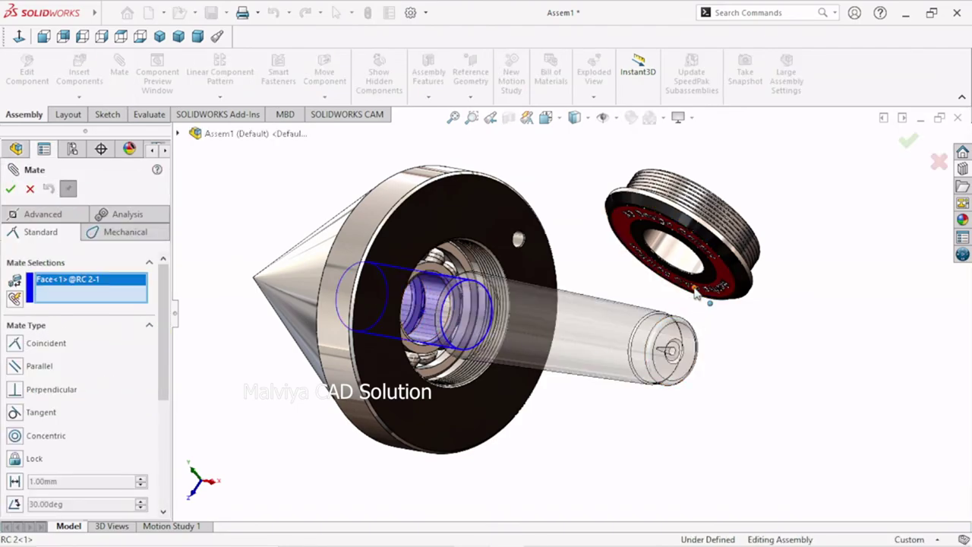
left_click(683, 265)
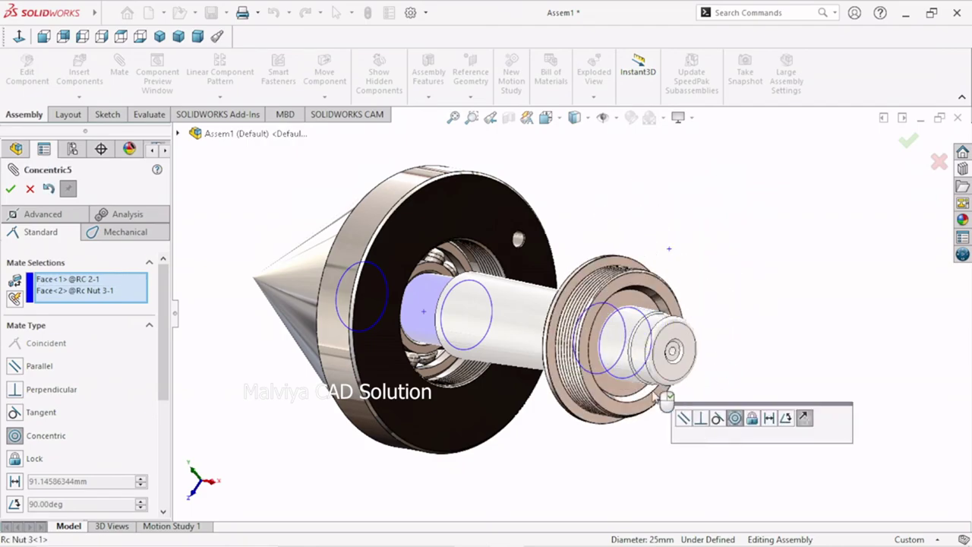
left_click(799, 417)
left_click(839, 422)
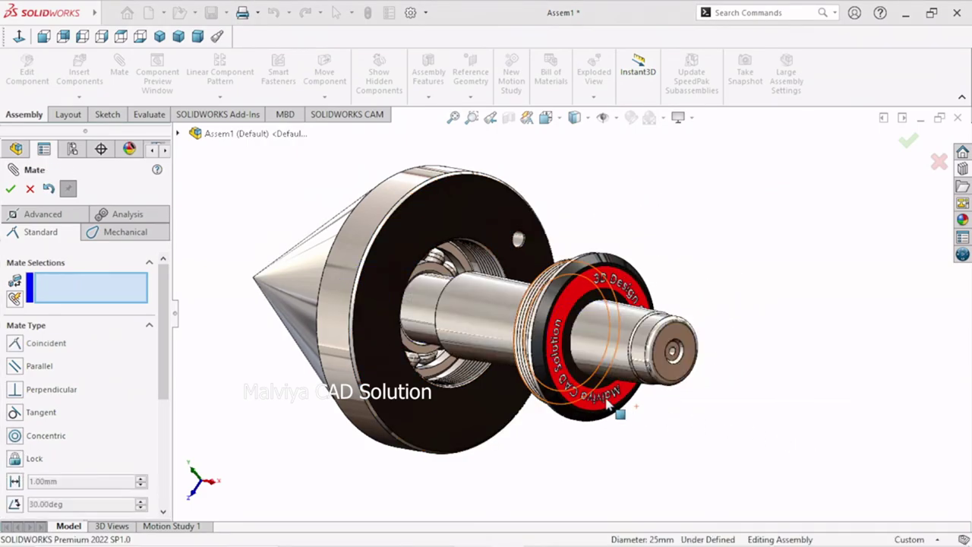
Step: Slide the nut along the shaft toward the housing's threaded bore
scroll(526, 350, "up", 1)
scroll(612, 337, "down", 1)
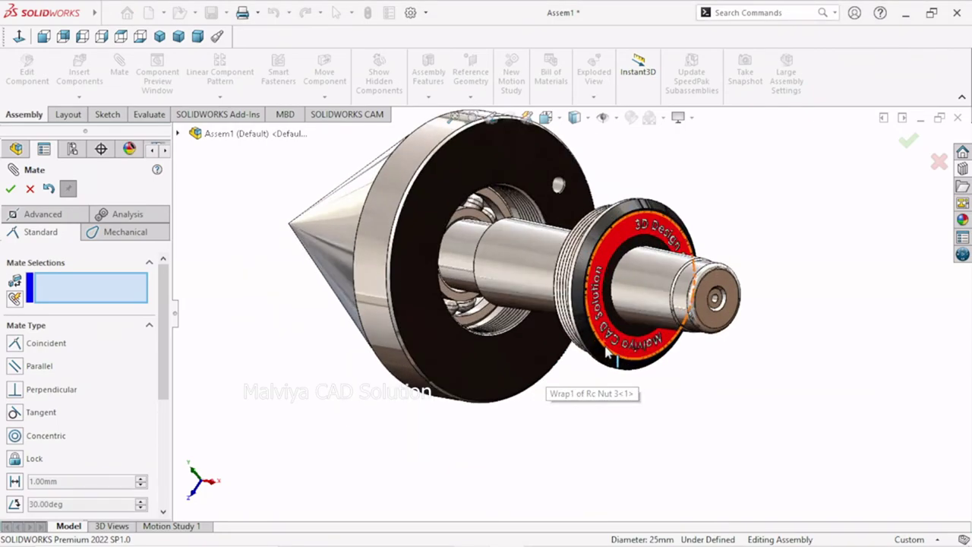
scroll(612, 338, "down", 1)
scroll(612, 338, "up", 2)
left_click(118, 232)
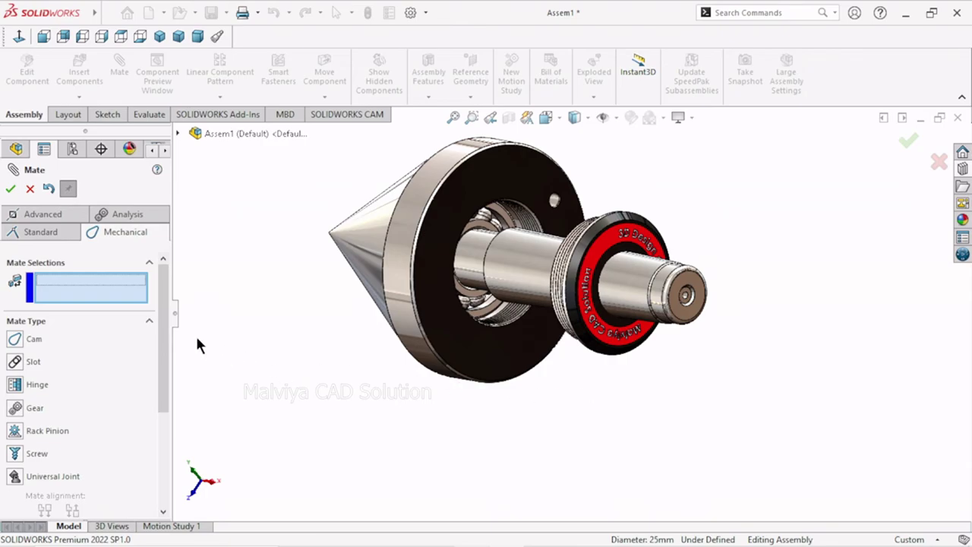
left_click_drag(583, 323, 537, 302)
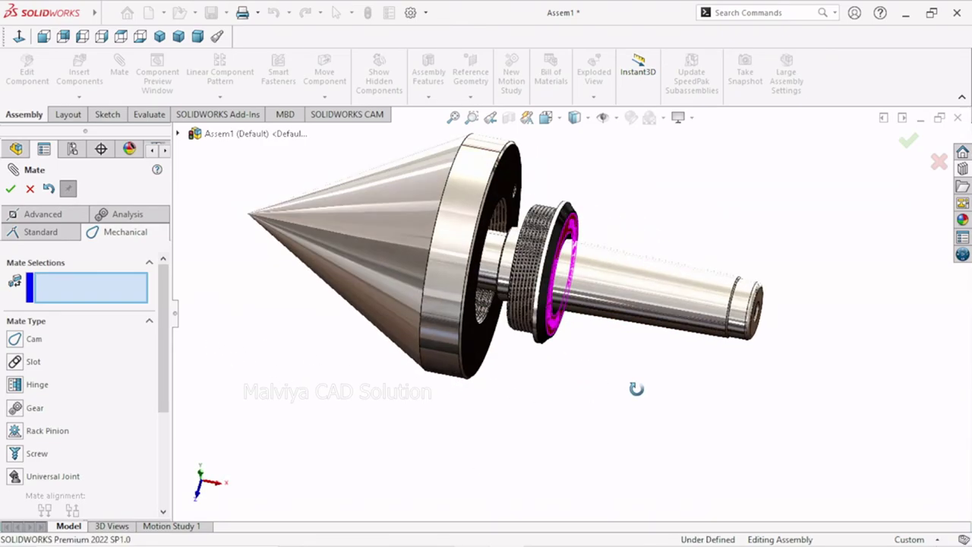
middle_click_drag(601, 375, 568, 306)
scroll(568, 306, "down", 3)
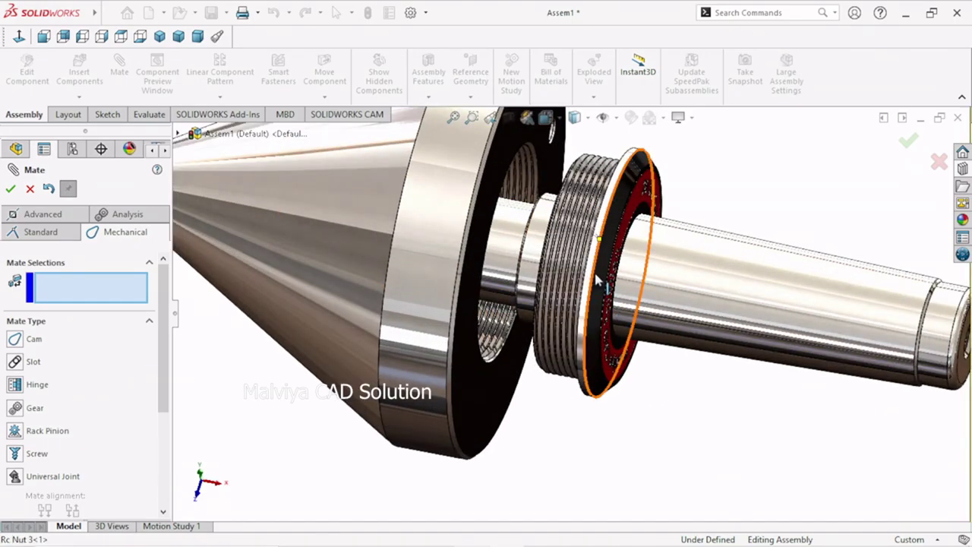
left_click_drag(569, 302, 574, 287)
scroll(520, 369, "down", 2)
scroll(532, 354, "down", 3)
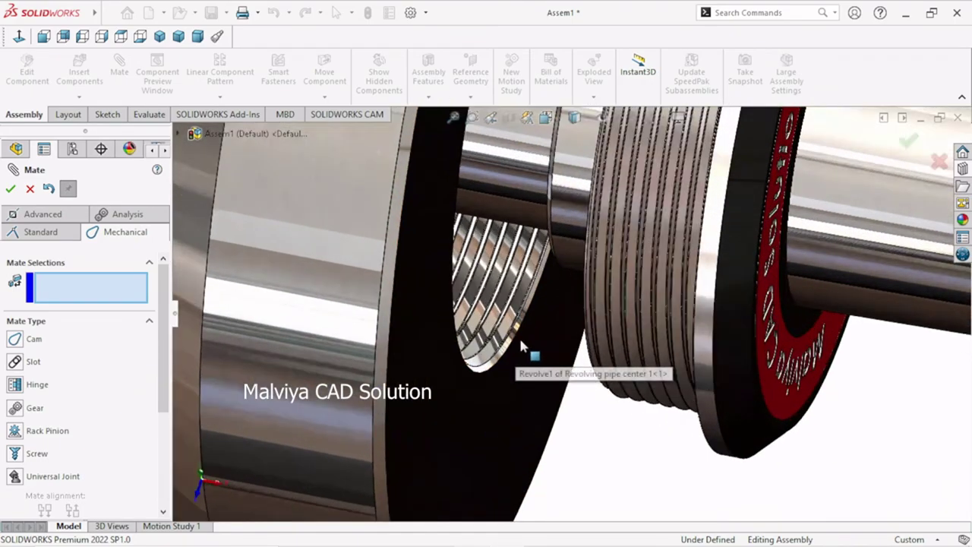
Step: Start a Screw mate and select the housing's threaded bore face
left_click(19, 455)
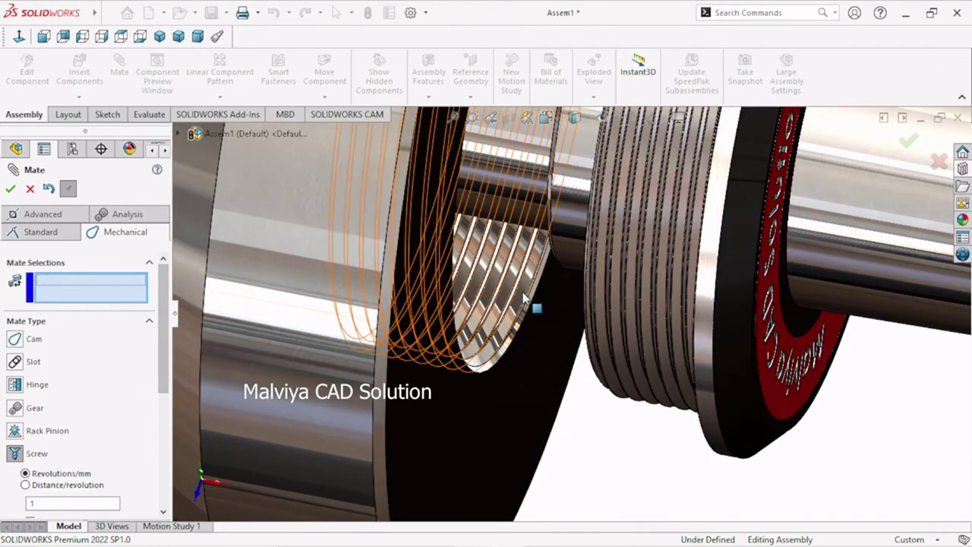
scroll(536, 306, "down", 2)
scroll(541, 313, "down", 3)
scroll(533, 293, "down", 2)
scroll(520, 278, "down", 2)
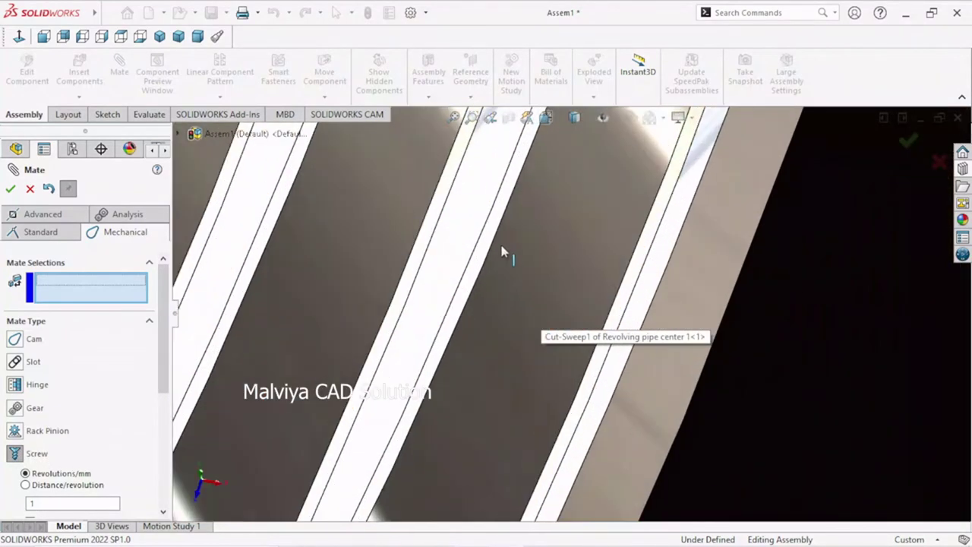
left_click(492, 238)
scroll(501, 262, "up", 2)
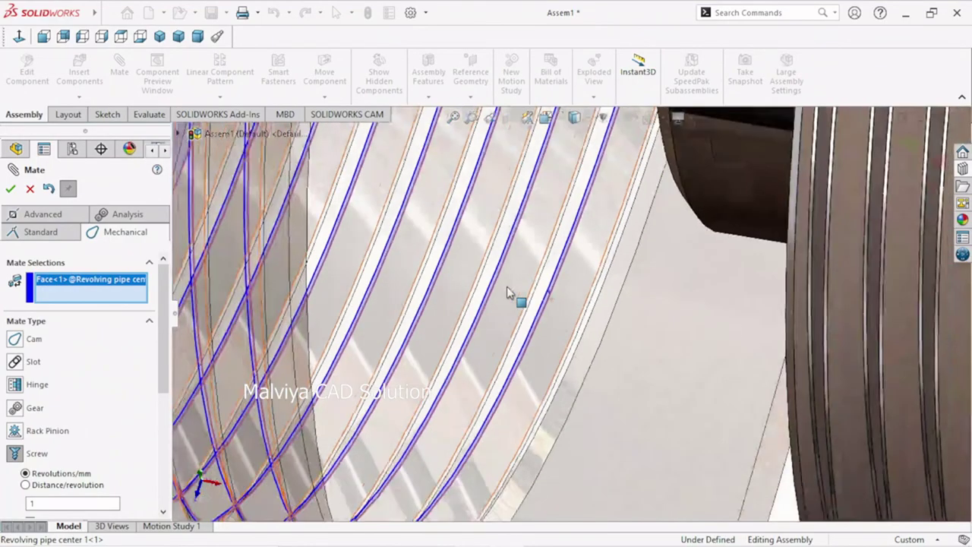
scroll(507, 287, "up", 2)
scroll(577, 304, "up", 2)
scroll(638, 294, "down", 2)
scroll(628, 250, "down", 2)
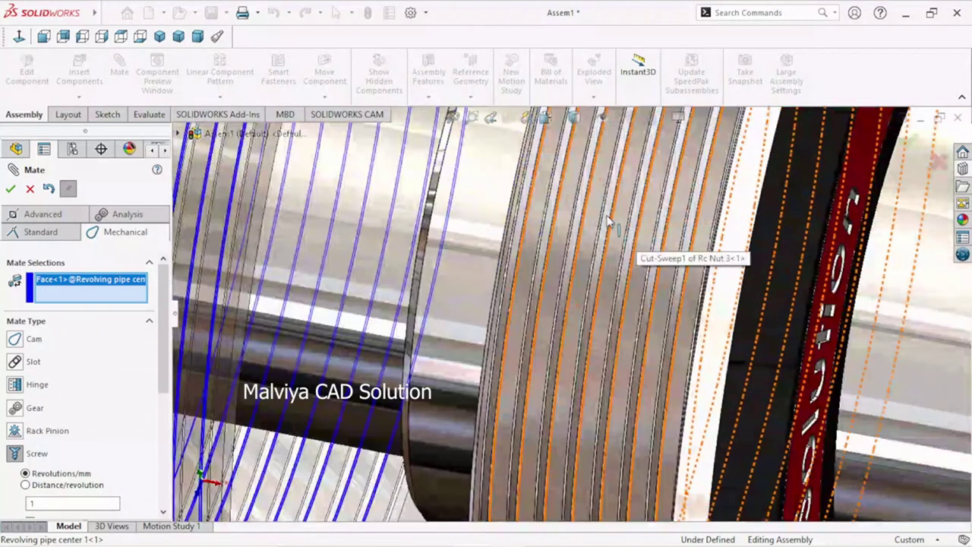
scroll(614, 245, "down", 1)
scroll(559, 224, "down", 2)
scroll(577, 237, "down", 2)
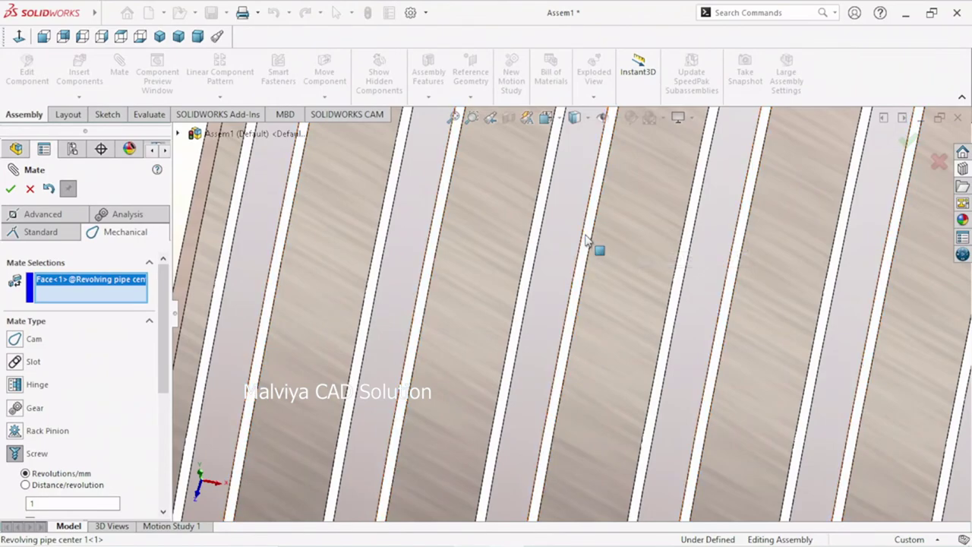
Step: Add the nut's thread face, set 1.5 revolutions/mm reversed, and confirm
left_click(585, 240)
scroll(589, 258, "up", 3)
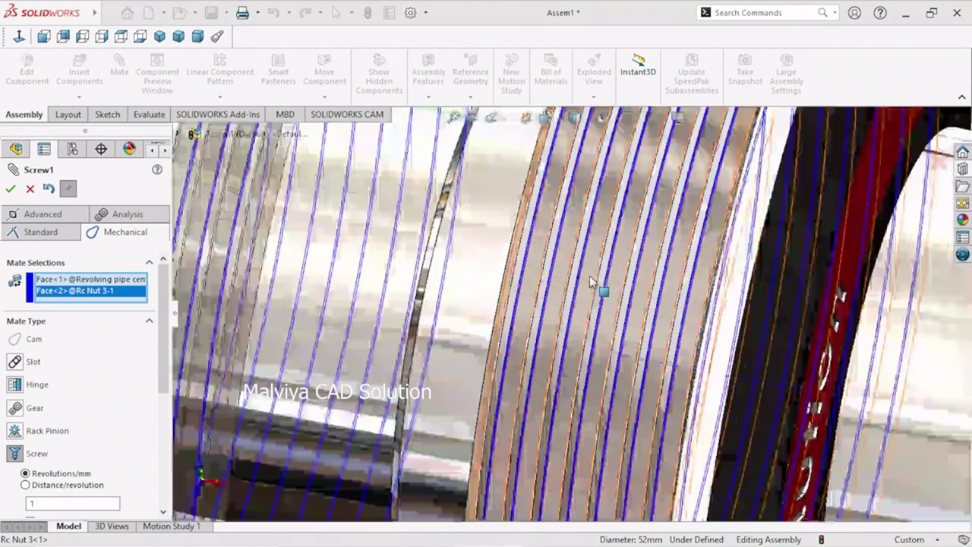
scroll(589, 281, "up", 3)
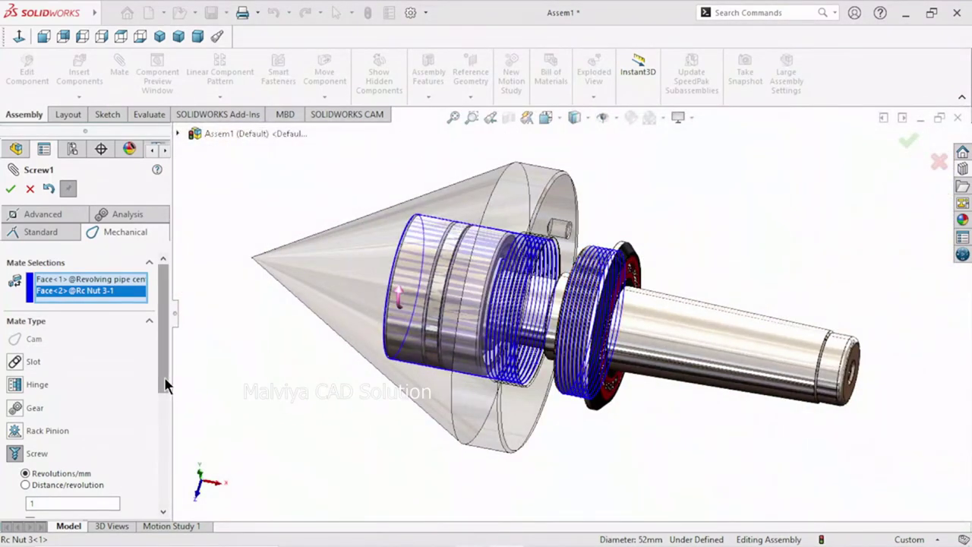
left_click_drag(164, 385, 164, 412)
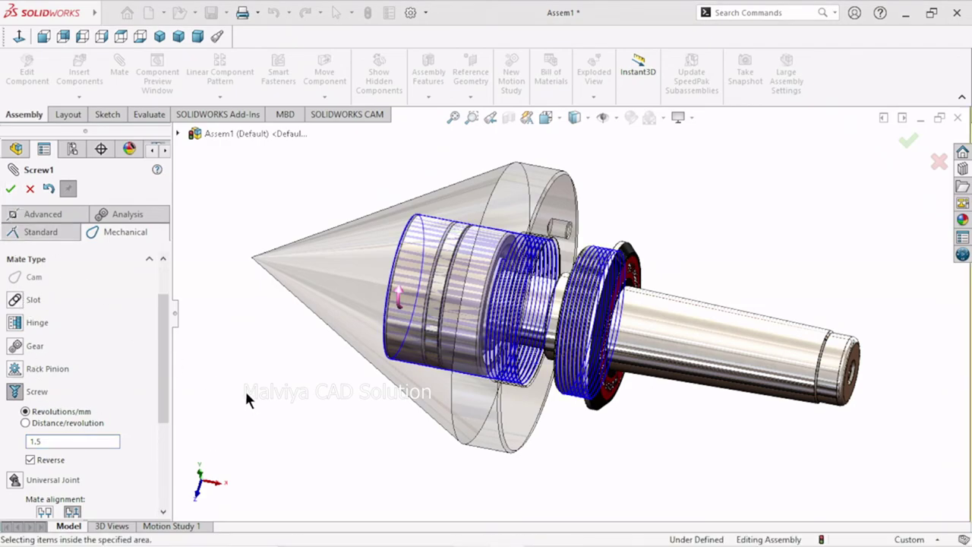
left_click(10, 188)
scroll(643, 352, "down", 3)
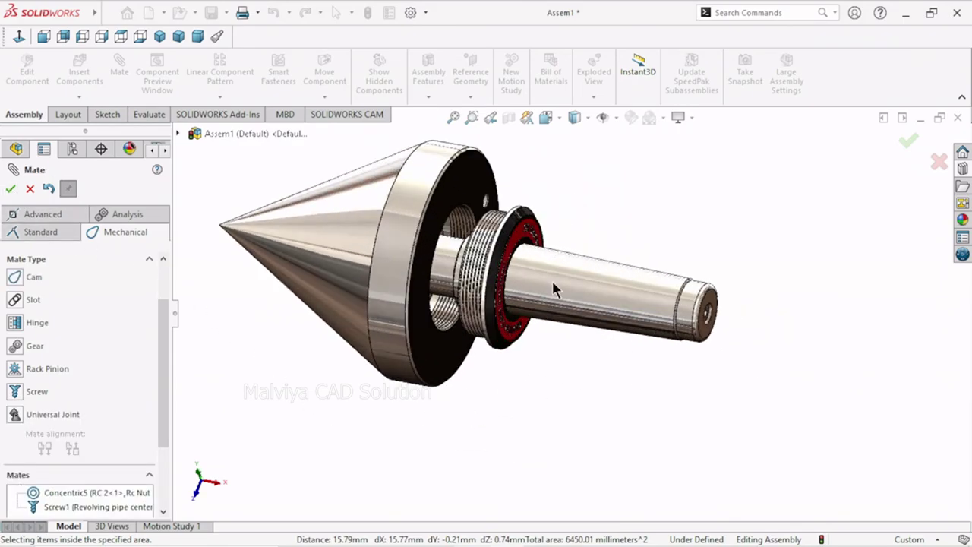
scroll(554, 286, "down", 3)
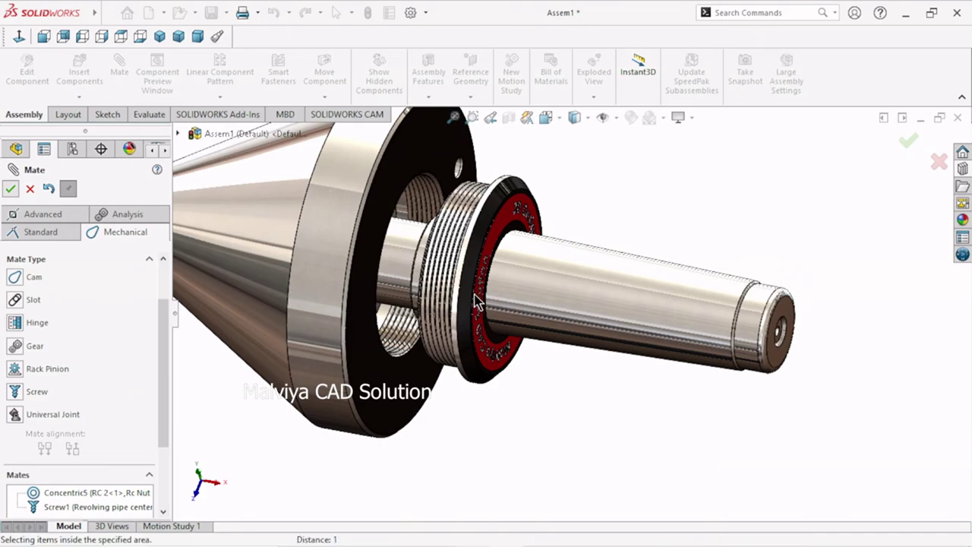
key("Return")
Step: Screw the nut toward the housing, then back it out away from the cone
key("f")
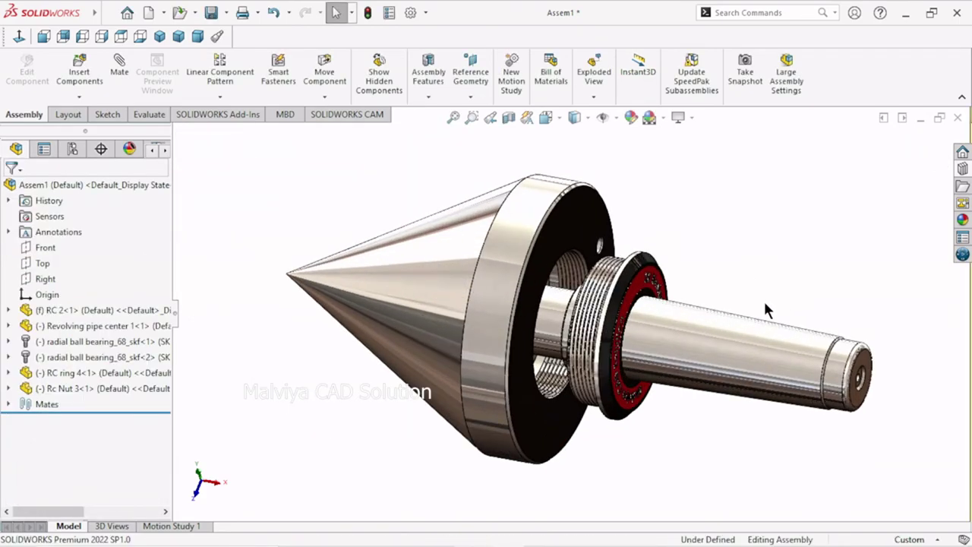
middle_click_drag(762, 303, 700, 241)
mouse_move(700, 242)
left_mouse_down()
mouse_move(665, 299)
mouse_move(622, 326)
left_mouse_up()
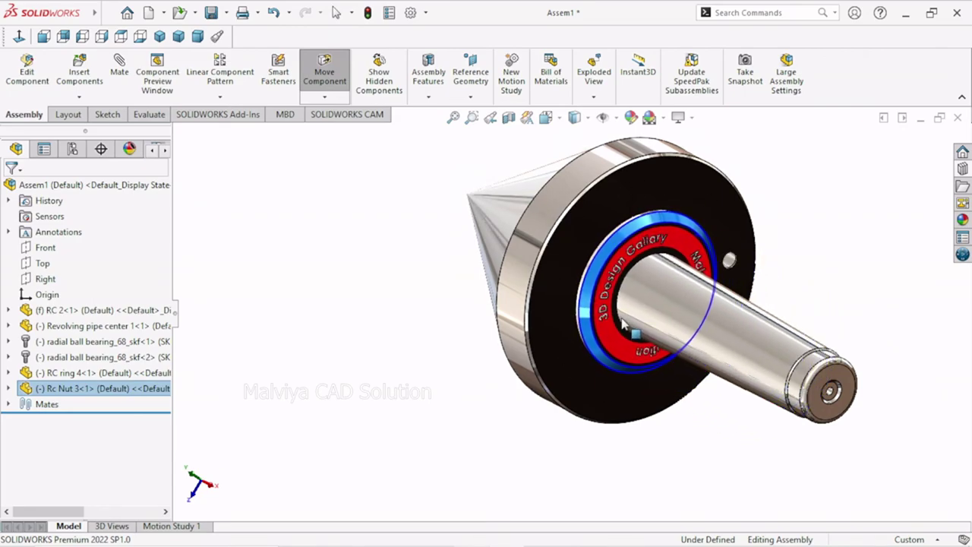
middle_click_drag(679, 397, 729, 397)
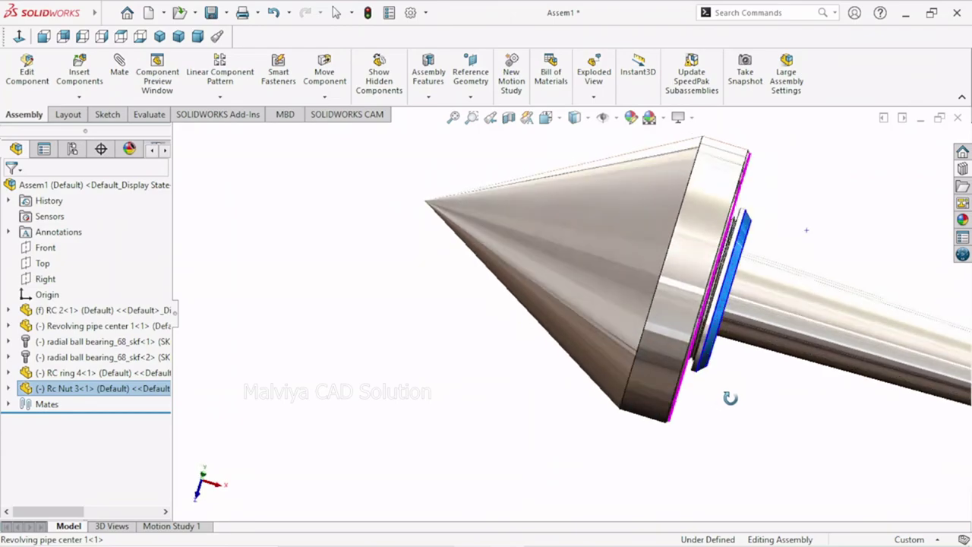
left_click(729, 279)
mouse_move(729, 279)
left_mouse_down()
mouse_move(768, 314)
mouse_move(796, 217)
mouse_move(810, 251)
left_mouse_up()
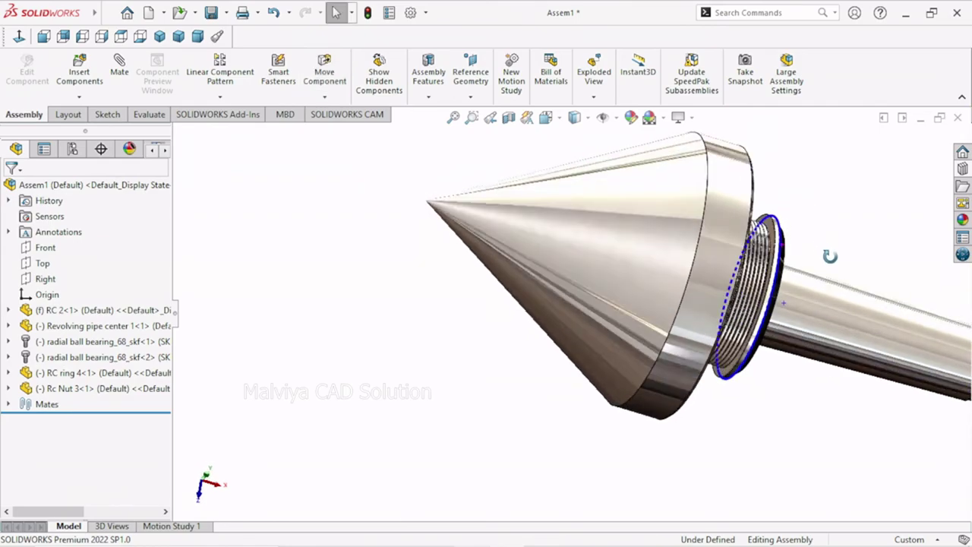
middle_click_drag(810, 251, 826, 269)
scroll(706, 308, "up", 5)
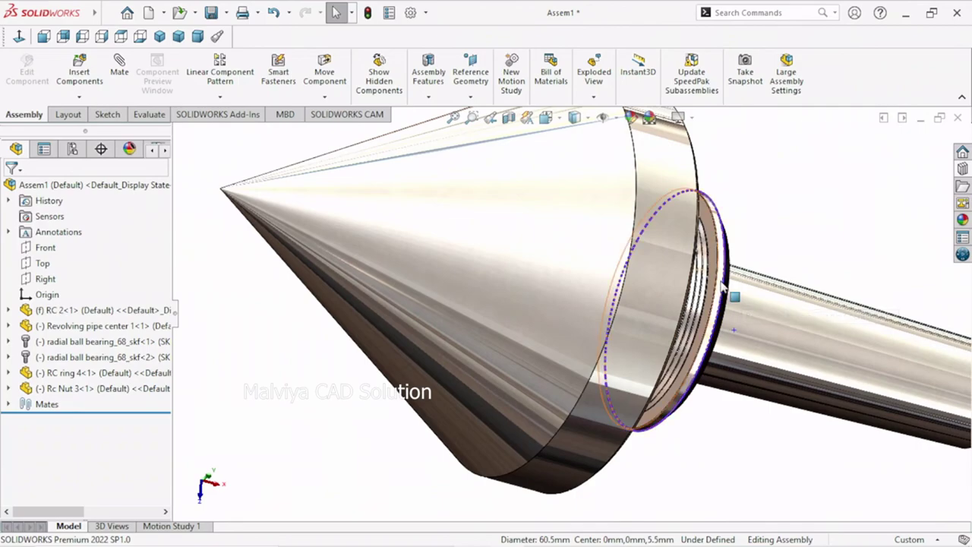
left_click_drag(700, 308, 811, 315)
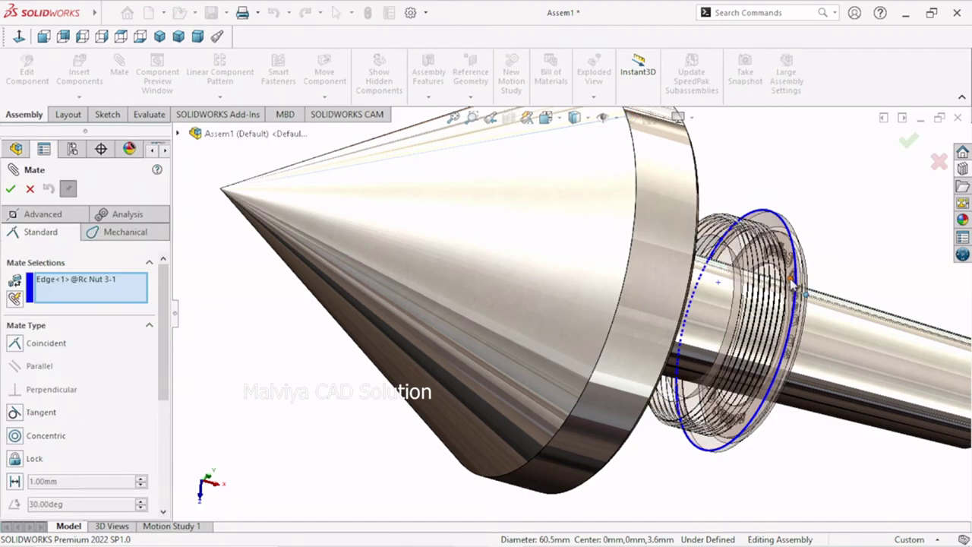
Step: Swap the nut edge for its front face and mate it Coincident with the cone's face
scroll(791, 285, "down", 5)
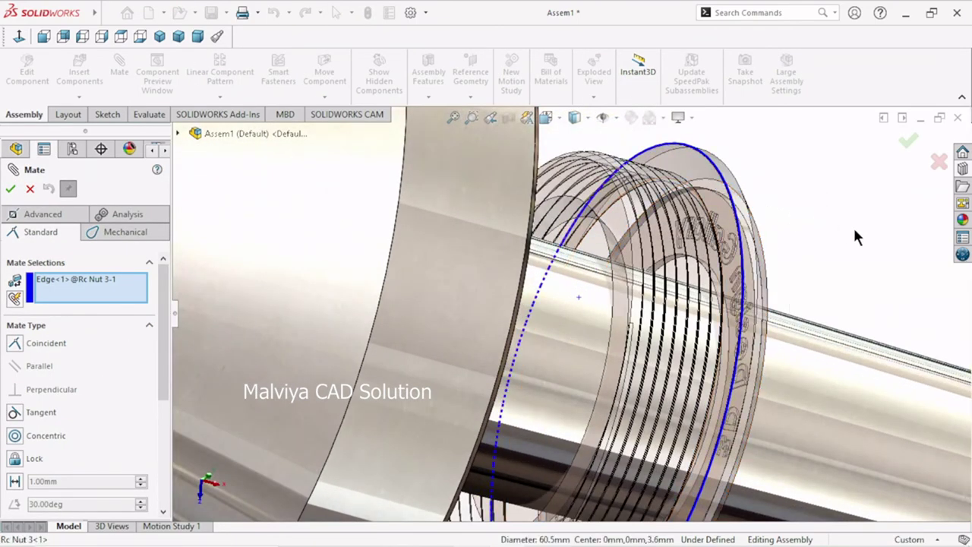
right_click(86, 290)
left_click(600, 272)
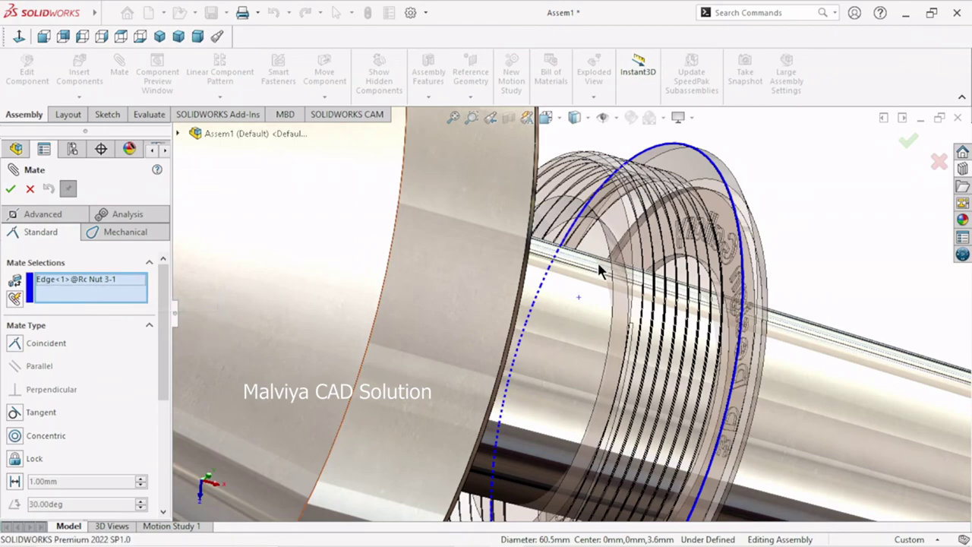
left_click(700, 179)
left_click(698, 171)
key("f")
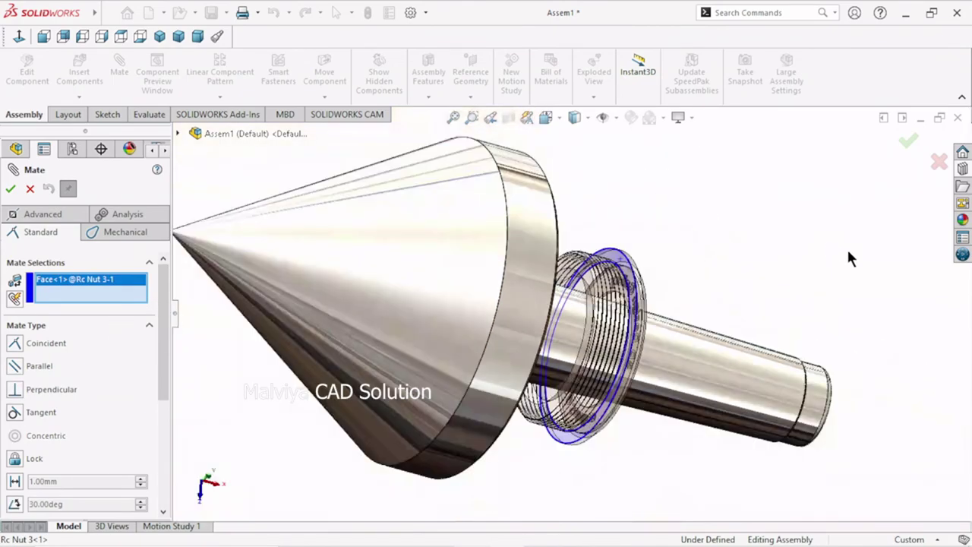
mouse_move(847, 247)
middle_mouse_down()
mouse_move(809, 234)
mouse_move(751, 247)
middle_mouse_up()
scroll(607, 264, "down", 5)
scroll(547, 196, "down", 3)
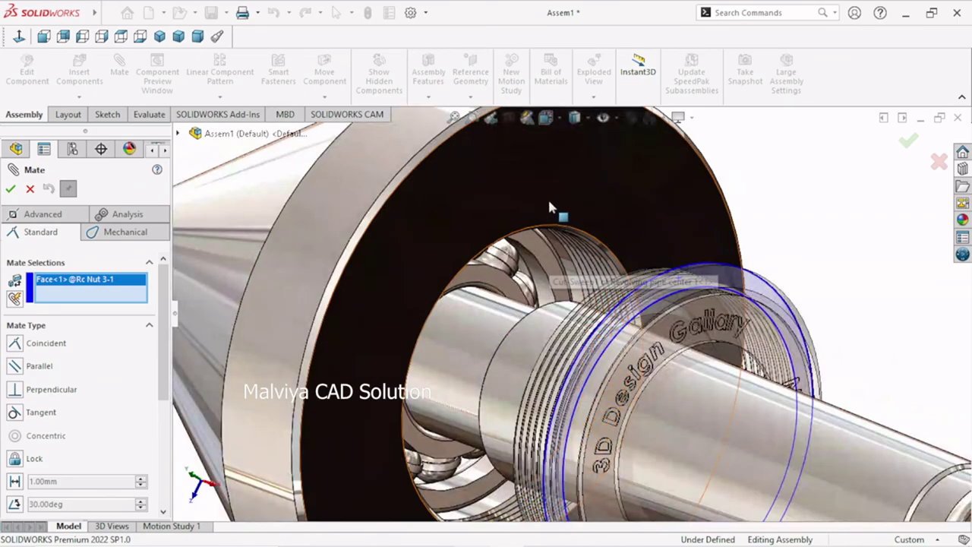
left_click(560, 204)
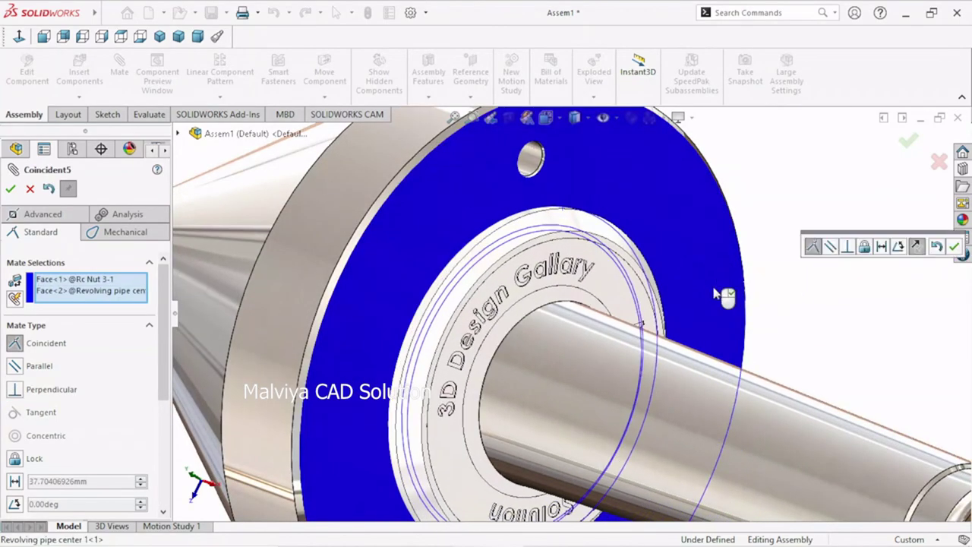
left_click(11, 190)
left_click(12, 191)
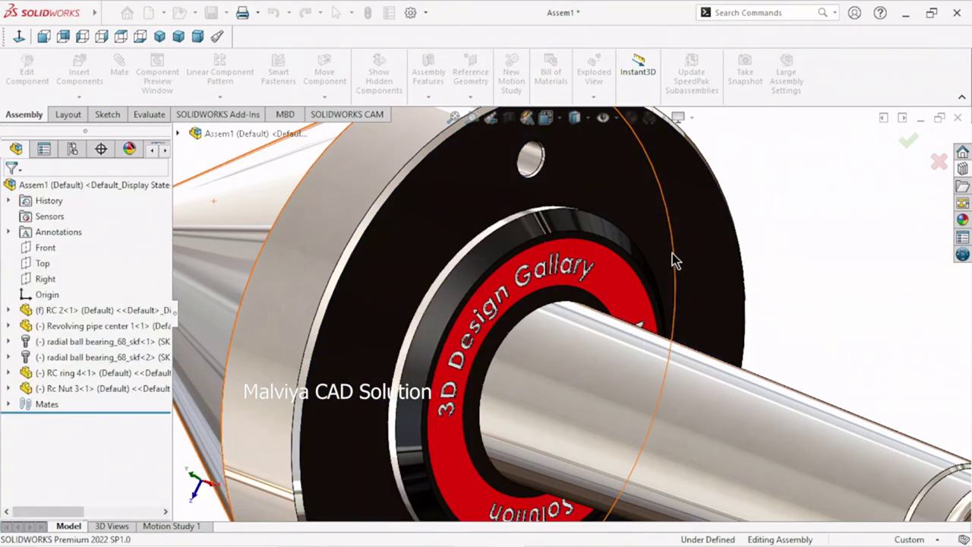
Step: Fit the assembly in view and orbit to a diagonal close-up of the shaft
key("f")
scroll(621, 377, "down", 3)
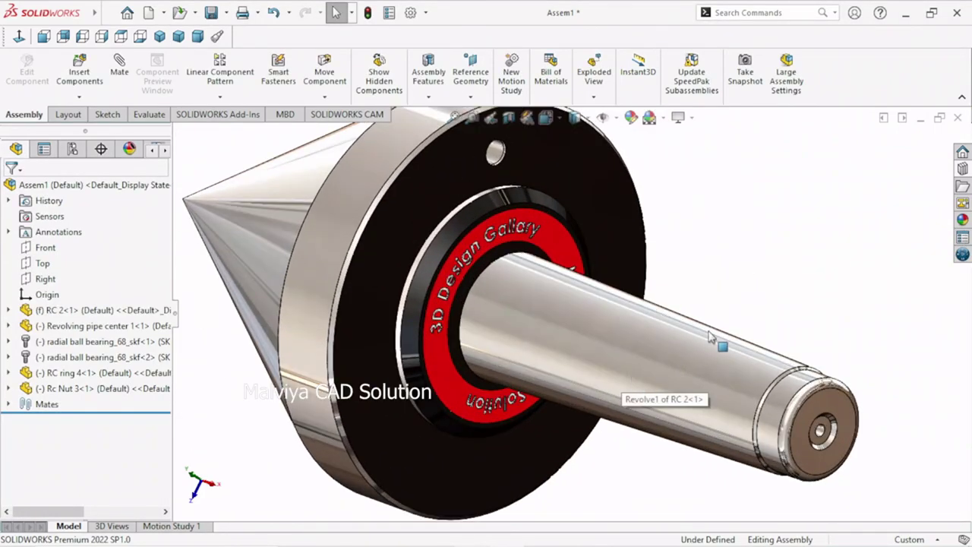
mouse_move(747, 281)
middle_mouse_down()
mouse_move(773, 302)
mouse_move(794, 223)
mouse_move(807, 233)
mouse_move(753, 228)
middle_mouse_up()
scroll(638, 319, "up", 2)
scroll(570, 317, "up", 2)
scroll(569, 316, "down", 3)
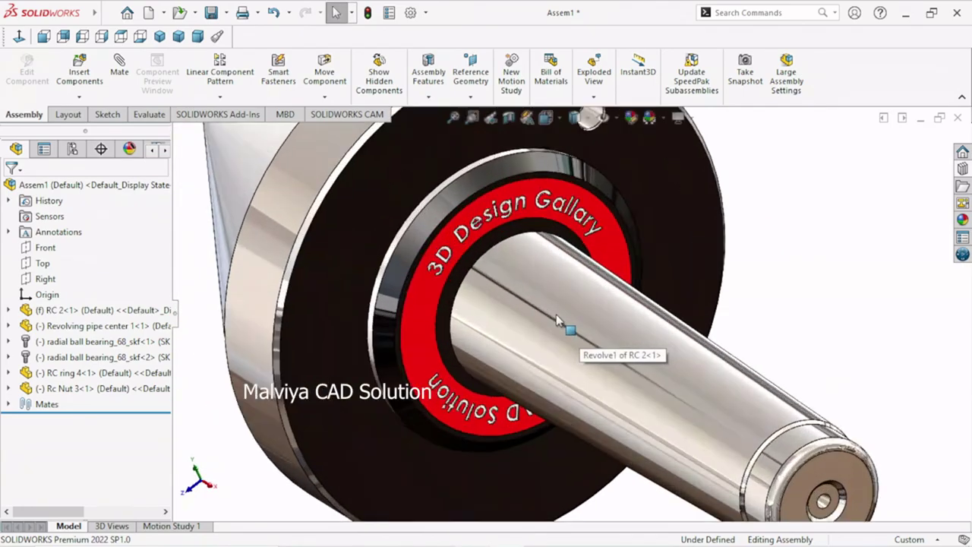
scroll(558, 317, "down", 3)
mouse_move(767, 300)
middle_mouse_down()
mouse_move(798, 271)
mouse_move(809, 273)
mouse_move(425, 268)
mouse_move(430, 261)
mouse_move(420, 276)
mouse_move(425, 317)
middle_mouse_up()
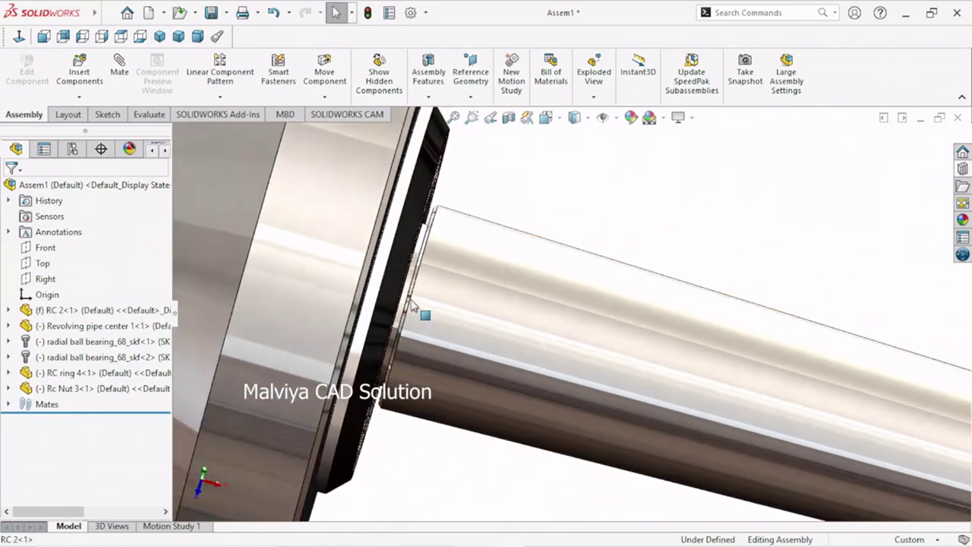
Step: Spin the assembly to show the bearing end and swing the cone to the right
scroll(431, 312, "up", 3)
scroll(431, 312, "up", 3)
mouse_move(695, 296)
middle_mouse_down()
mouse_move(501, 308)
mouse_move(518, 403)
mouse_move(627, 295)
mouse_move(657, 352)
middle_mouse_up()
scroll(585, 319, "down", 3)
scroll(584, 319, "down", 2)
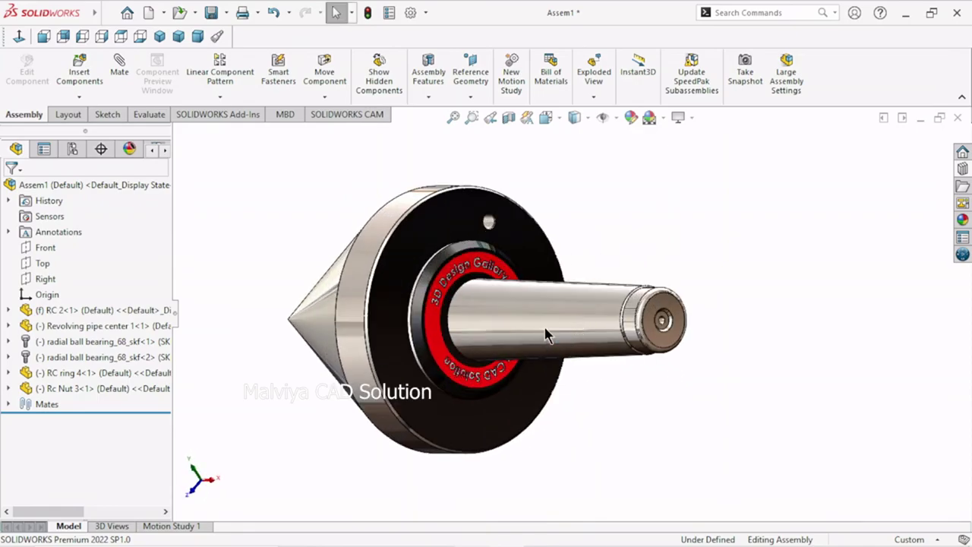
left_click_drag(546, 332, 671, 358)
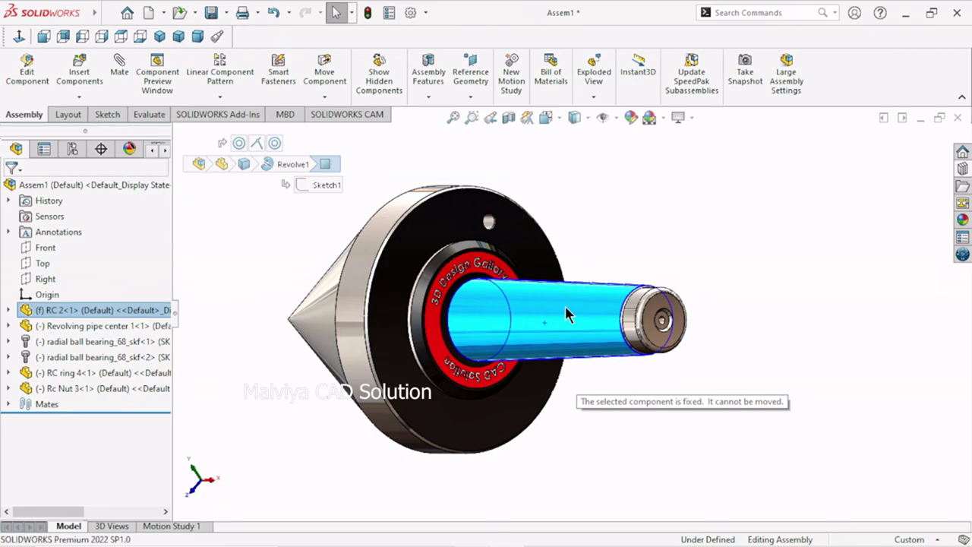
mouse_move(645, 338)
middle_mouse_down()
mouse_move(581, 332)
mouse_move(619, 363)
middle_mouse_up()
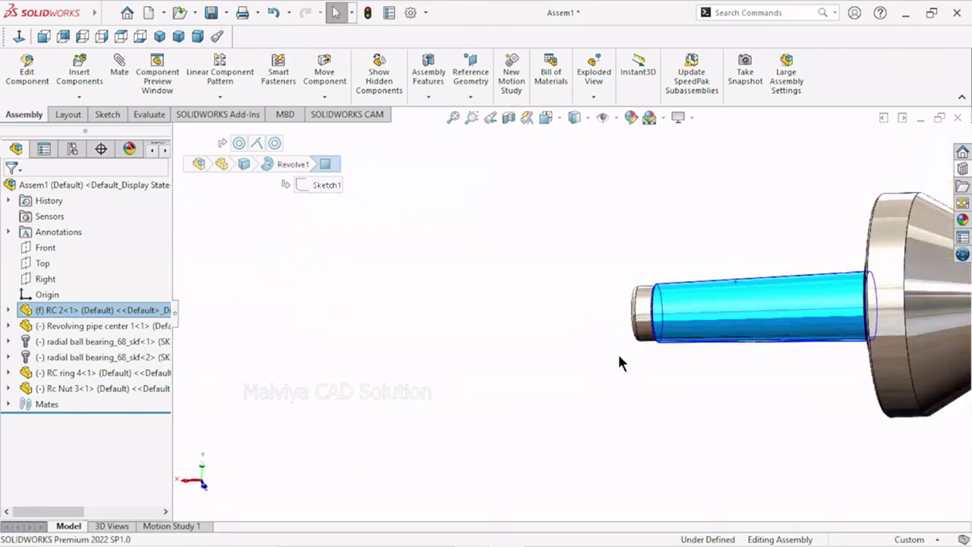
scroll(618, 363, "up", 3)
scroll(844, 300, "down", 3)
Step: Select the Revolving pipe center flange and choose Edit Part
left_click(536, 293)
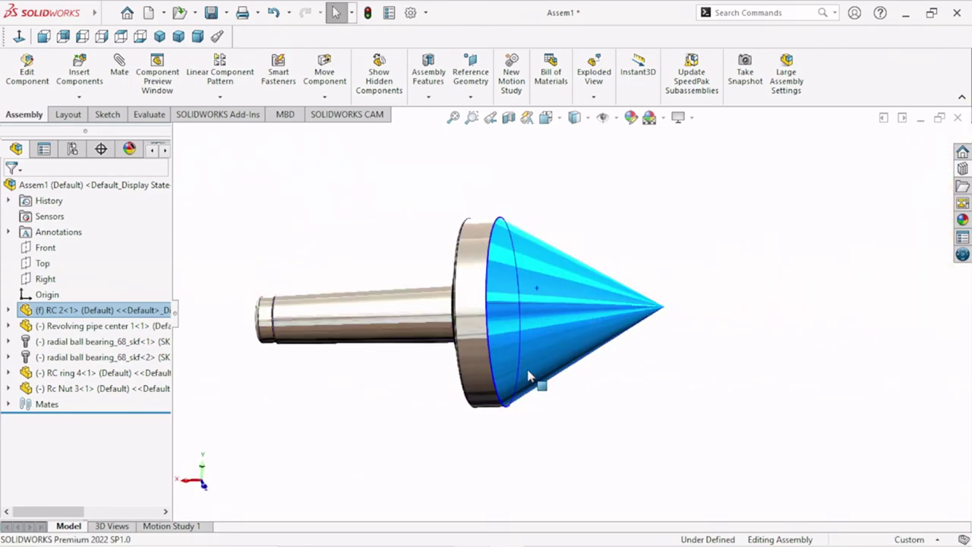
mouse_move(581, 383)
middle_mouse_down()
mouse_move(625, 384)
mouse_move(533, 280)
middle_mouse_up()
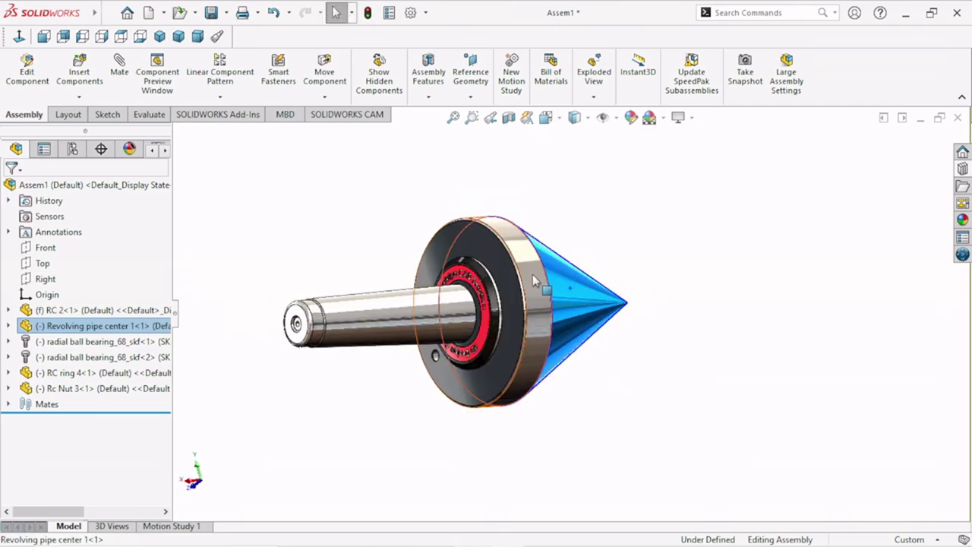
left_click(532, 276)
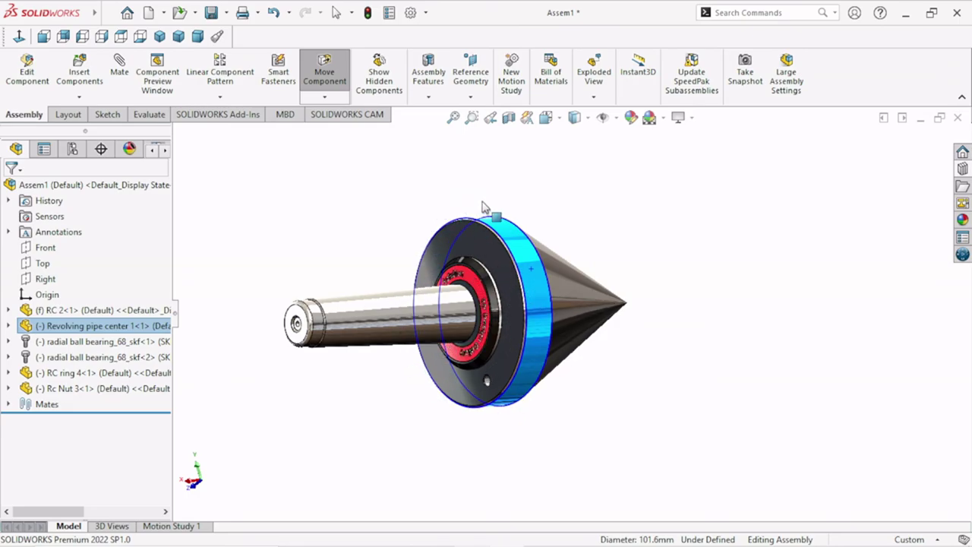
left_click(744, 406)
mouse_move(744, 406)
middle_mouse_down()
mouse_move(504, 339)
mouse_move(606, 393)
mouse_move(427, 438)
middle_mouse_up()
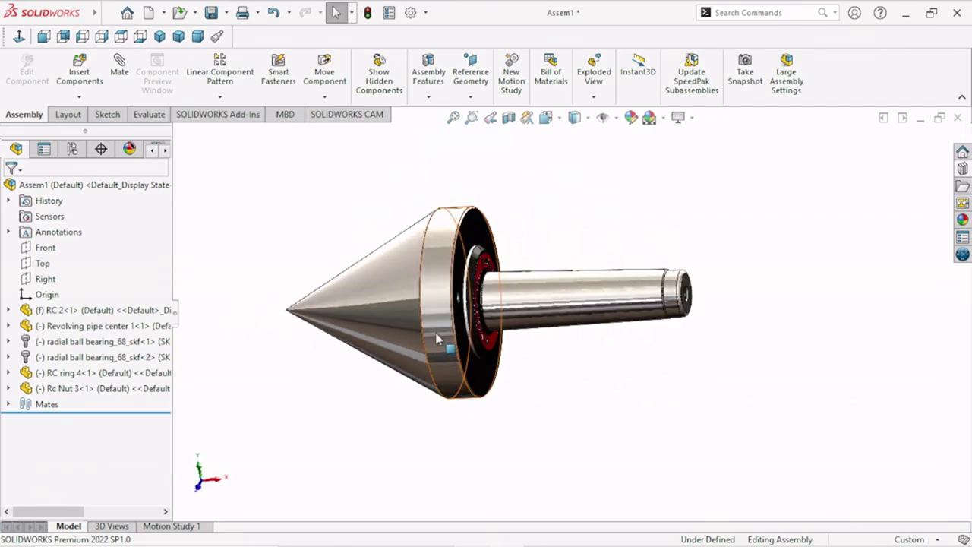
left_click(441, 320)
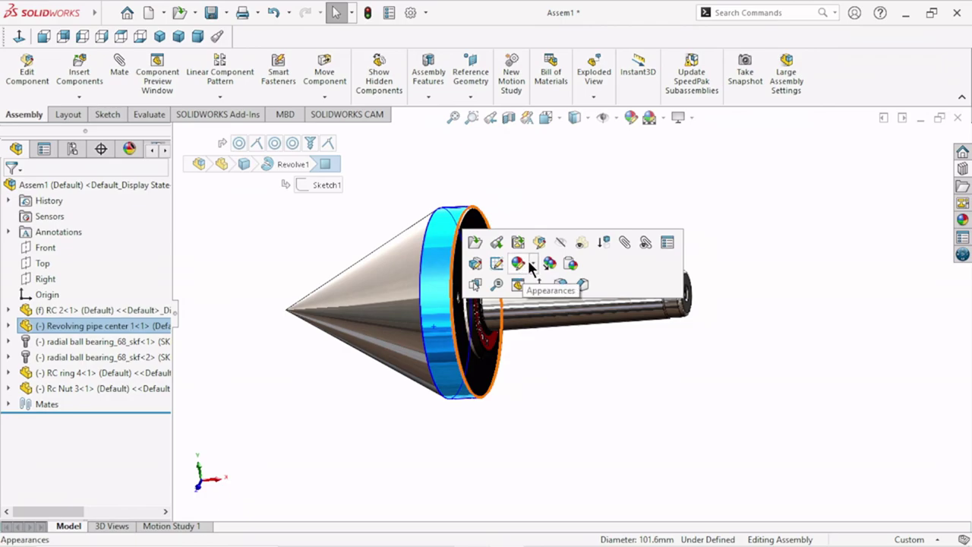
left_click(548, 263)
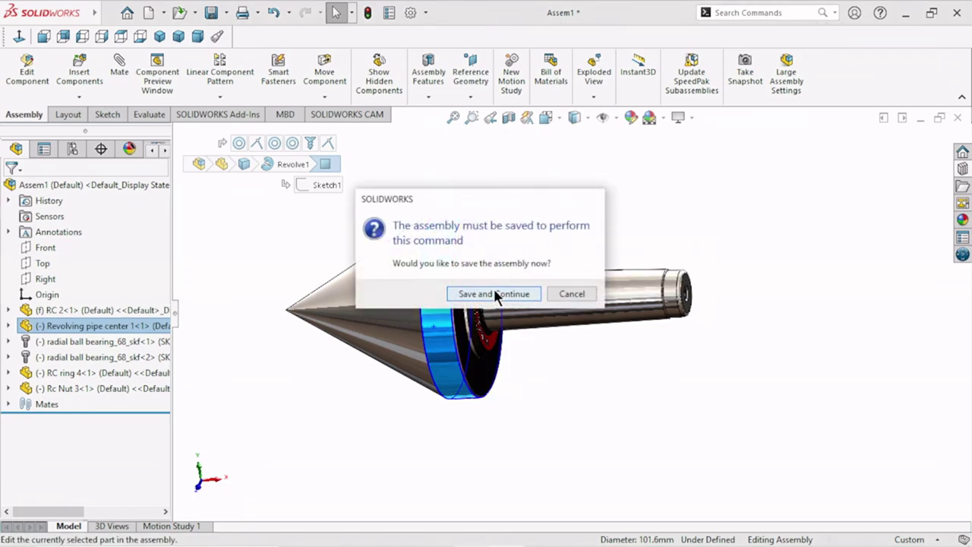
Step: Rebuild and save the assembly as 'Revolving pipe center assembly'
left_click(494, 291)
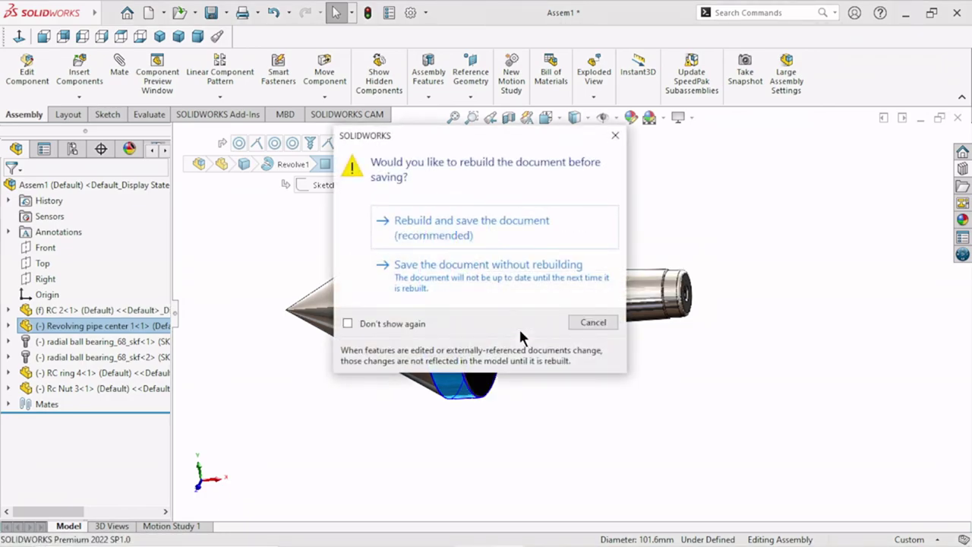
left_click(462, 245)
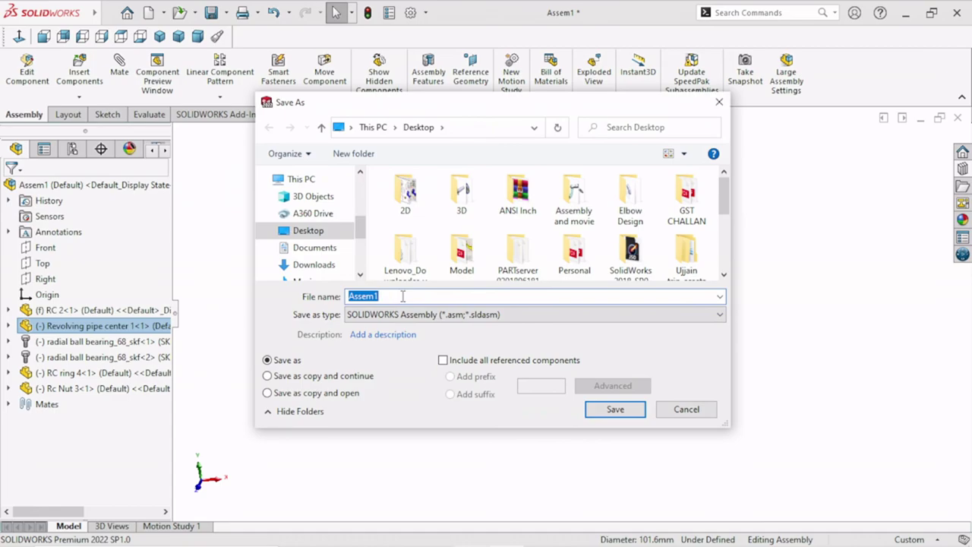
key("BackSpace")
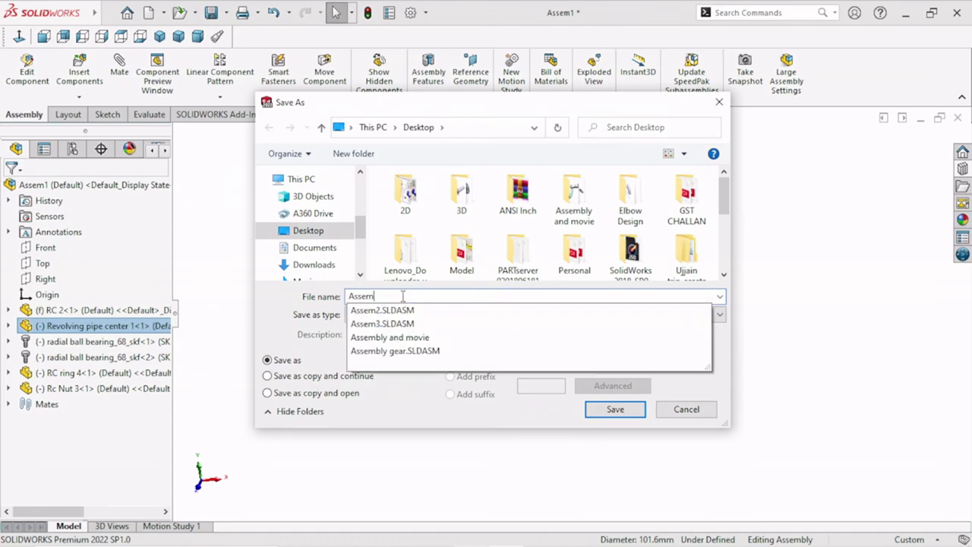
key("BackSpace")
key("BackSpace")
key("BackSpace")
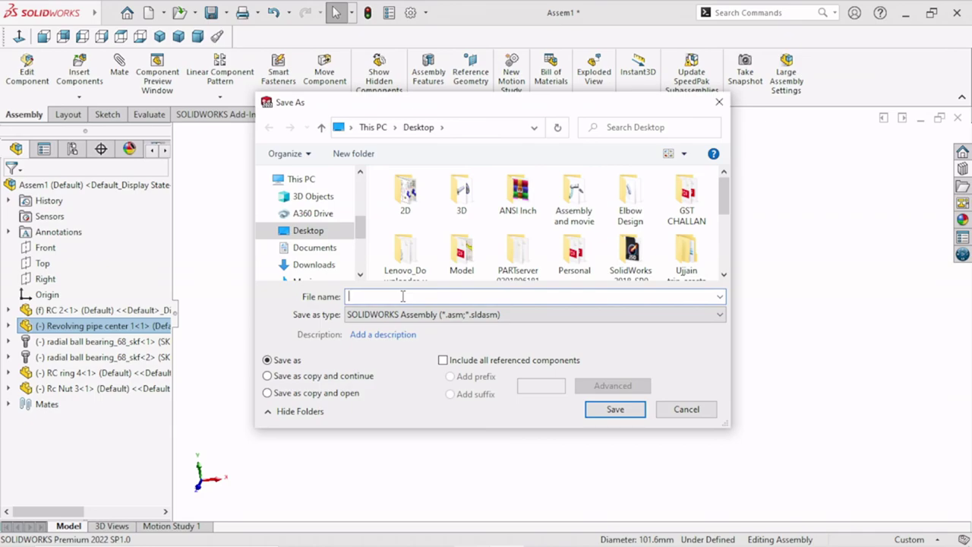
type("Revolving pipe cent")
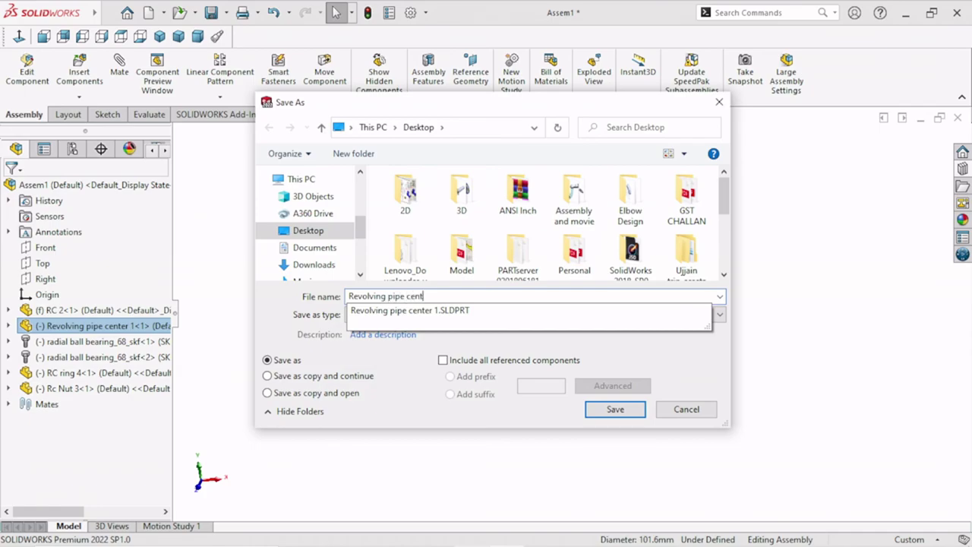
type("assembly")
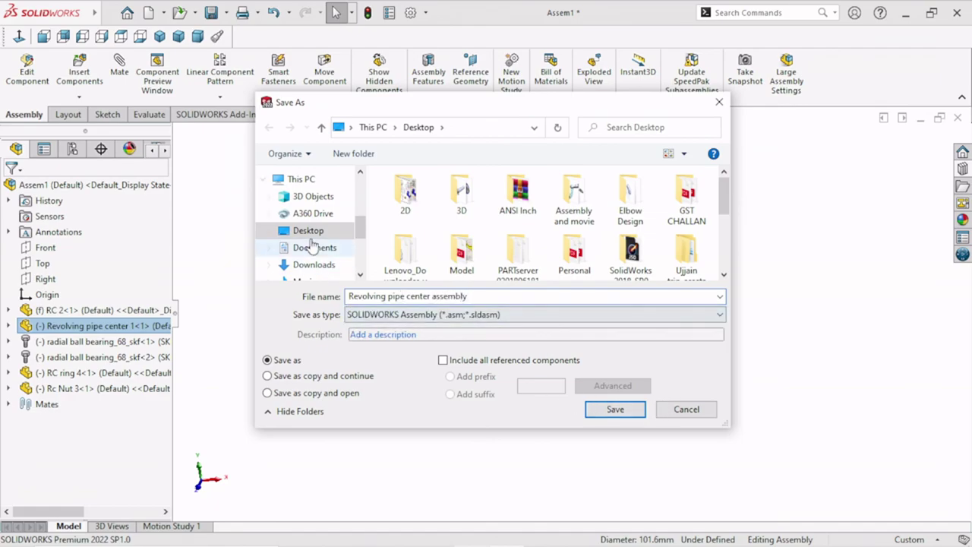
mouse_move(308, 230)
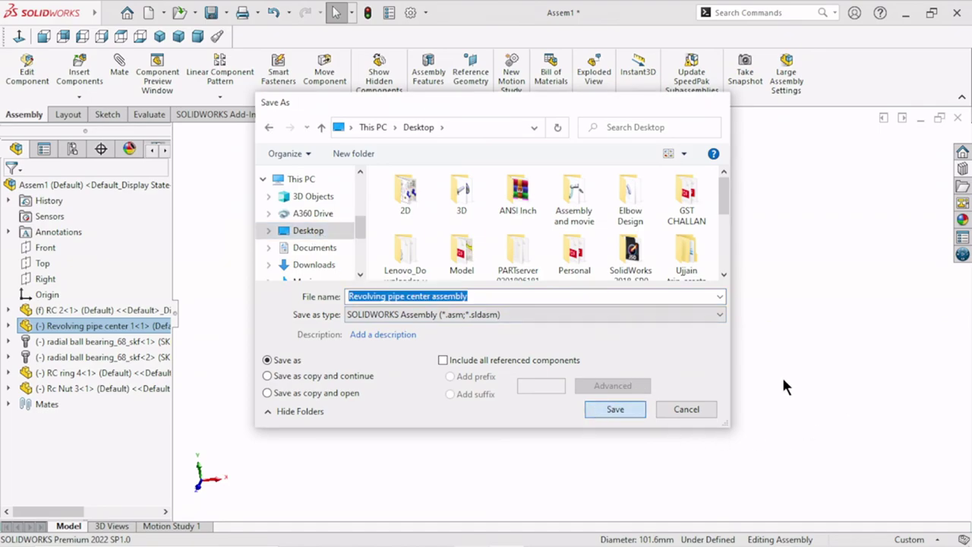
key("Return")
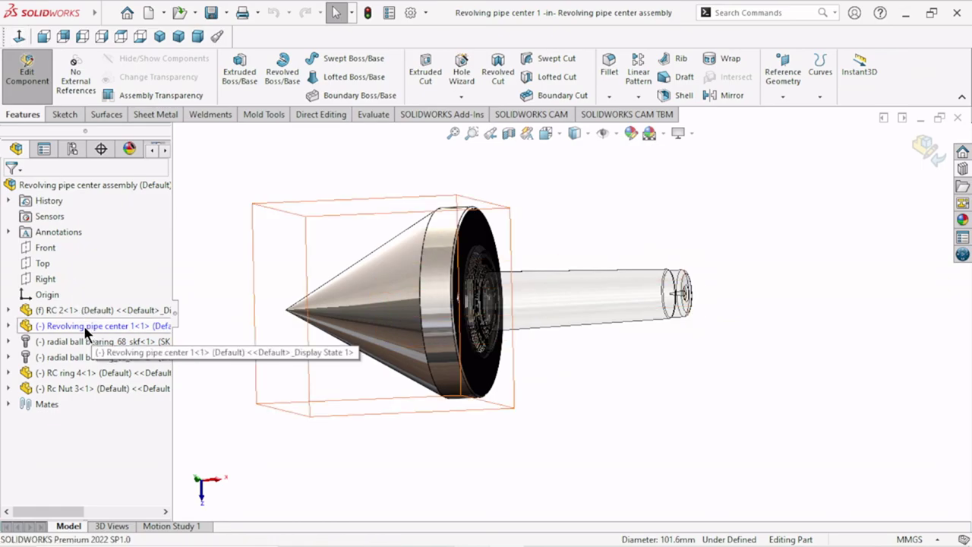
Step: Edit Sketch1 under the cone's Revolve1 feature and zoom in on the chamfer
left_click(8, 326)
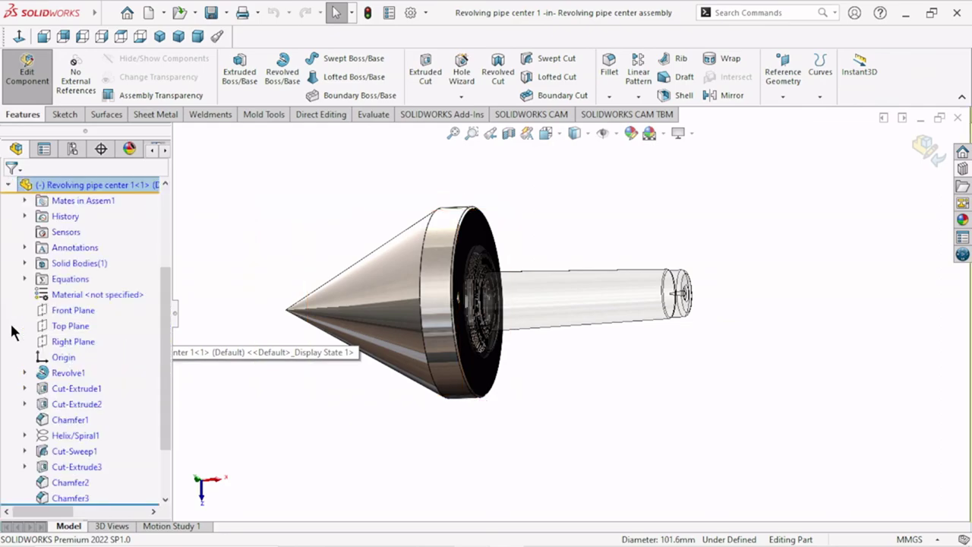
left_click(25, 373)
left_click(64, 387)
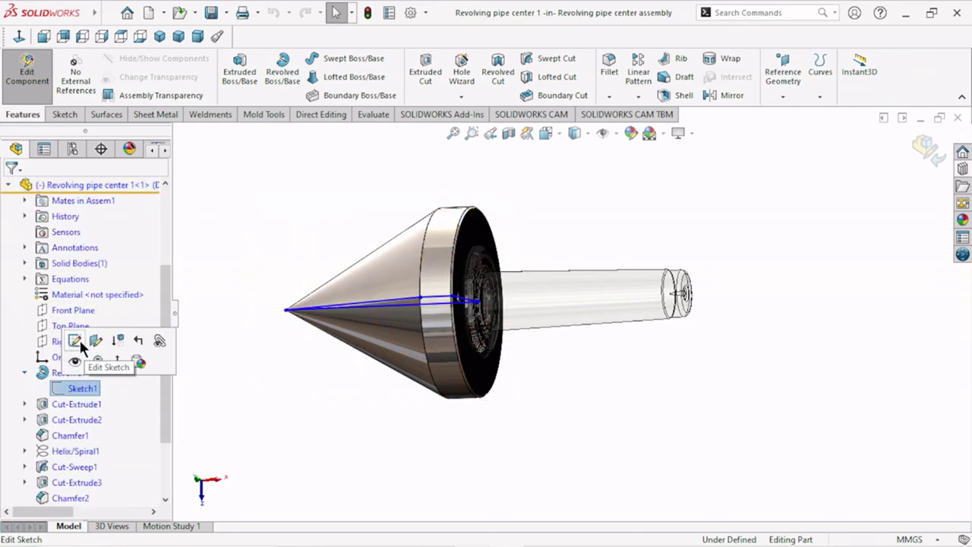
left_click(75, 341)
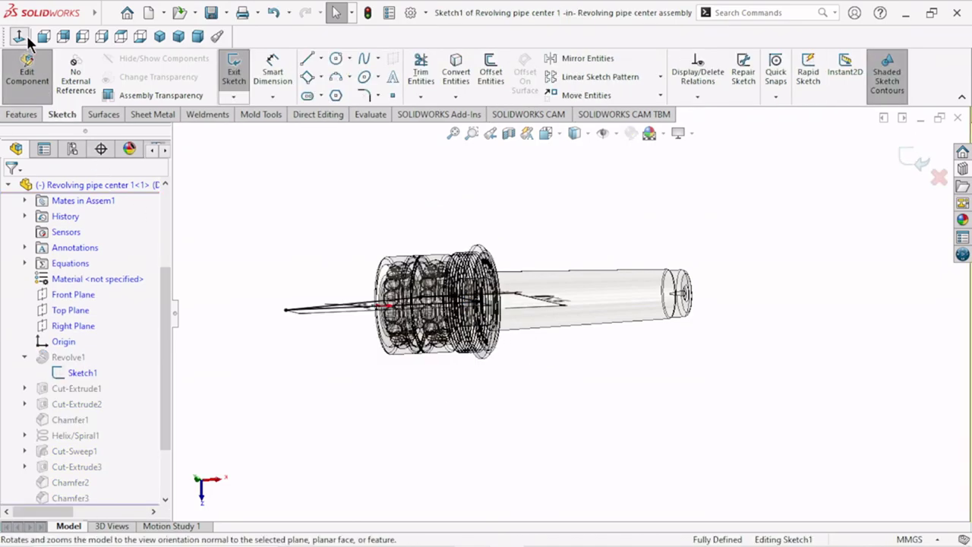
scroll(588, 303, "down", 3)
scroll(581, 258, "down", 3)
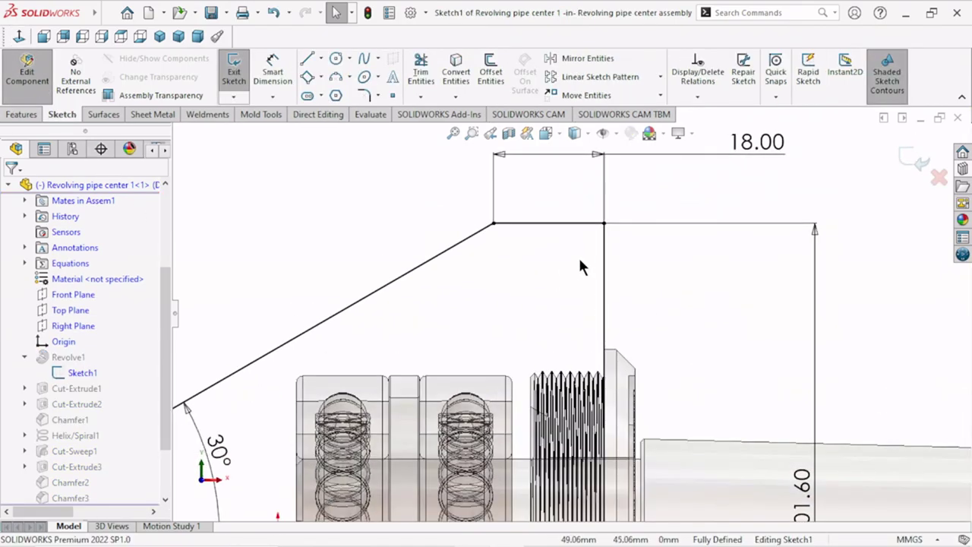
scroll(569, 247, "down", 2)
scroll(565, 243, "down", 2)
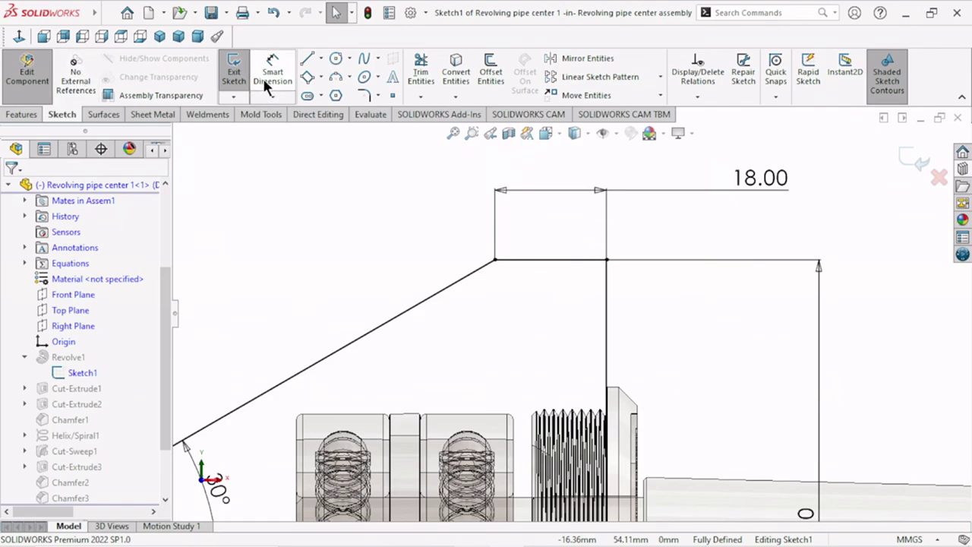
Step: Draw the groove's side, bottom and closing lines below the profile's top edge, then end the Line tool
key("l")
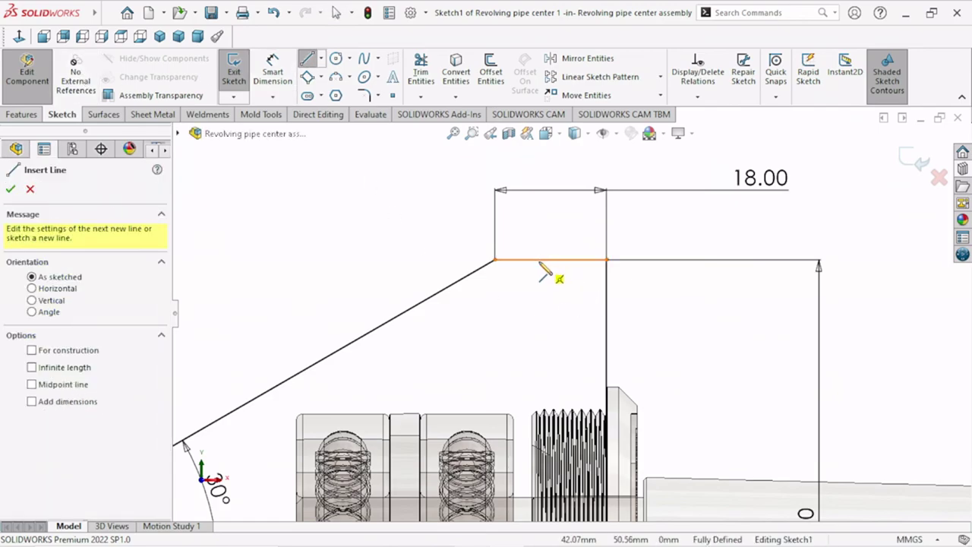
left_click(541, 282)
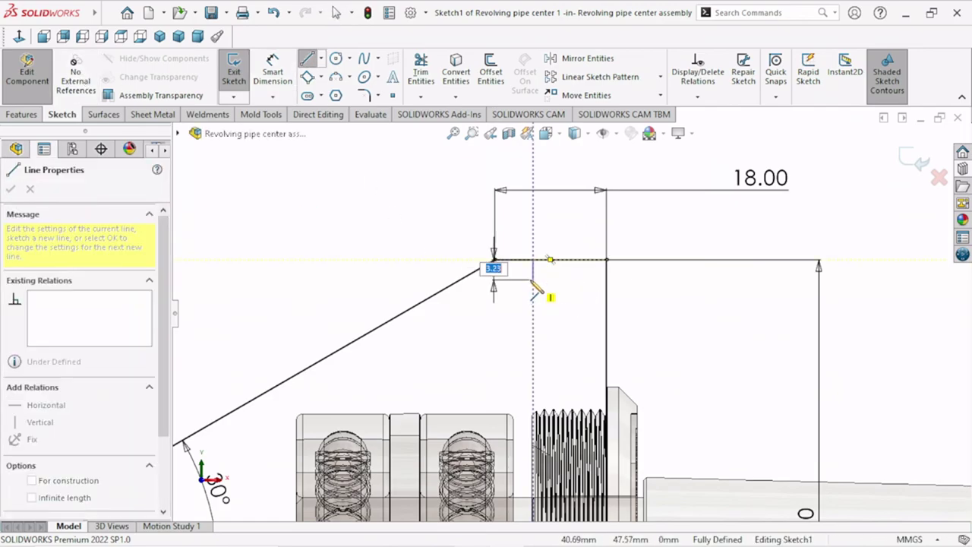
type("3")
left_click(533, 279)
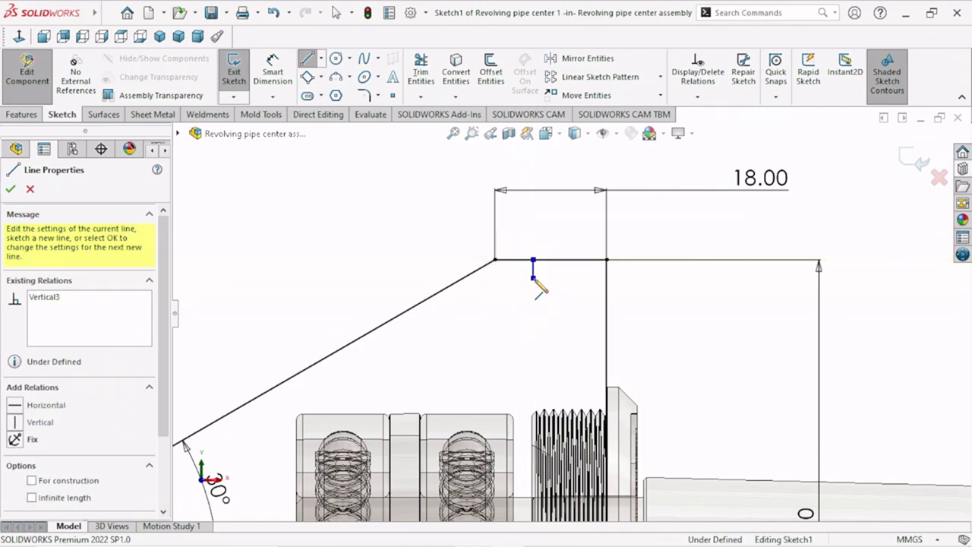
left_click(569, 279)
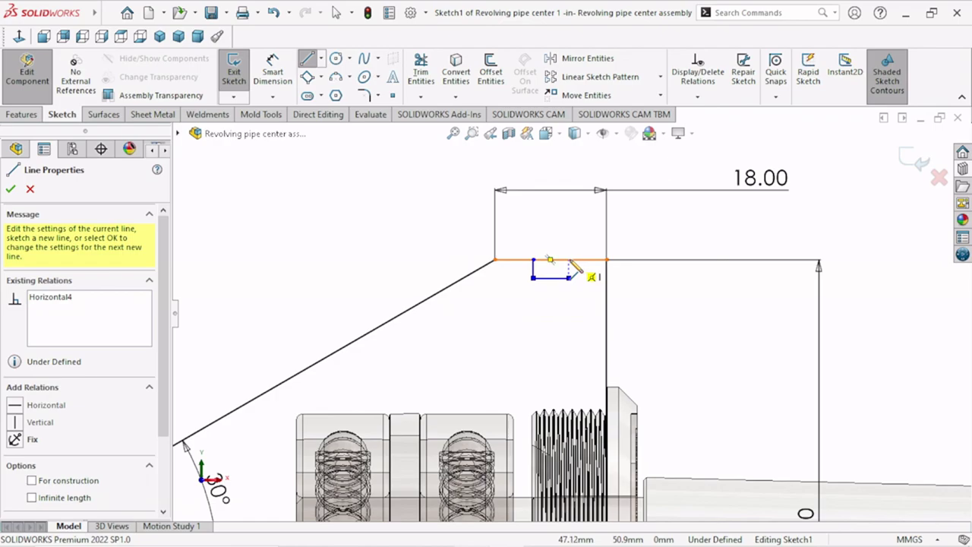
left_click(568, 260)
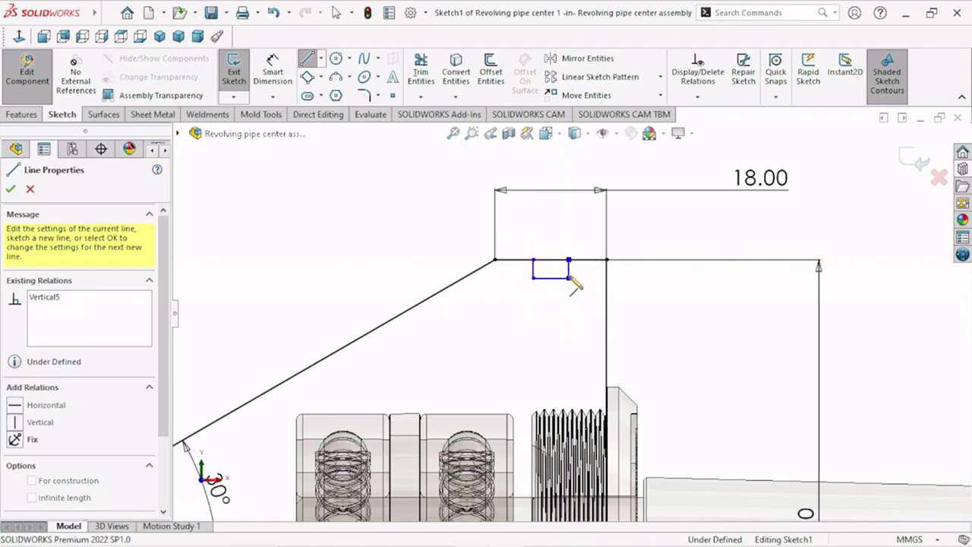
right_click(575, 232)
left_click(583, 234)
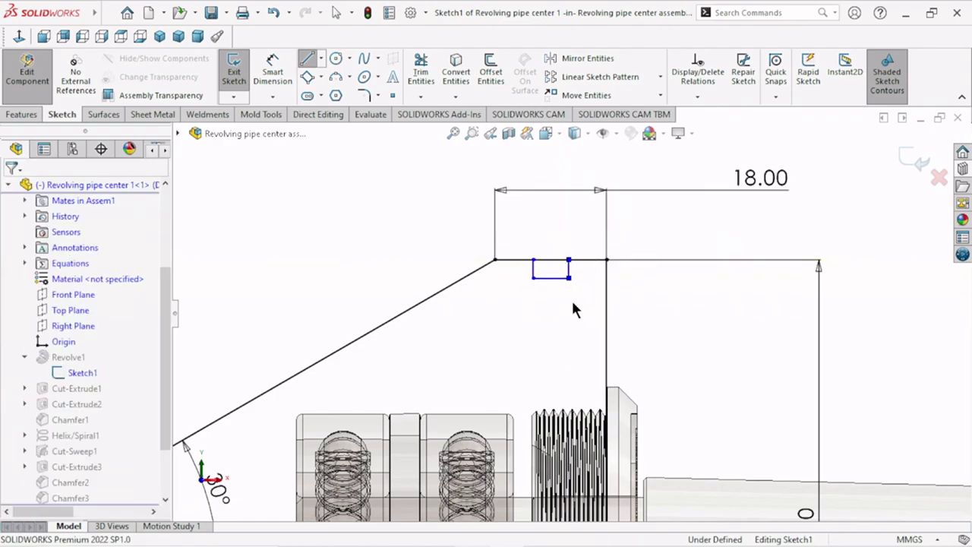
scroll(569, 292, "down", 3)
scroll(567, 287, "up", 2)
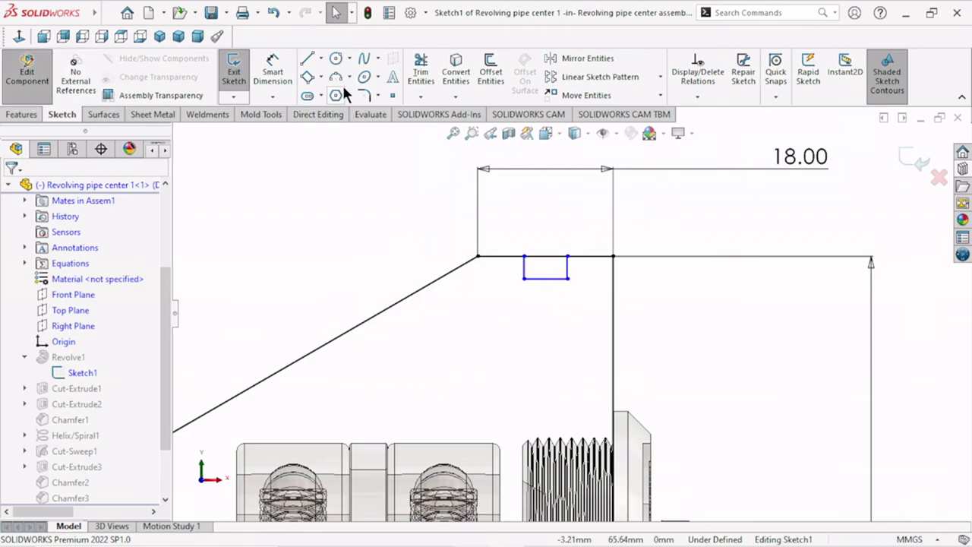
Step: Dimension the groove rectangle 2 wide and 2 deep
left_click(275, 79)
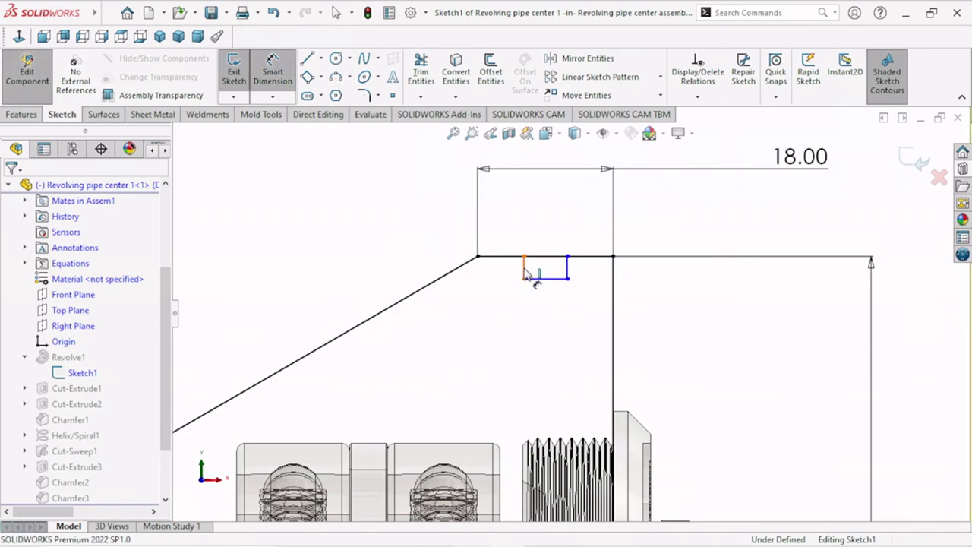
left_click(568, 270)
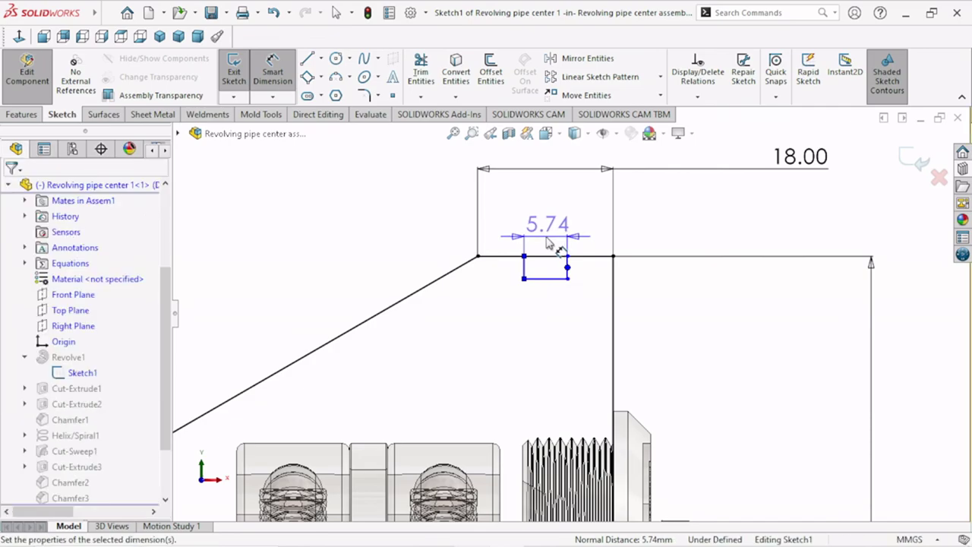
left_click(549, 242)
type("2")
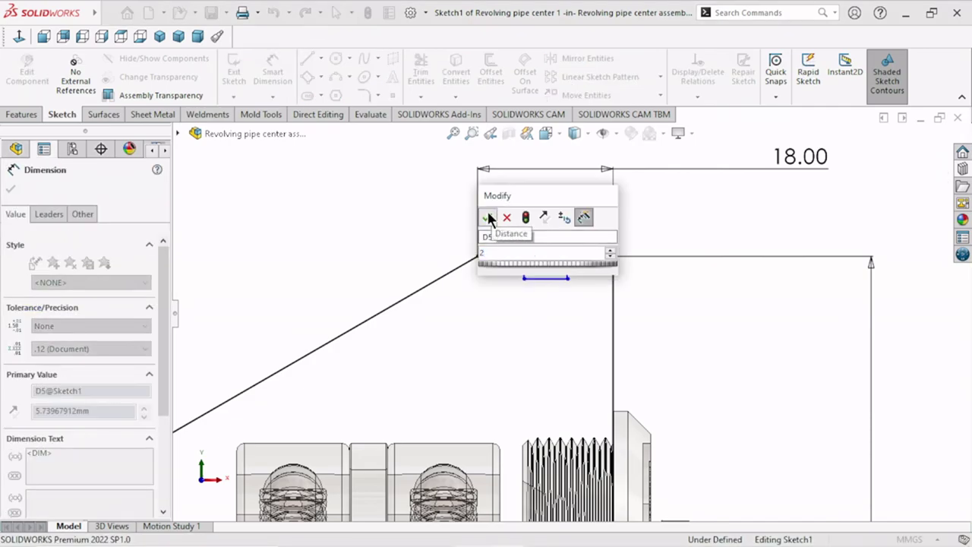
left_click(487, 218)
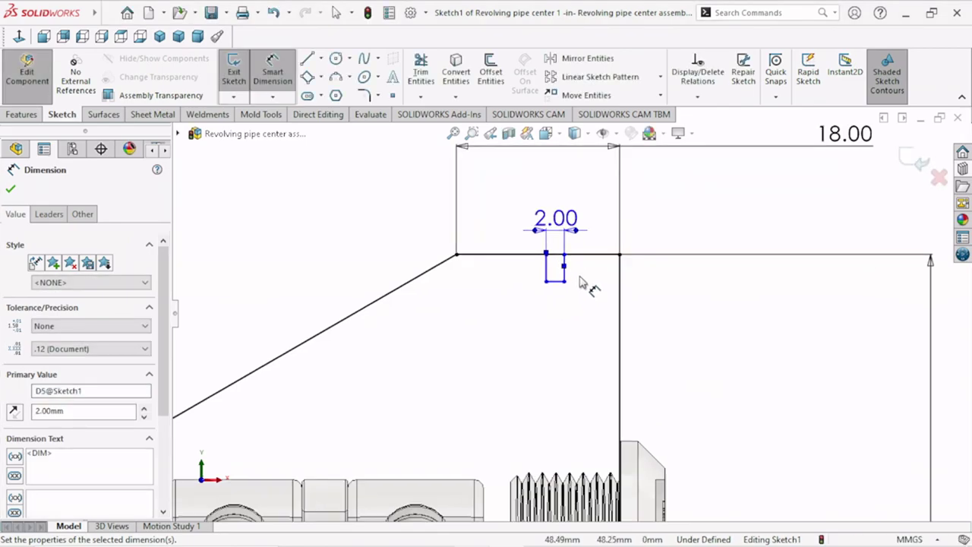
scroll(579, 281, "down", 2)
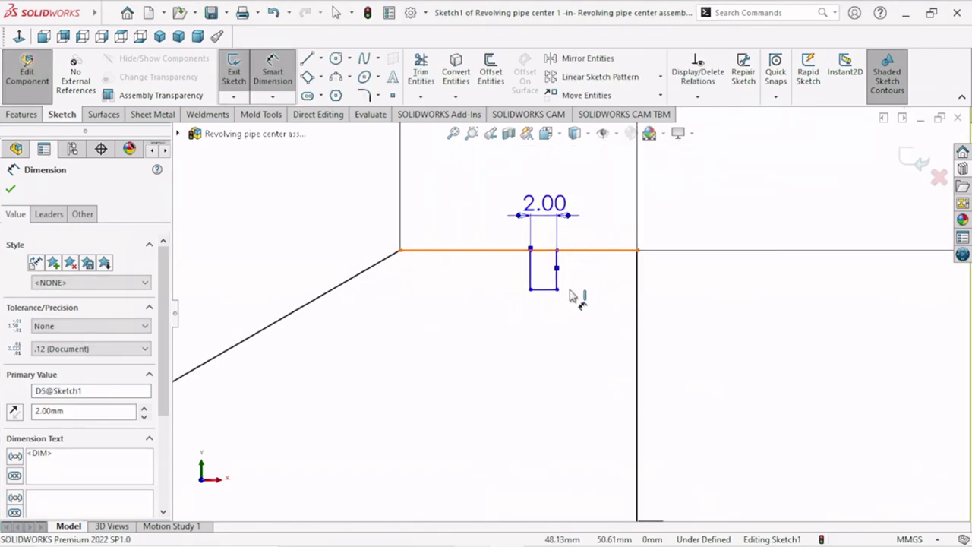
left_click(552, 289)
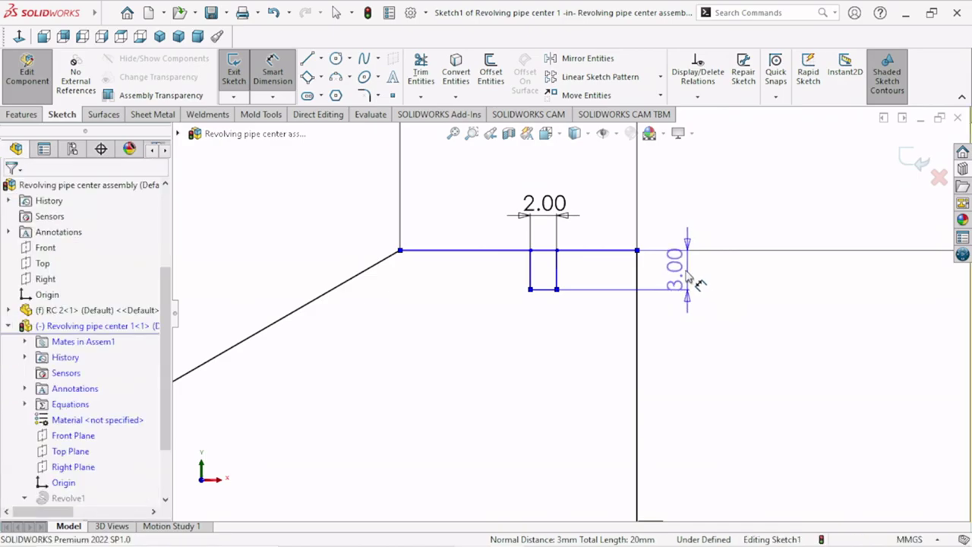
left_click(687, 275)
type("2")
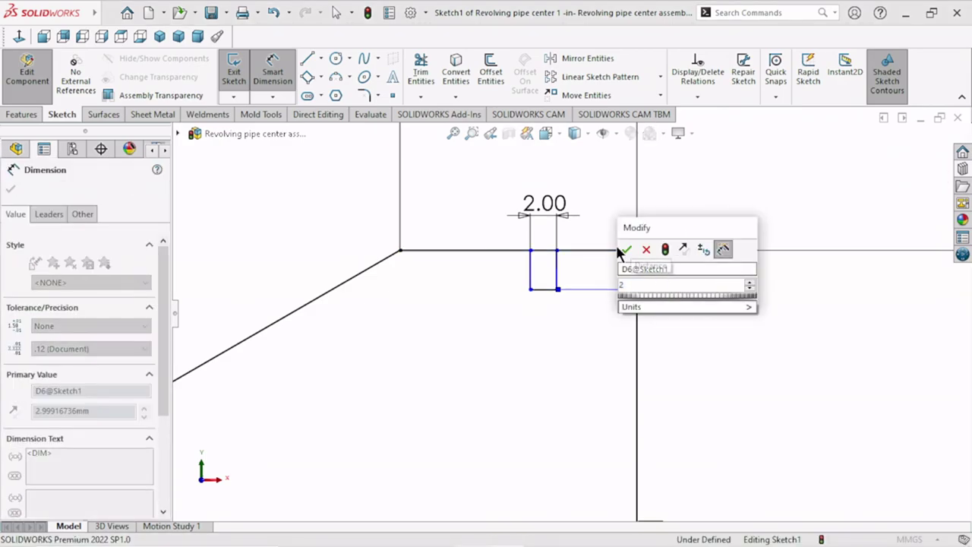
left_click(625, 249)
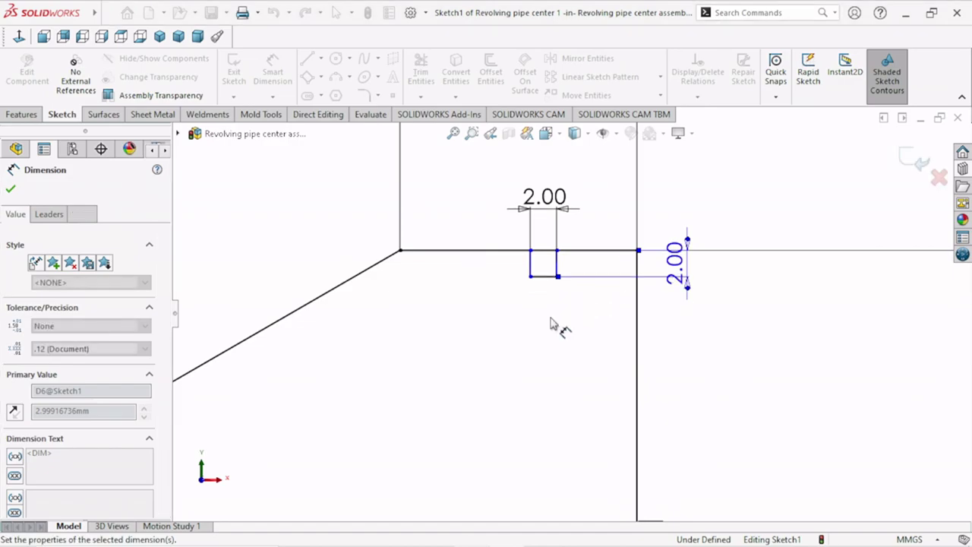
Step: Place the groove 8 from the profile's vertical edge
left_click(633, 290)
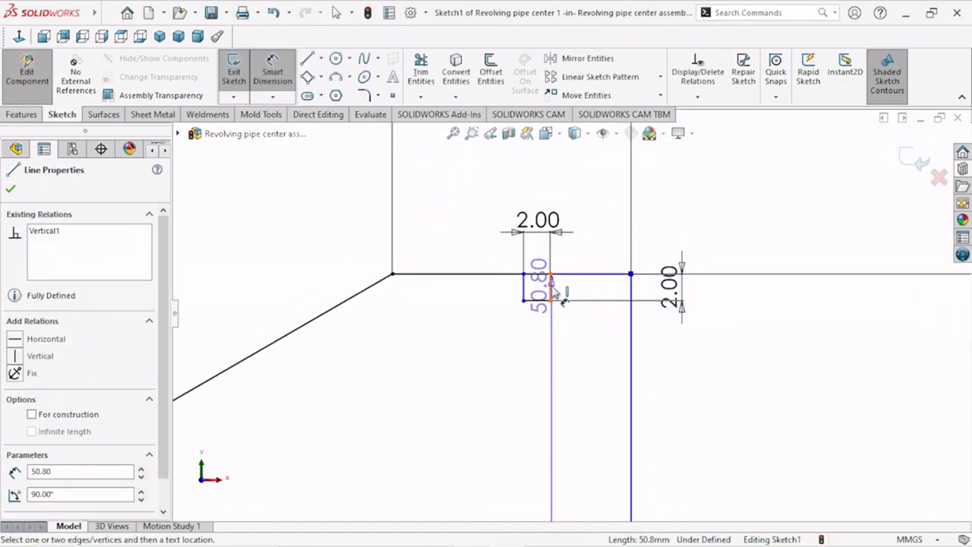
left_click(553, 288)
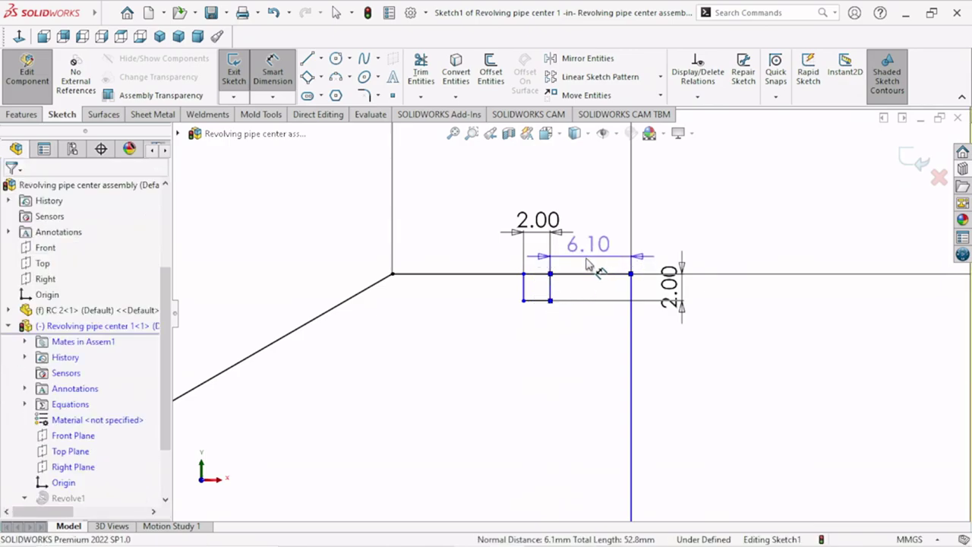
left_click(588, 264)
type("8")
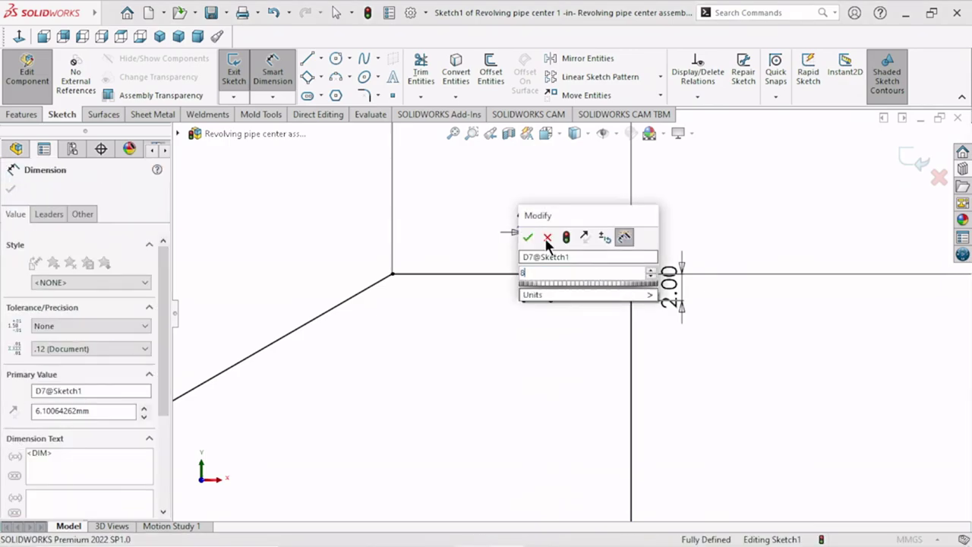
left_click(532, 238)
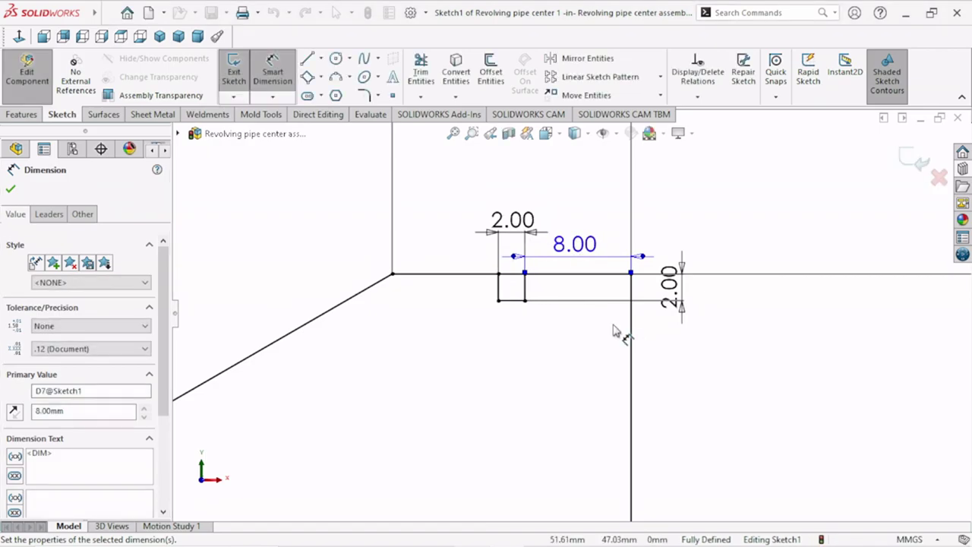
scroll(578, 334, "up", 3)
scroll(569, 325, "down", 3)
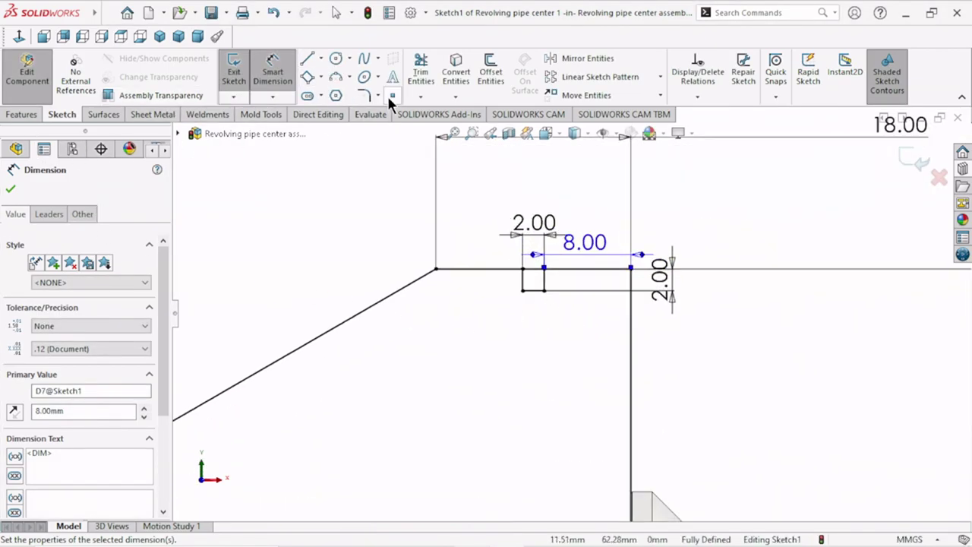
Step: Power-trim the rectangle's top line to open the notch, then exit Sketch1
key("Escape")
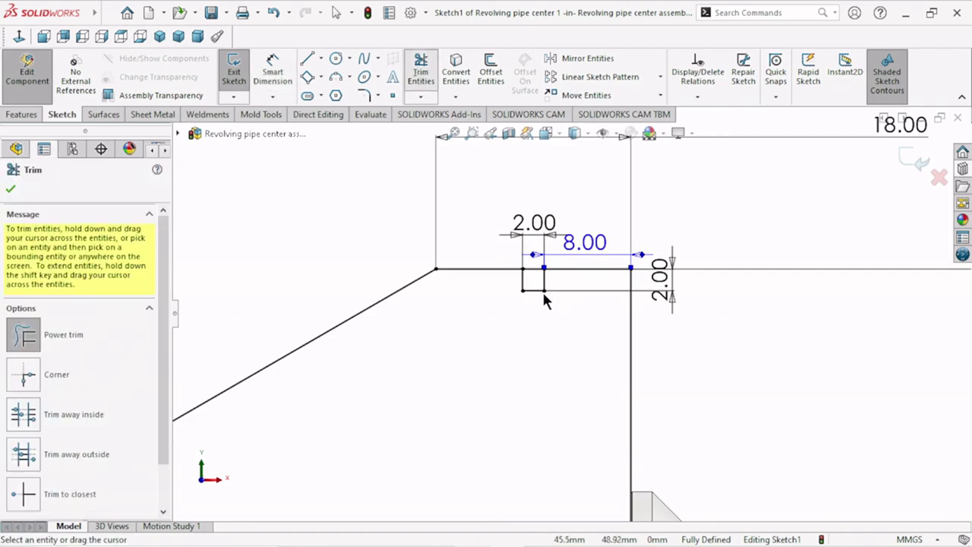
scroll(544, 284, "down", 3)
left_click_drag(512, 253, 509, 257)
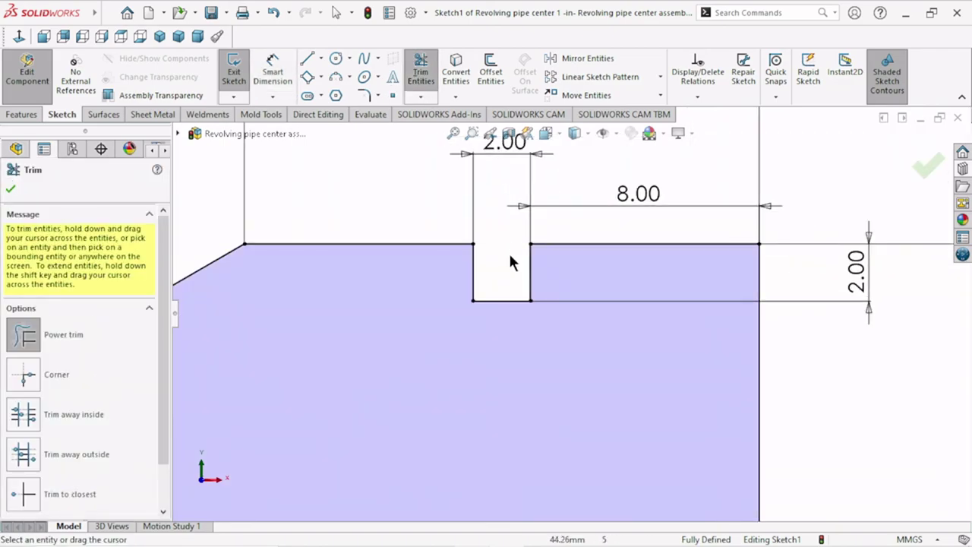
scroll(494, 292, "up", 2)
scroll(536, 314, "up", 2)
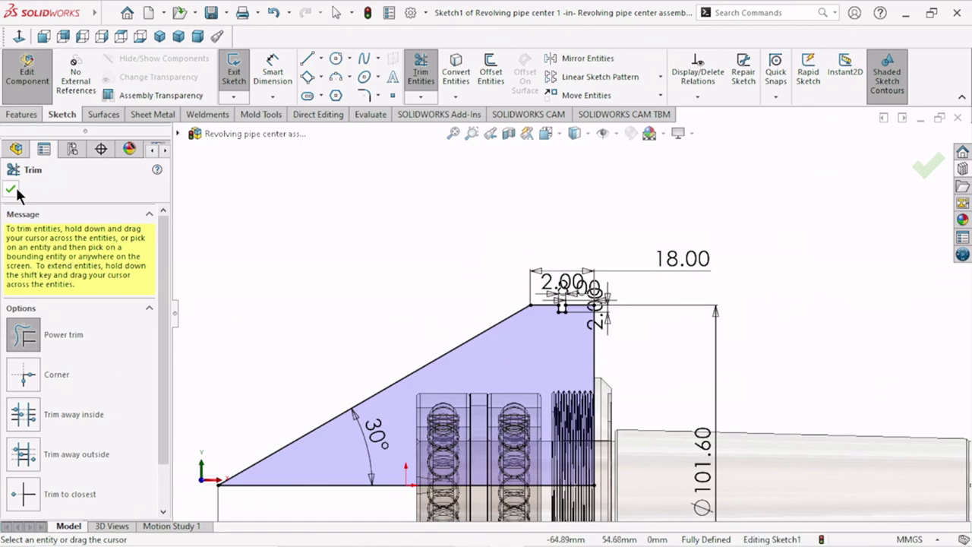
left_click(10, 189)
left_click(917, 159)
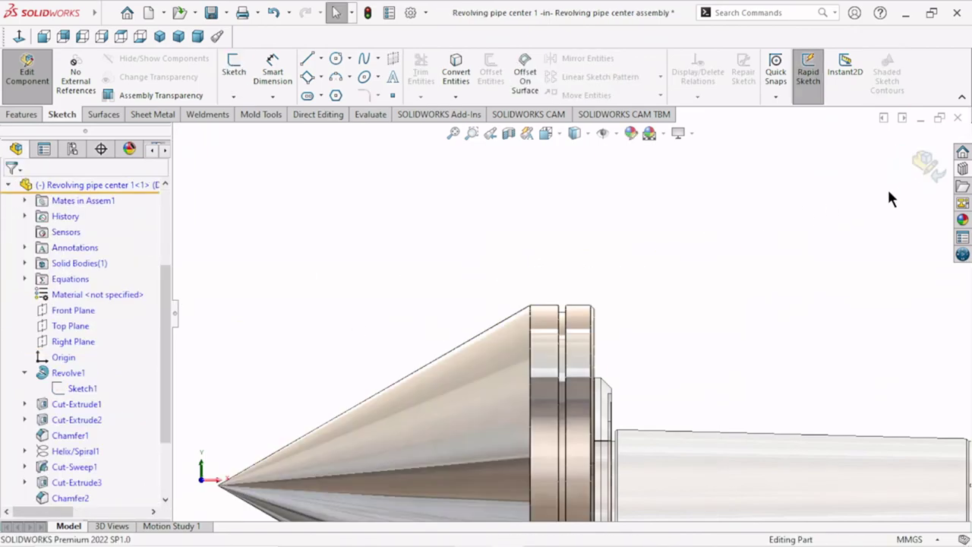
Step: Exit Edit Component and view the grooved assembly in isometric, zoomed in
left_click(922, 165)
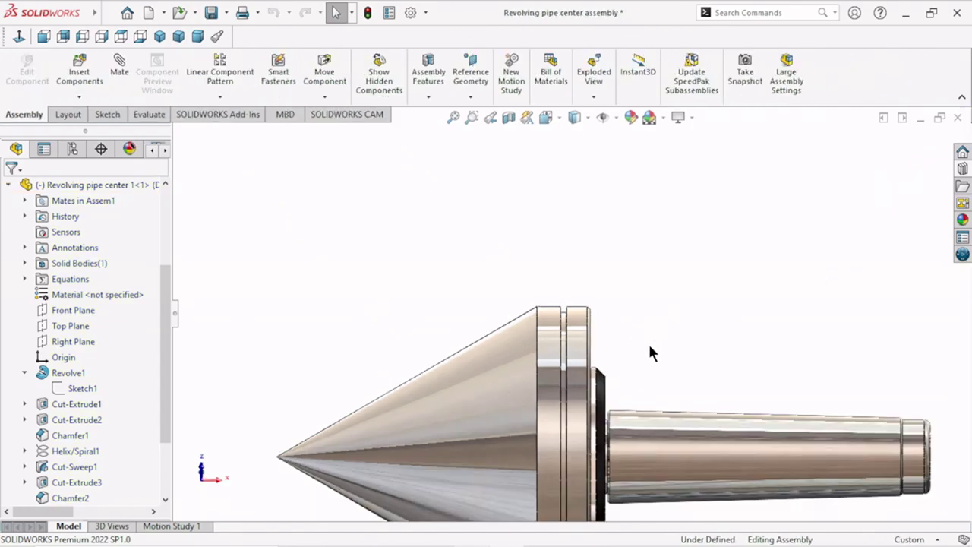
key("ctrl+4")
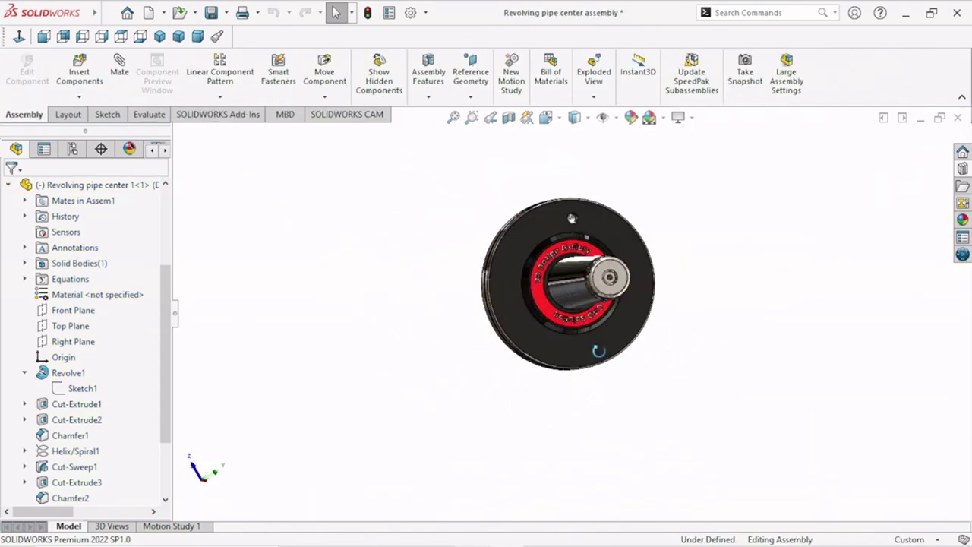
mouse_move(598, 350)
middle_mouse_down()
mouse_move(855, 234)
mouse_move(665, 330)
mouse_move(687, 263)
mouse_move(644, 347)
middle_mouse_up()
scroll(615, 285, "up", 3)
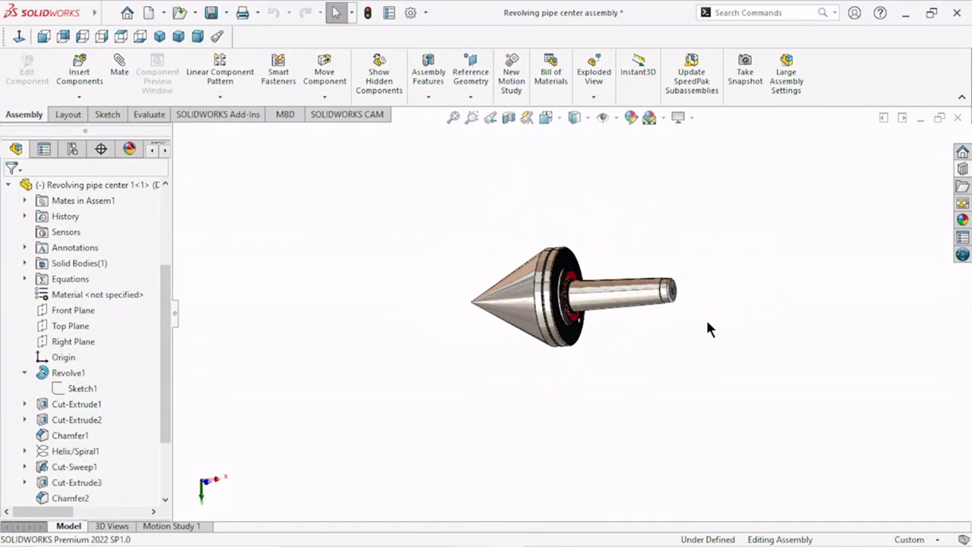
mouse_move(706, 328)
middle_mouse_down()
mouse_move(638, 352)
mouse_move(703, 413)
mouse_move(497, 313)
middle_mouse_up()
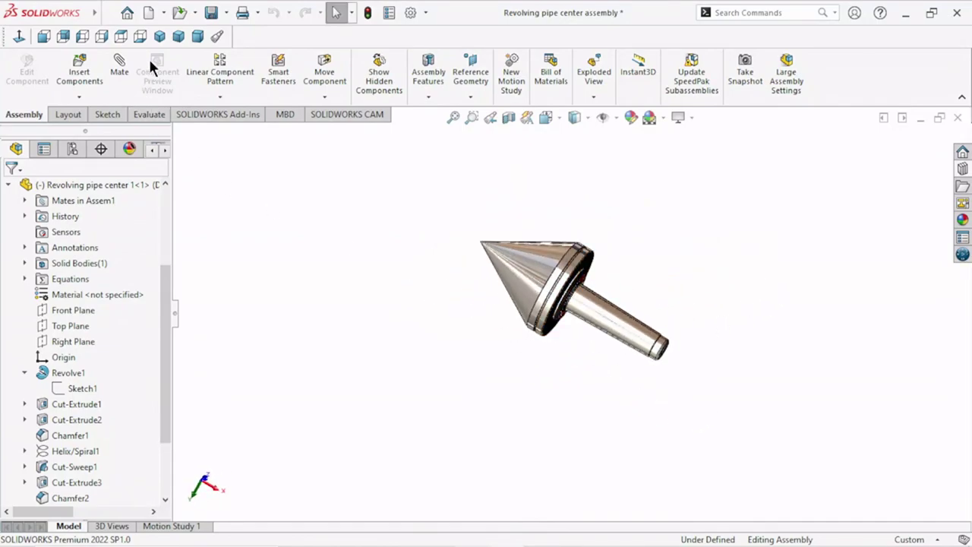
left_click(161, 36)
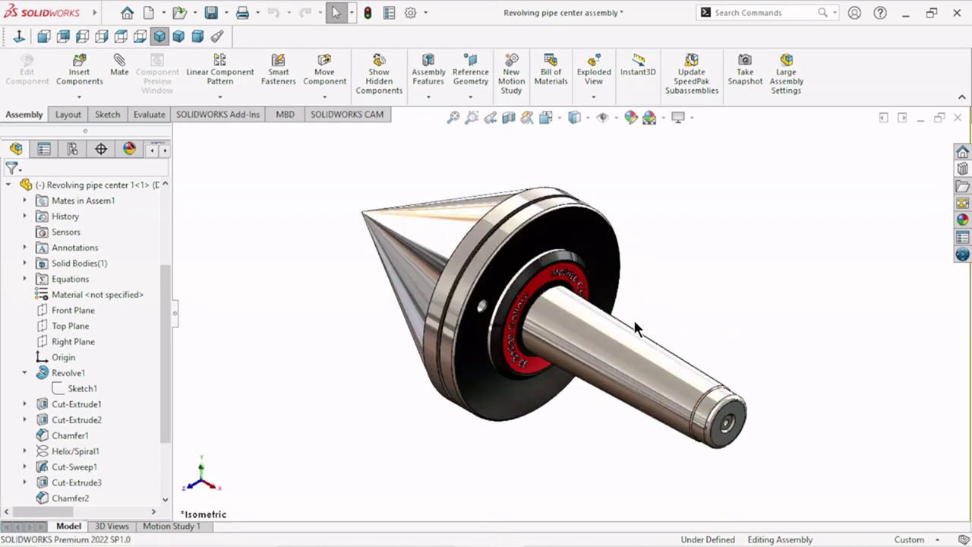
scroll(633, 319, "down", 1)
scroll(635, 314, "down", 1)
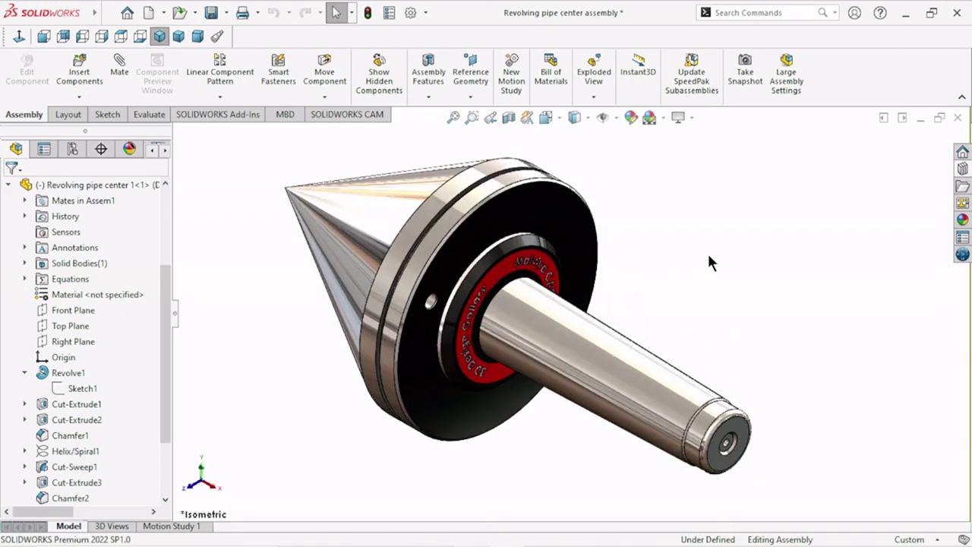